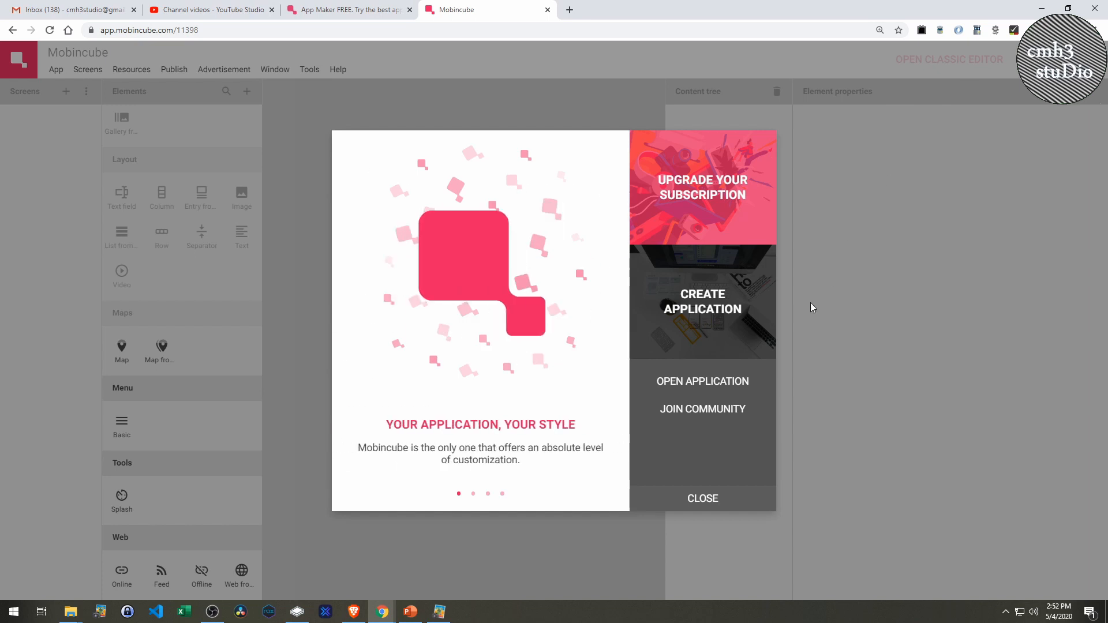
# Dismiss the welcome window and log out of the app editor
pyautogui.click(731, 504)
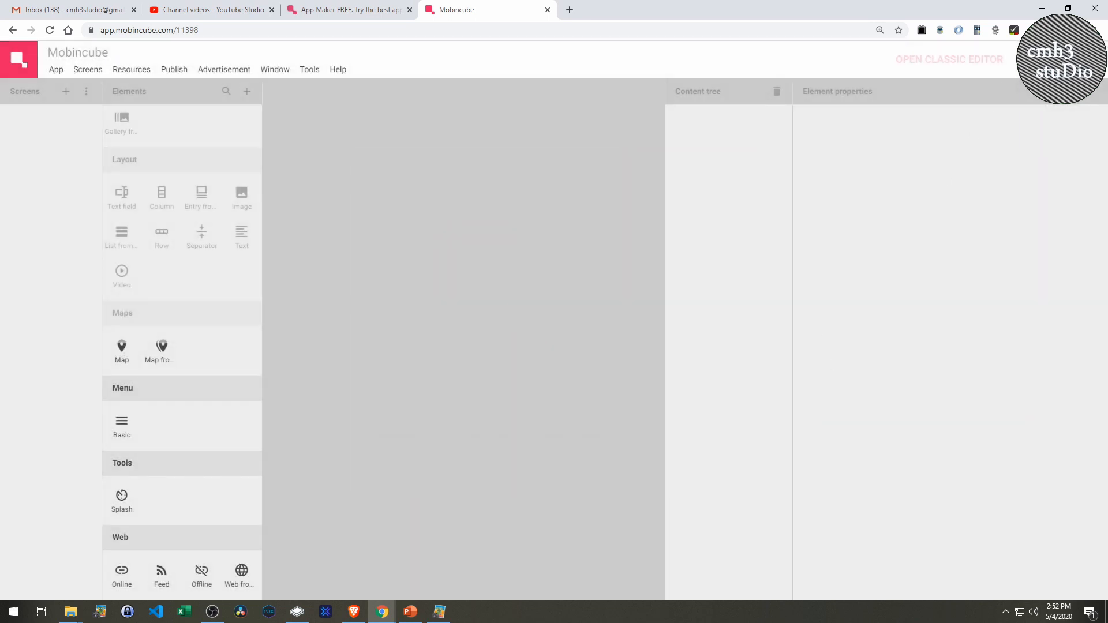
pyautogui.click(1085, 58)
pyautogui.click(1068, 119)
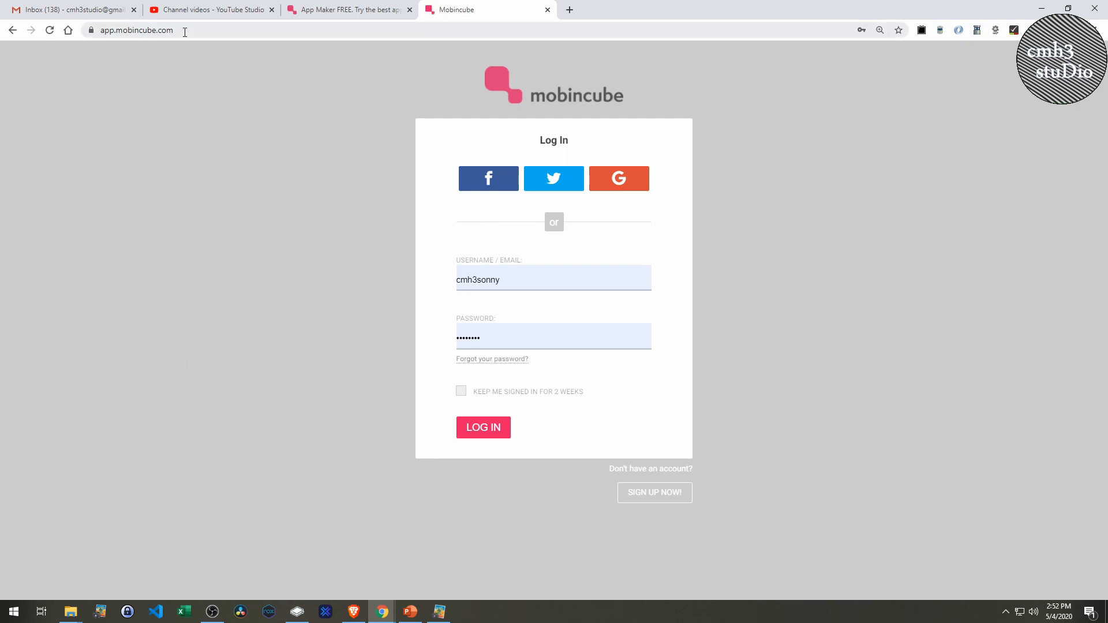
# Open the mobincube.com home page
pyautogui.click(190, 30)
pyautogui.write('mobinc')
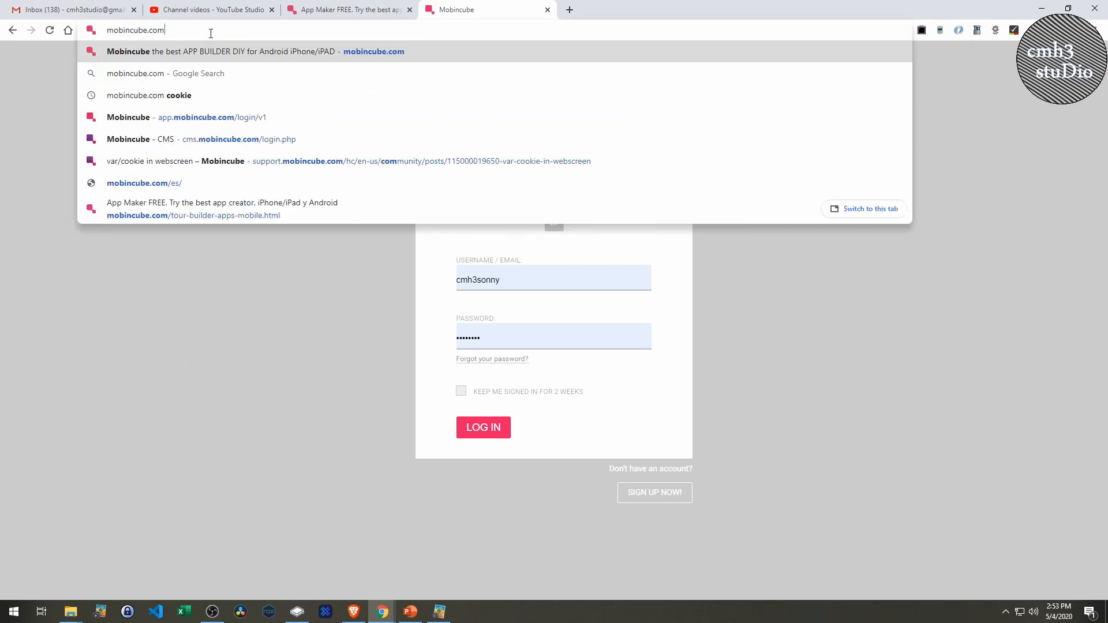
pyautogui.press('Return')
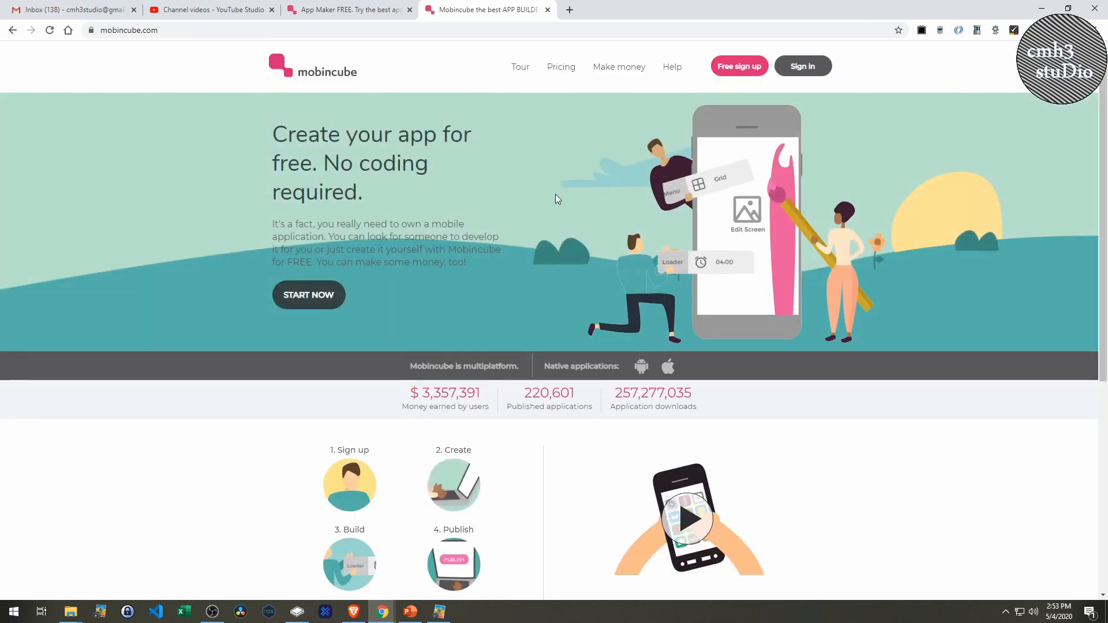
# Examine the Tour page from the app types and visual interface through to Advanced Features
pyautogui.click(527, 71)
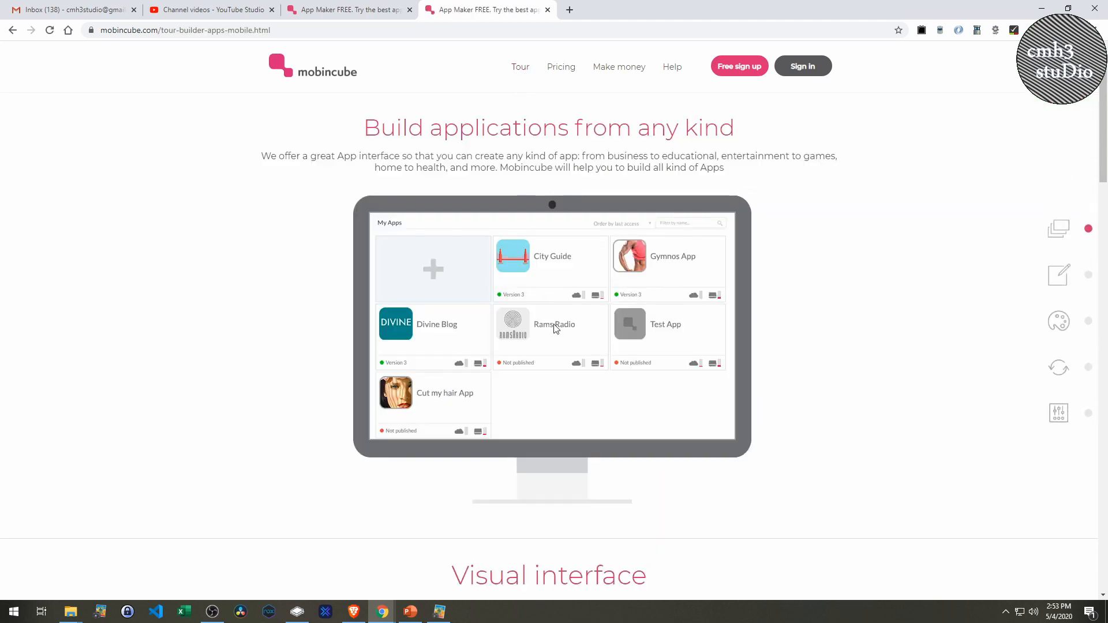
pyautogui.scroll(-5, 555, 327)
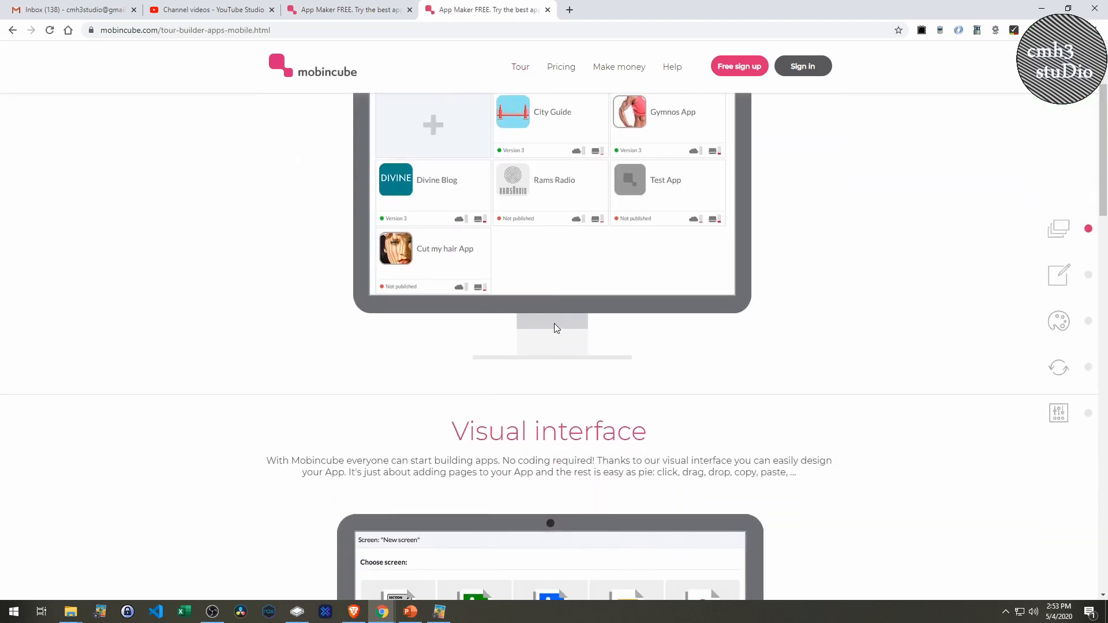
pyautogui.scroll(-3, 556, 328)
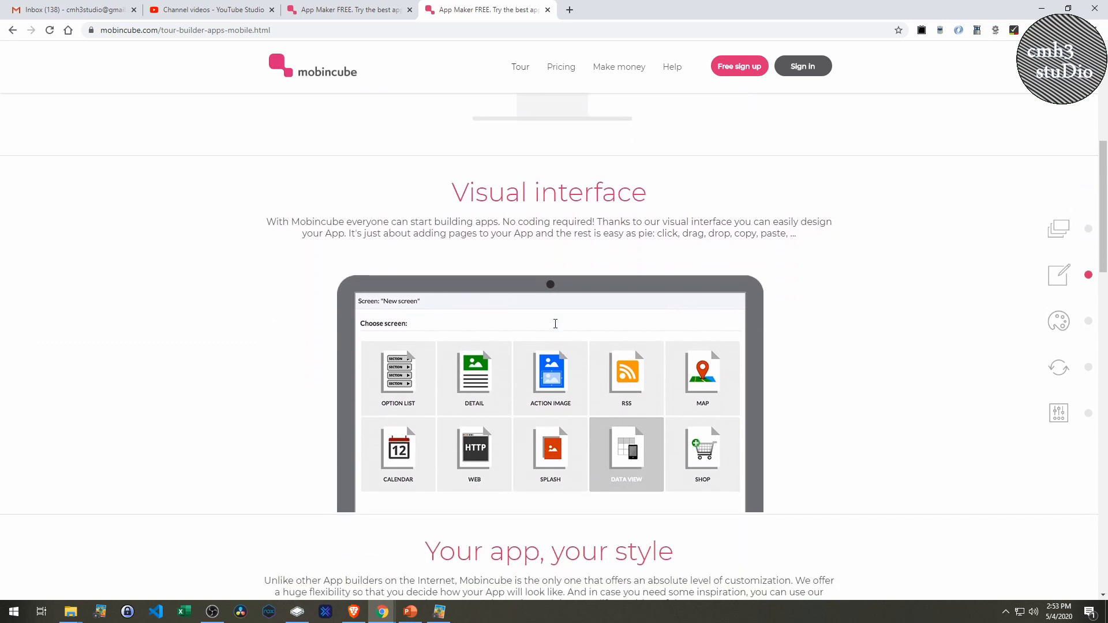
pyautogui.scroll(-9, 556, 328)
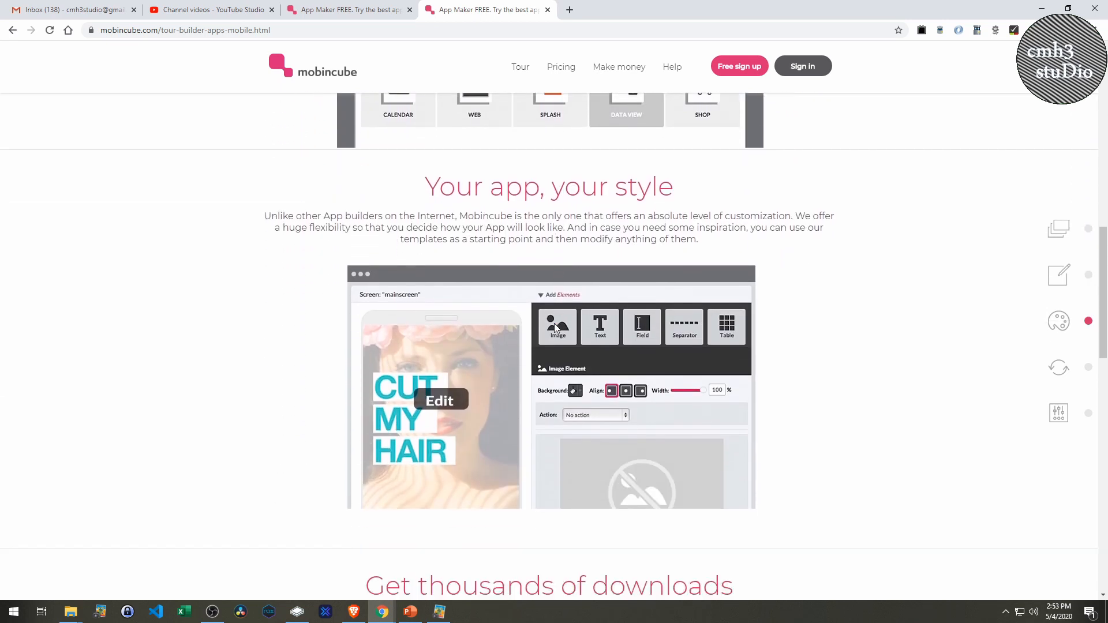
pyautogui.scroll(-8, 556, 328)
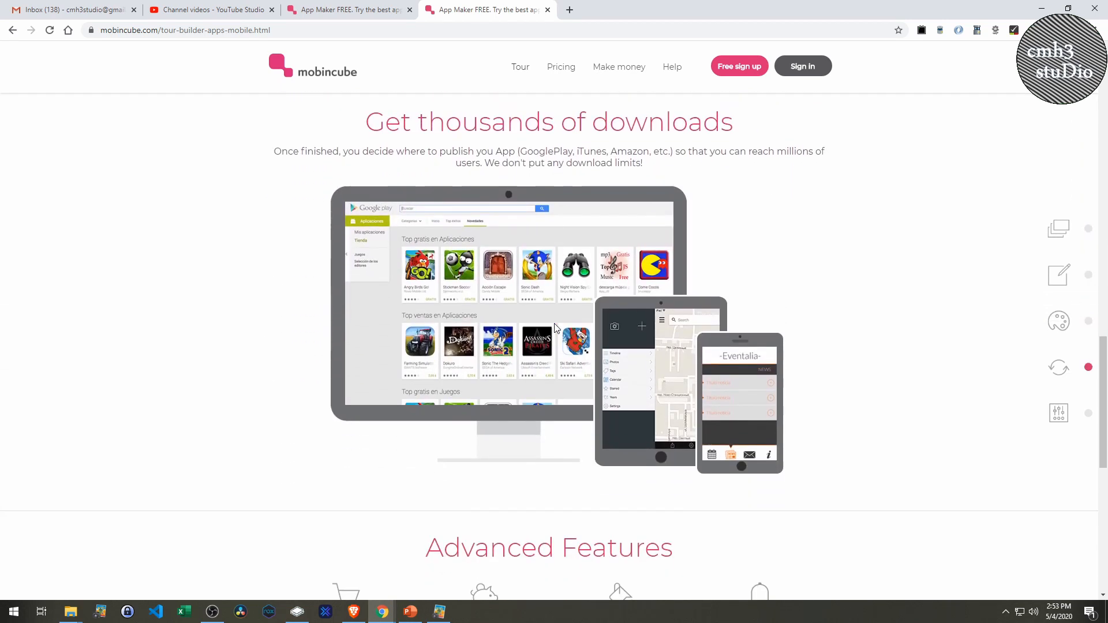
pyautogui.scroll(-3, 555, 328)
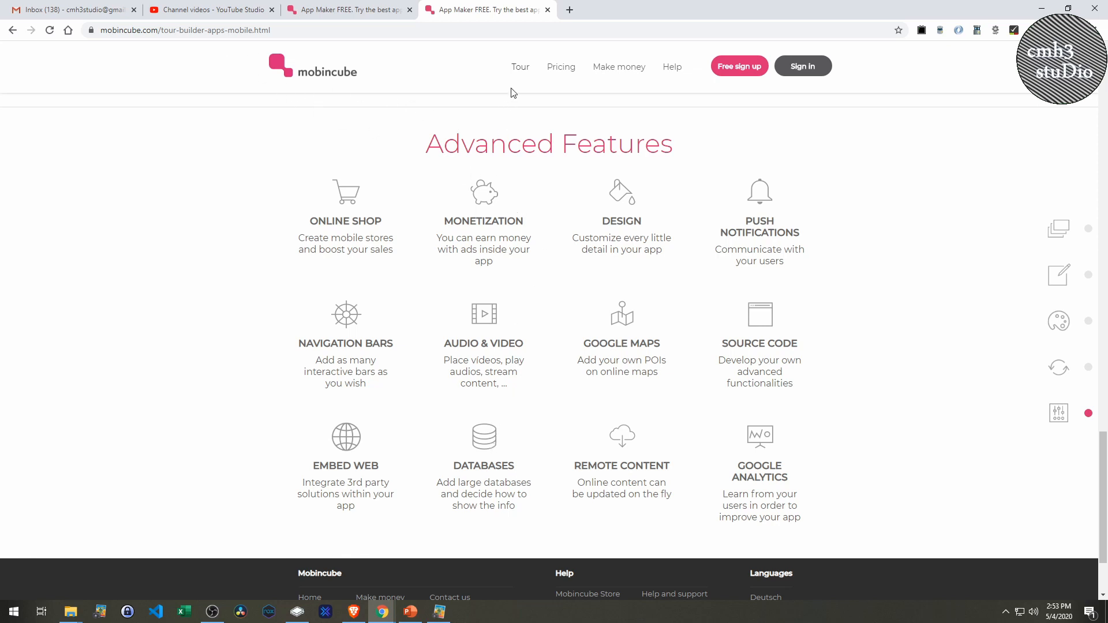
# Review the features of the yearly subscription plans on the Pricing page, and view the Make money page
pyautogui.click(559, 68)
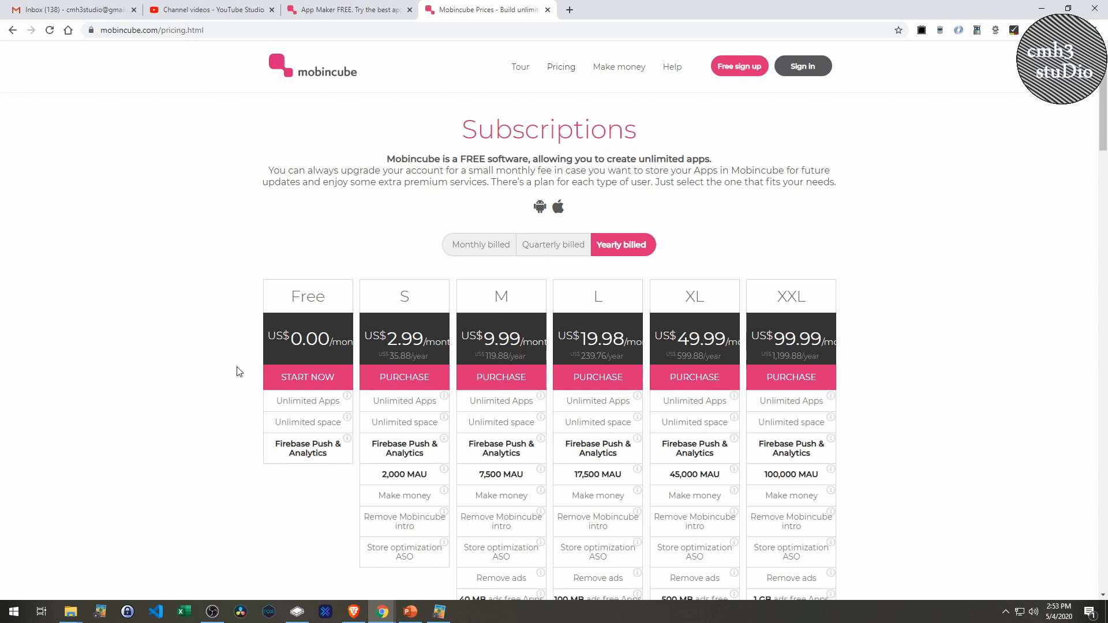
pyautogui.moveTo(300, 423)
pyautogui.moveTo(271, 463)
pyautogui.scroll(-1, 271, 261)
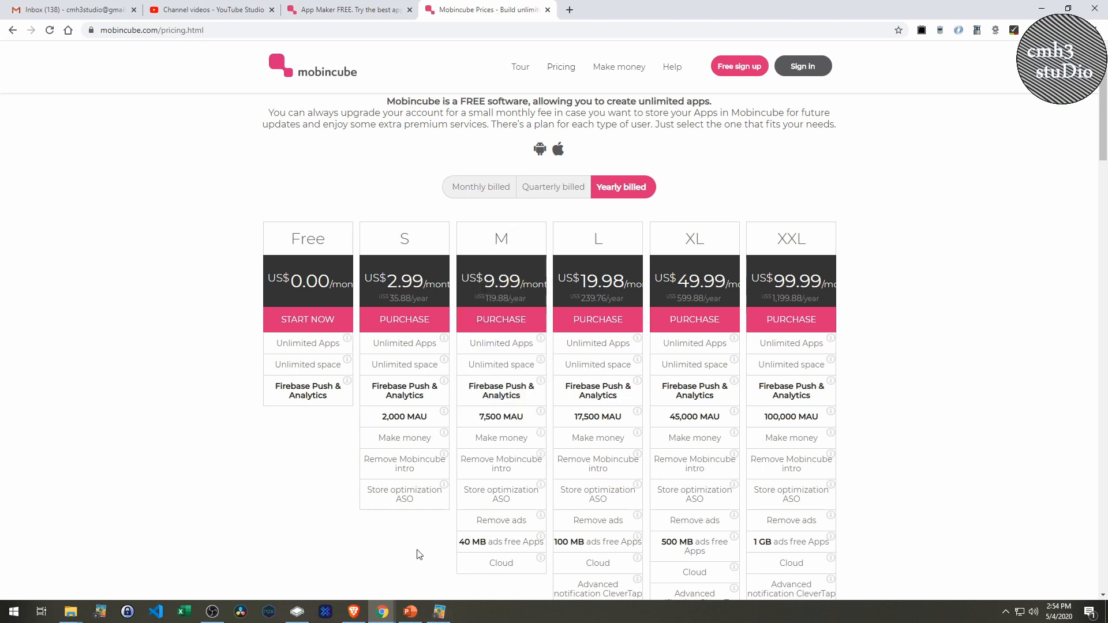
pyautogui.moveTo(501, 528)
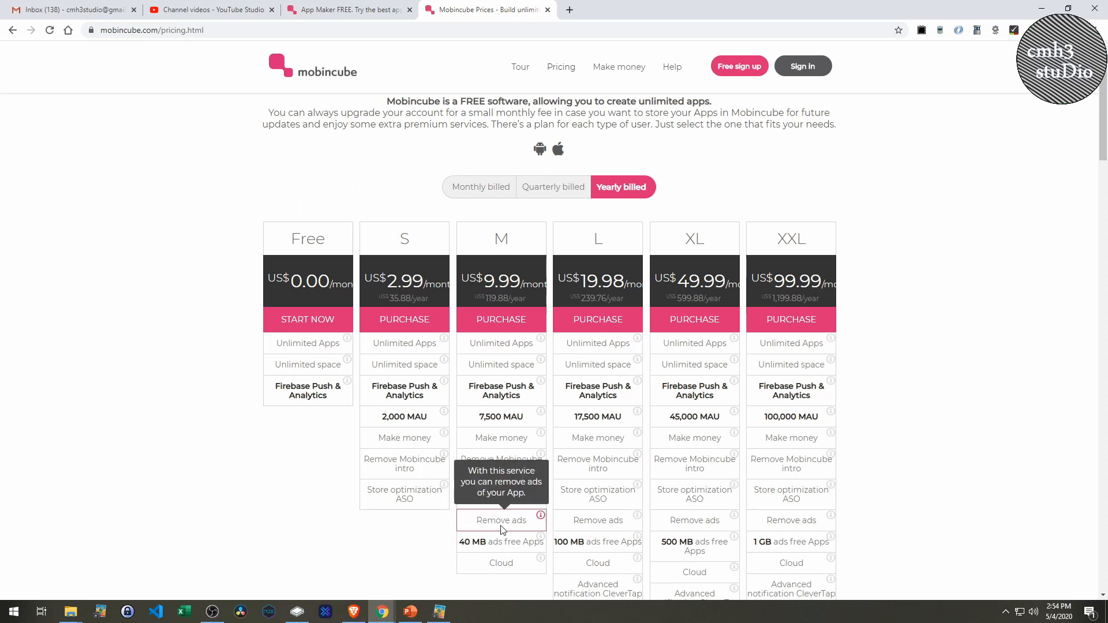
pyautogui.moveTo(499, 564)
pyautogui.moveTo(508, 452)
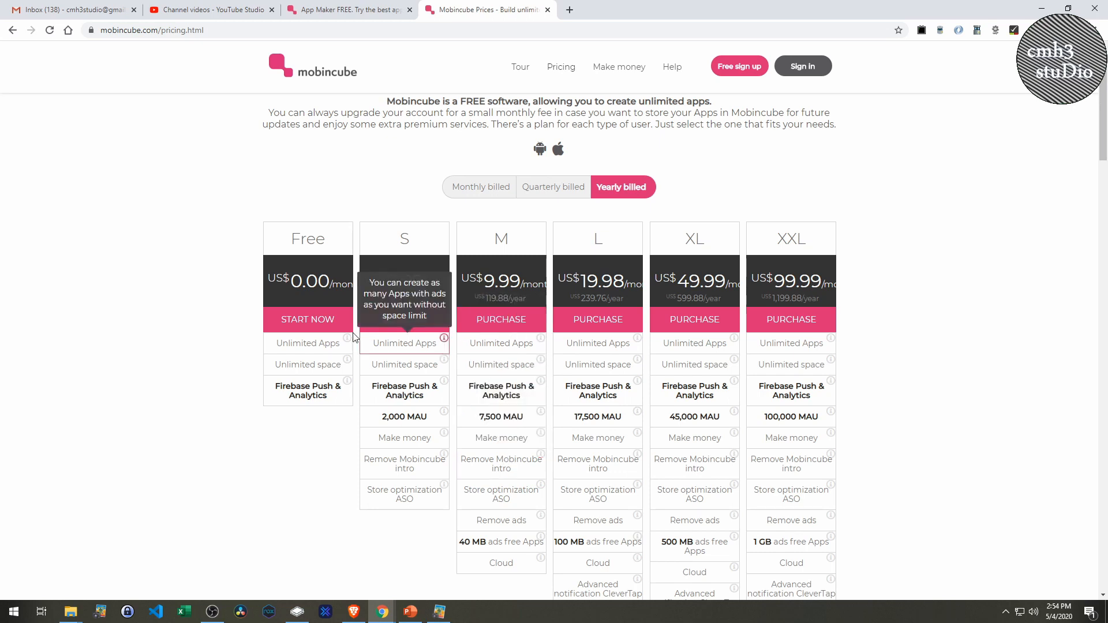
pyautogui.moveTo(505, 407)
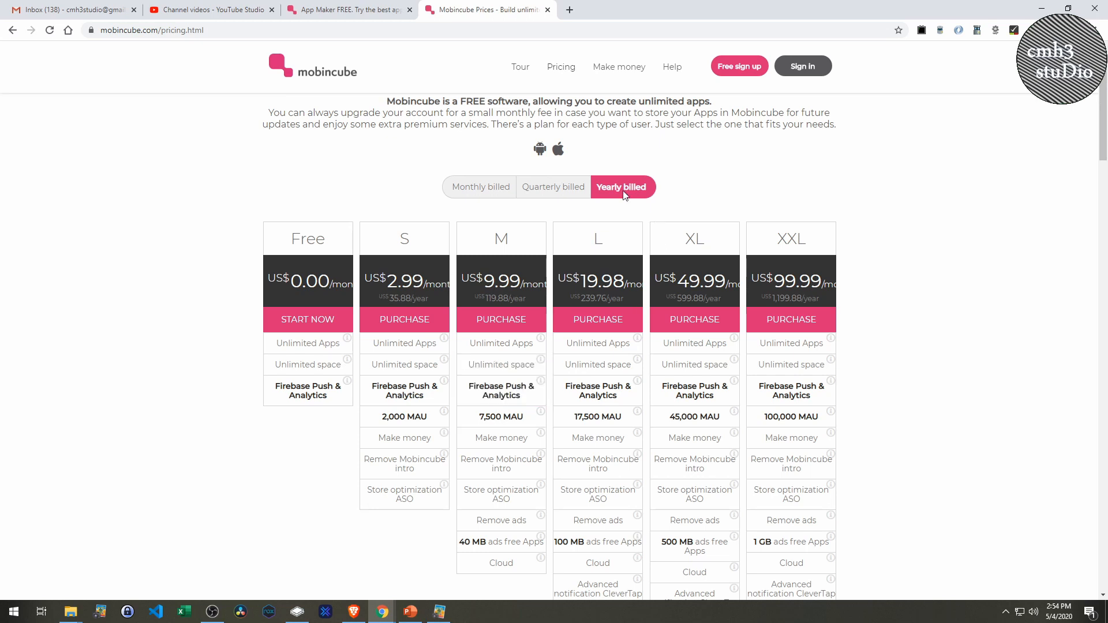
pyautogui.click(610, 72)
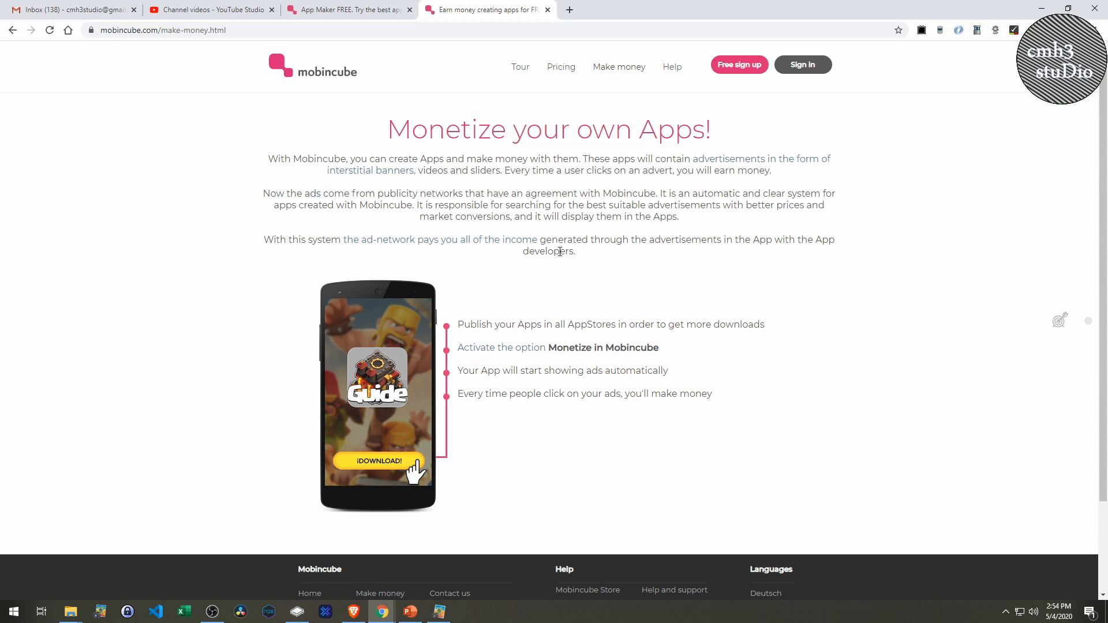
# Log in with the prefilled account credentials and switch from the classic editor to the new interface
pyautogui.click(796, 66)
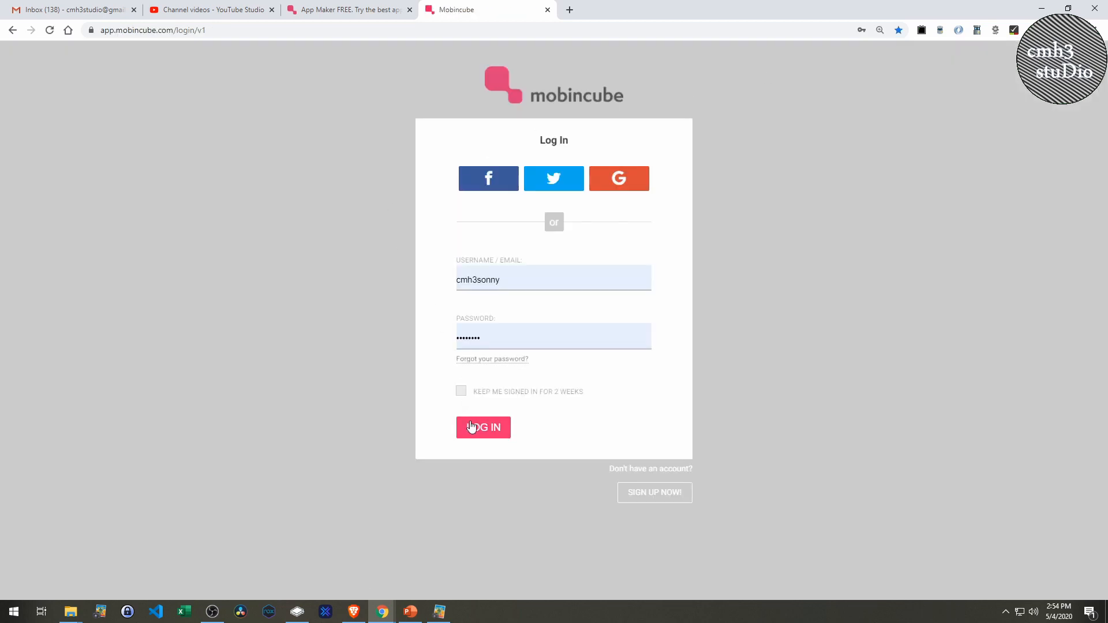
pyautogui.click(486, 431)
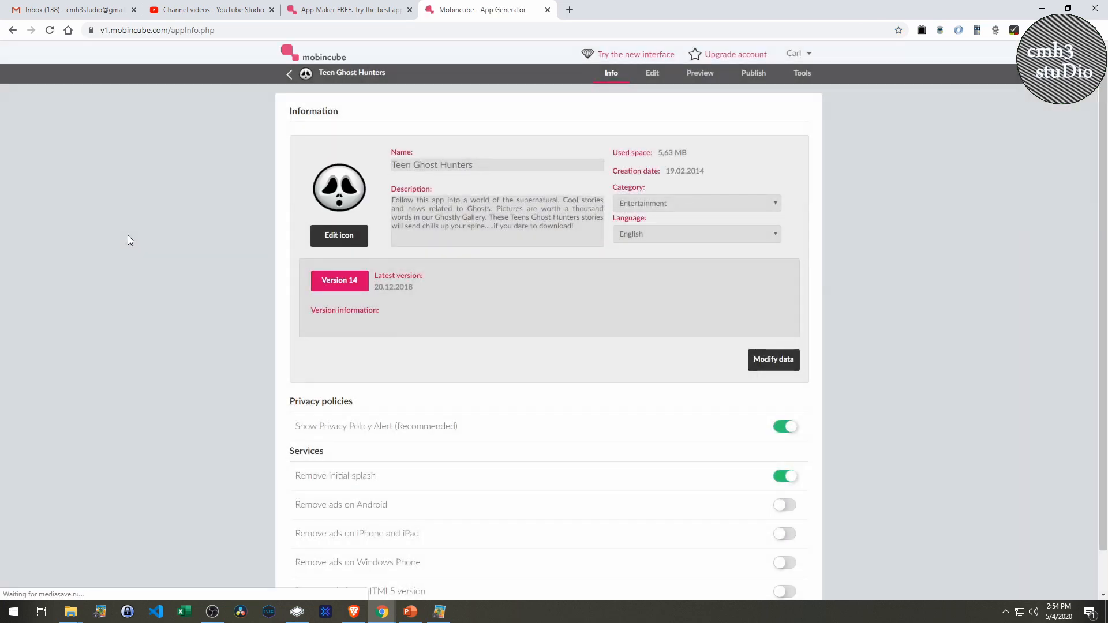
pyautogui.click(634, 55)
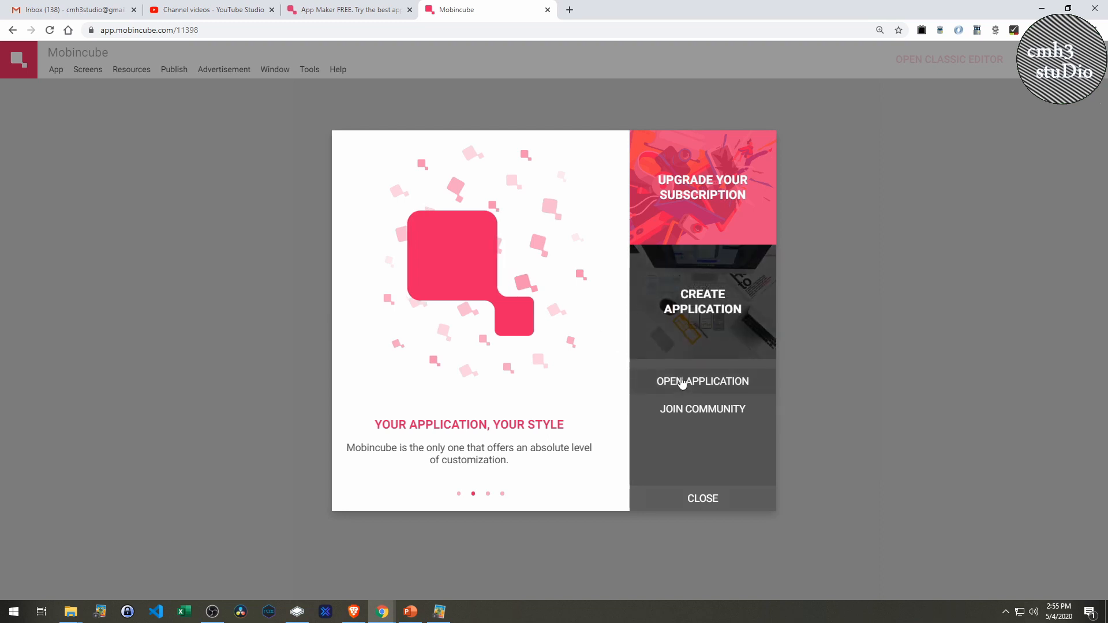
# Open the Mobincube community from the welcome window and look through the newest posts
pyautogui.click(697, 410)
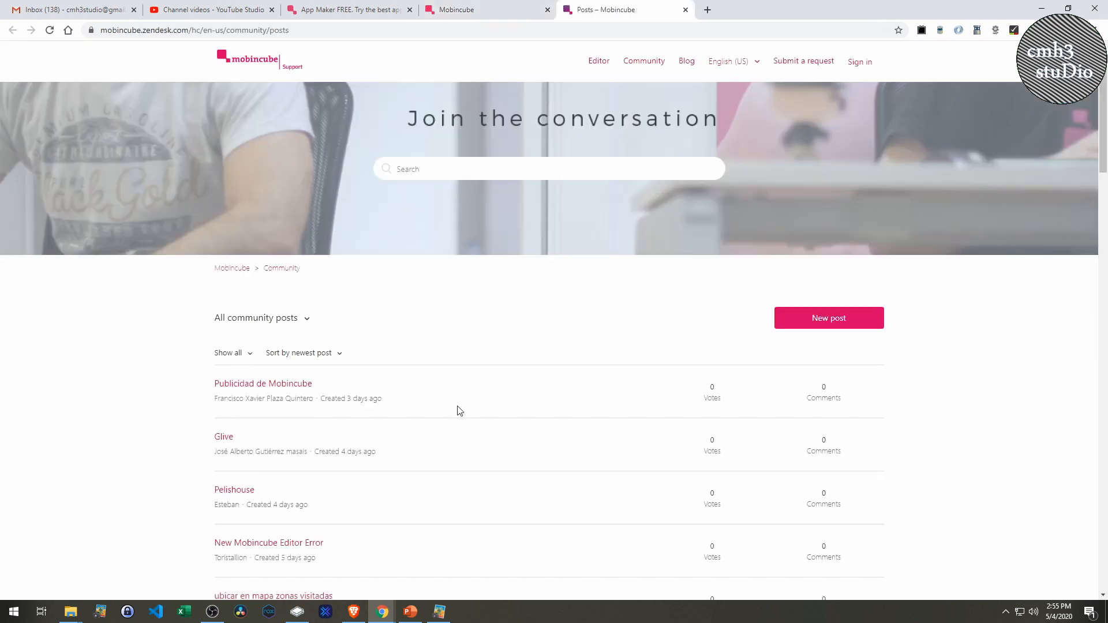
pyautogui.scroll(-1, 459, 412)
pyautogui.scroll(-2, 460, 412)
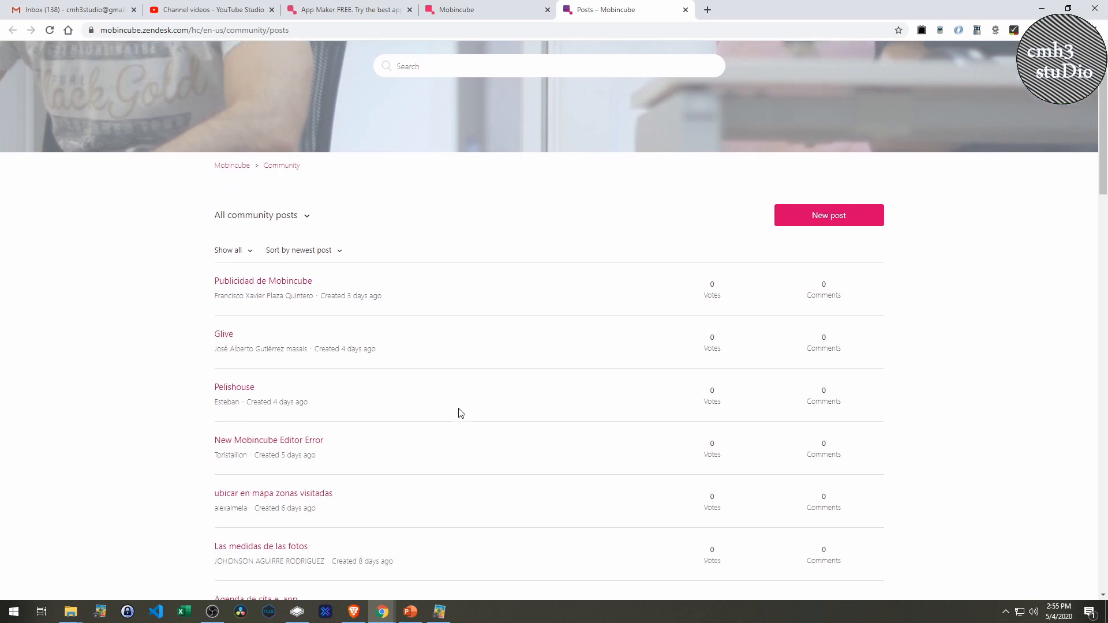
pyautogui.scroll(2, 464, 409)
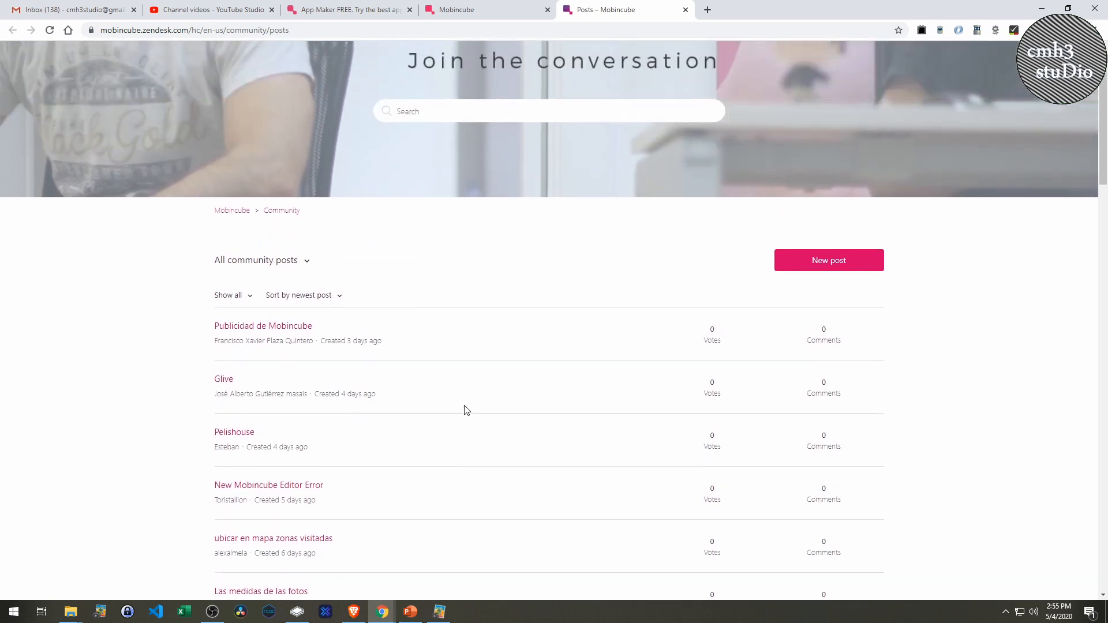
pyautogui.scroll(1, 469, 390)
# View the community topics and the support sign-in form, close the form and return to the app editor
pyautogui.click(644, 63)
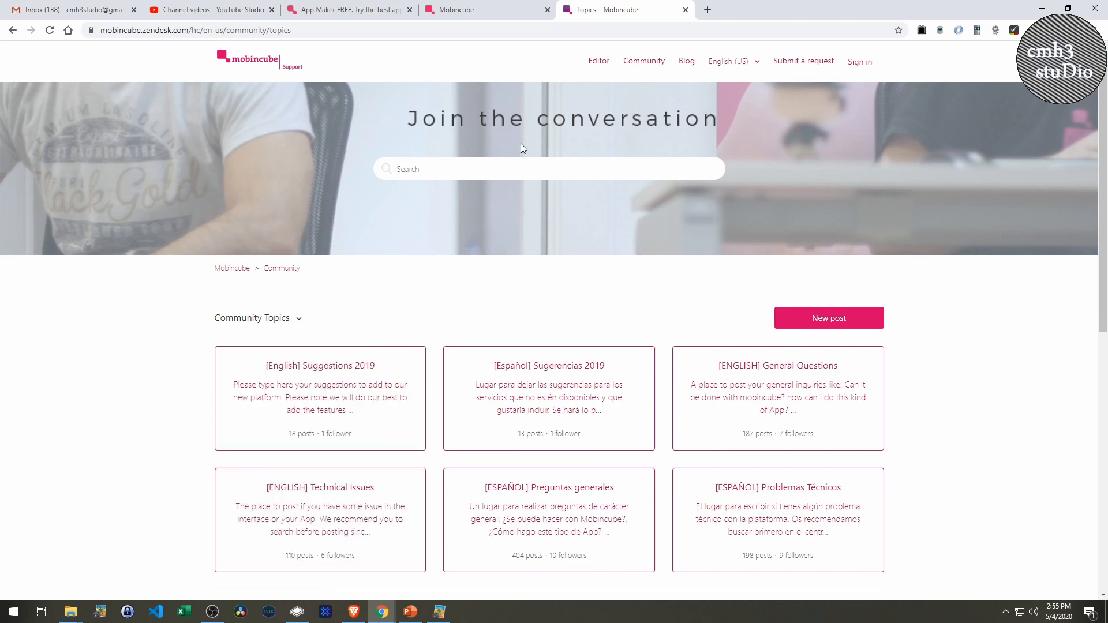
pyautogui.click(852, 68)
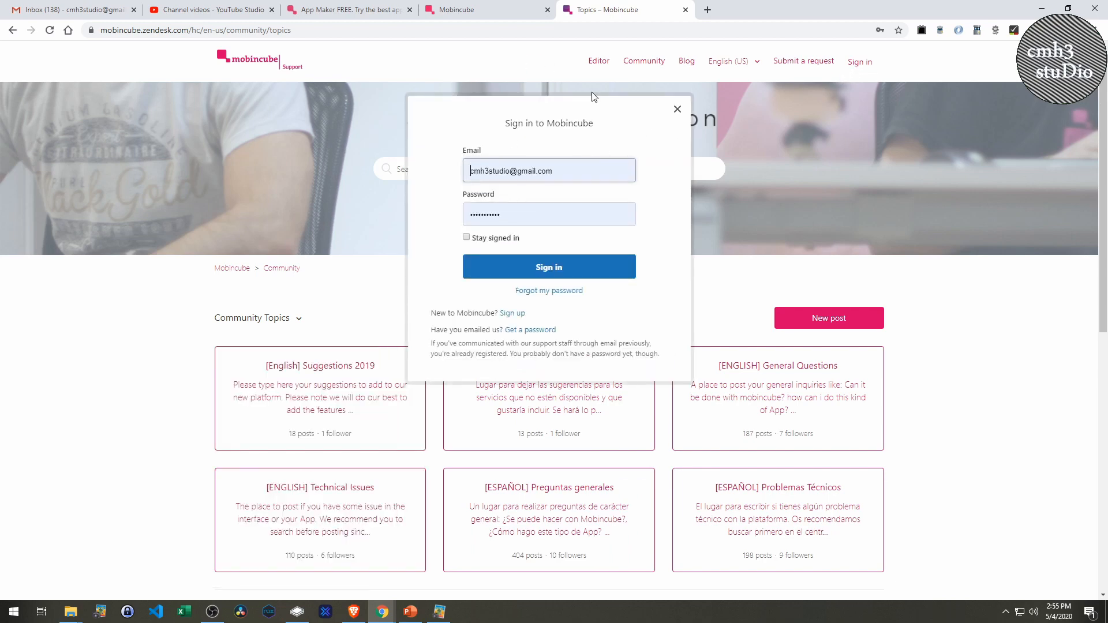
pyautogui.click(677, 109)
pyautogui.click(456, 10)
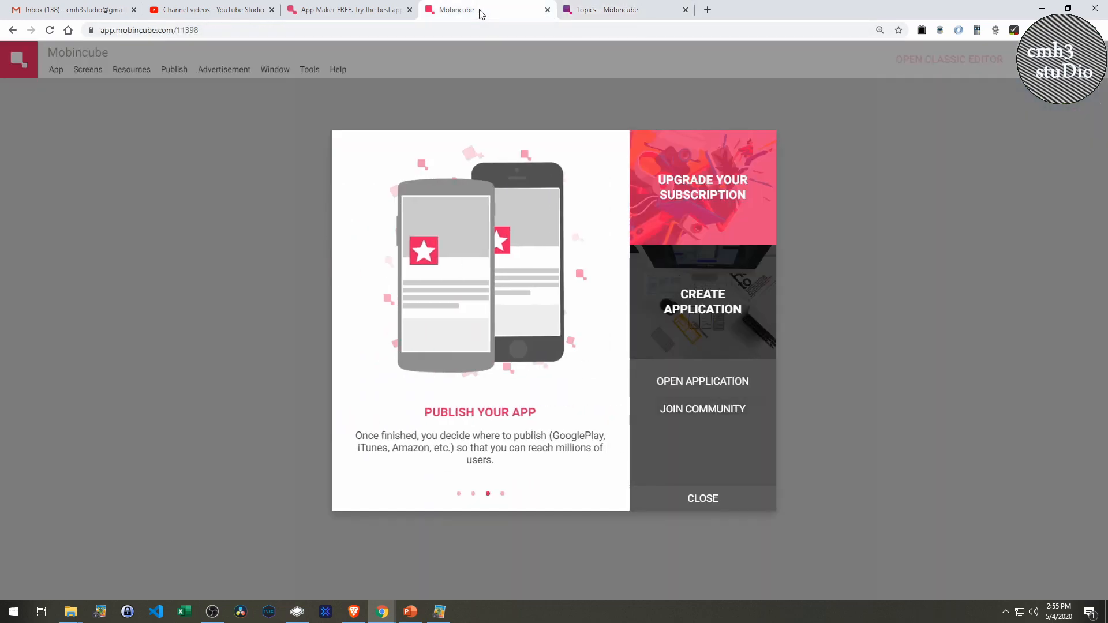
# Create a new application and rename it Test App
pyautogui.click(683, 310)
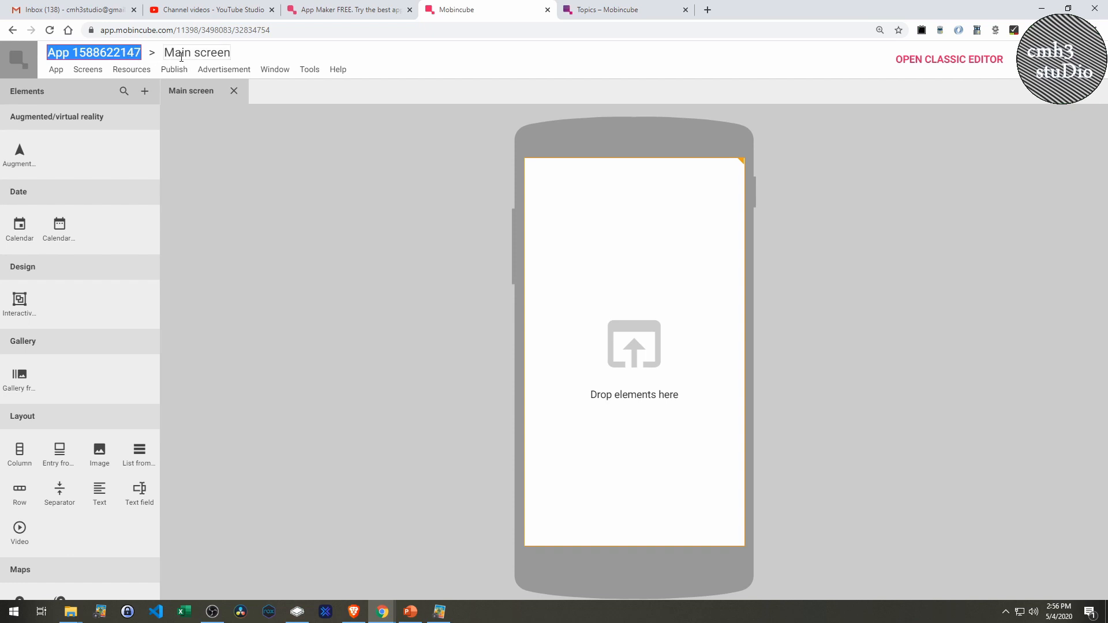
pyautogui.moveTo(138, 52); pyautogui.dragTo(57, 57)
pyautogui.hotkey('ctrl', 'a')
pyautogui.press('BackSpace')
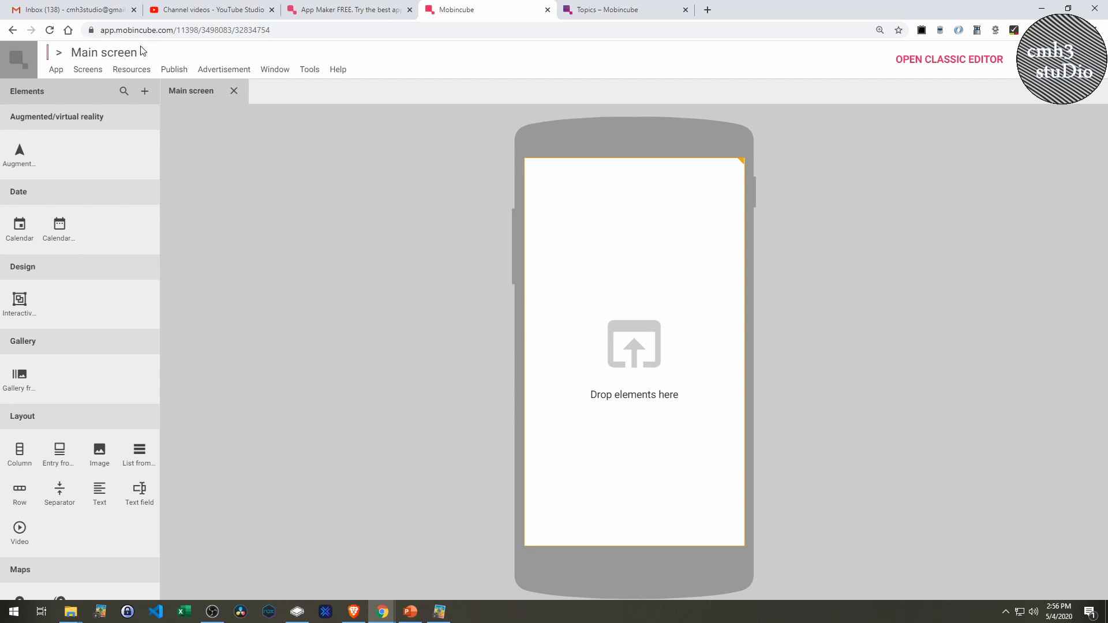
pyautogui.write('Test App')
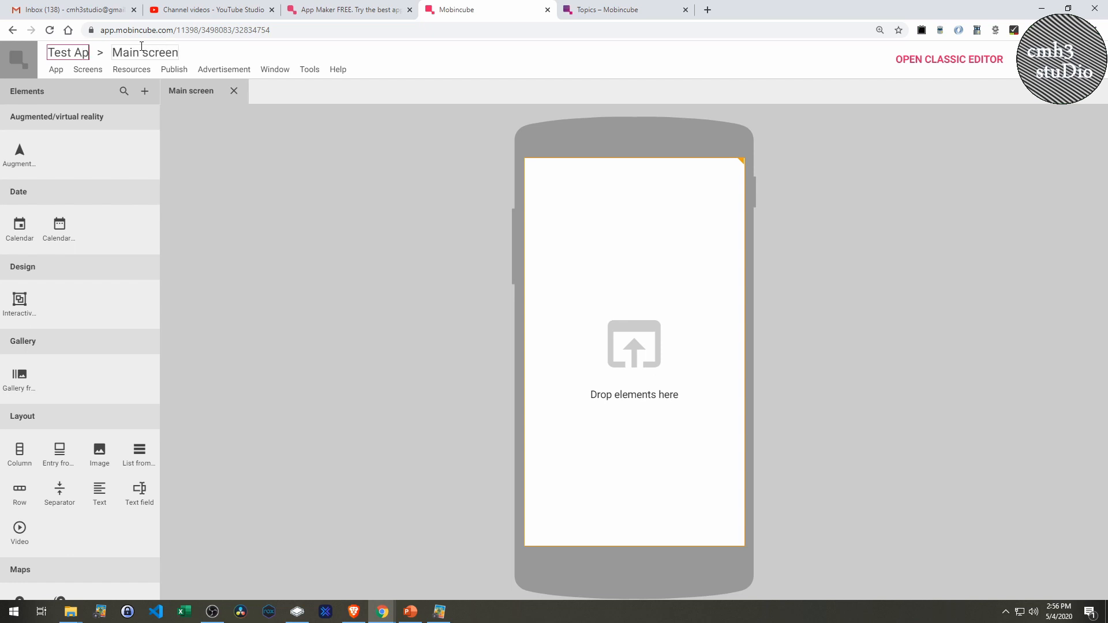
pyautogui.click(217, 134)
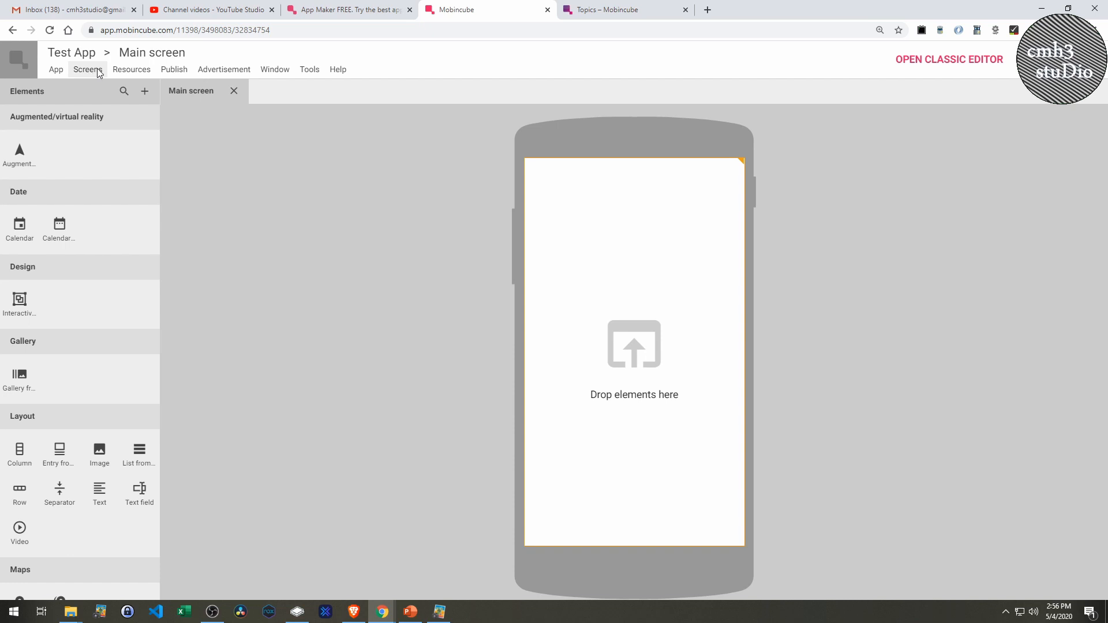
# Show the Screens window in the editor, and toggle the Elements window off and on
pyautogui.click(266, 71)
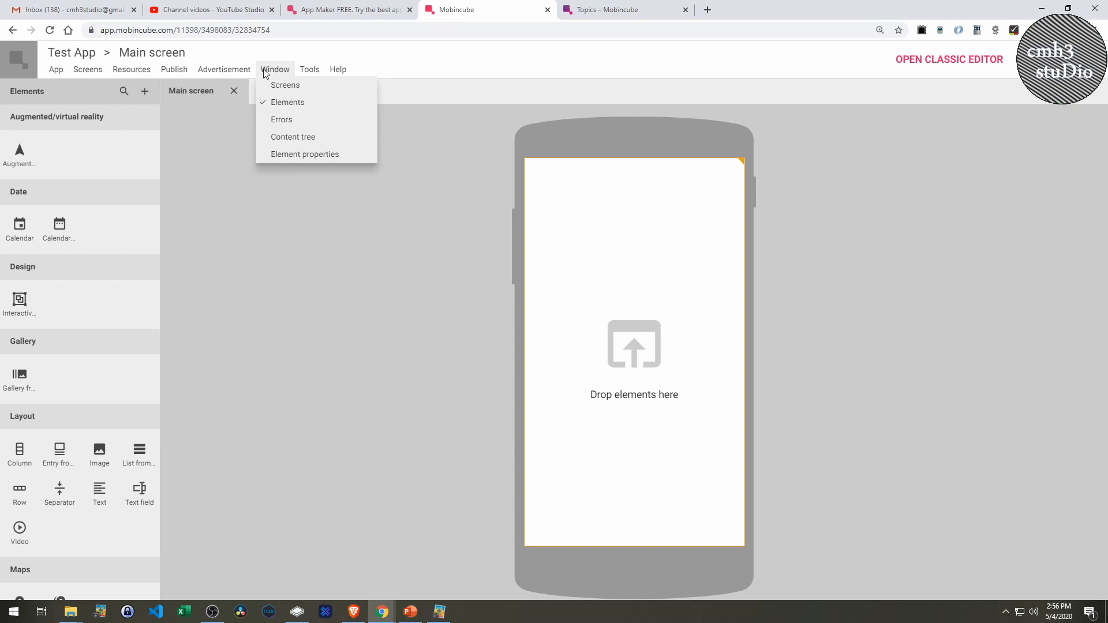
pyautogui.click(274, 90)
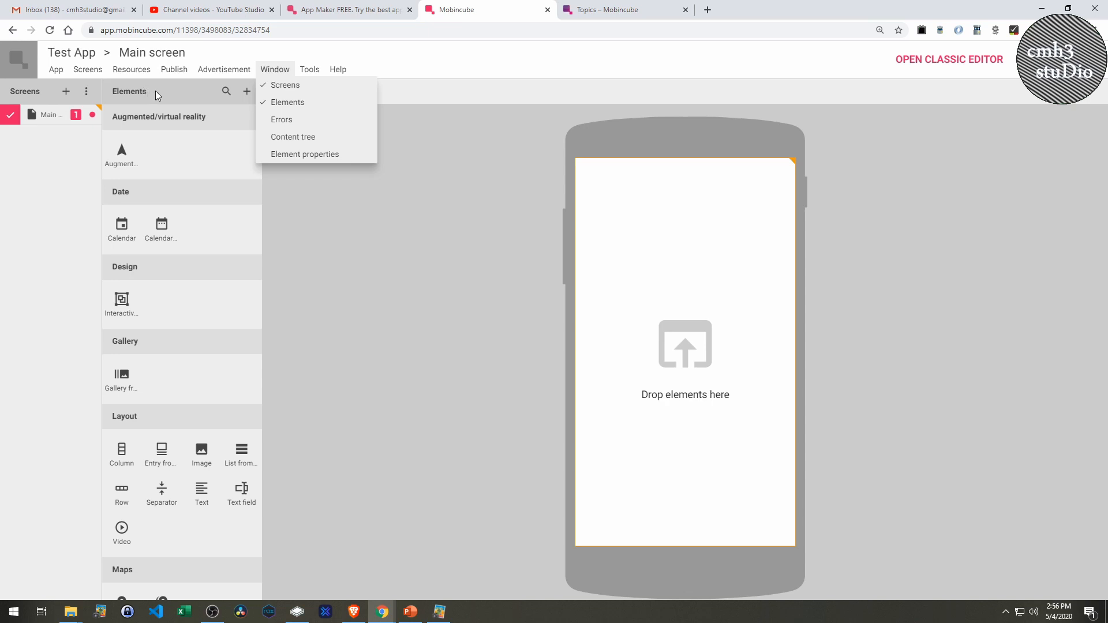
pyautogui.click(287, 102)
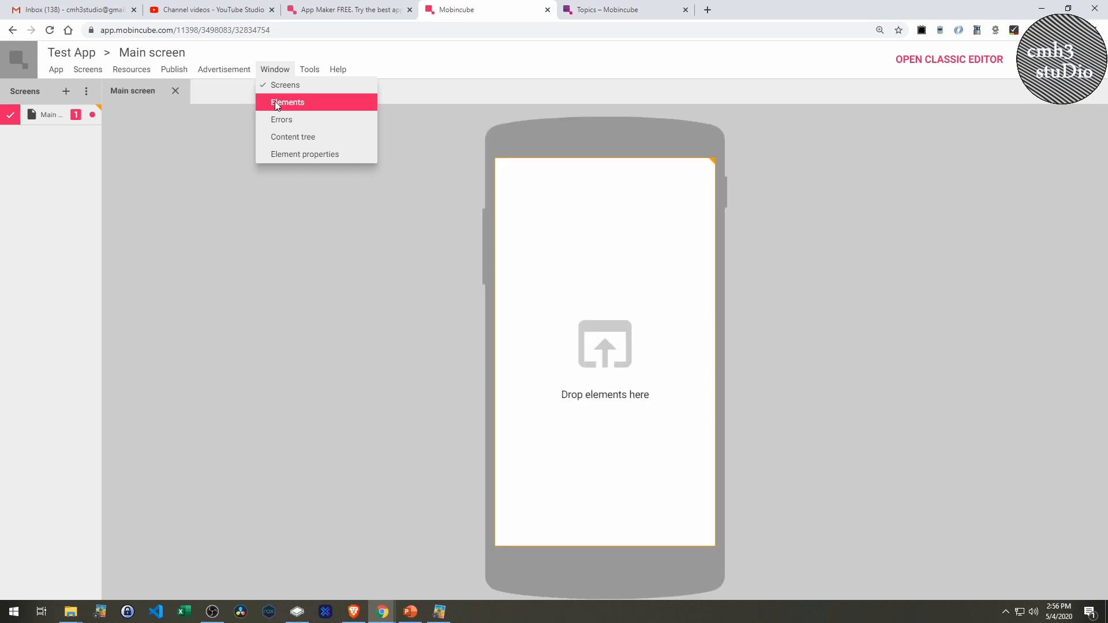
pyautogui.click(287, 103)
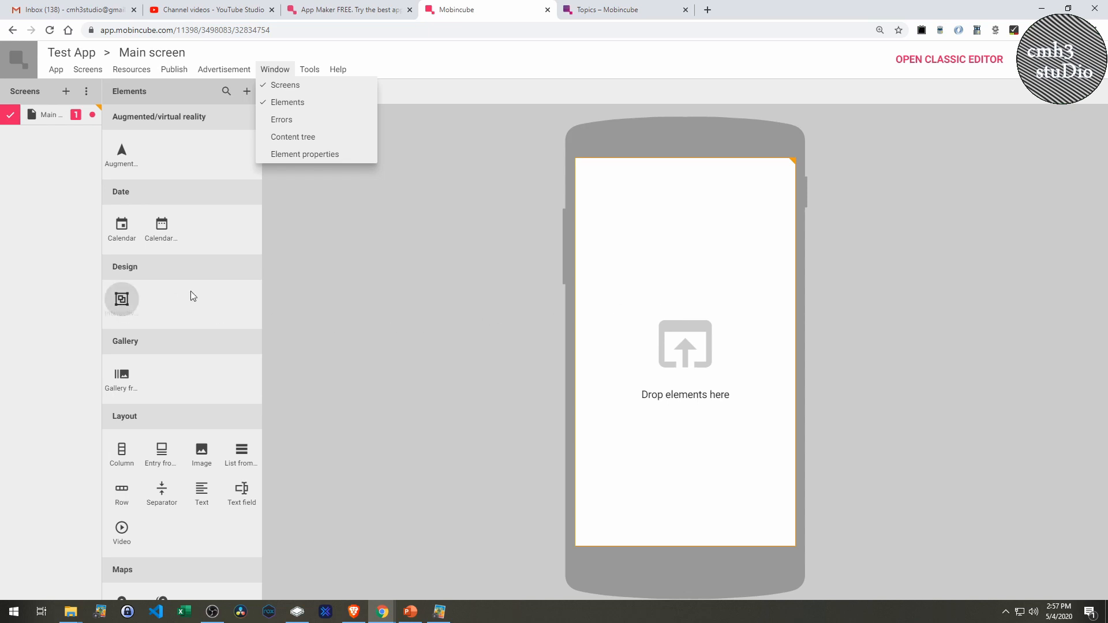
# Examine the available element categories from Design and Gallery down to Web
pyautogui.scroll(-1, 219, 326)
pyautogui.scroll(-3, 211, 328)
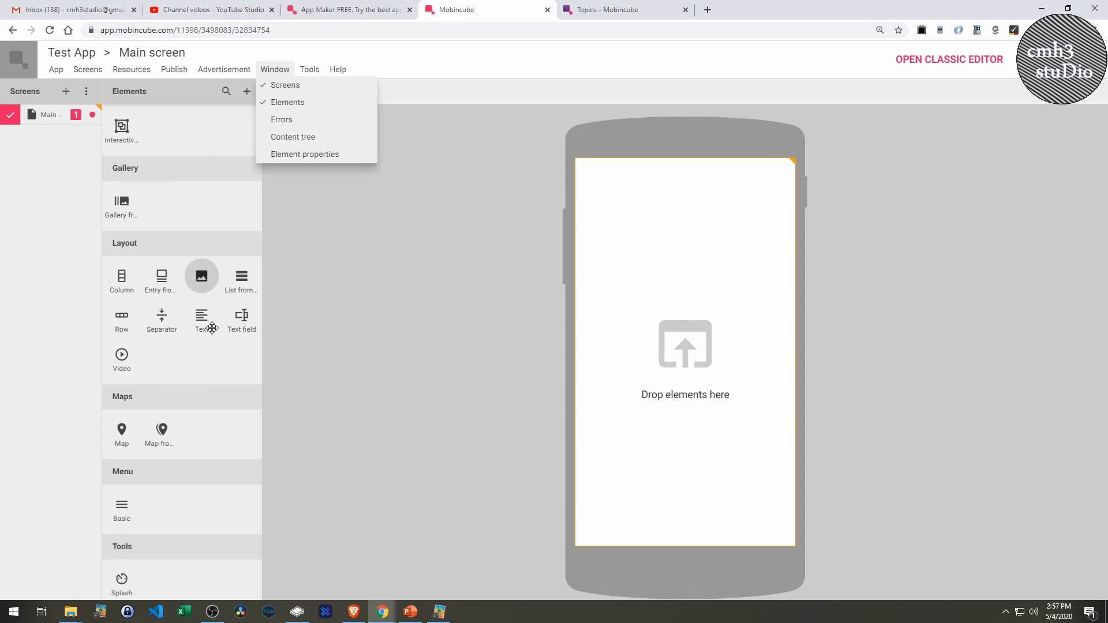
pyautogui.scroll(-1, 233, 322)
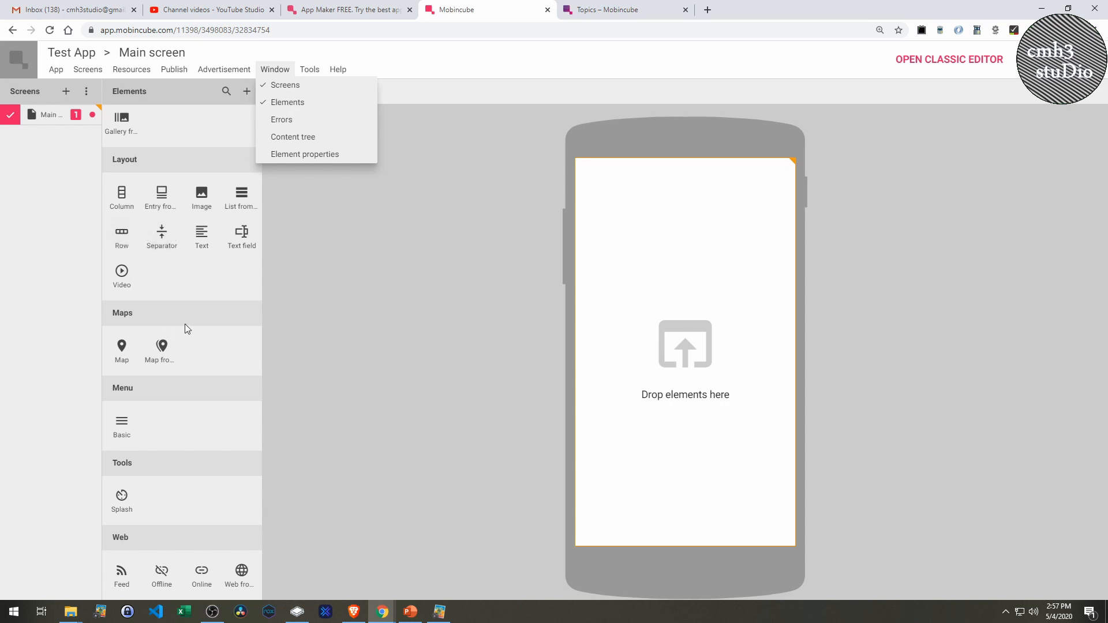
# Add a Text element to the main screen and enter "fjklsdjfklsdjfklsdfjsdklfl" as its text
pyautogui.moveTo(201, 234); pyautogui.dragTo(664, 330)
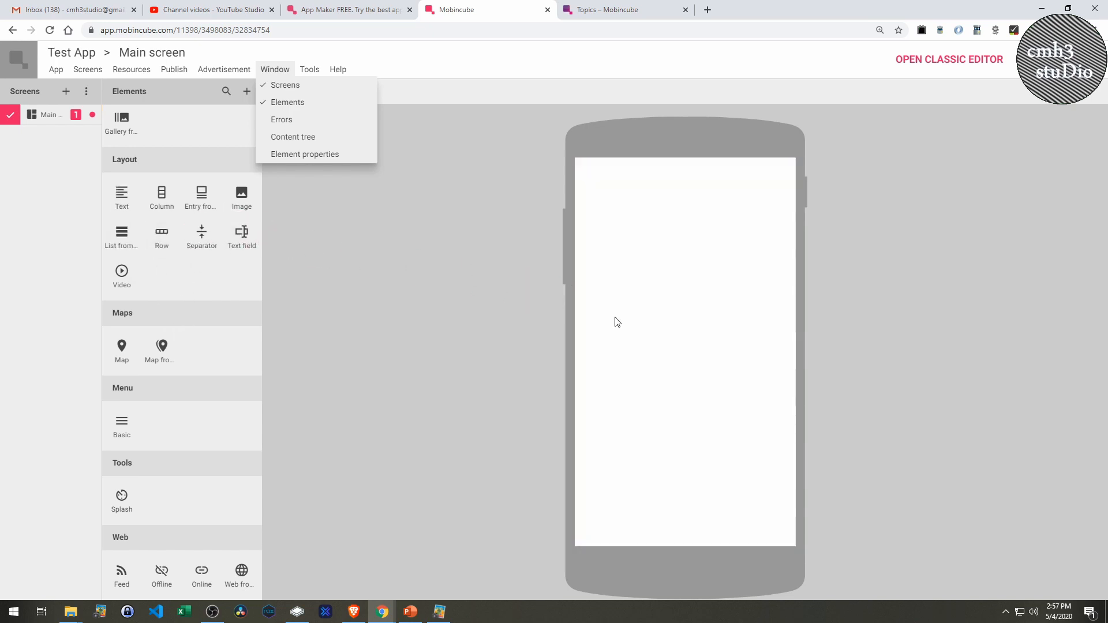
pyautogui.click(523, 166)
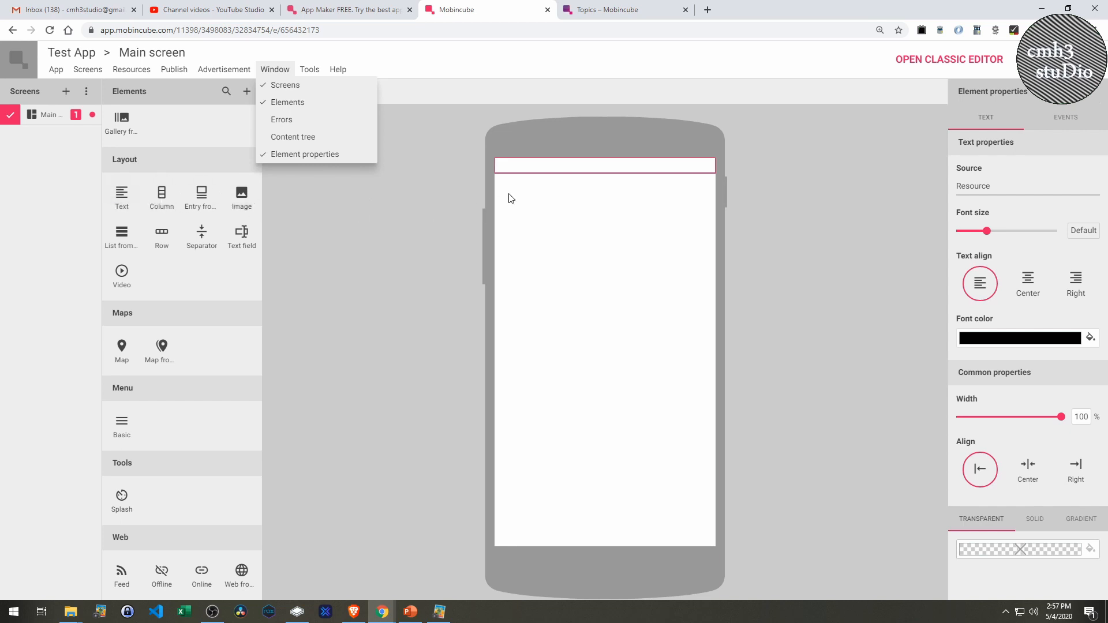
pyautogui.write('fjklsdjfklsdjfklsdfjsdklfl')
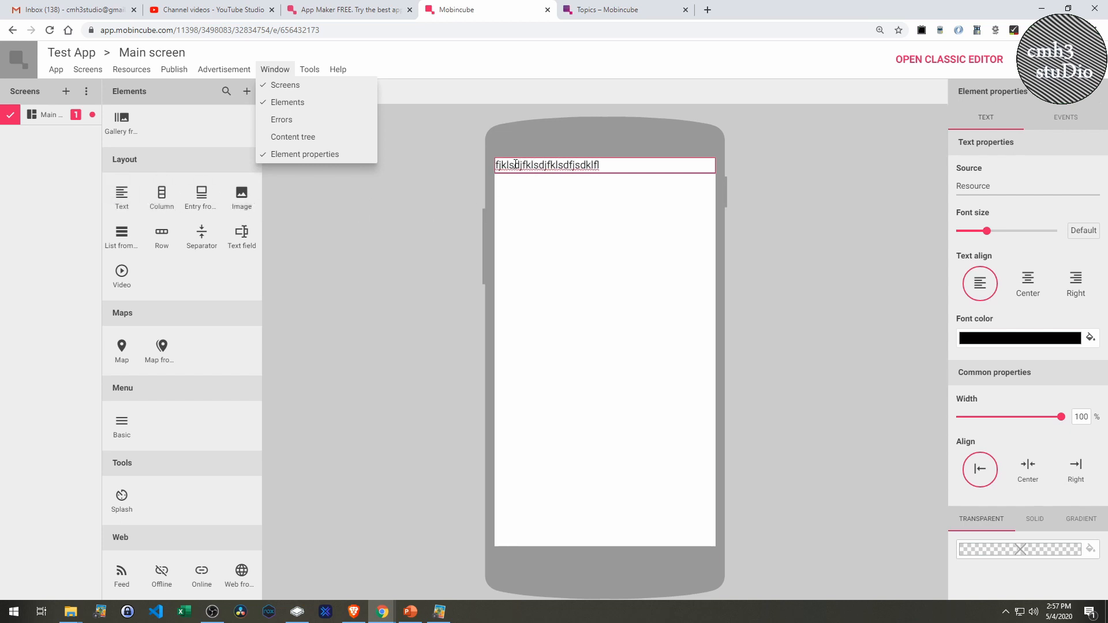
pyautogui.click(450, 244)
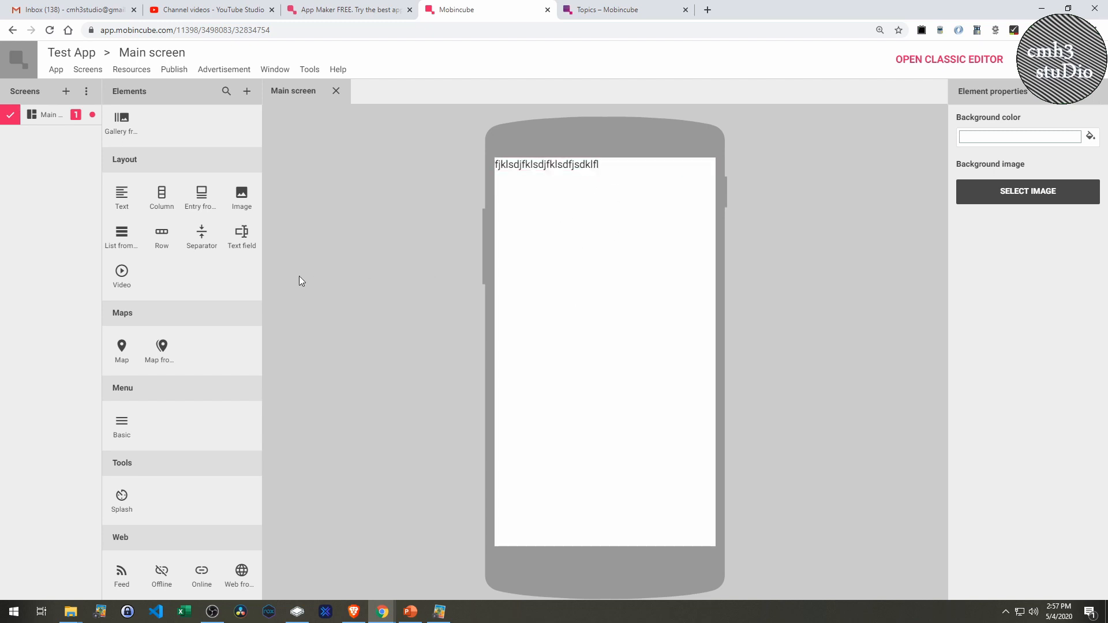
# Add an Image element below the text and widen the Element properties window to compare the text and image properties
pyautogui.moveTo(241, 196); pyautogui.dragTo(566, 266)
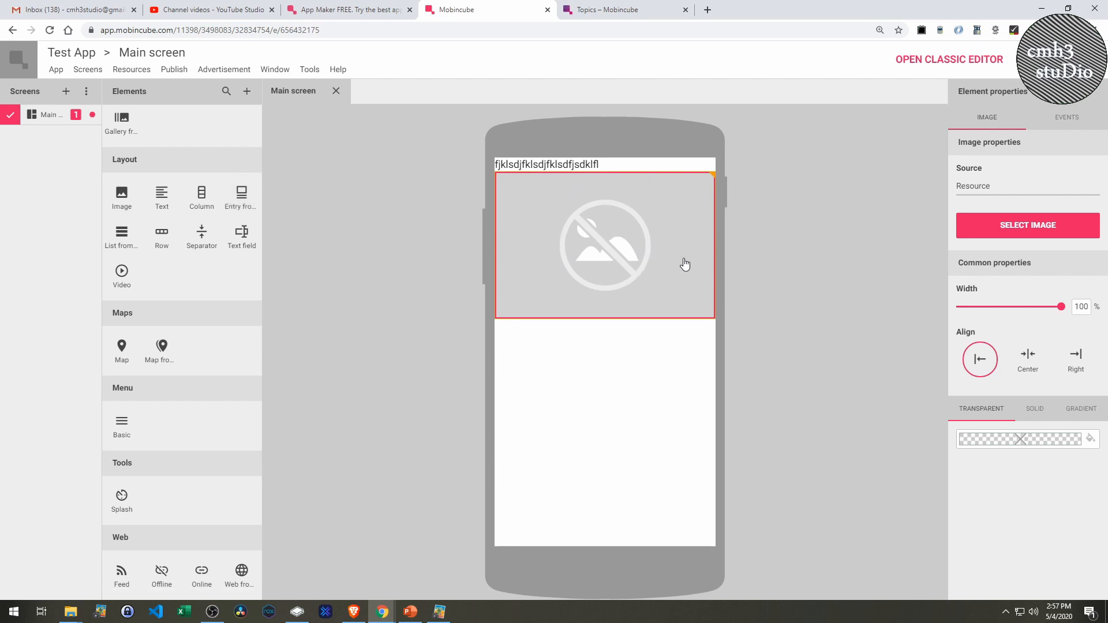
pyautogui.moveTo(948, 293); pyautogui.dragTo(749, 299)
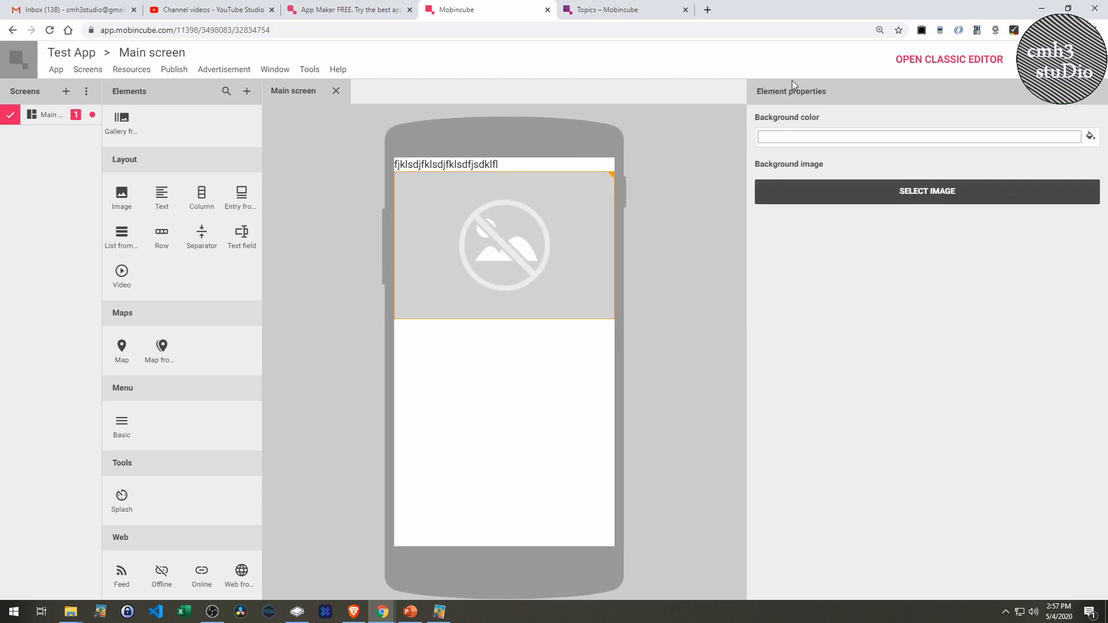
pyautogui.click(526, 234)
pyautogui.click(514, 164)
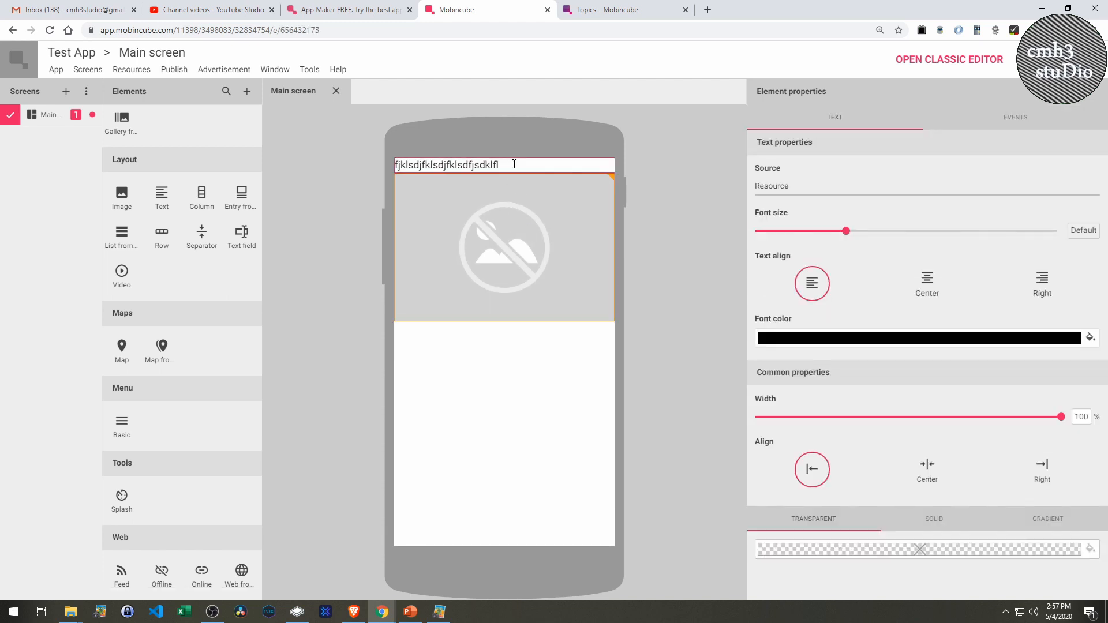
pyautogui.click(490, 235)
pyautogui.click(567, 167)
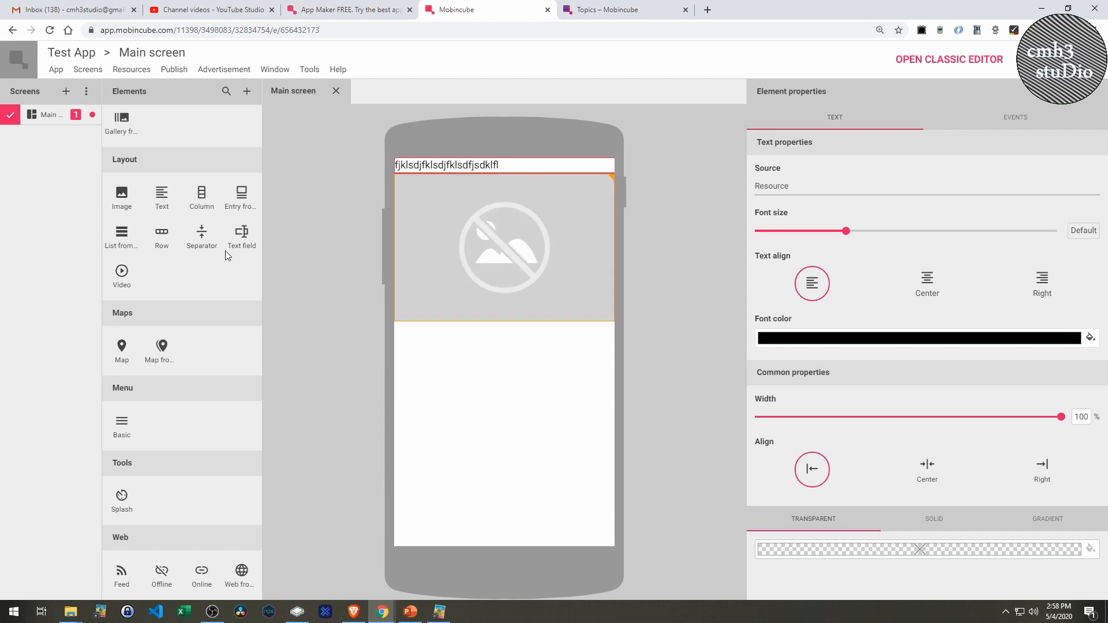
# Add a Video element below the image and widen the Screens window to show the full screen name
pyautogui.moveTo(121, 271); pyautogui.dragTo(486, 400)
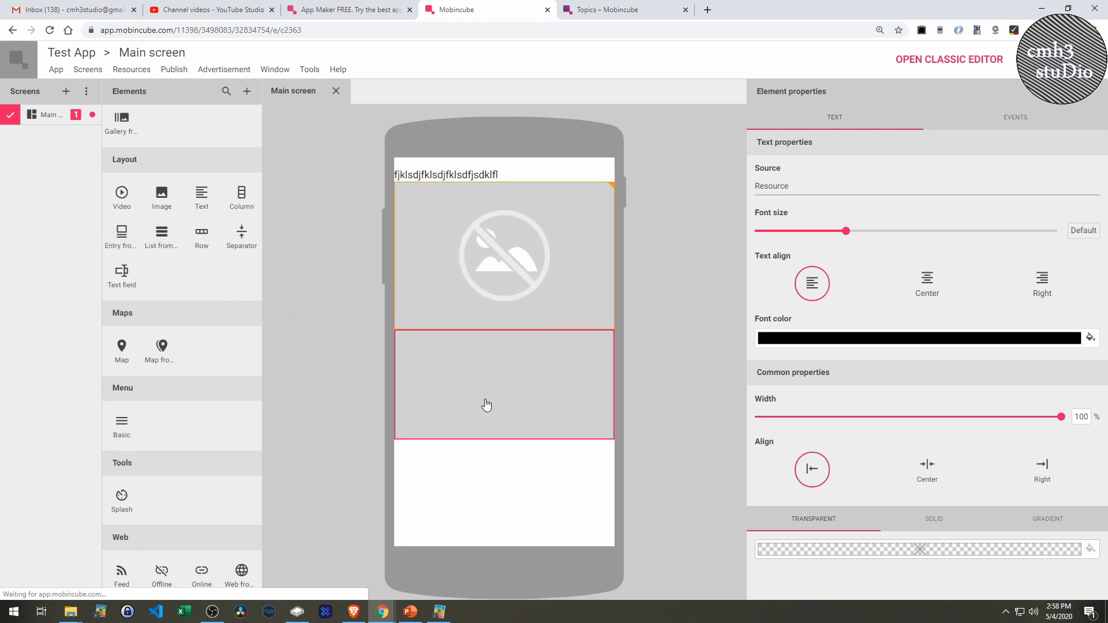
pyautogui.moveTo(105, 154); pyautogui.dragTo(144, 155)
pyautogui.click(65, 117)
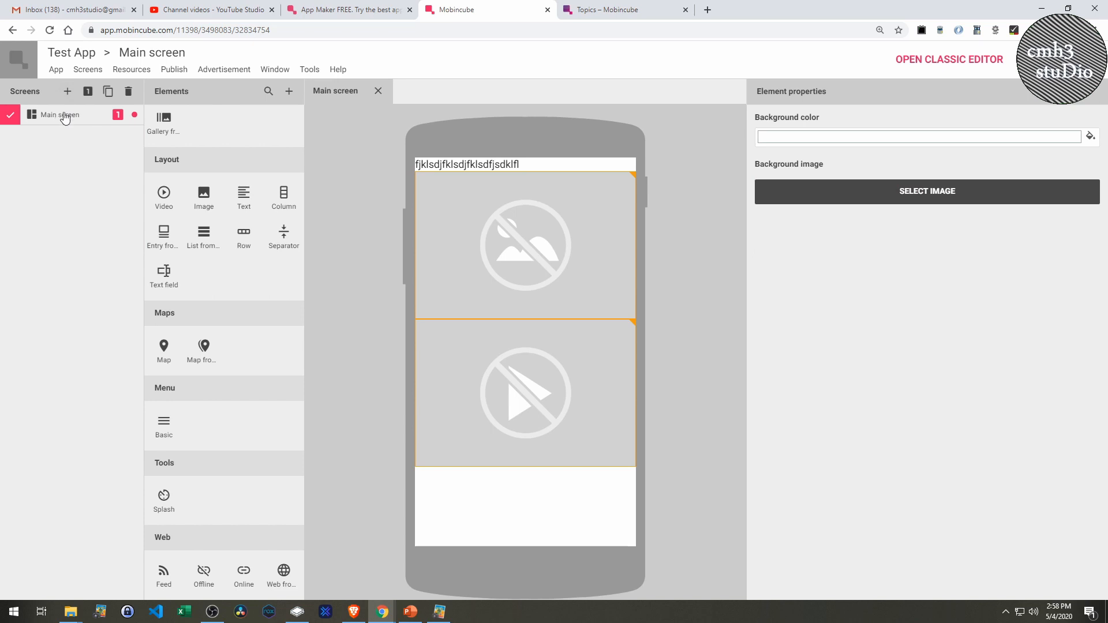
# Rename the main screen Home and view the video element's properties
pyautogui.click(170, 52)
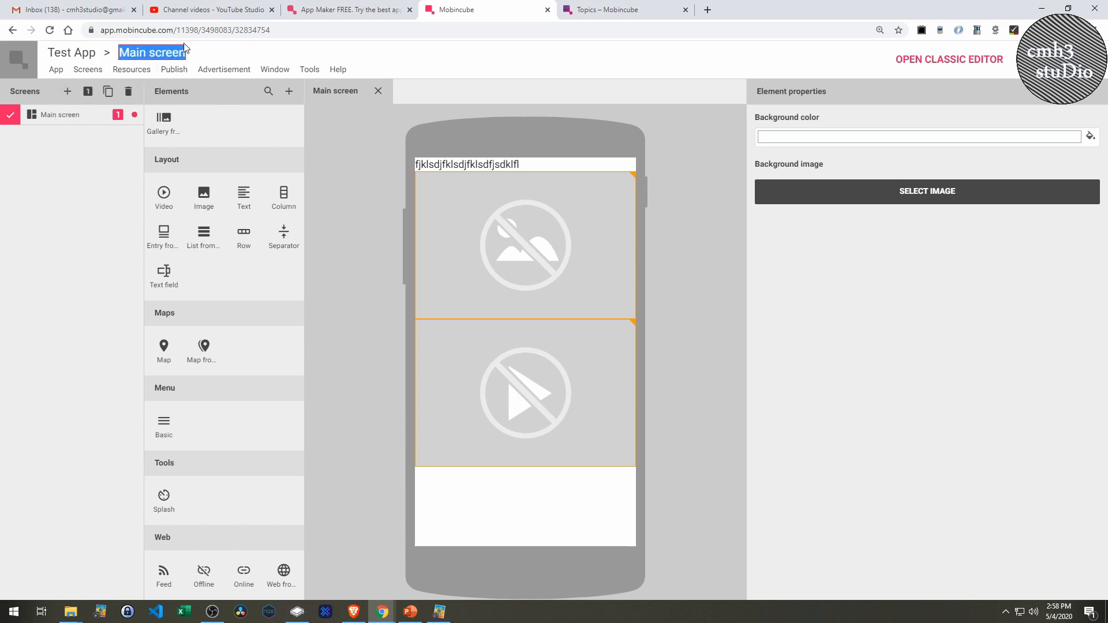
pyautogui.write('Home')
pyautogui.press('Return')
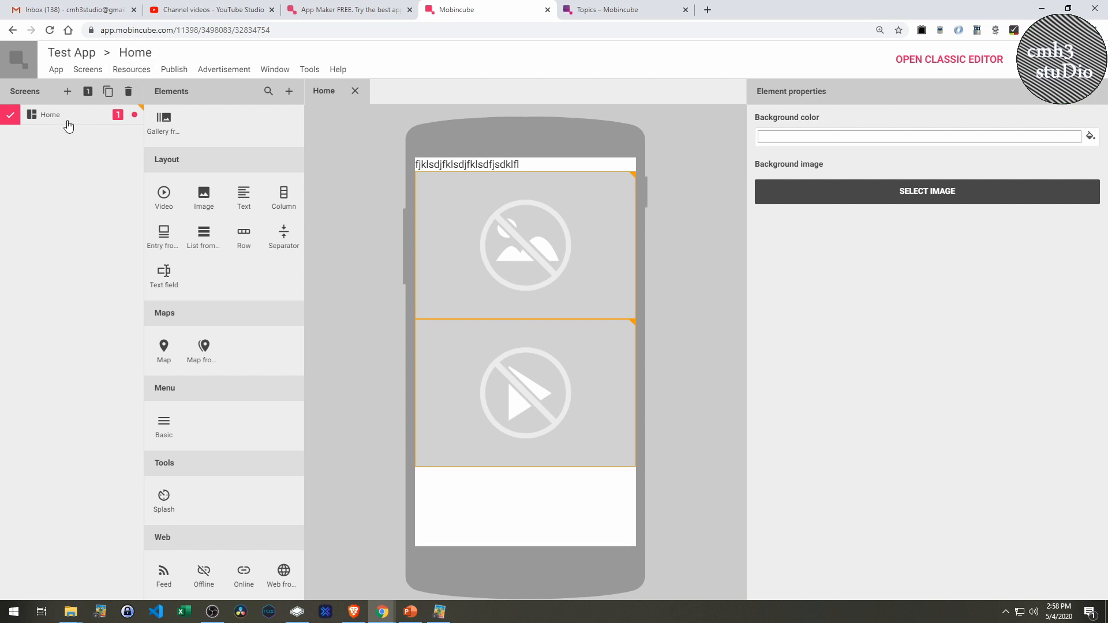
pyautogui.click(504, 363)
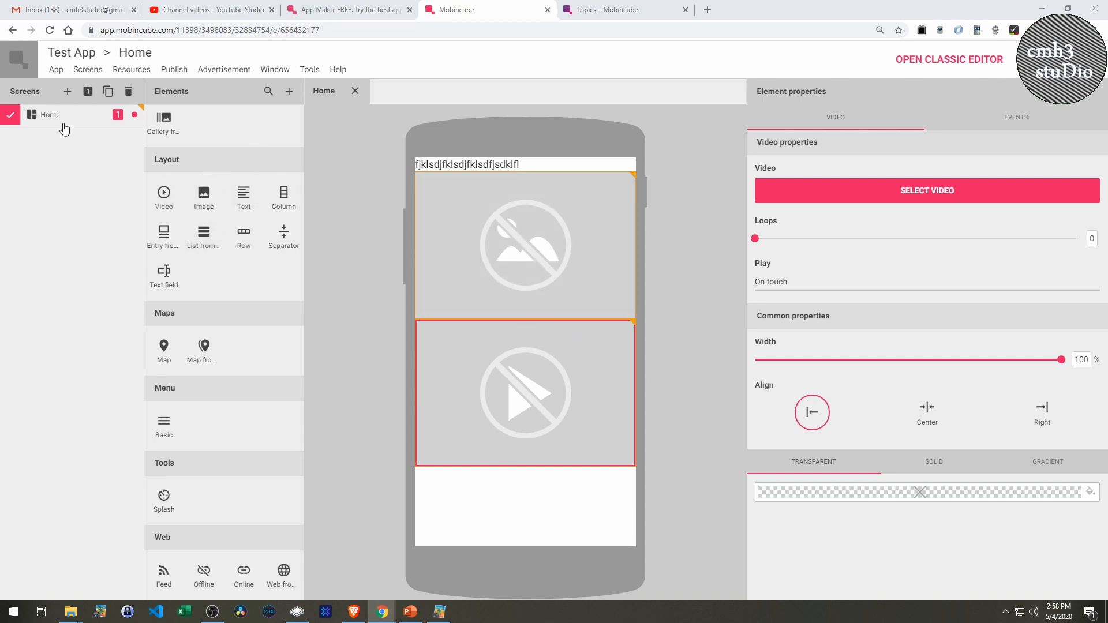
# Add a new screen to the app and rename it Splash
pyautogui.click(66, 92)
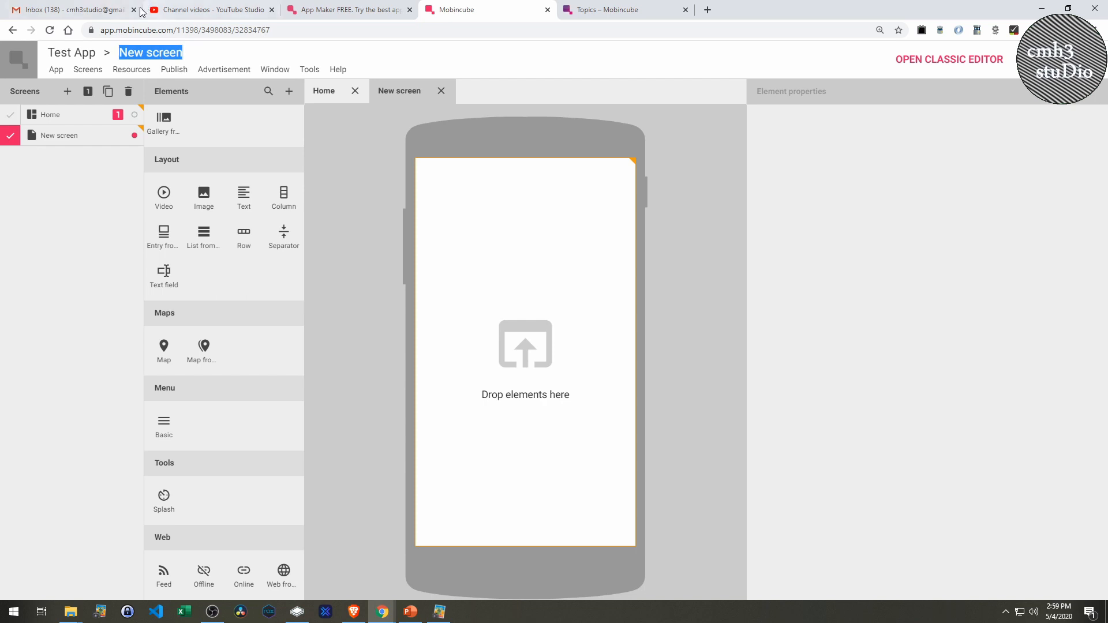
pyautogui.doubleClick(150, 56)
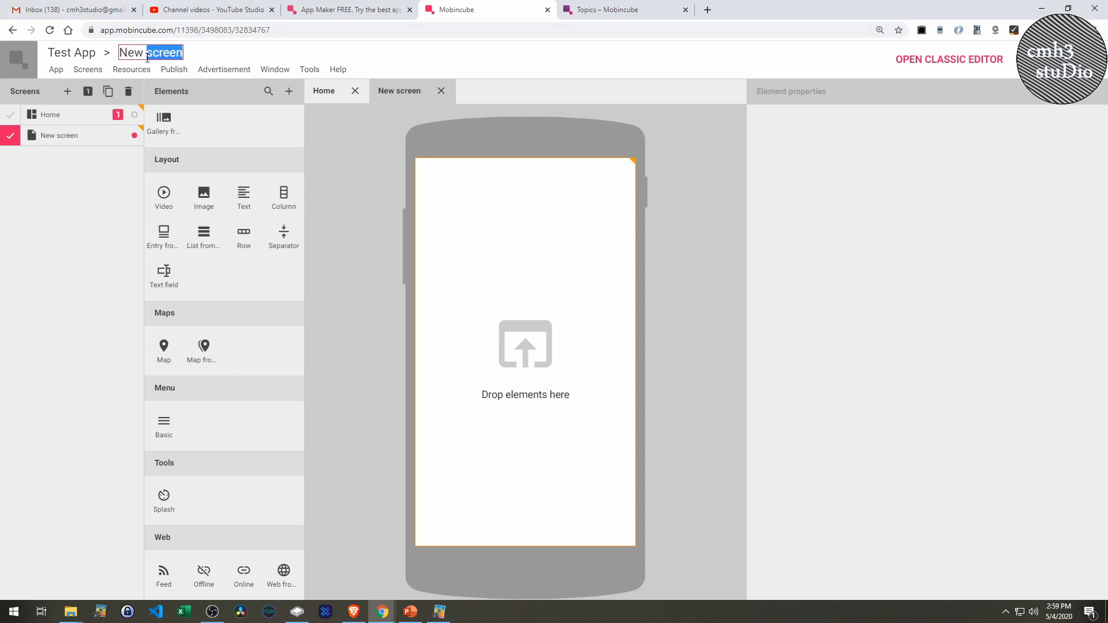
pyautogui.press('BackSpace')
pyautogui.press('BackSpace')
pyautogui.press('BackSpace')
pyautogui.press('BackSpace')
pyautogui.press('BackSpace')
pyautogui.write('Splash')
pyautogui.press('Return')
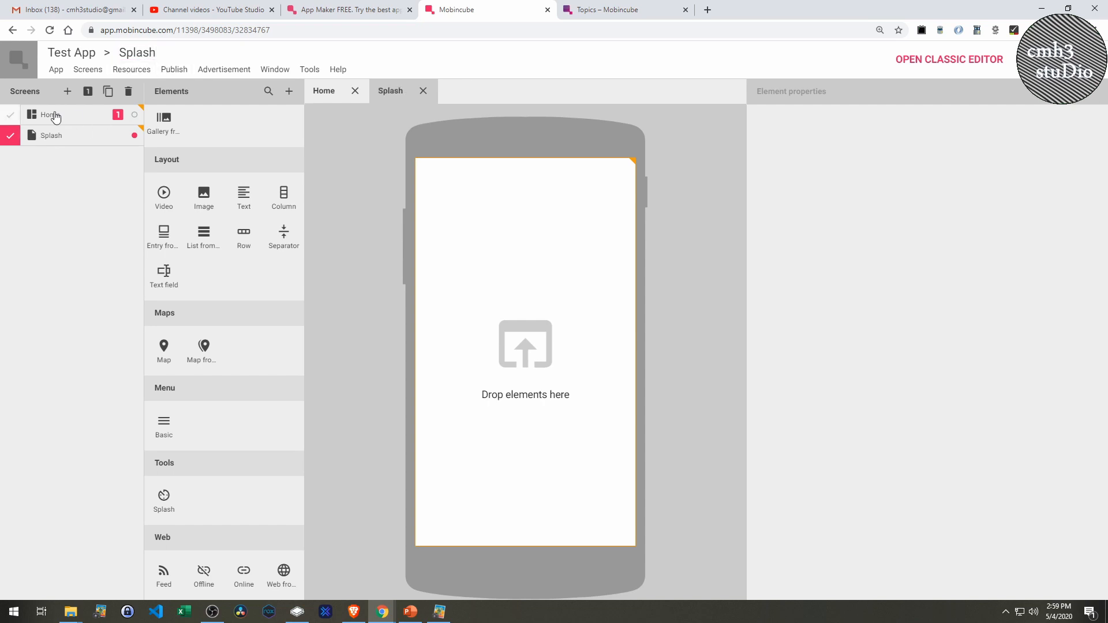
# Delete the Home screen from the app
pyautogui.click(56, 116)
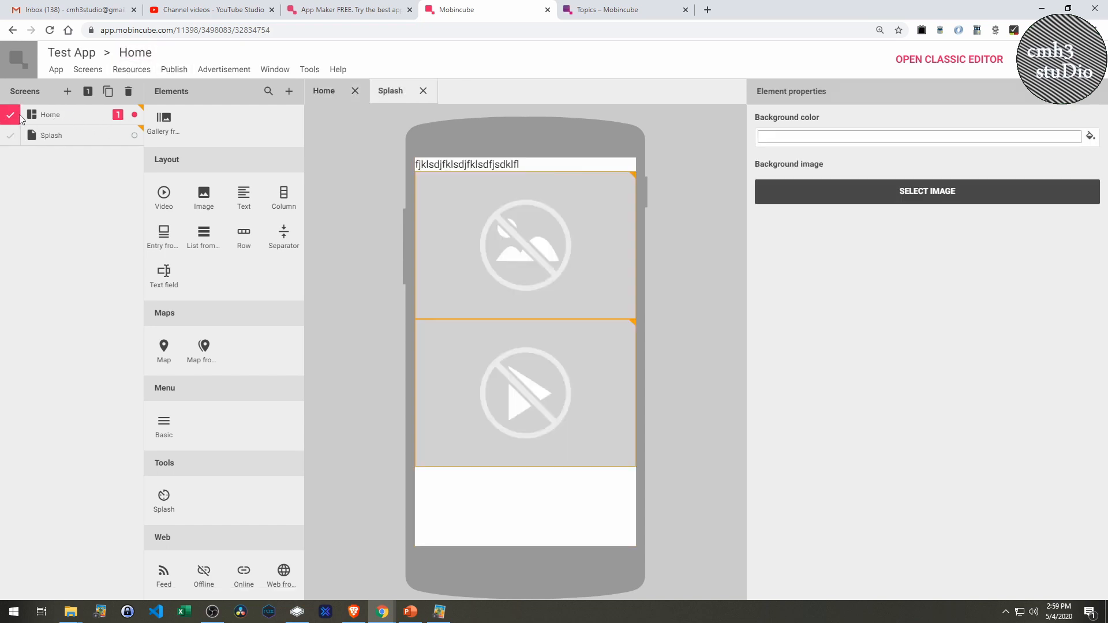
pyautogui.click(128, 91)
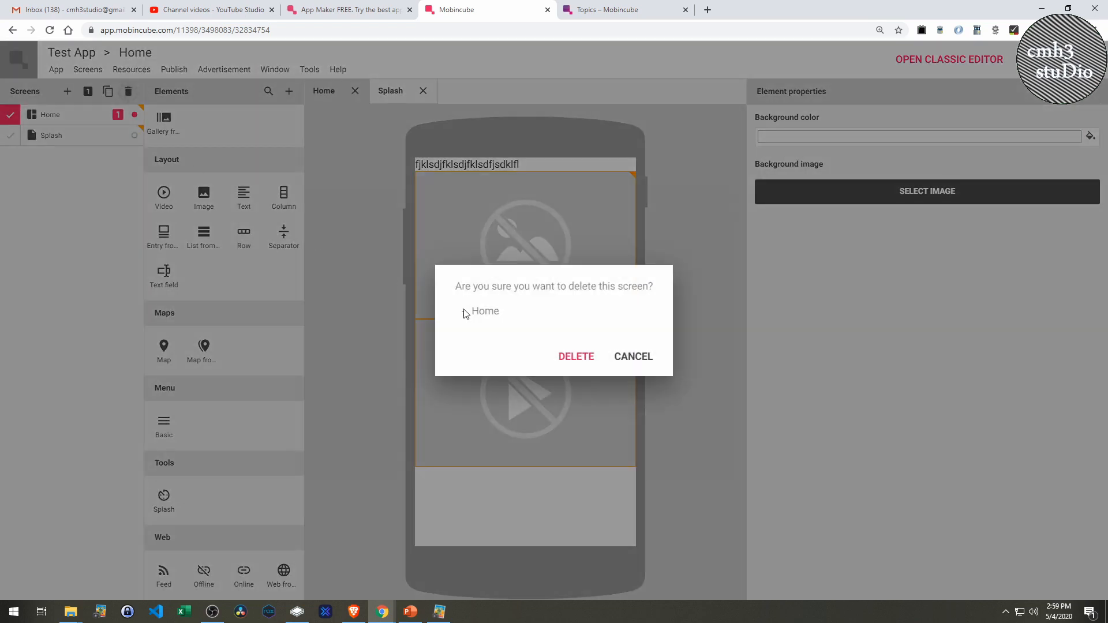
pyautogui.click(576, 356)
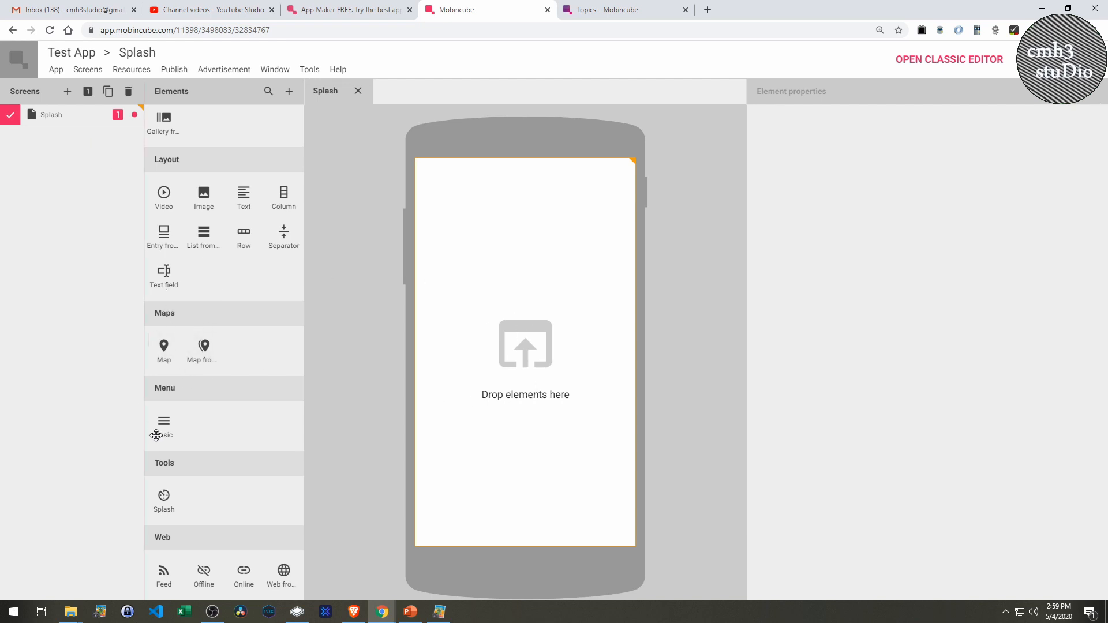
# Add the Splash tool element to the Splash screen, trying 3 seconds as its duration before setting it to 0
pyautogui.moveTo(163, 493); pyautogui.dragTo(508, 325)
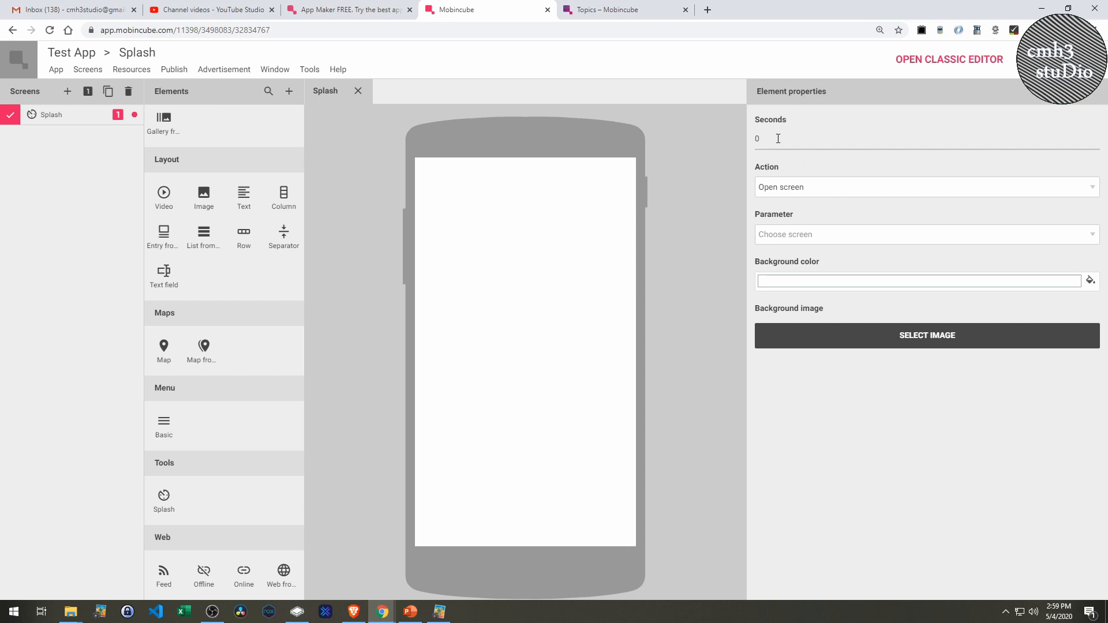
pyautogui.moveTo(779, 140); pyautogui.dragTo(743, 139)
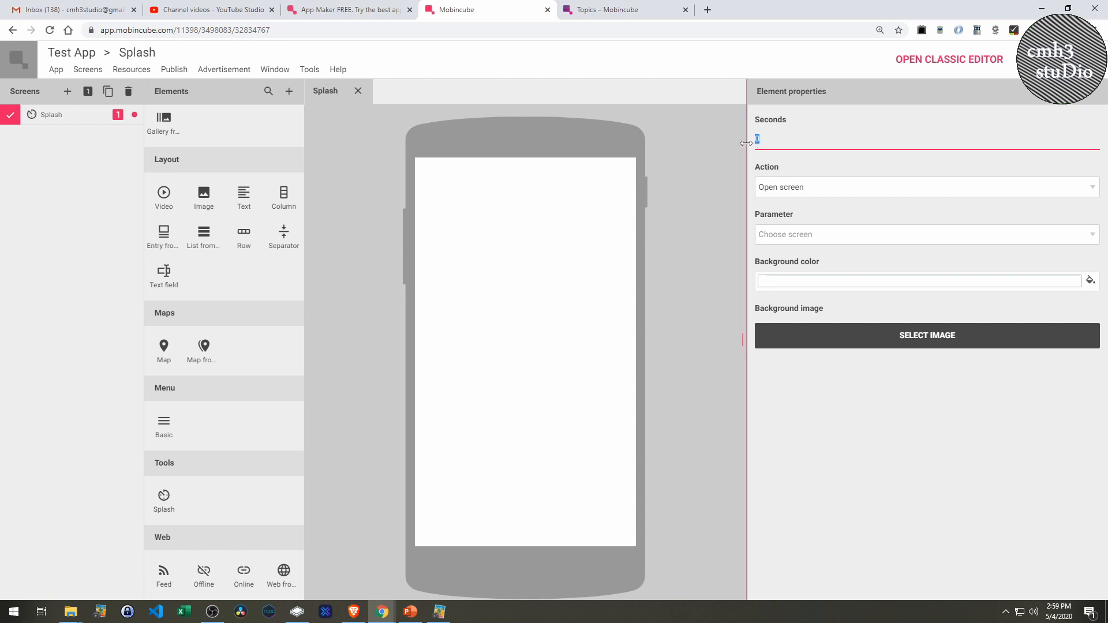
pyautogui.write('3')
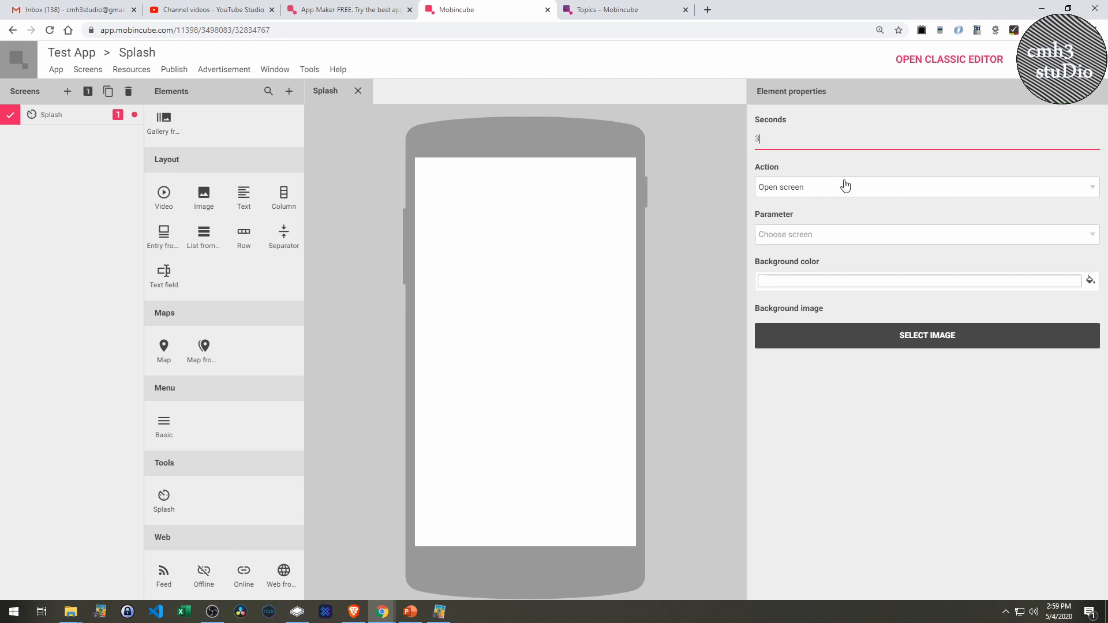
pyautogui.press('BackSpace')
pyautogui.write('0')
pyautogui.click(835, 170)
# Switch to the PowerPoint slide show and review the Mobincube tutorial outline, alternating with the Splash screen in the app editor
pyautogui.hotkey('alt', 'Tab')
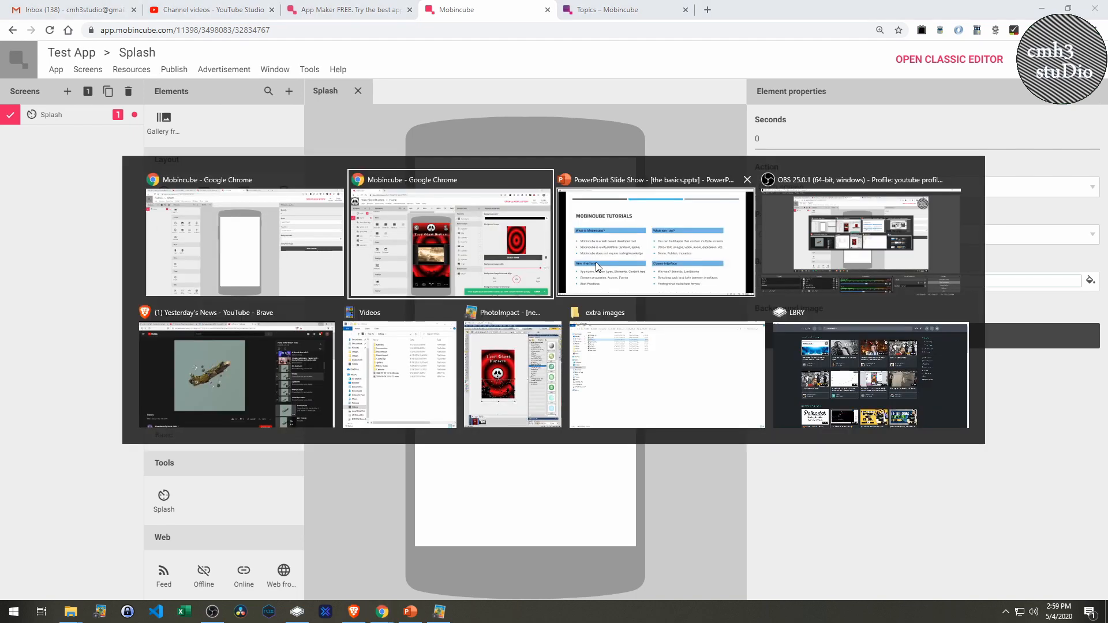
pyautogui.click(596, 263)
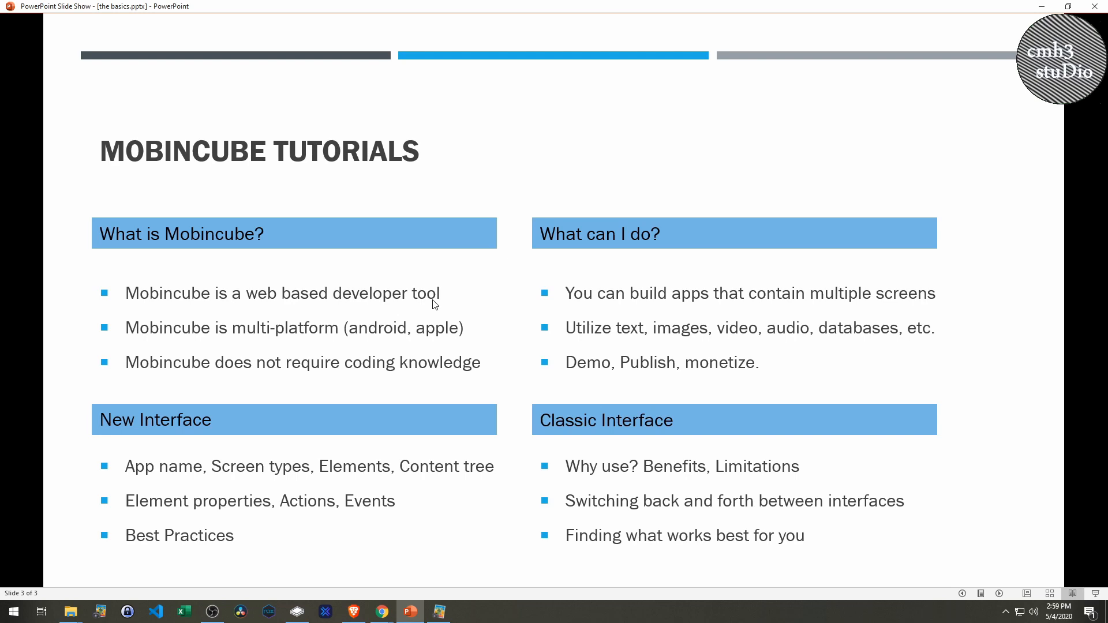
pyautogui.hotkey('alt', 'Tab')
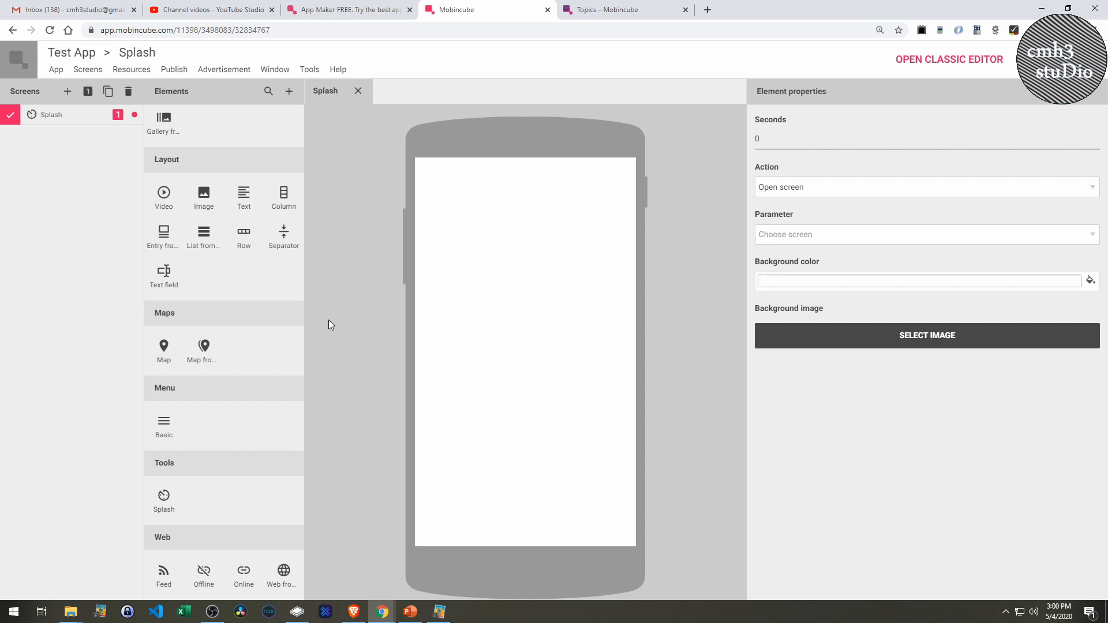
pyautogui.hotkey('alt', 'Tab')
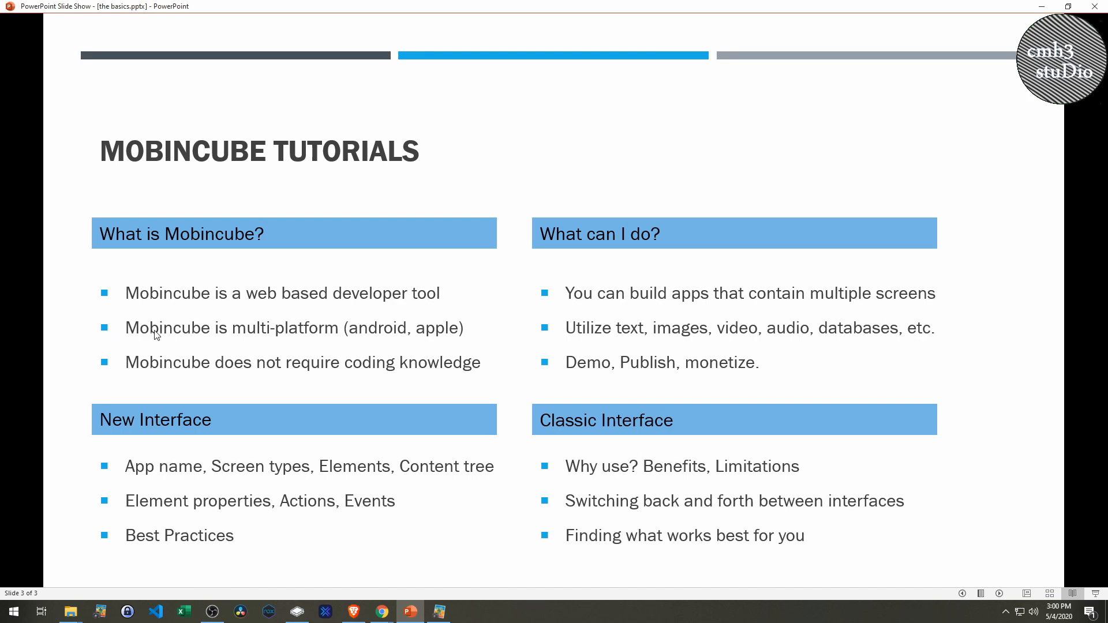
pyautogui.hotkey('alt', 'Tab')
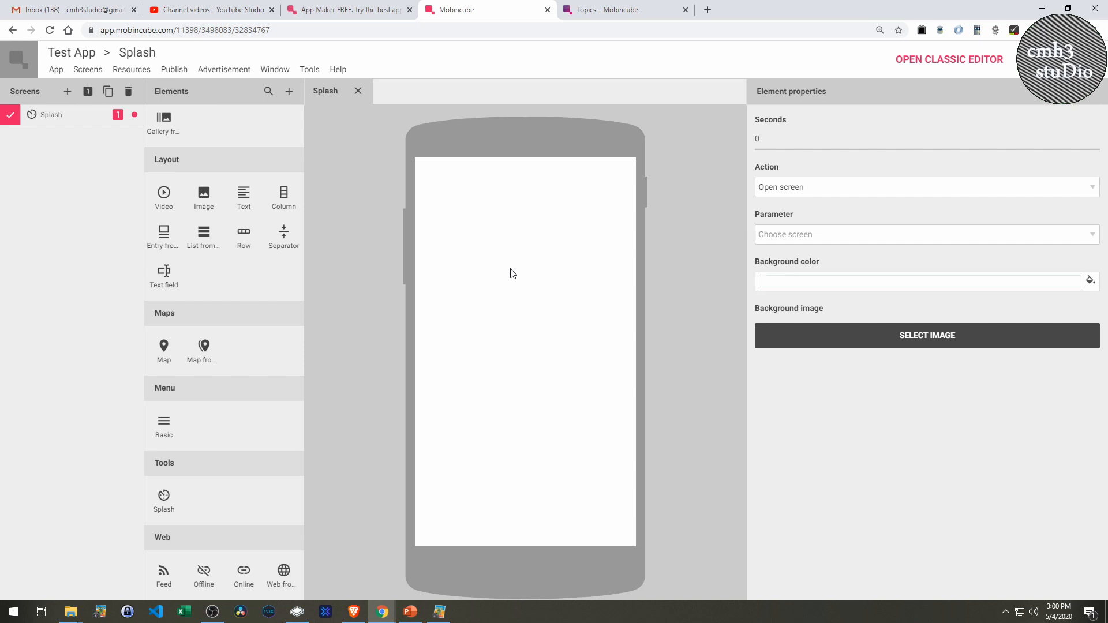
pyautogui.hotkey('alt', 'Tab')
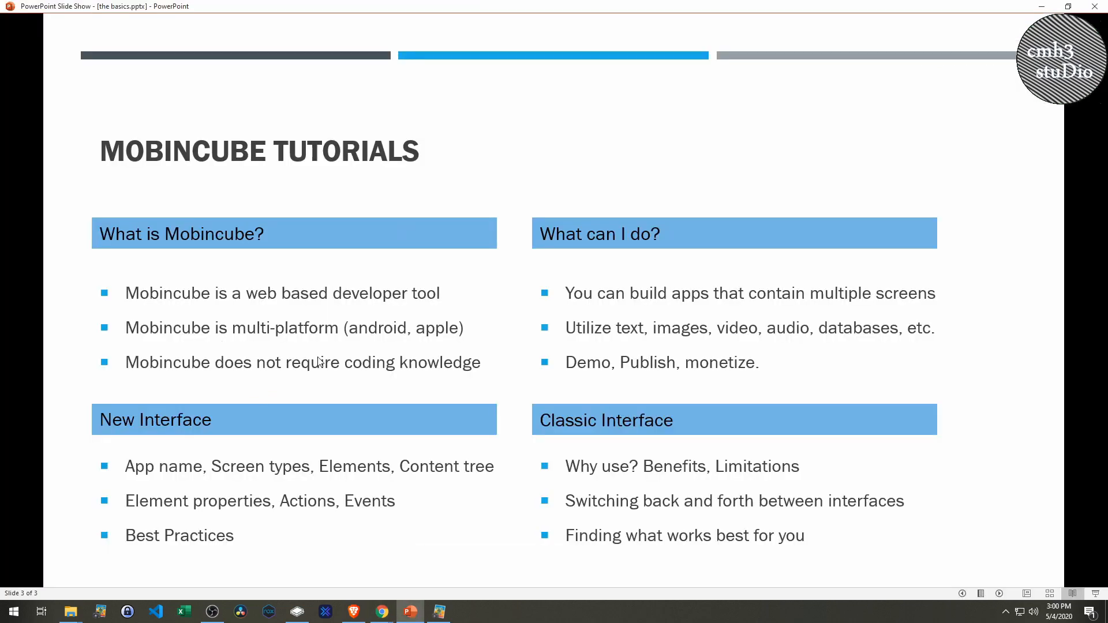
pyautogui.hotkey('alt', 'Tab')
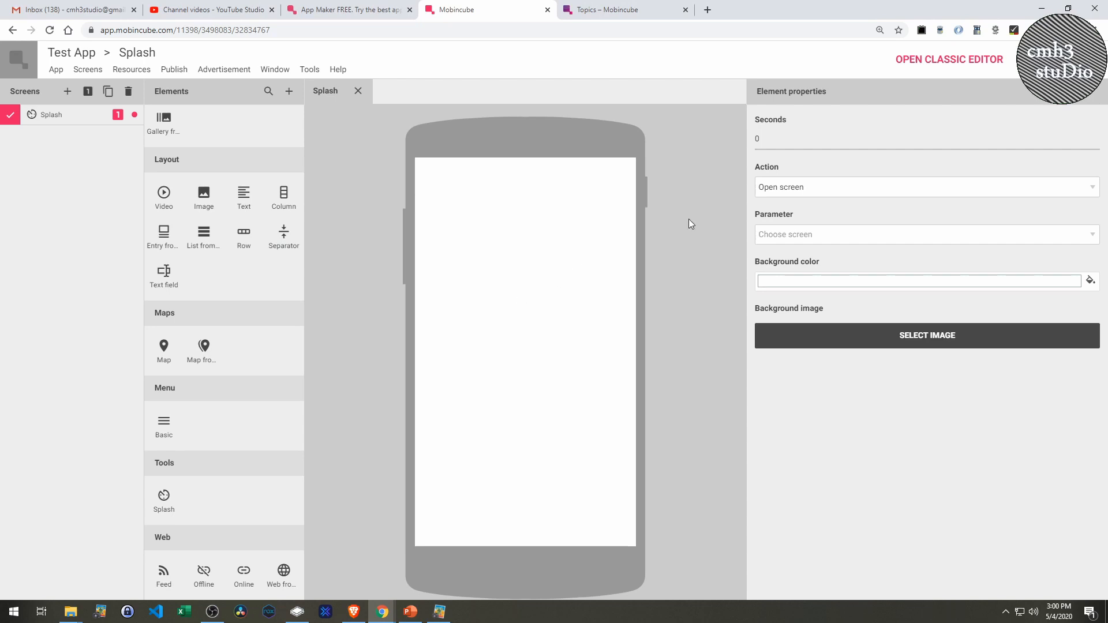
# Try to place a Row element on the Splash screen and return to the tutorial outline in PowerPoint
pyautogui.moveTo(249, 235); pyautogui.dragTo(525, 240)
pyautogui.hotkey('alt', 'Tab')
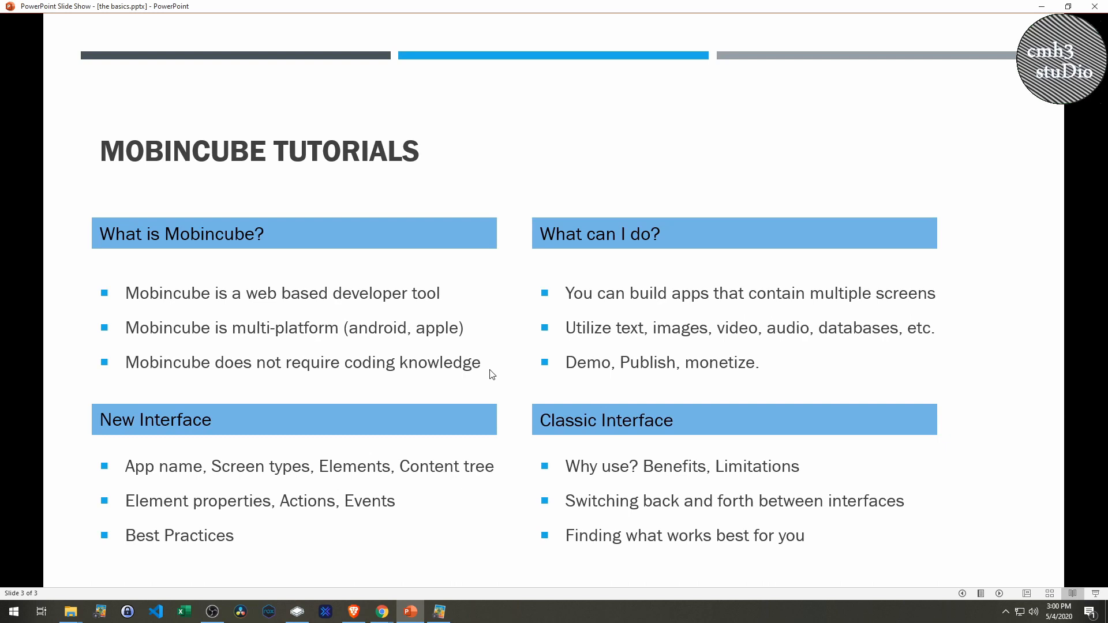
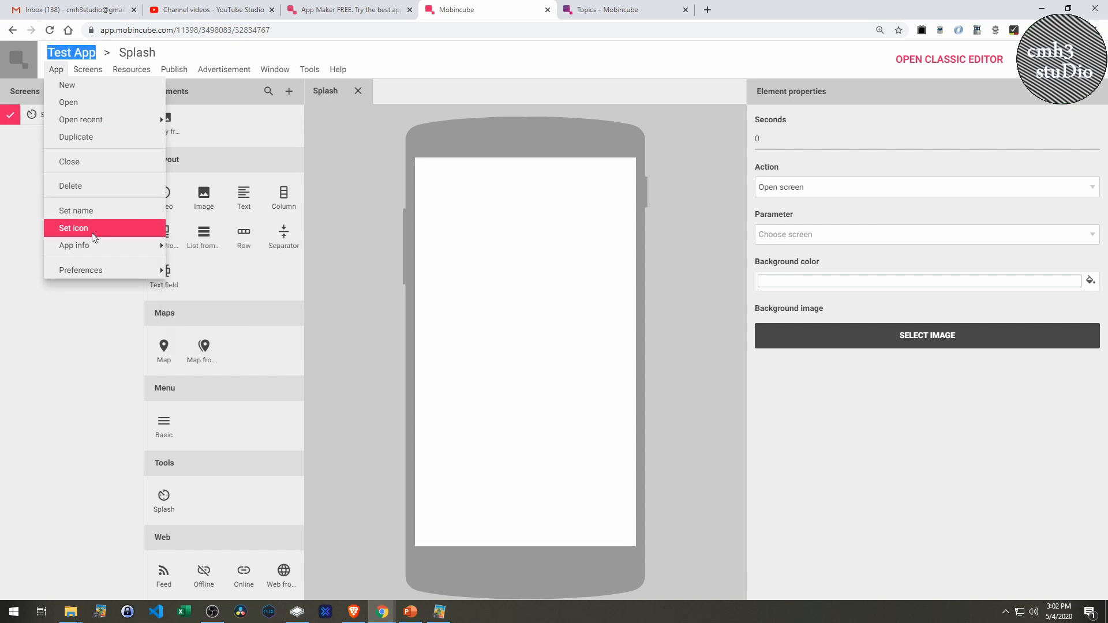
# Upload tgh icon.png from the images folder of teen ghost hunter and save it as the app icon
pyautogui.click(93, 235)
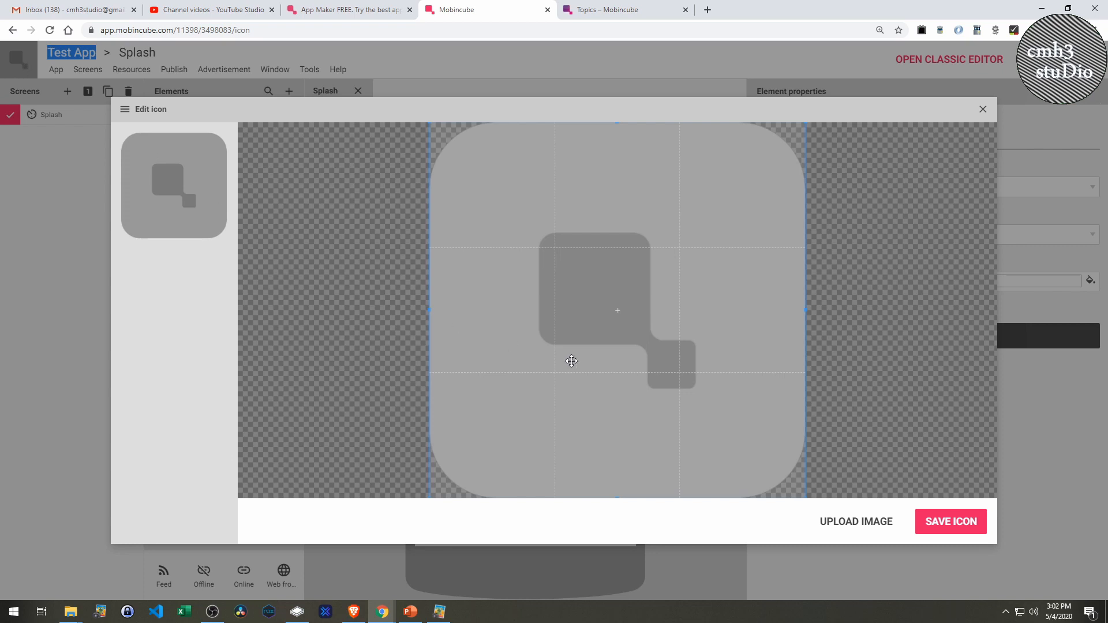
pyautogui.click(856, 523)
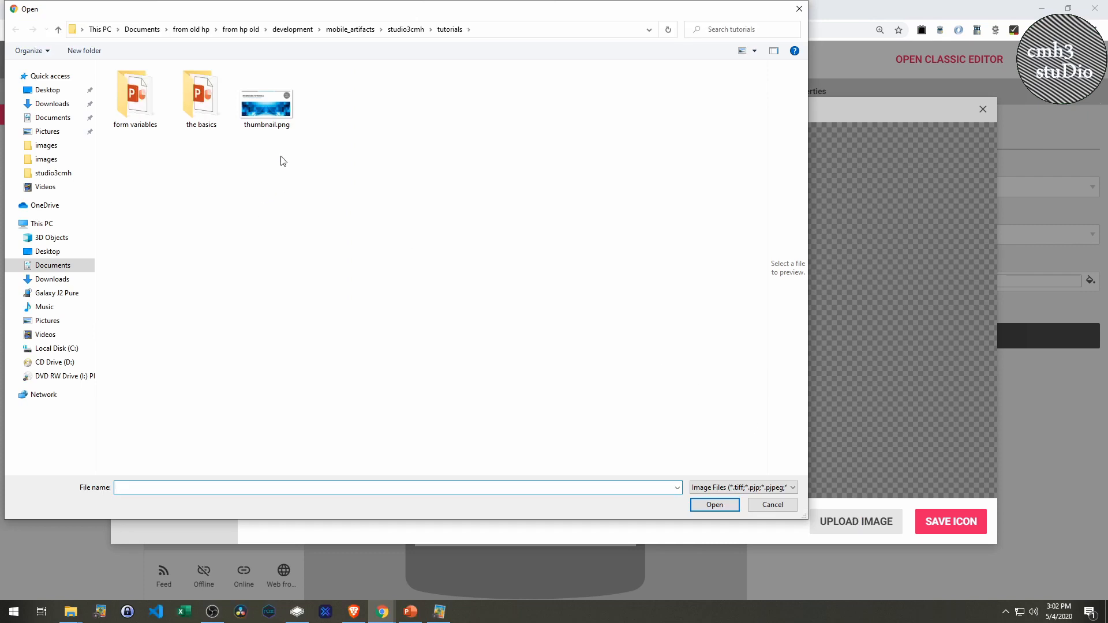
pyautogui.click(353, 32)
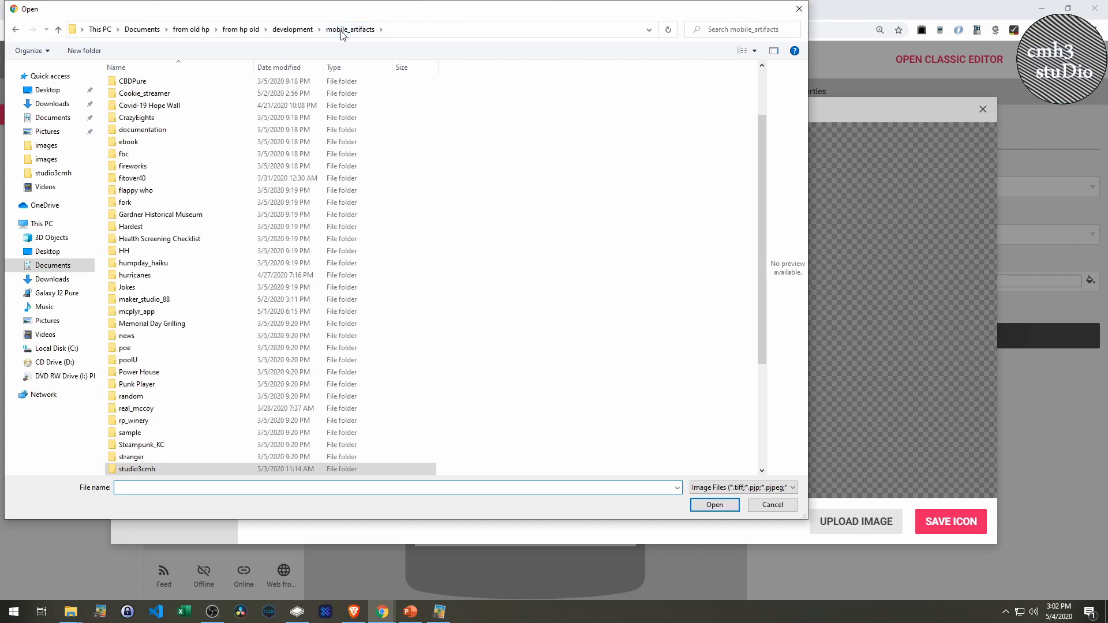
pyautogui.scroll(-1, 163, 228)
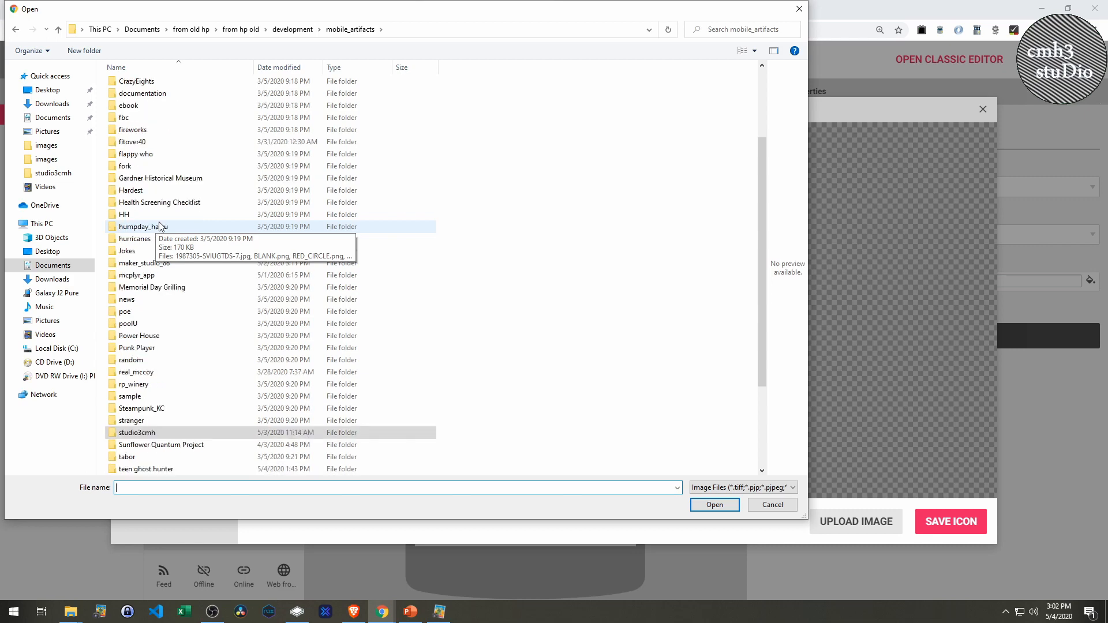
pyautogui.scroll(1, 195, 226)
pyautogui.scroll(-3, 194, 229)
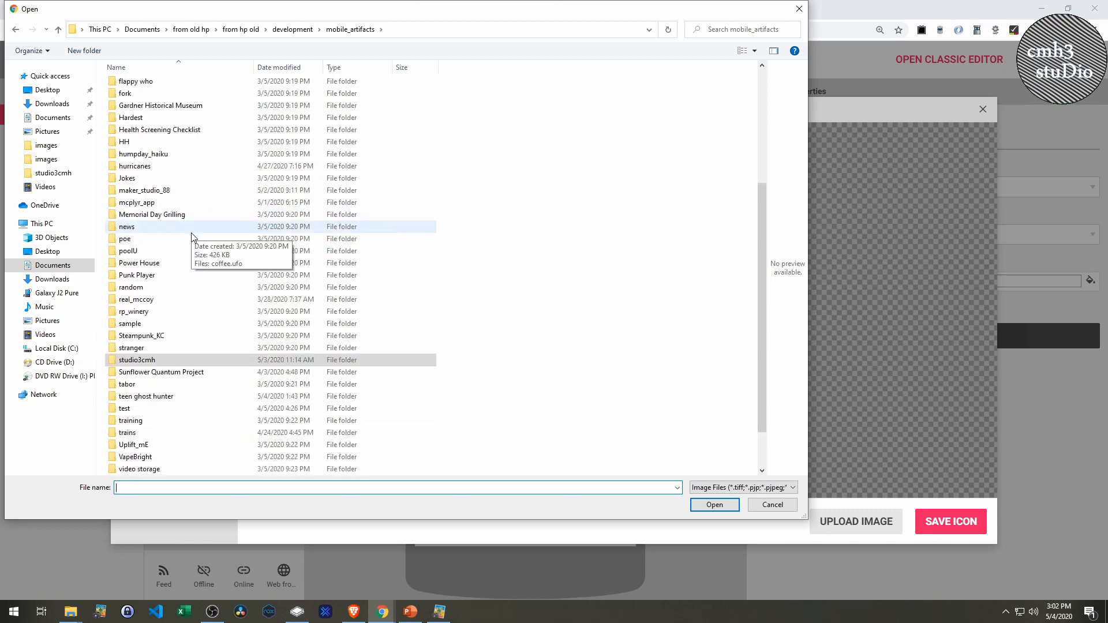
pyautogui.doubleClick(160, 402)
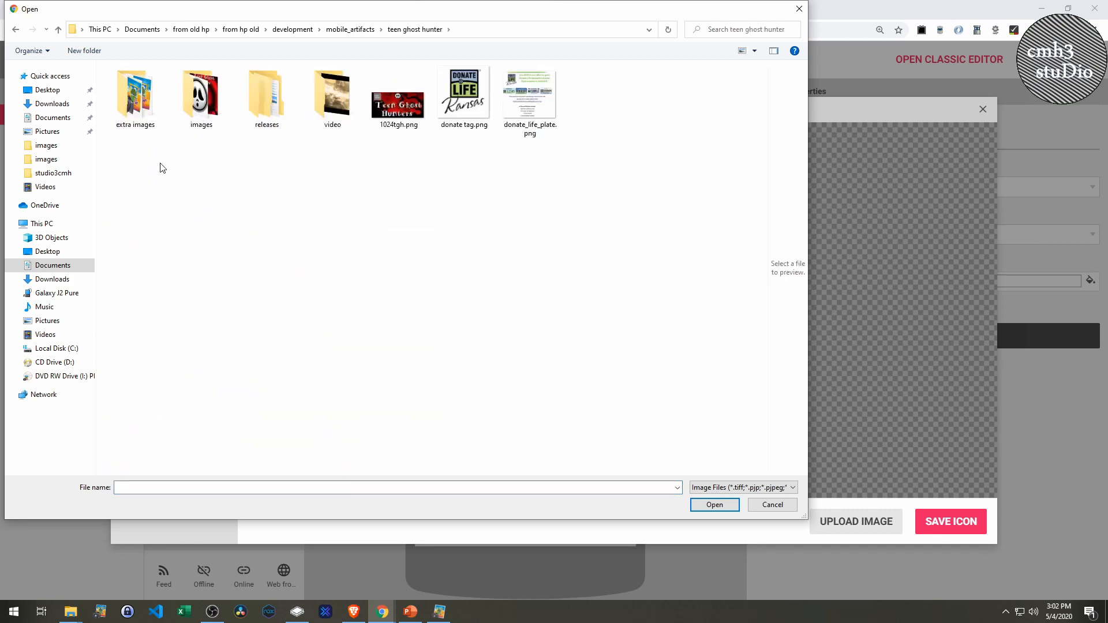
pyautogui.doubleClick(188, 104)
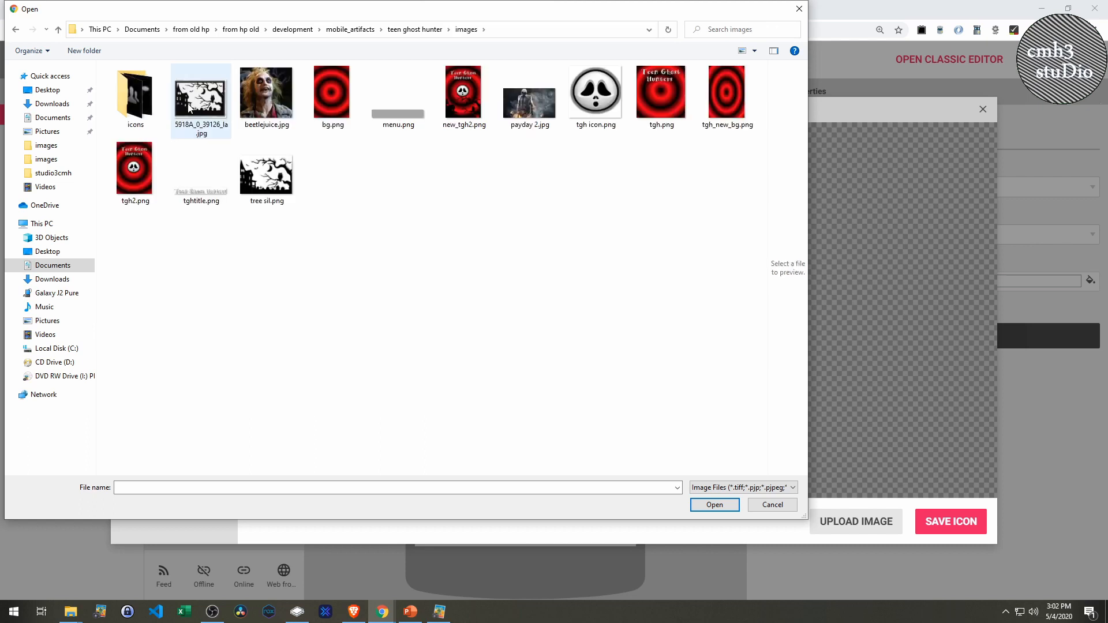
pyautogui.click(574, 103)
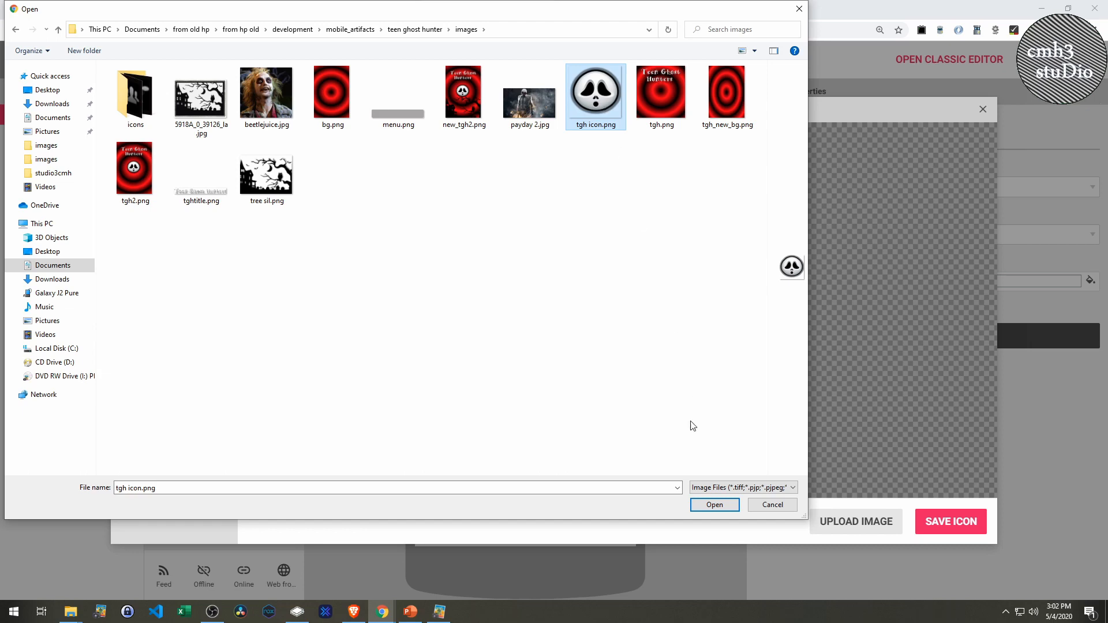
pyautogui.click(703, 507)
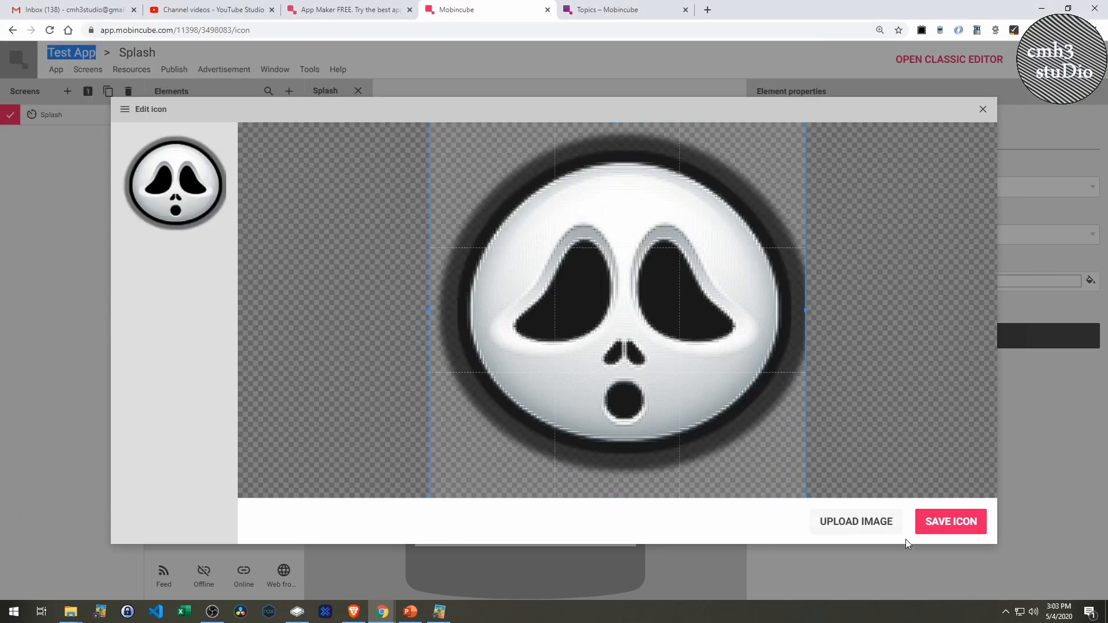
pyautogui.click(940, 527)
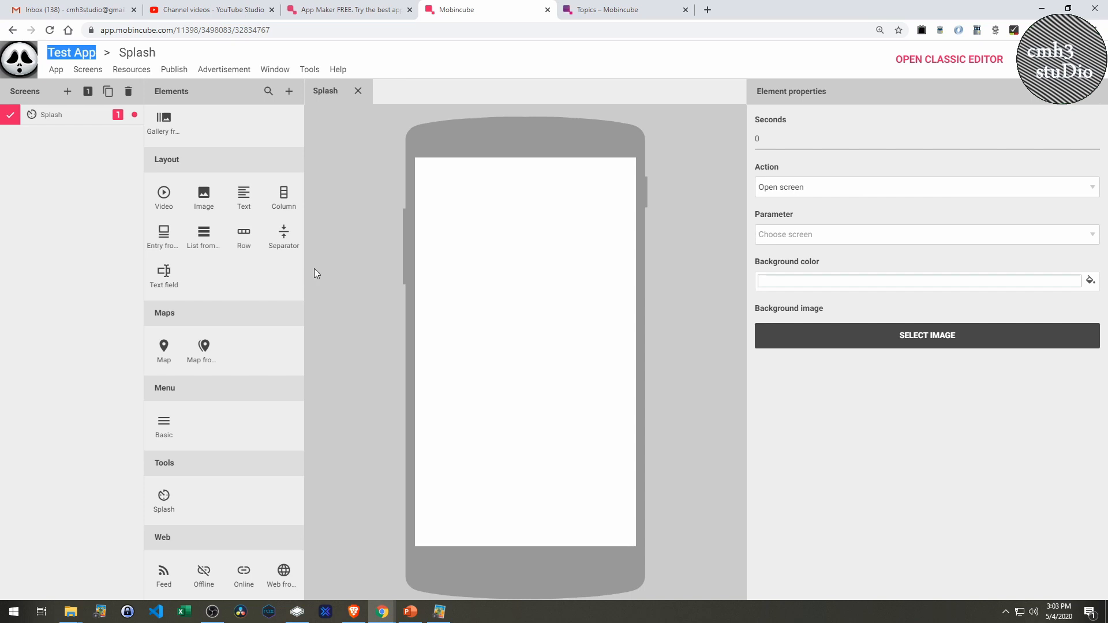
# Try to open the app's description settings and dismiss the notice
pyautogui.click(56, 70)
pyautogui.moveTo(129, 248)
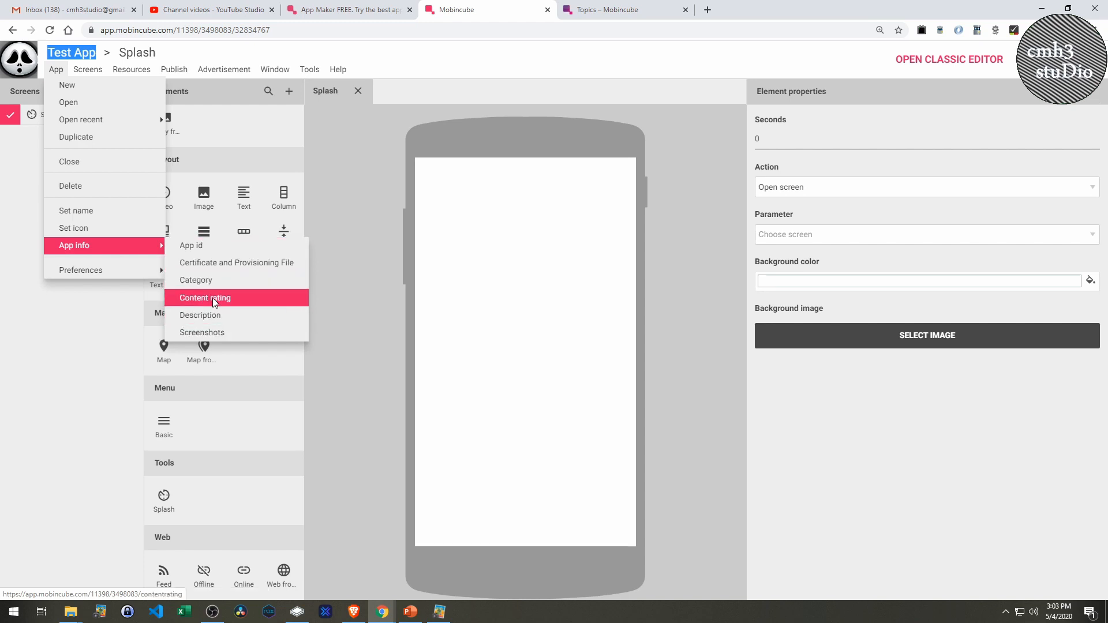
pyautogui.click(209, 315)
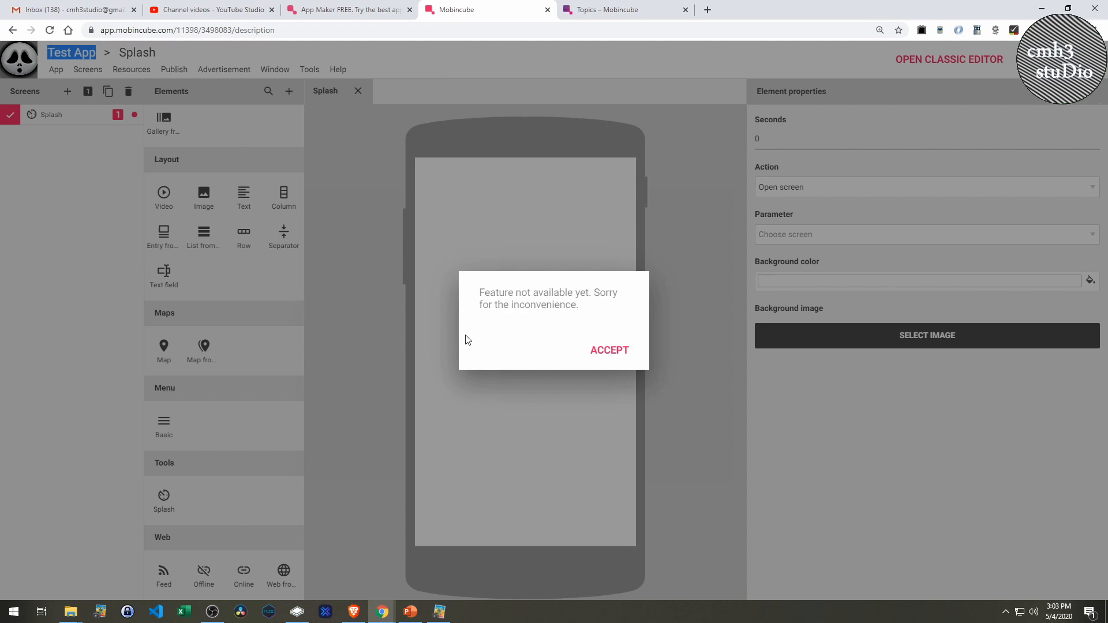
pyautogui.click(607, 350)
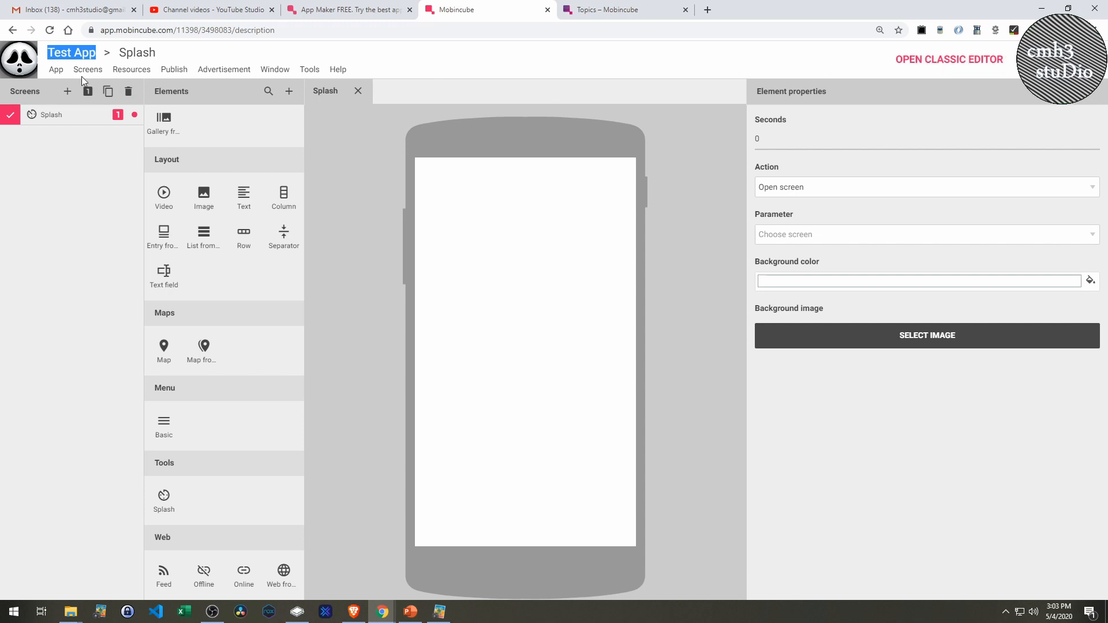
# Review the available app info entries and the initial splash and loading screen preferences
pyautogui.click(59, 74)
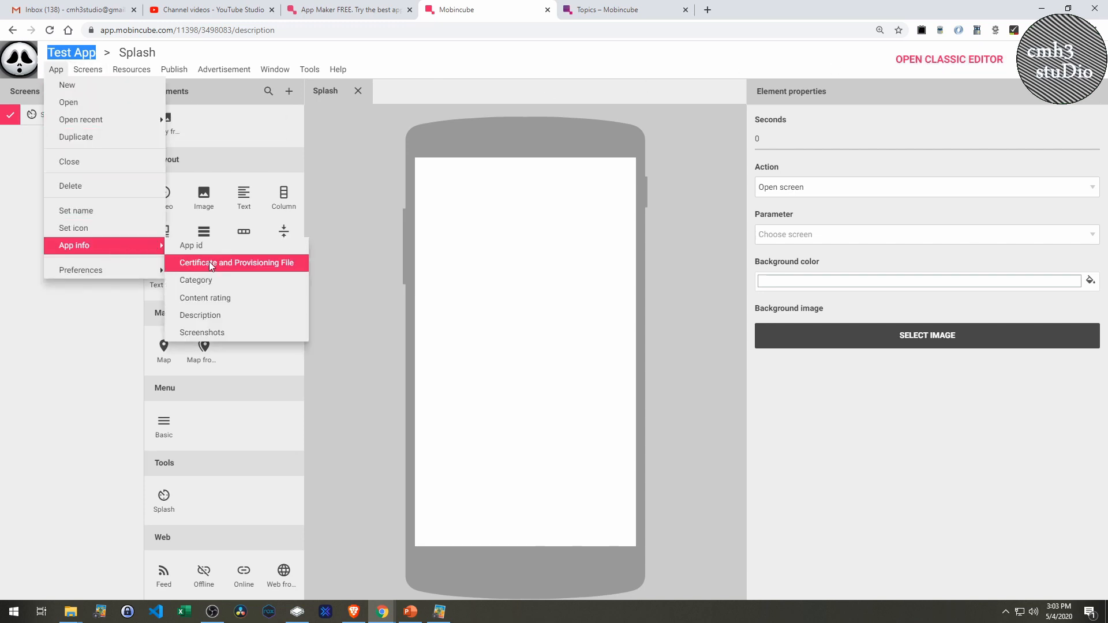
pyautogui.moveTo(142, 278)
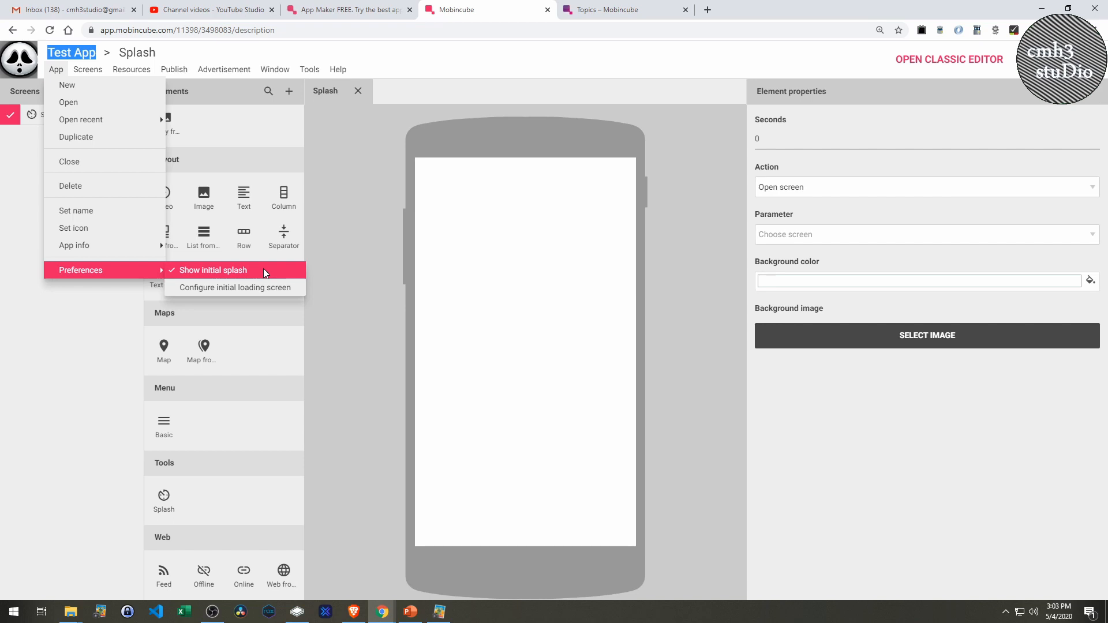
pyautogui.click(122, 289)
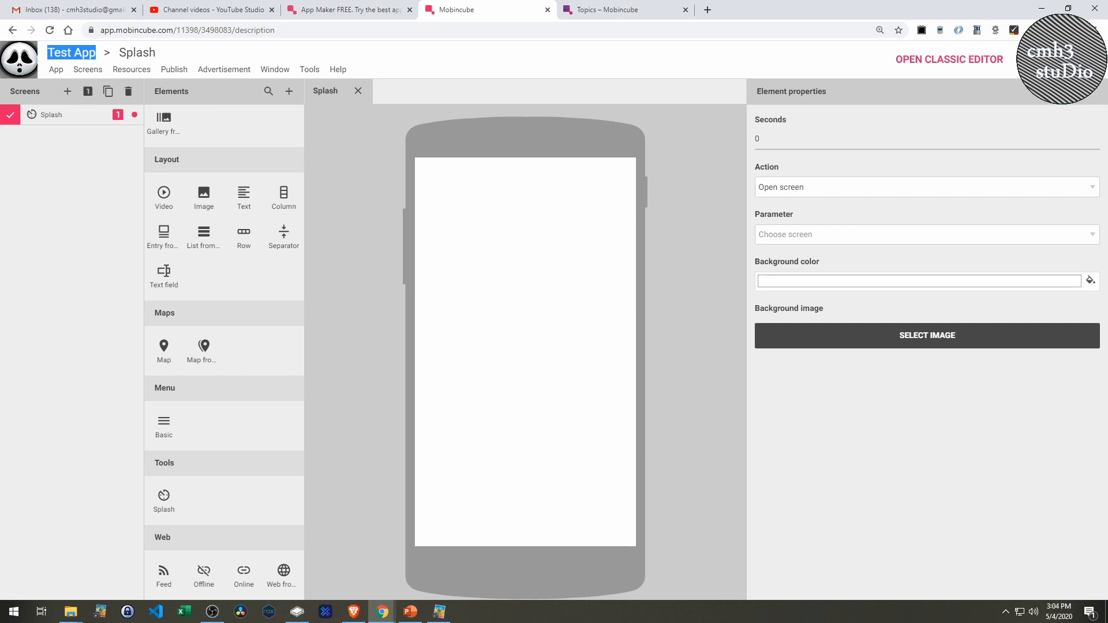
pyautogui.hotkey('alt', 'Tab')
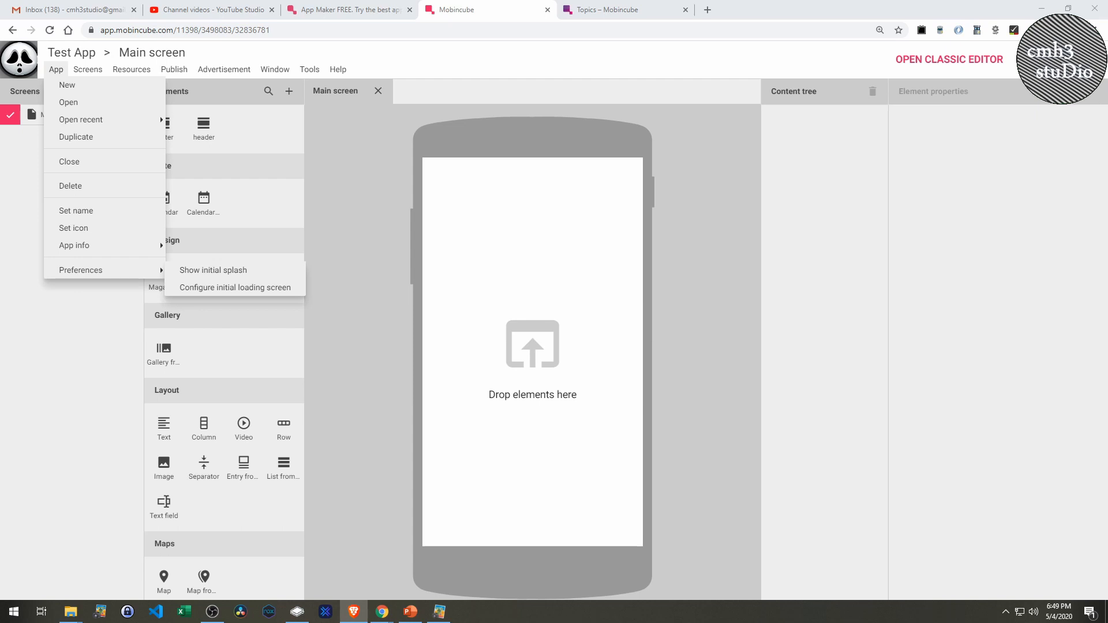
pyautogui.hotkey('alt', 'Tab')
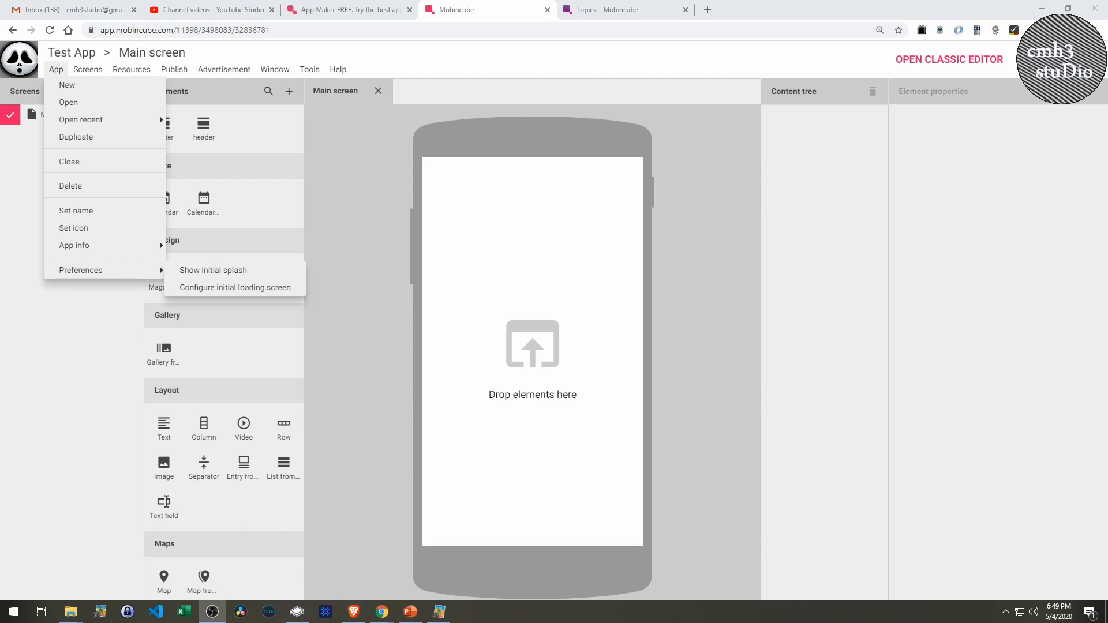
pyautogui.hotkey('alt', 'Tab')
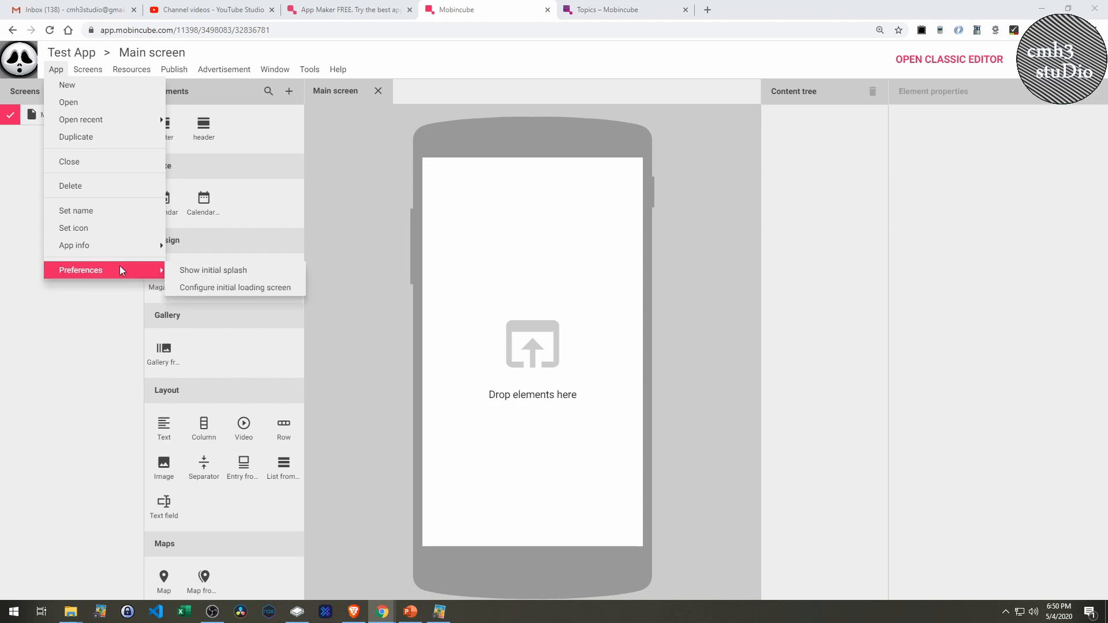
# Examine the App ID settings for the iOS bundle ID and Android package name, and close them
pyautogui.moveTo(130, 244)
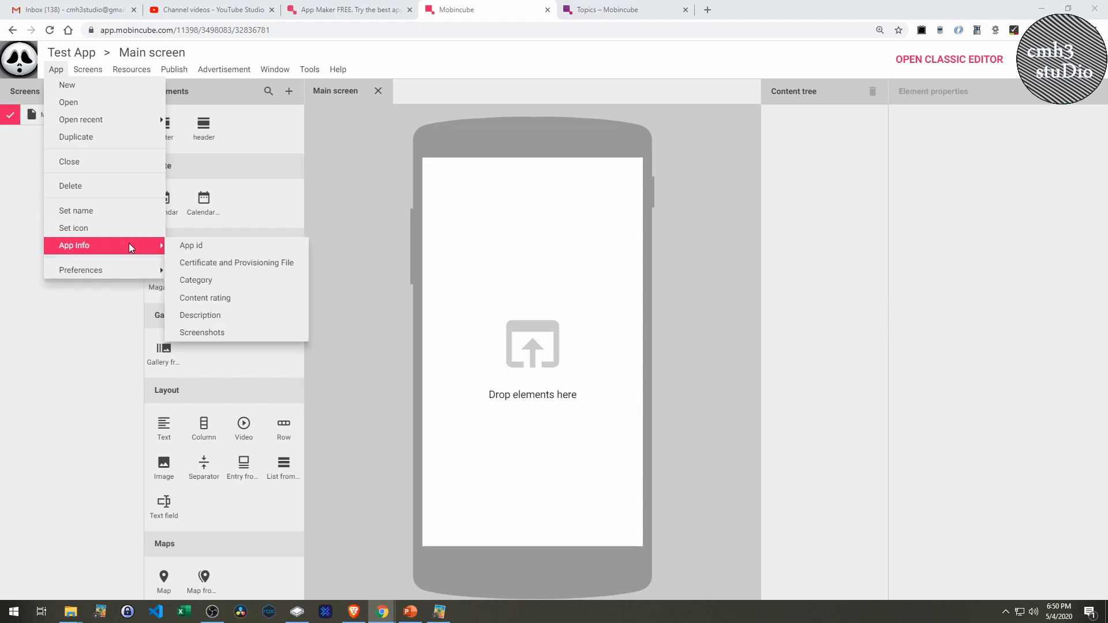
pyautogui.click(191, 247)
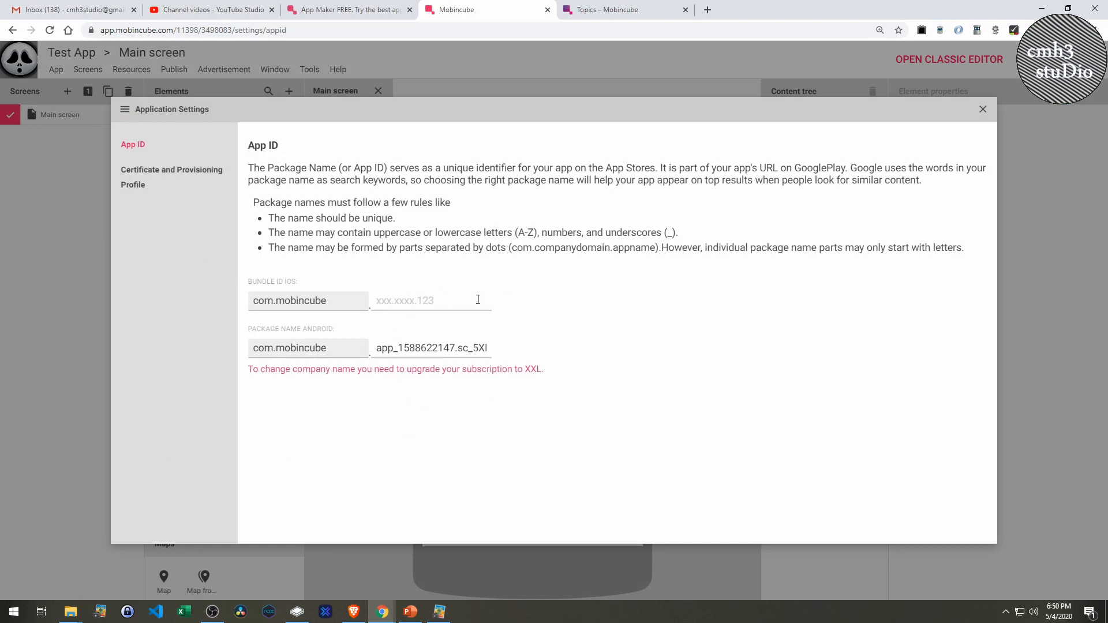
pyautogui.click(982, 110)
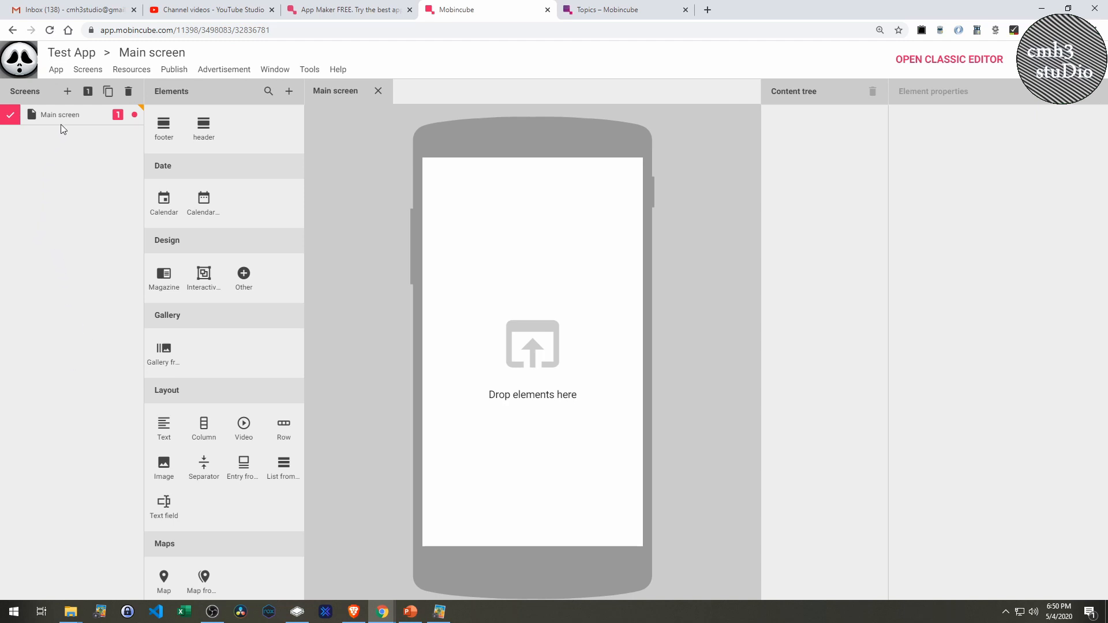
# Add a new blank screen to Test App alongside Main screen
pyautogui.click(87, 69)
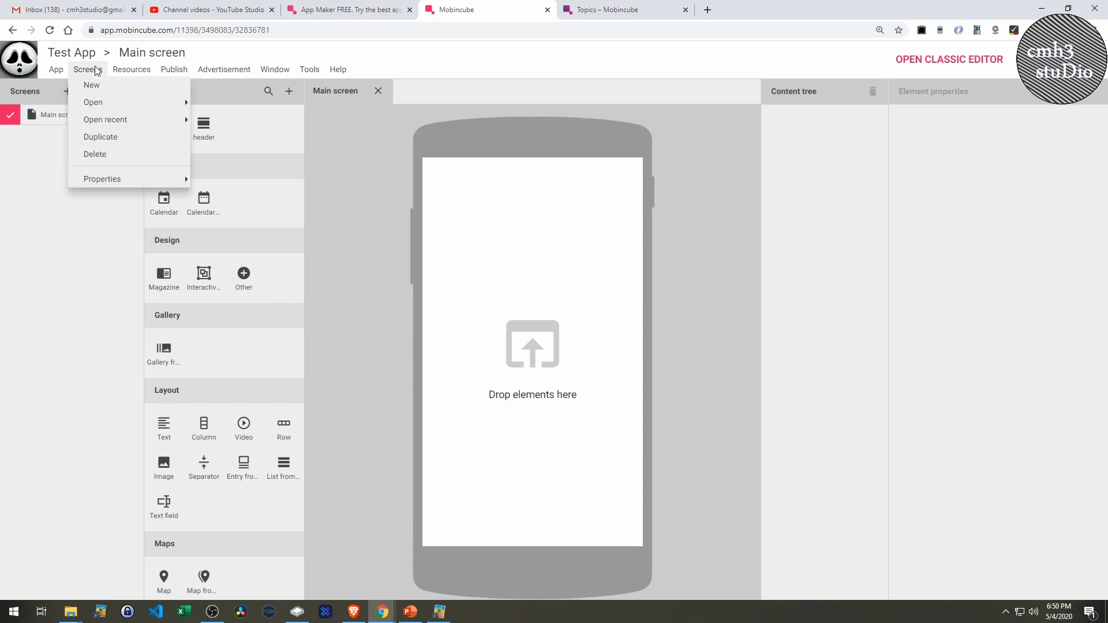
pyautogui.click(54, 70)
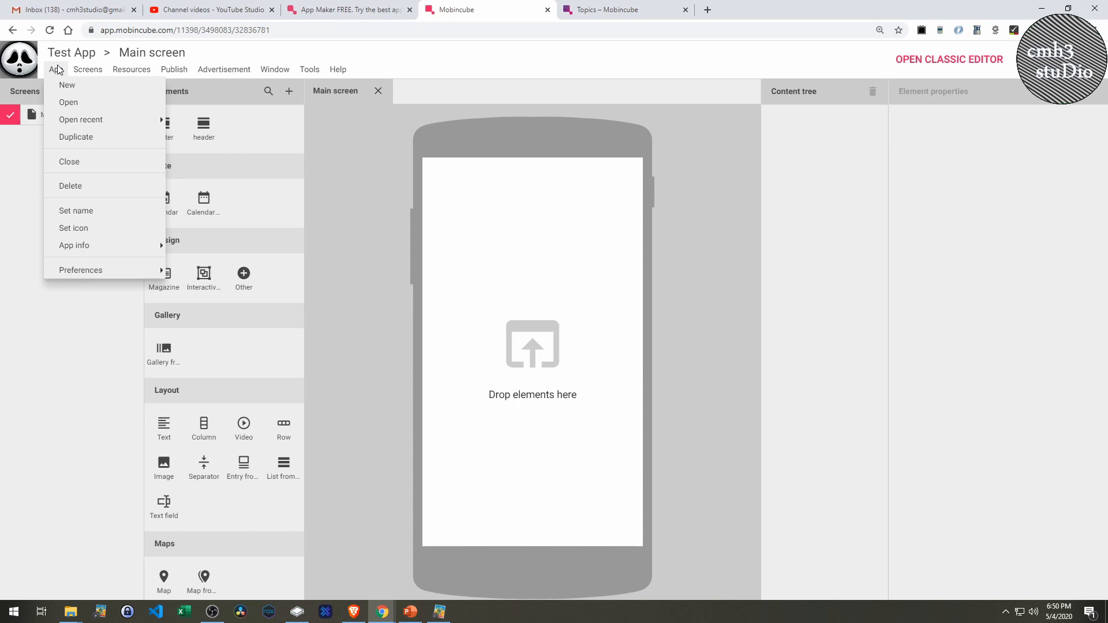
pyautogui.click(90, 69)
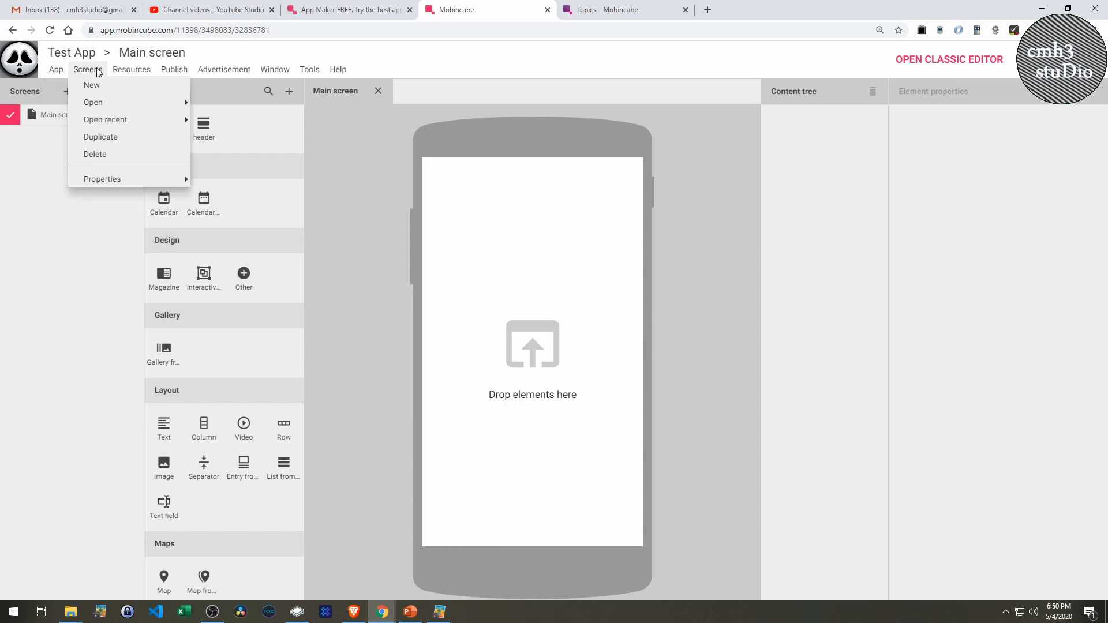
pyautogui.click(93, 85)
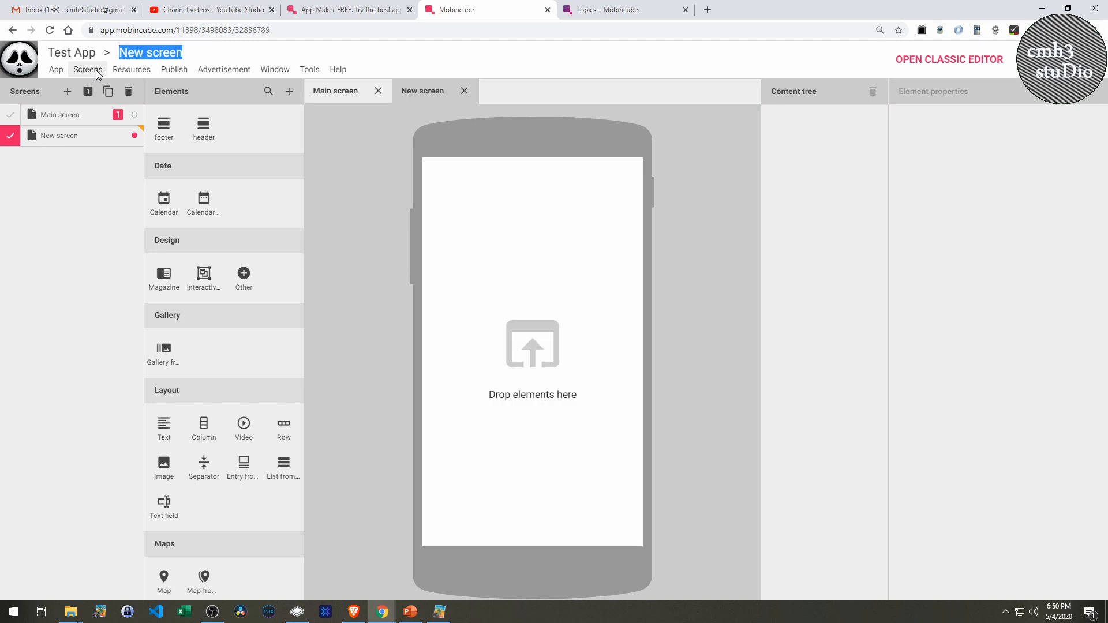
# Set New screen as the app's main screen
pyautogui.click(96, 71)
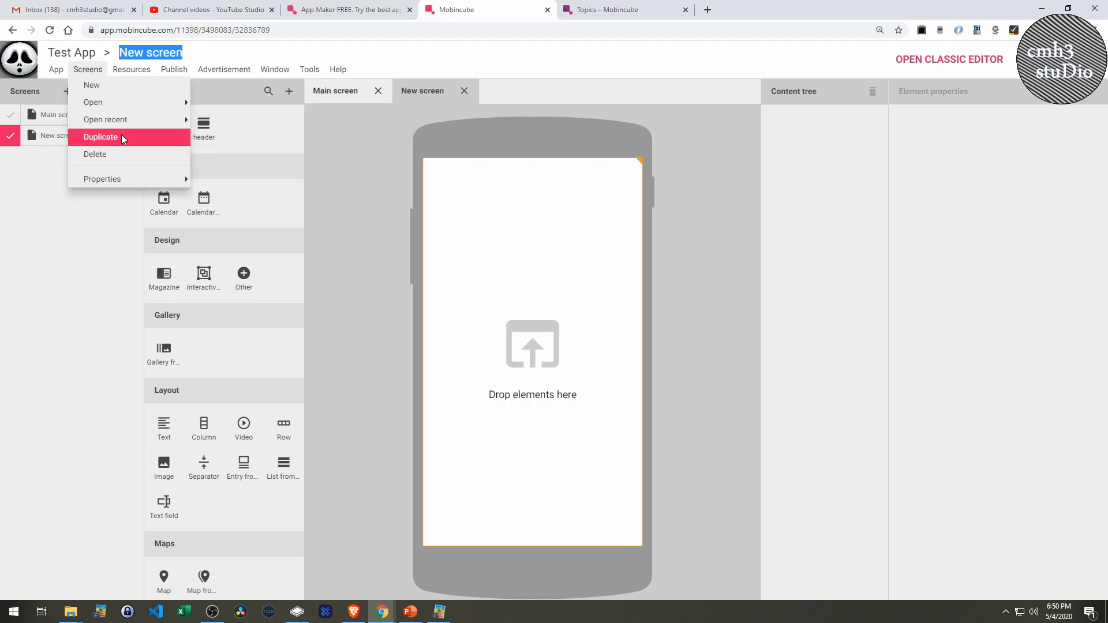
pyautogui.moveTo(138, 180)
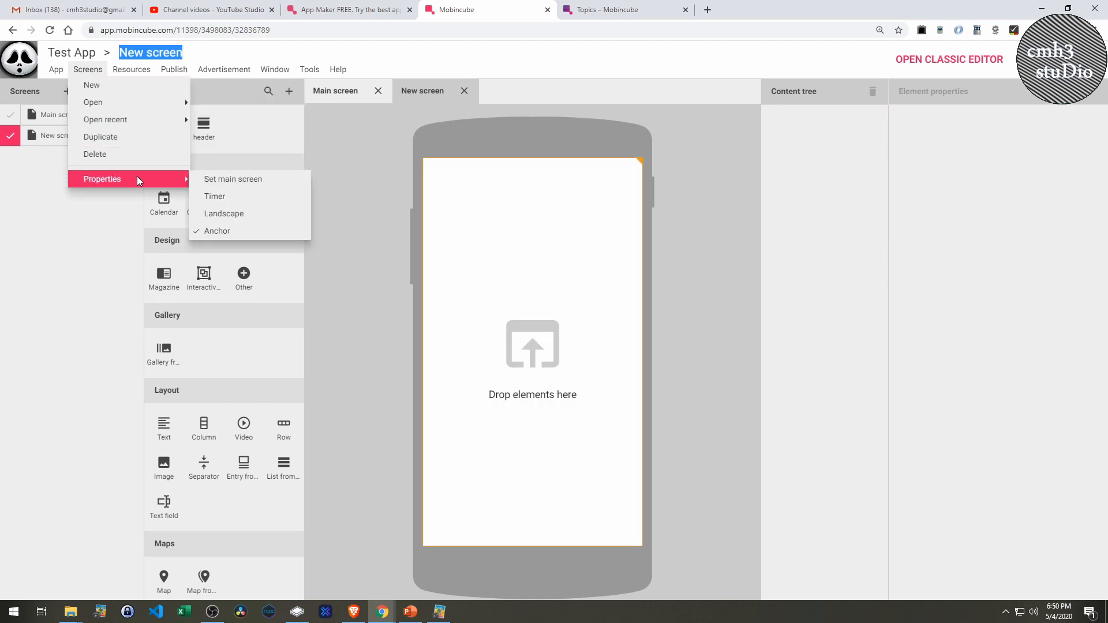
pyautogui.click(234, 182)
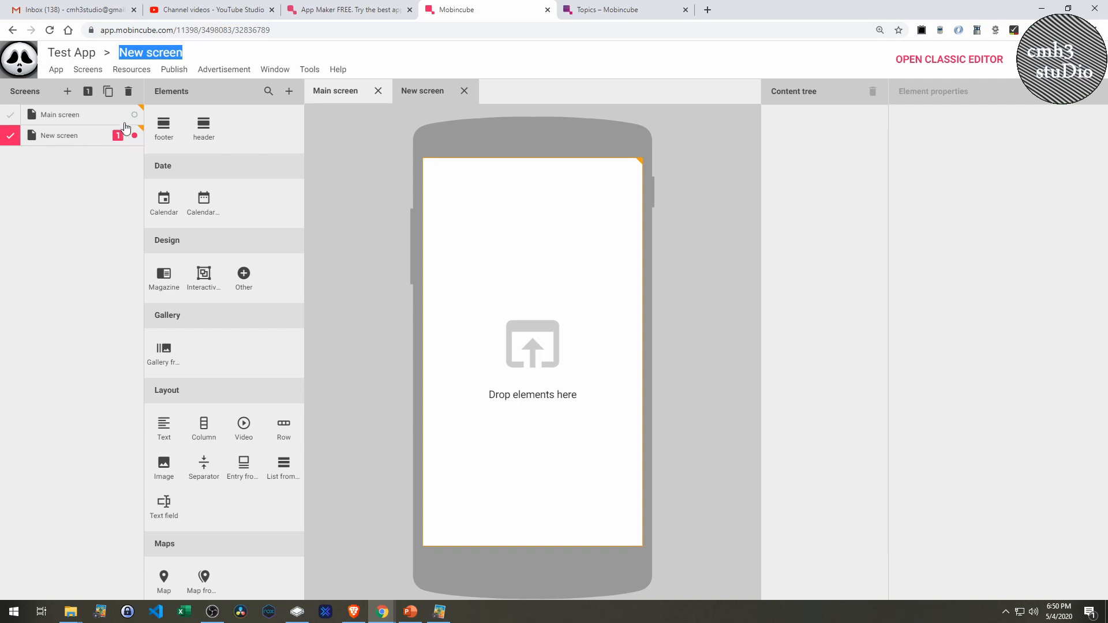
# Try the landscape orientation on New screen and switch it back to portrait
pyautogui.click(89, 69)
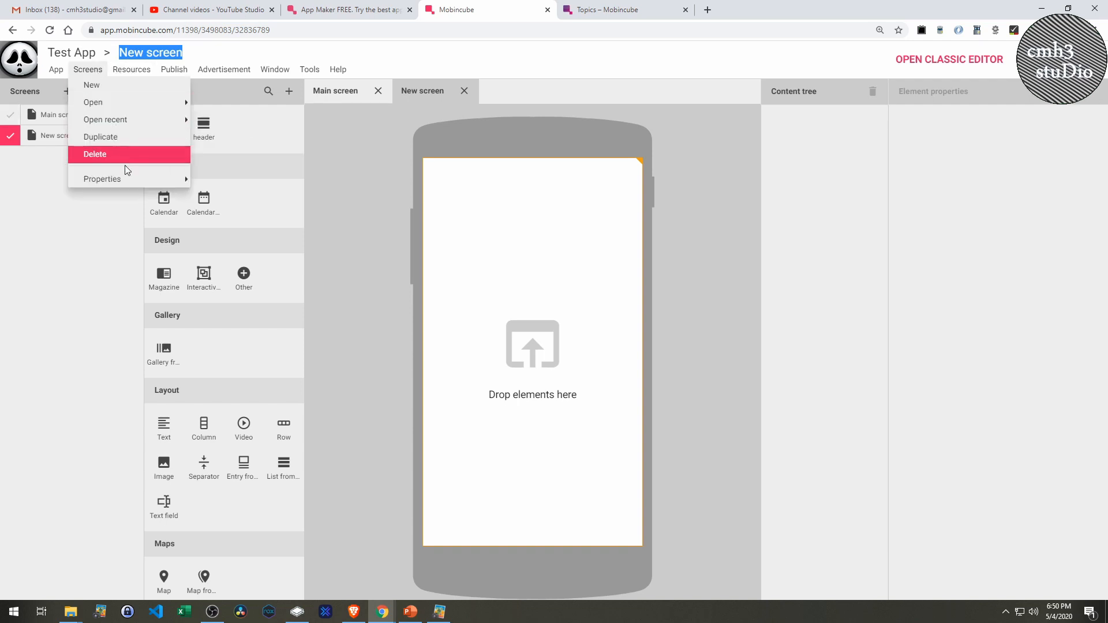
pyautogui.moveTo(174, 178)
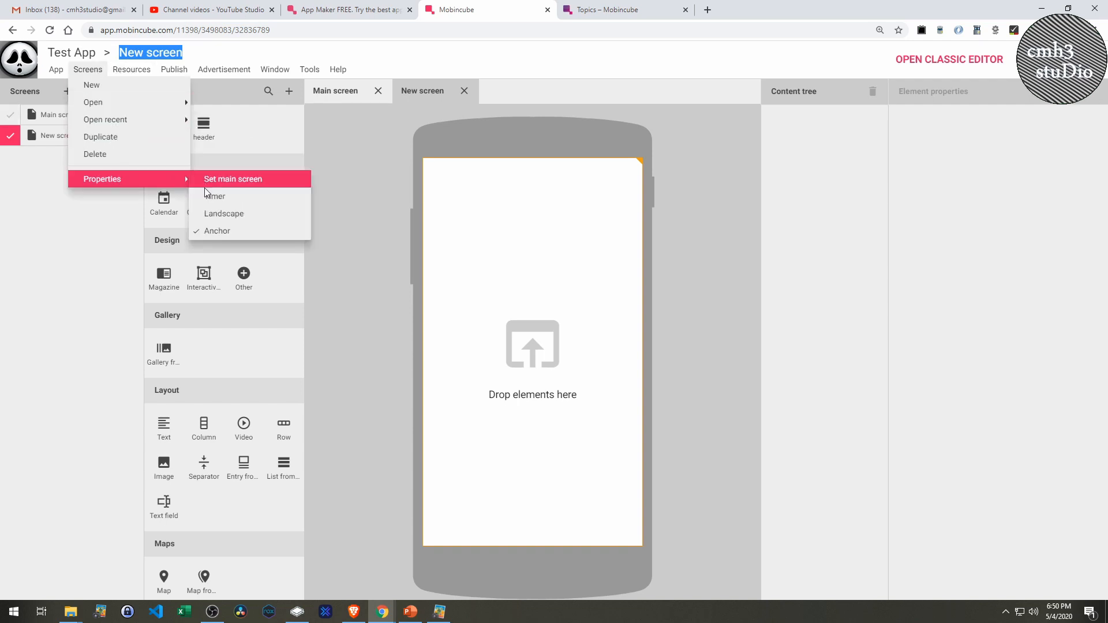
pyautogui.click(212, 214)
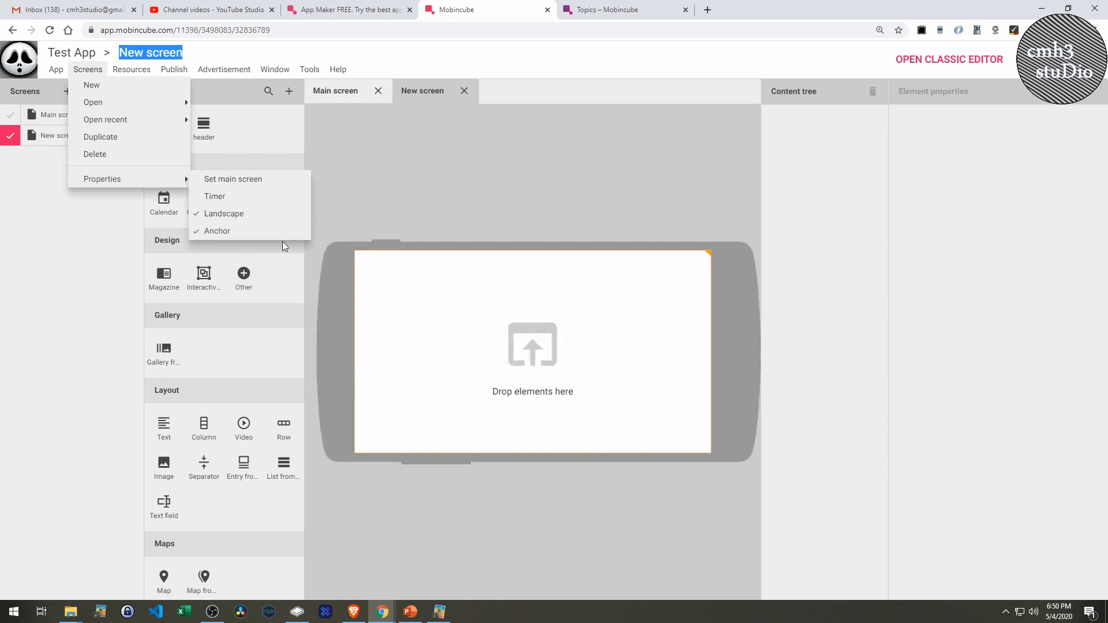
pyautogui.click(241, 223)
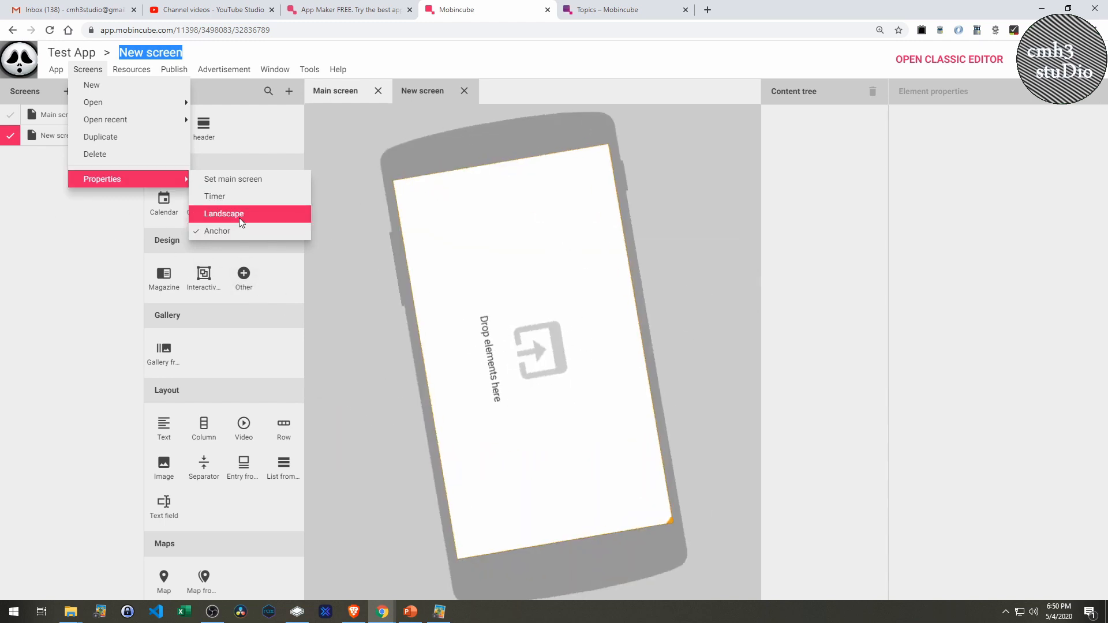
# Delete New screen from Test App and confirm the deletion
pyautogui.moveTo(154, 130)
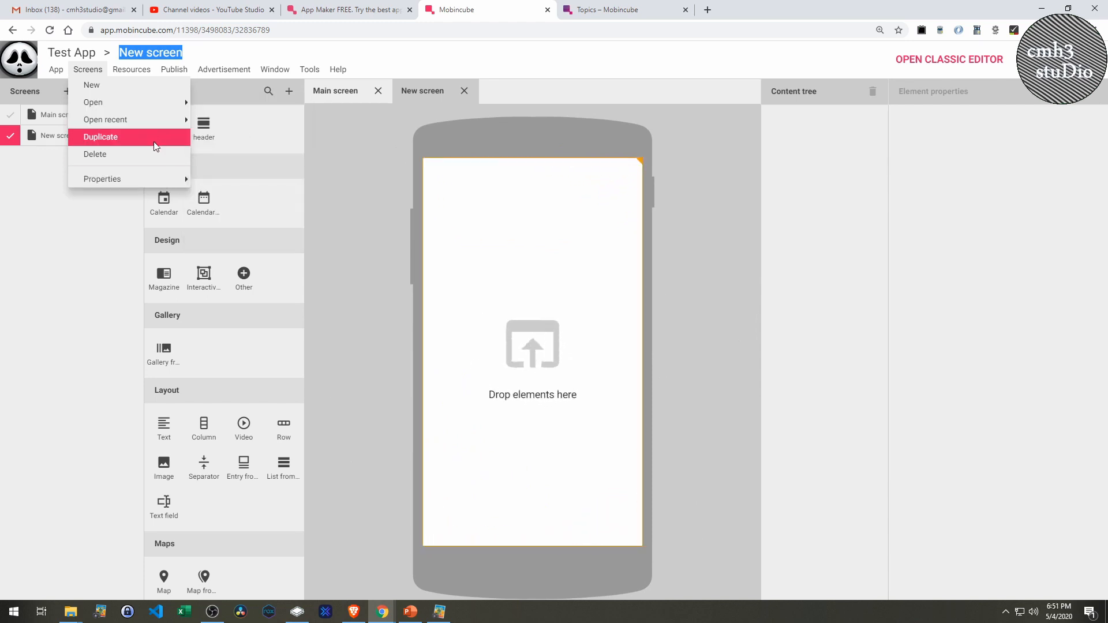
pyautogui.click(113, 164)
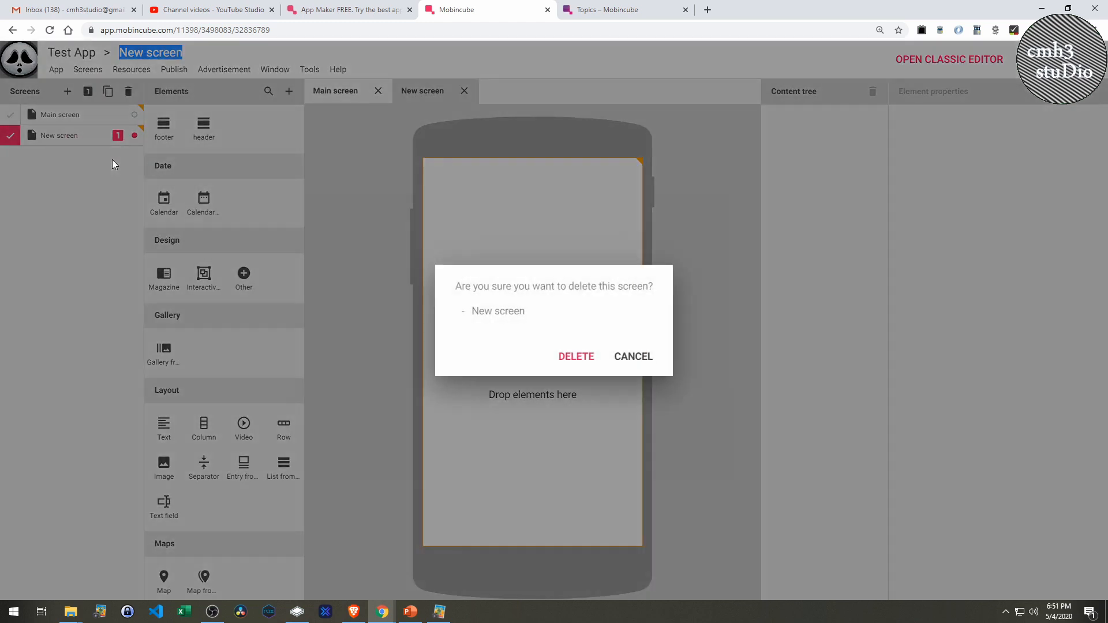
pyautogui.click(573, 353)
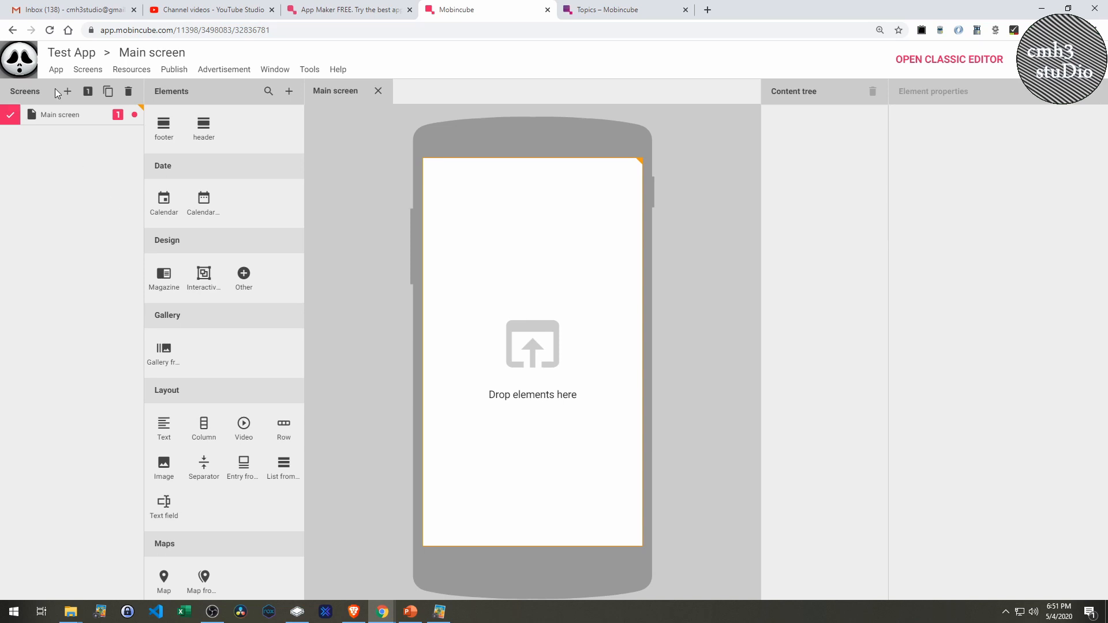
# Upload beetlejuice.jpg from the computer to Test App's local resources
pyautogui.click(153, 73)
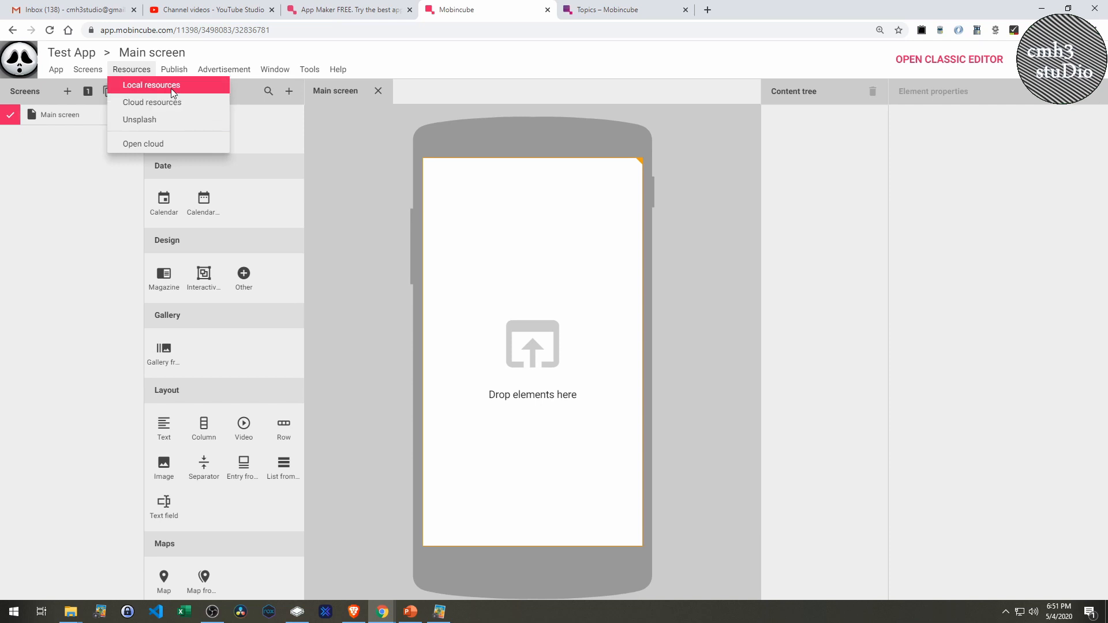
pyautogui.click(151, 84)
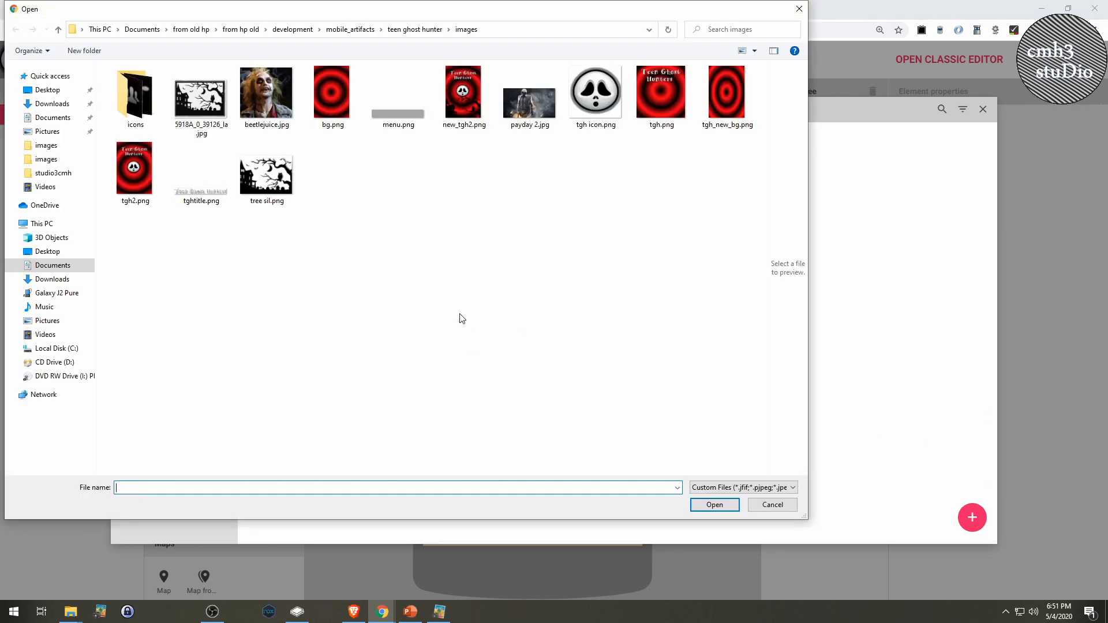
pyautogui.doubleClick(274, 113)
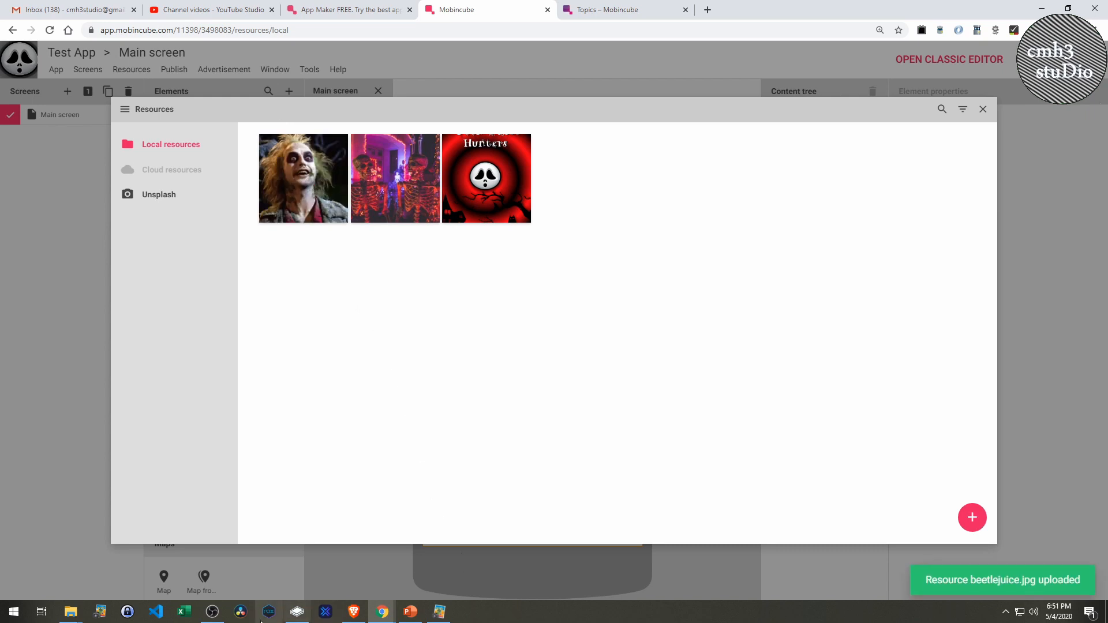
# Switch to File Explorer, shrink its window so the resources stay visible, and open the images folder inside teen ghost hunter
pyautogui.moveTo(74, 610)
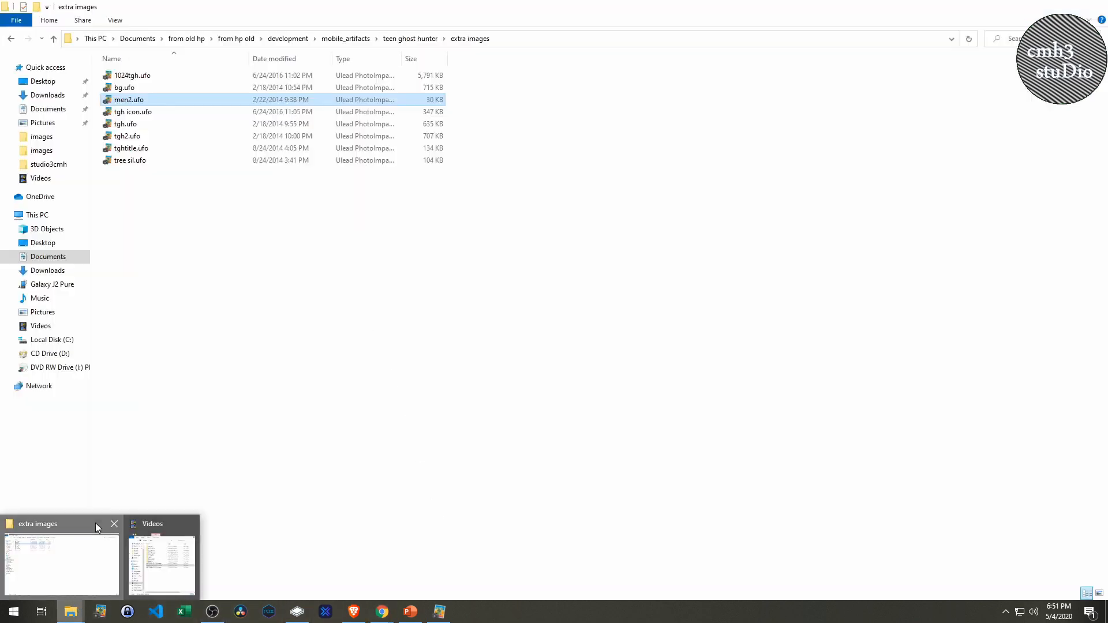
pyautogui.click(96, 524)
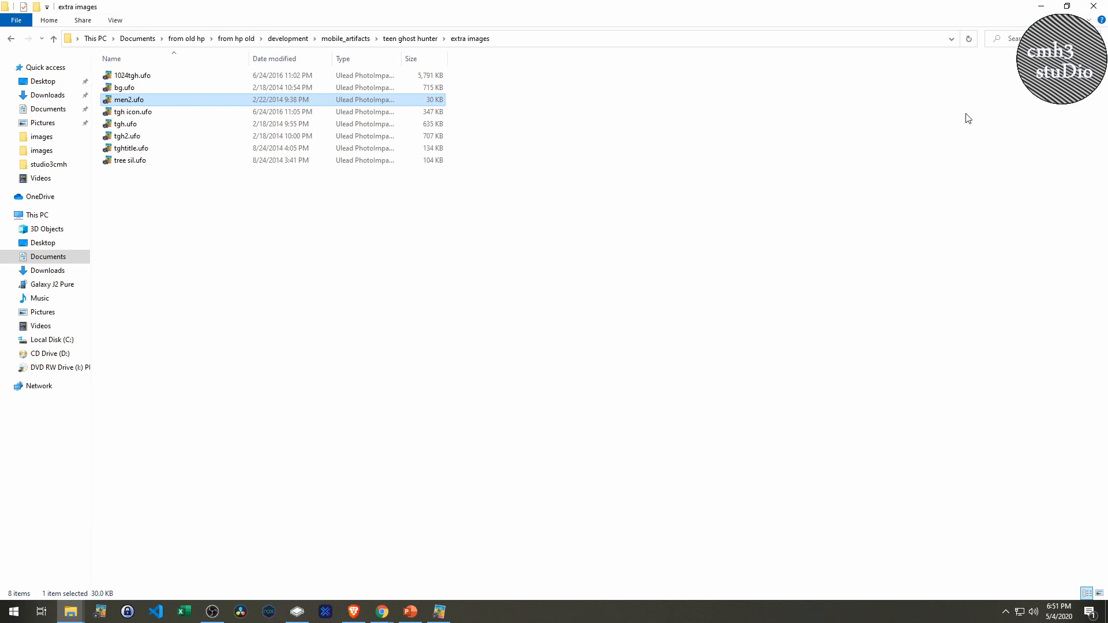
pyautogui.click(406, 39)
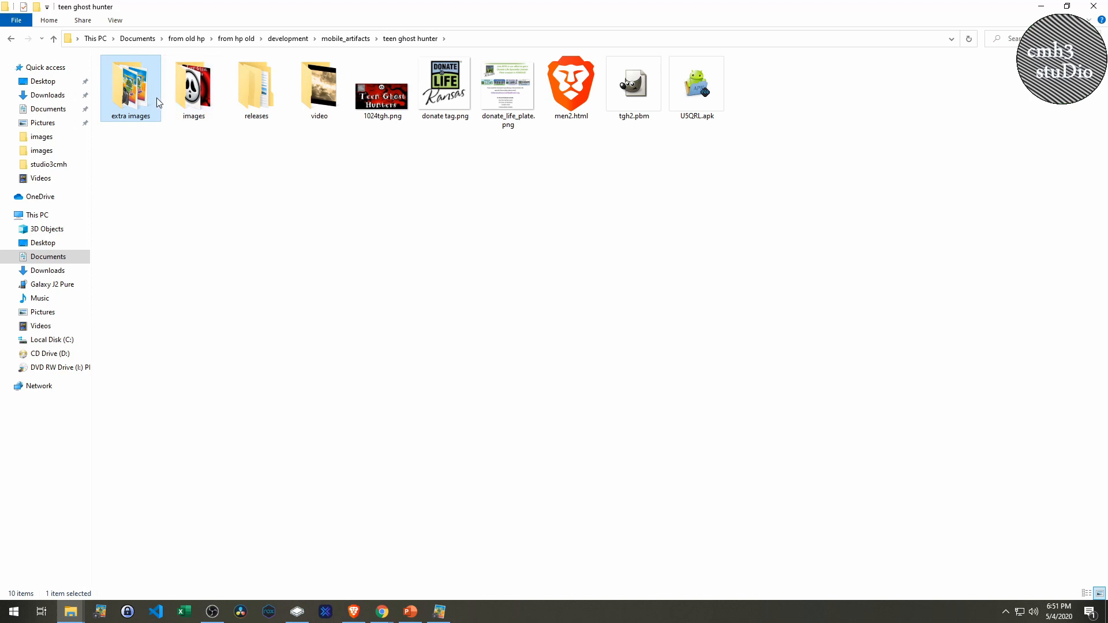
pyautogui.click(190, 94)
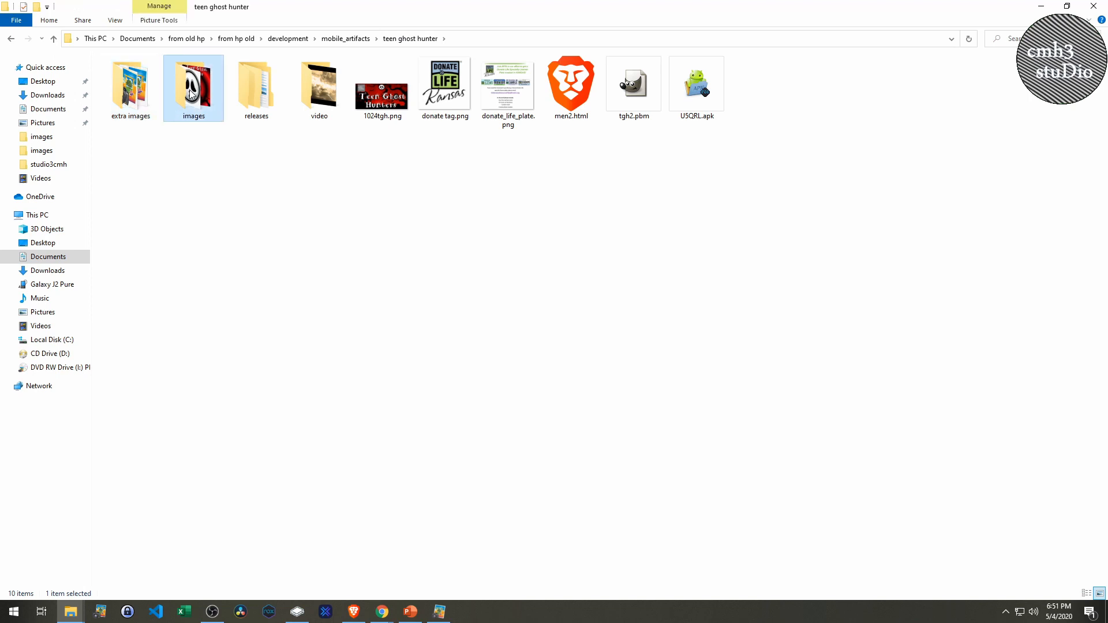
pyautogui.click(1068, 8)
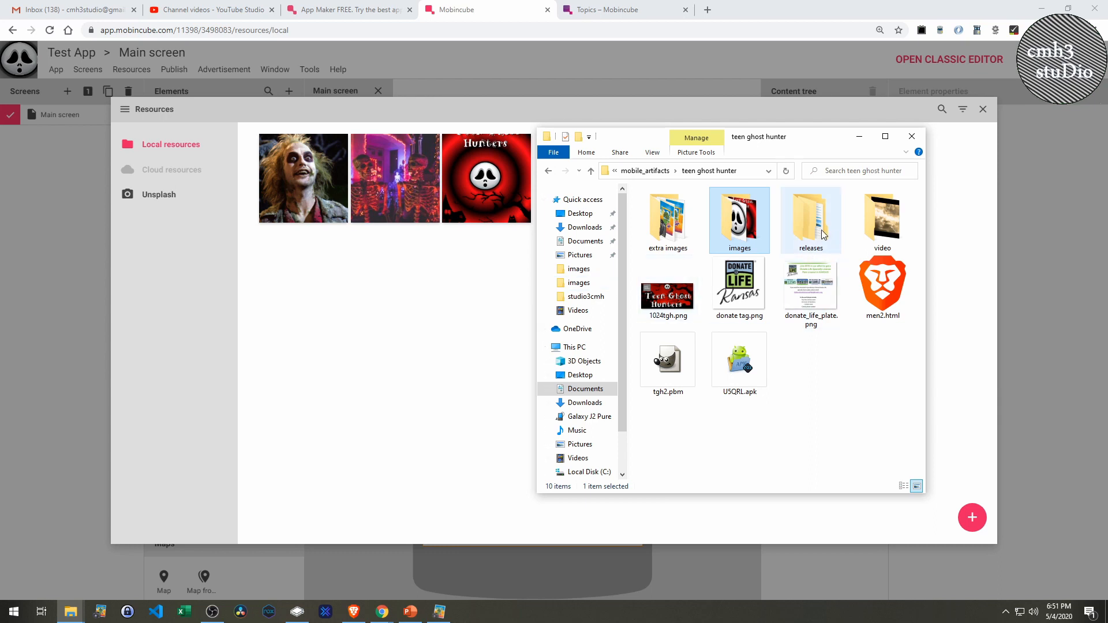
pyautogui.doubleClick(752, 228)
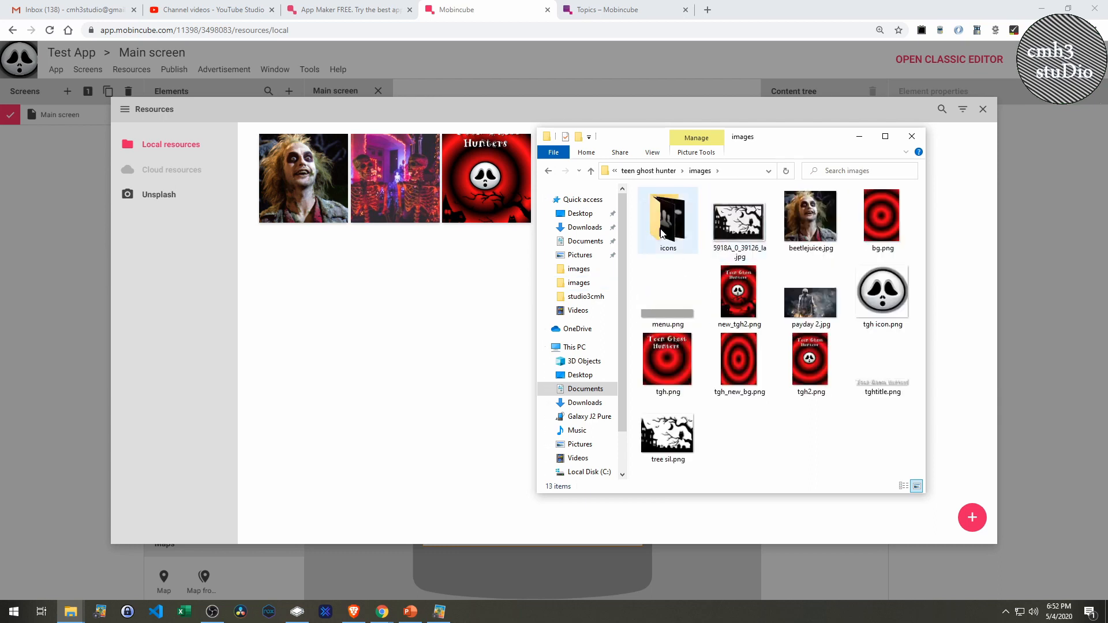
# Try to add the whole icons folder to the local resources and reload the resource list
pyautogui.moveTo(666, 222); pyautogui.dragTo(361, 317)
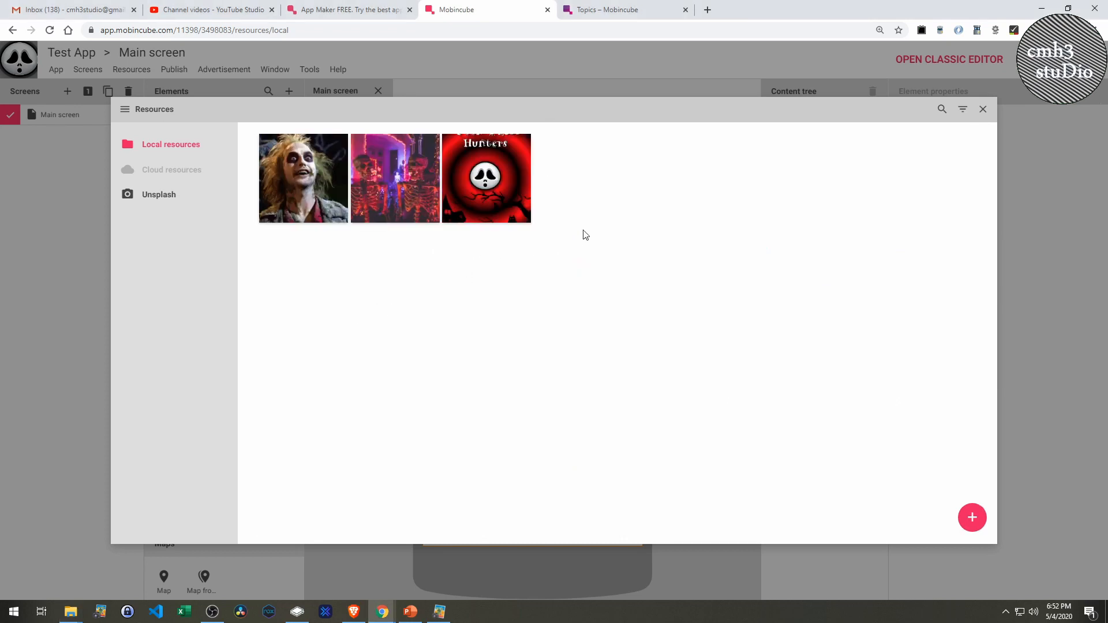
pyautogui.click(184, 197)
pyautogui.click(191, 149)
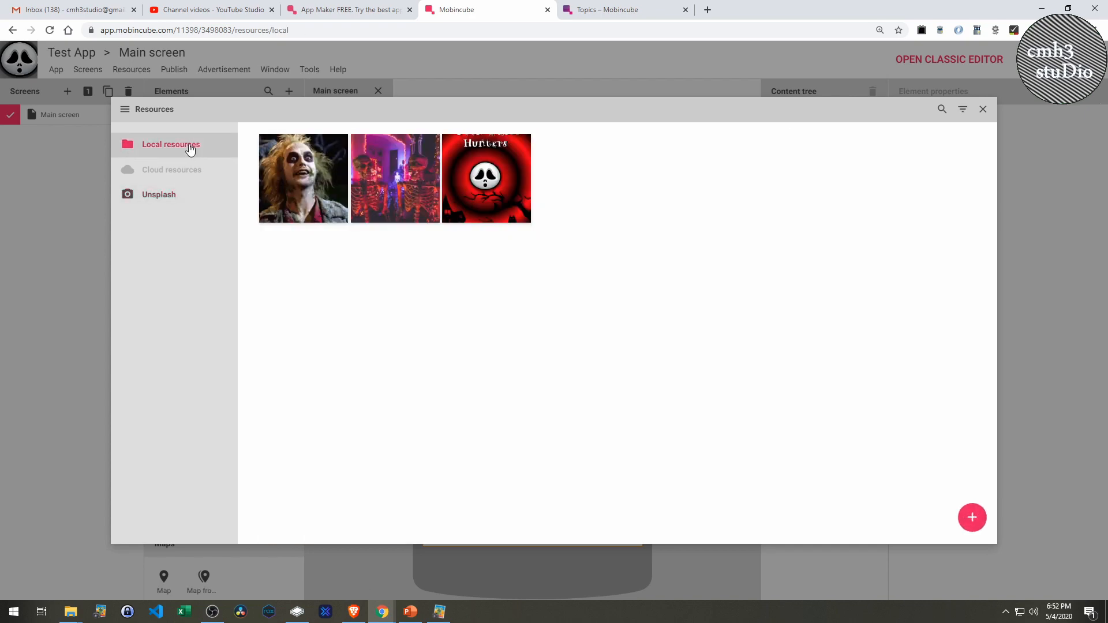
# Upload all five men2 icon files, men2_0.png through men2_4.png, from File Explorer's icons folder to the local resources
pyautogui.click(978, 518)
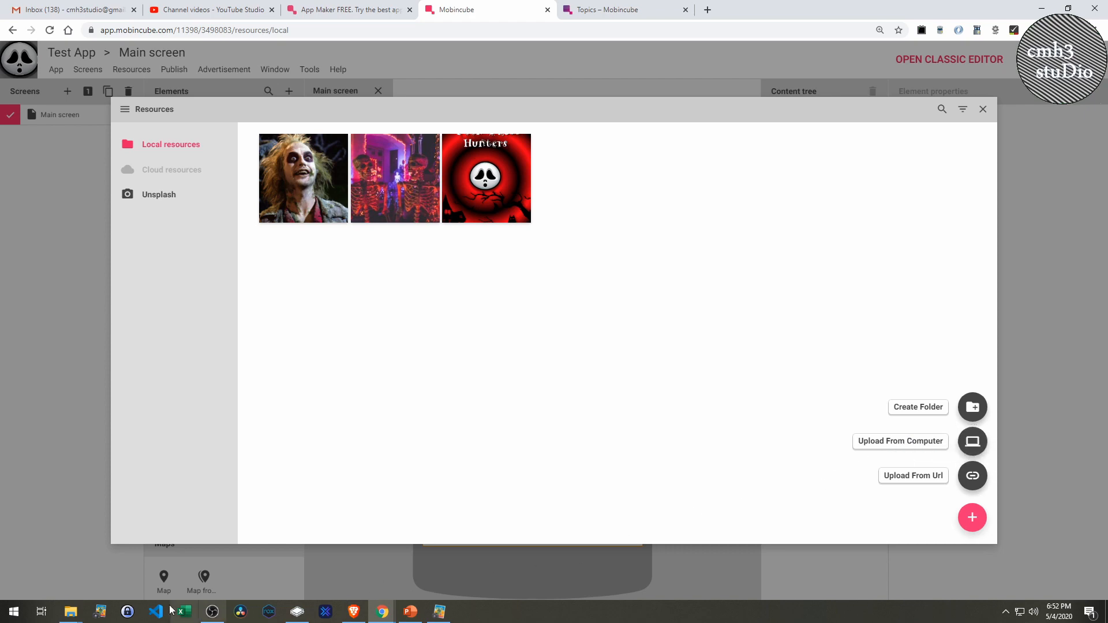
pyautogui.moveTo(79, 614)
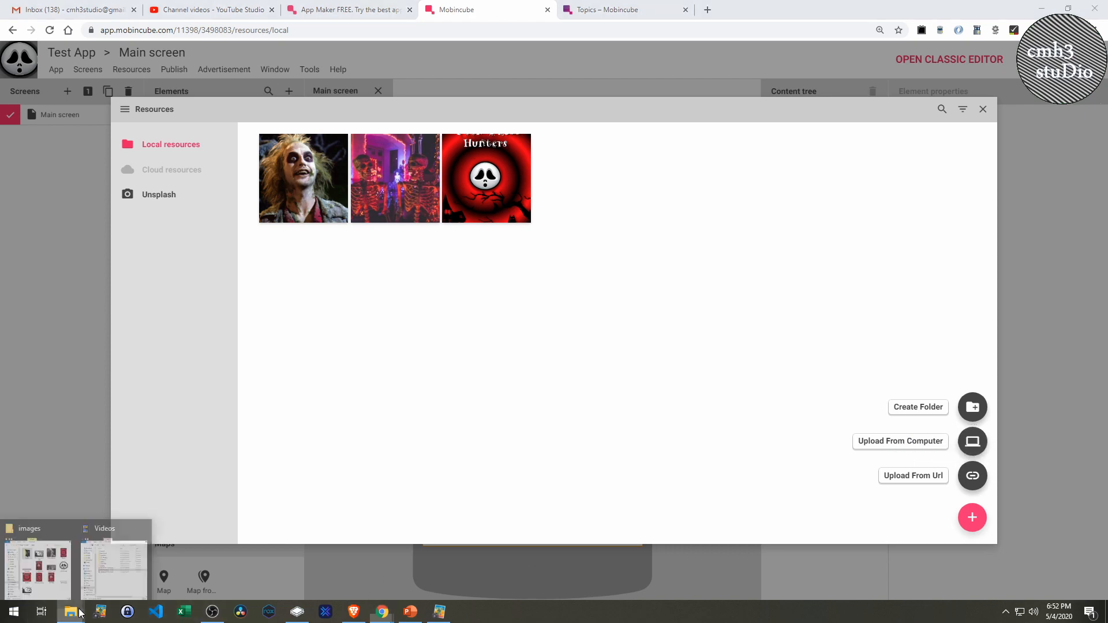
pyautogui.click(35, 563)
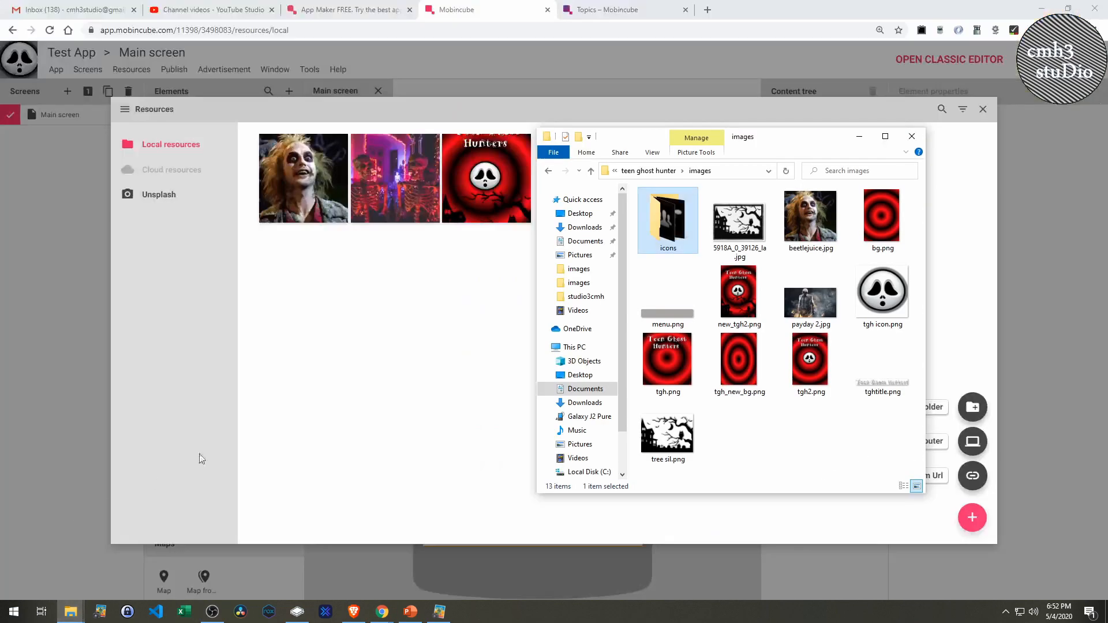
pyautogui.doubleClick(685, 240)
pyautogui.click(684, 239)
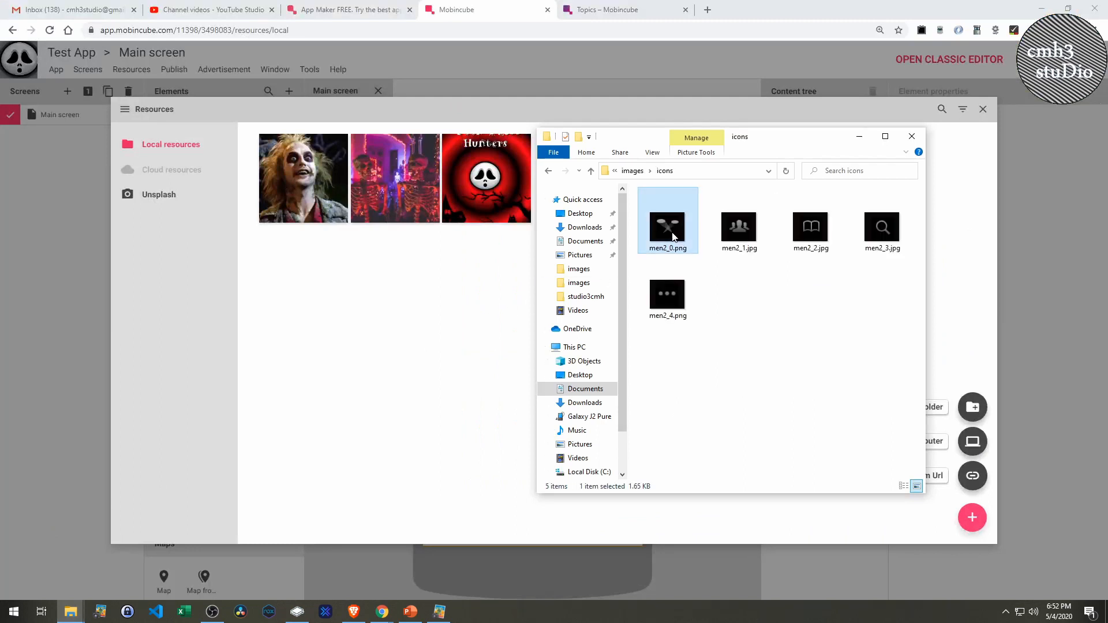
pyautogui.keyDown('ctrl'); pyautogui.click(655, 308); pyautogui.keyUp('ctrl')
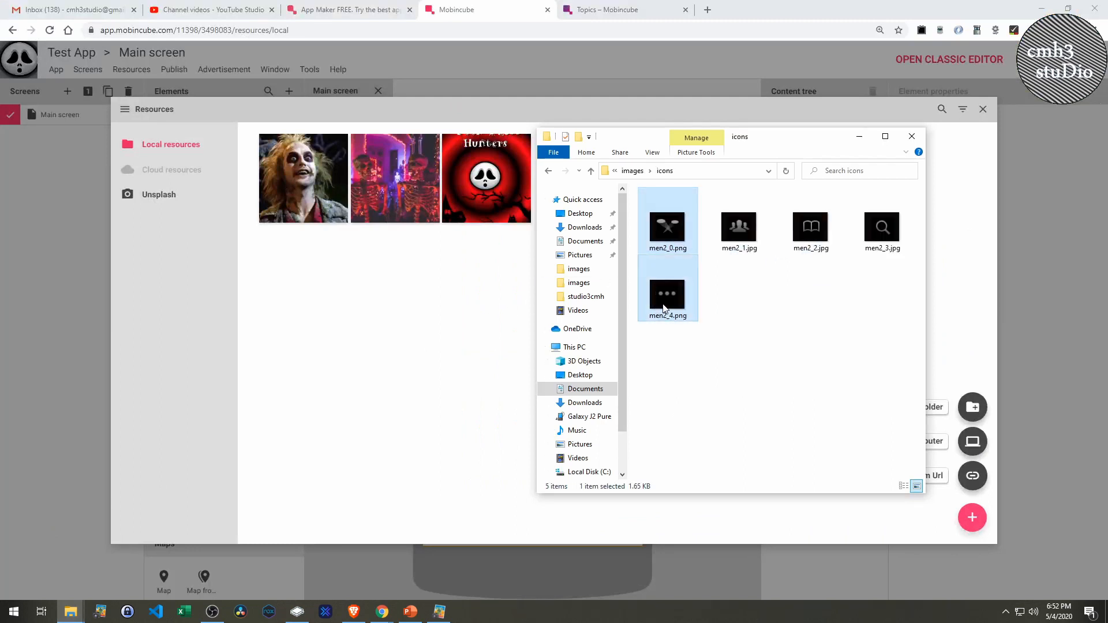
pyautogui.click(745, 244)
pyautogui.click(673, 231)
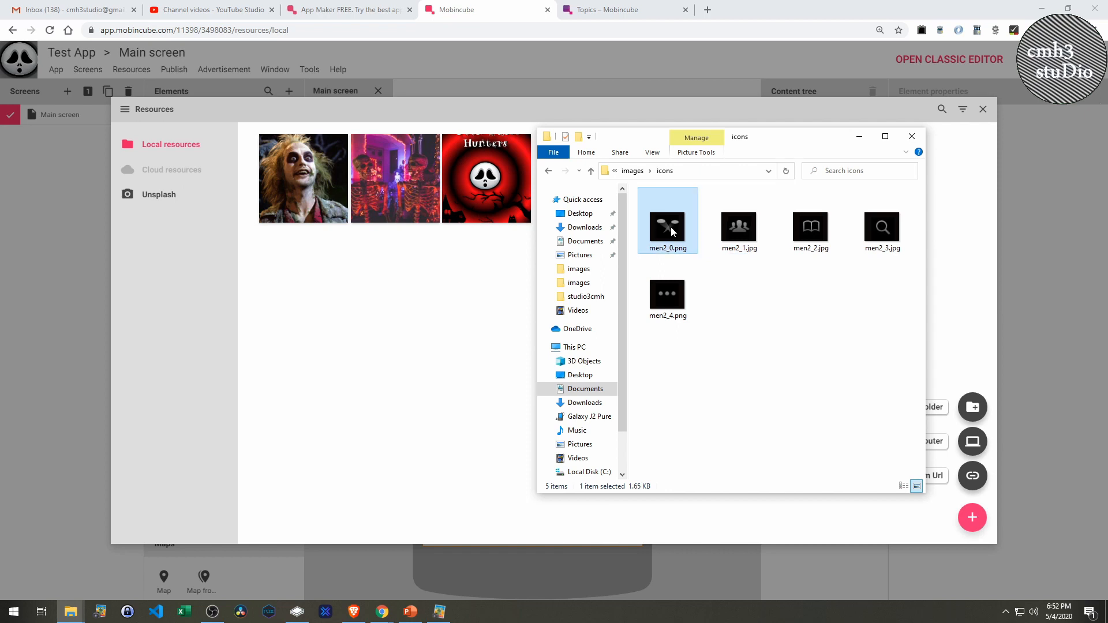
pyautogui.keyDown('shift'); pyautogui.click(677, 312); pyautogui.keyUp('shift')
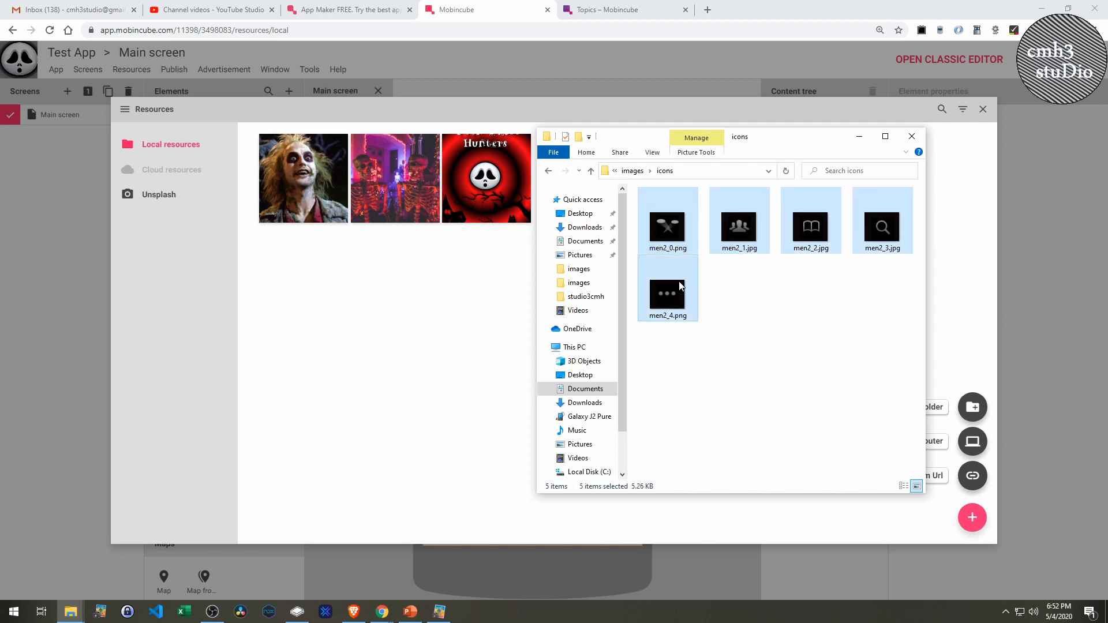
pyautogui.moveTo(680, 285); pyautogui.dragTo(378, 329)
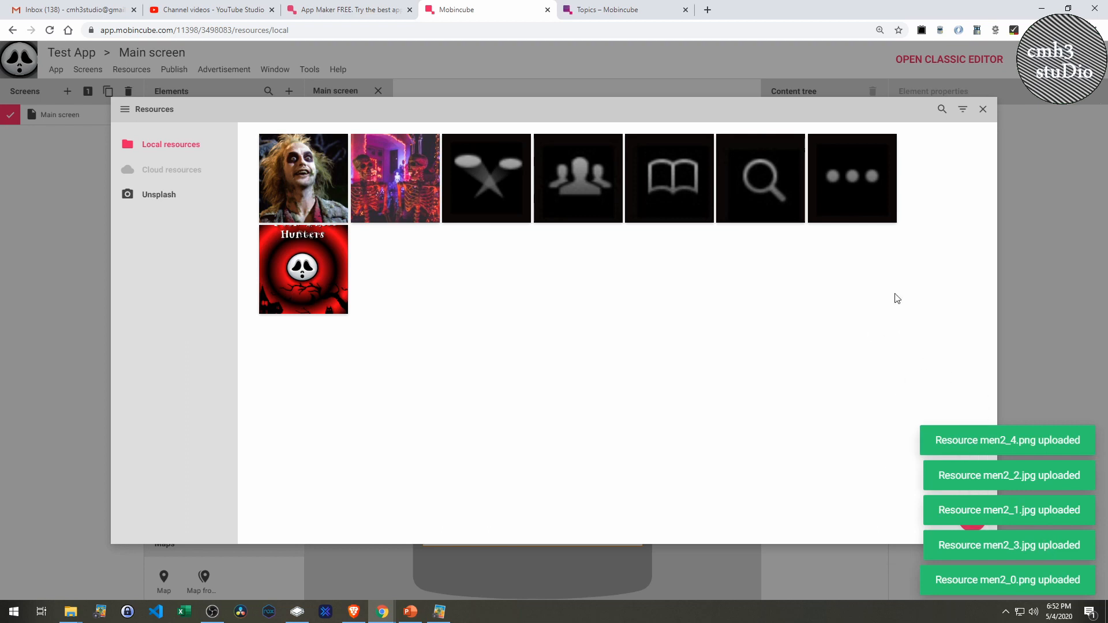
# Create a folder named icons in the local resources
pyautogui.moveTo(967, 517)
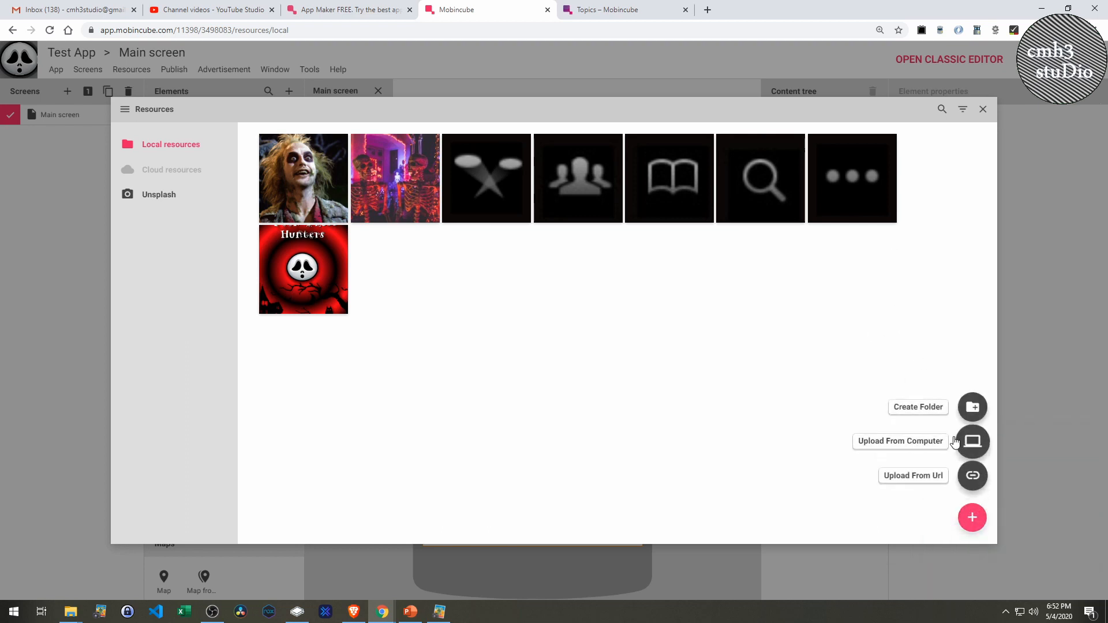
pyautogui.click(972, 404)
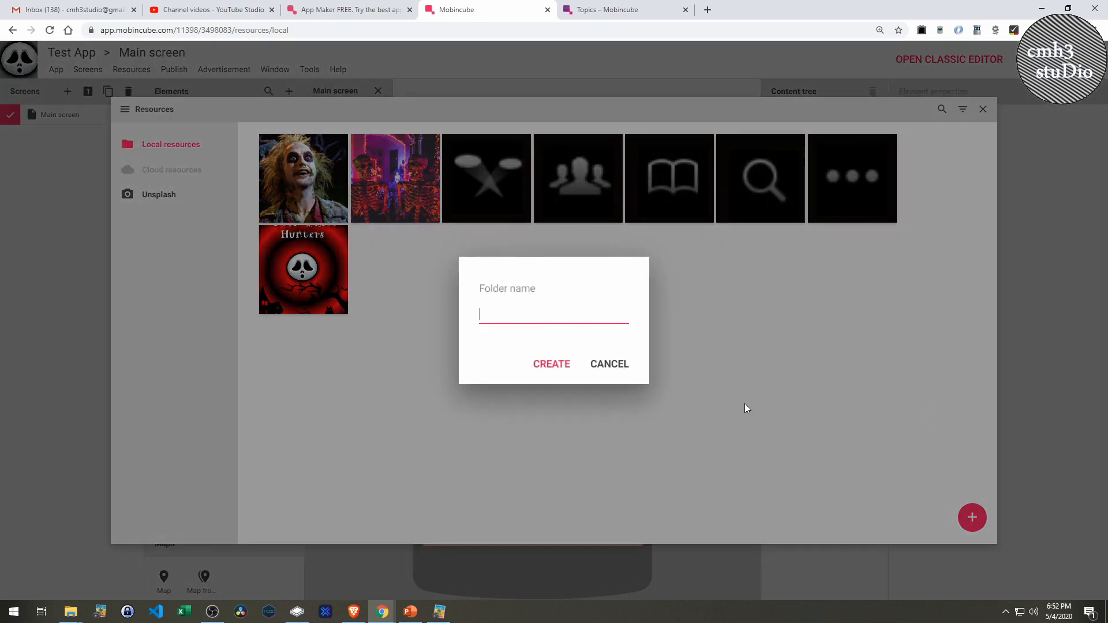
pyautogui.write('icons')
pyautogui.press('Return')
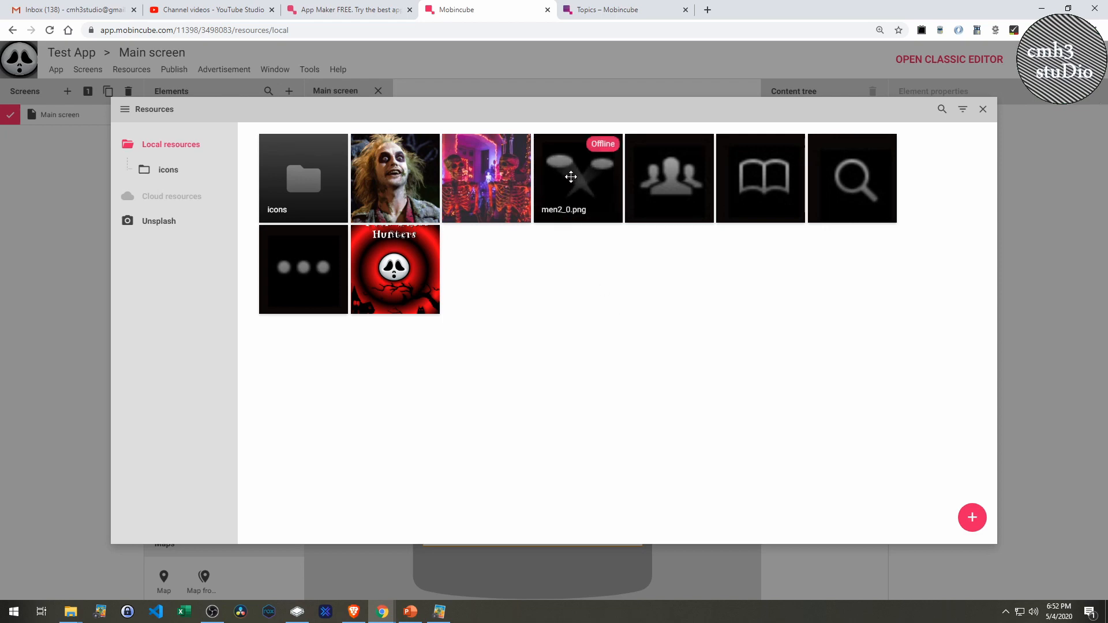
# Move the five men2 icon files into the icons folder of the local resources
pyautogui.click(571, 177)
pyautogui.click(639, 179)
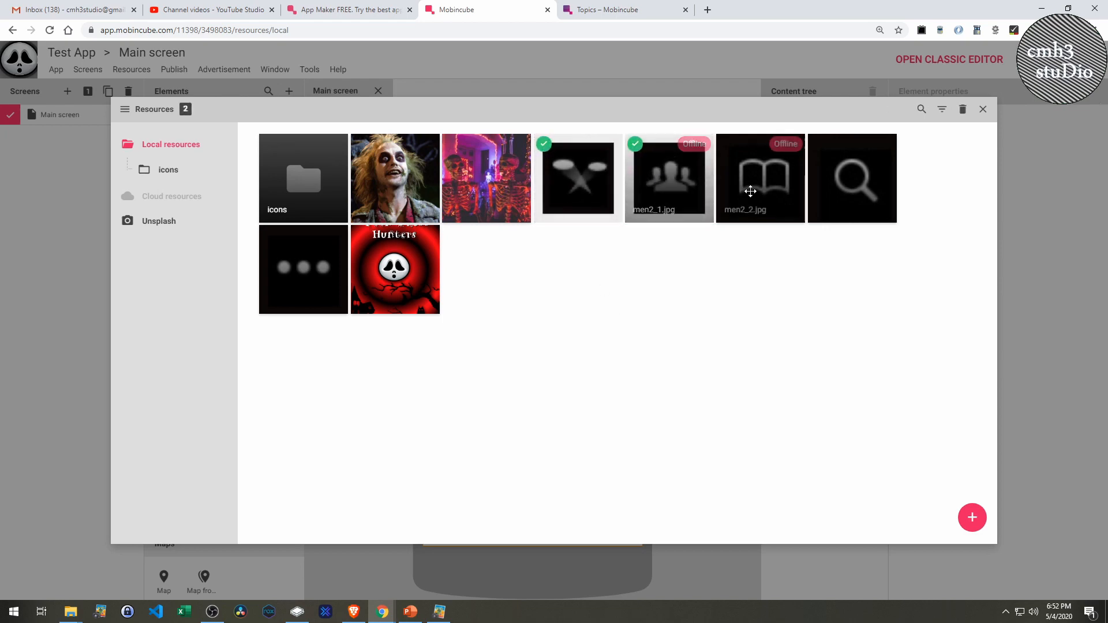
pyautogui.click(748, 190)
pyautogui.click(825, 188)
pyautogui.click(303, 269)
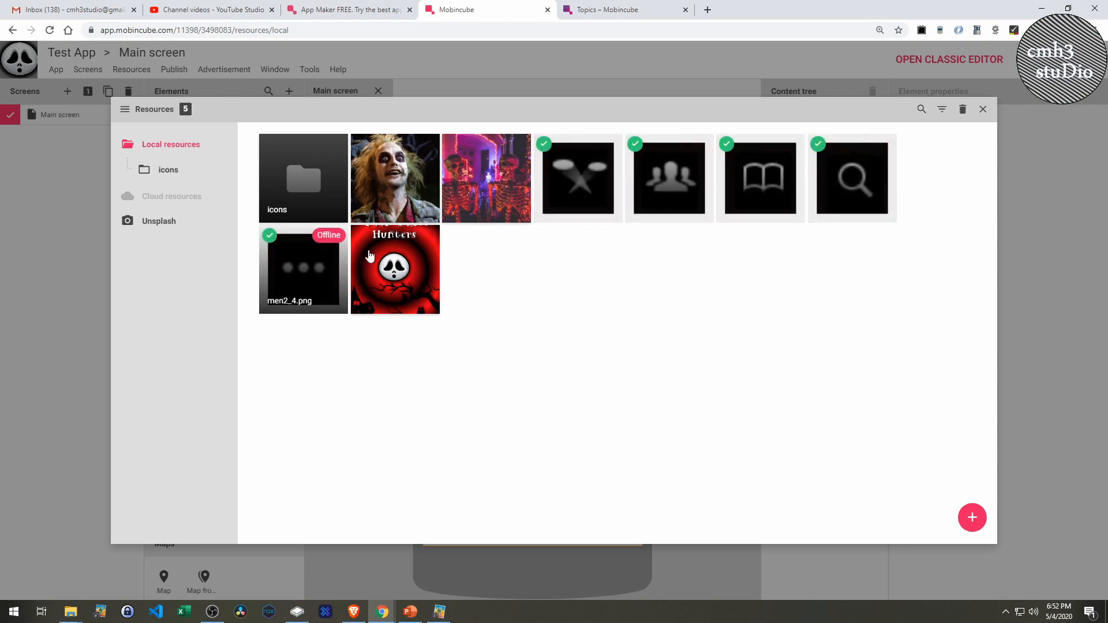
pyautogui.moveTo(585, 181); pyautogui.dragTo(318, 185)
# Open the icons folder to check its contents, and return to the local resources
pyautogui.click(319, 183)
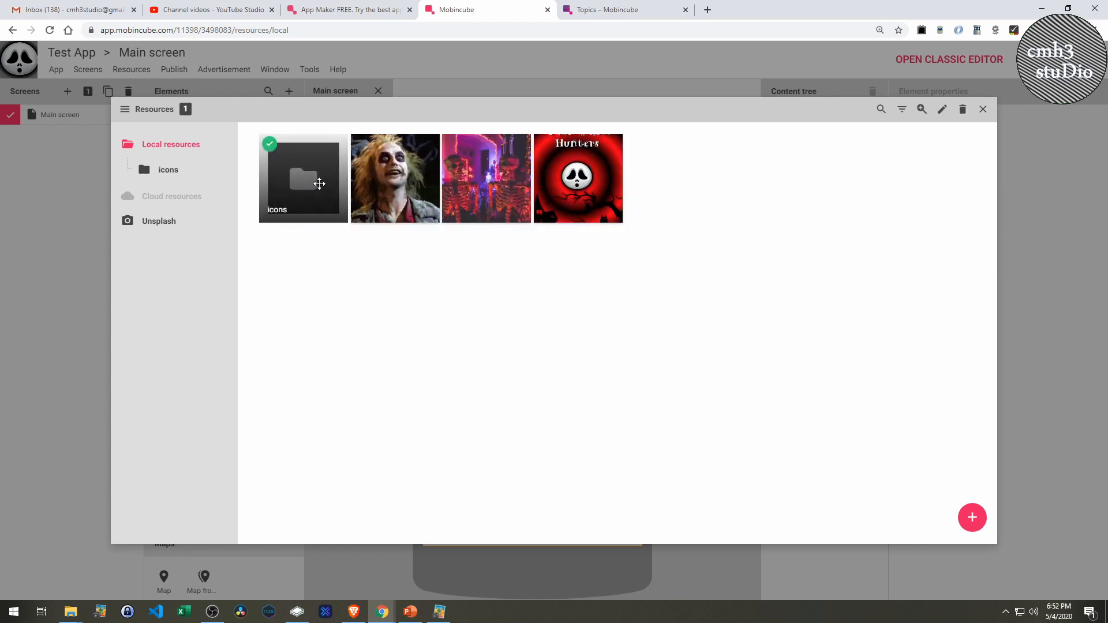
pyautogui.click(298, 249)
pyautogui.click(162, 175)
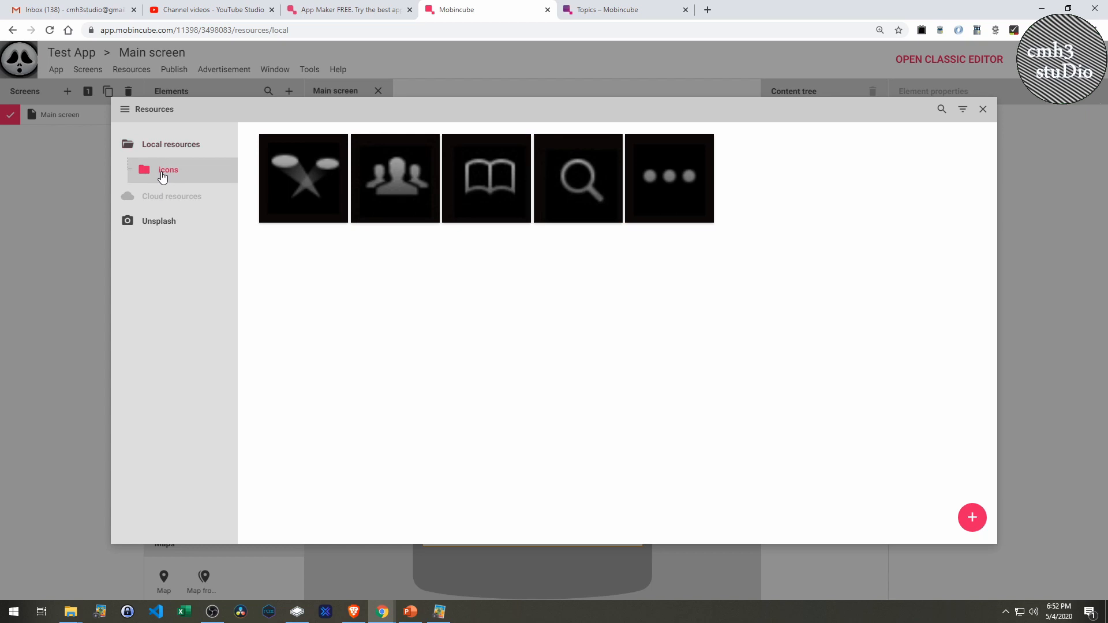
pyautogui.click(200, 155)
# Create a folder named images in the local resources
pyautogui.click(969, 518)
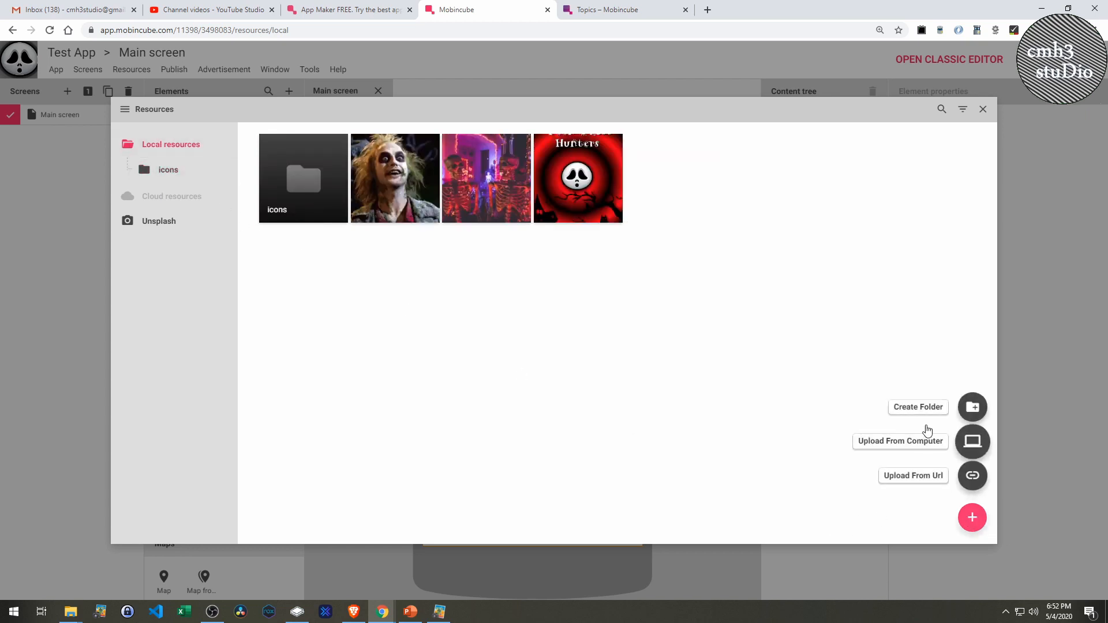
pyautogui.click(922, 407)
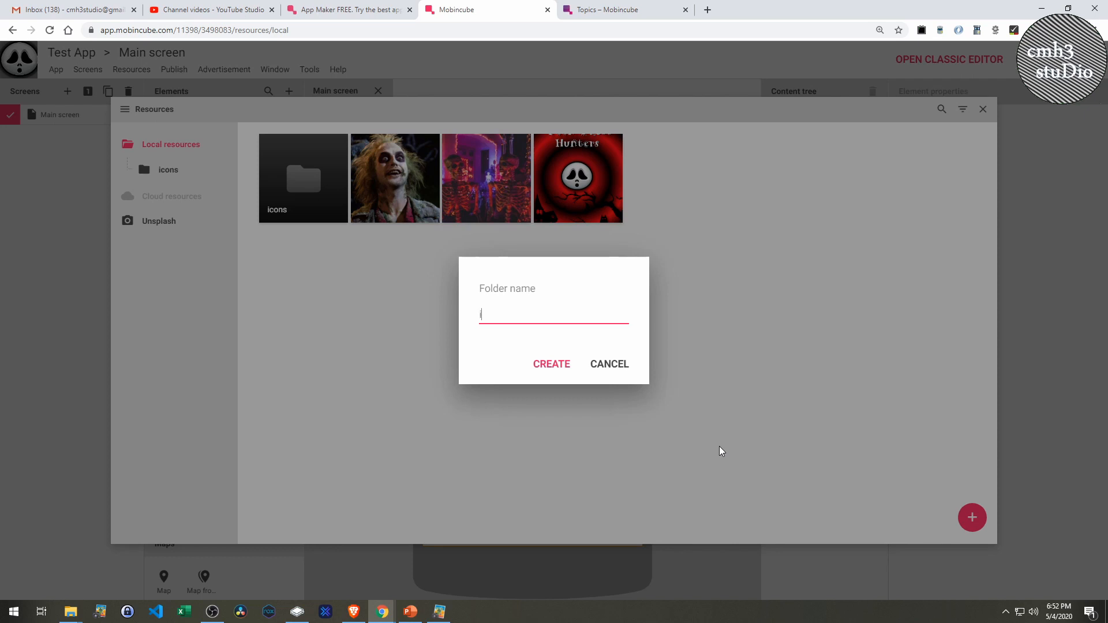
pyautogui.write('images')
pyautogui.press('Return')
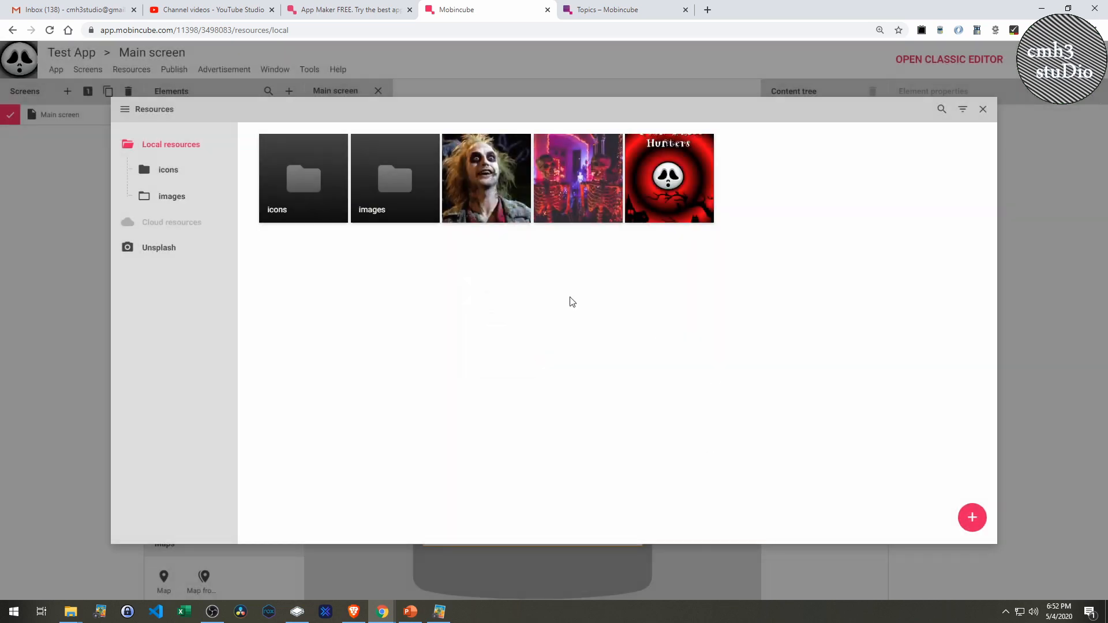
# Try to move beetlejuice.jpg, ghosts.jpg and new_tgh2.png together into the images folder
pyautogui.click(479, 206)
pyautogui.click(568, 197)
pyautogui.click(667, 192)
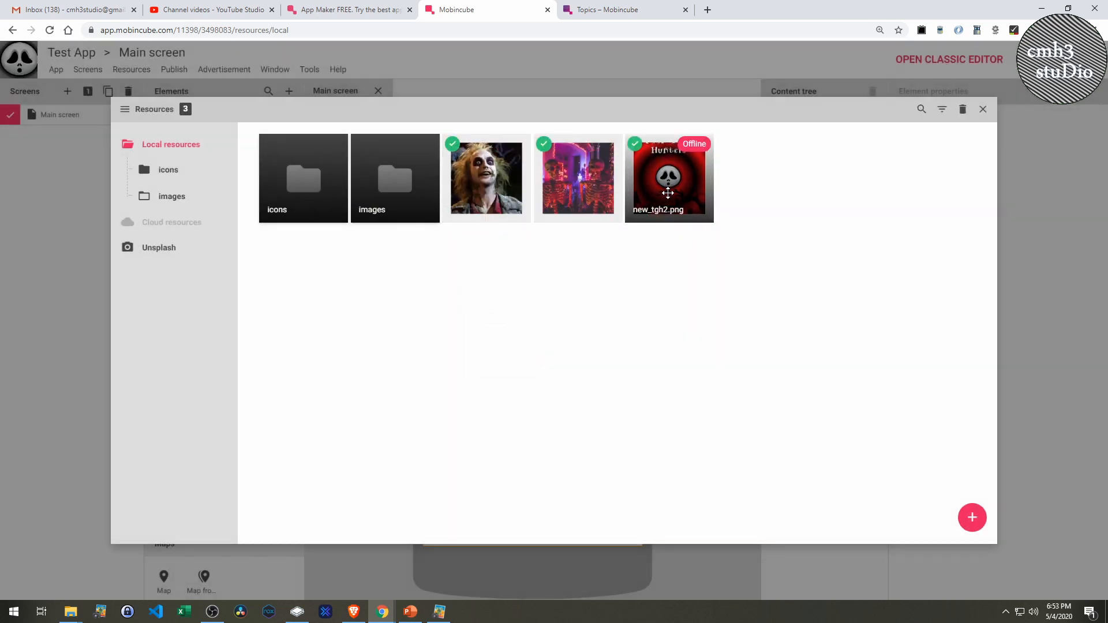
pyautogui.moveTo(671, 191); pyautogui.dragTo(169, 196)
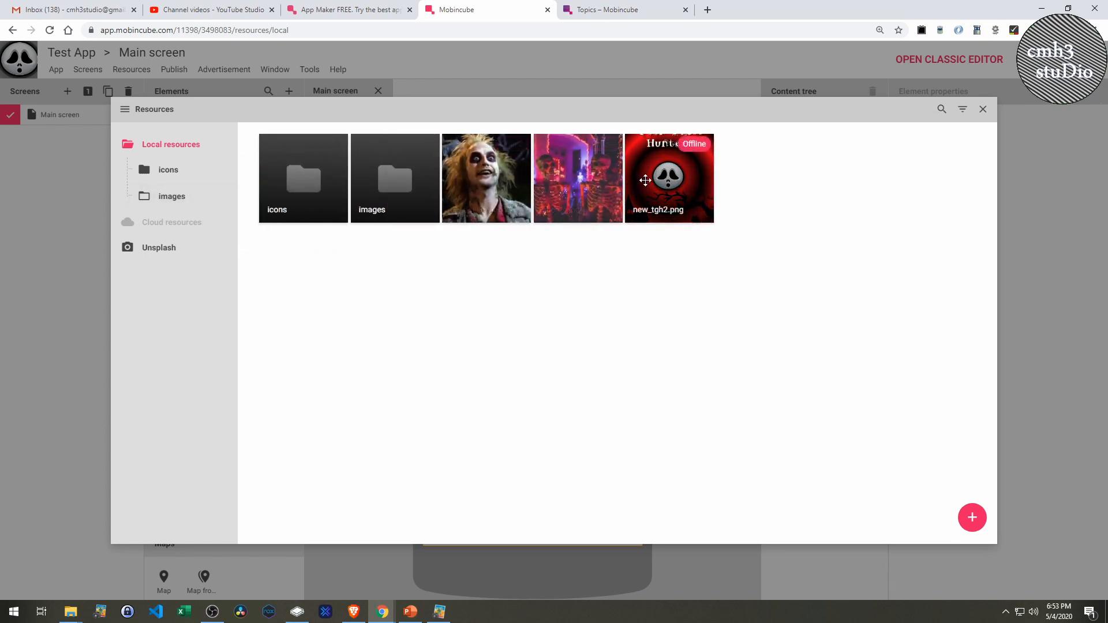
# Move beetlejuice.jpg, ghosts.jpg and new_tgh2.png together into the images folder of the local resources
pyautogui.click(492, 183)
pyautogui.click(535, 185)
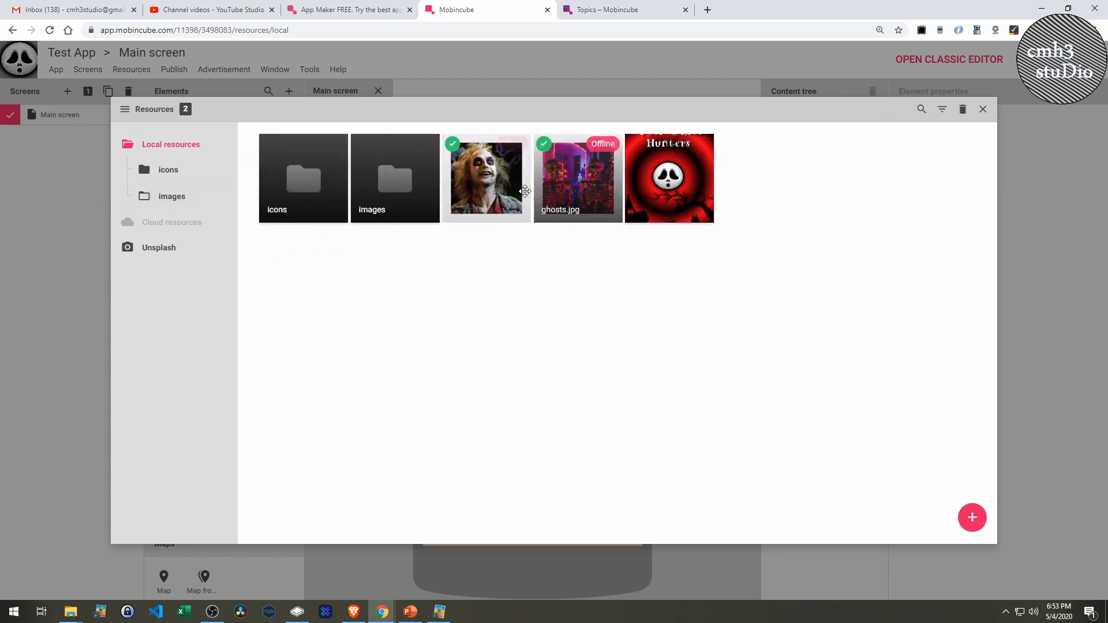
pyautogui.click(641, 199)
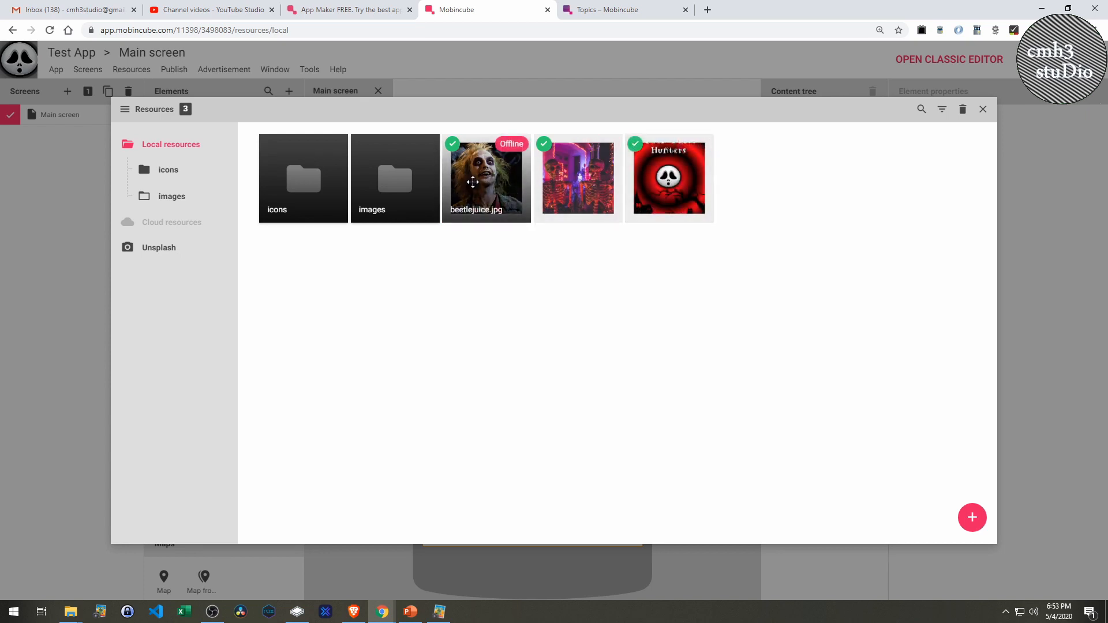
pyautogui.moveTo(473, 182); pyautogui.dragTo(404, 196)
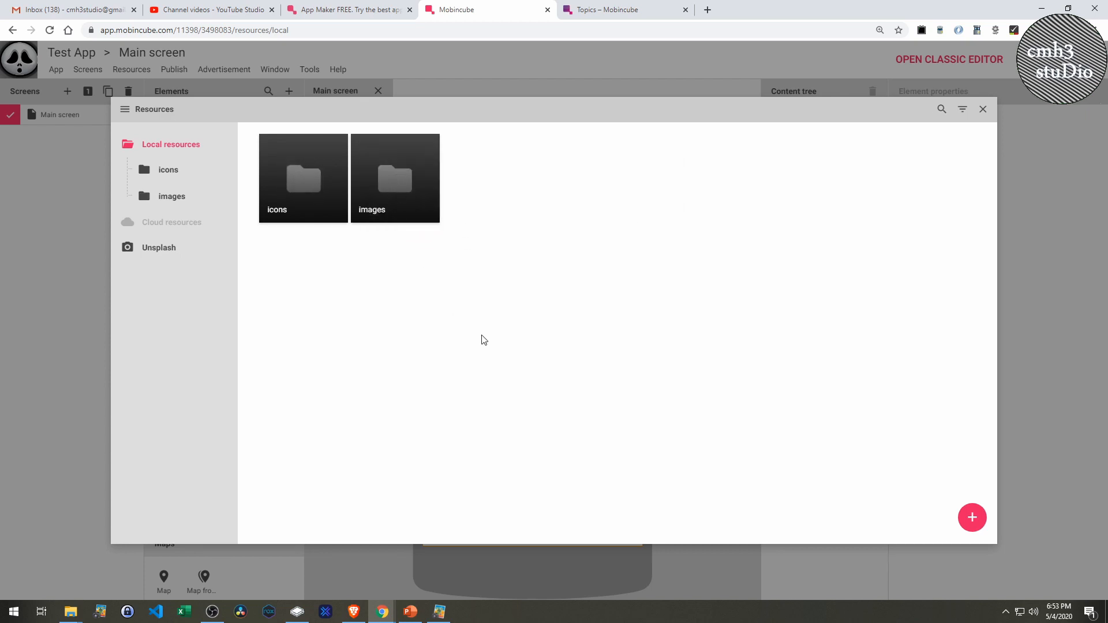
# Create a folder named video in the local resources
pyautogui.click(964, 517)
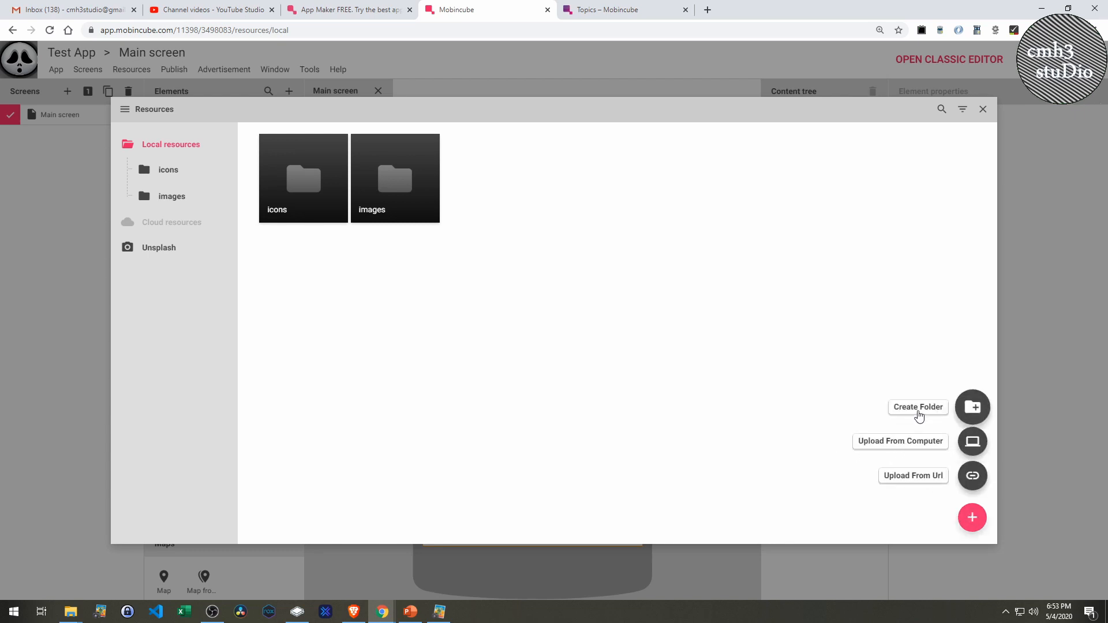
pyautogui.click(918, 407)
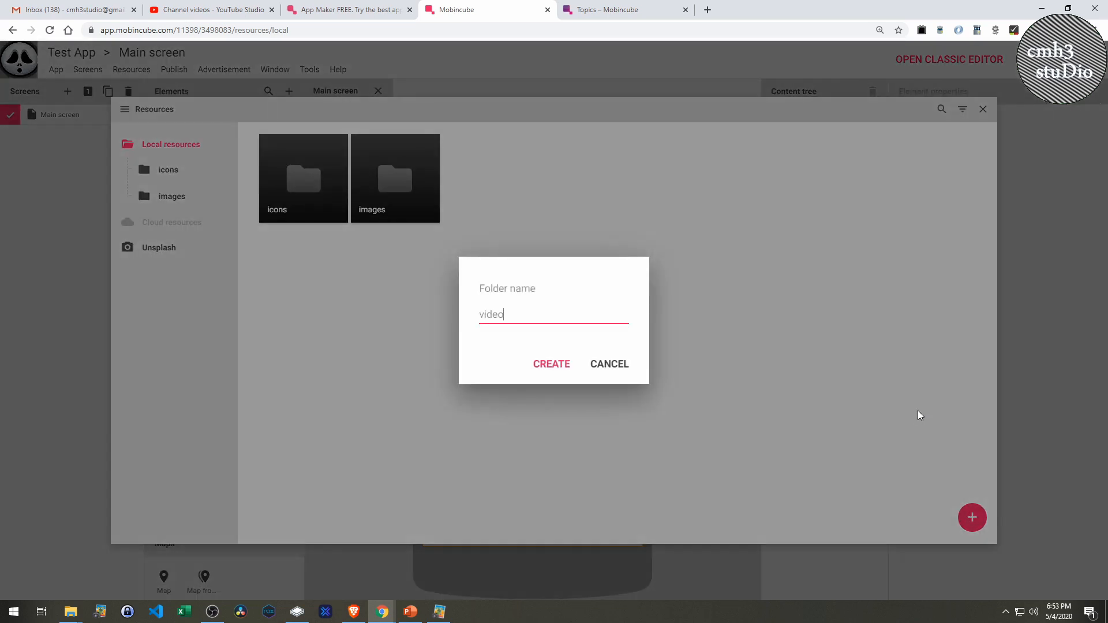
pyautogui.press('Return')
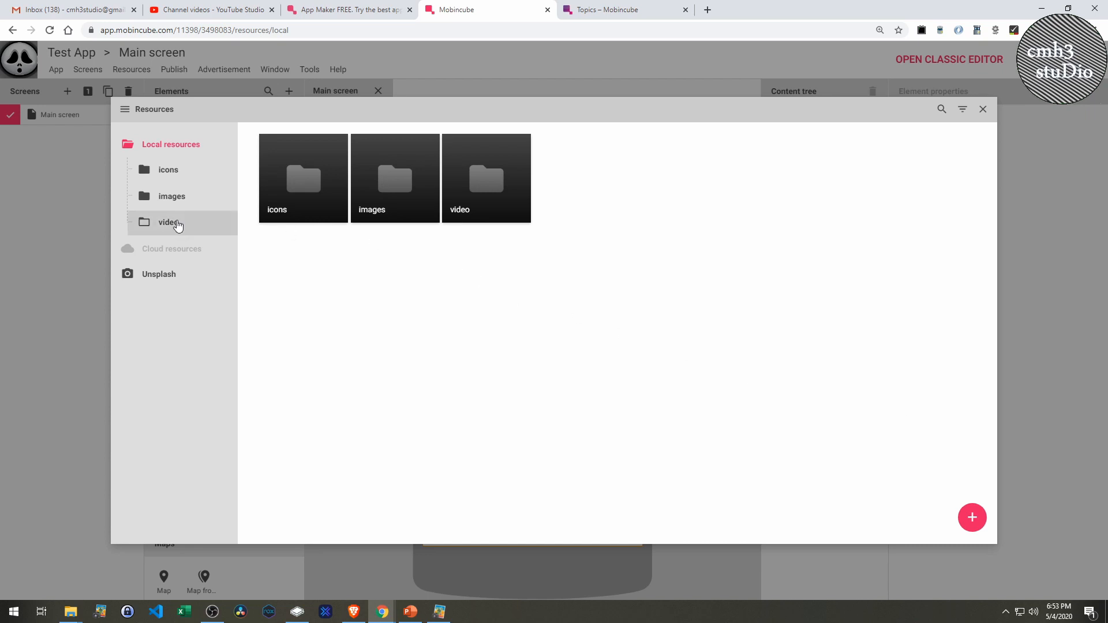
# Start an upload from the computer into the video resource folder and look through the teen ghost hunter subfolders for a file
pyautogui.click(173, 224)
pyautogui.click(966, 523)
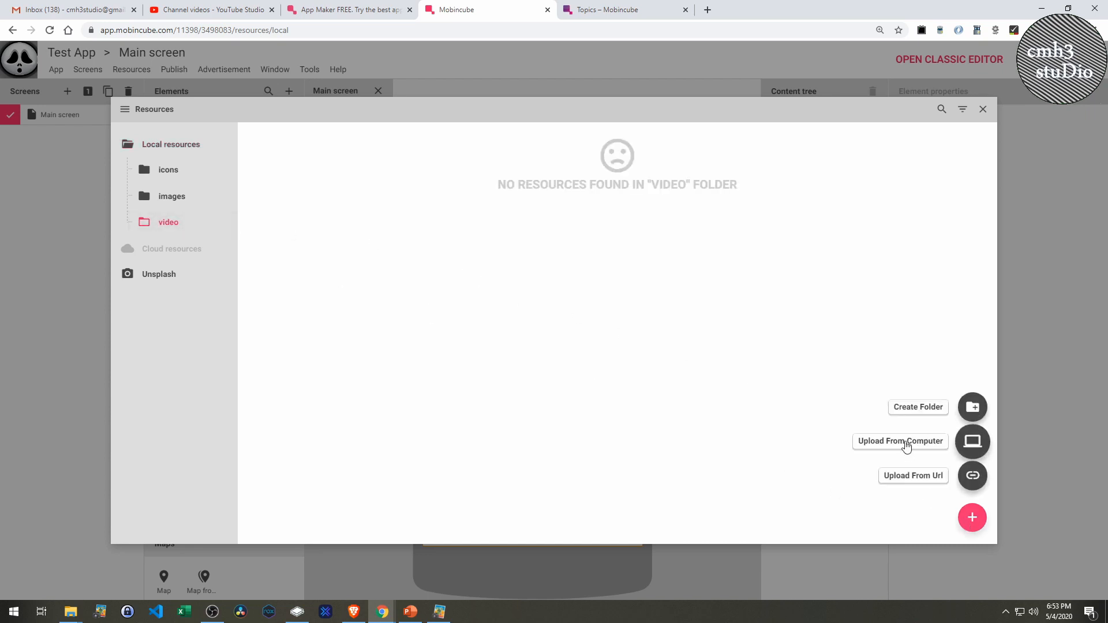
pyautogui.click(911, 448)
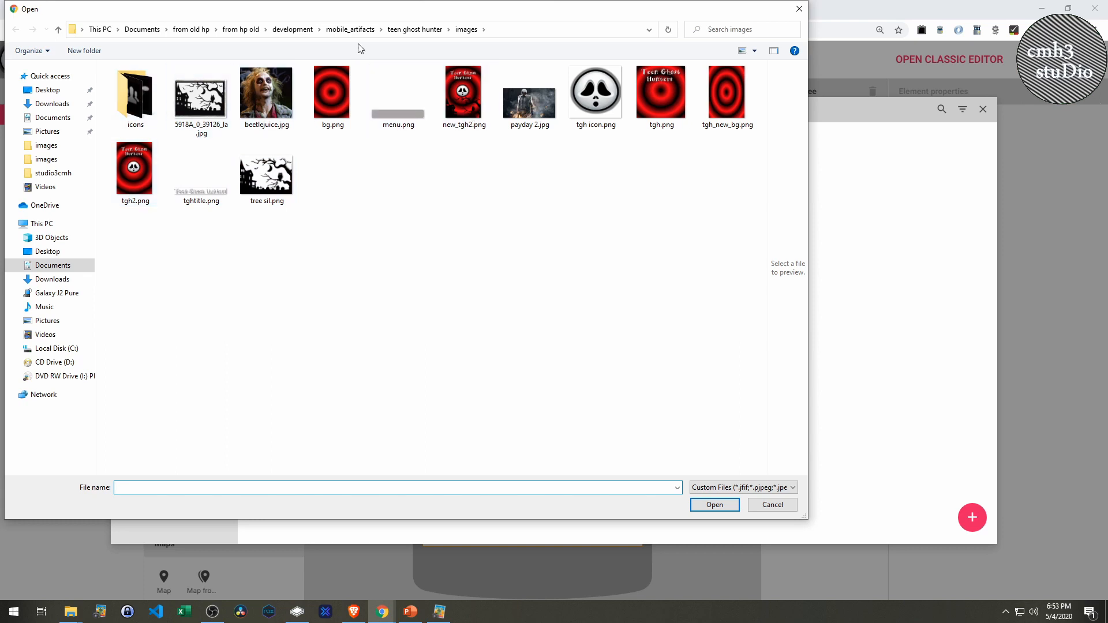
pyautogui.click(422, 30)
pyautogui.doubleClick(316, 102)
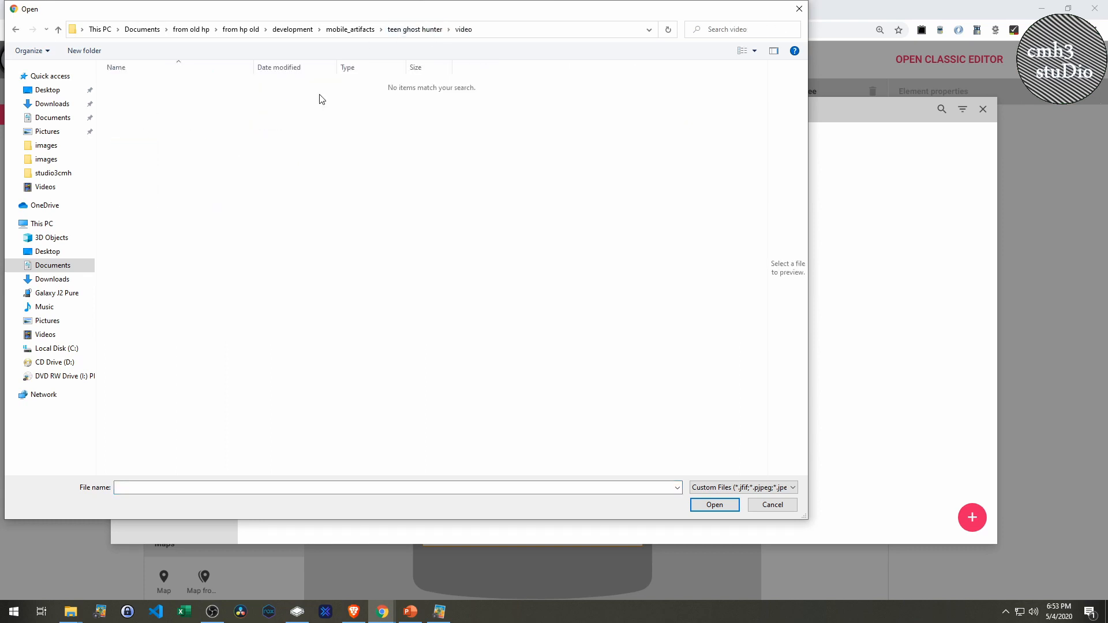
pyautogui.click(408, 34)
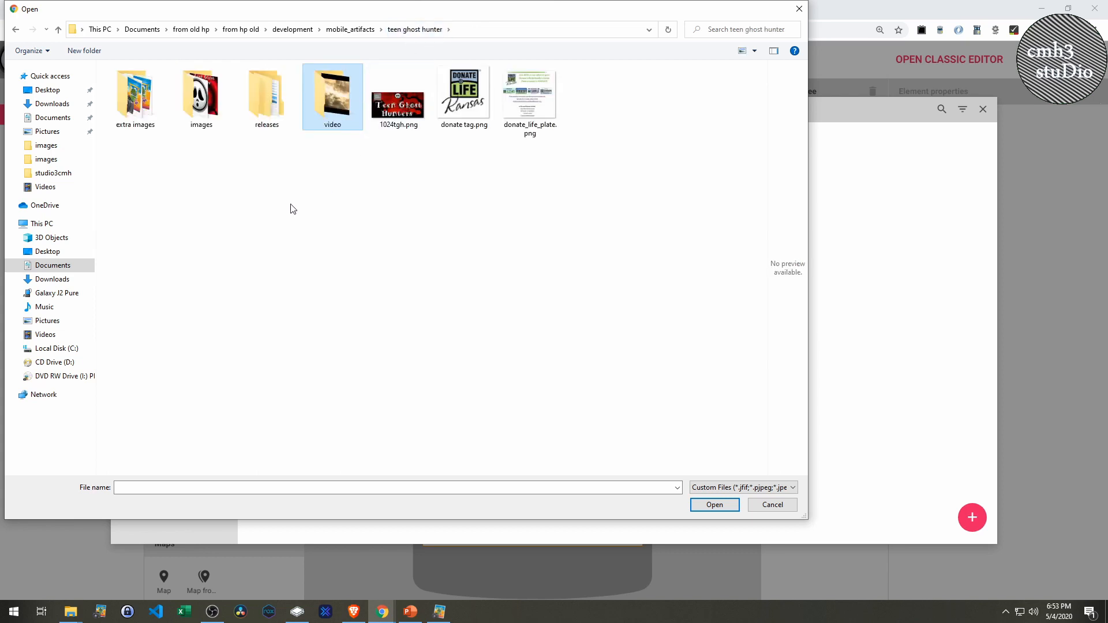
pyautogui.doubleClick(141, 111)
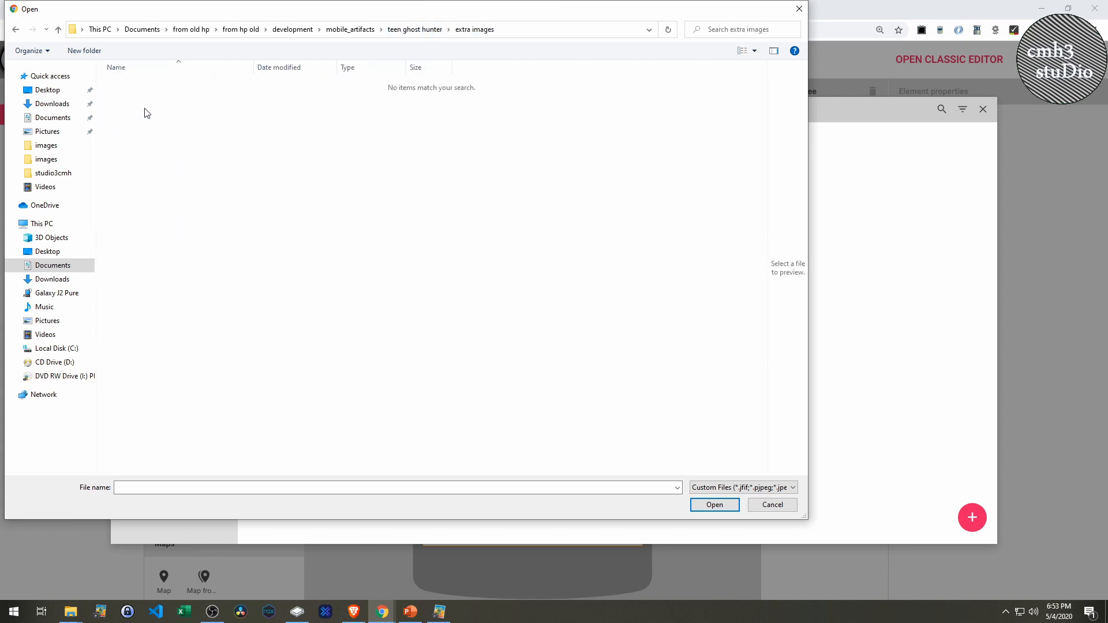
pyautogui.click(414, 35)
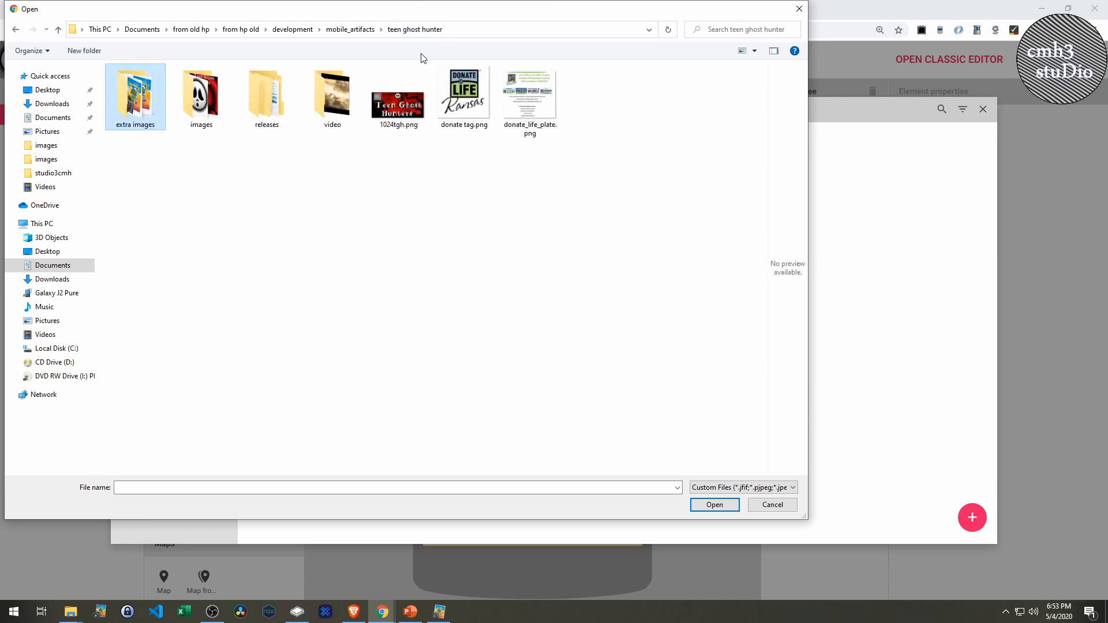
# Show all file types and upload My Movie.wmv from the teen ghost hunter video folder on the computer
pyautogui.click(732, 487)
pyautogui.click(730, 504)
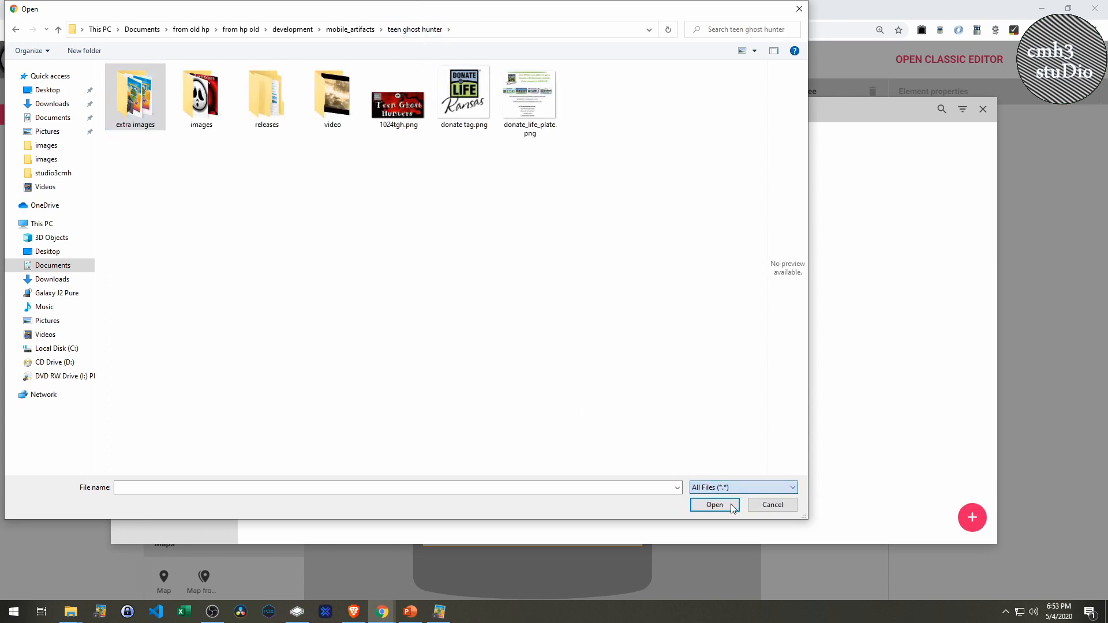
pyautogui.doubleClick(329, 99)
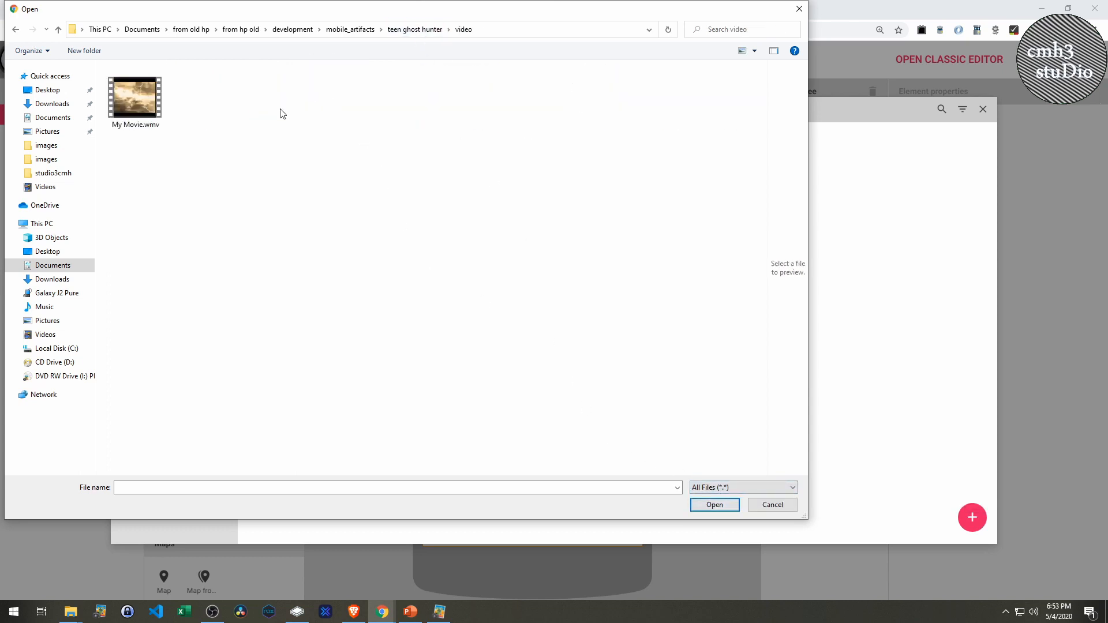
pyautogui.moveTo(137, 96); pyautogui.dragTo(881, 313)
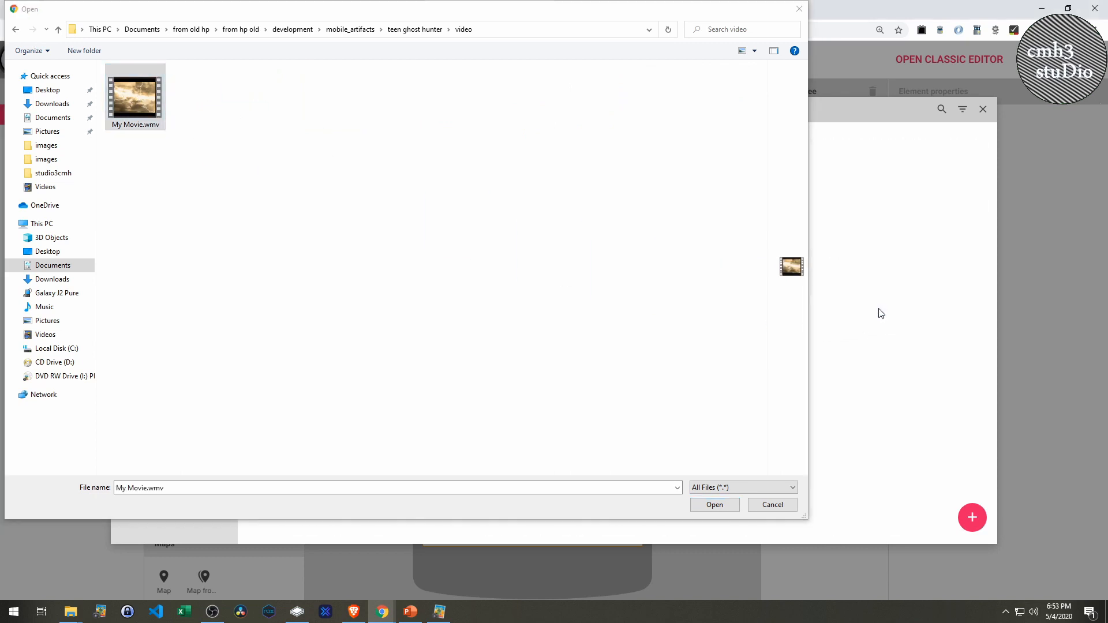
pyautogui.click(796, 13)
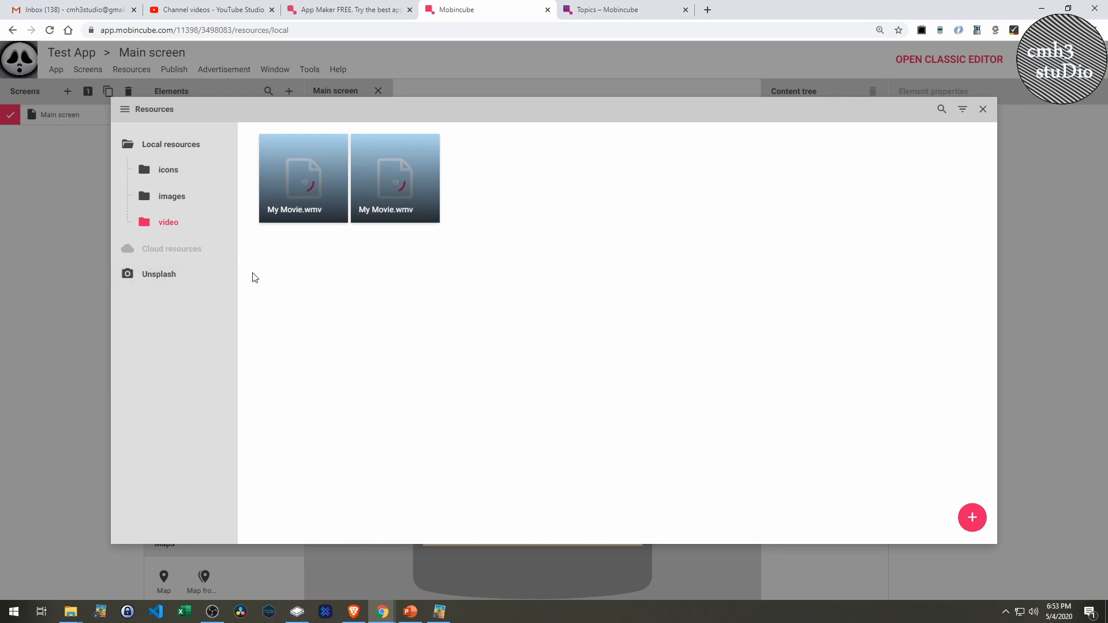
# Open the Unsplash image library and search it for cars
pyautogui.click(165, 281)
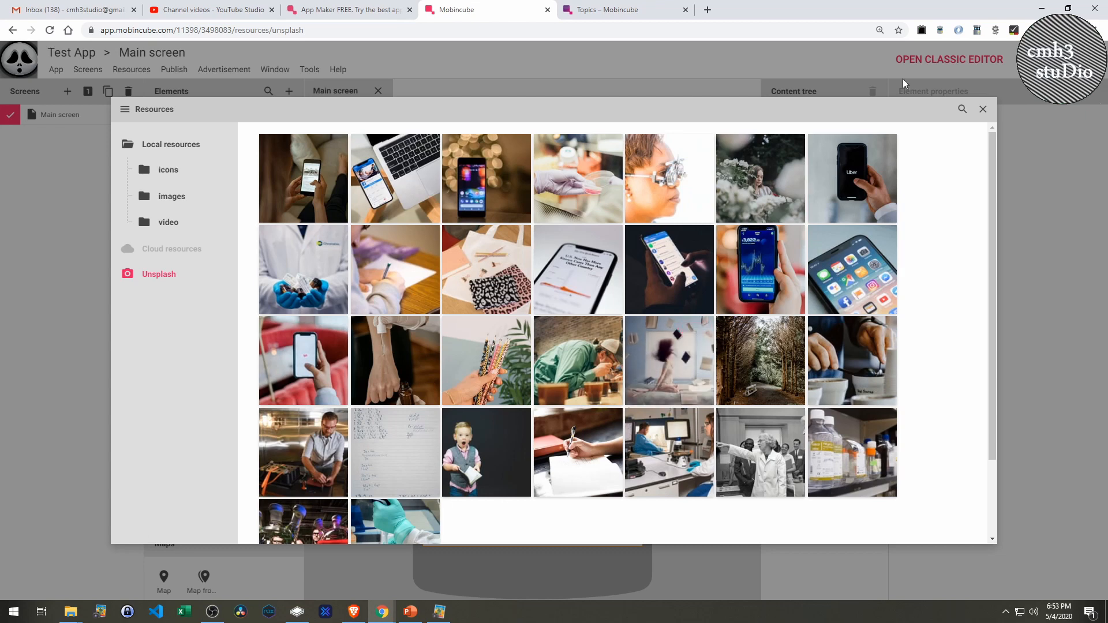
pyautogui.click(962, 109)
pyautogui.press('Return')
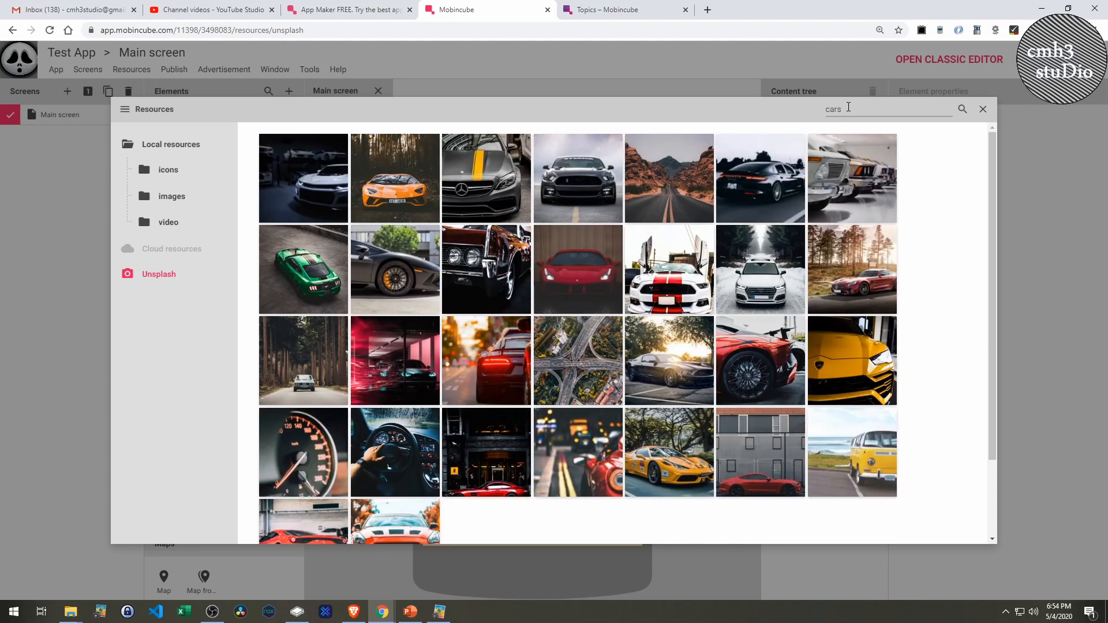
# Search Unsplash for scary and add the black-and-white photo of a hand against a window to the local resources
pyautogui.click(848, 108)
pyautogui.write('scary')
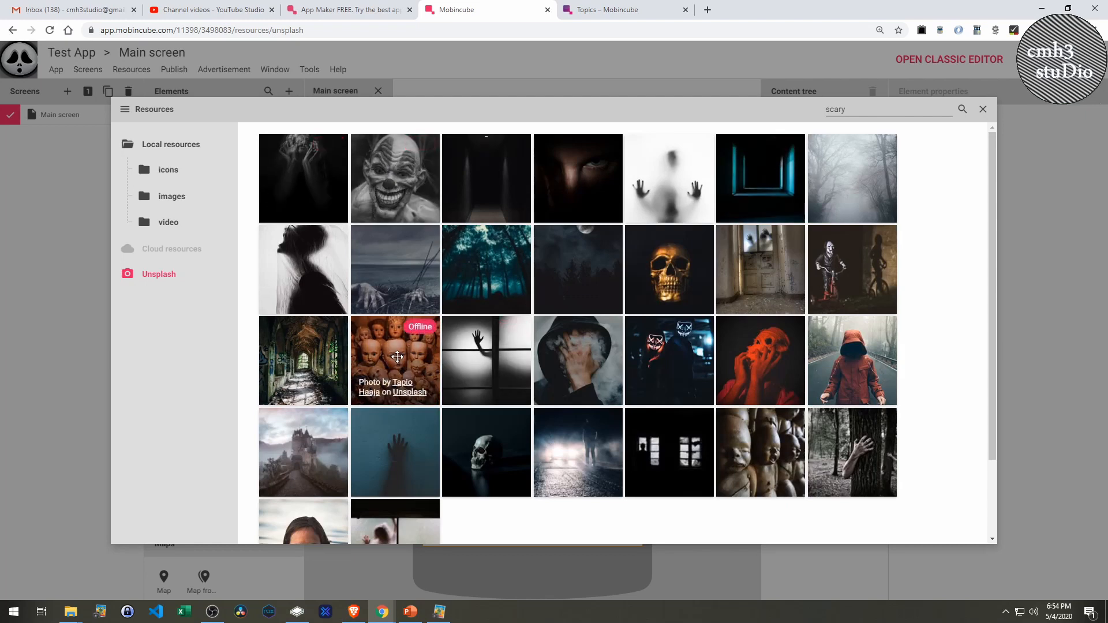
pyautogui.scroll(-1, 631, 380)
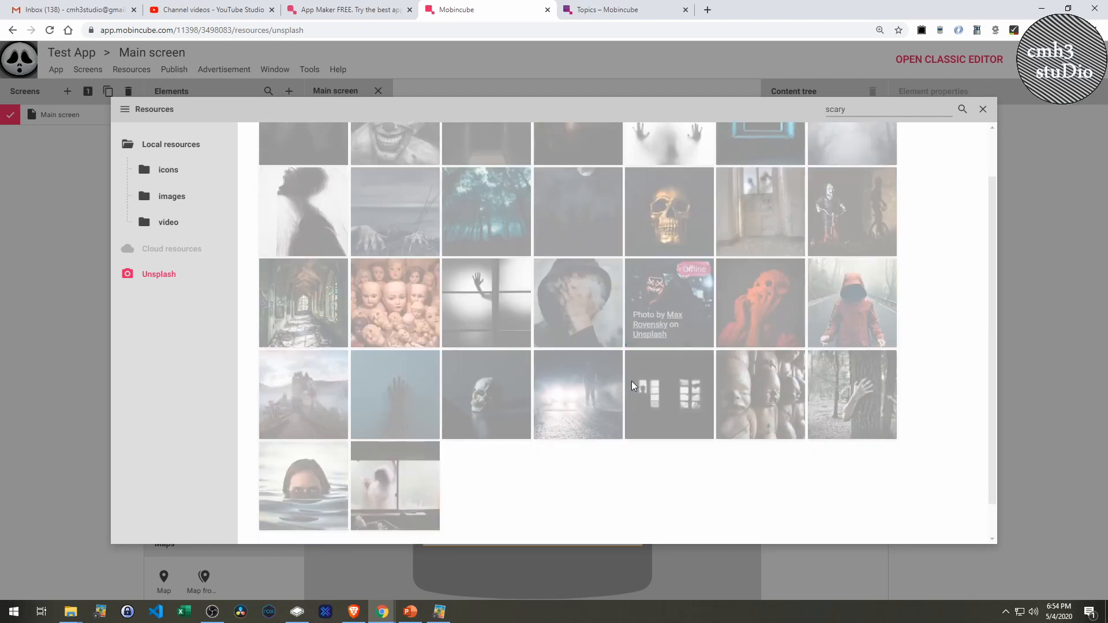
pyautogui.scroll(-3, 757, 402)
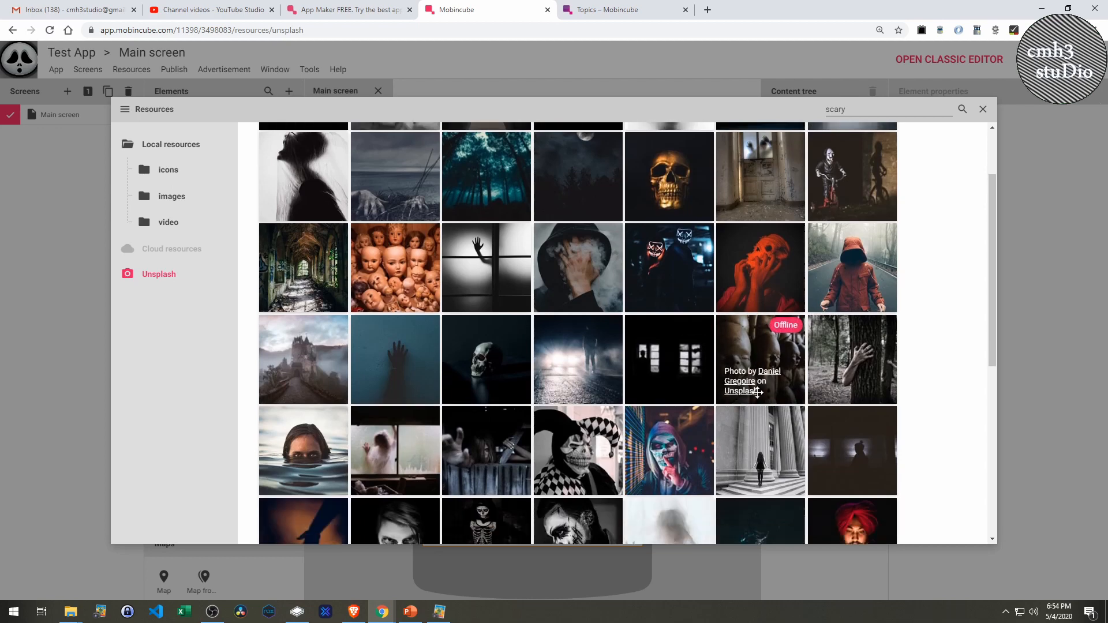
pyautogui.scroll(-1, 666, 439)
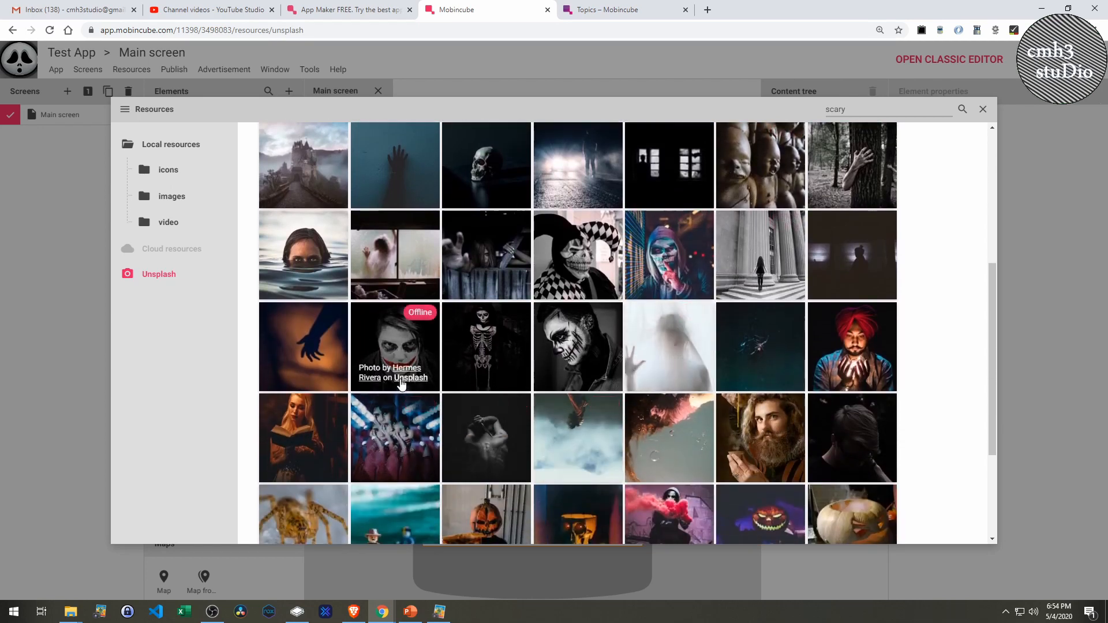
pyautogui.scroll(2, 407, 385)
pyautogui.scroll(2, 408, 385)
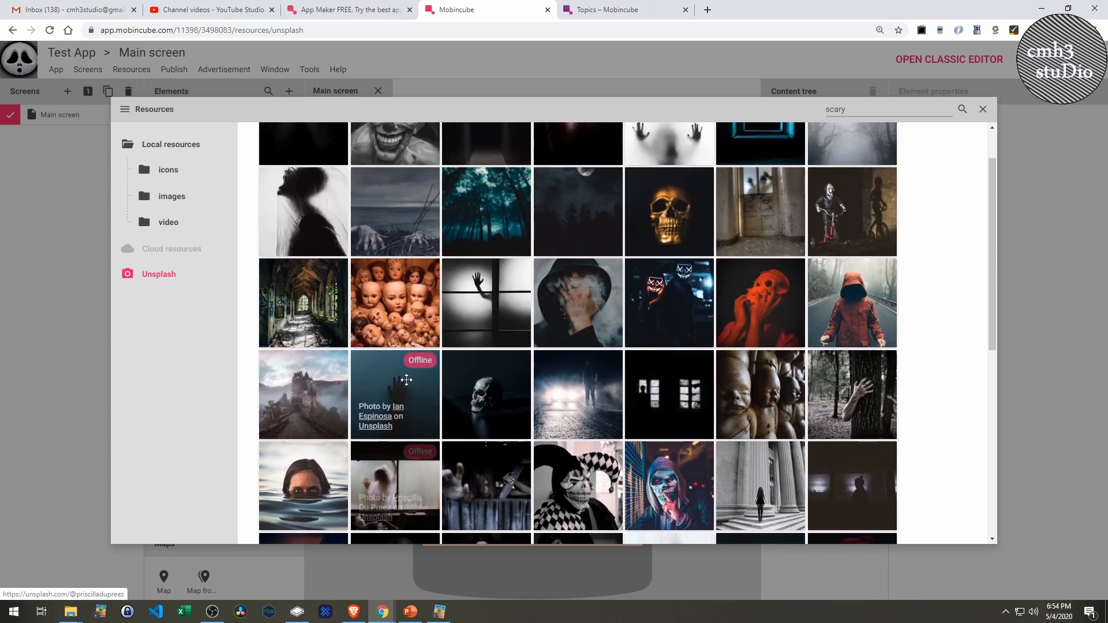
pyautogui.click(482, 287)
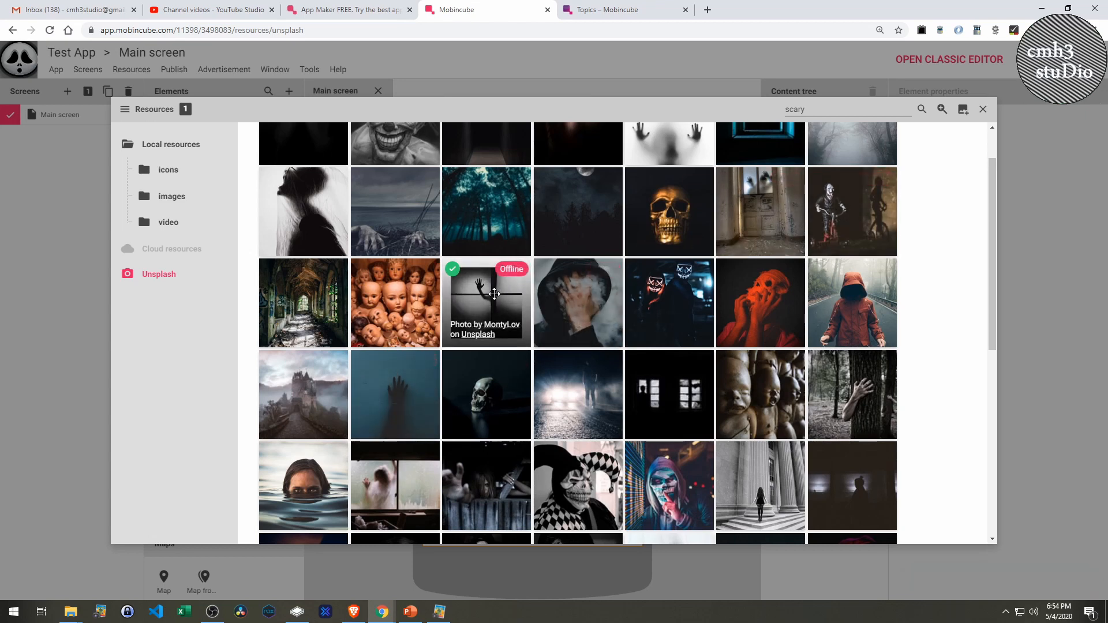
pyautogui.click(962, 109)
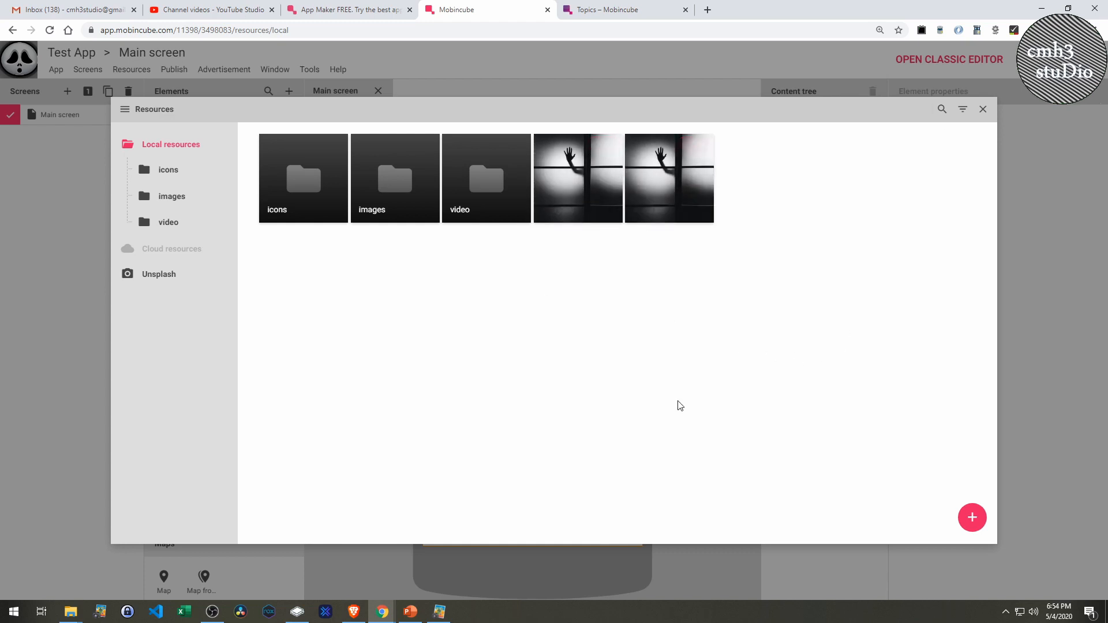
# Reopen the resources, move the hand-and-window photo into the images folder, and close the resource manager
pyautogui.click(982, 110)
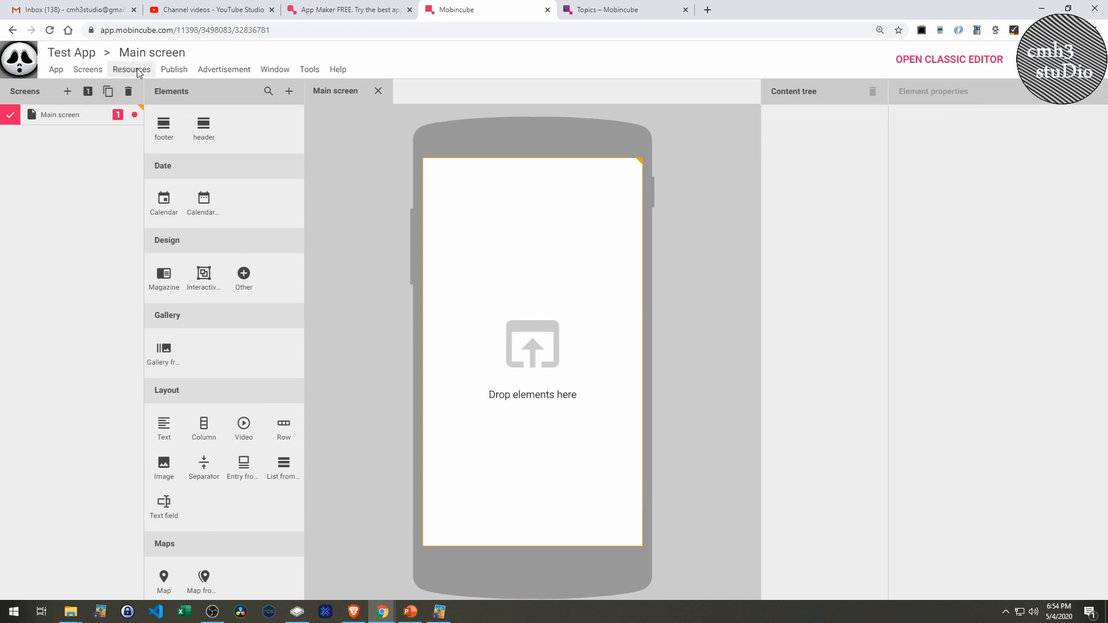
pyautogui.click(132, 69)
pyautogui.click(144, 83)
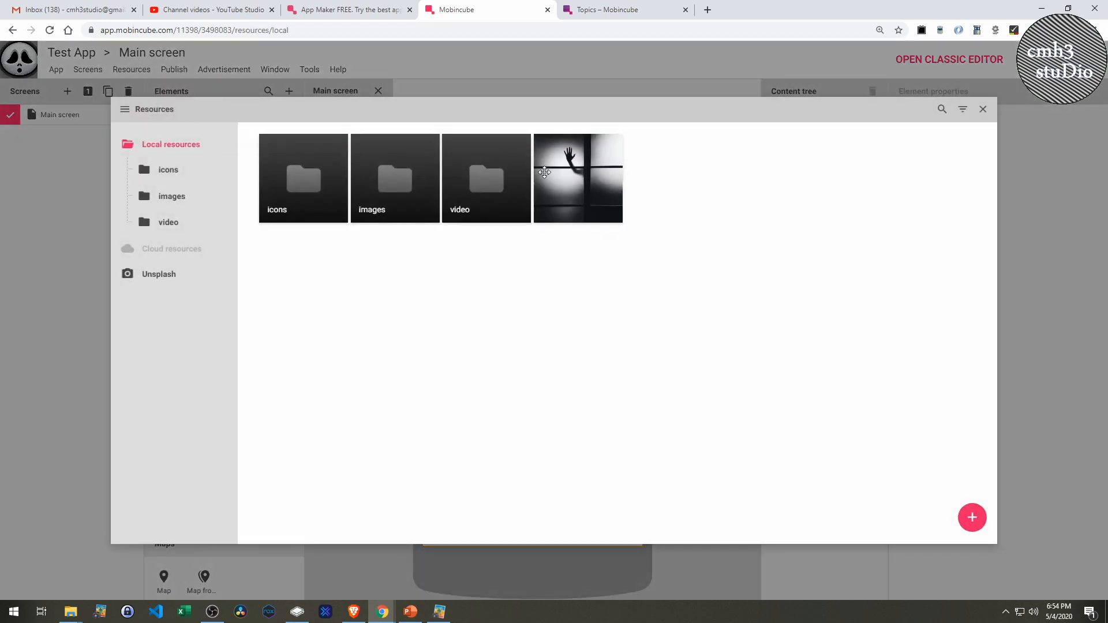
pyautogui.moveTo(562, 175); pyautogui.dragTo(400, 198)
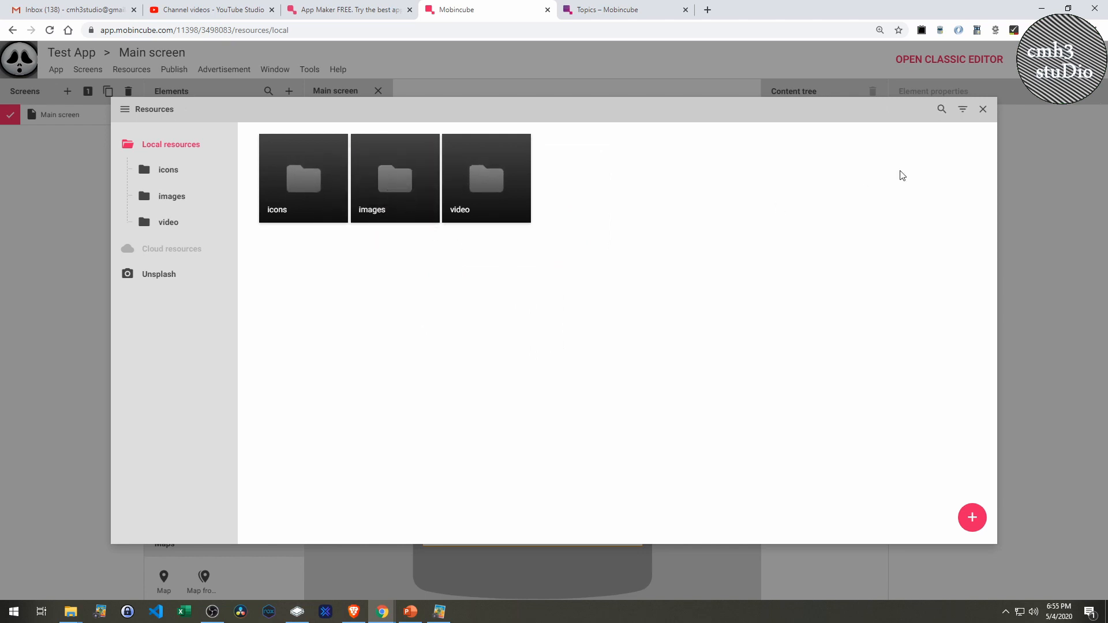
pyautogui.click(983, 110)
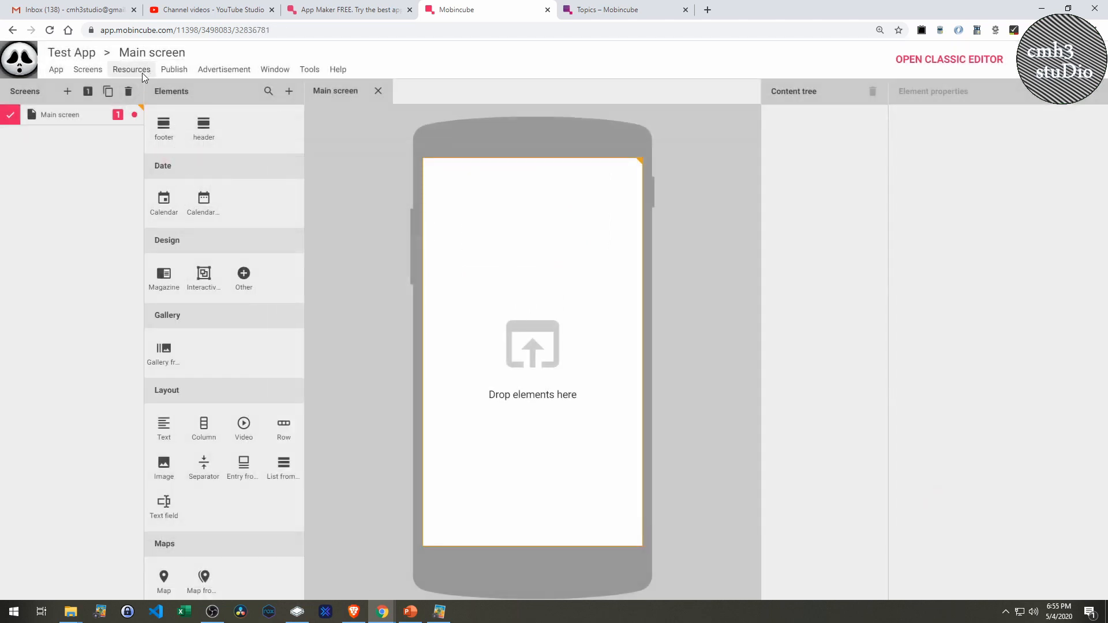
# Review the app's publishing options, including the demo choices for Android and iOS devices
pyautogui.click(143, 76)
pyautogui.click(178, 70)
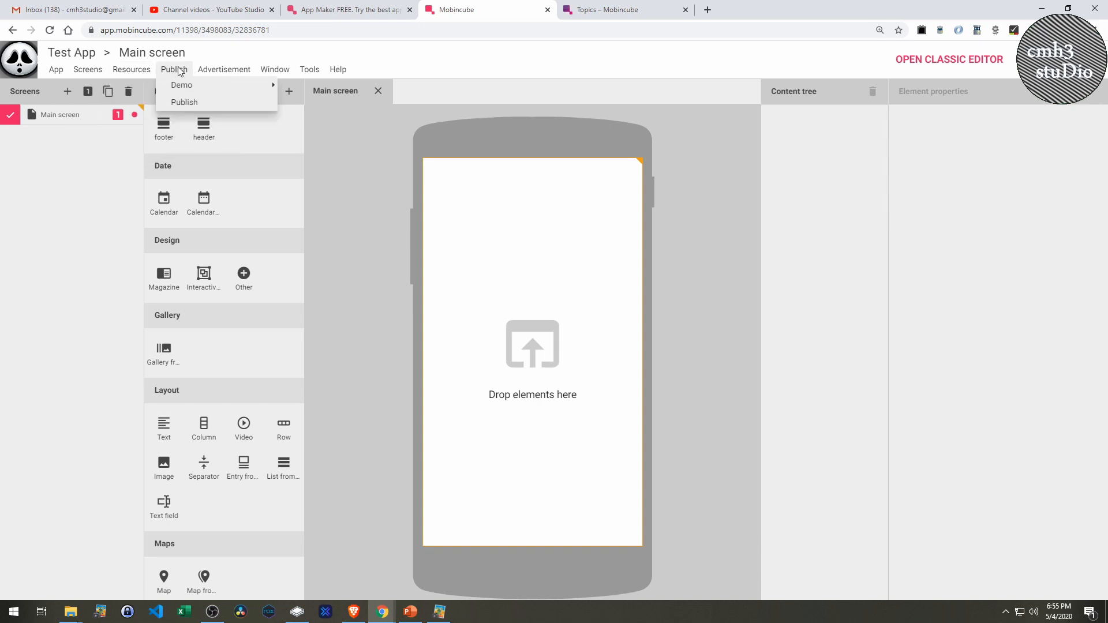
pyautogui.moveTo(206, 92)
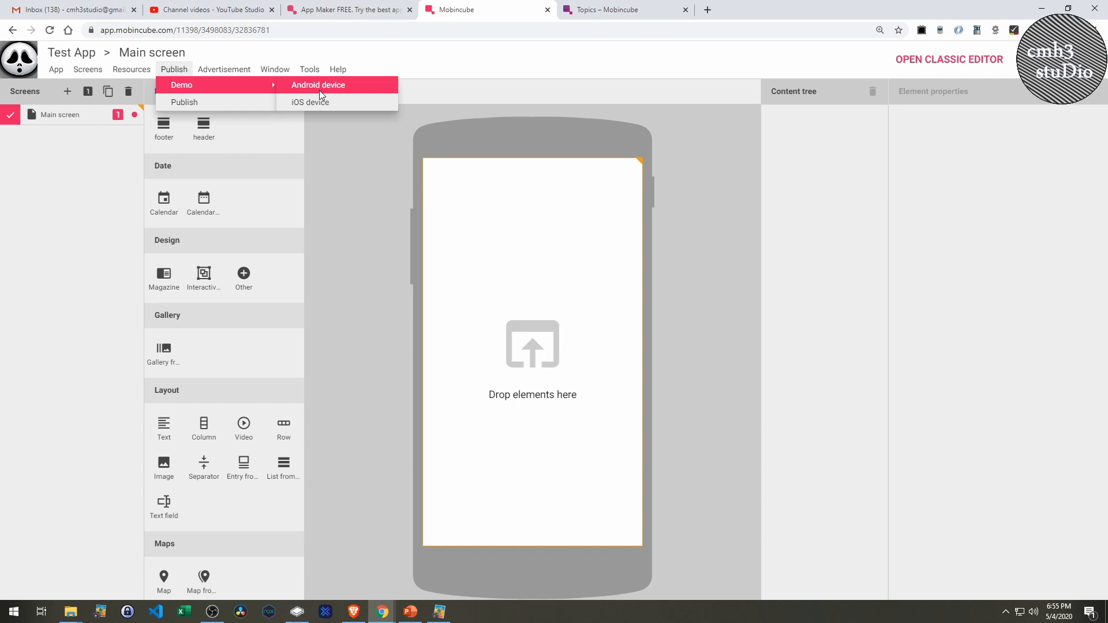
# Review the ad display option and available ad networks, and open the advertisement configuration, accepting the monetization notice
pyautogui.moveTo(224, 70)
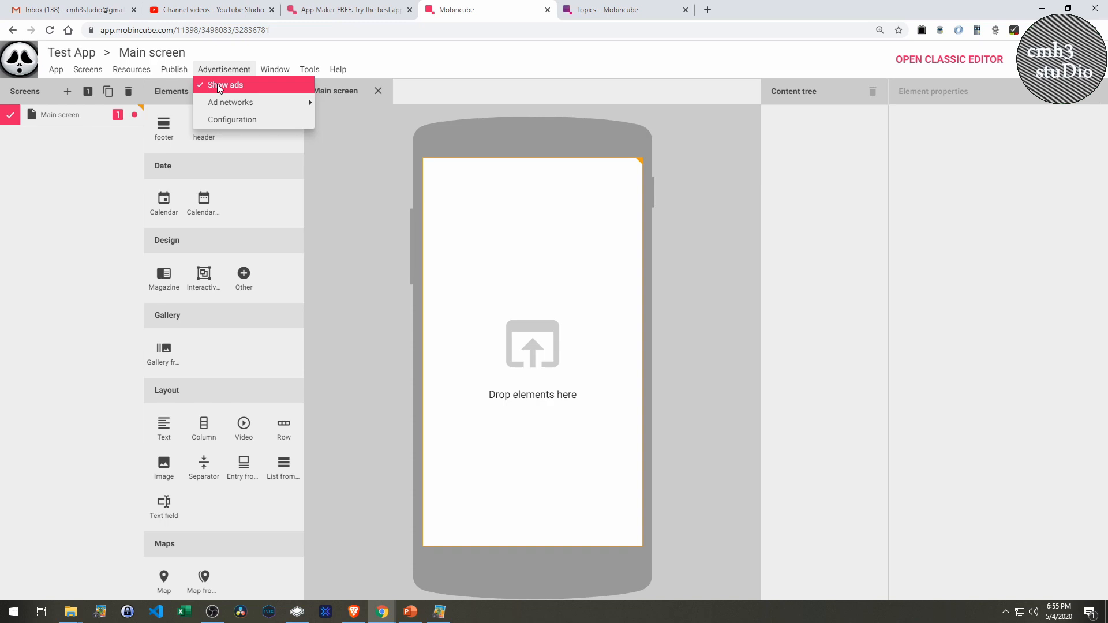
pyautogui.click(218, 86)
pyautogui.moveTo(225, 99)
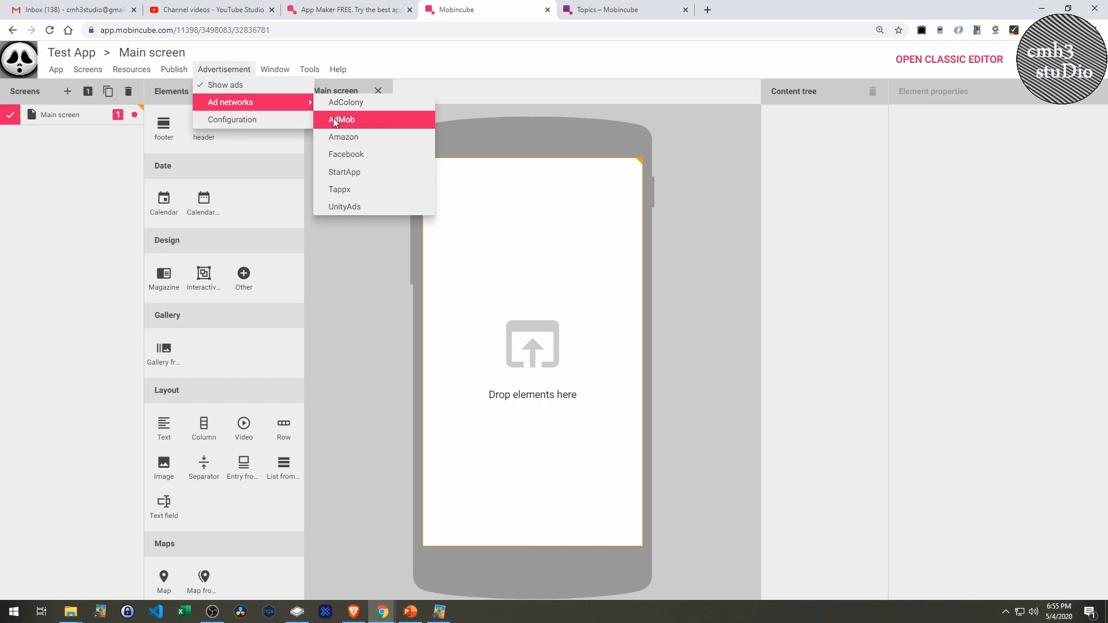
pyautogui.click(261, 119)
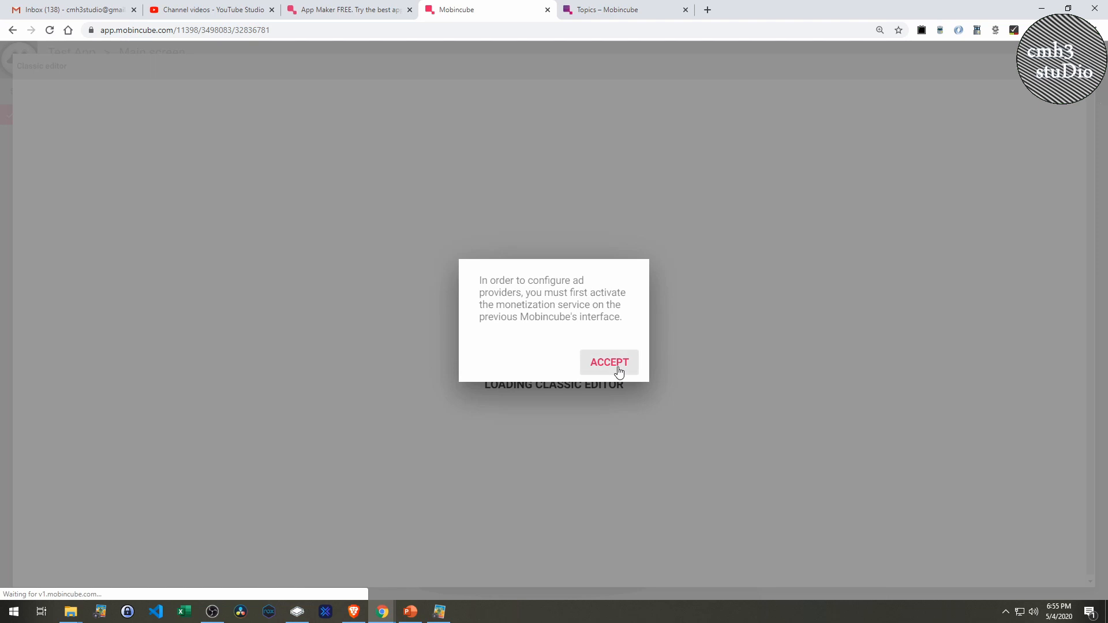
pyautogui.click(609, 362)
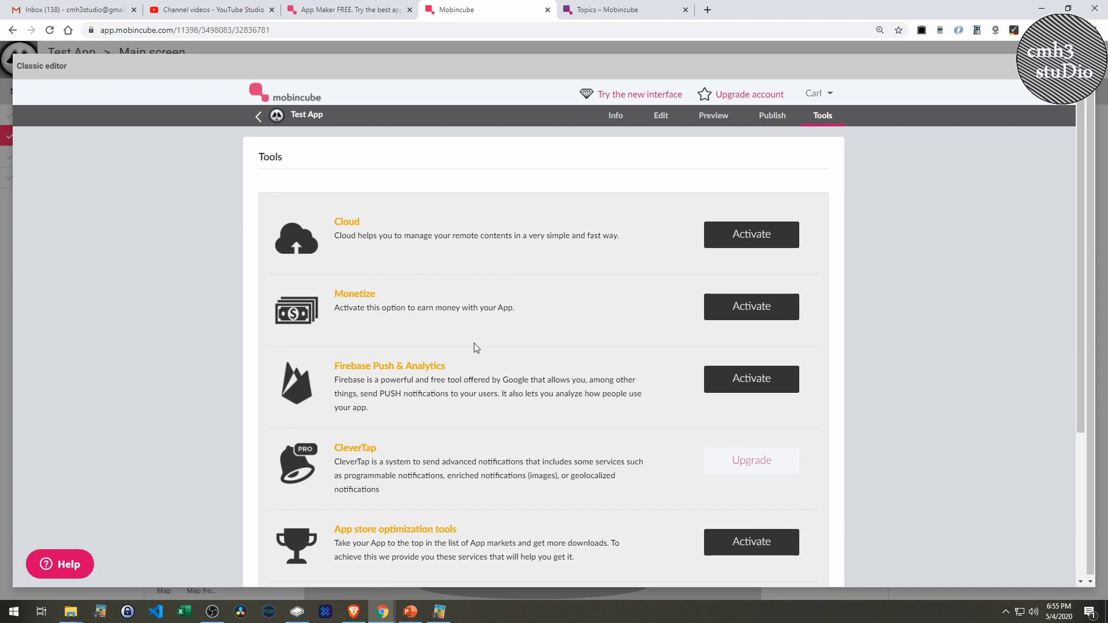
# Activate Monetize for the app and review the frequency settings for interstitials, pre-roll videos and native ads
pyautogui.click(756, 311)
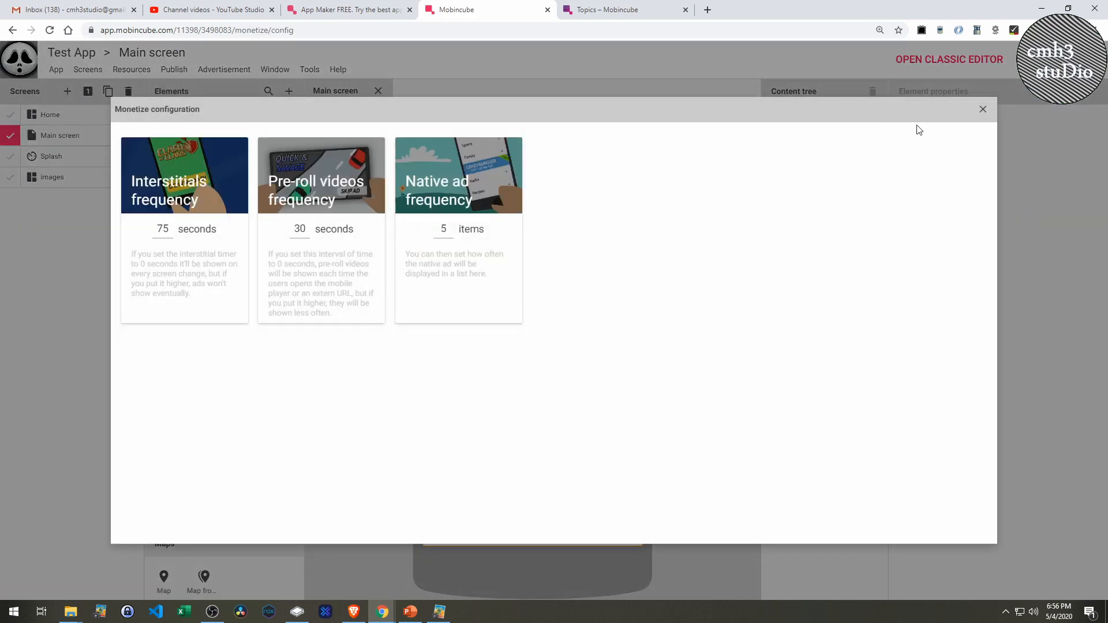
pyautogui.click(982, 110)
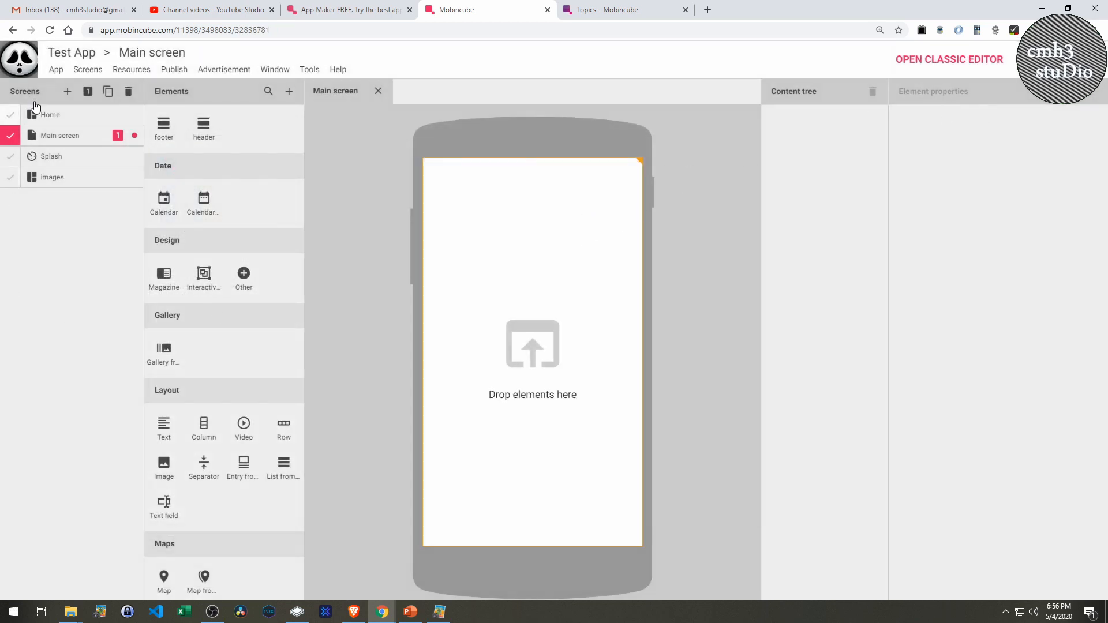
pyautogui.click(224, 70)
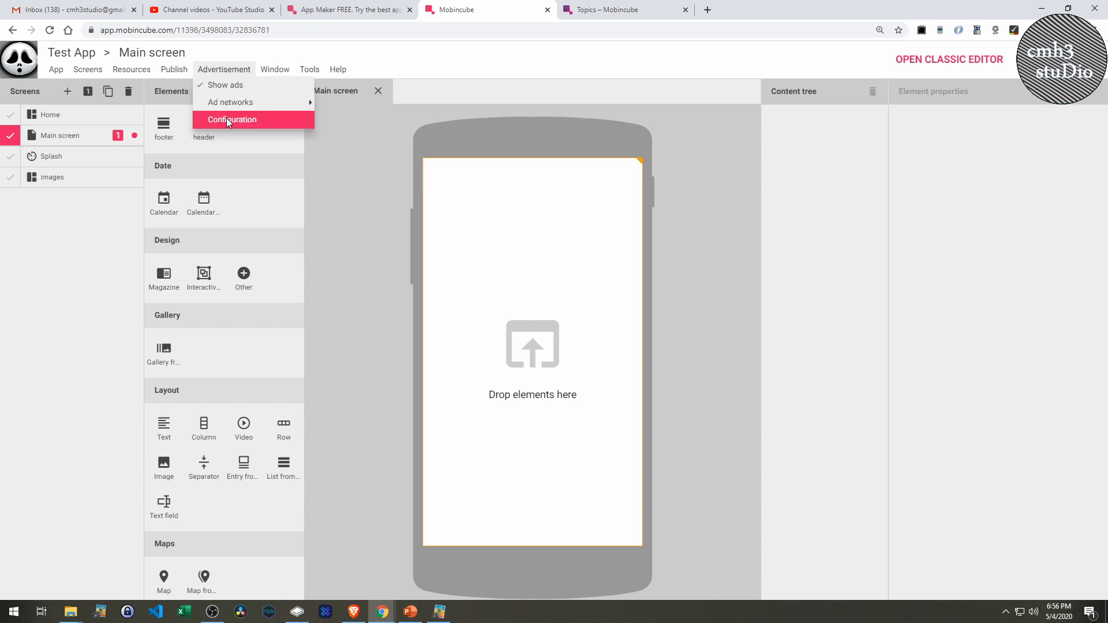
pyautogui.click(234, 114)
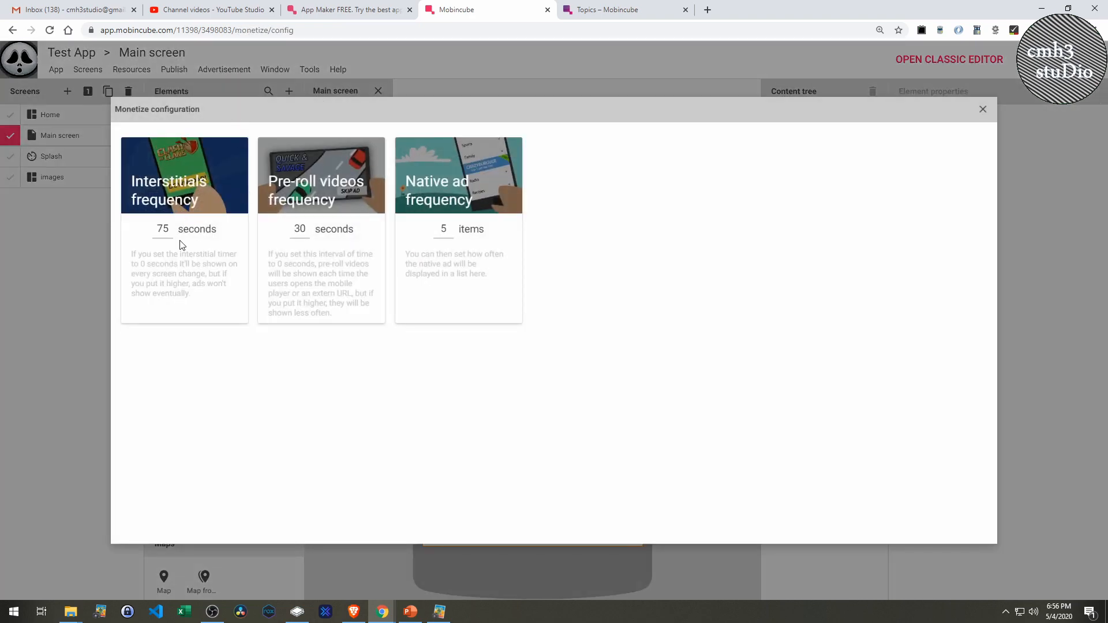
pyautogui.click(162, 229)
pyautogui.click(982, 109)
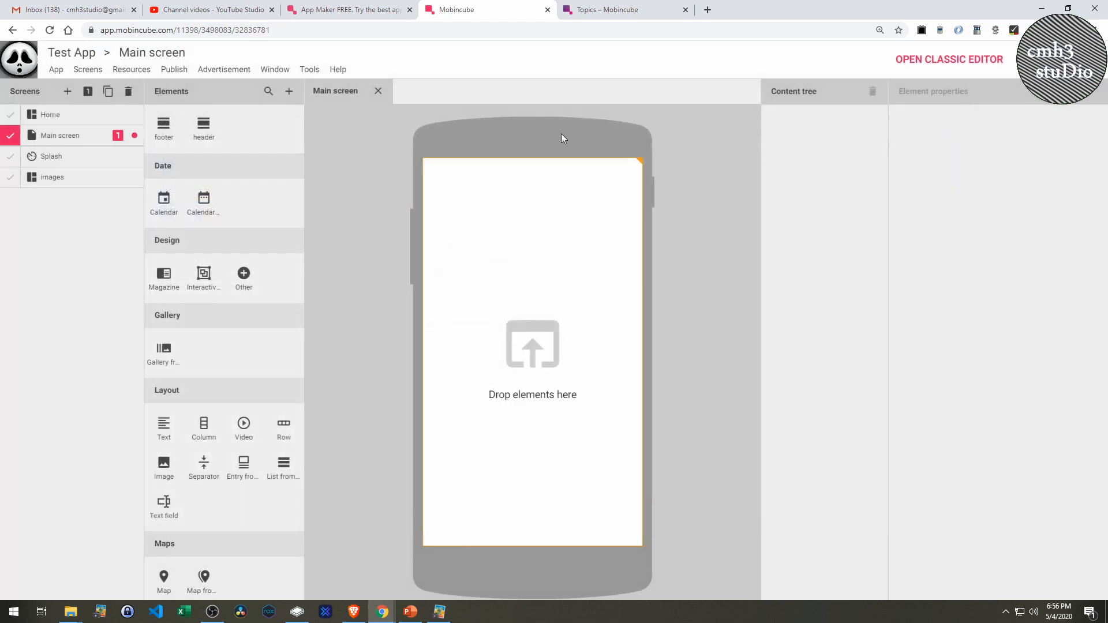
# Hide and restore the content tree, element properties, elements and screens panels one after another
pyautogui.click(215, 71)
pyautogui.click(275, 69)
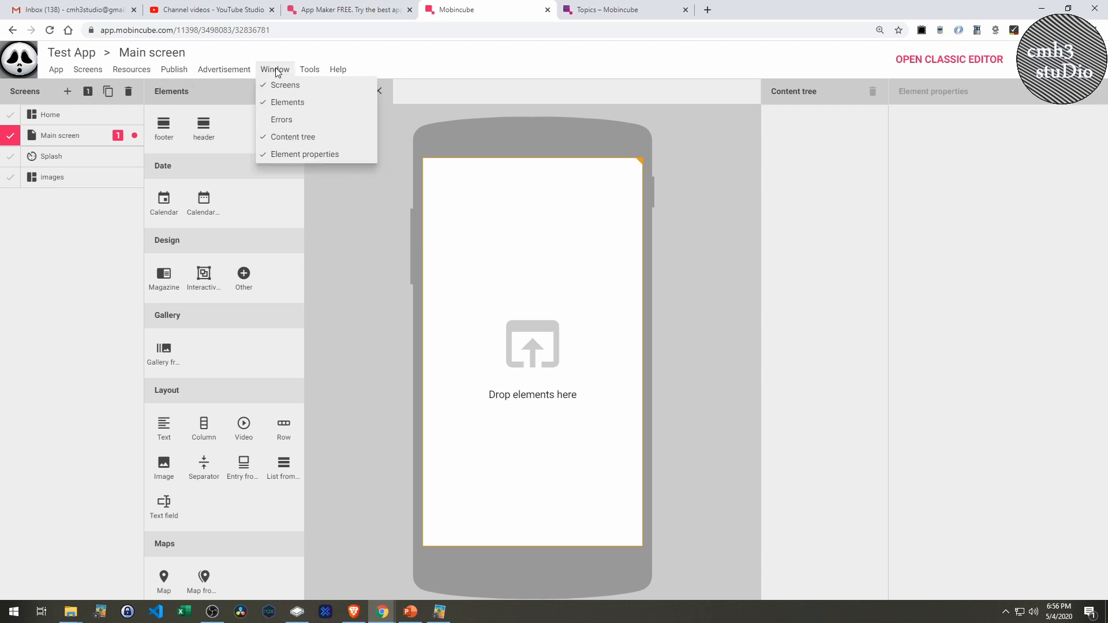
pyautogui.click(291, 143)
pyautogui.click(291, 142)
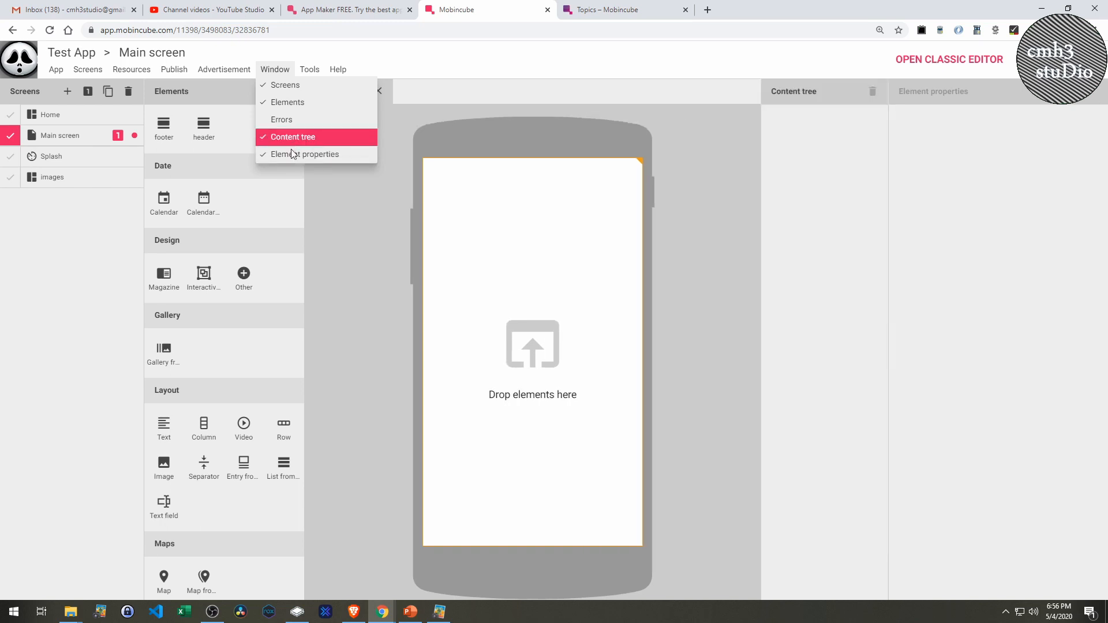
pyautogui.click(292, 156)
pyautogui.click(292, 155)
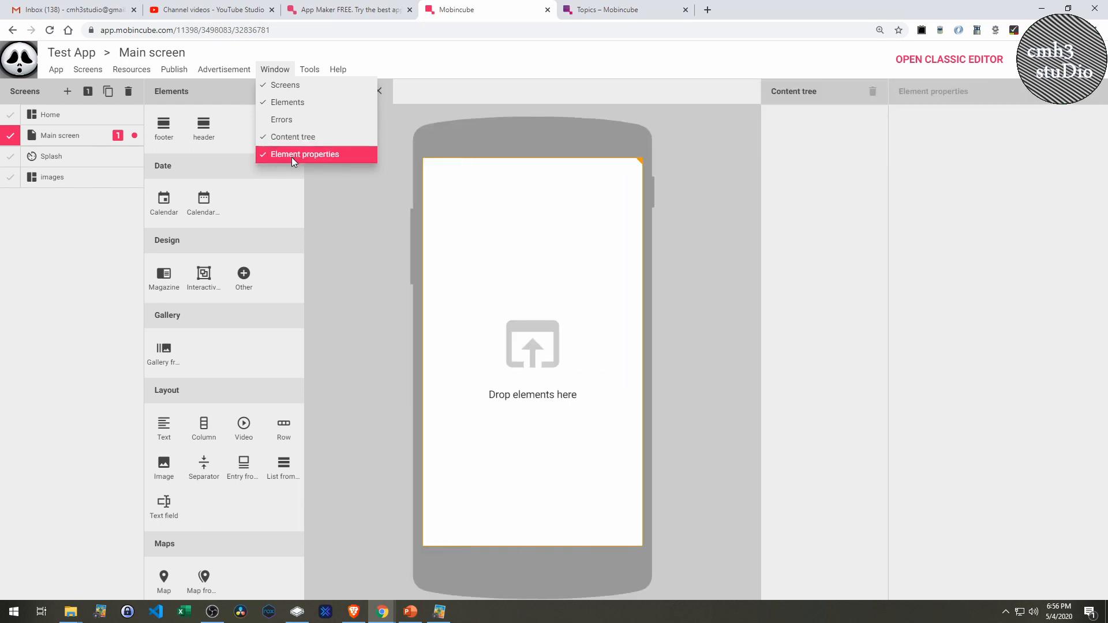
pyautogui.click(292, 104)
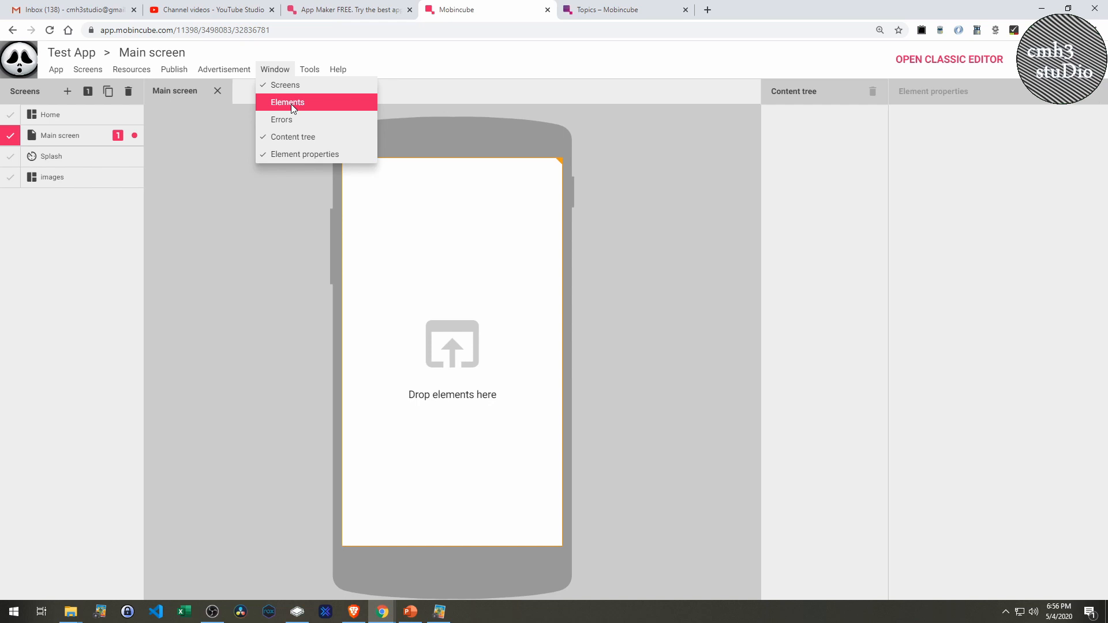
pyautogui.click(291, 103)
pyautogui.click(297, 160)
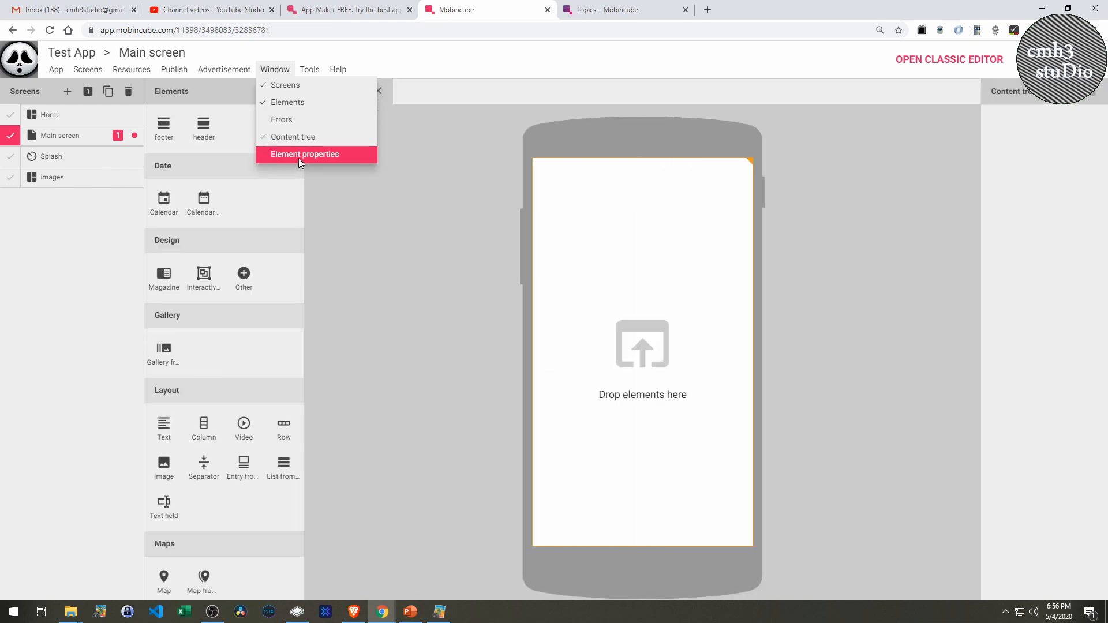
pyautogui.click(299, 158)
pyautogui.click(299, 159)
pyautogui.click(299, 158)
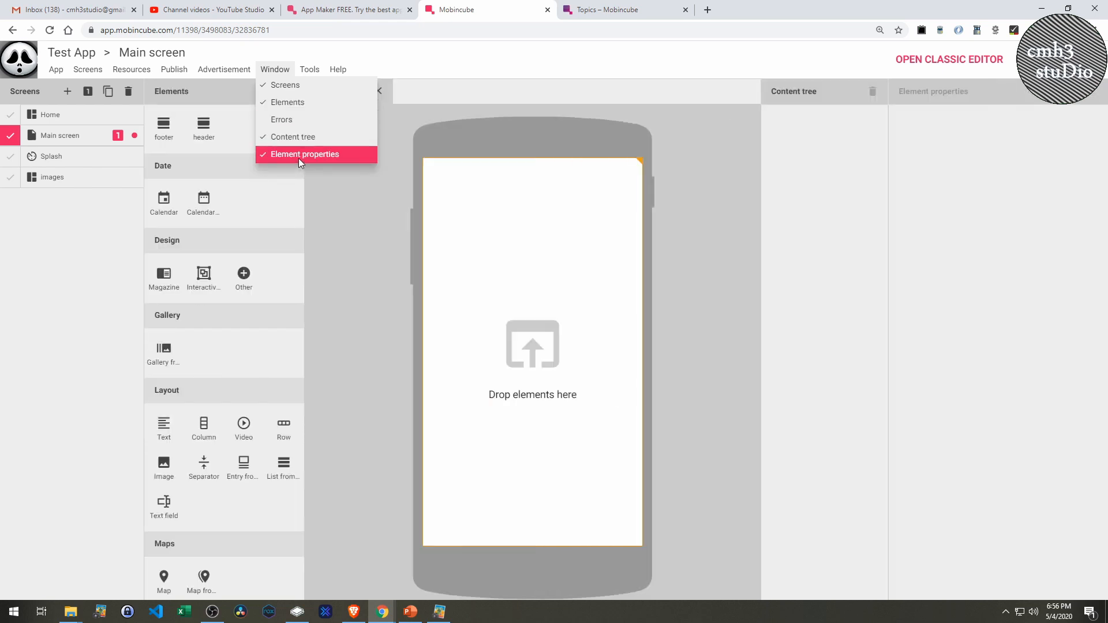
pyautogui.click(280, 87)
pyautogui.click(280, 87)
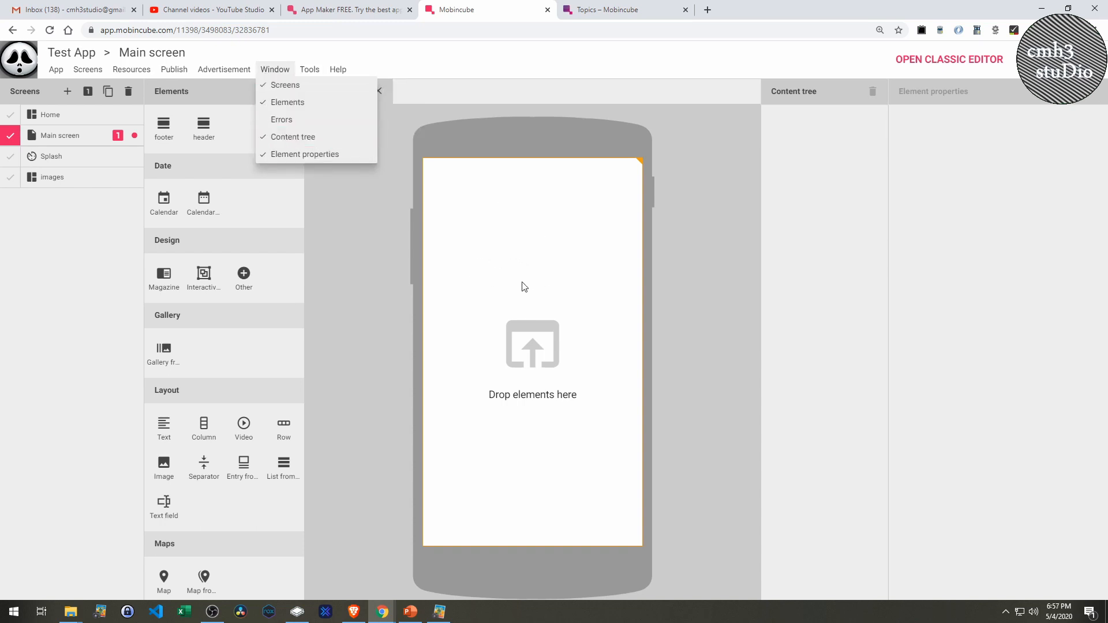
# Review the available ASO and media tools and the help options for support, tutorials and community
pyautogui.click(311, 71)
pyautogui.click(310, 71)
pyautogui.moveTo(314, 91)
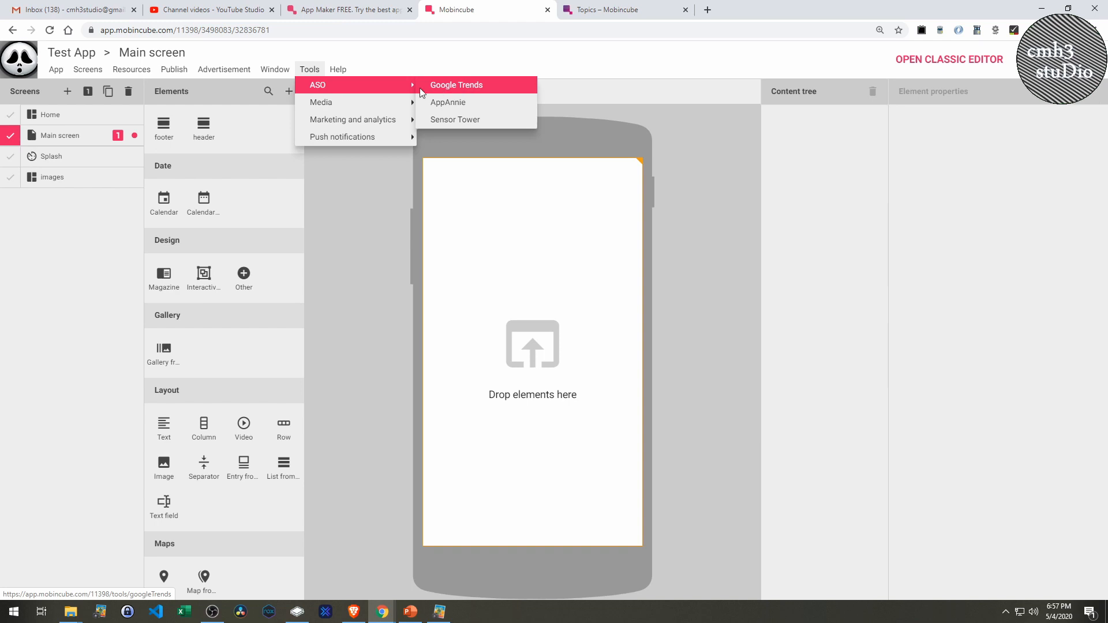
pyautogui.moveTo(394, 125)
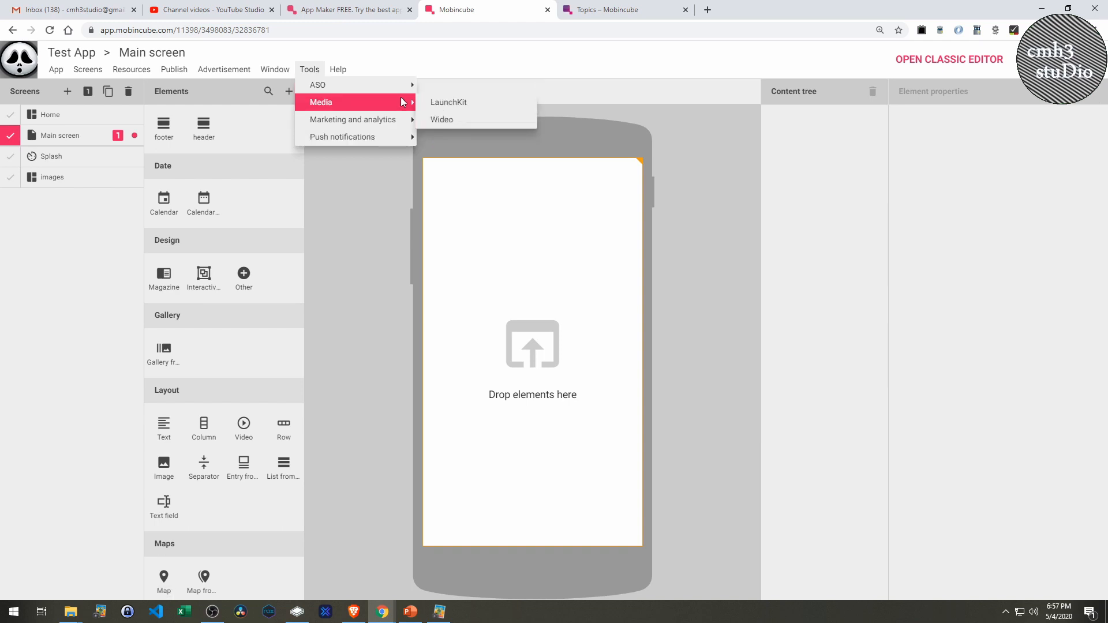
pyautogui.moveTo(404, 86)
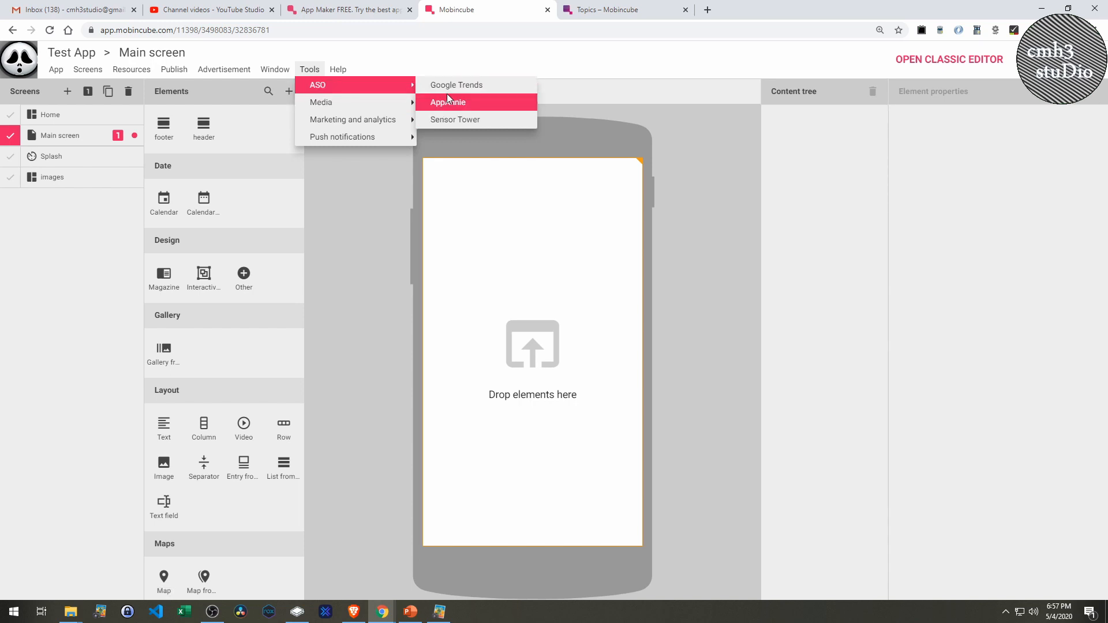
pyautogui.click(350, 72)
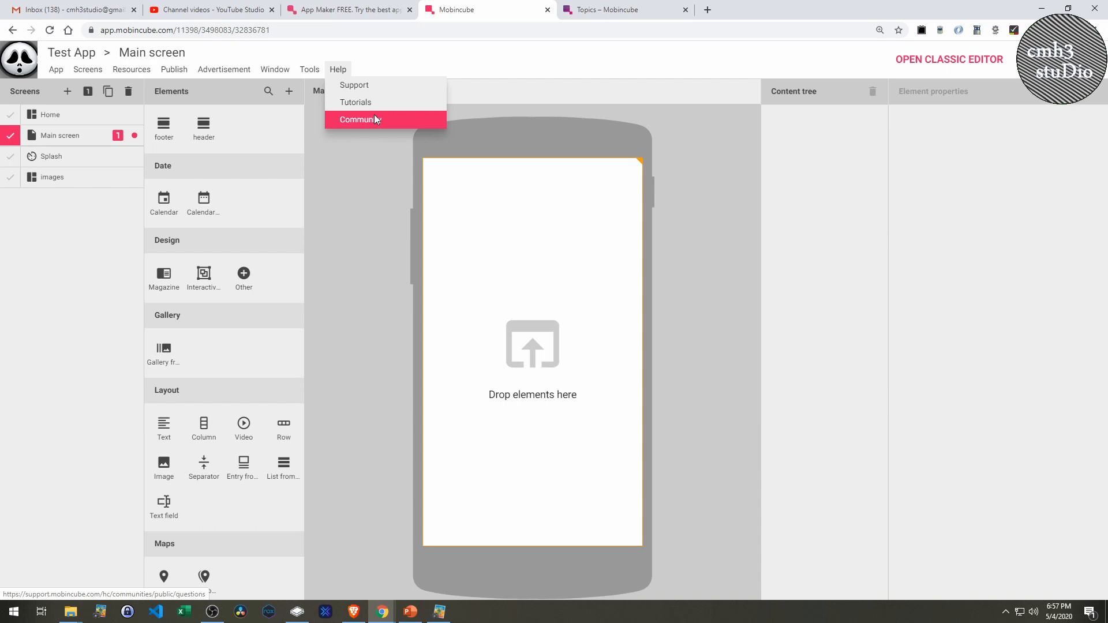
pyautogui.click(434, 60)
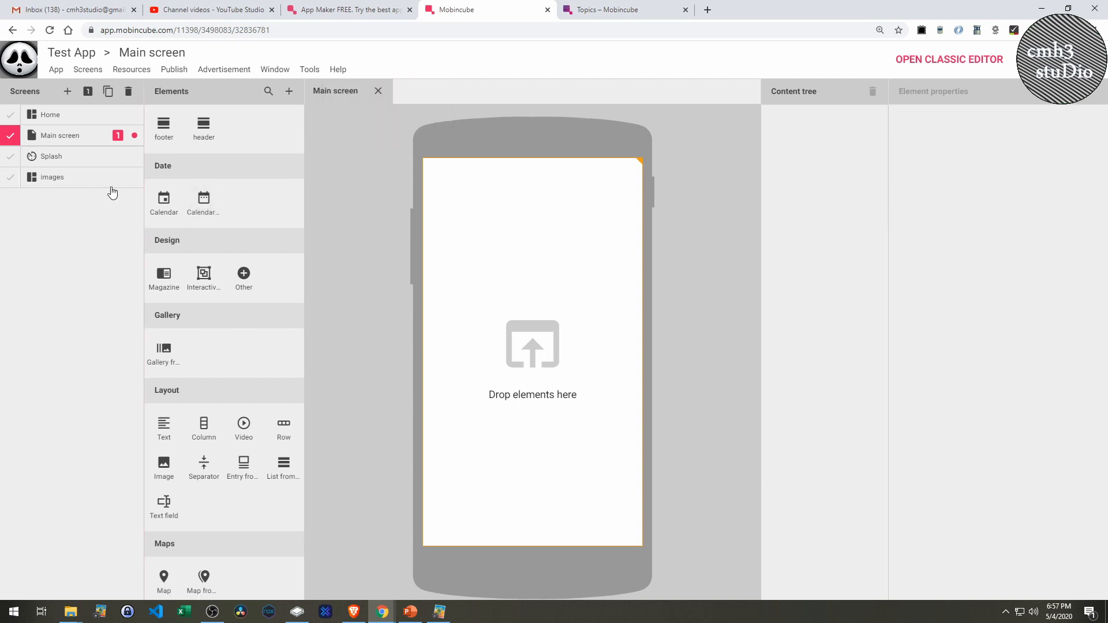
# Open the Home, Main screen and Splash screens in turn, and make Splash the app's first screen
pyautogui.click(49, 116)
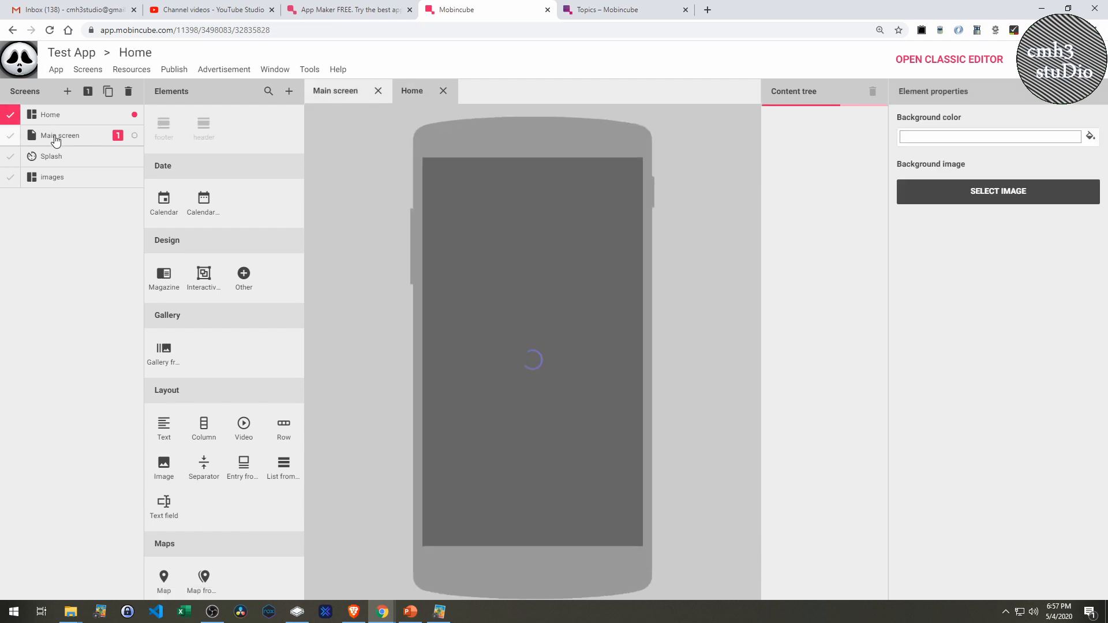
pyautogui.click(56, 138)
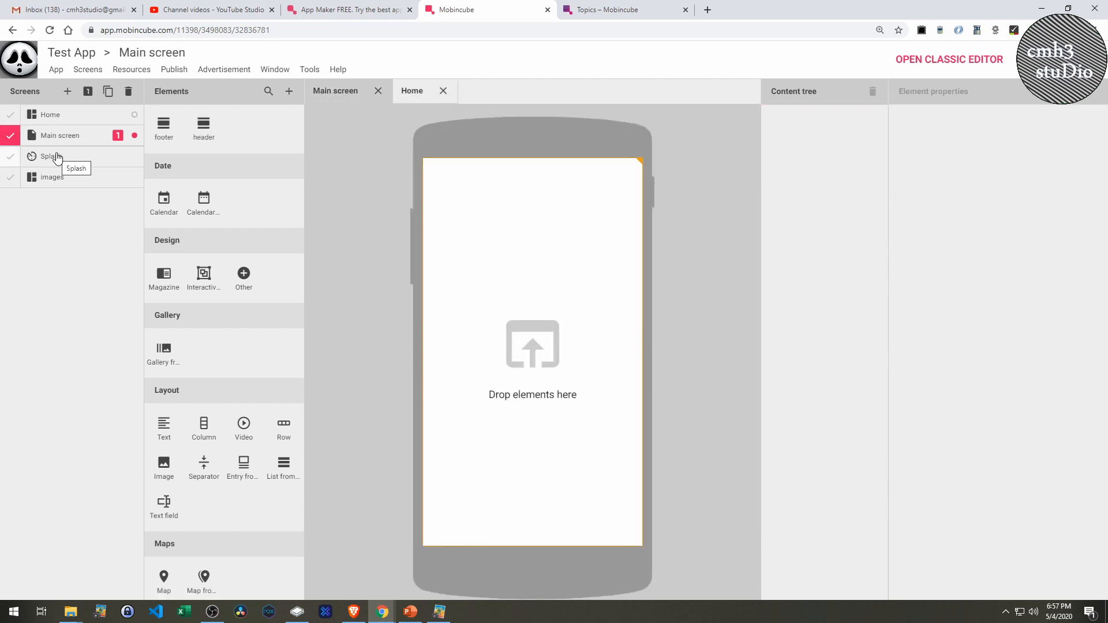
pyautogui.click(57, 156)
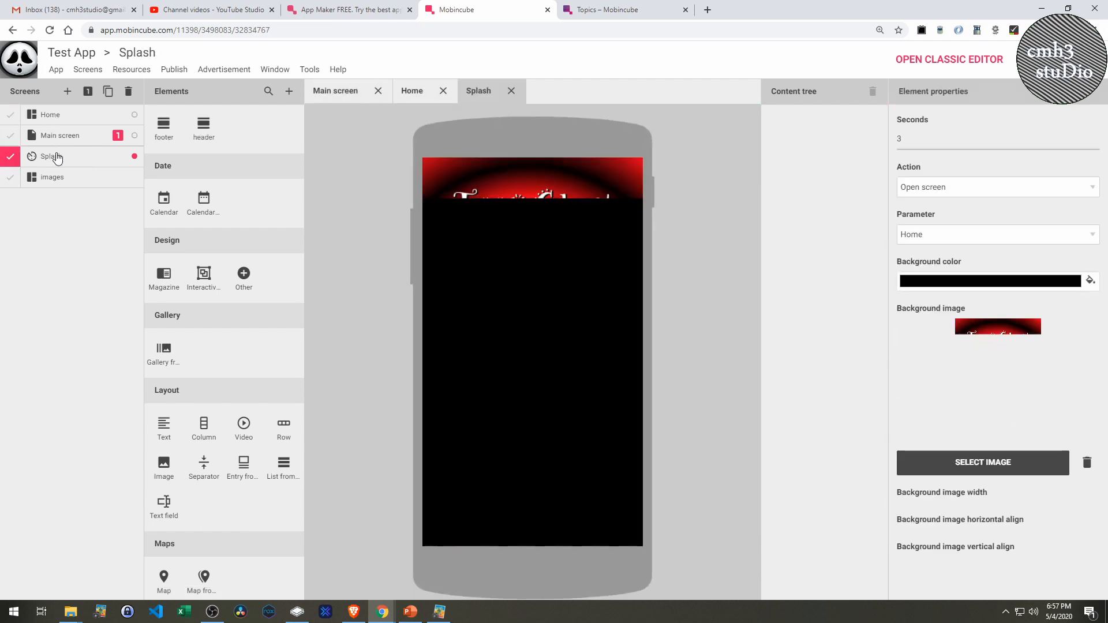
pyautogui.click(89, 93)
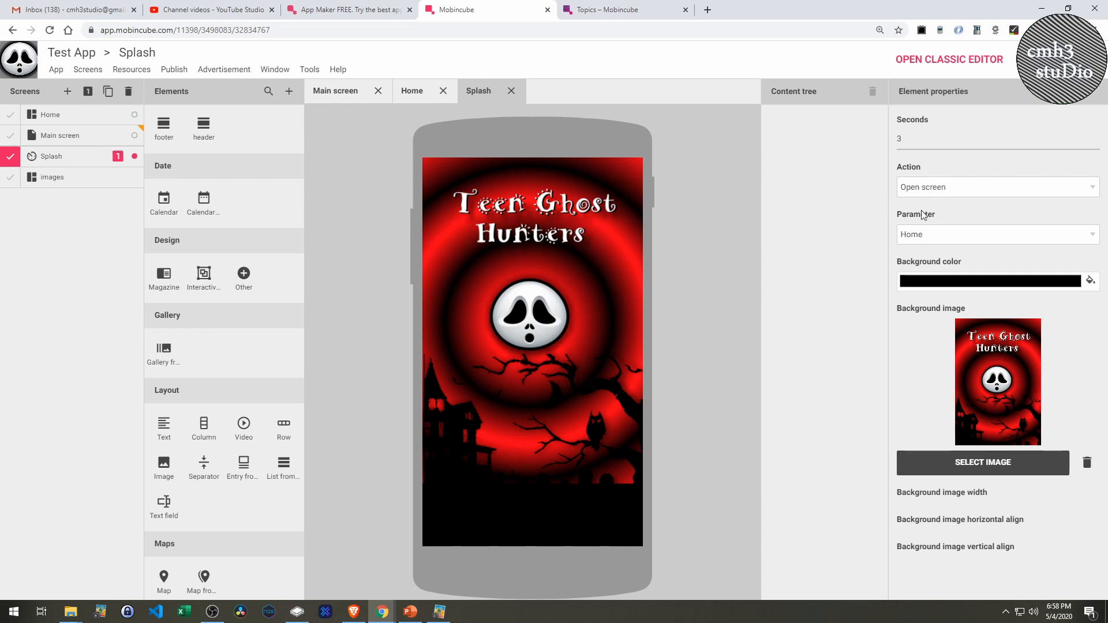
# Open the Home screen, look through the available elements, and delete that screen from the app
pyautogui.click(65, 118)
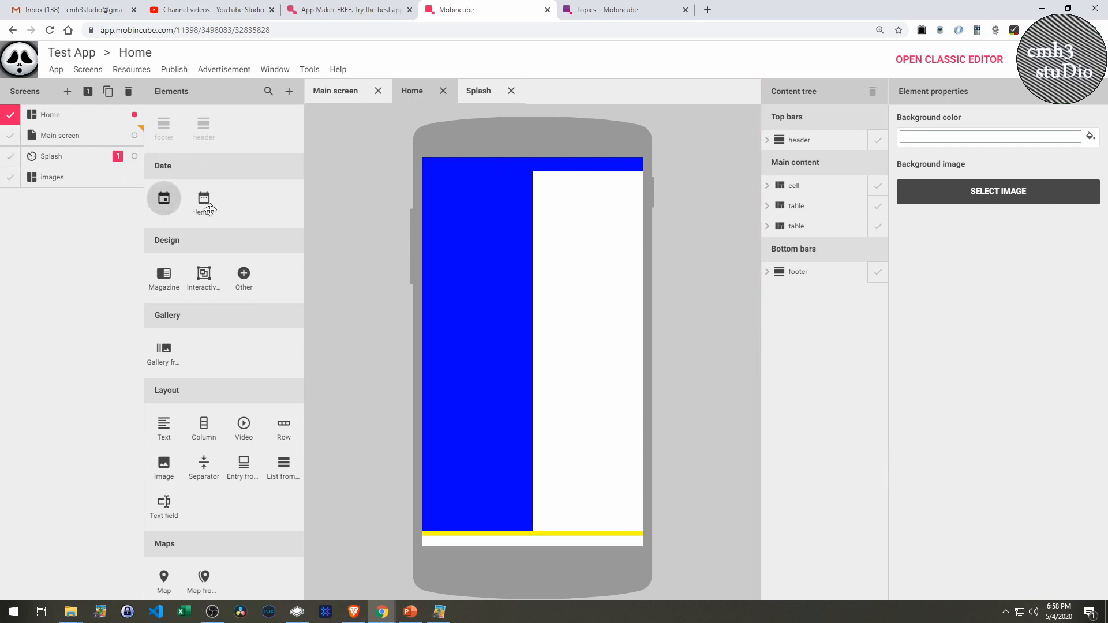
pyautogui.scroll(-3, 260, 247)
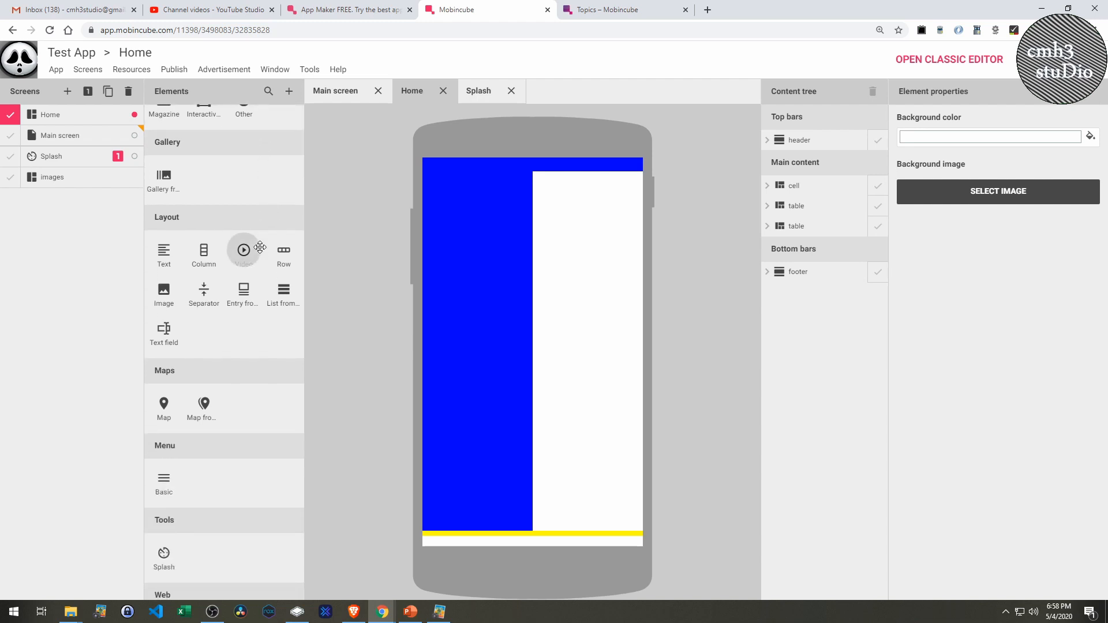
pyautogui.scroll(-1, 262, 247)
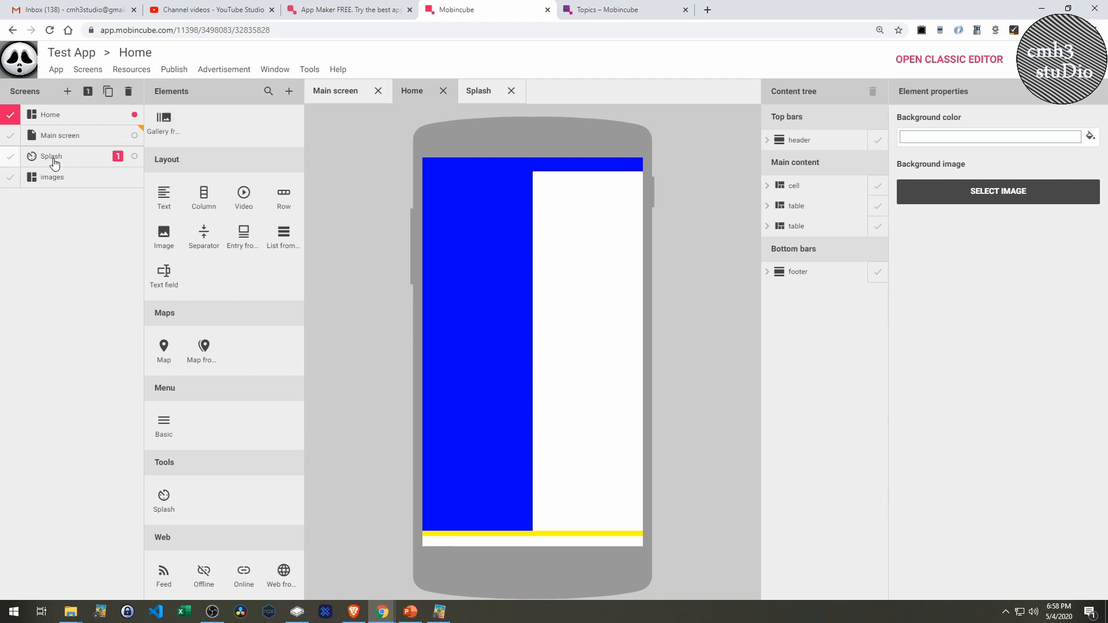
pyautogui.click(127, 92)
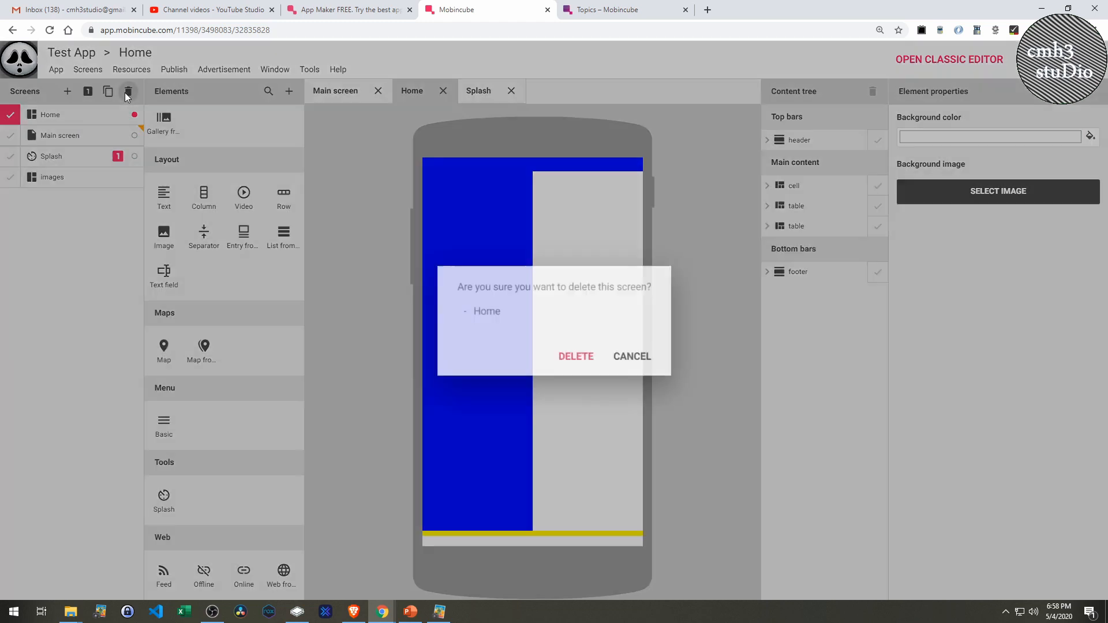
pyautogui.click(570, 353)
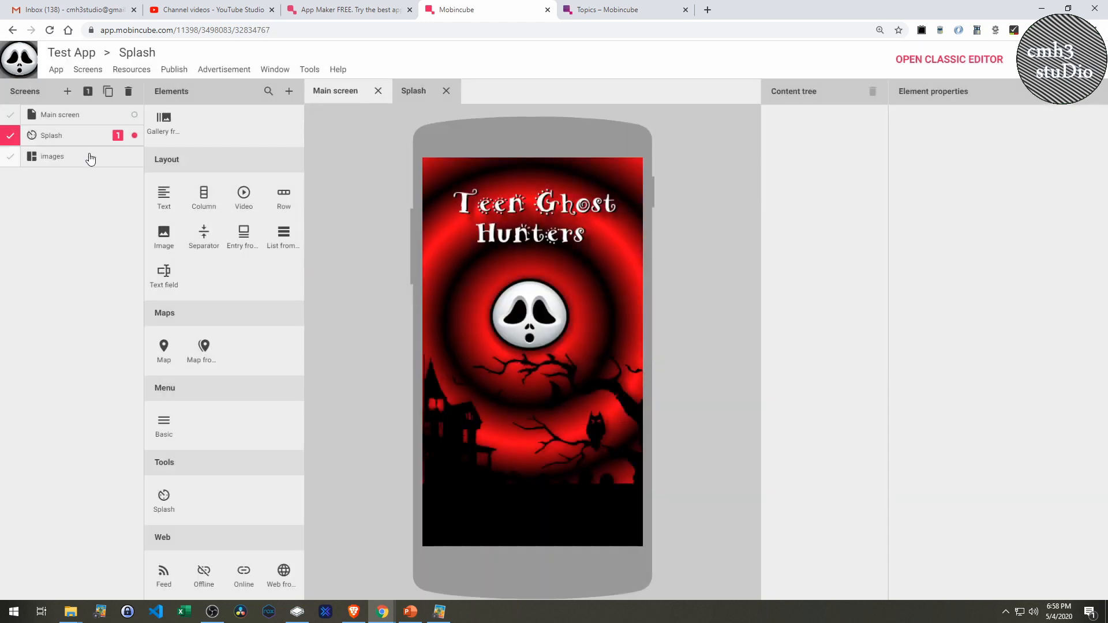
# Delete the images screen and the Main screen, keeping only the Splash screen
pyautogui.click(91, 158)
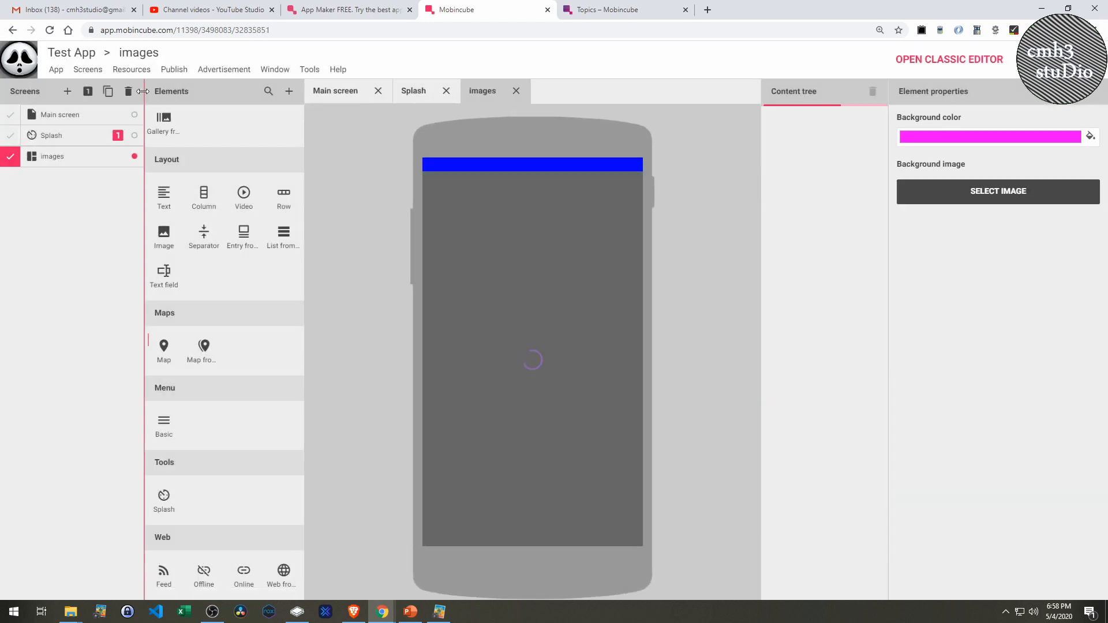
pyautogui.click(127, 92)
pyautogui.click(575, 361)
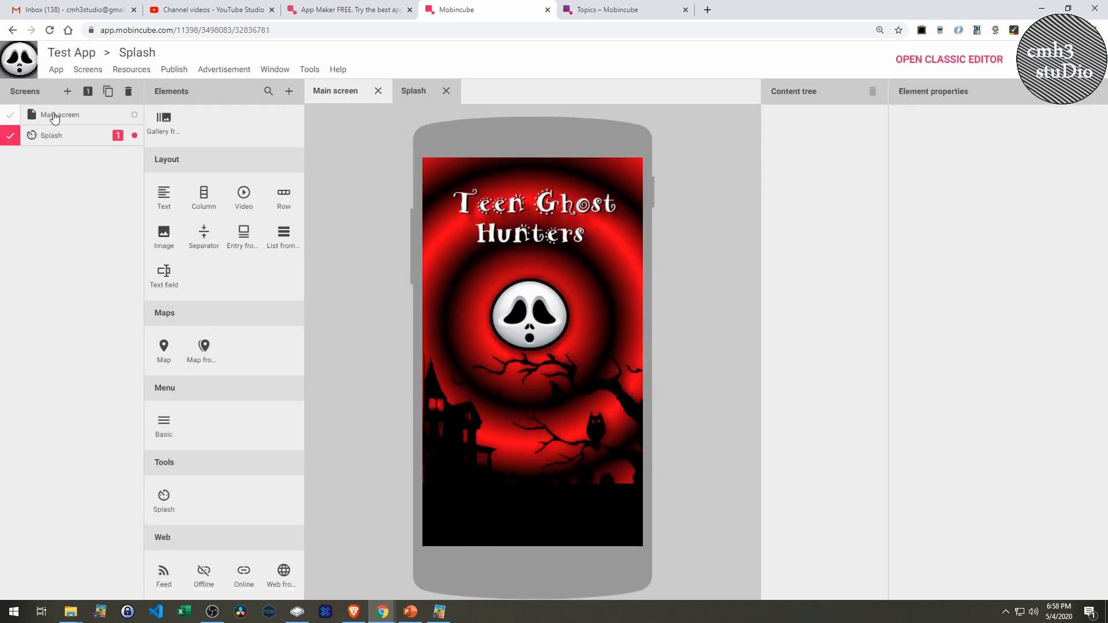
pyautogui.click(51, 115)
pyautogui.click(130, 92)
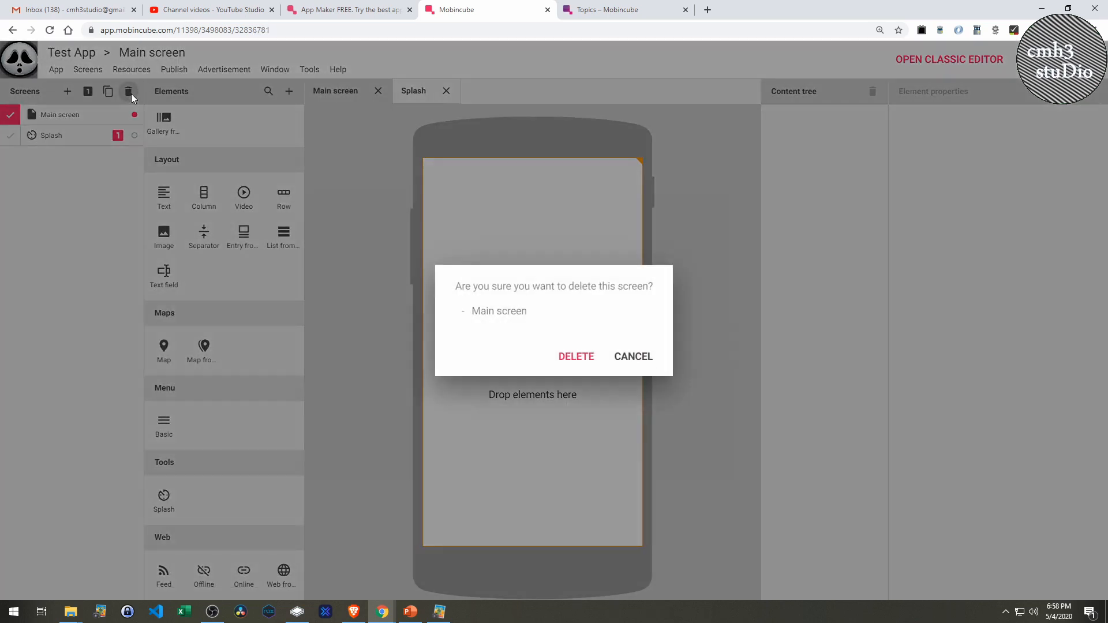
pyautogui.click(573, 357)
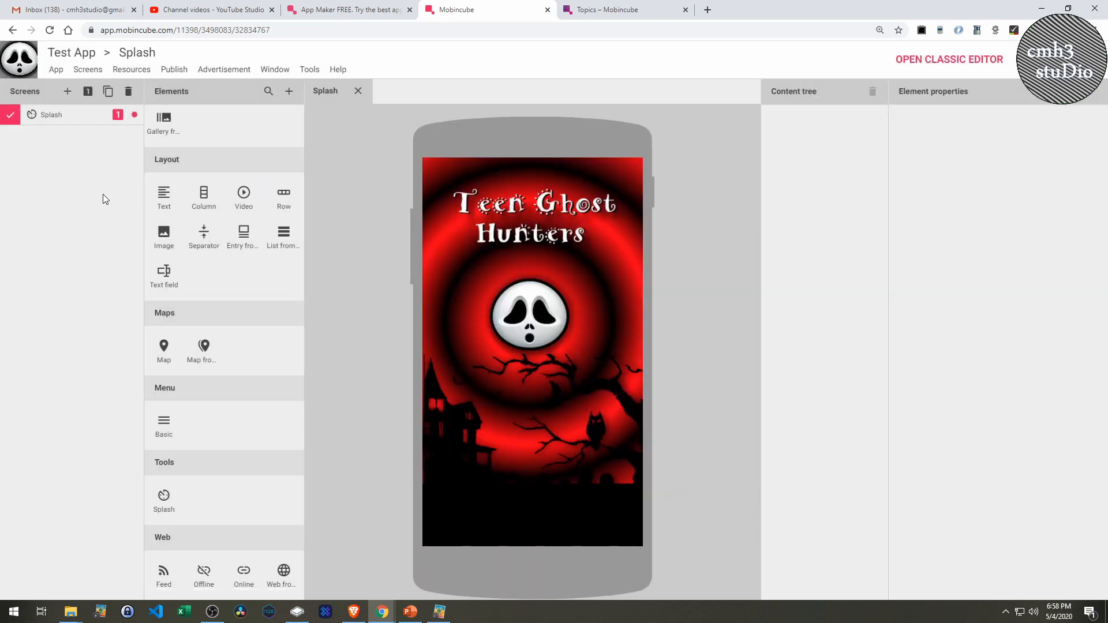
# Add a new blank screen to the app and name it Home
pyautogui.click(70, 93)
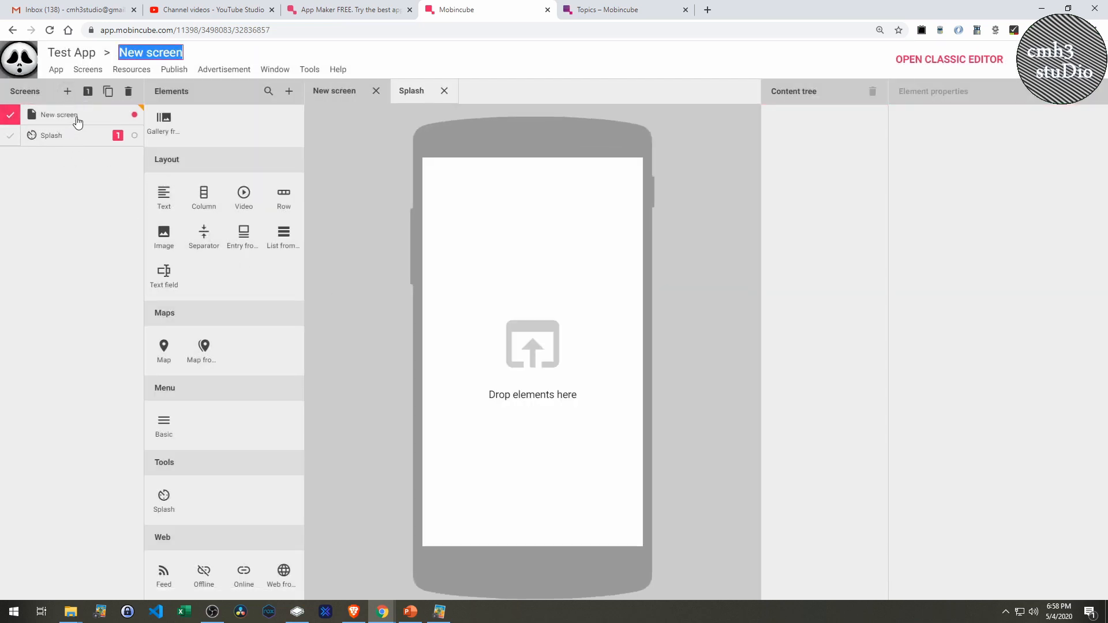
pyautogui.doubleClick(167, 53)
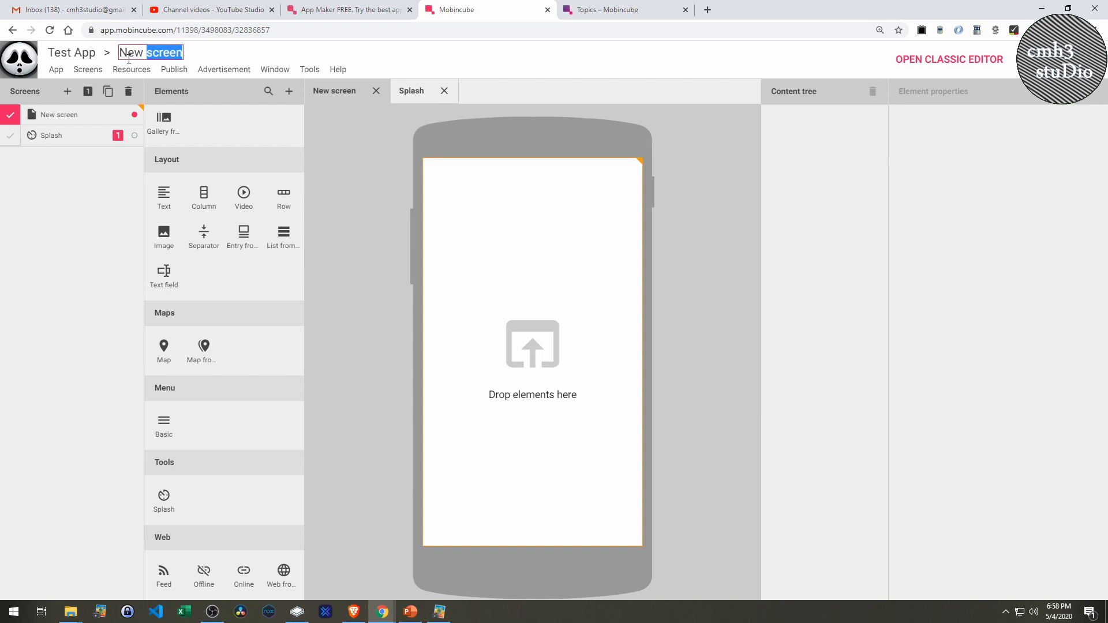
pyautogui.moveTo(123, 53); pyautogui.dragTo(203, 58)
pyautogui.write('Home')
pyautogui.press('Return')
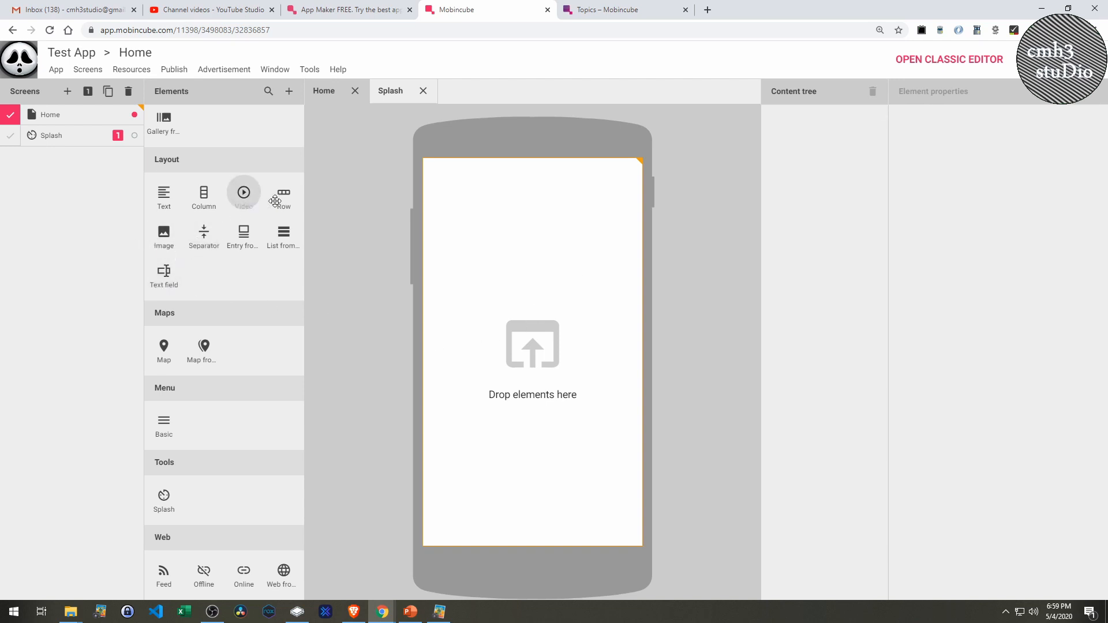
# Add a Row element to the Home screen and give its table a solid green background
pyautogui.moveTo(280, 203); pyautogui.dragTo(489, 272)
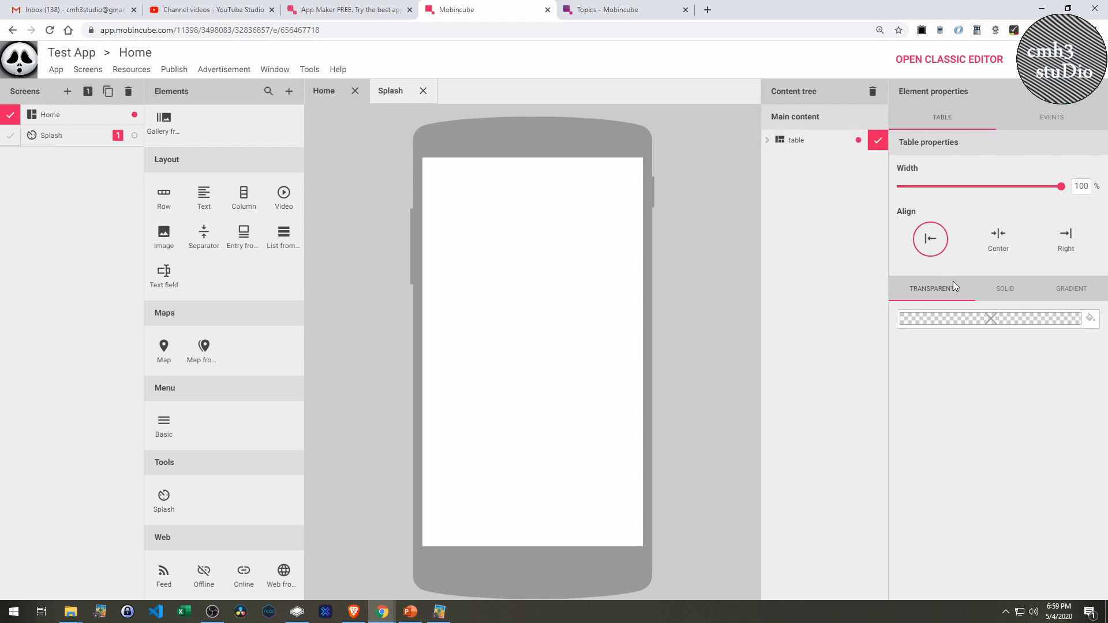
pyautogui.click(1006, 288)
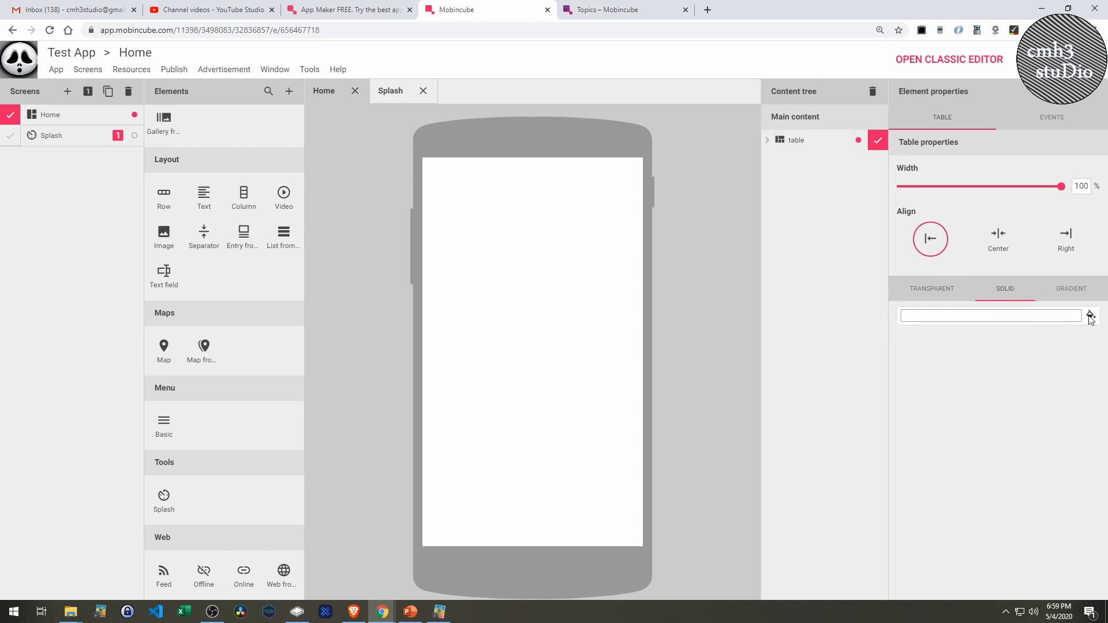
pyautogui.click(1090, 316)
pyautogui.click(960, 354)
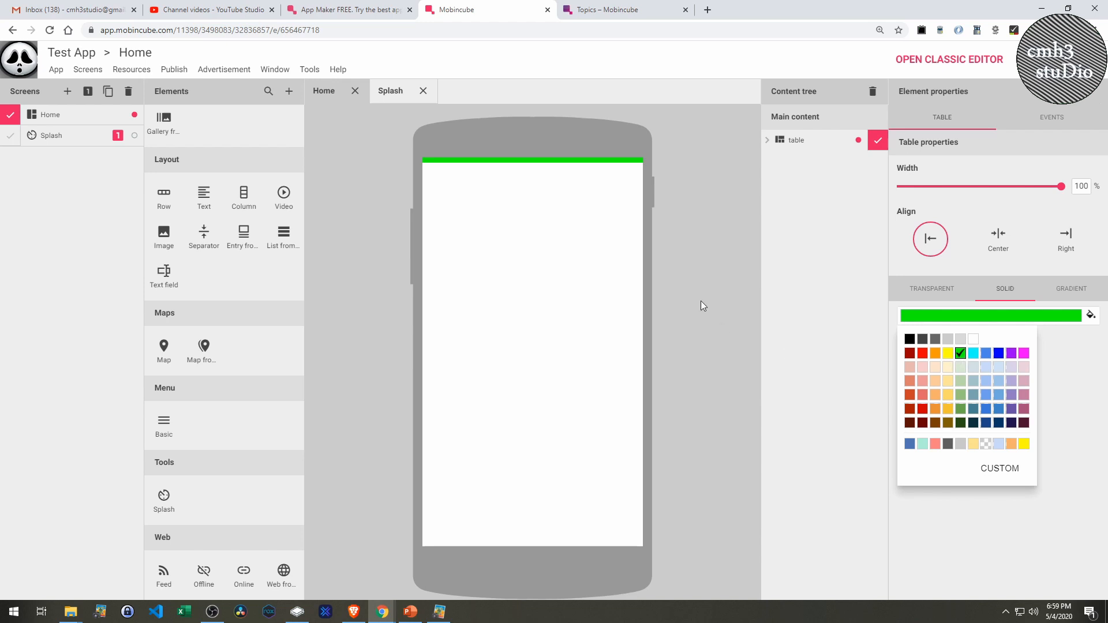
# Set the Home screen's background color to black
pyautogui.click(695, 268)
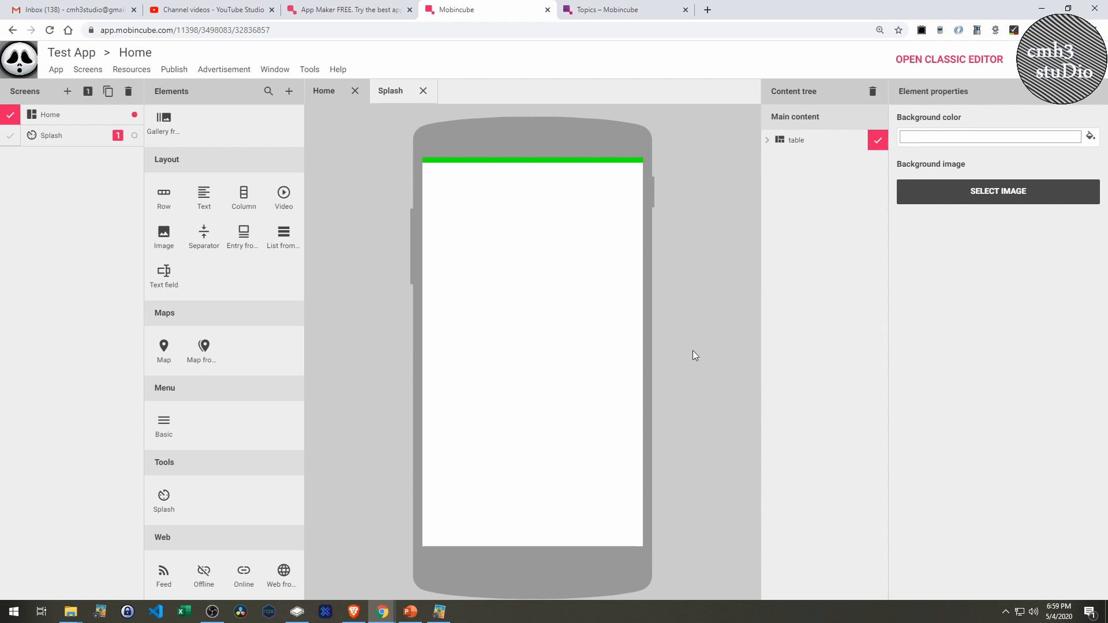
pyautogui.click(1089, 136)
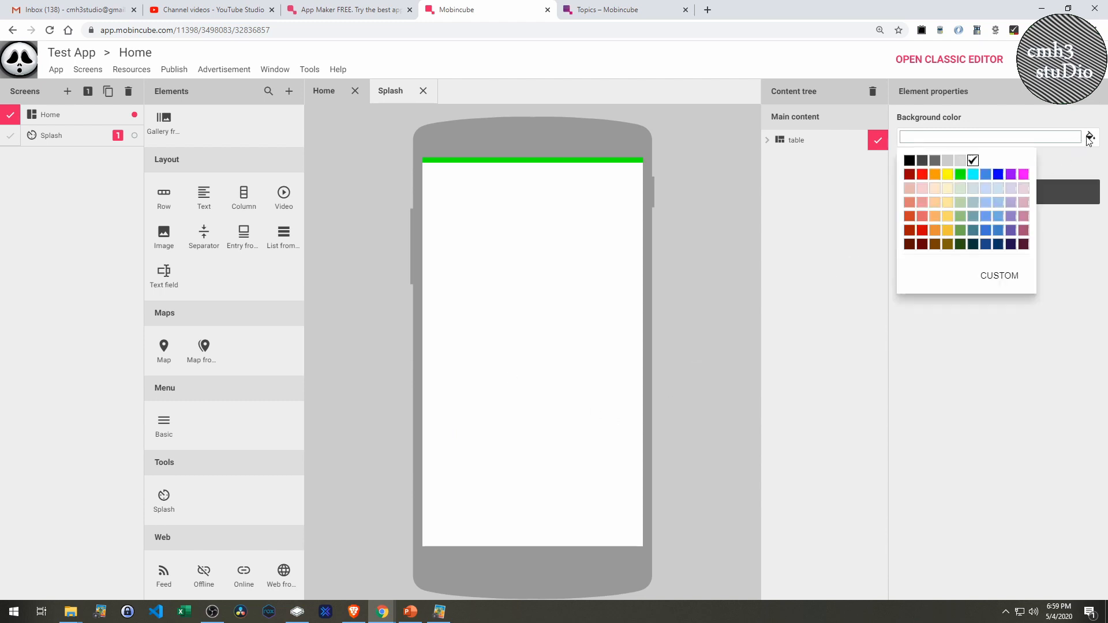
pyautogui.click(909, 166)
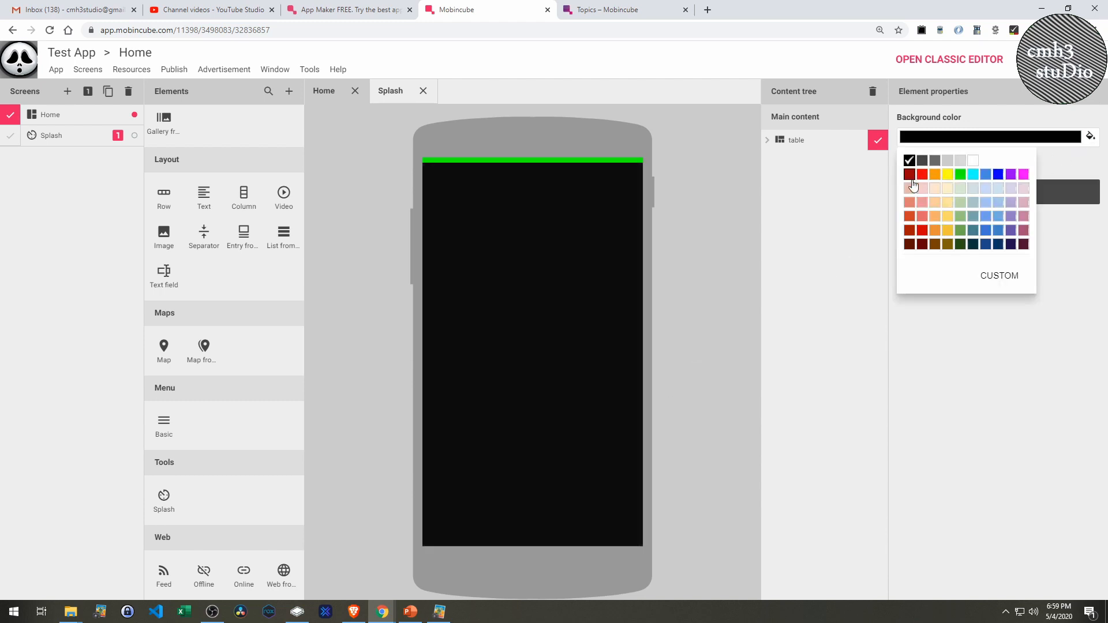
# Look through the icons, images and video folders in the local resources for a background image
pyautogui.click(1060, 191)
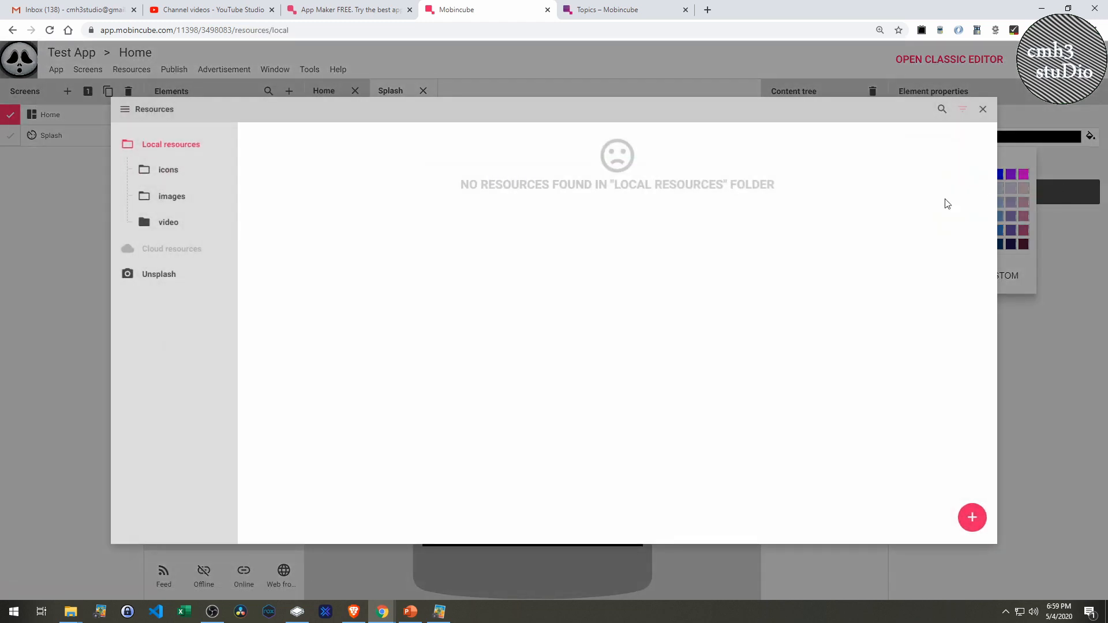
pyautogui.click(158, 202)
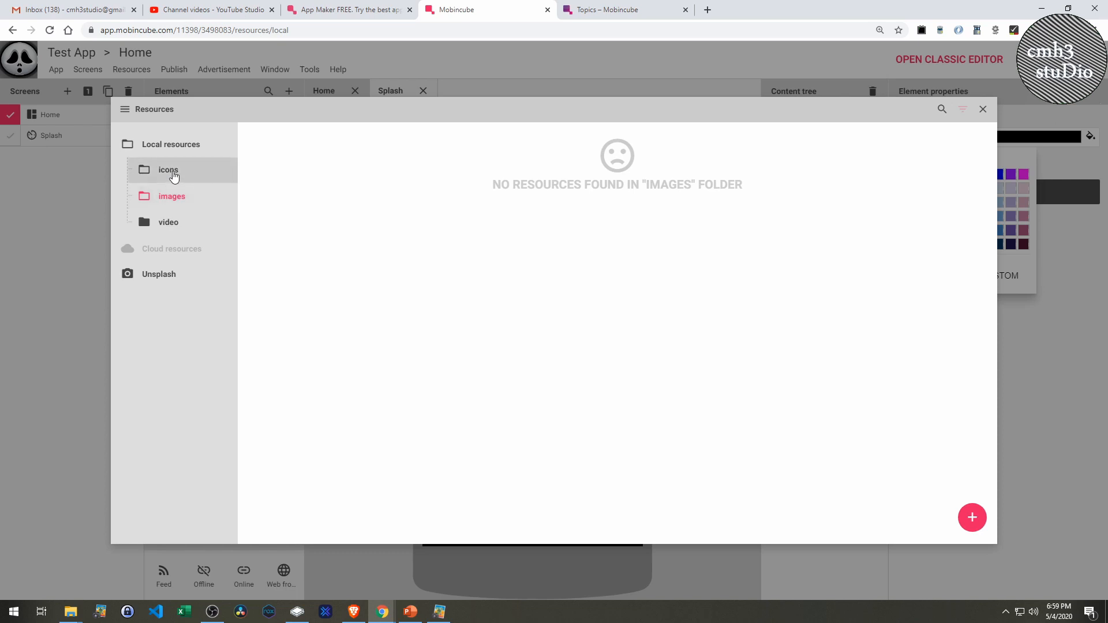
pyautogui.click(168, 180)
pyautogui.click(173, 199)
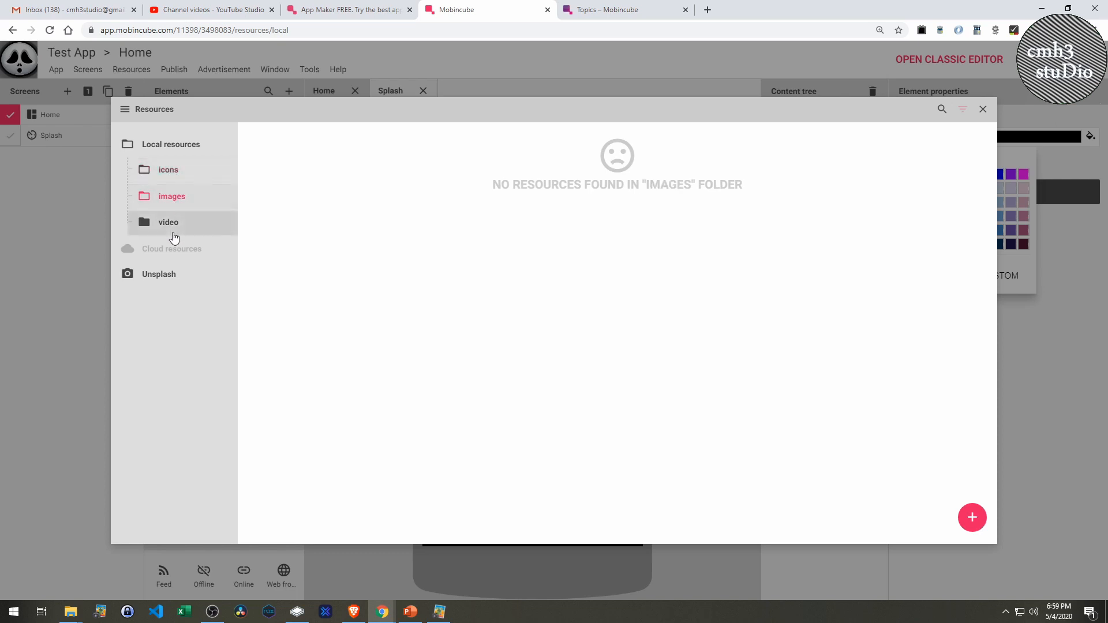
pyautogui.click(172, 227)
pyautogui.click(174, 203)
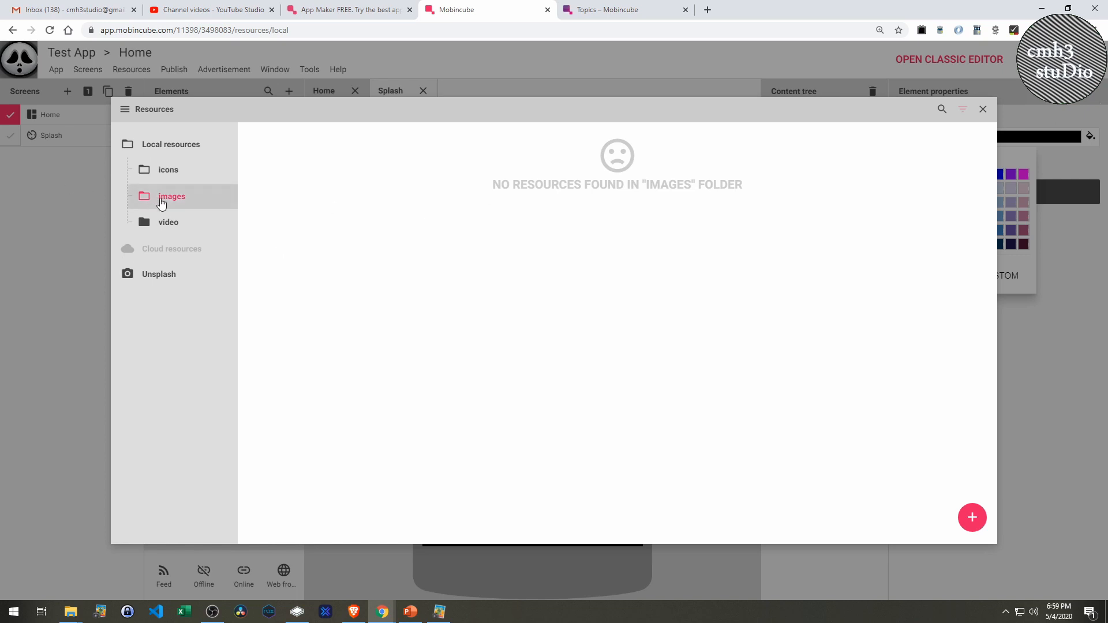
pyautogui.click(171, 145)
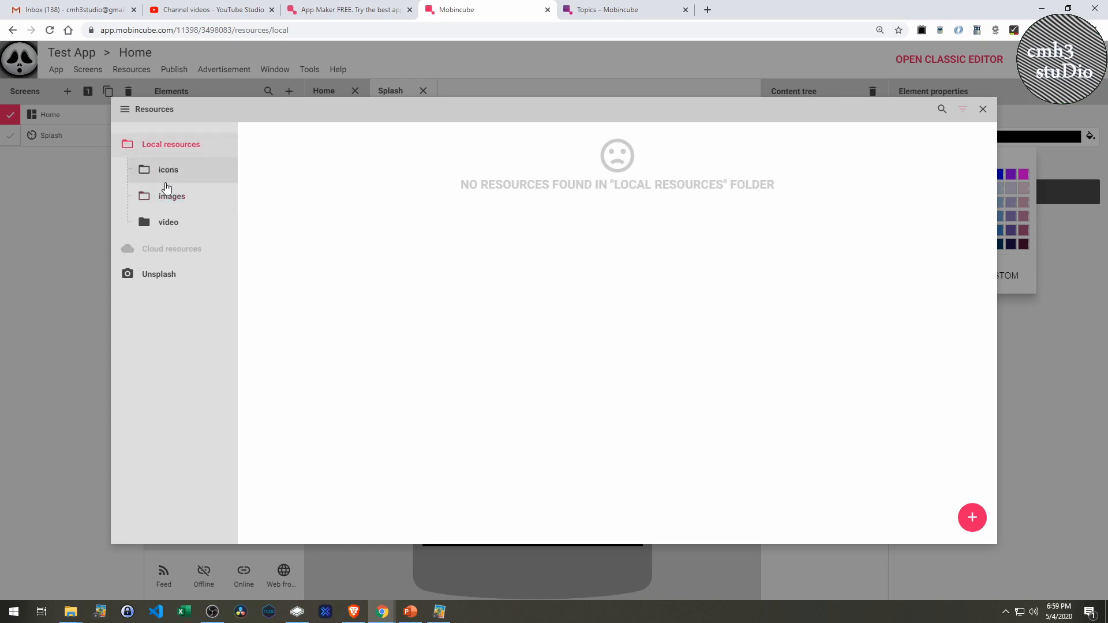
pyautogui.click(169, 195)
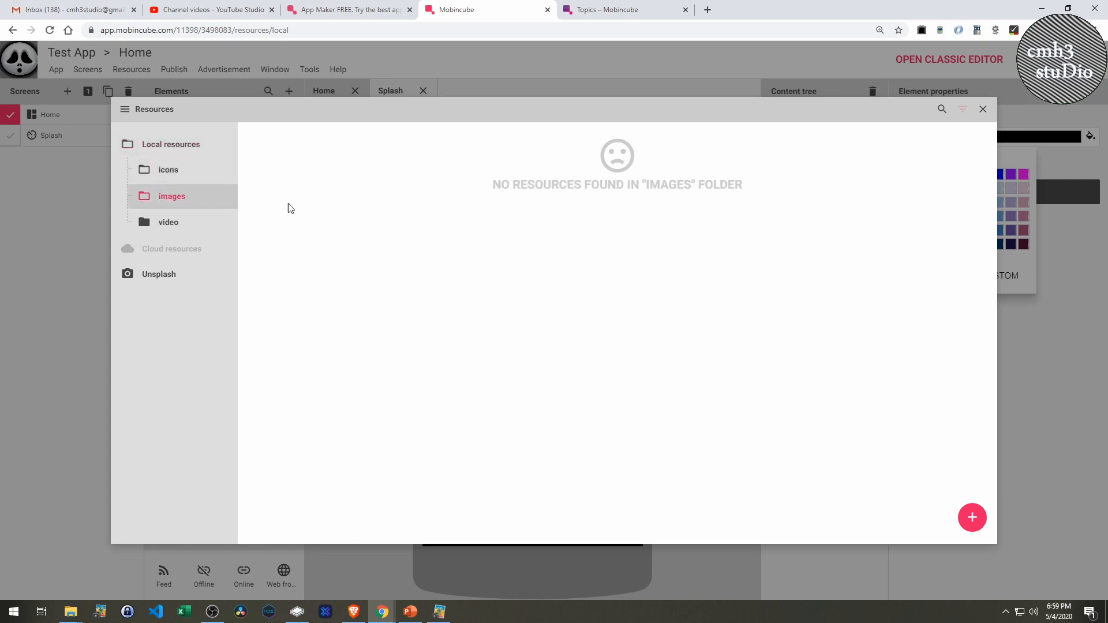
pyautogui.click(982, 111)
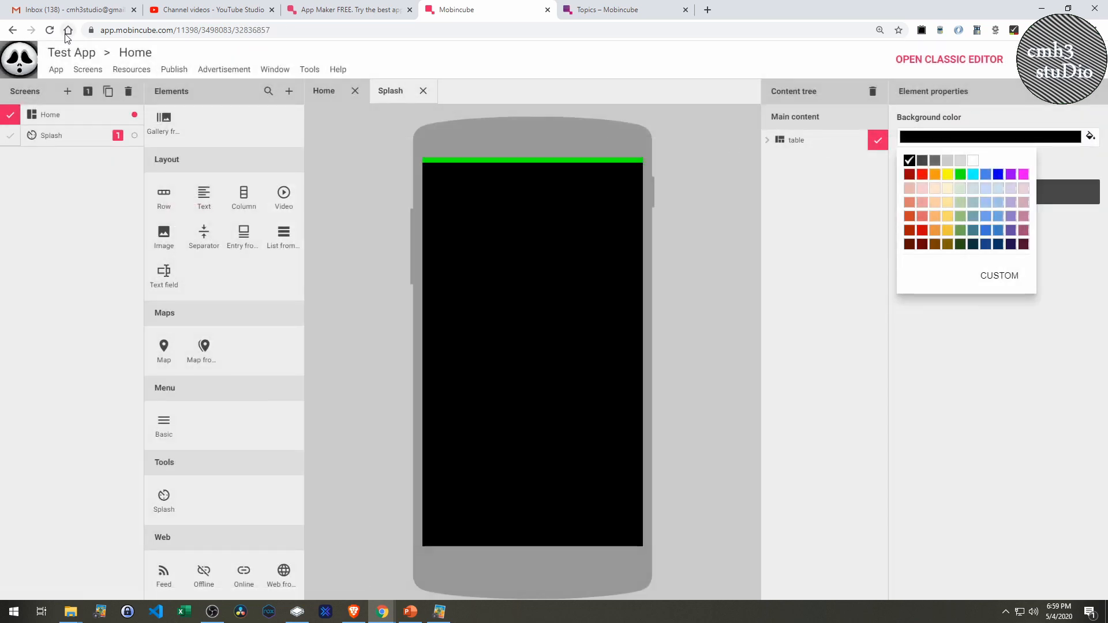
# Reload the editor, upload tgh_new_bg.png from the computer and use it as the Home screen's background image
pyautogui.click(50, 30)
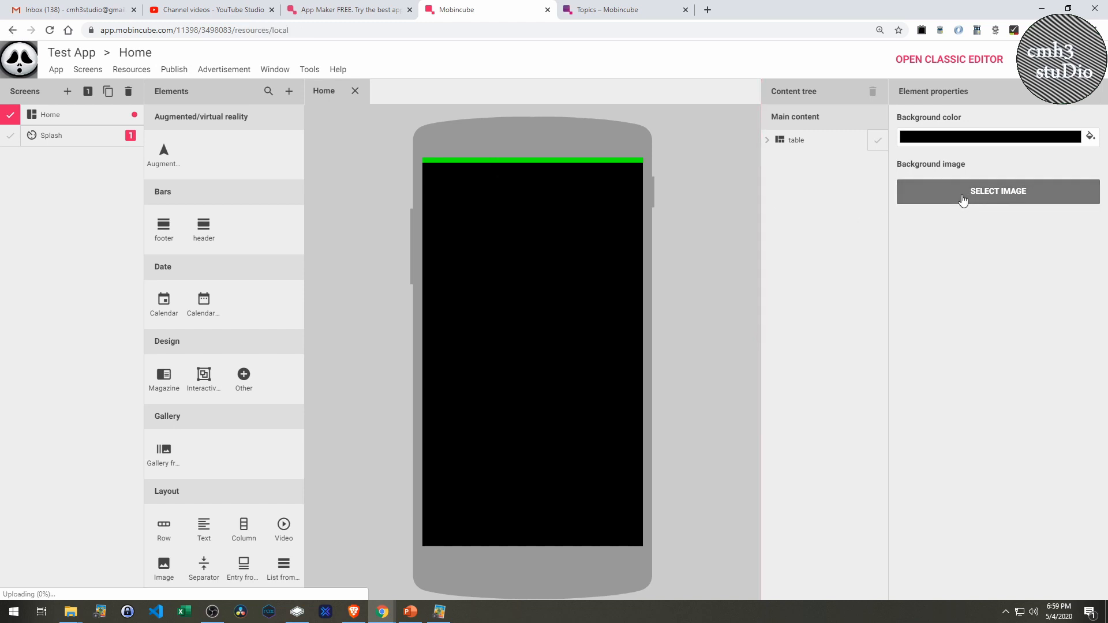
pyautogui.click(919, 197)
pyautogui.click(969, 514)
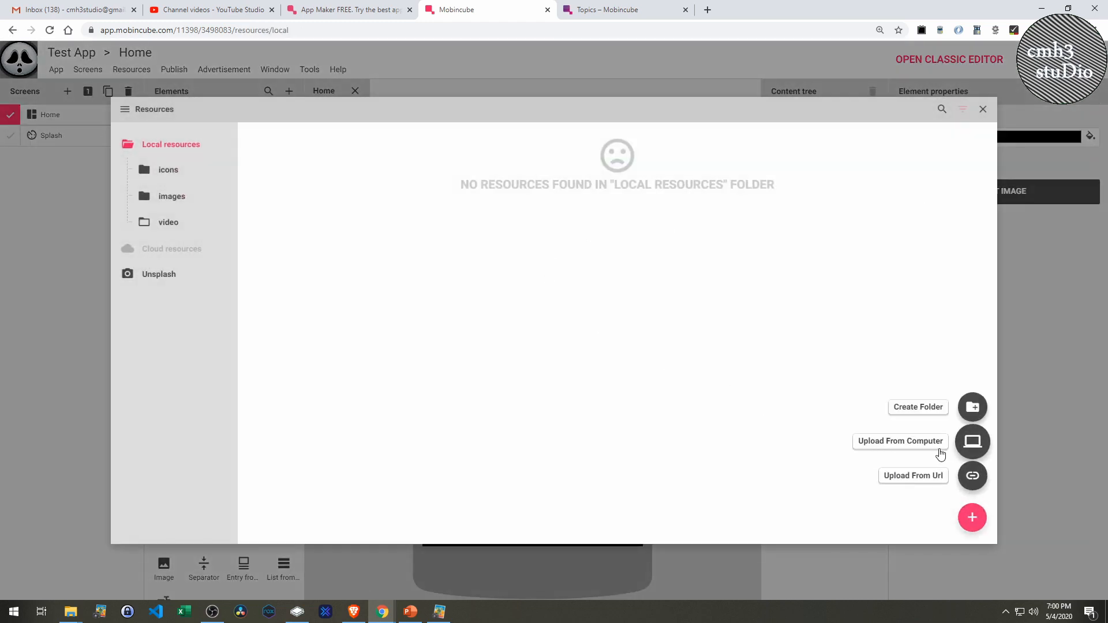
pyautogui.click(972, 442)
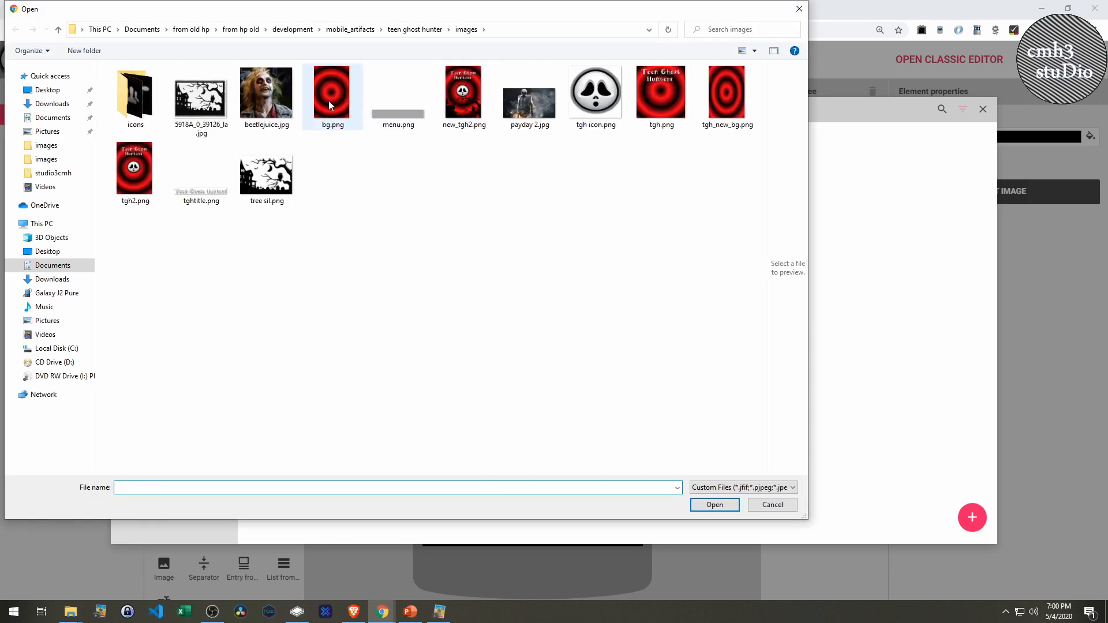
pyautogui.click(721, 98)
pyautogui.click(714, 505)
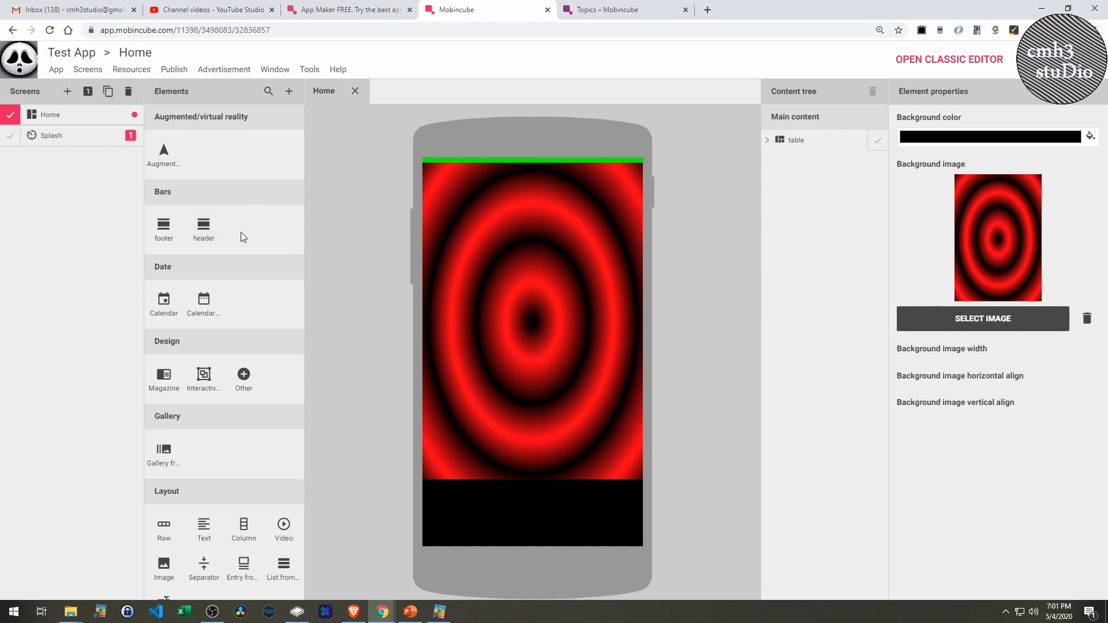
# Change the row table's background from green to solid magenta
pyautogui.click(518, 167)
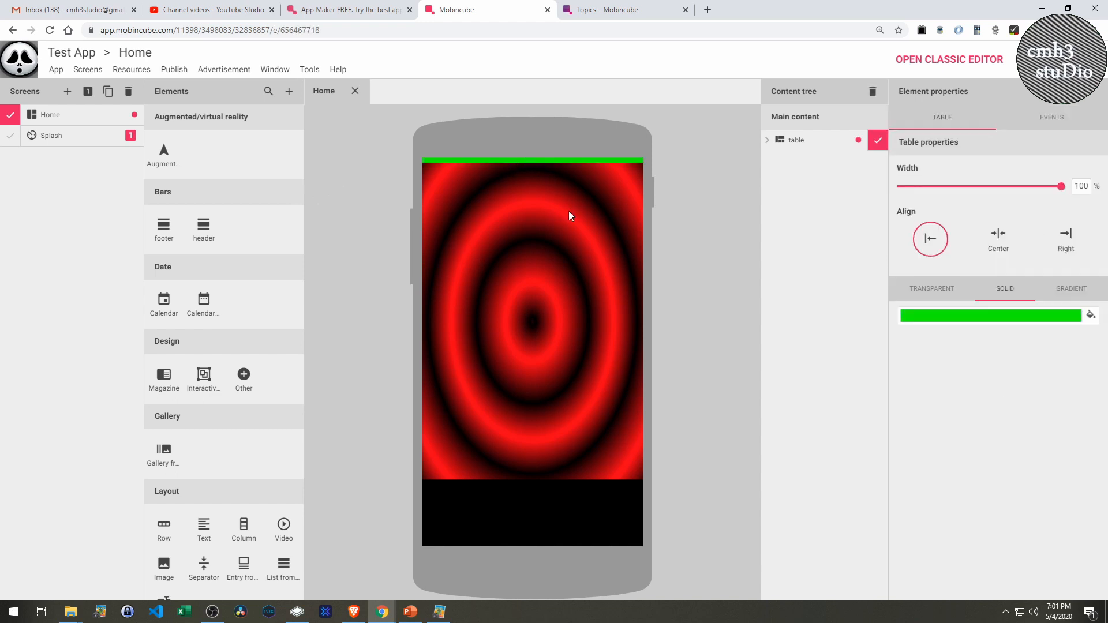
pyautogui.click(1089, 317)
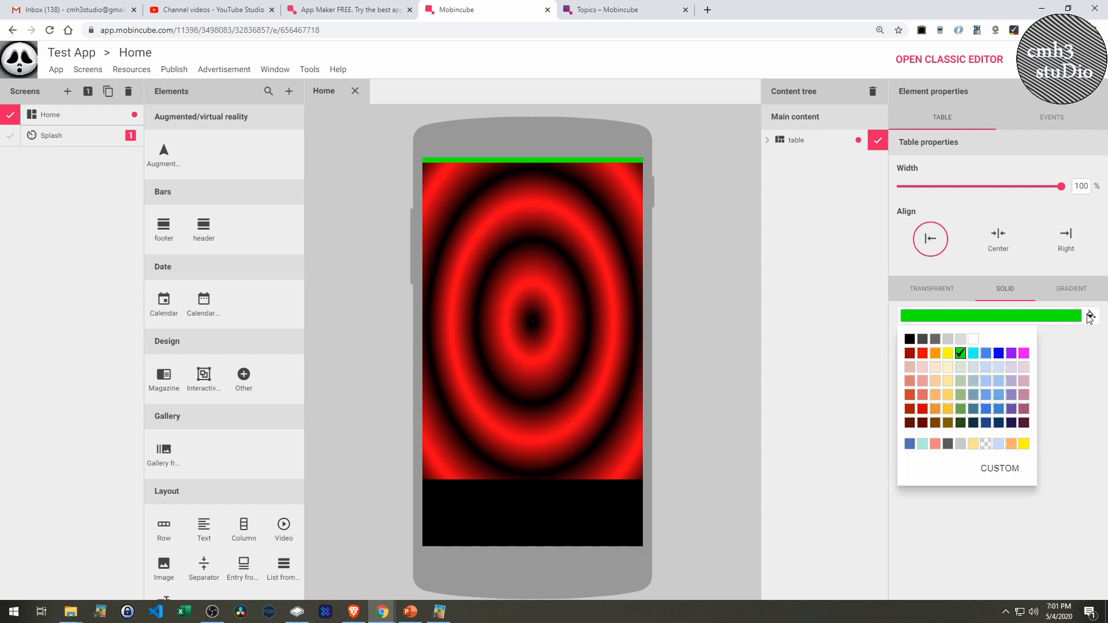
pyautogui.click(938, 292)
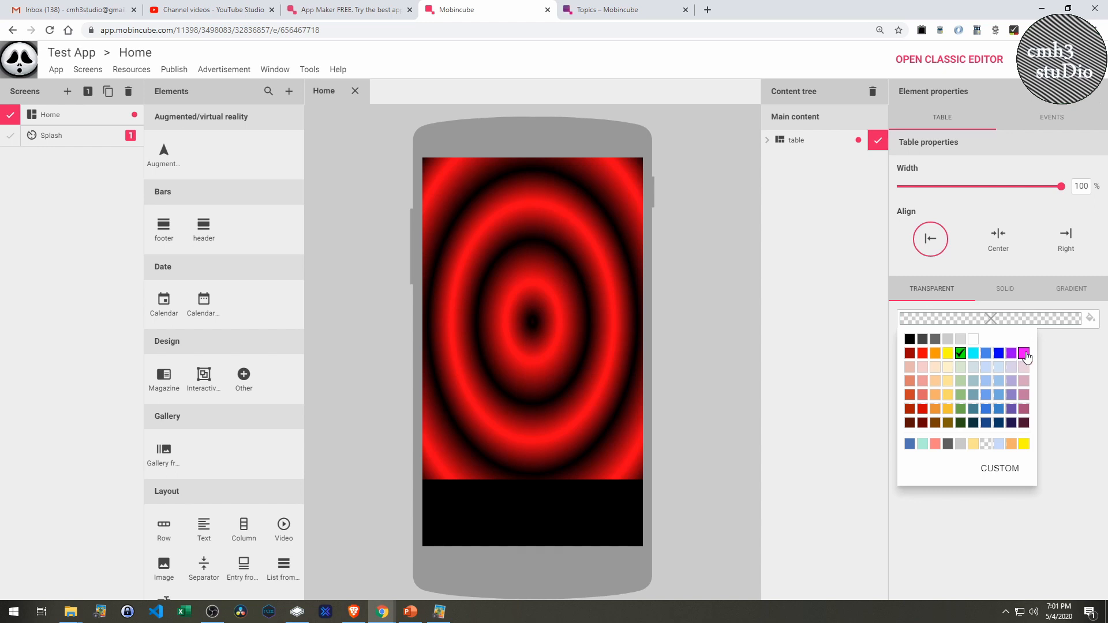
pyautogui.click(1023, 352)
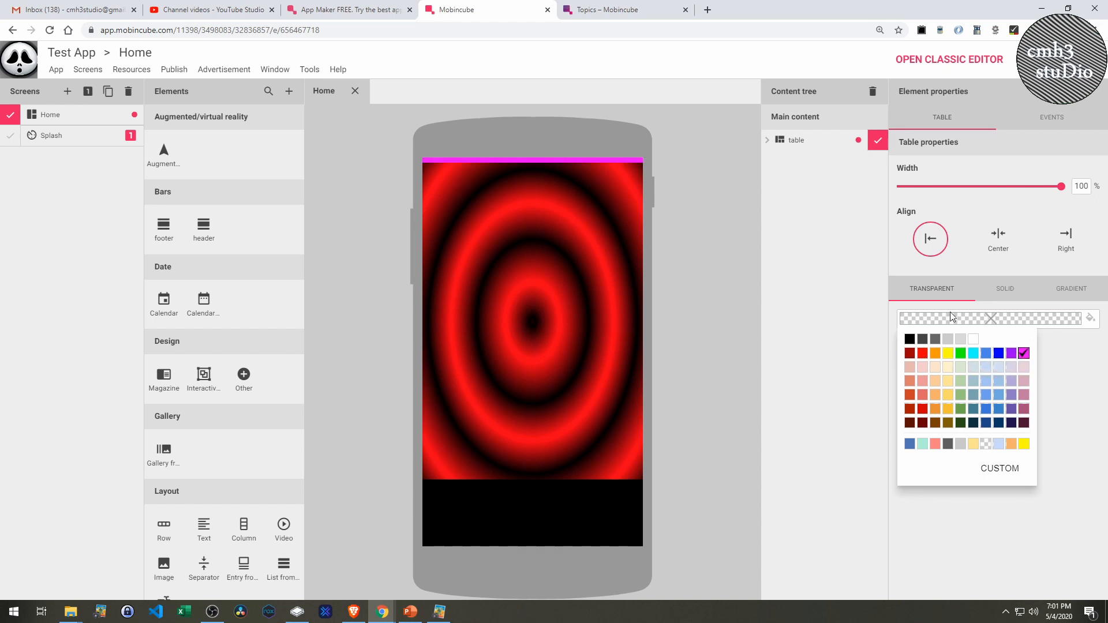
pyautogui.click(998, 290)
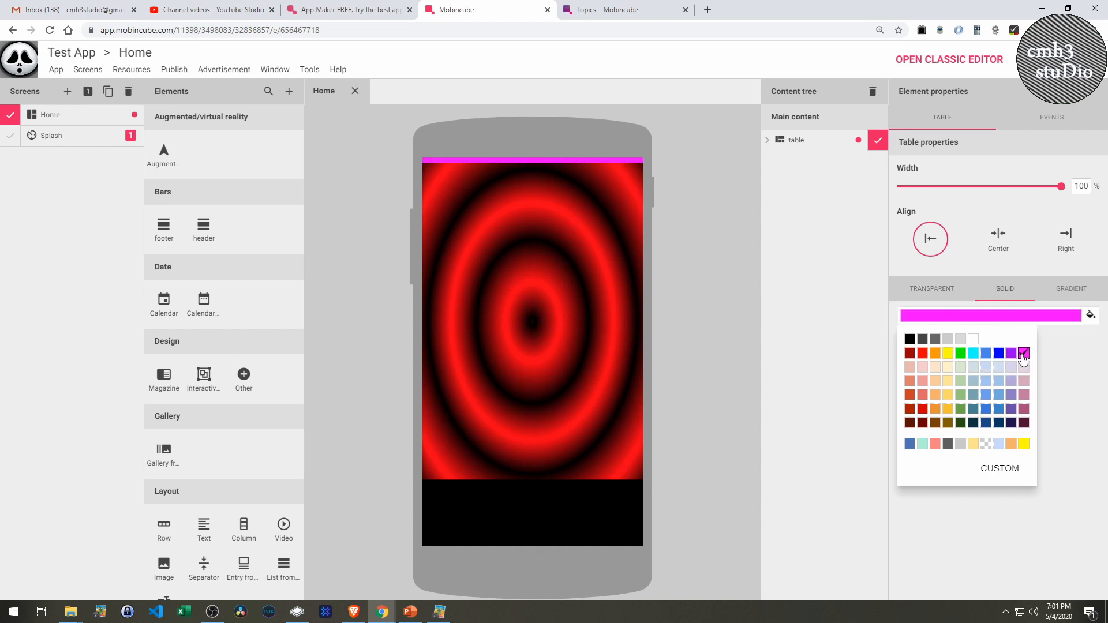
# Add a Column element to the Home screen and move its cell into the magenta table in the content tree
pyautogui.scroll(-3, 173, 380)
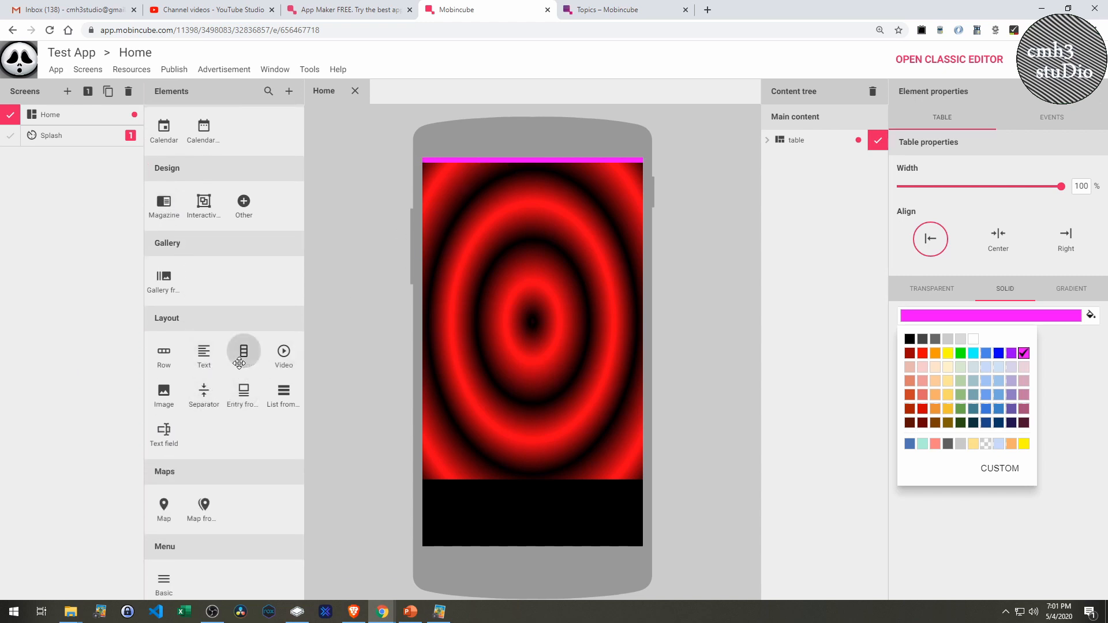
pyautogui.moveTo(243, 352); pyautogui.dragTo(339, 314)
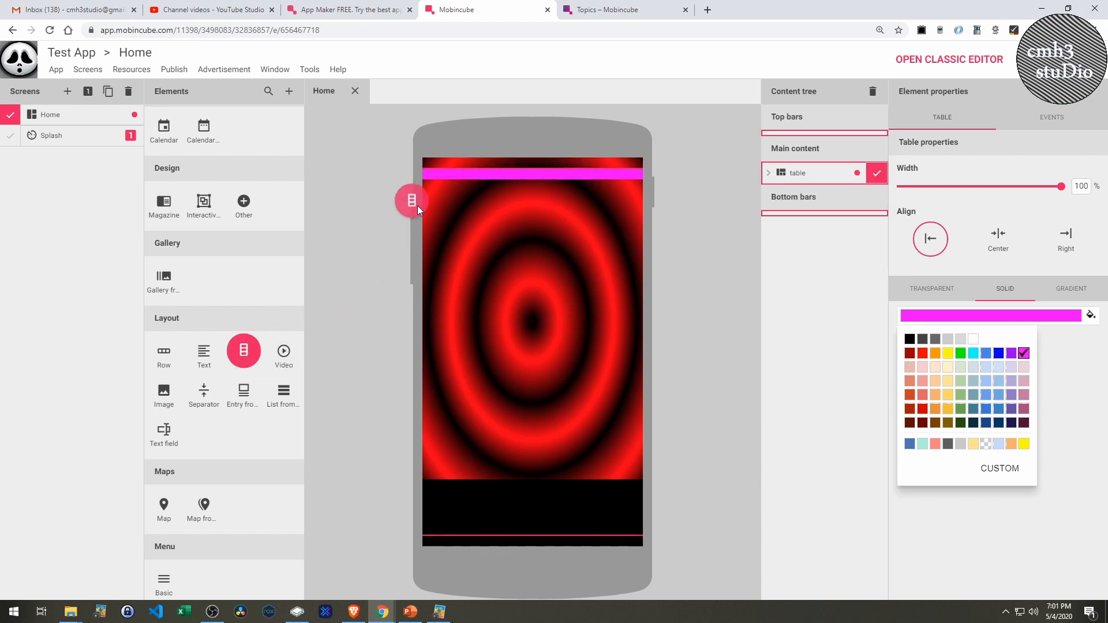
pyautogui.moveTo(418, 205); pyautogui.dragTo(451, 178)
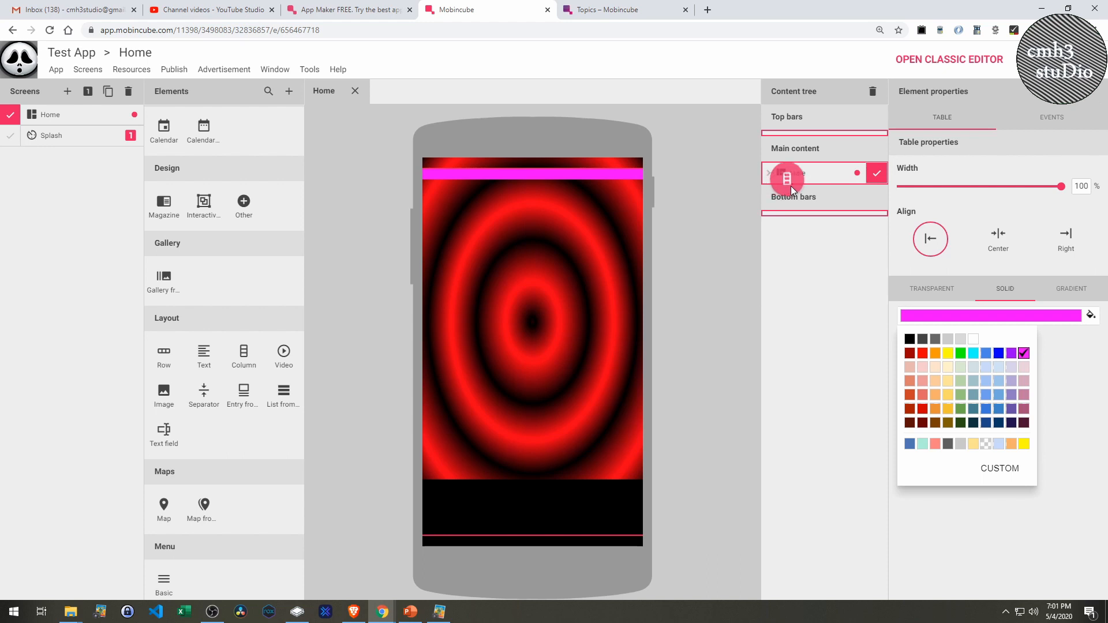
pyautogui.moveTo(792, 191); pyautogui.dragTo(843, 193)
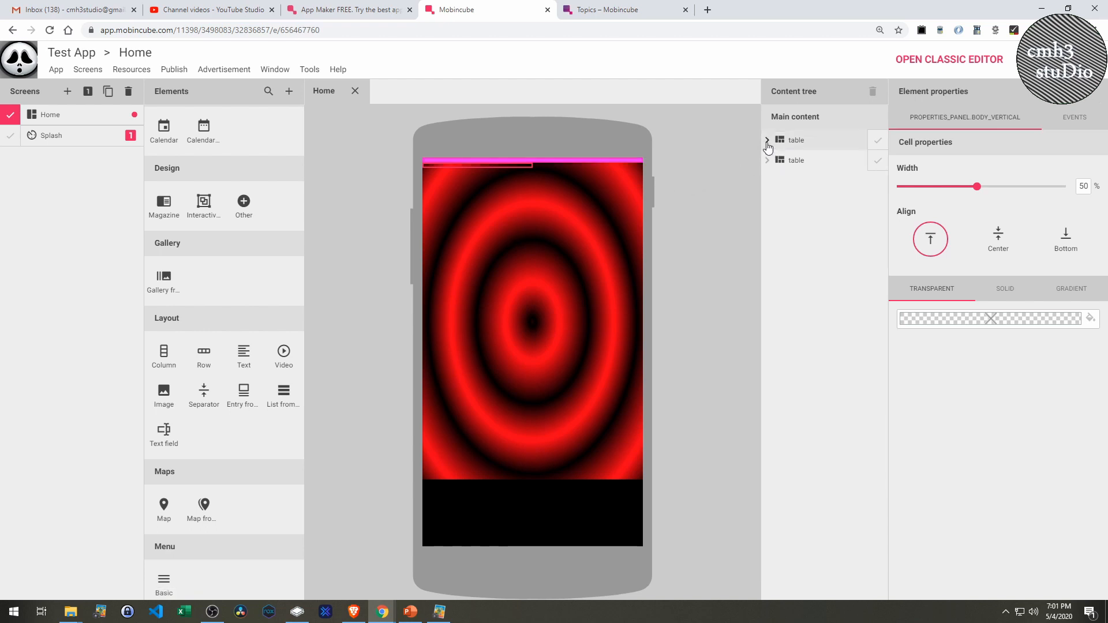
pyautogui.click(767, 141)
pyautogui.click(768, 161)
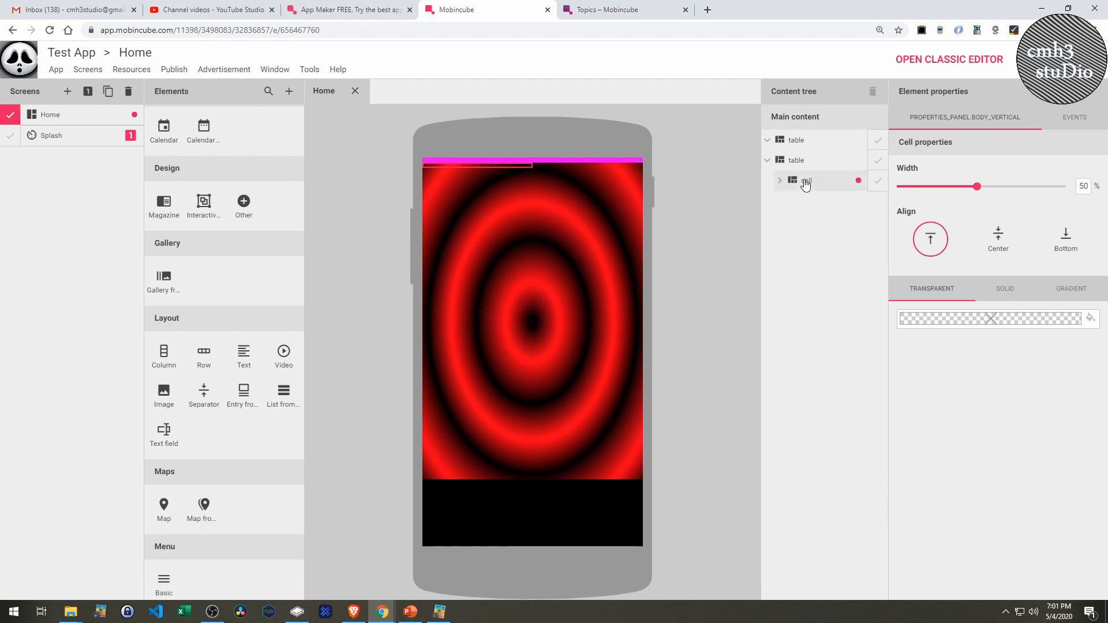
pyautogui.moveTo(805, 181)
pyautogui.mouseDown()
pyautogui.moveTo(810, 154)
pyautogui.moveTo(800, 184)
pyautogui.mouseUp()
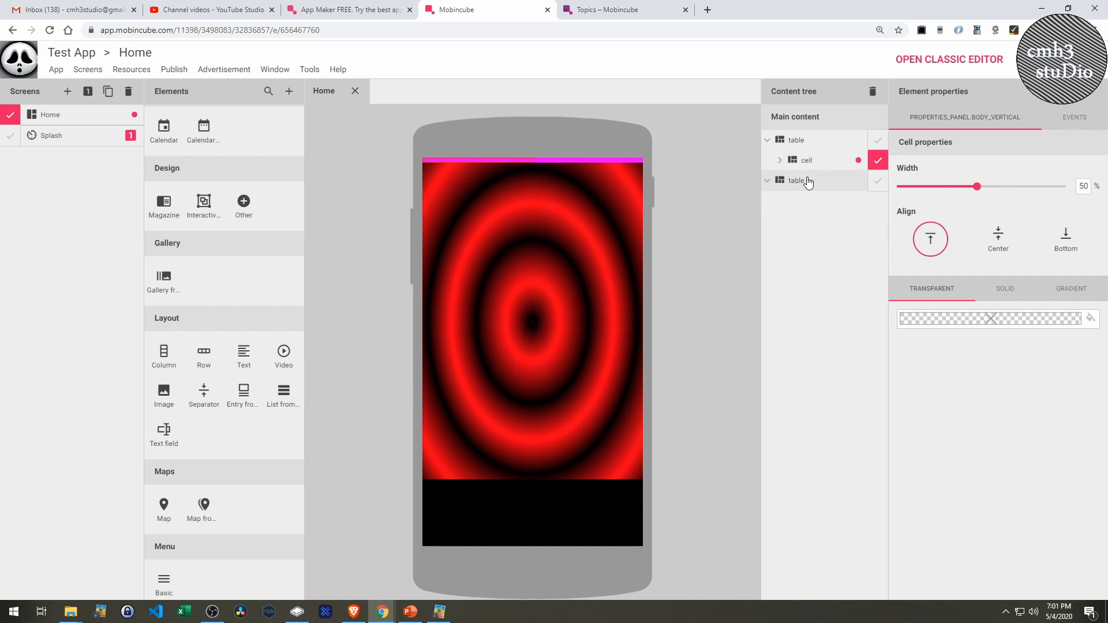
# Delete the leftover empty table and set the remaining cell's width to 25%
pyautogui.click(878, 180)
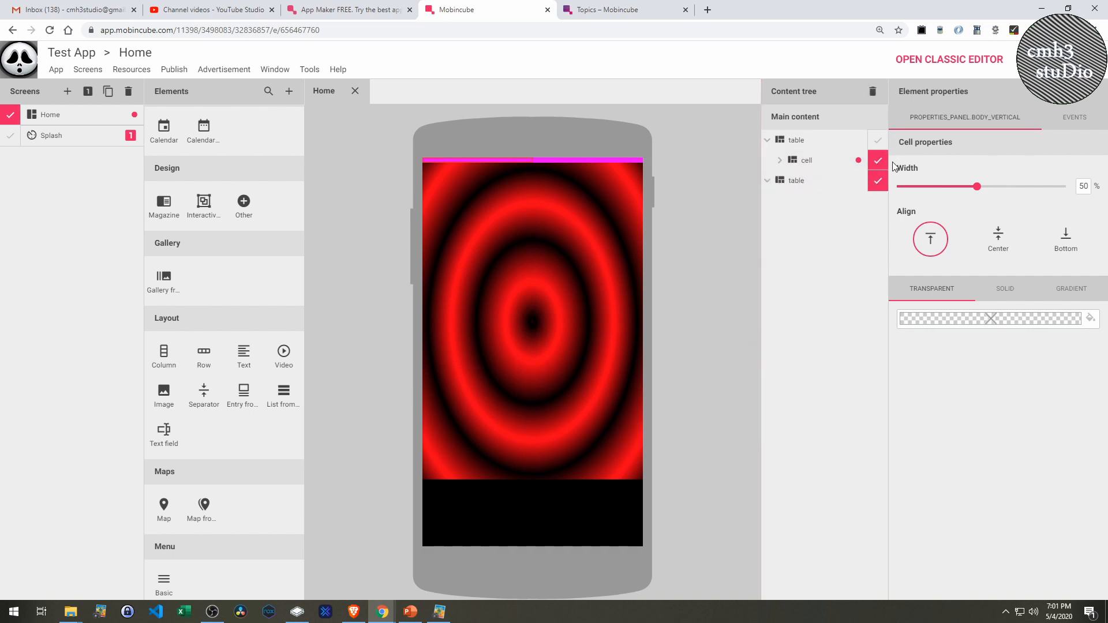
pyautogui.click(878, 160)
pyautogui.click(873, 94)
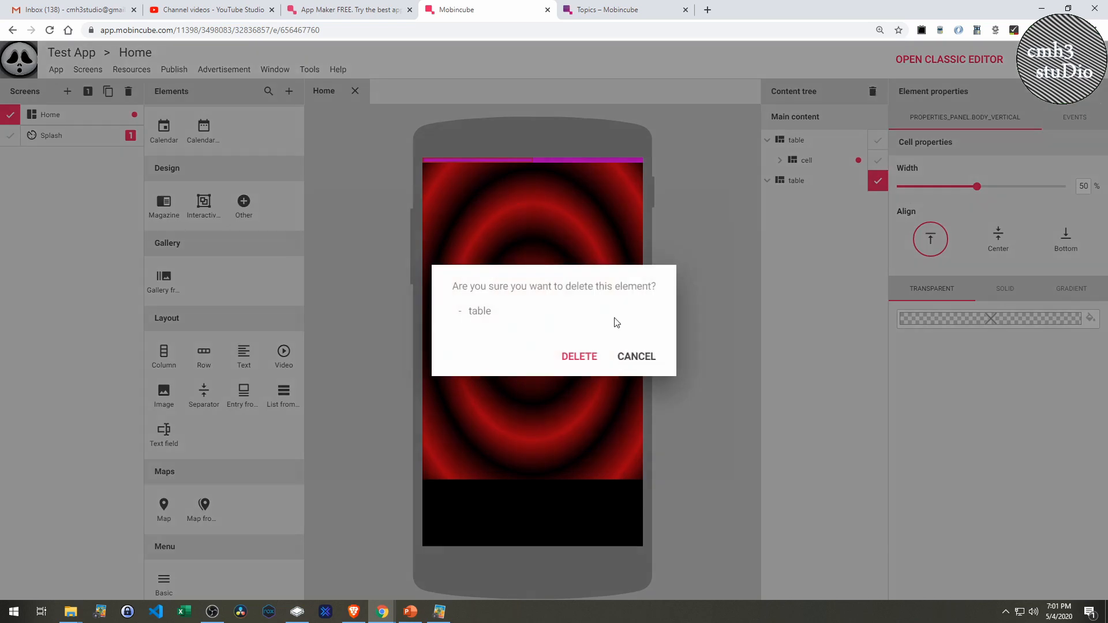
pyautogui.click(578, 357)
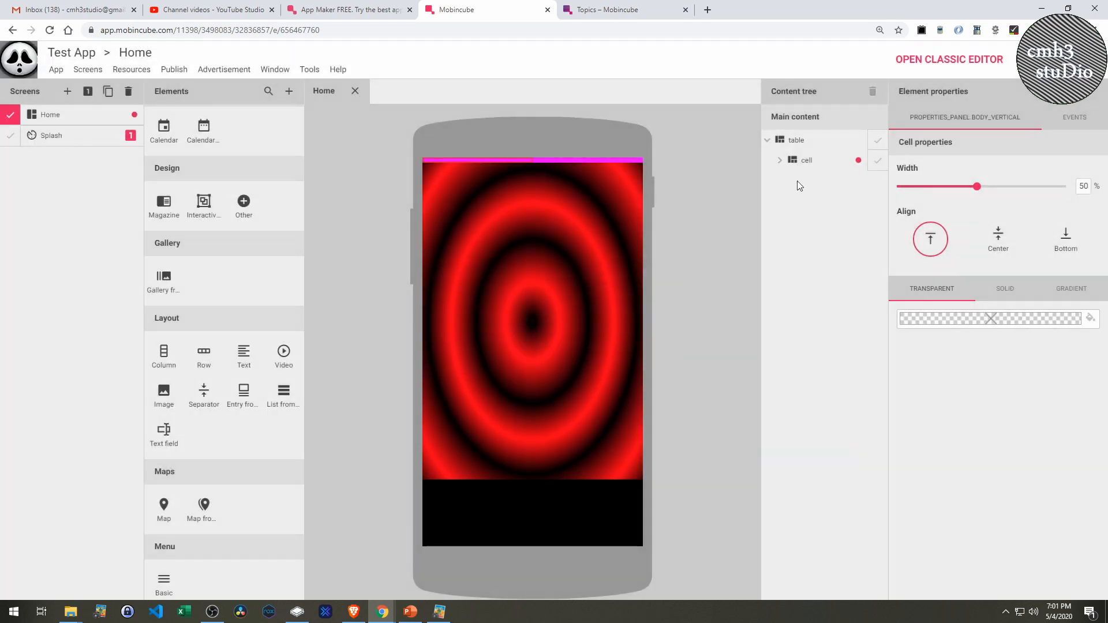
pyautogui.click(877, 160)
pyautogui.moveTo(981, 185); pyautogui.dragTo(956, 192)
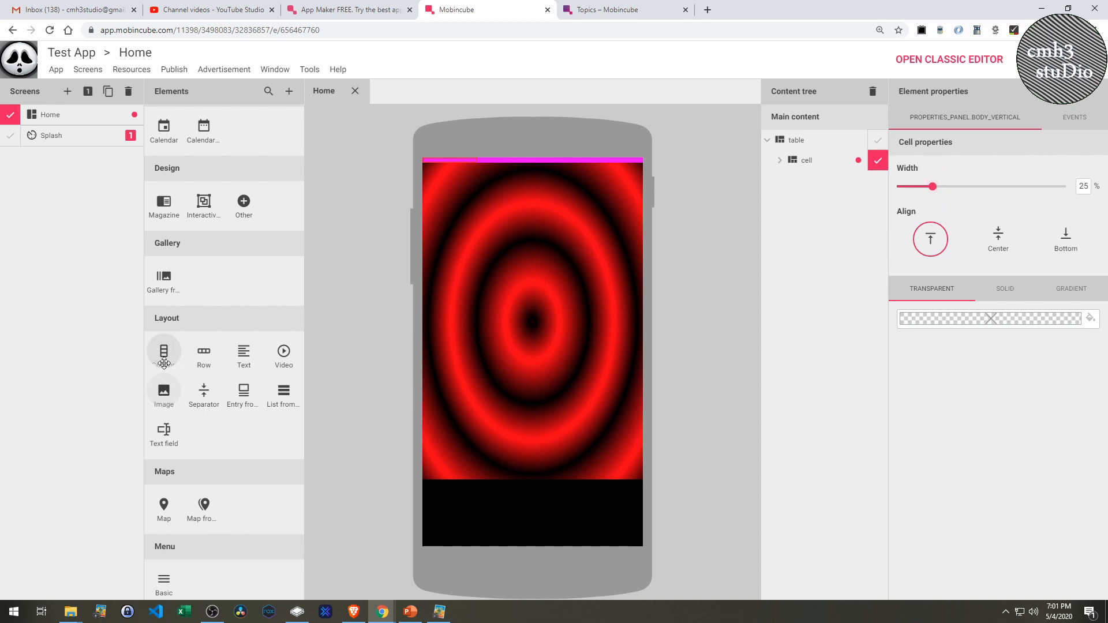
# Add a second column to the magenta table, ahead of the existing cell, and set its width to 20%
pyautogui.moveTo(163, 362); pyautogui.dragTo(477, 213)
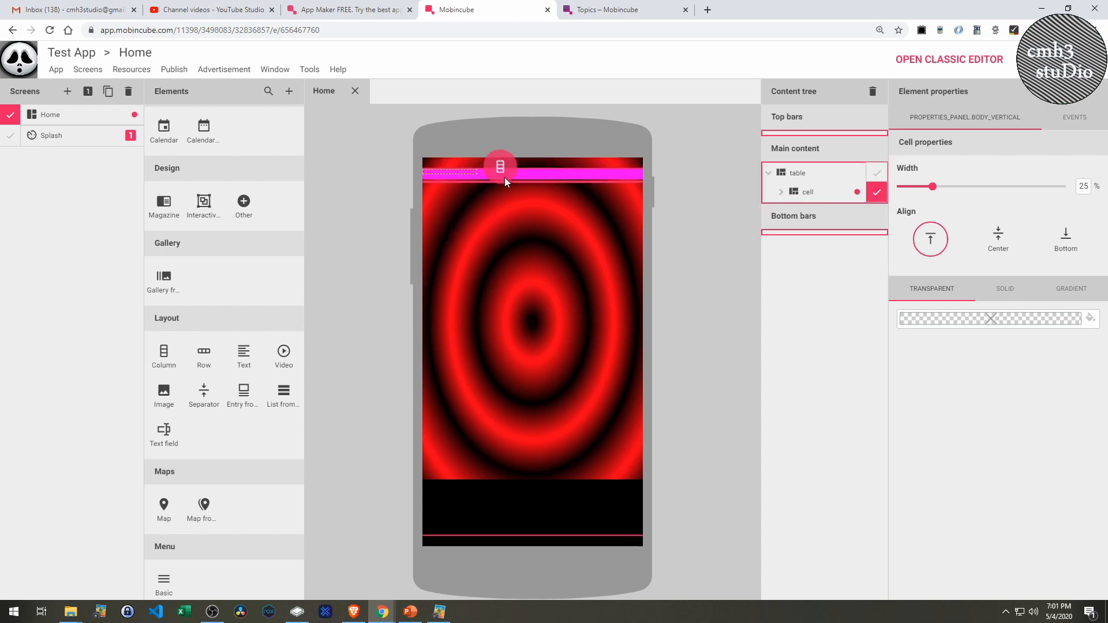
pyautogui.moveTo(508, 183); pyautogui.dragTo(810, 202)
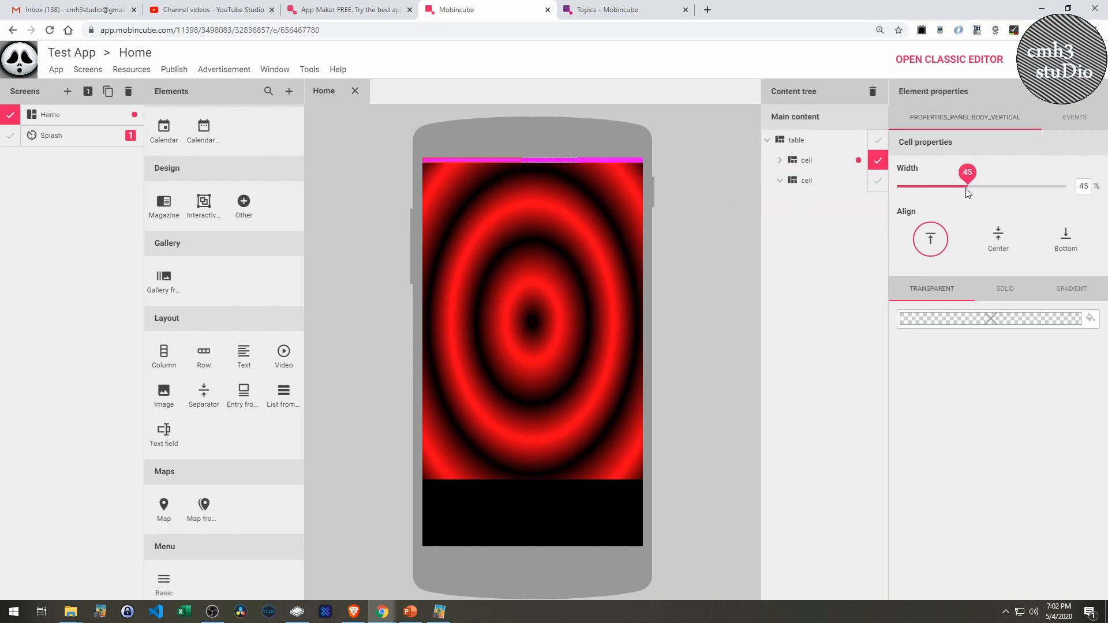
pyautogui.moveTo(966, 189); pyautogui.dragTo(936, 194)
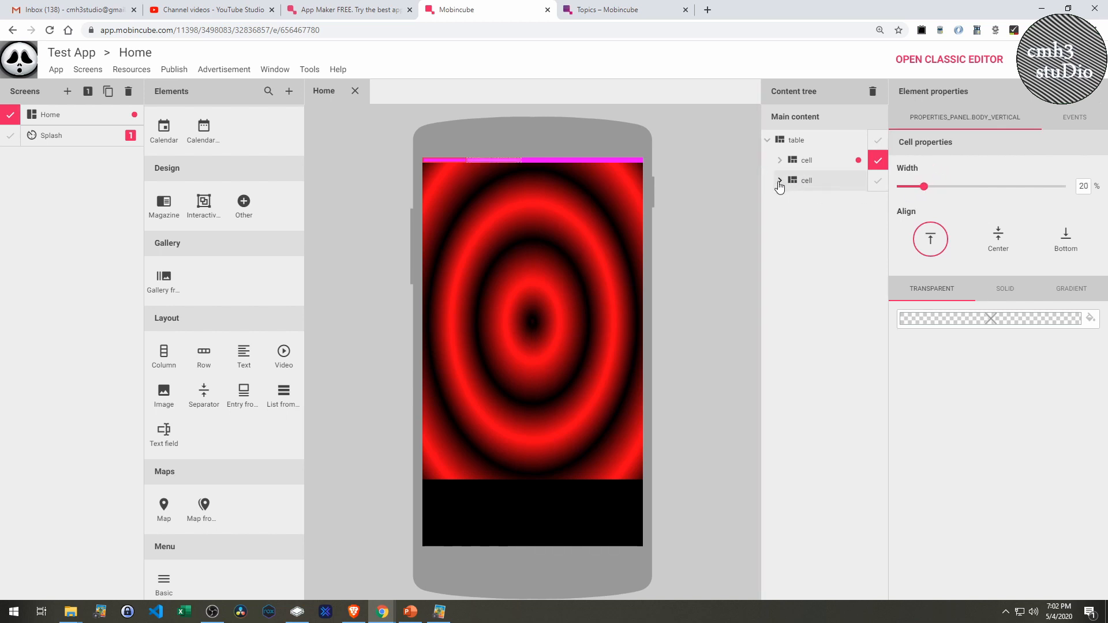
# Set the width of the magenta table's second cell to 20%
pyautogui.click(813, 188)
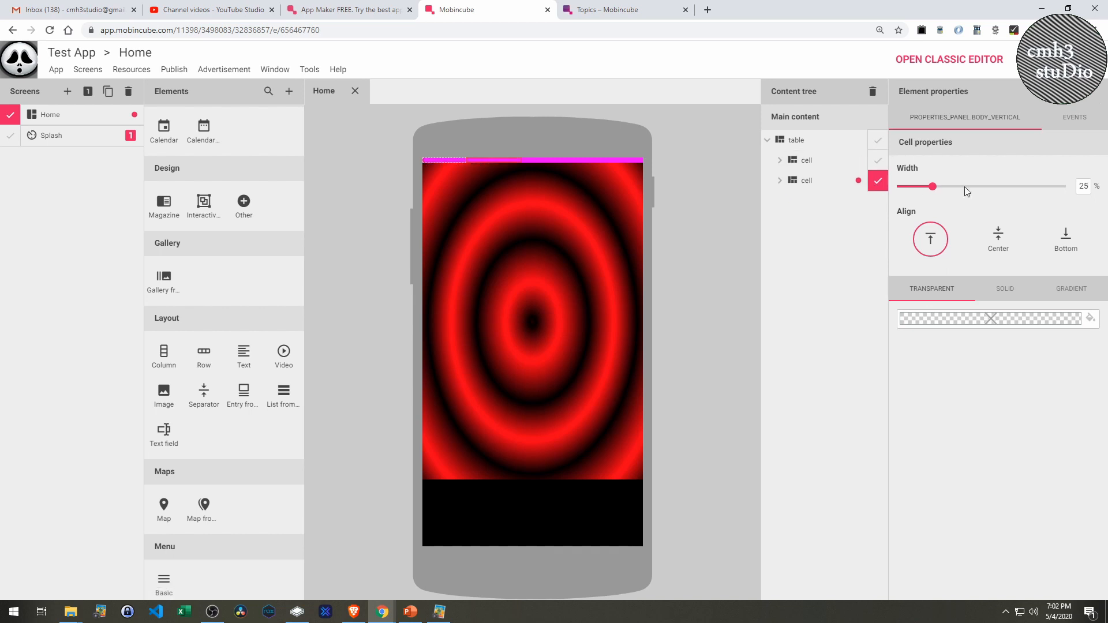
pyautogui.click(931, 187)
pyautogui.moveTo(922, 190); pyautogui.dragTo(923, 190)
# Add a third column at the end of the magenta table and set its width to 20%
pyautogui.moveTo(164, 350); pyautogui.dragTo(557, 179)
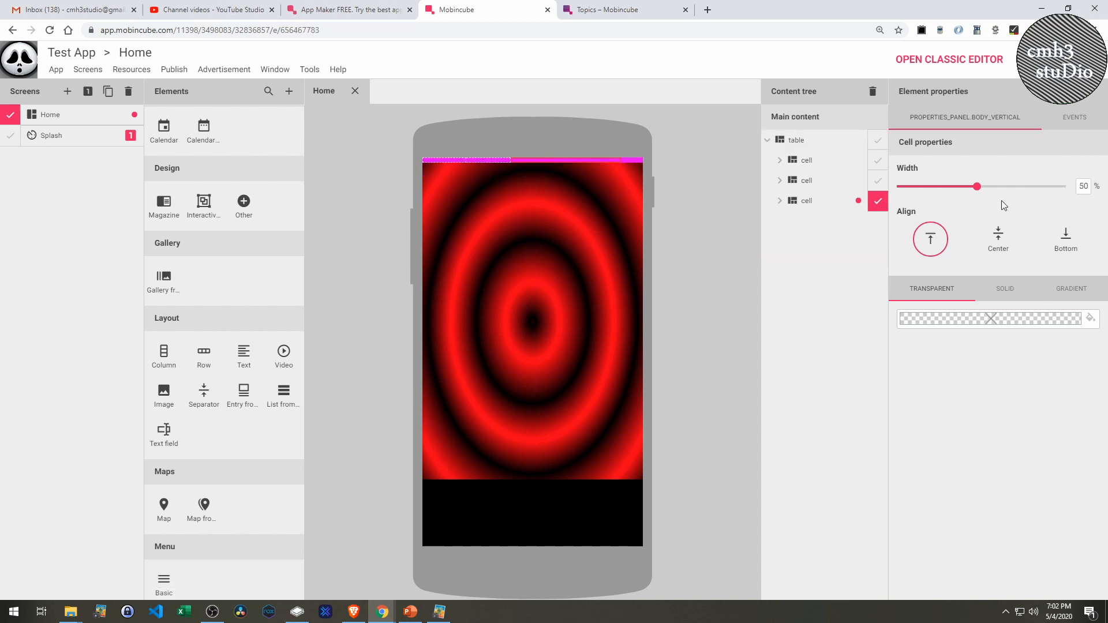
pyautogui.click(975, 189)
pyautogui.moveTo(974, 188); pyautogui.dragTo(923, 191)
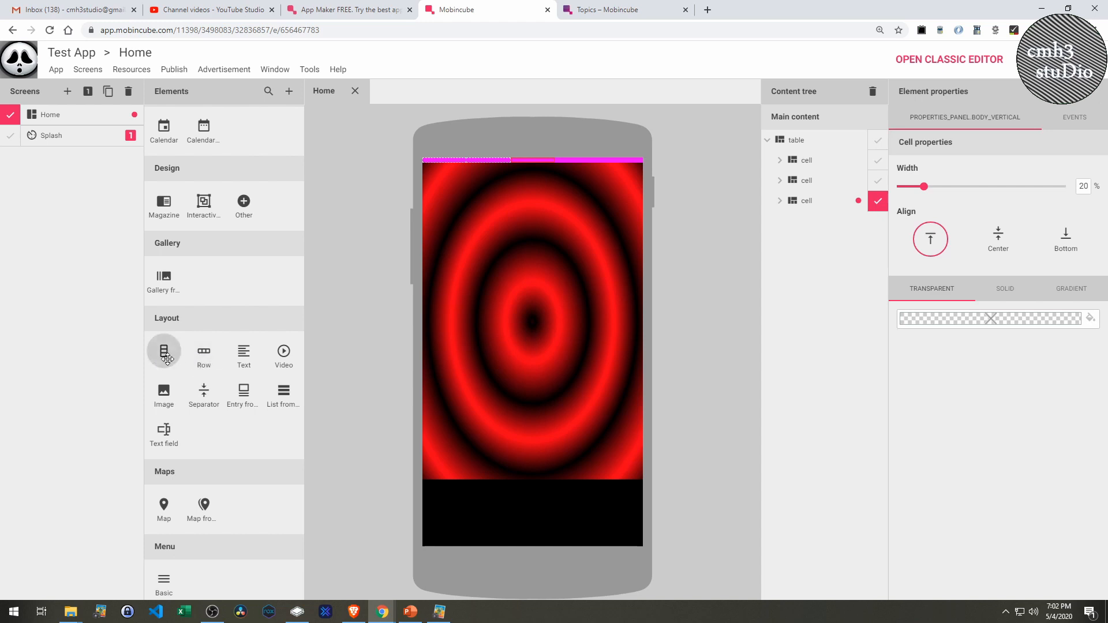
# Add two more columns to the magenta table, one at its end and one at its start, each 20% wide
pyautogui.moveTo(174, 359); pyautogui.dragTo(589, 182)
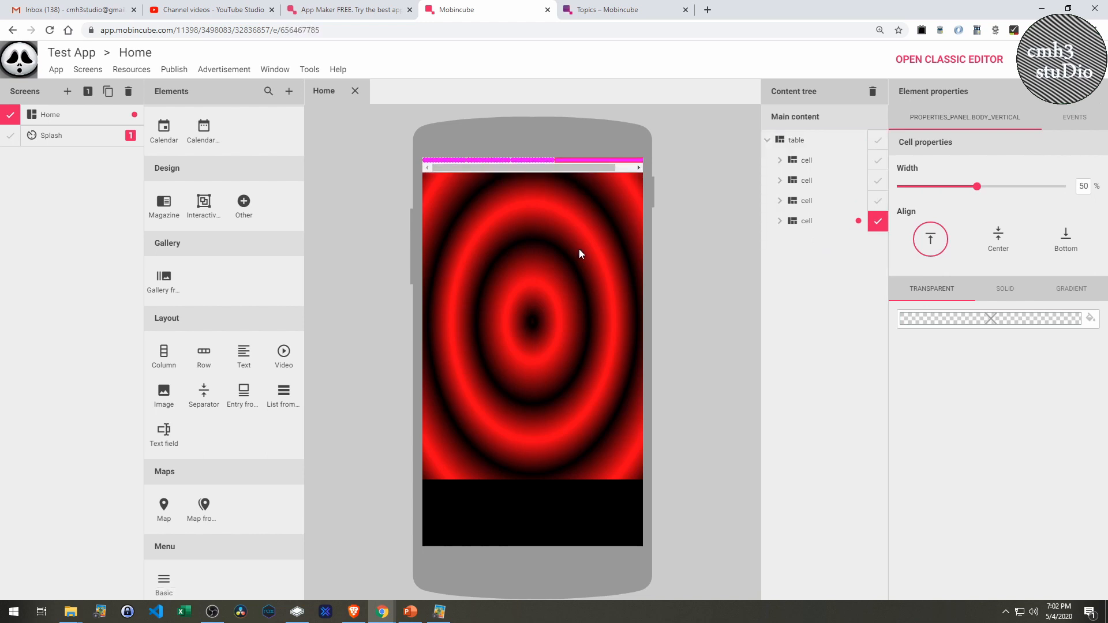
pyautogui.moveTo(969, 188); pyautogui.dragTo(922, 200)
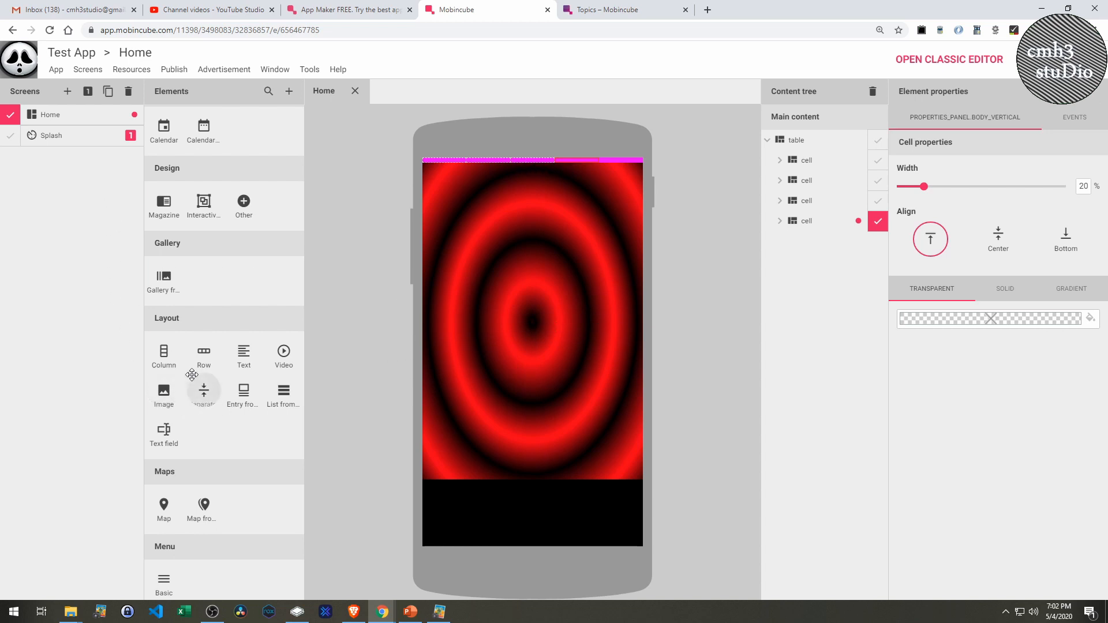
pyautogui.moveTo(164, 352); pyautogui.dragTo(847, 193)
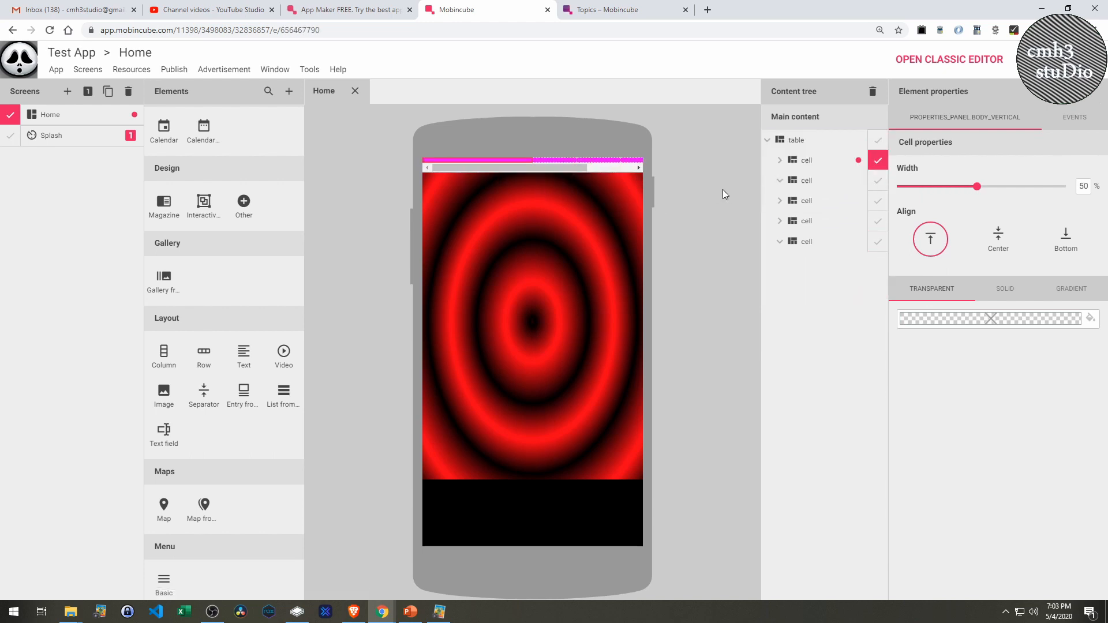
pyautogui.moveTo(976, 186); pyautogui.dragTo(922, 200)
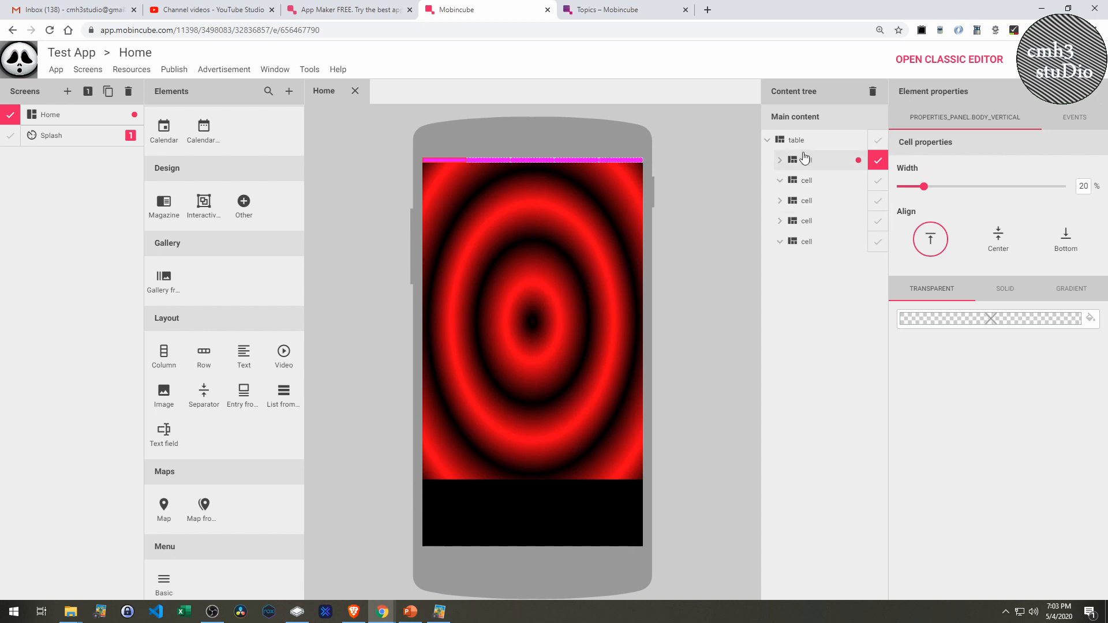
pyautogui.click(807, 141)
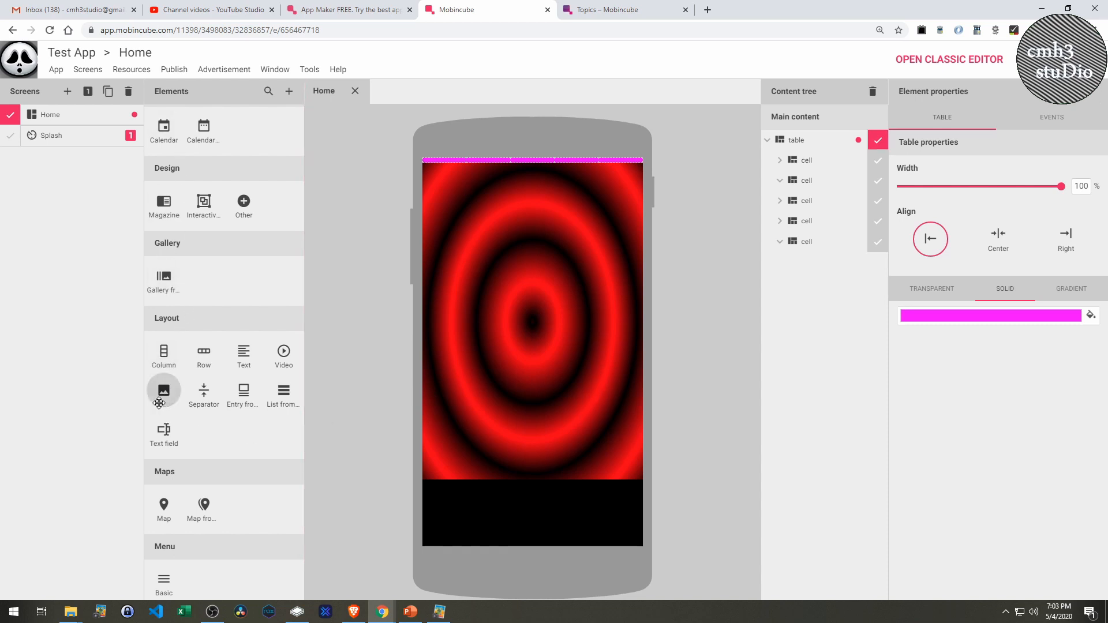
# Add an Image element to each of the table's first two cells and a third one below the table
pyautogui.moveTo(164, 391); pyautogui.dragTo(449, 172)
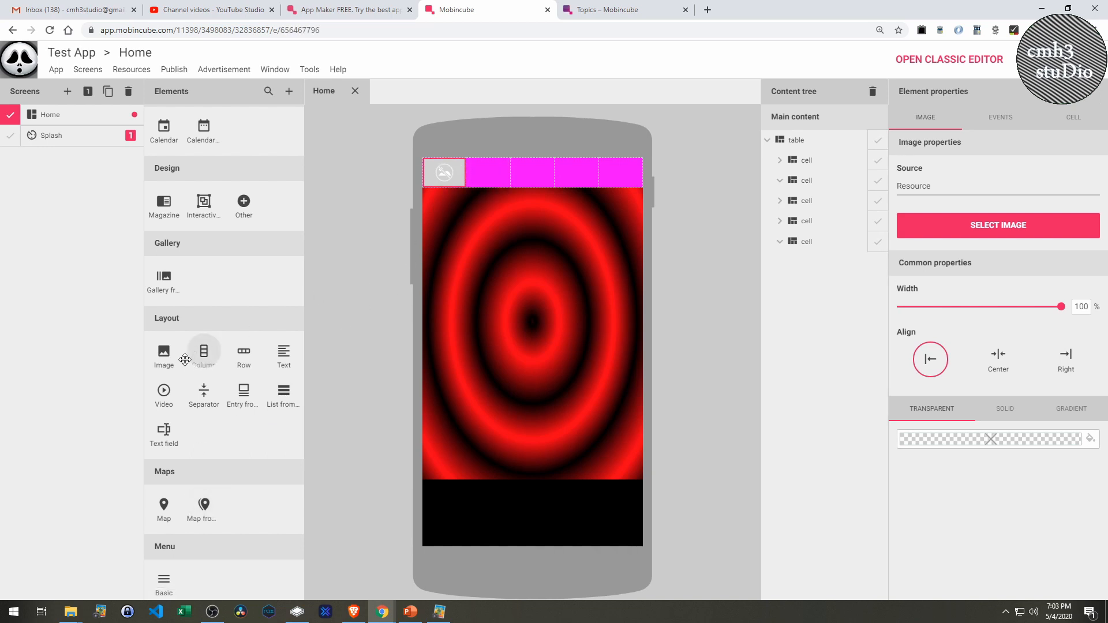
pyautogui.moveTo(164, 351); pyautogui.dragTo(500, 194)
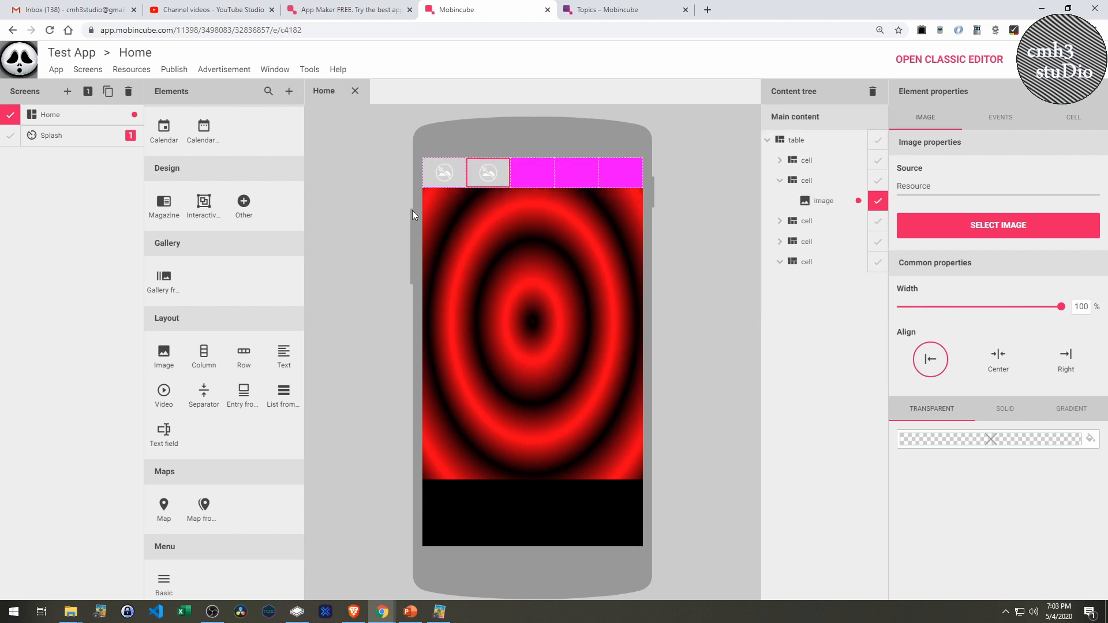
pyautogui.moveTo(165, 360); pyautogui.dragTo(539, 193)
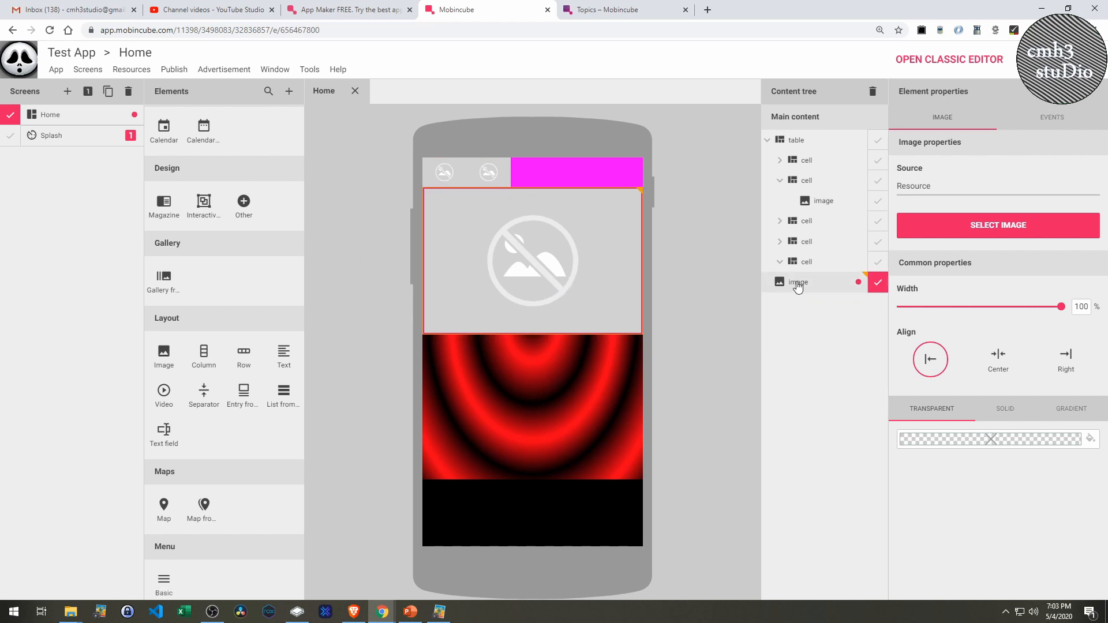
# Move the image from below the table into the table's third cell in the content tree
pyautogui.moveTo(798, 285); pyautogui.dragTo(799, 261)
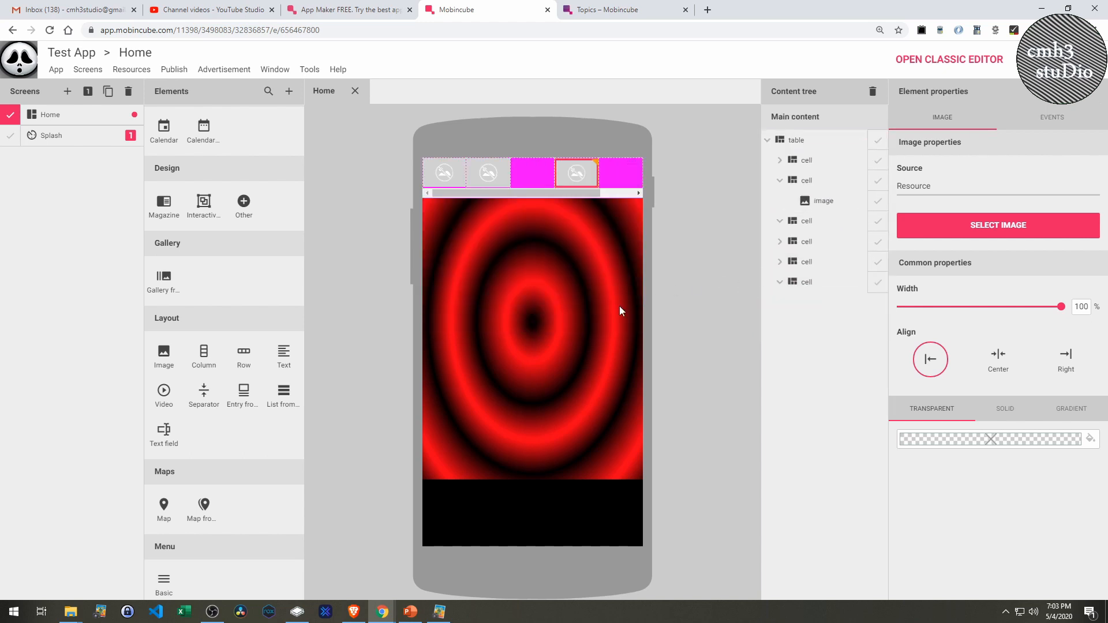
pyautogui.click(779, 262)
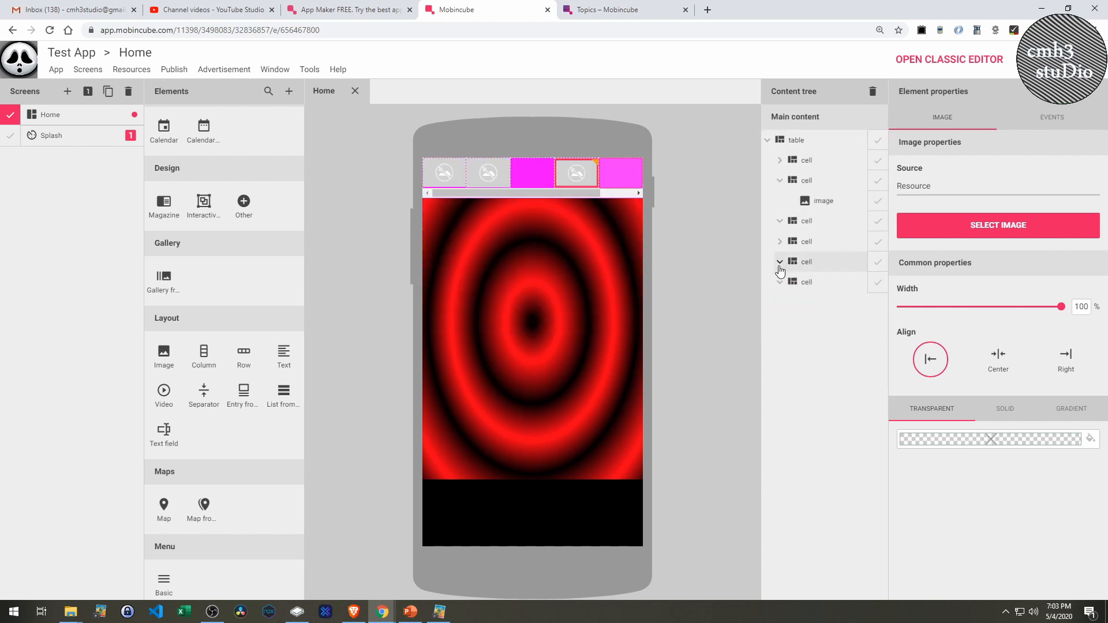
pyautogui.click(778, 284)
pyautogui.click(779, 242)
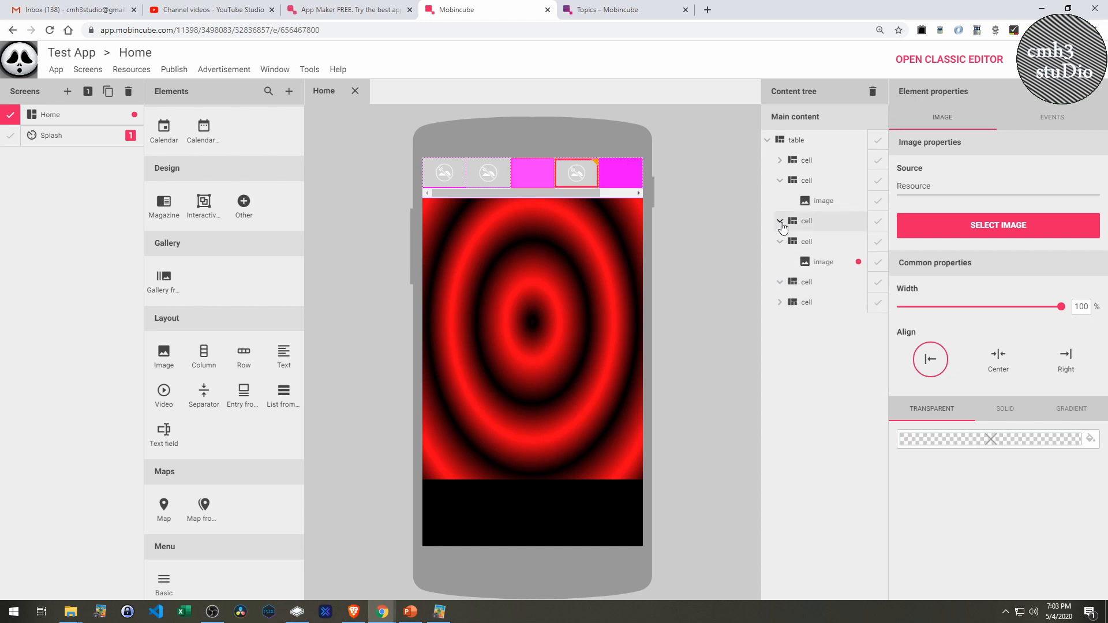
pyautogui.moveTo(804, 262)
pyautogui.mouseDown()
pyautogui.moveTo(808, 232)
pyautogui.moveTo(802, 274)
pyautogui.moveTo(816, 261)
pyautogui.mouseUp()
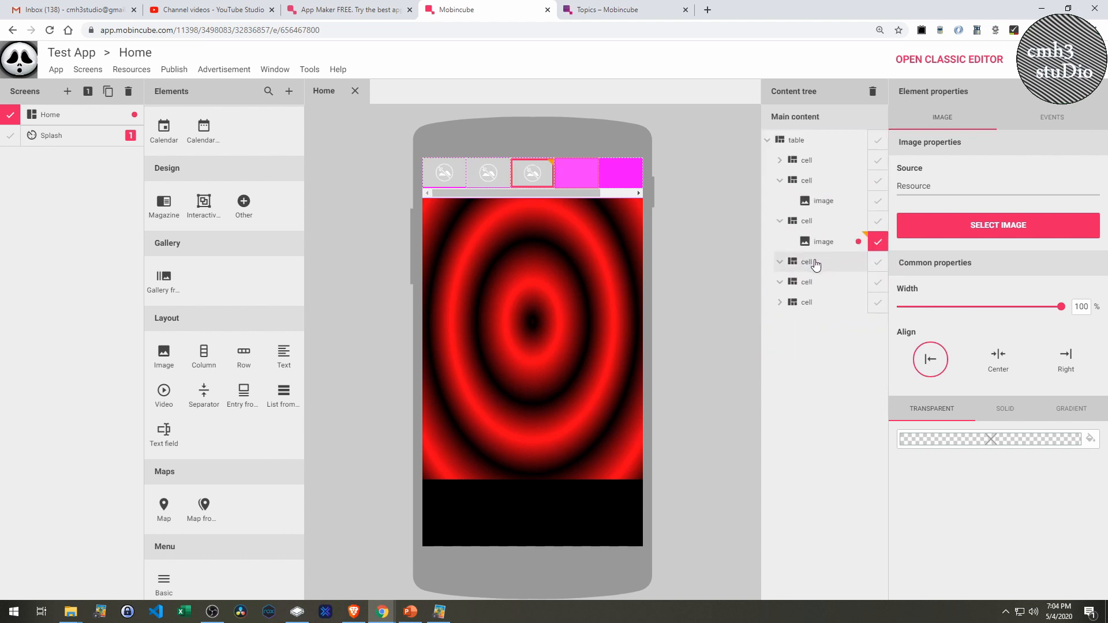
# Add Image elements to the fourth and fifth cells of the table and expand the first cell in the content tree
pyautogui.moveTo(164, 350); pyautogui.dragTo(580, 197)
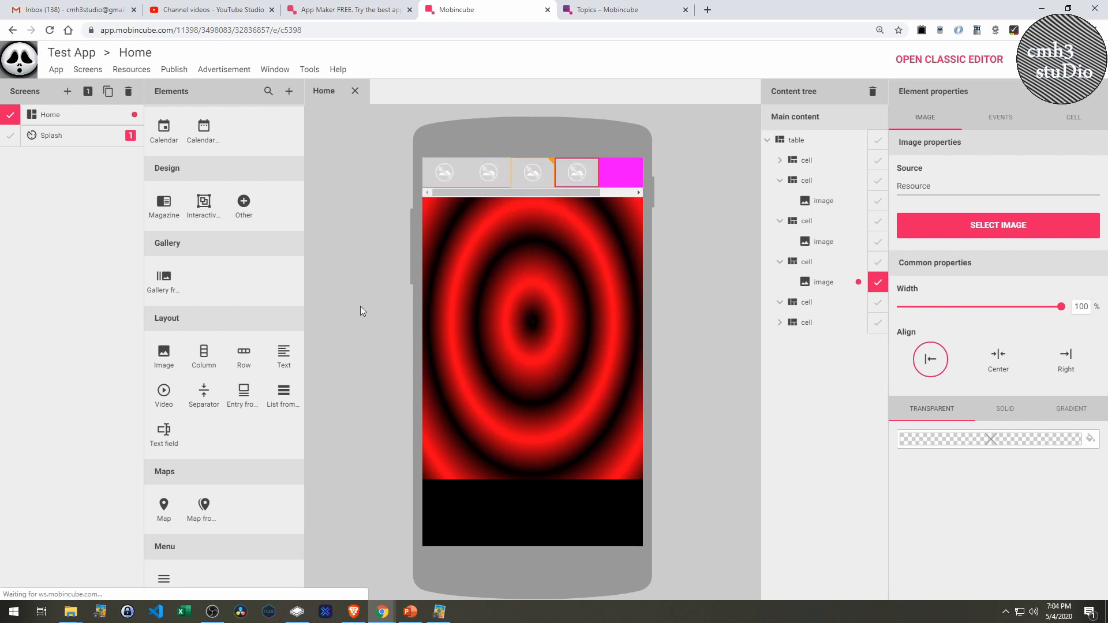
pyautogui.moveTo(171, 354); pyautogui.dragTo(626, 223)
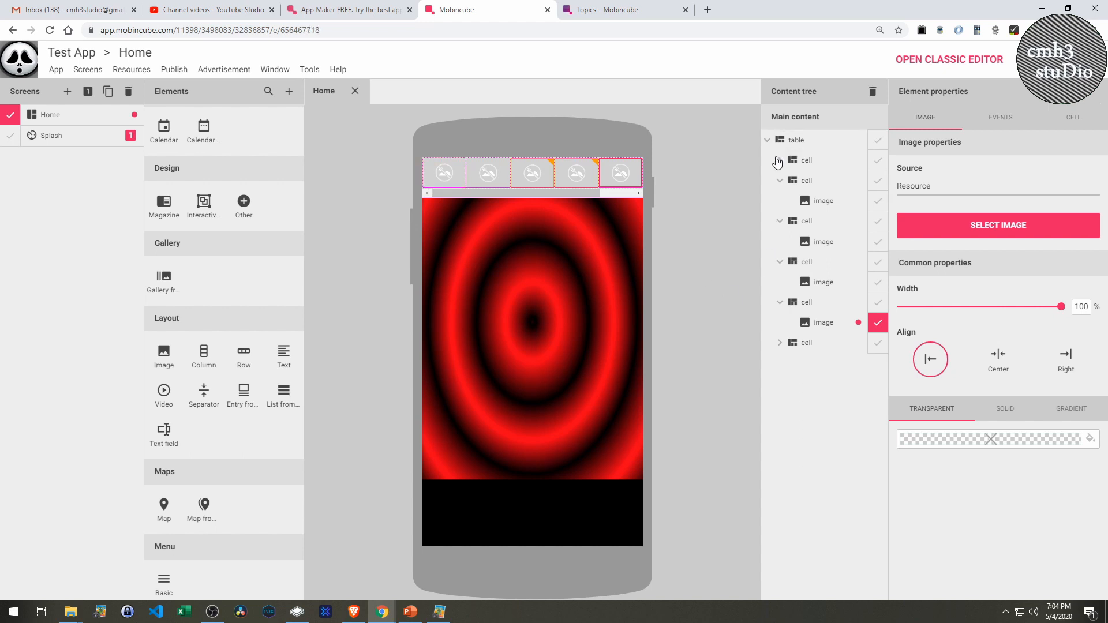
pyautogui.click(779, 161)
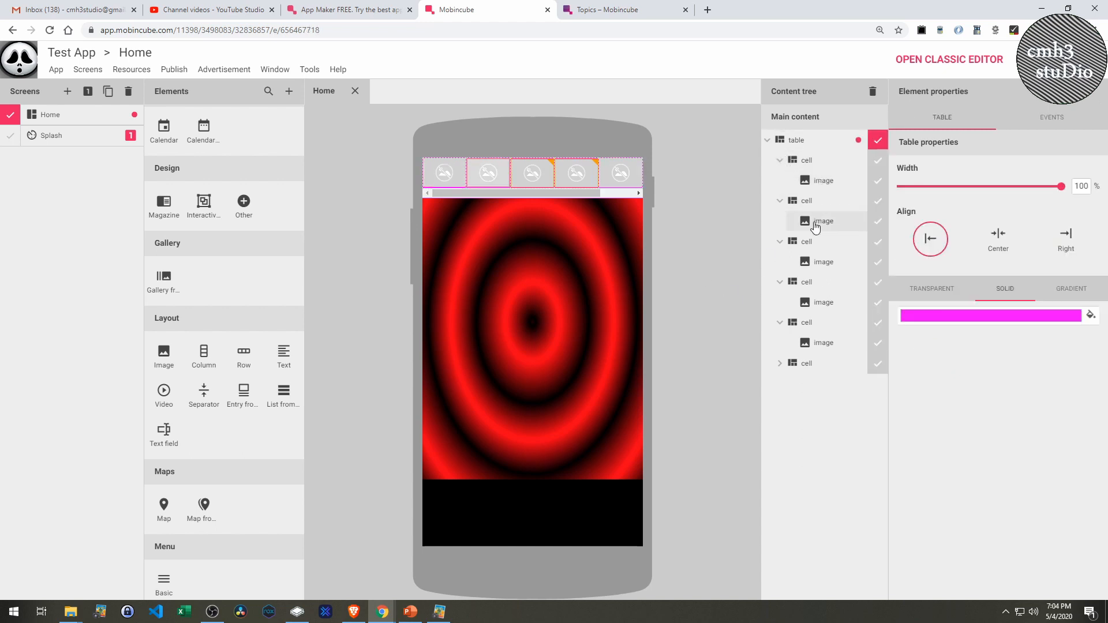
# Delete the extra empty cell at the end of the table
pyautogui.click(812, 364)
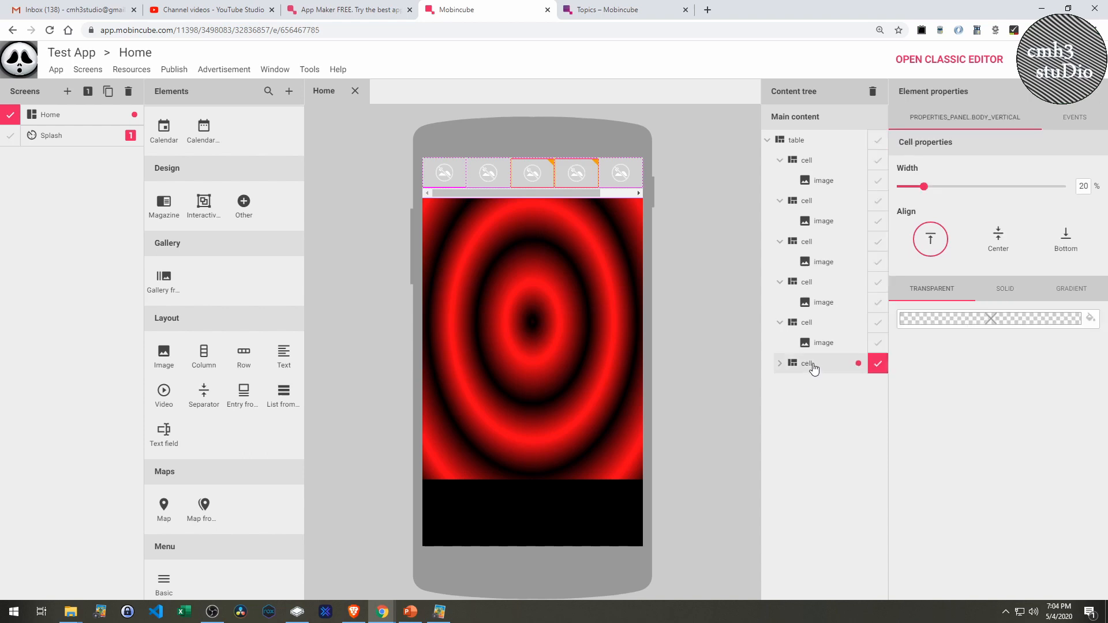
pyautogui.click(872, 93)
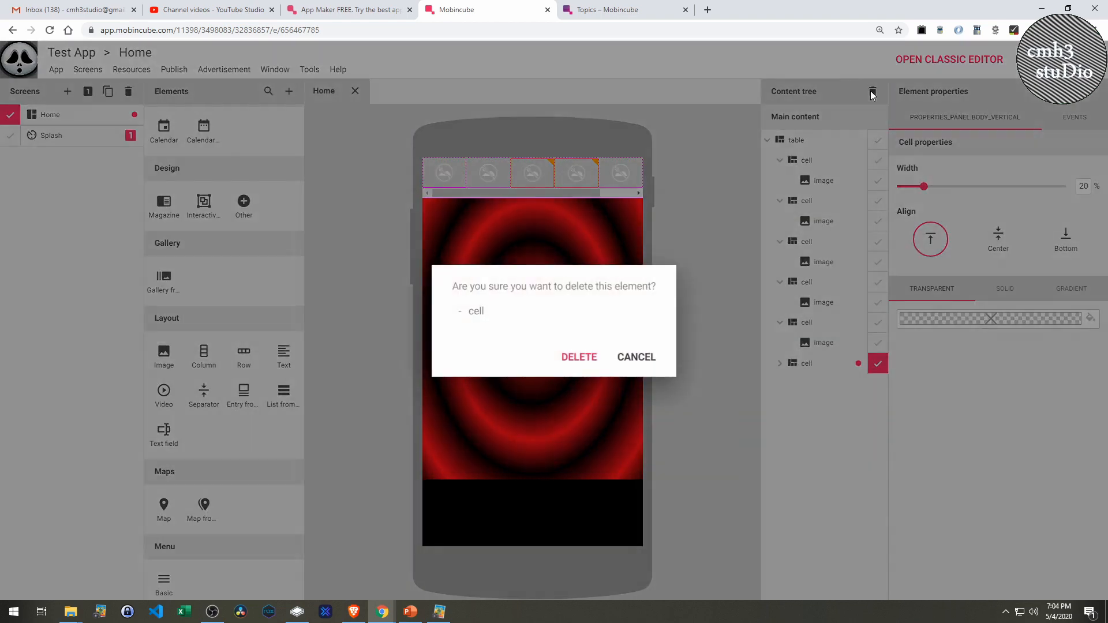
pyautogui.click(577, 354)
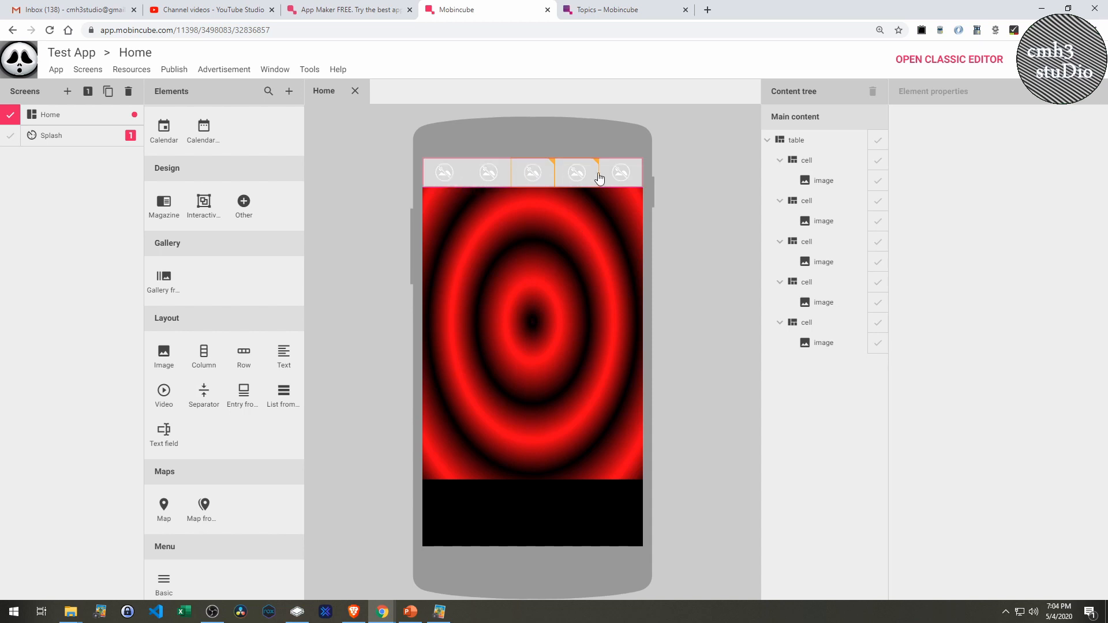
# Widen the content tree and upload men2_3.jpg from the computer's icons folder as the source of the first cell's image
pyautogui.click(816, 180)
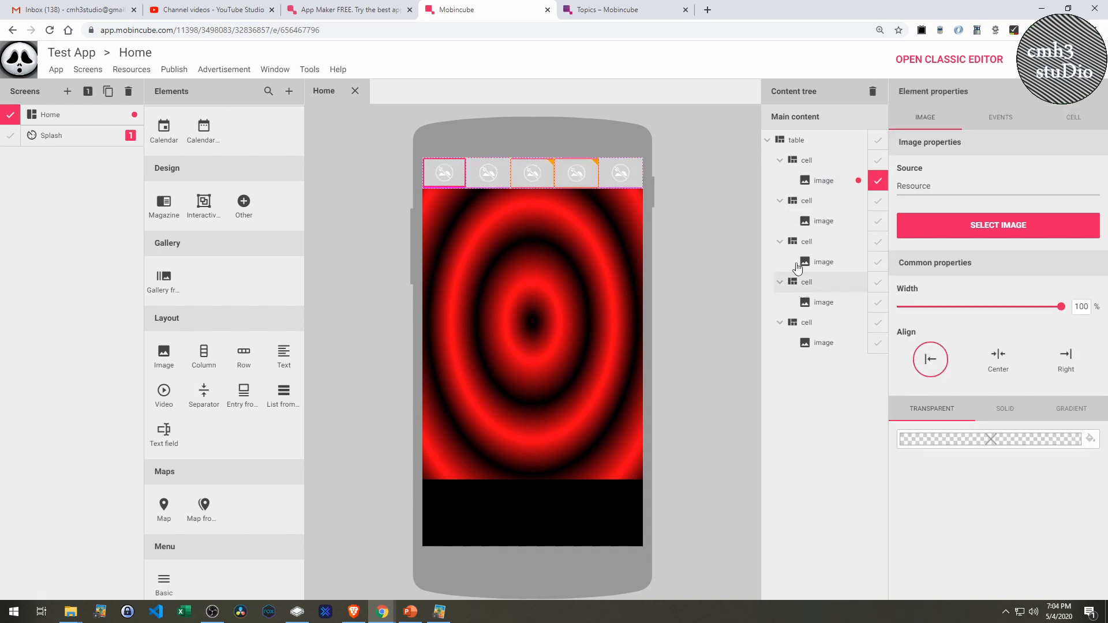
pyautogui.moveTo(760, 295); pyautogui.dragTo(697, 300)
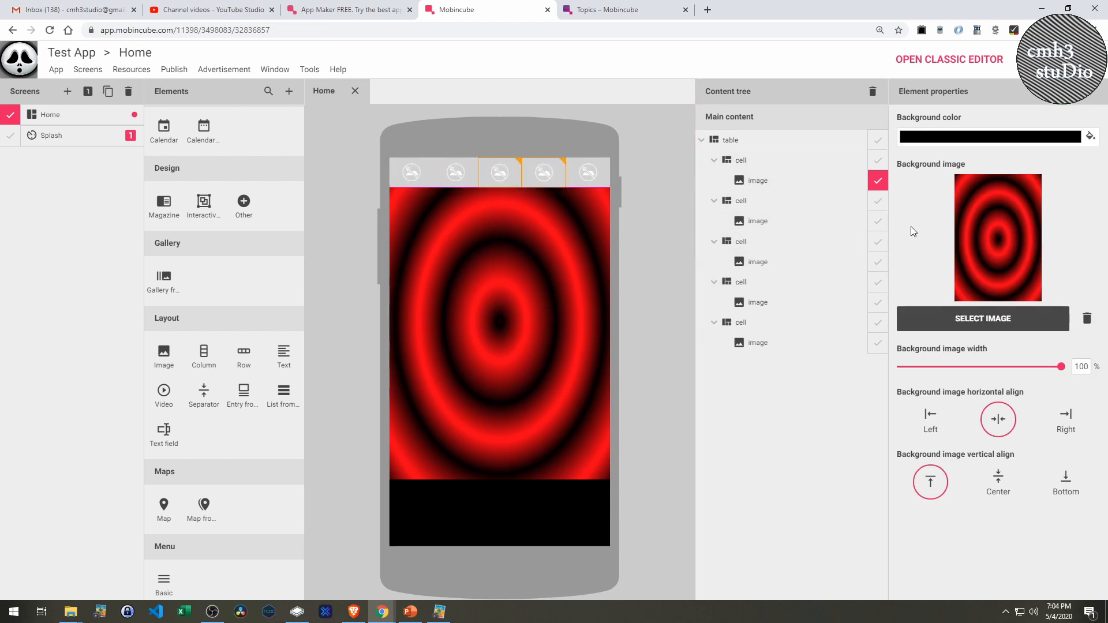
pyautogui.click(756, 221)
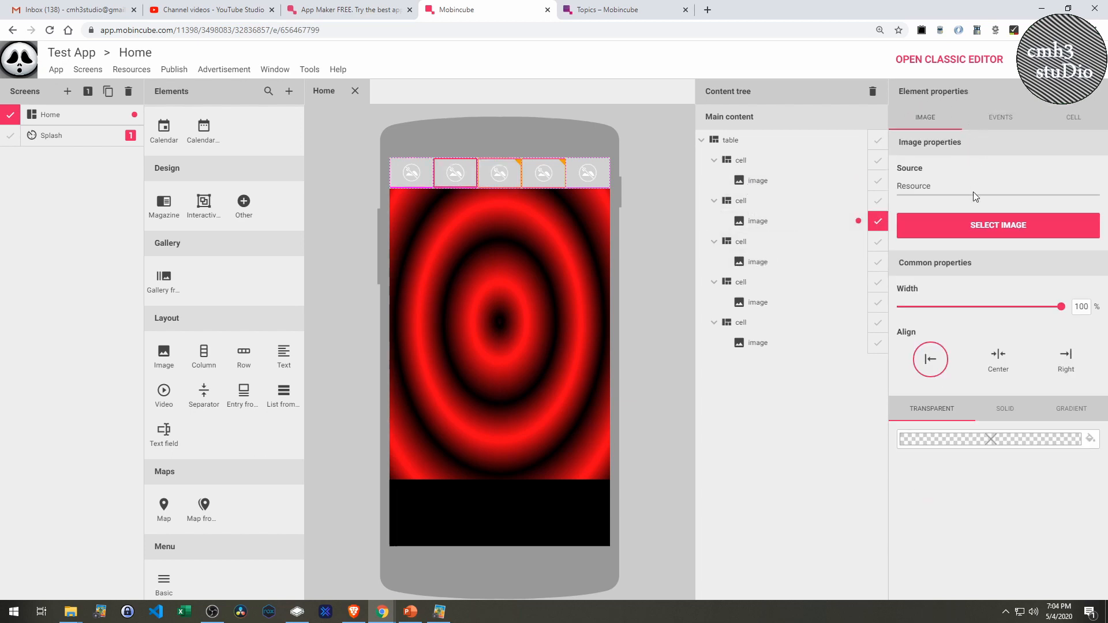
pyautogui.click(792, 183)
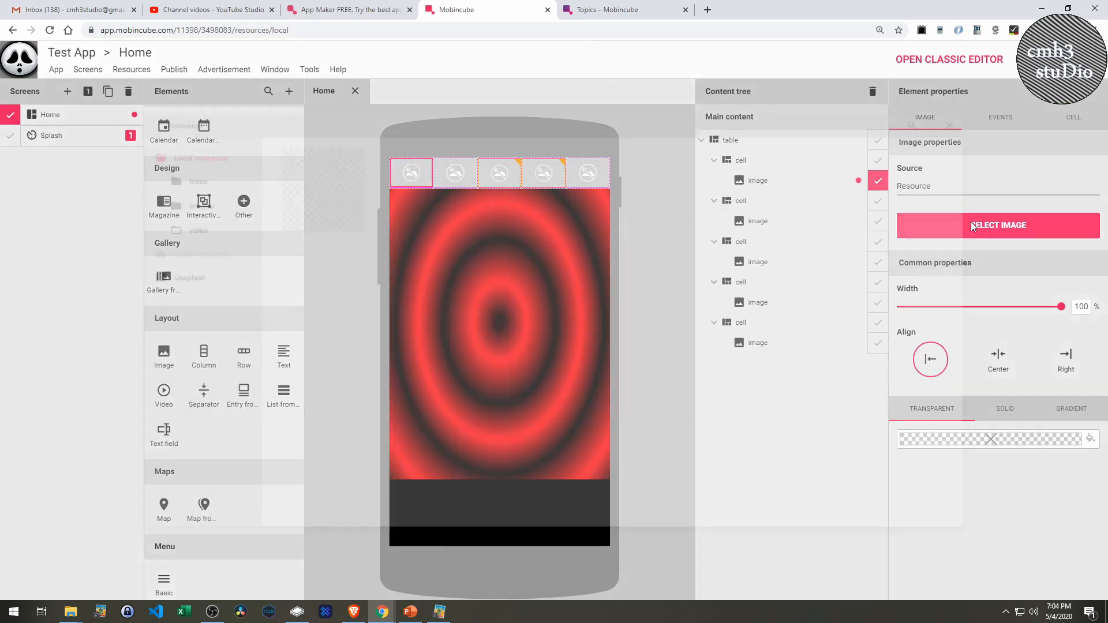
pyautogui.click(973, 227)
pyautogui.moveTo(972, 513)
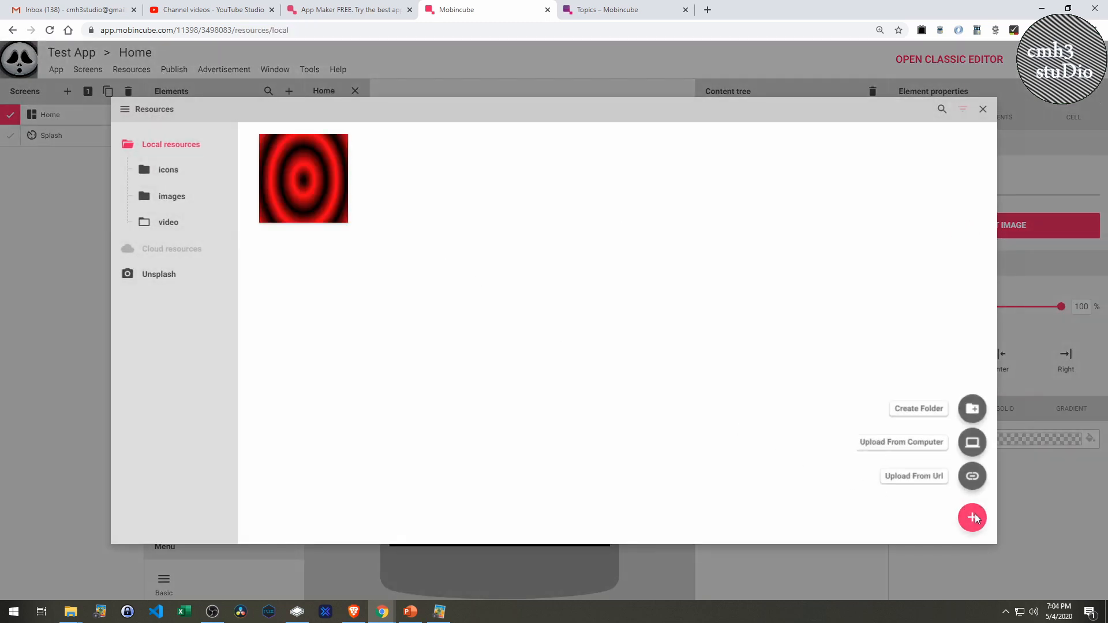
pyautogui.click(916, 444)
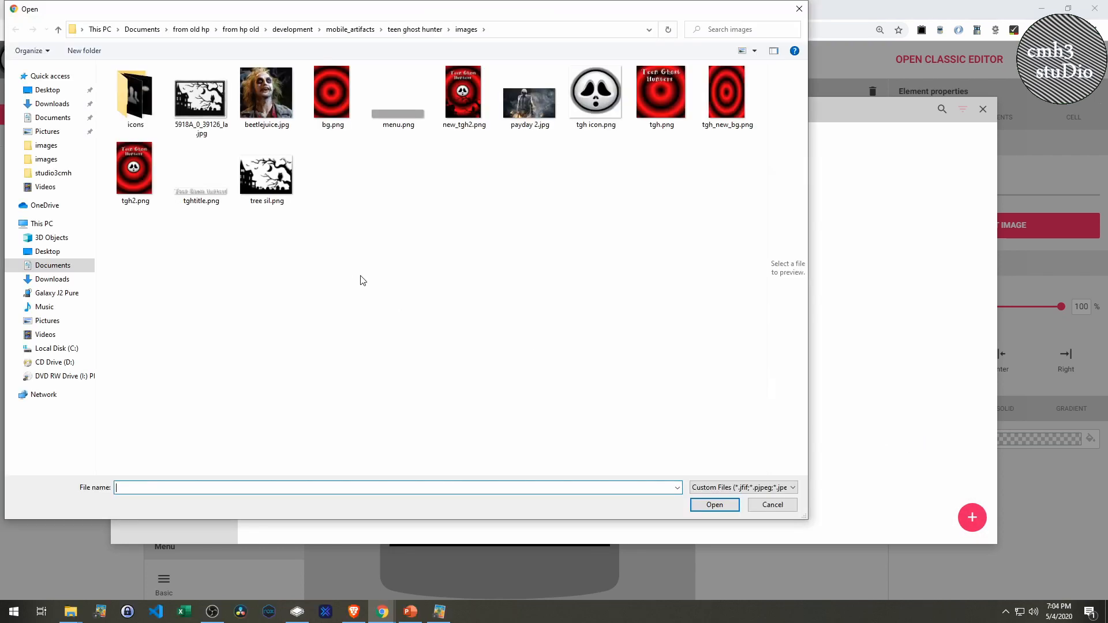
pyautogui.doubleClick(157, 103)
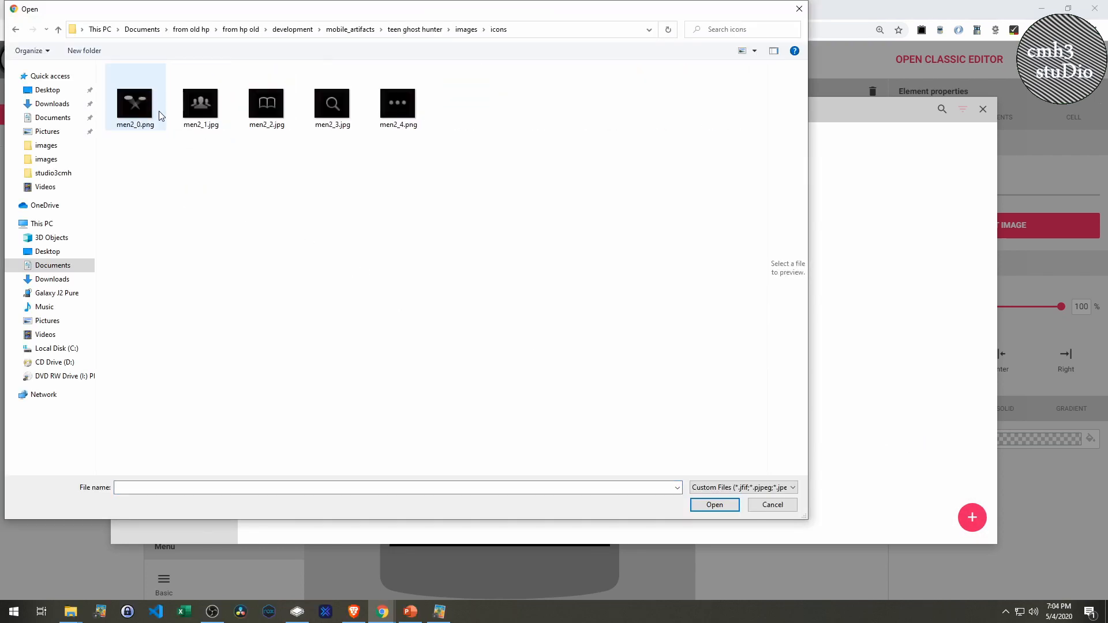
pyautogui.doubleClick(321, 112)
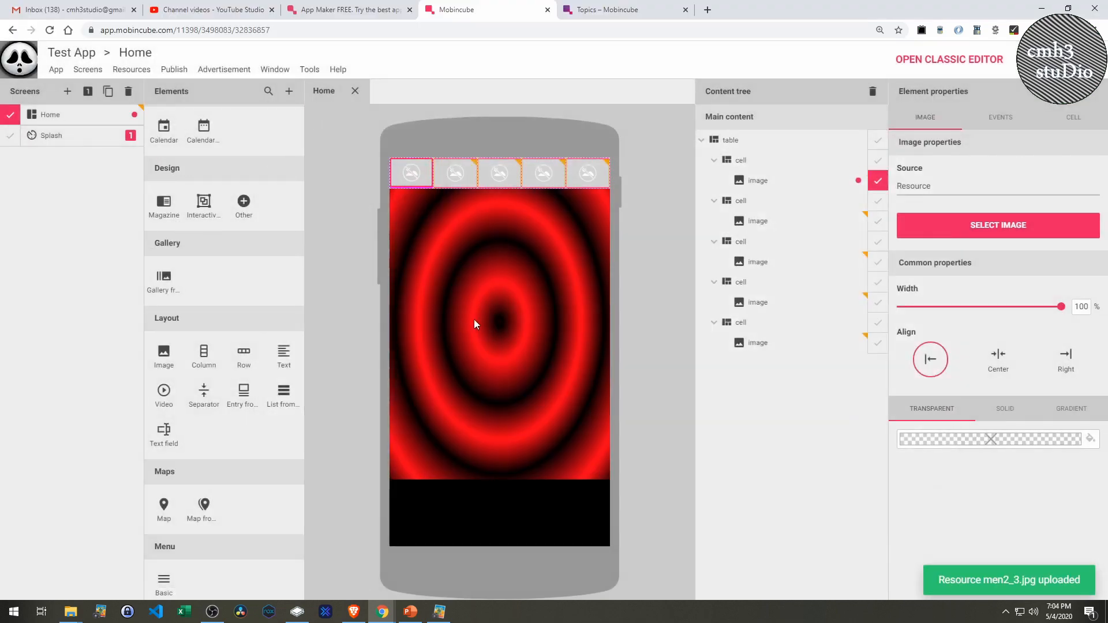
# Set the second cell's image source to men2_1.jpg from the icons folder of the local resources
pyautogui.click(757, 221)
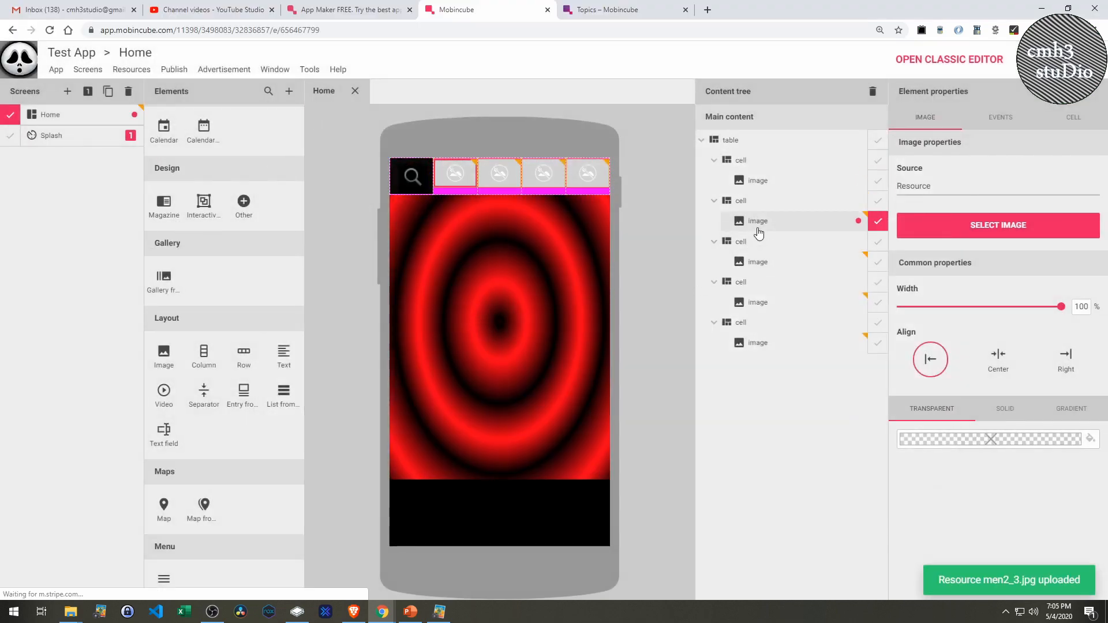
pyautogui.click(978, 227)
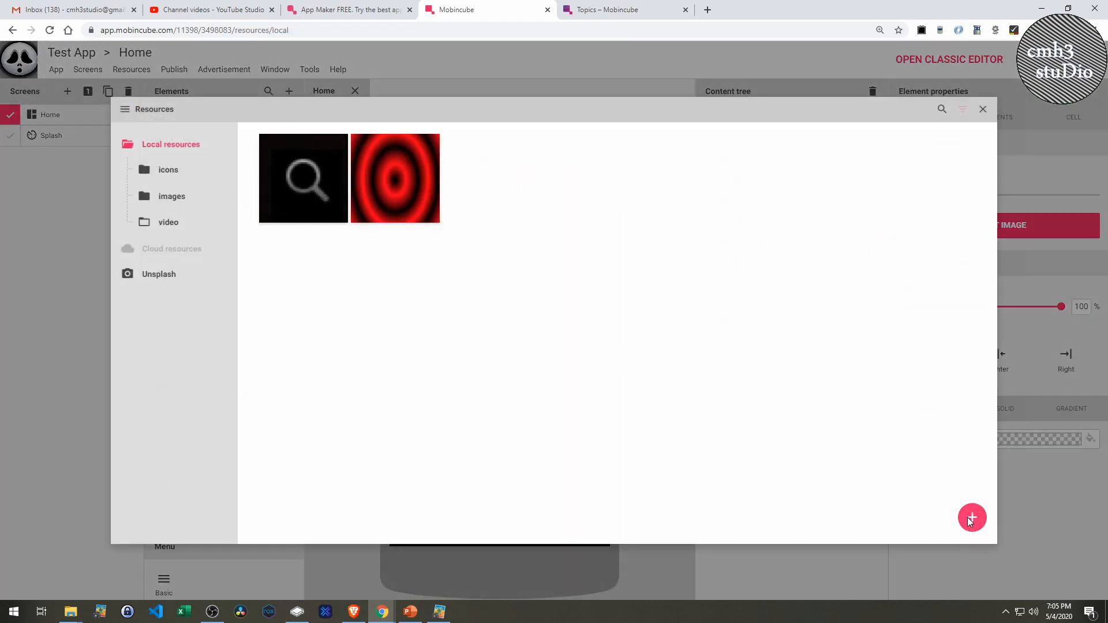
pyautogui.click(169, 170)
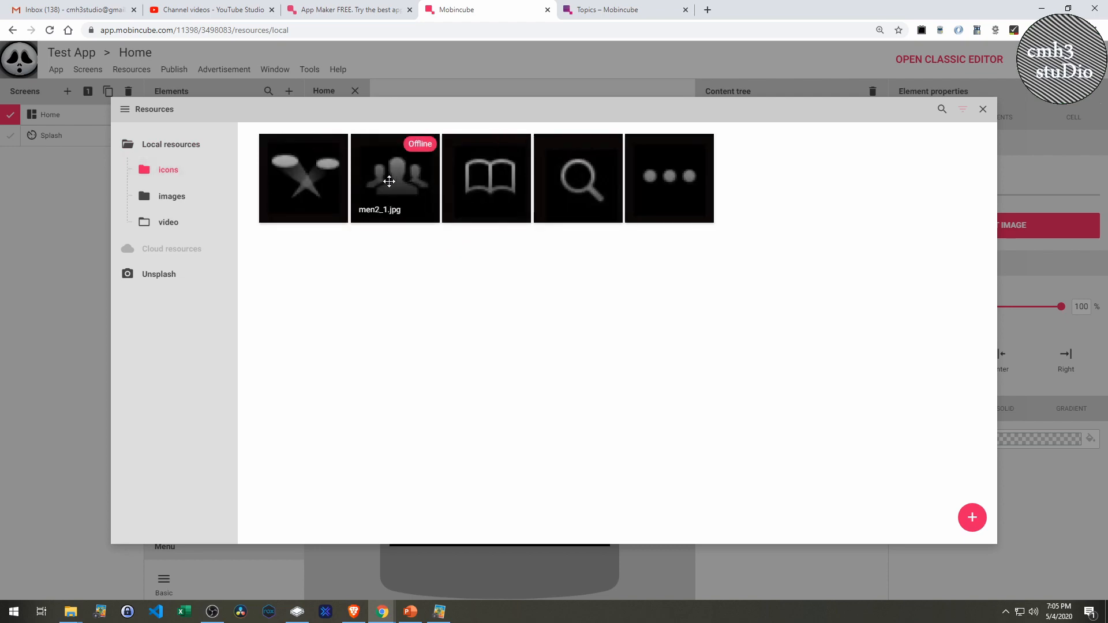
pyautogui.click(389, 175)
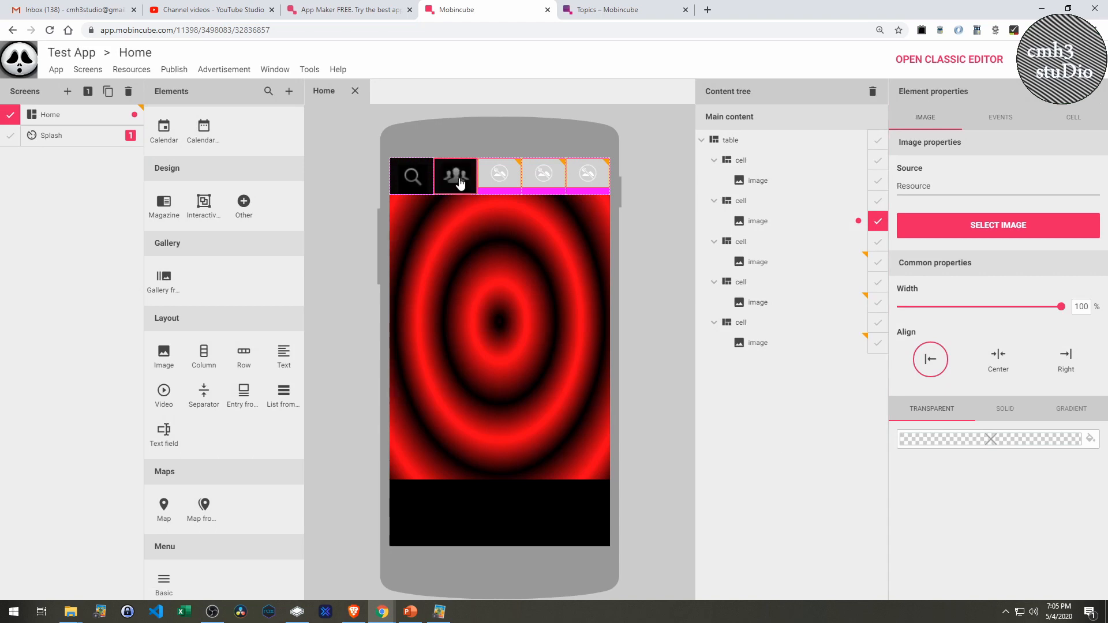
# Set the third cell's image source to men2_0.png from the icons folder of the local resources
pyautogui.click(499, 181)
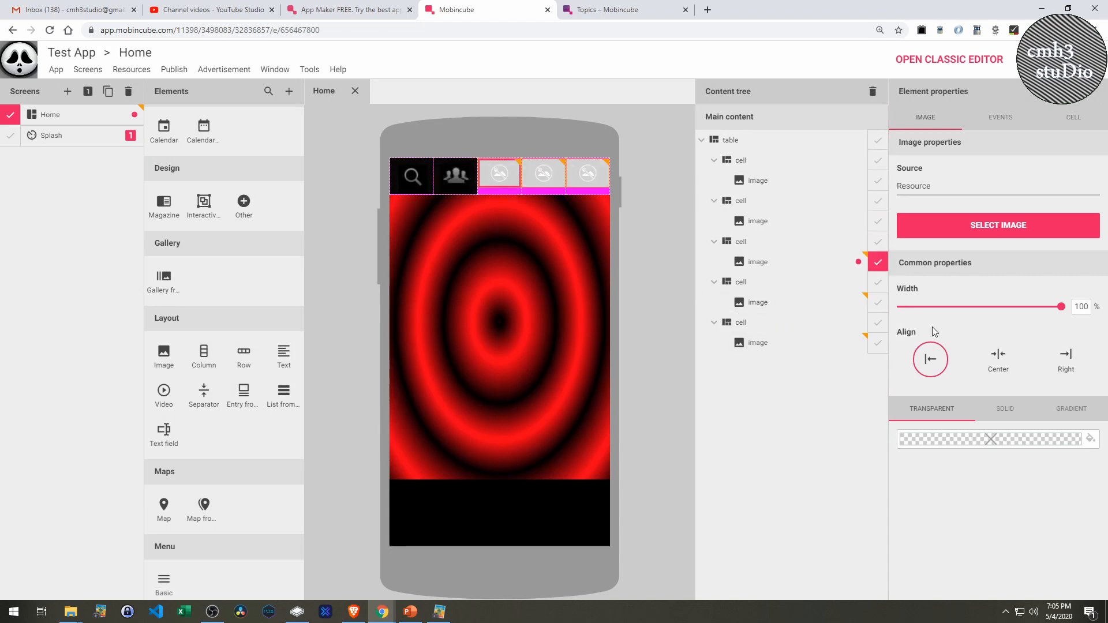
pyautogui.click(1009, 231)
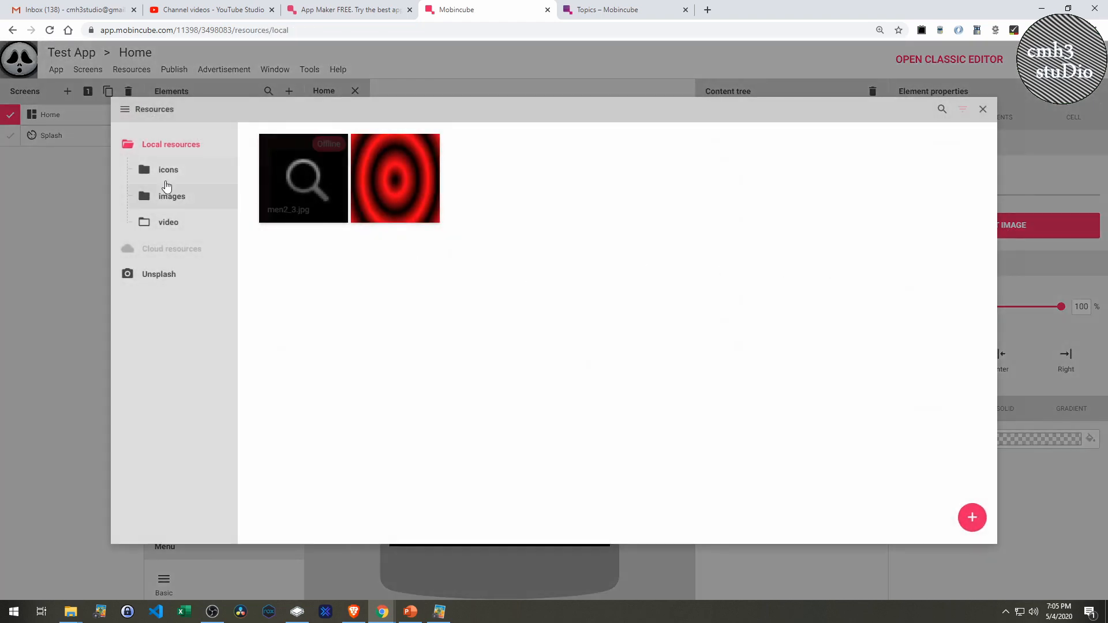
pyautogui.click(163, 172)
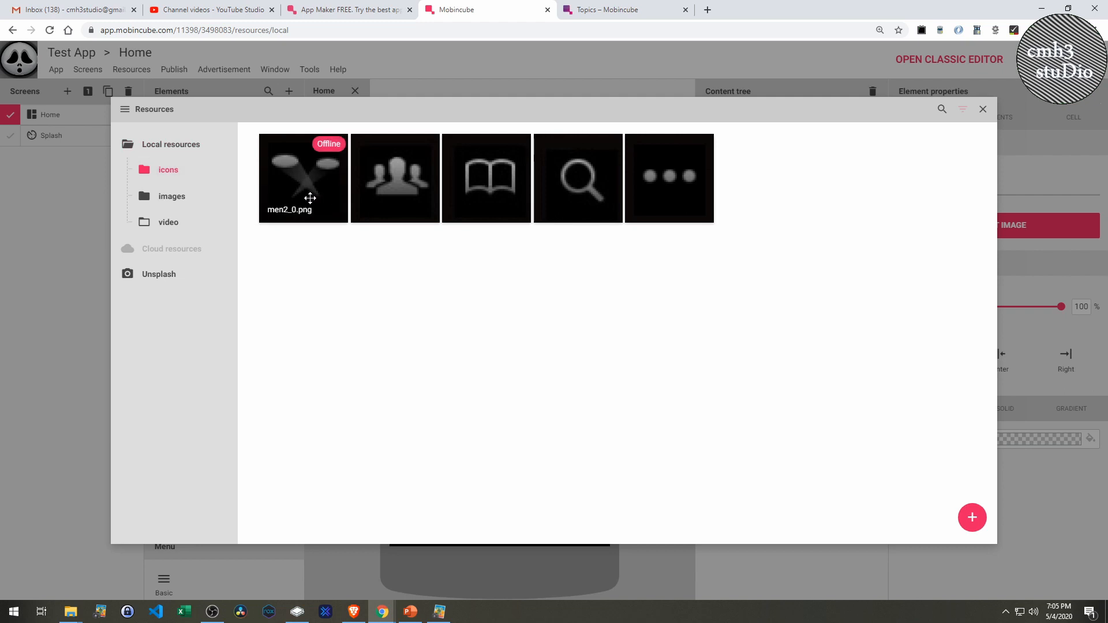
pyautogui.click(310, 198)
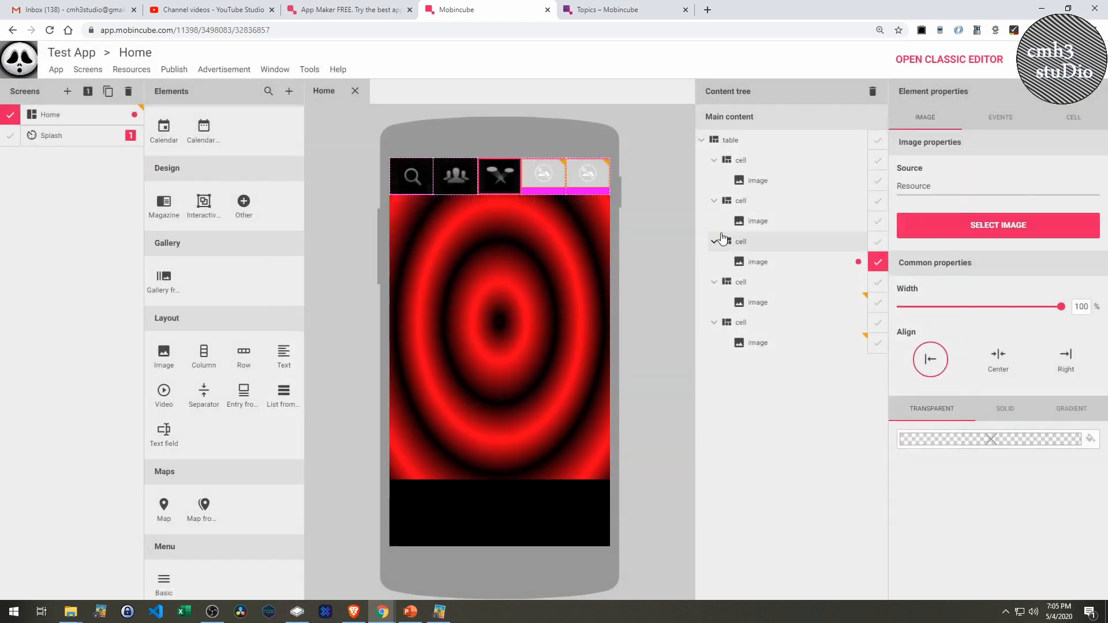
# Set the fourth cell's image source to the open book icon from the icons folder of the local resources
pyautogui.click(751, 269)
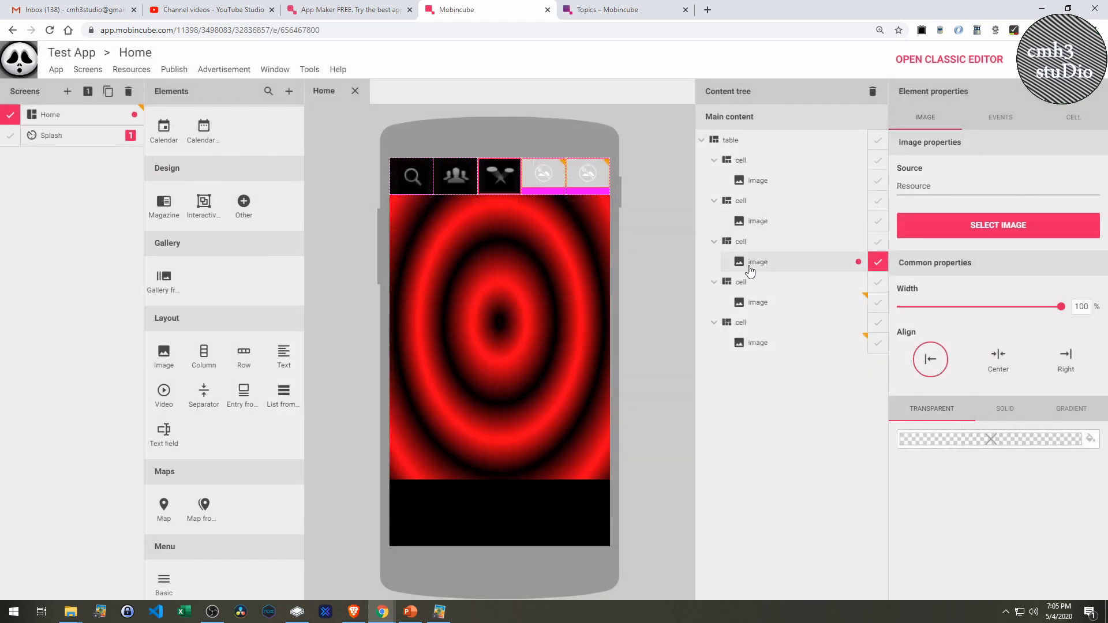
pyautogui.click(763, 288)
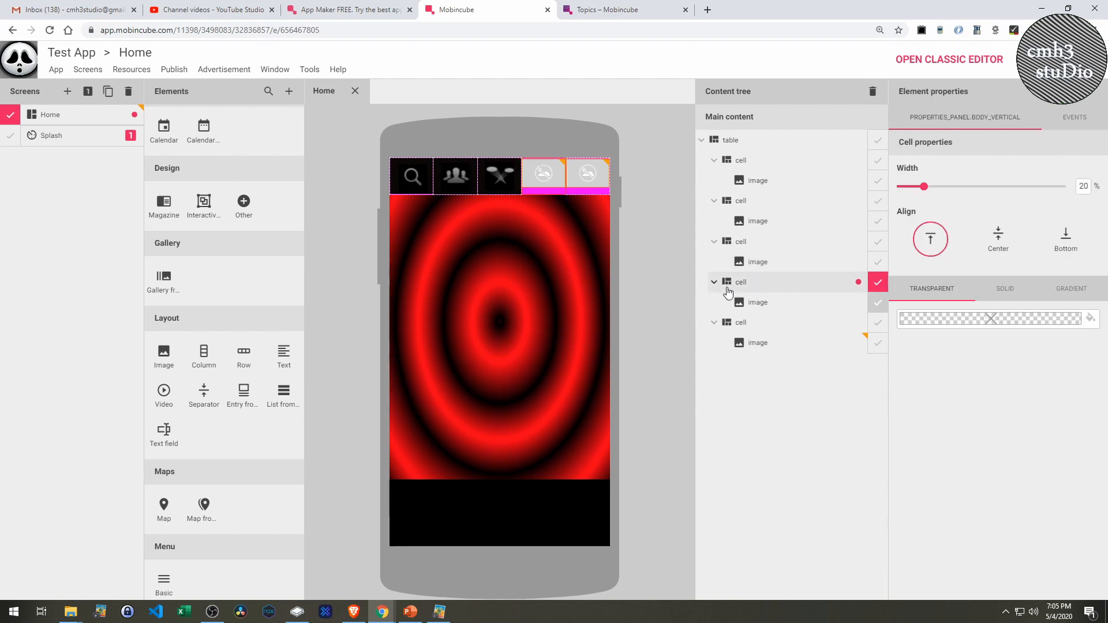
pyautogui.click(759, 302)
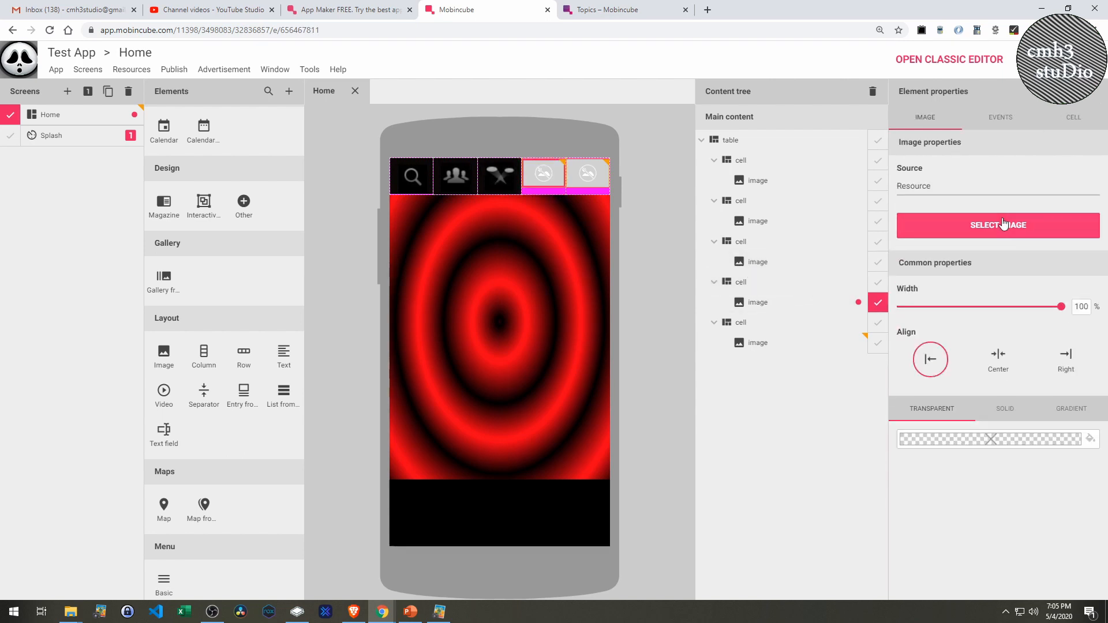
pyautogui.click(1004, 224)
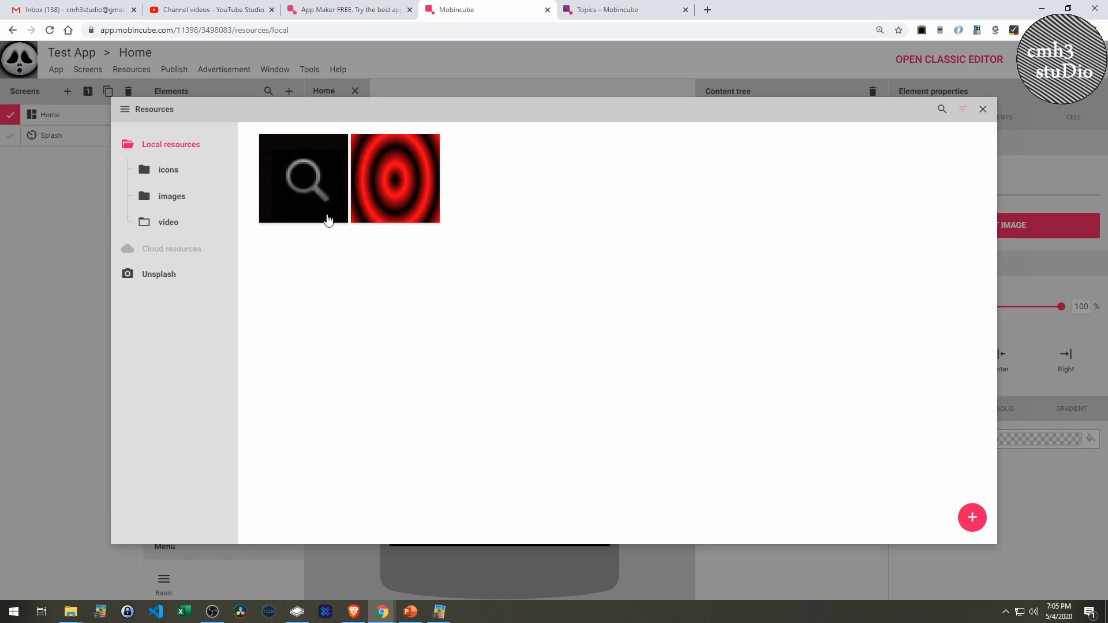
pyautogui.click(171, 174)
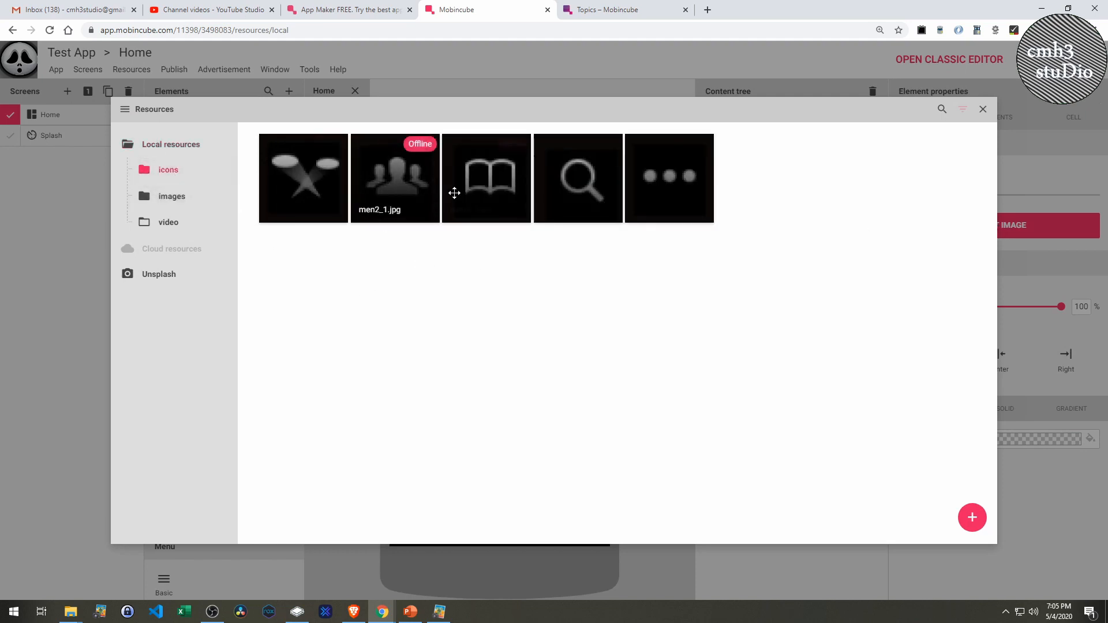
pyautogui.click(478, 184)
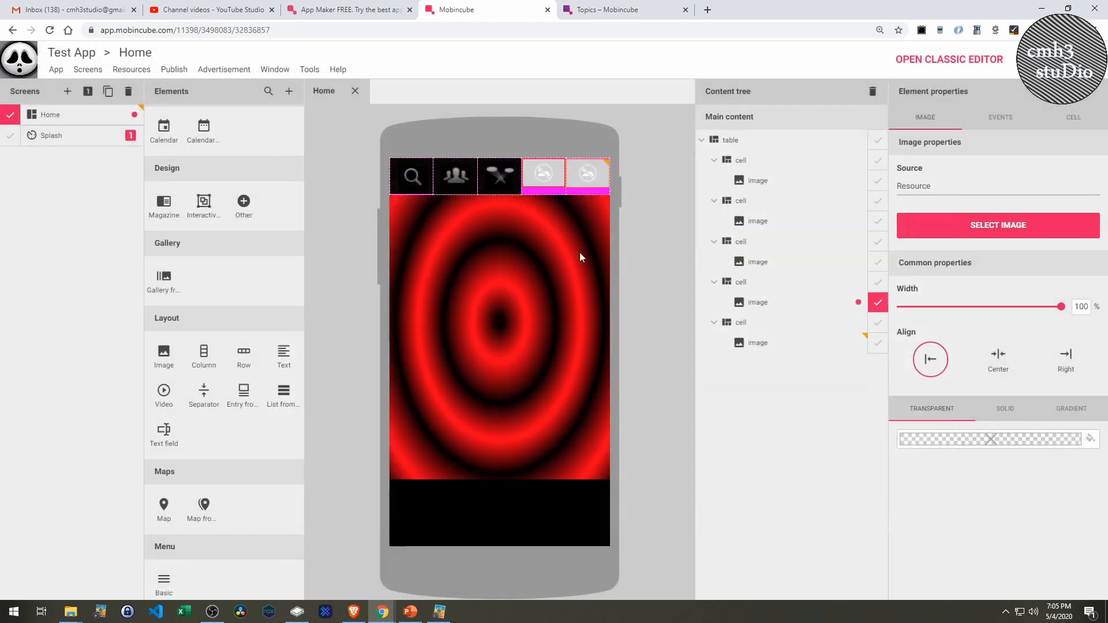
# Set the fifth cell's image source to the three-dot icon from the icons folder of the local resources
pyautogui.click(589, 182)
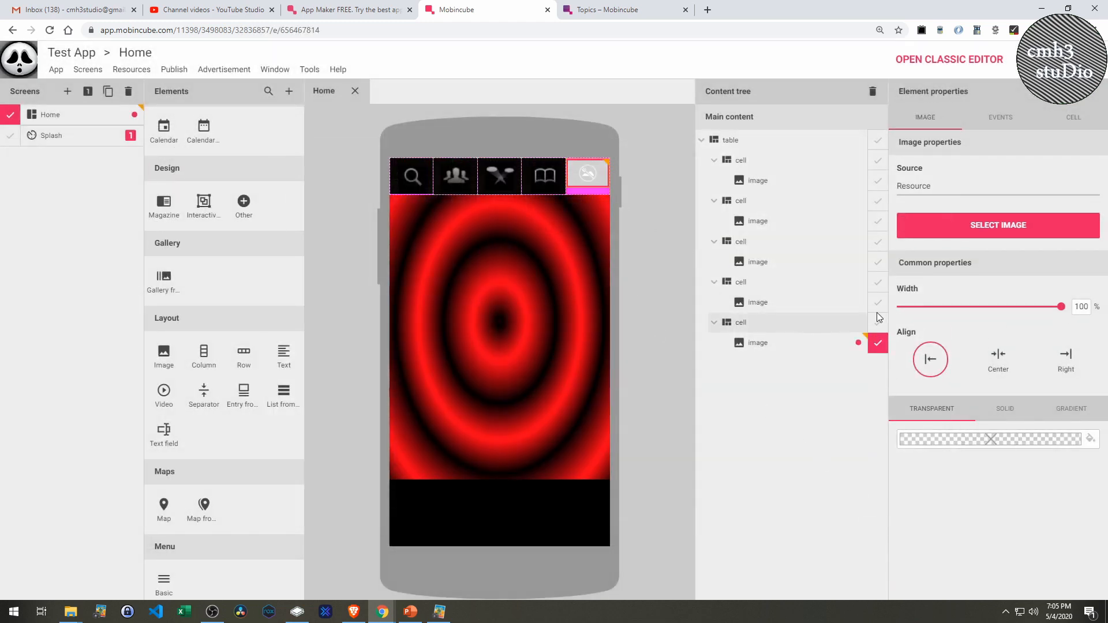
pyautogui.click(1000, 225)
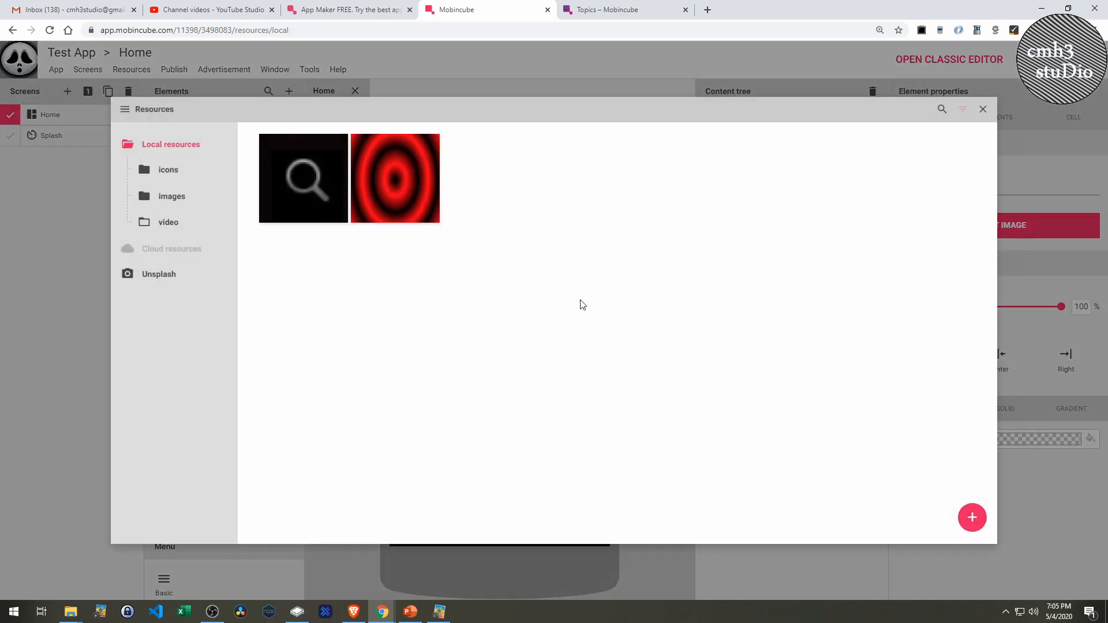
pyautogui.click(160, 174)
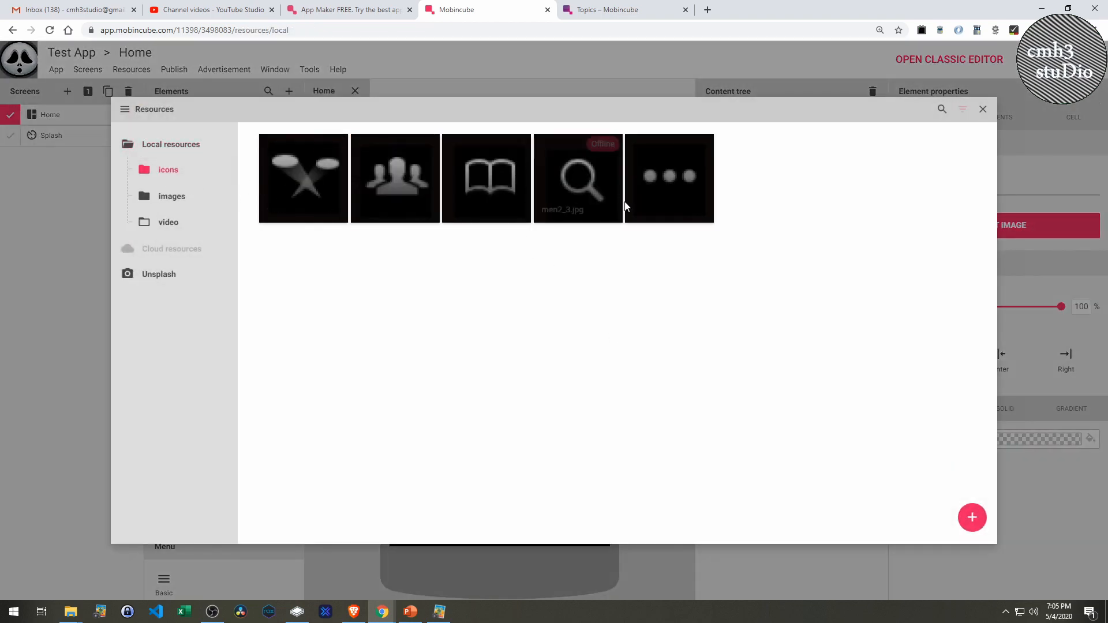
pyautogui.click(641, 188)
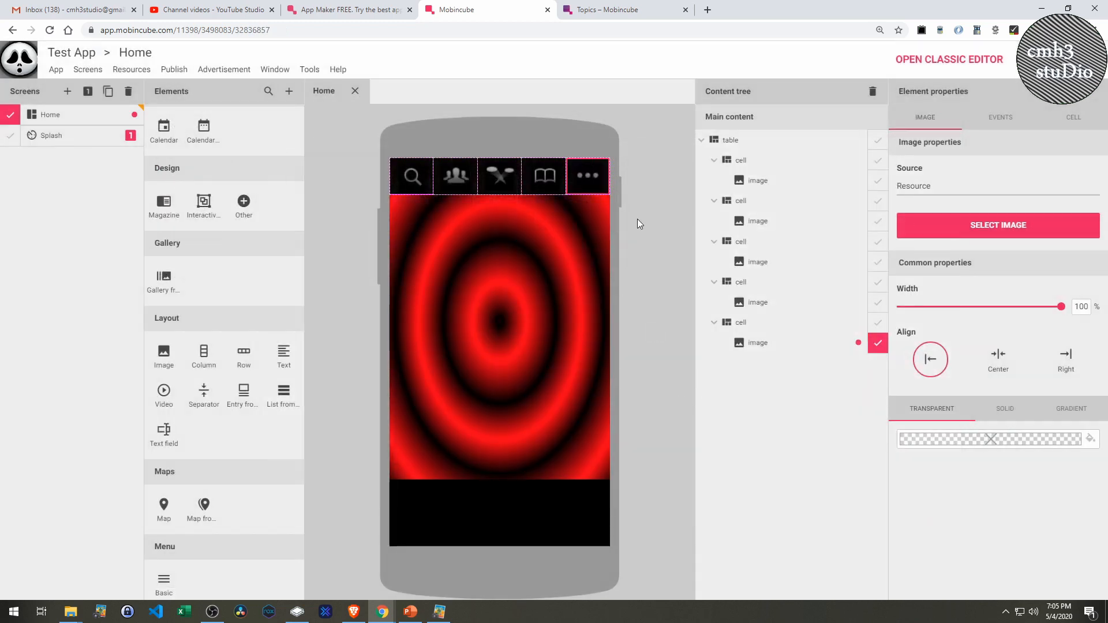
# Collapse the table in the content tree and try to move it into a new bottom bar named footer_bar
pyautogui.click(637, 219)
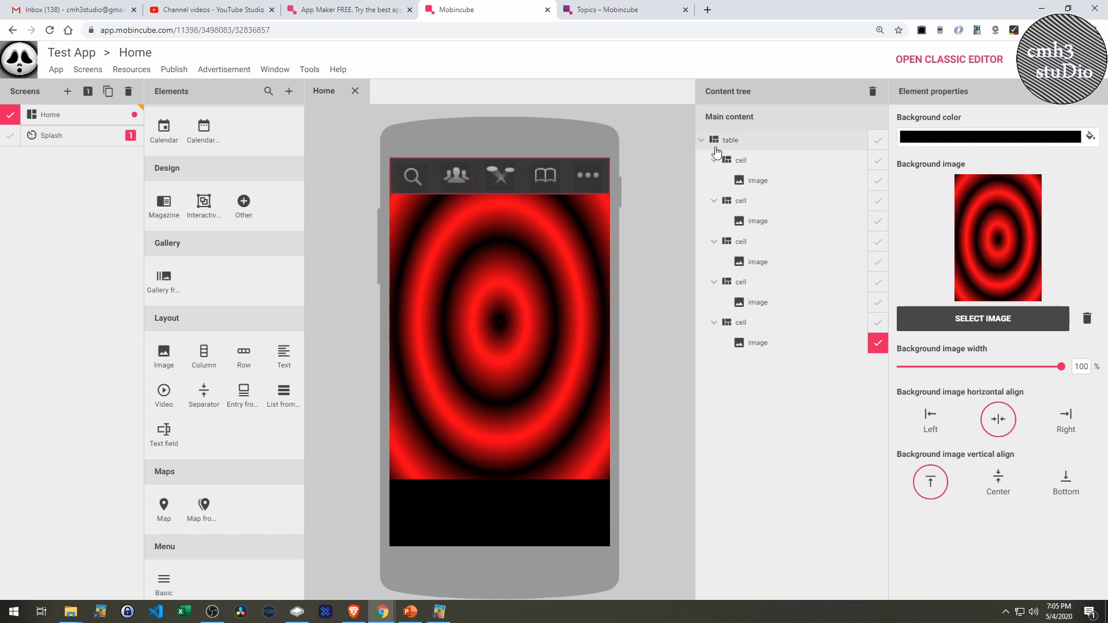
pyautogui.moveTo(716, 153)
pyautogui.mouseDown()
pyautogui.moveTo(672, 248)
pyautogui.moveTo(764, 223)
pyautogui.moveTo(712, 221)
pyautogui.moveTo(680, 164)
pyautogui.moveTo(719, 148)
pyautogui.mouseUp()
pyautogui.click(701, 140)
pyautogui.click(702, 140)
pyautogui.click(702, 140)
pyautogui.moveTo(726, 141); pyautogui.dragTo(743, 196)
pyautogui.click(562, 317)
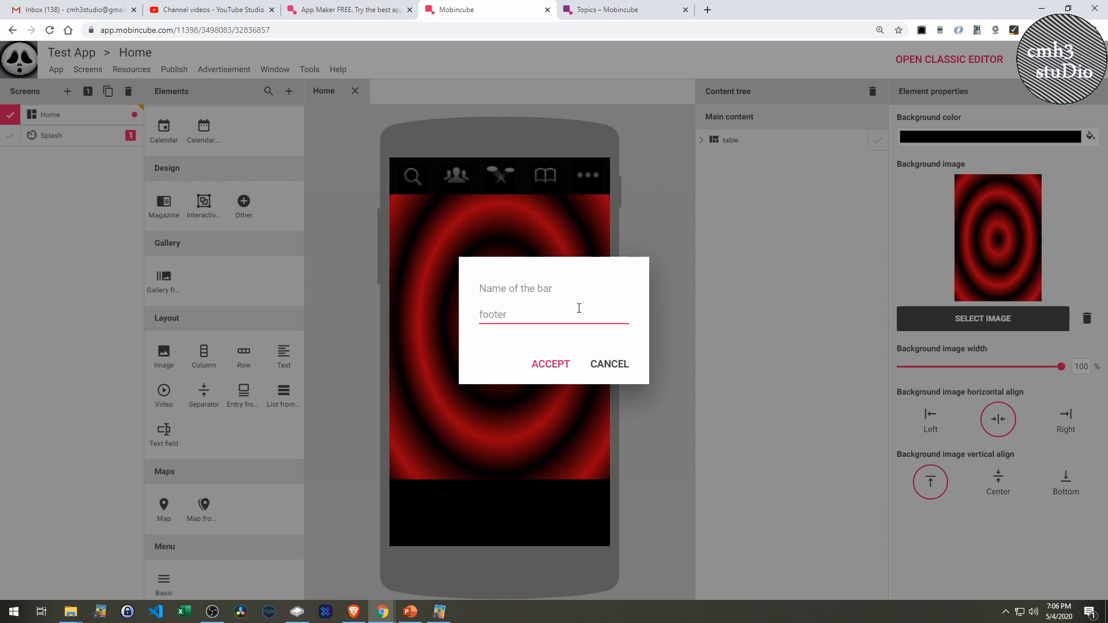
pyautogui.write('footer_bar')
pyautogui.press('Return')
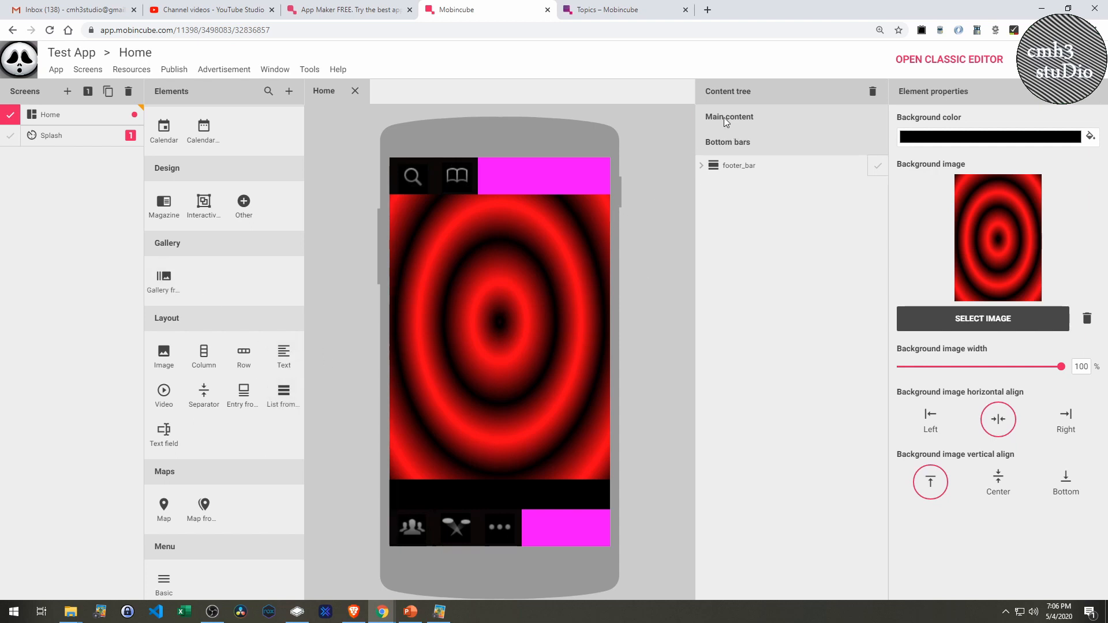
# Reload the editor page and delete footer_bar from the Home screen's bottom bars
pyautogui.click(49, 30)
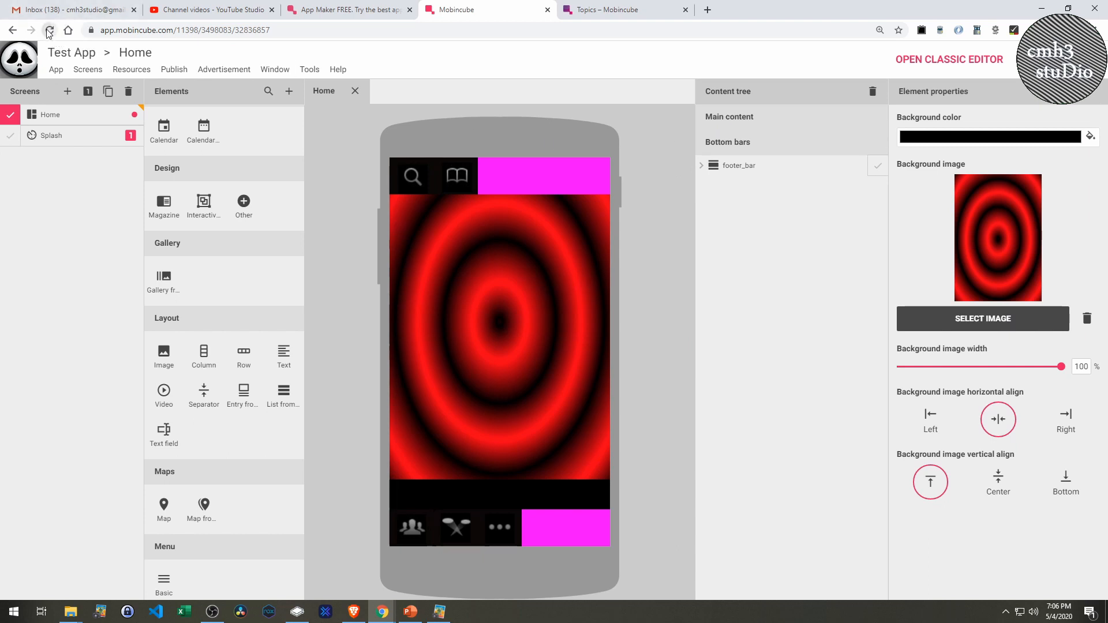
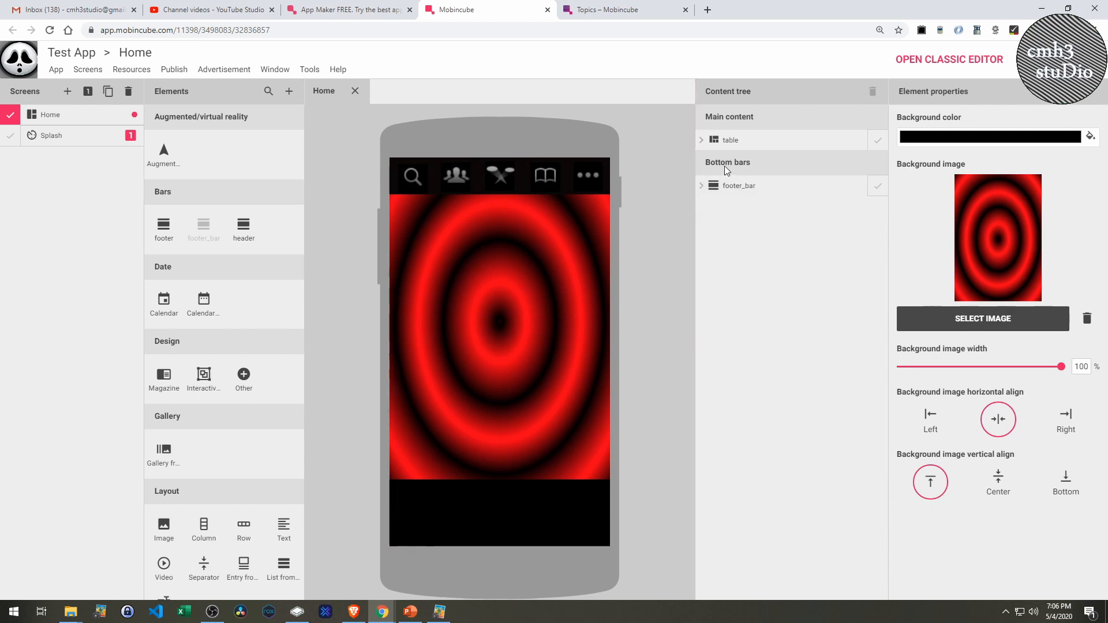
pyautogui.click(736, 186)
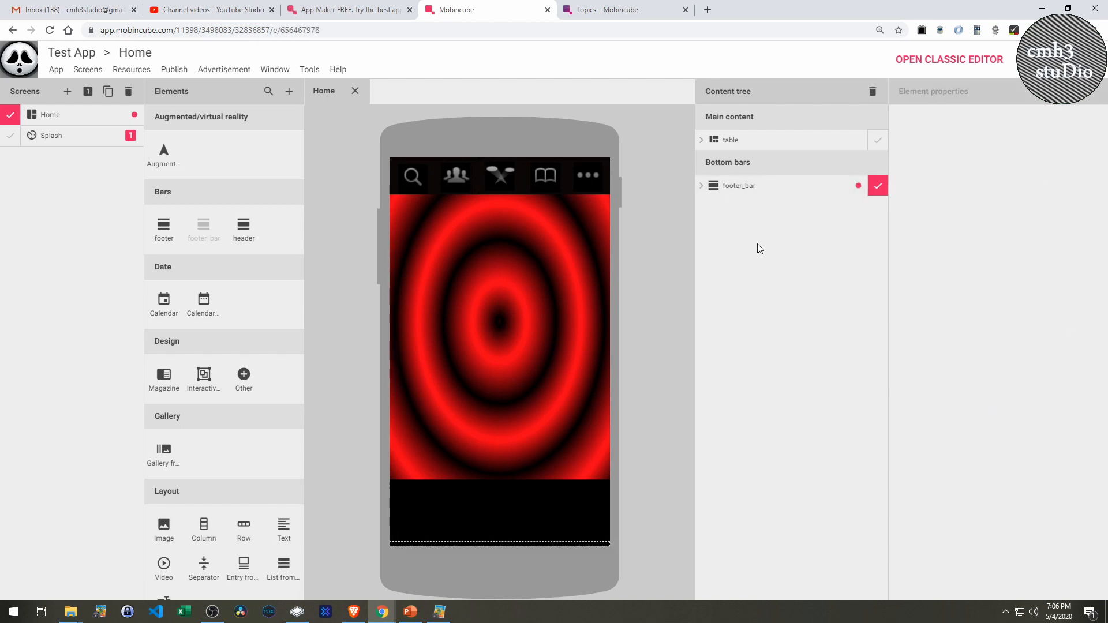
pyautogui.click(872, 92)
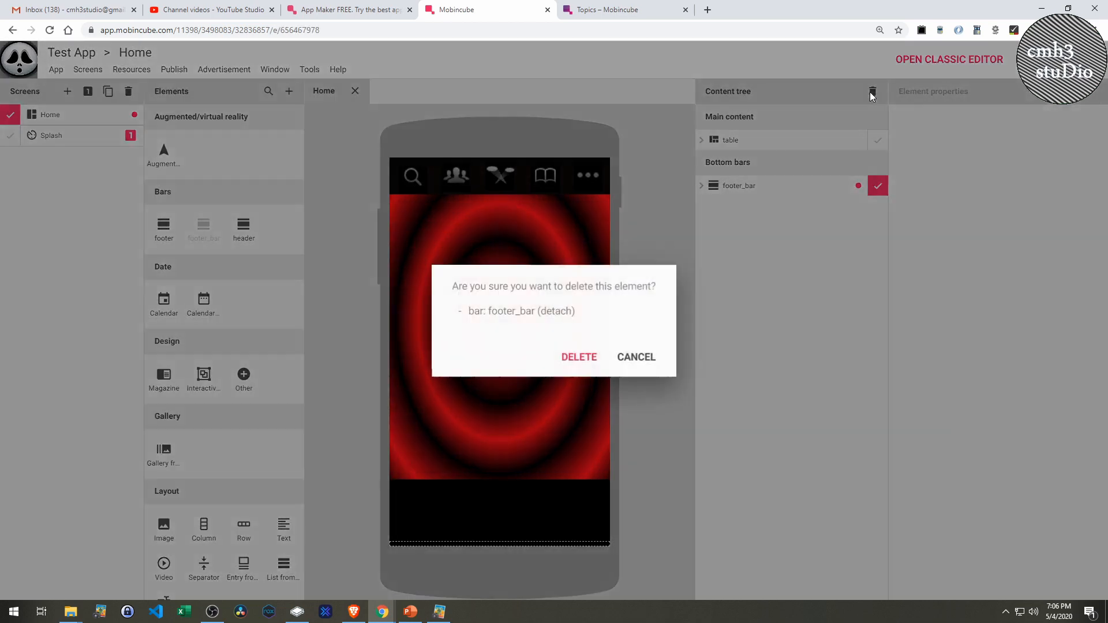
pyautogui.click(595, 358)
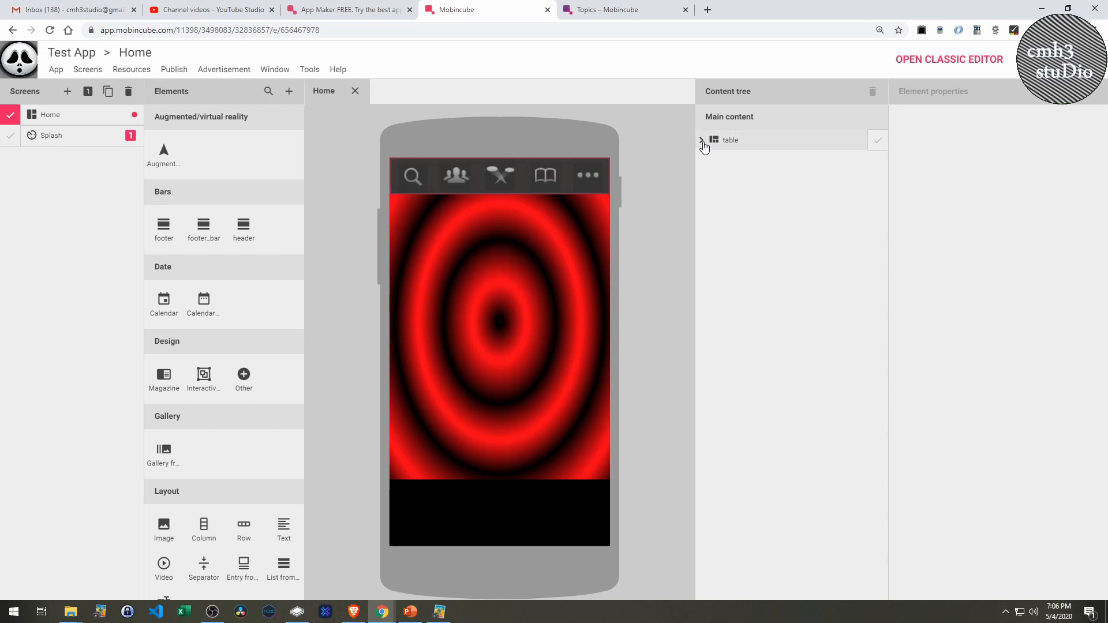
# Expand the table in the content tree and add an Image element below it on the Home screen
pyautogui.click(702, 140)
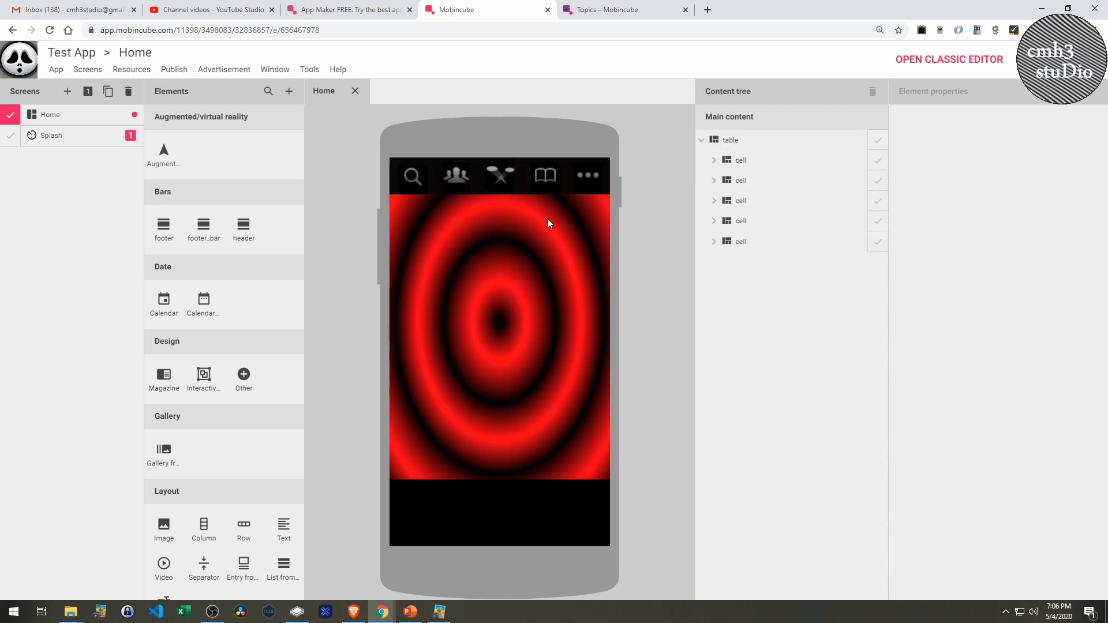
pyautogui.scroll(-2, 175, 410)
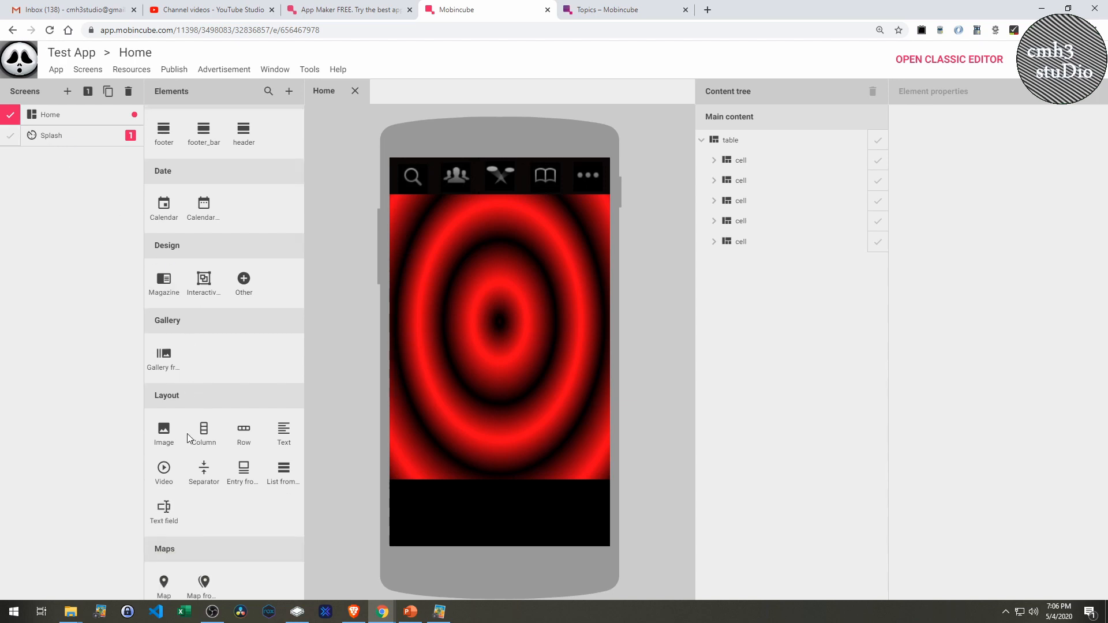
pyautogui.moveTo(168, 421); pyautogui.dragTo(505, 293)
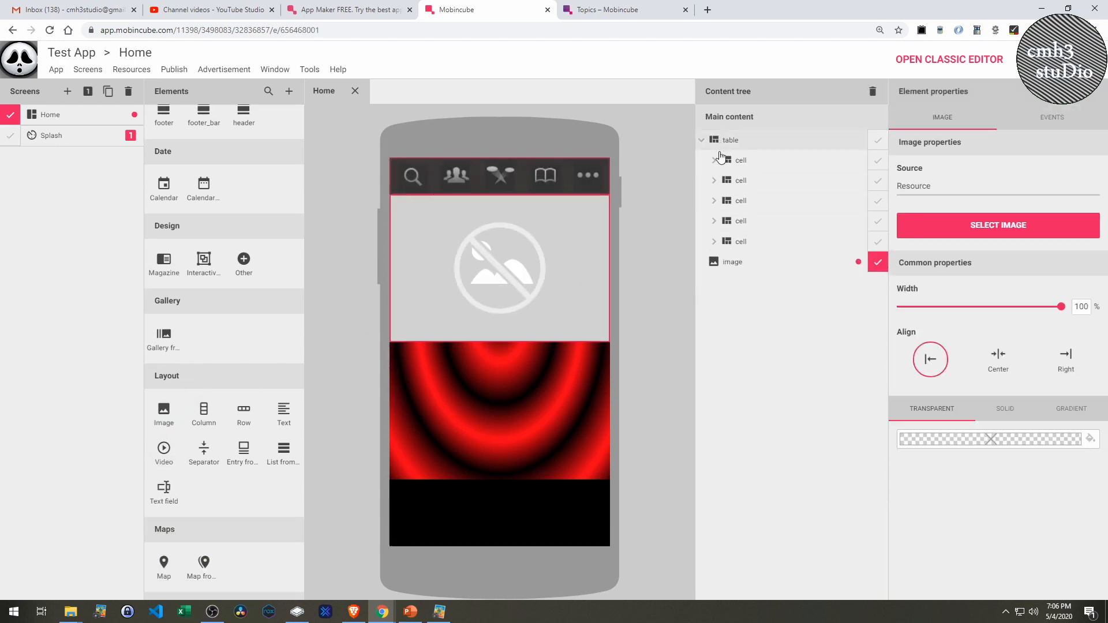
# Move the icon table from the main content into a new bottom bar named "bottom bar"
pyautogui.moveTo(720, 140); pyautogui.dragTo(752, 211)
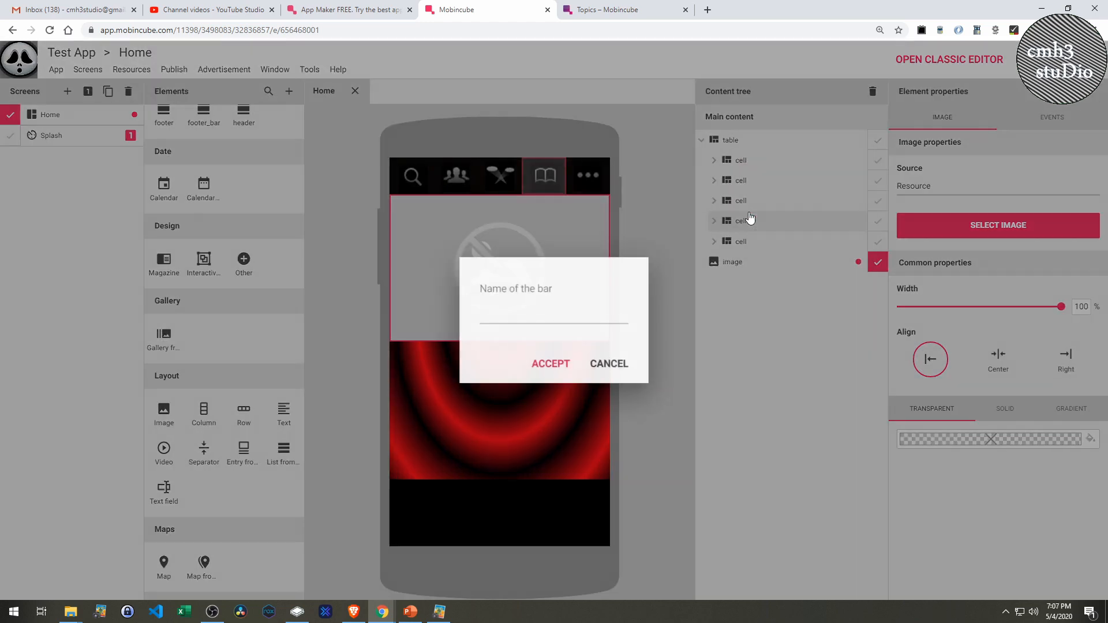
pyautogui.click(538, 315)
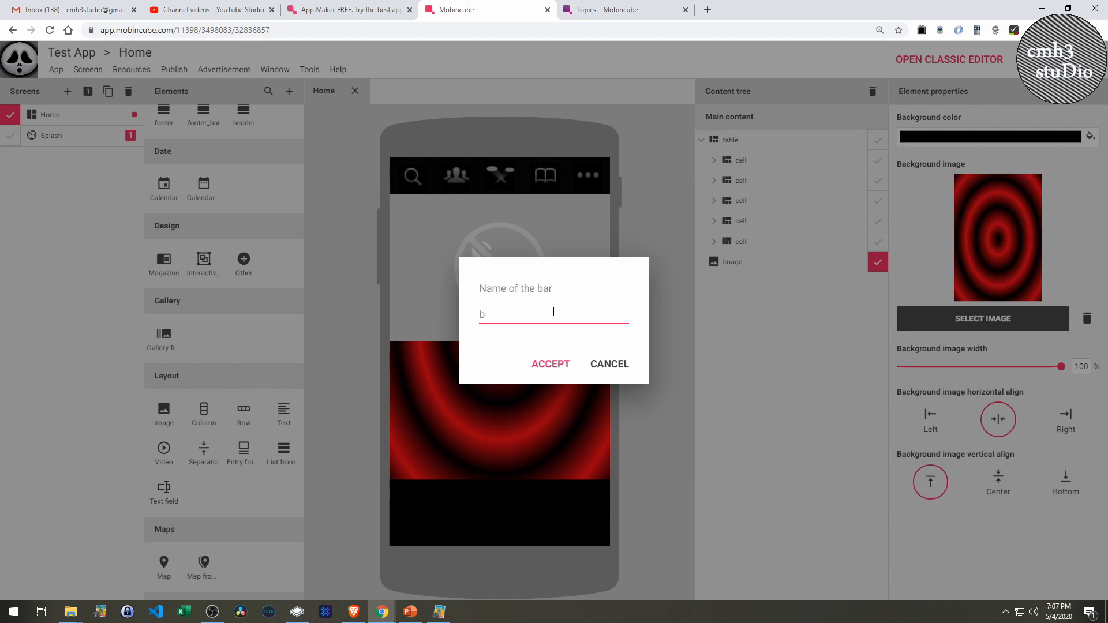
pyautogui.write('bottom var')
pyautogui.press('Return')
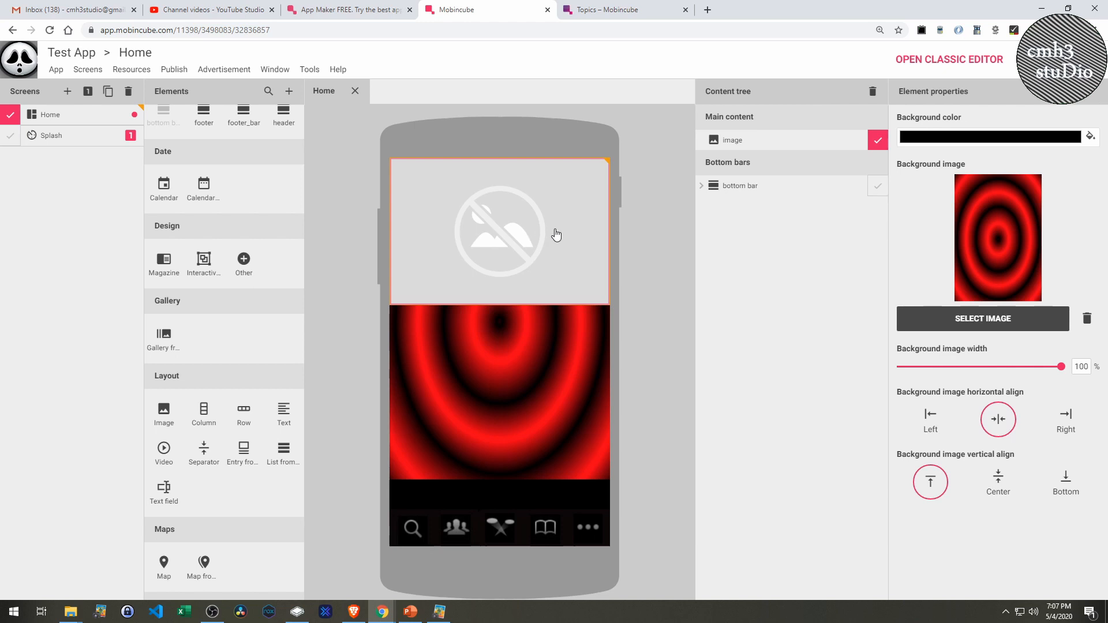
pyautogui.scroll(2, 191, 273)
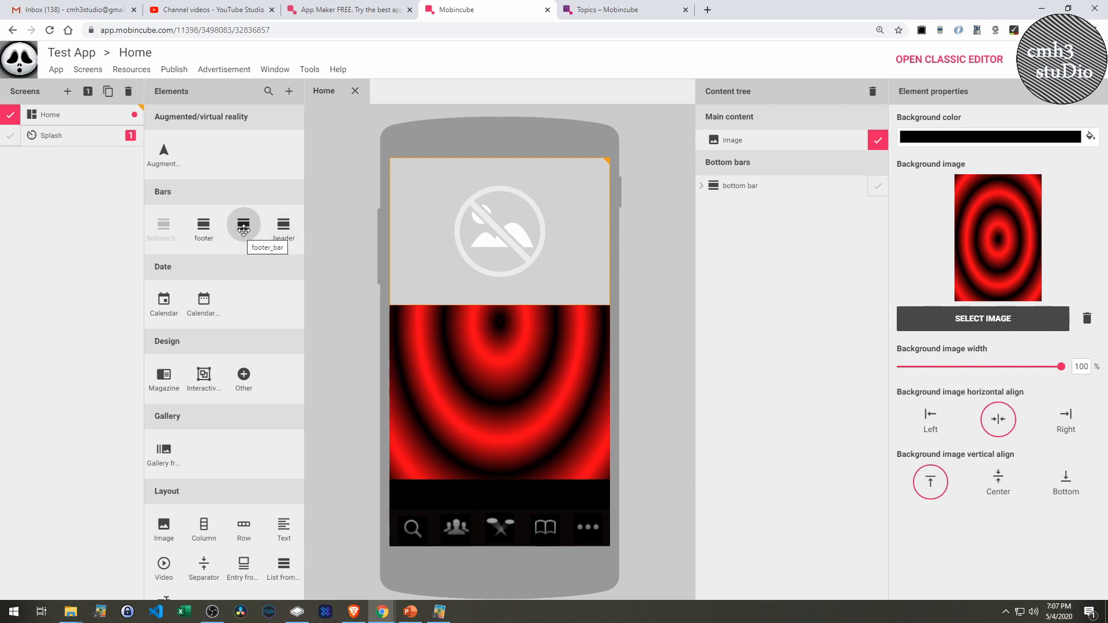
pyautogui.moveTo(243, 230); pyautogui.dragTo(1092, 577)
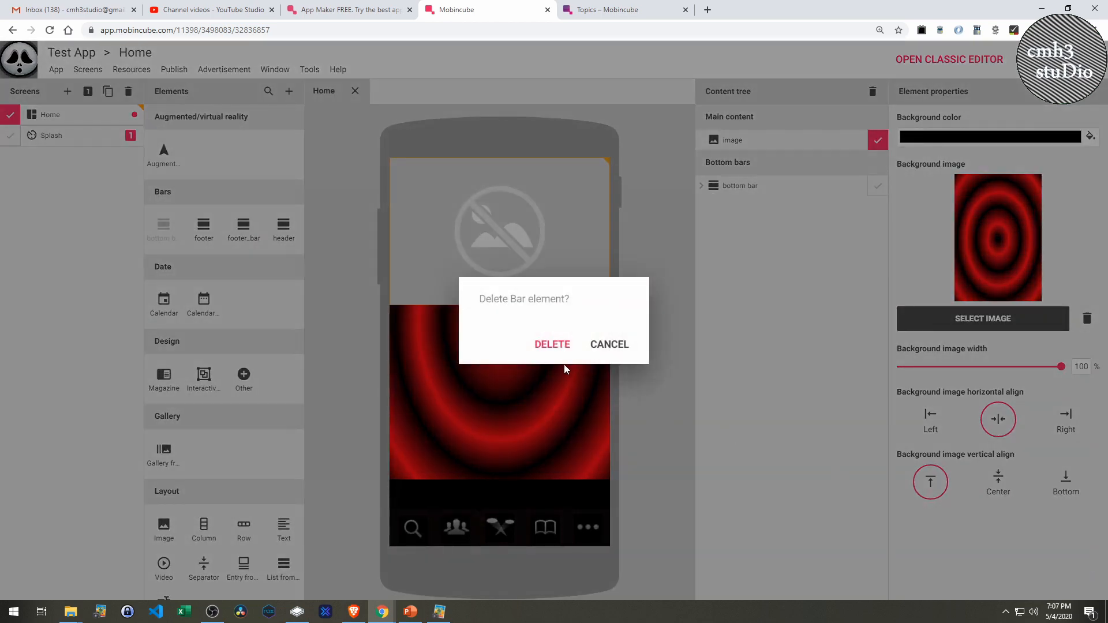
pyautogui.click(557, 356)
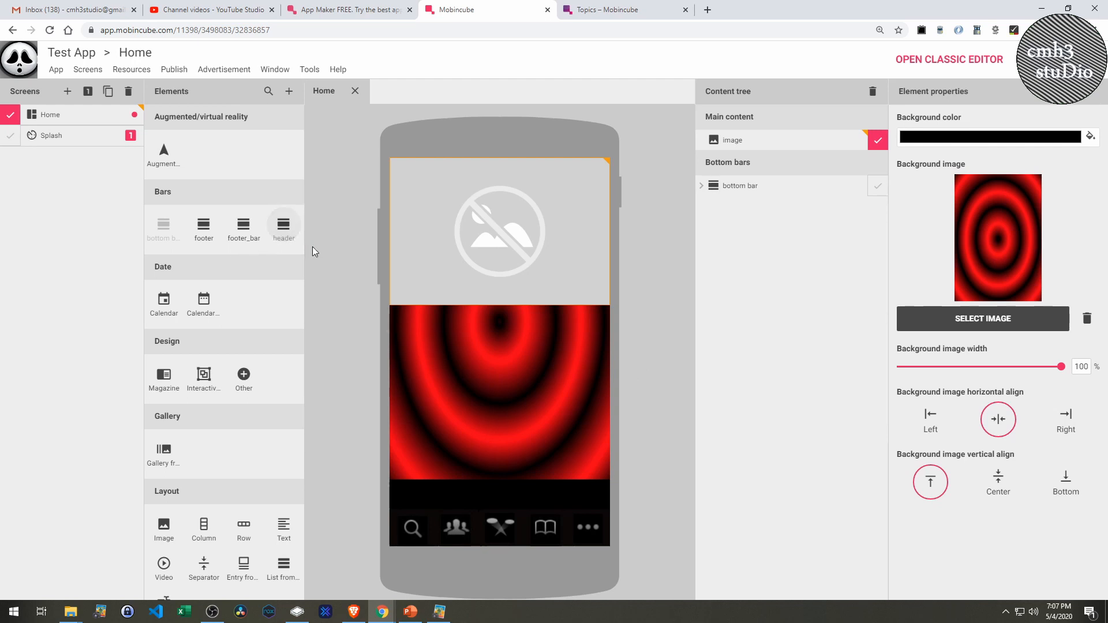
# Reload the editor and add a header bar to the top of the Home screen
pyautogui.moveTo(277, 233); pyautogui.dragTo(277, 232)
pyautogui.click(48, 30)
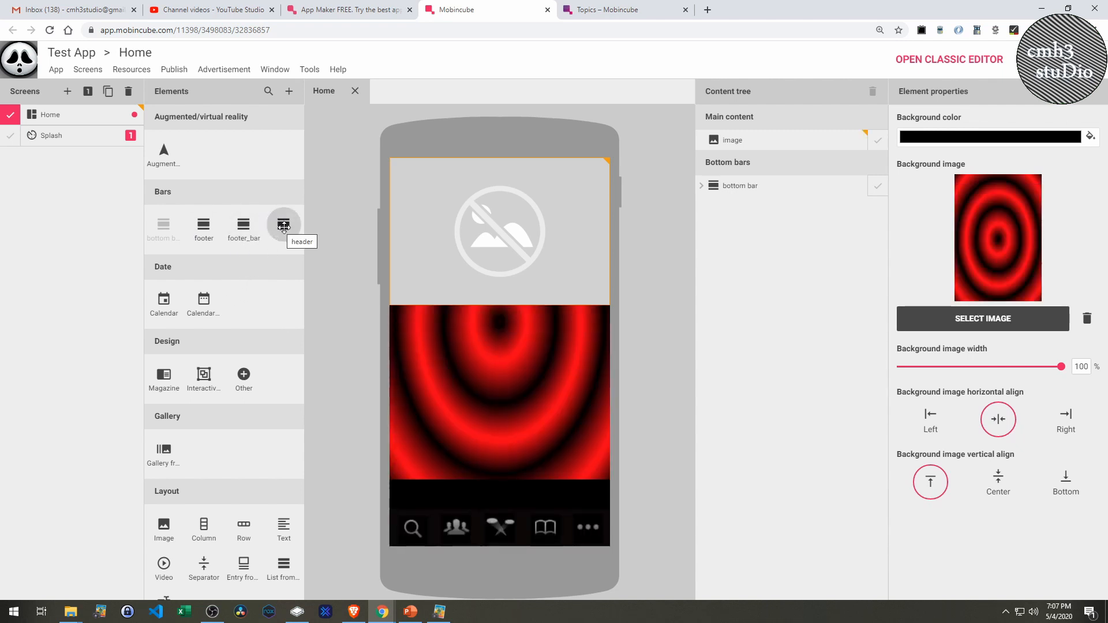
pyautogui.moveTo(283, 225); pyautogui.dragTo(781, 137)
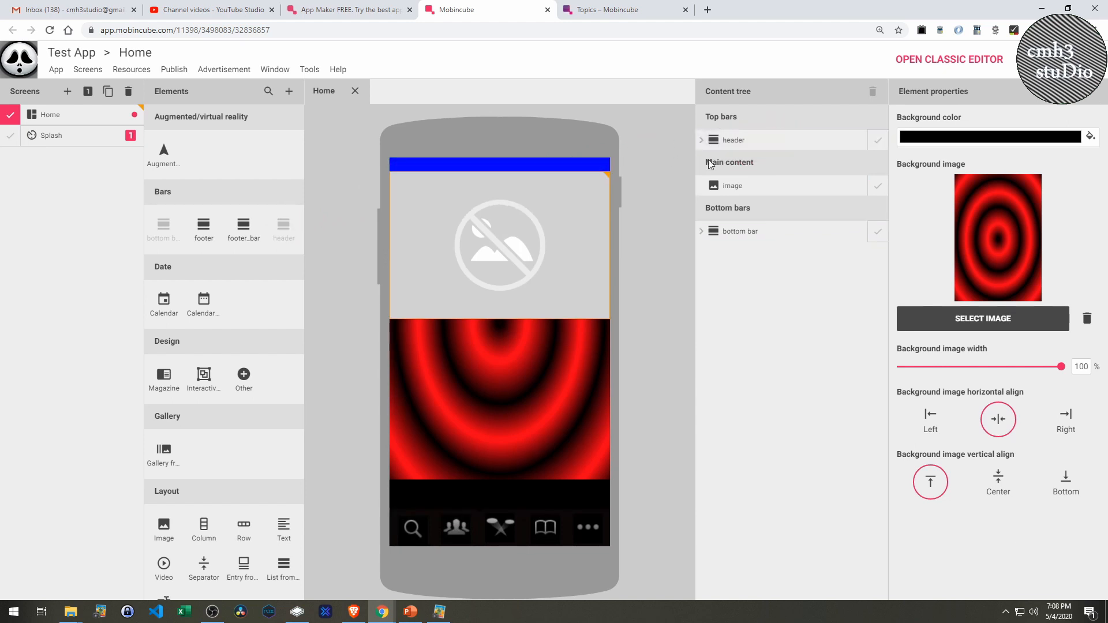
# Expand the header's table in the content tree and set its first cell's width to 20%
pyautogui.click(471, 167)
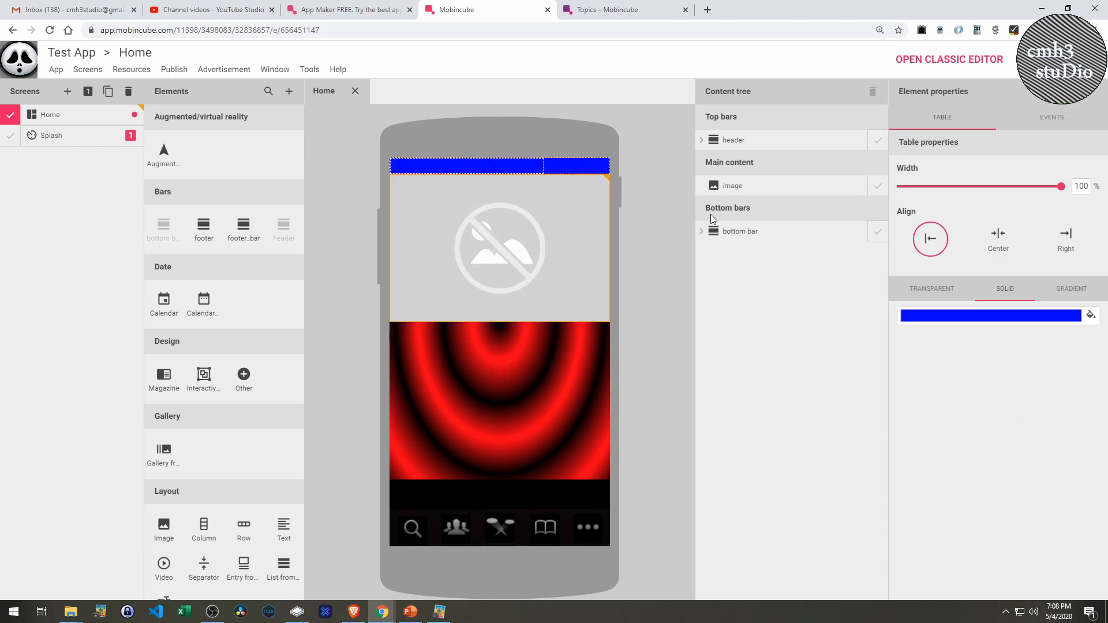
pyautogui.click(702, 141)
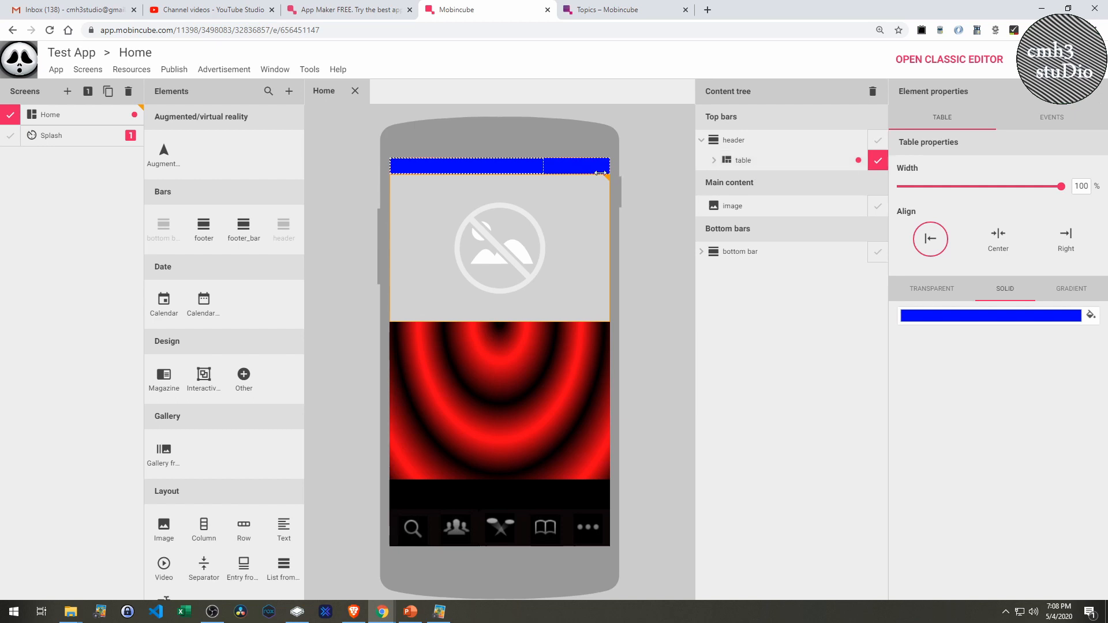
pyautogui.click(513, 159)
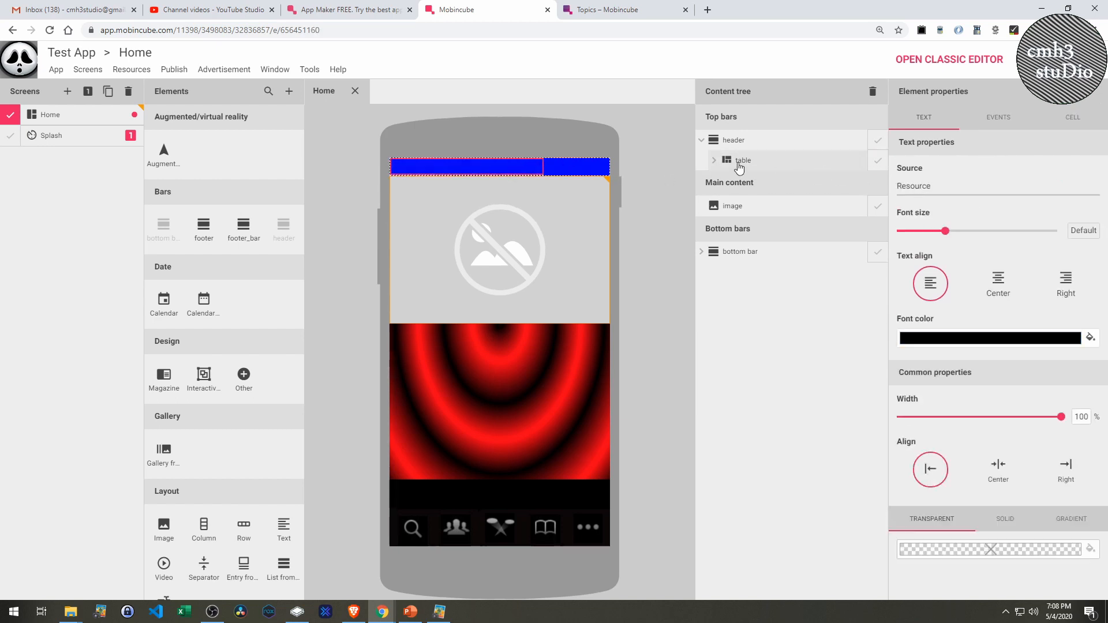
pyautogui.click(714, 161)
pyautogui.click(725, 181)
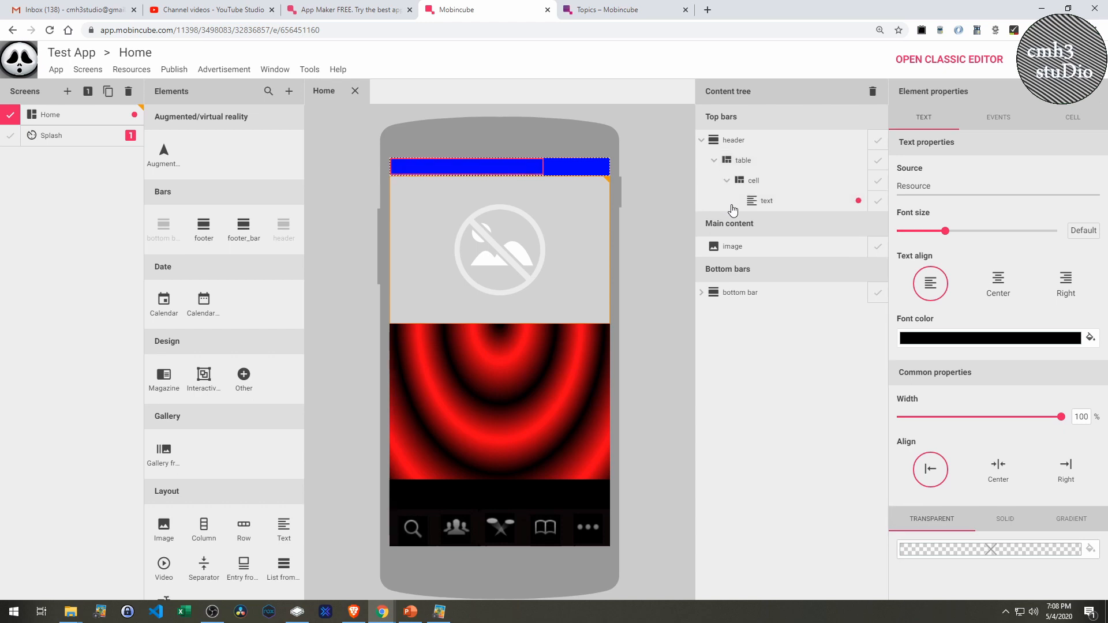
pyautogui.click(779, 203)
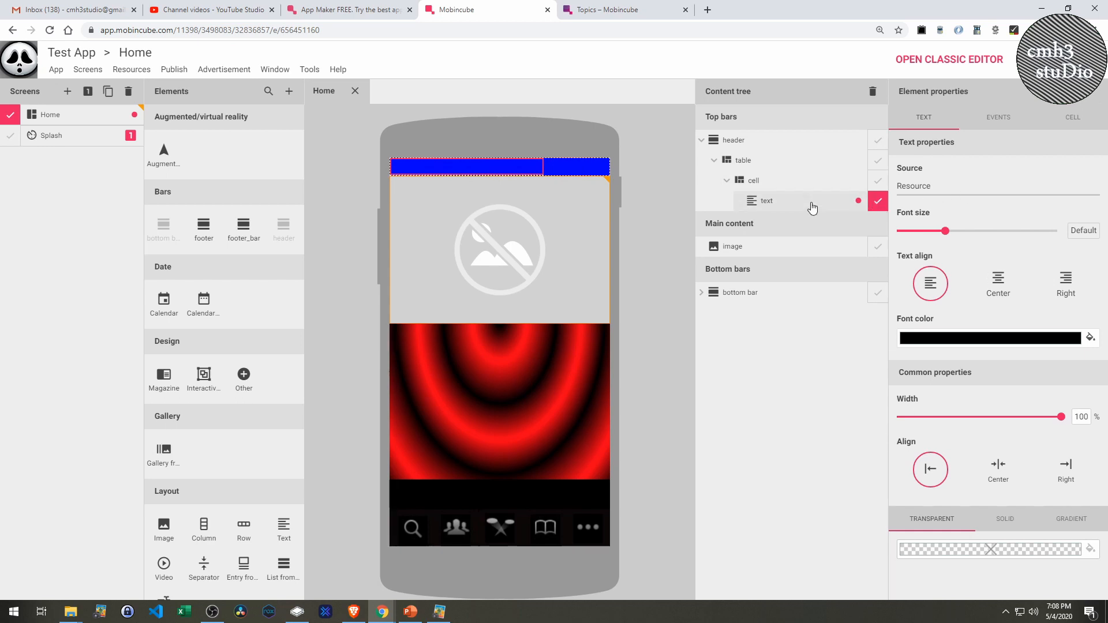
pyautogui.click(813, 180)
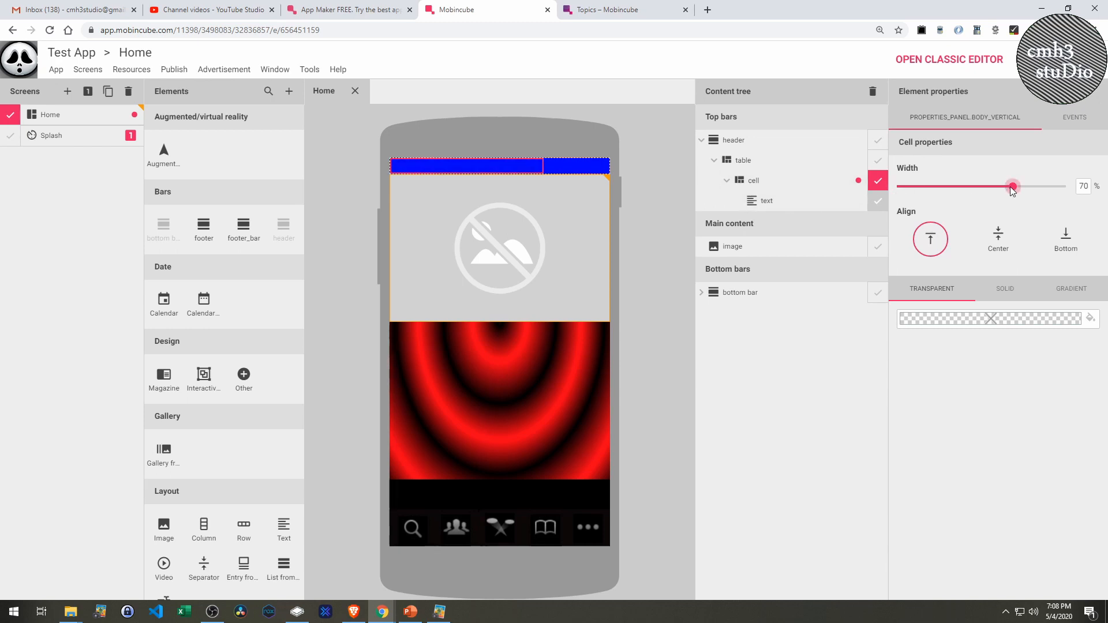
pyautogui.moveTo(1007, 189); pyautogui.dragTo(924, 193)
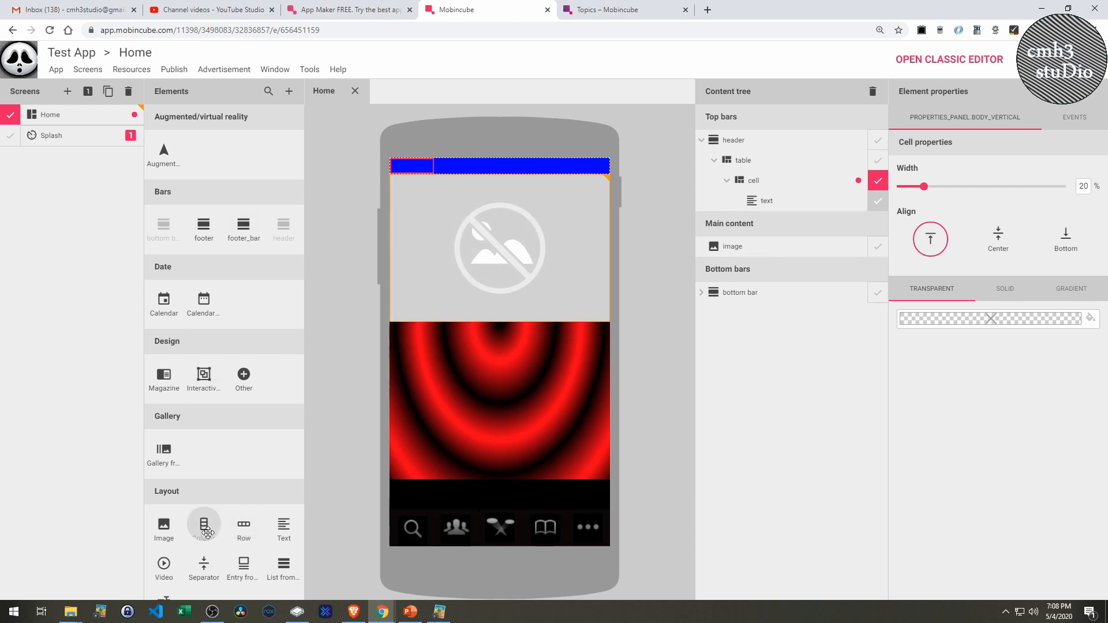
# Add two more columns to the header table and set the last one's width to 25%
pyautogui.moveTo(203, 525)
pyautogui.mouseDown()
pyautogui.moveTo(467, 277)
pyautogui.moveTo(476, 169)
pyautogui.mouseUp()
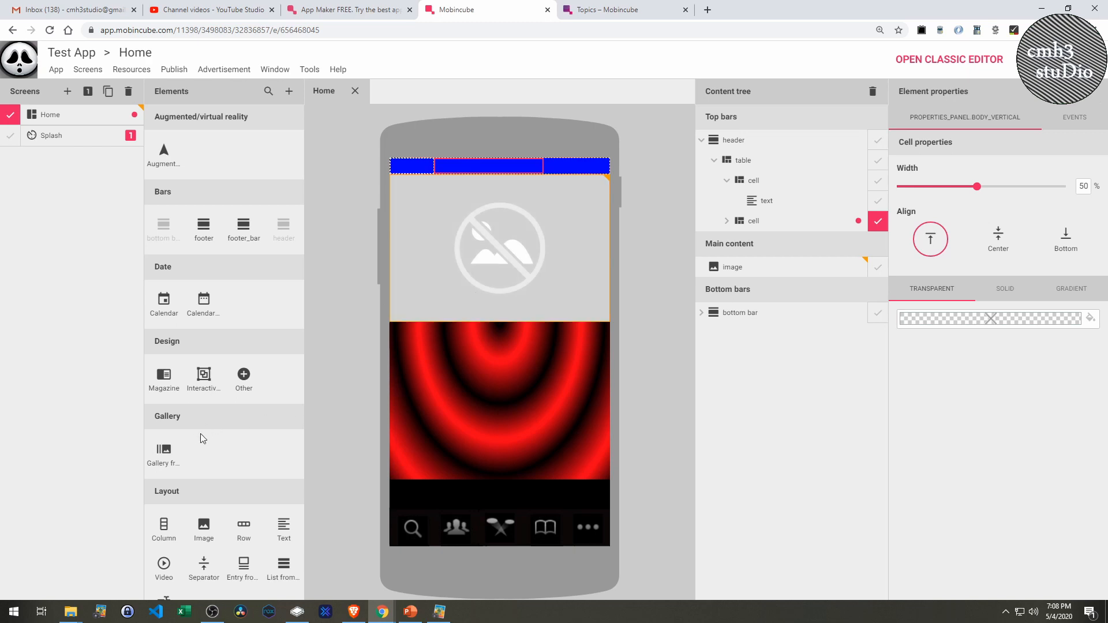
pyautogui.moveTo(242, 525)
pyautogui.mouseDown()
pyautogui.moveTo(336, 407)
pyautogui.moveTo(249, 526)
pyautogui.mouseUp()
pyautogui.moveTo(163, 526); pyautogui.dragTo(591, 174)
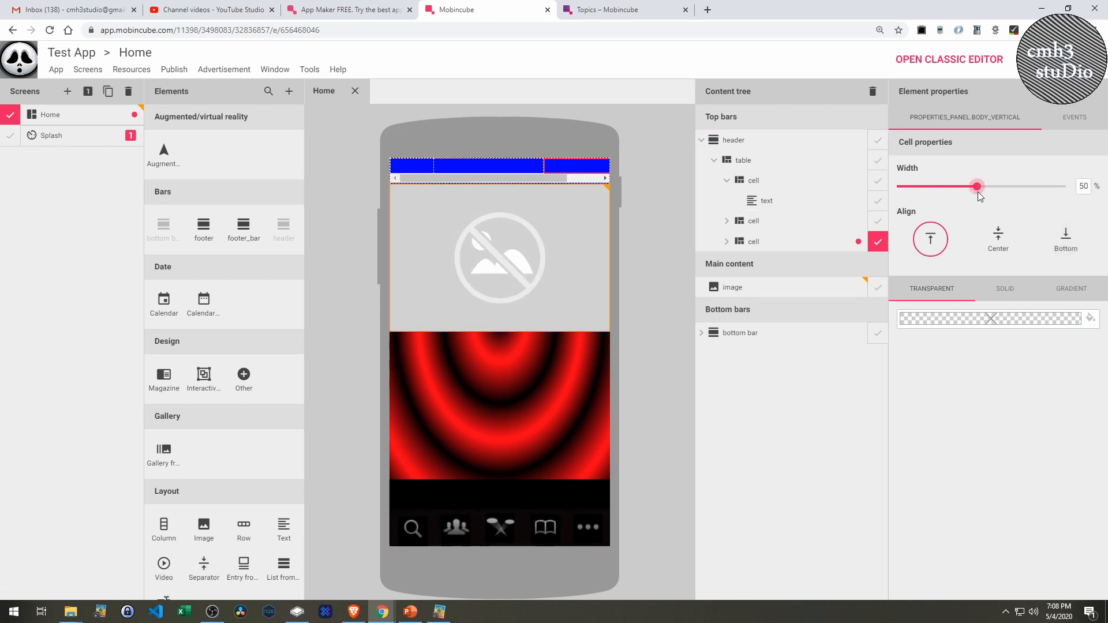
pyautogui.moveTo(977, 192); pyautogui.dragTo(933, 198)
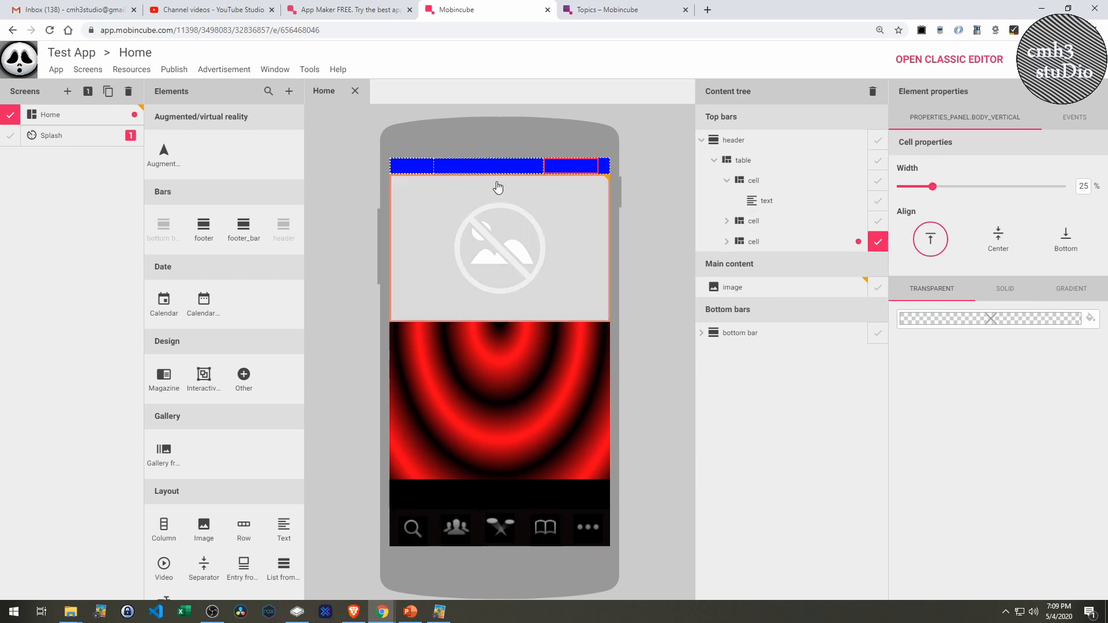
# Set the width of the header table's first cell to 25%
pyautogui.click(421, 169)
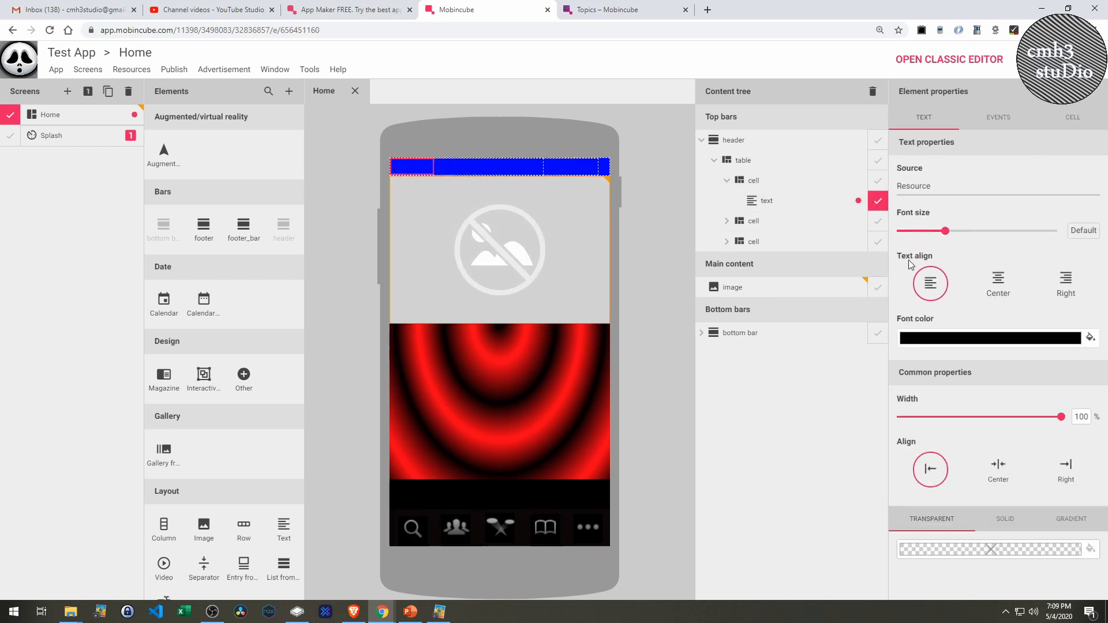
pyautogui.click(774, 181)
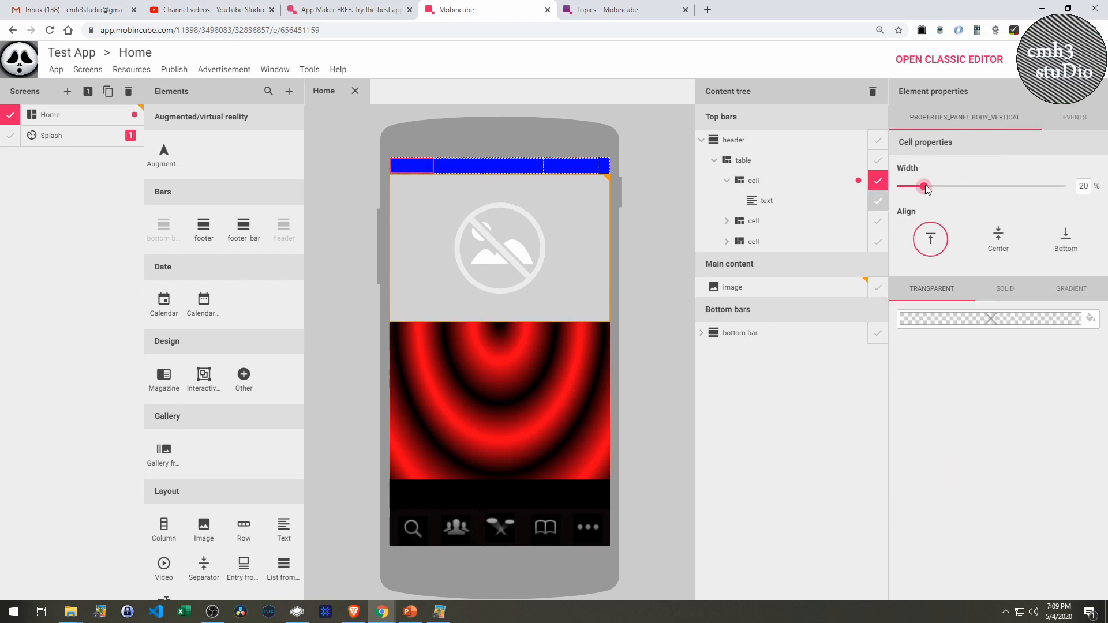
pyautogui.moveTo(925, 186); pyautogui.dragTo(933, 186)
# Change the header table's solid background color to transparent
pyautogui.click(734, 140)
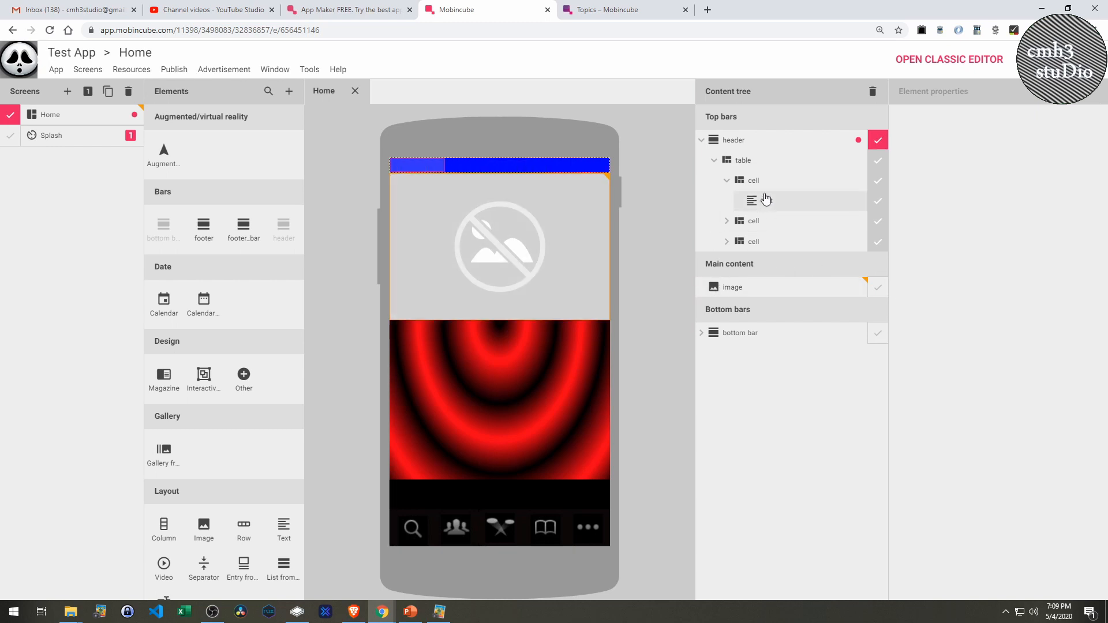
pyautogui.click(756, 165)
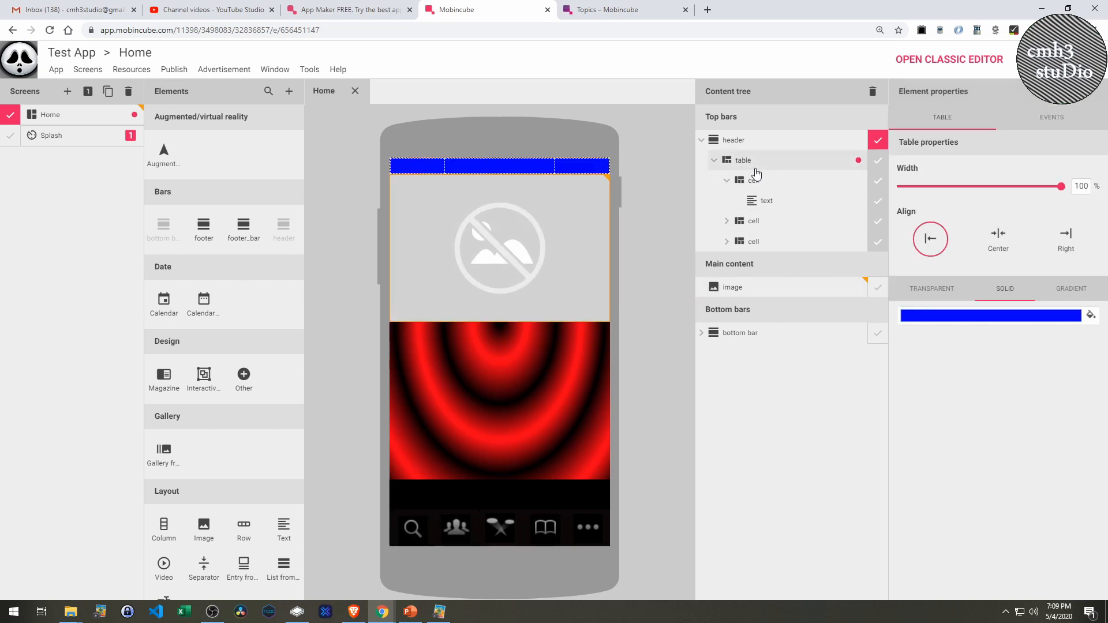
pyautogui.click(1096, 316)
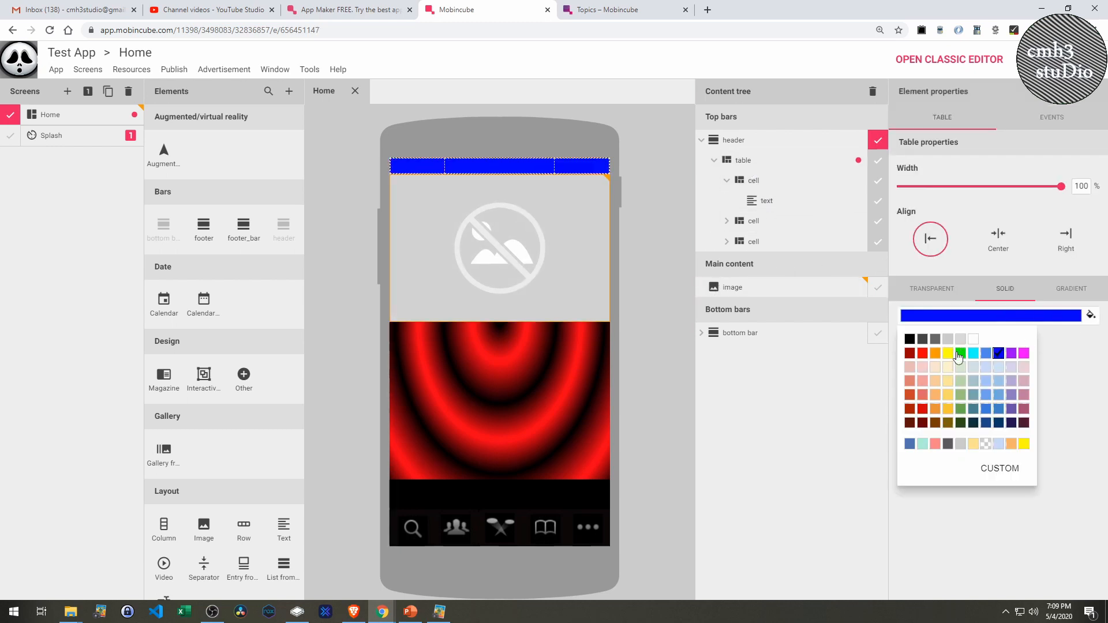
pyautogui.click(985, 443)
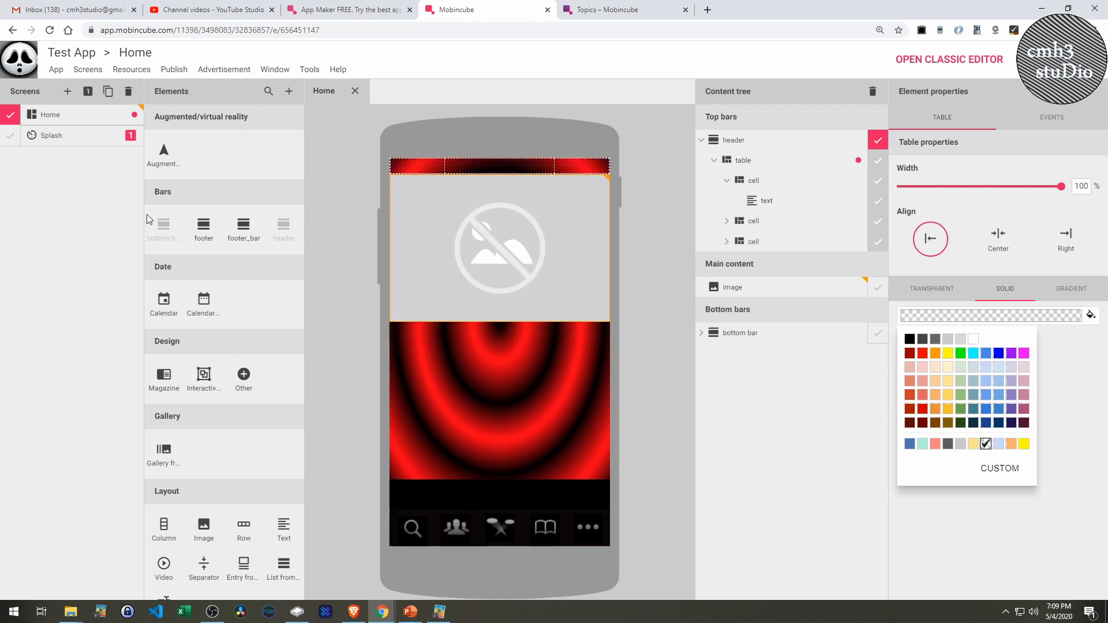
# Place an image element in the header's middle cell and upload tgh icon.png from the computer's images folder for it
pyautogui.moveTo(203, 525); pyautogui.dragTo(500, 170)
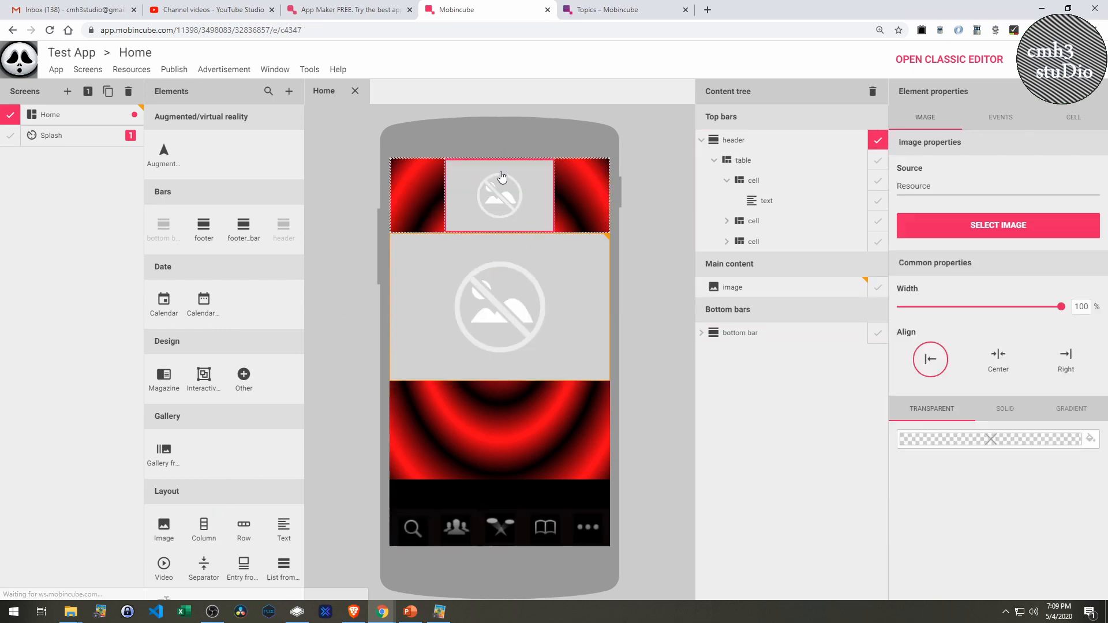
pyautogui.click(987, 228)
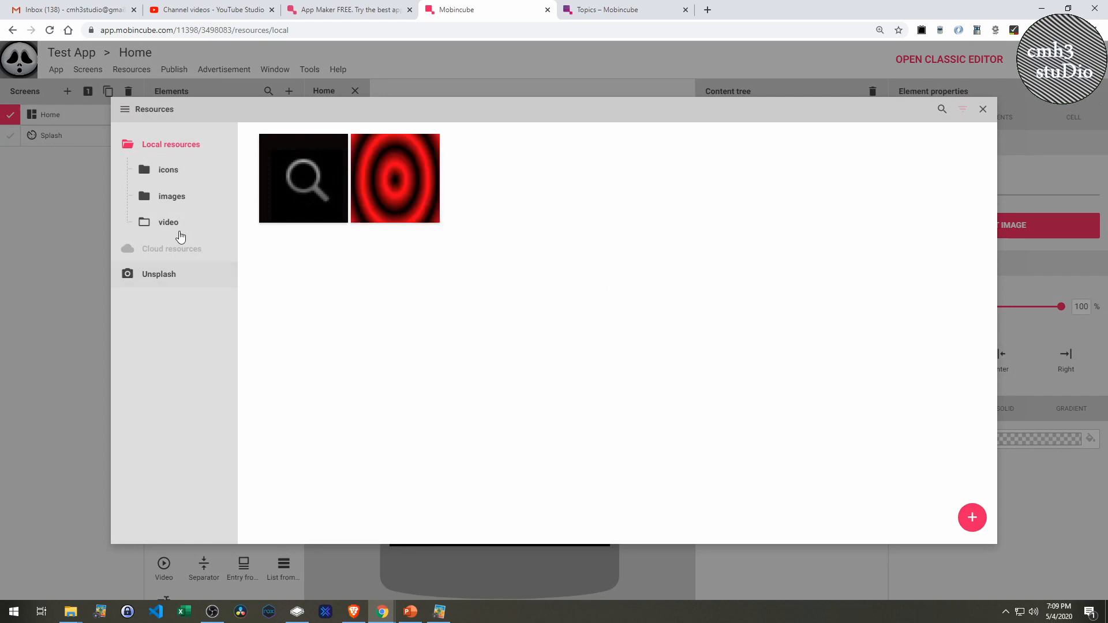
pyautogui.click(176, 194)
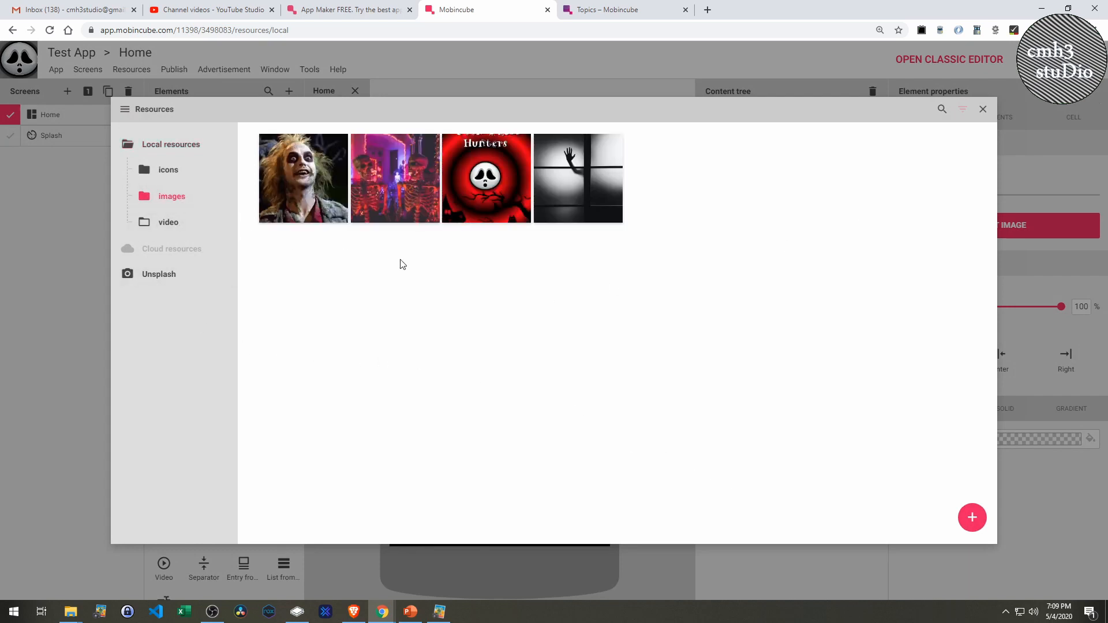
pyautogui.click(971, 518)
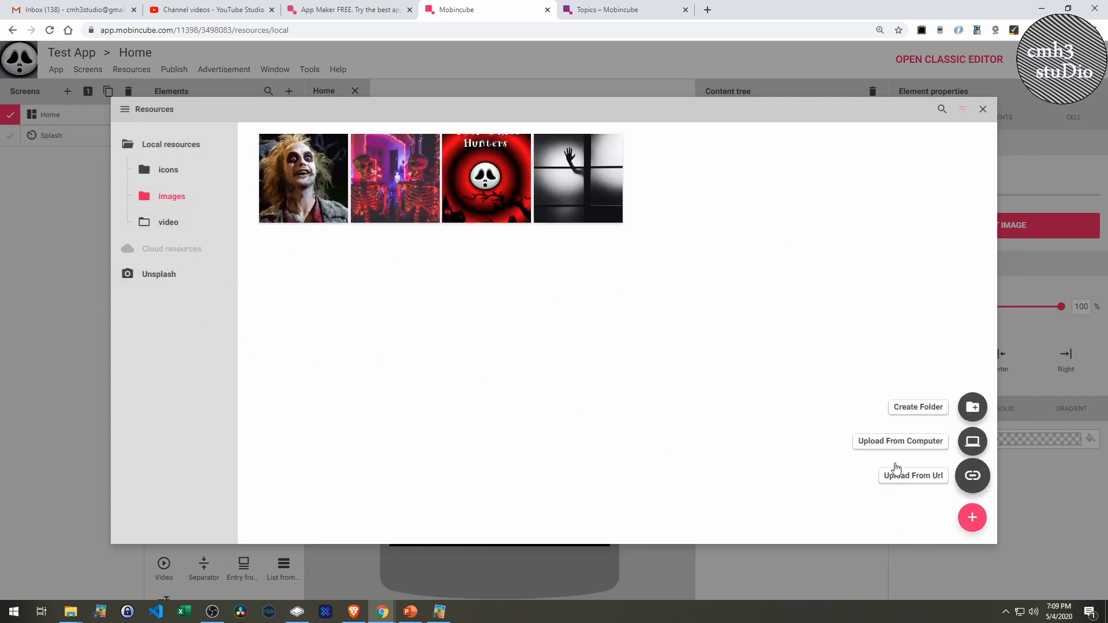
pyautogui.click(906, 444)
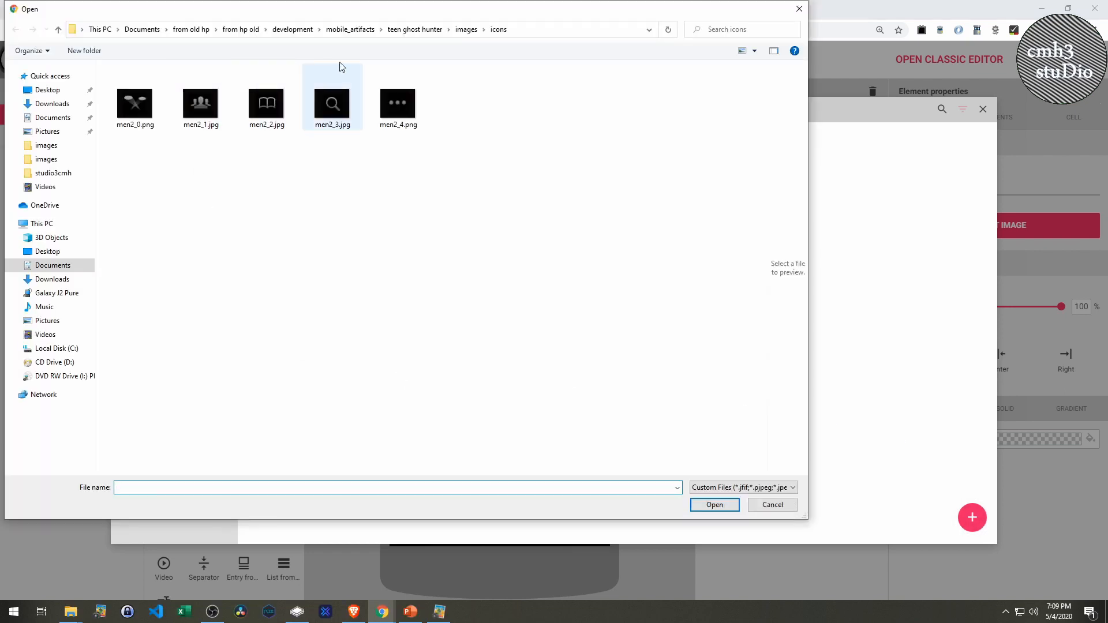
pyautogui.click(465, 29)
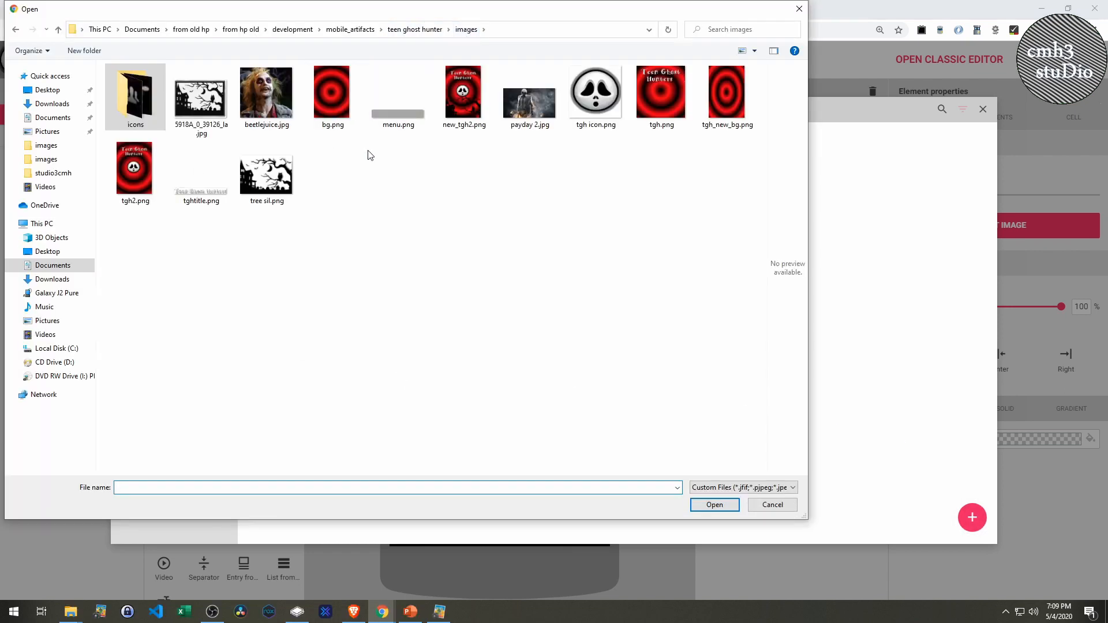
pyautogui.click(570, 109)
pyautogui.doubleClick(584, 96)
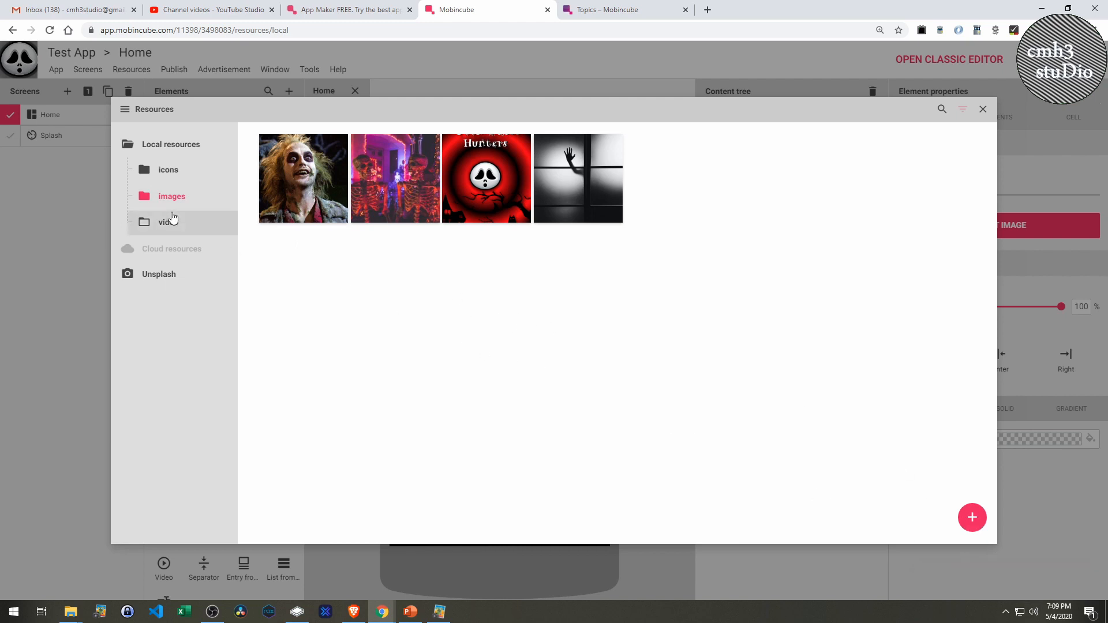
# Reopen the resource library and assign the uploaded ghost-face icon to the header's image element
pyautogui.click(170, 176)
pyautogui.click(174, 201)
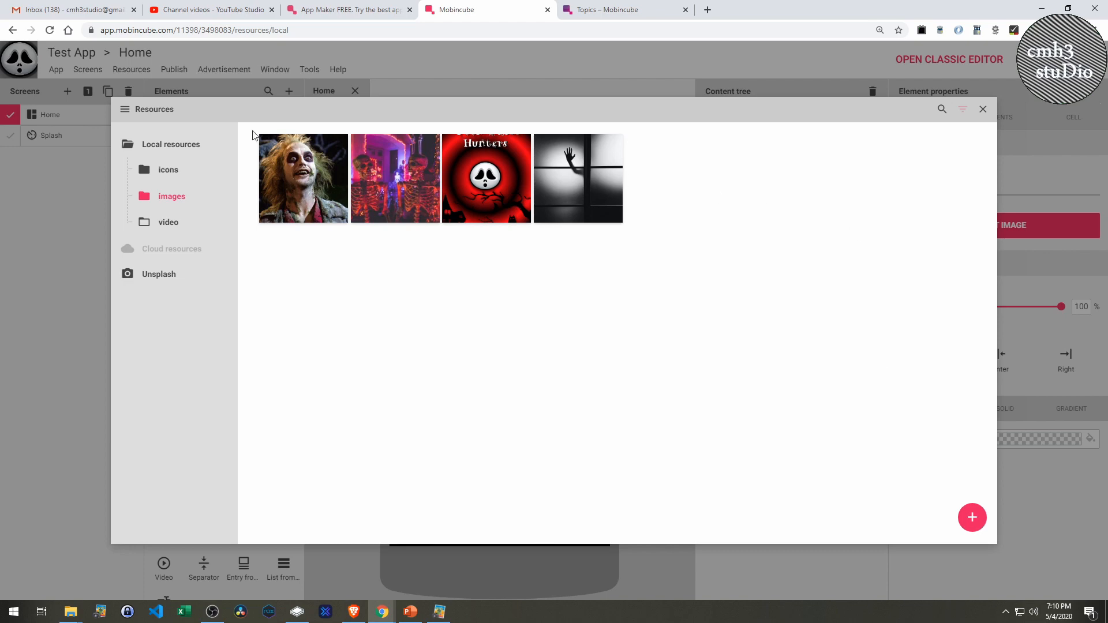
pyautogui.click(985, 111)
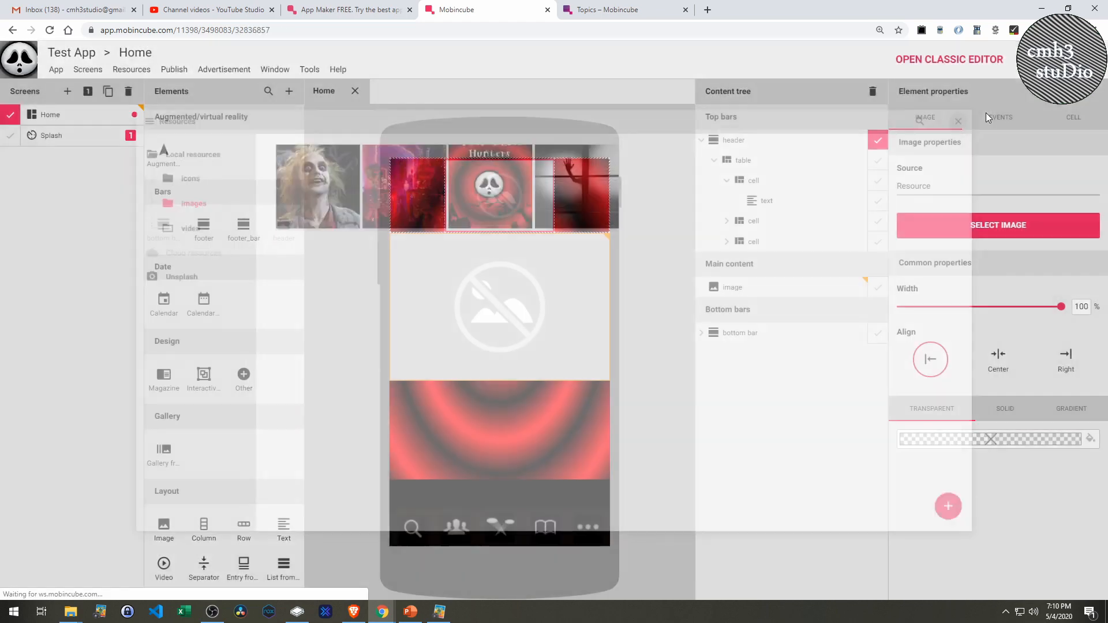
pyautogui.click(953, 231)
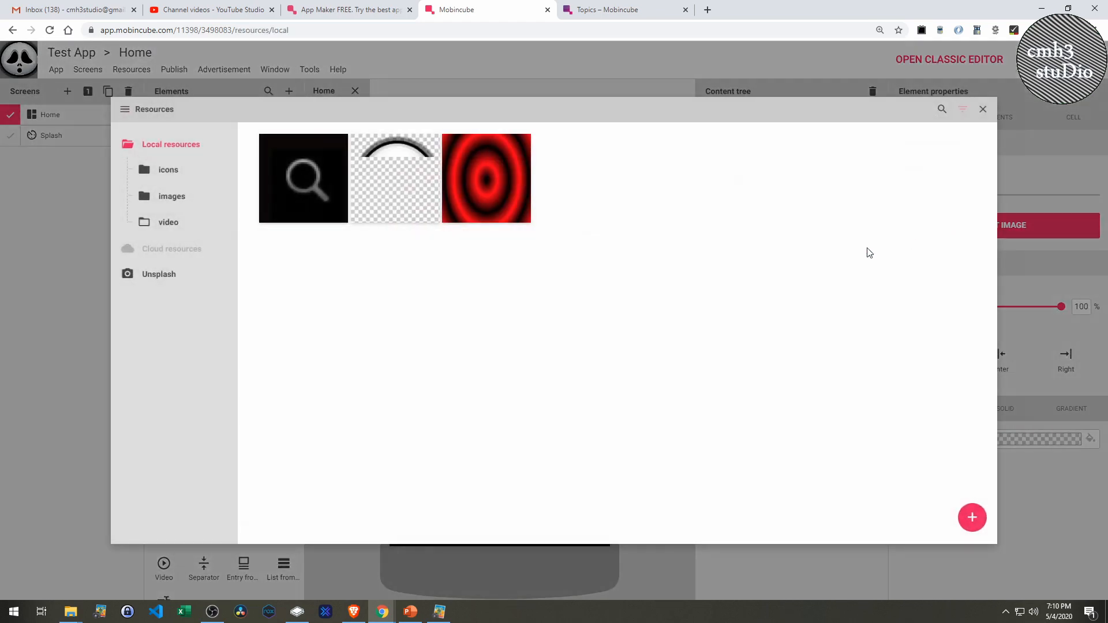
pyautogui.click(399, 190)
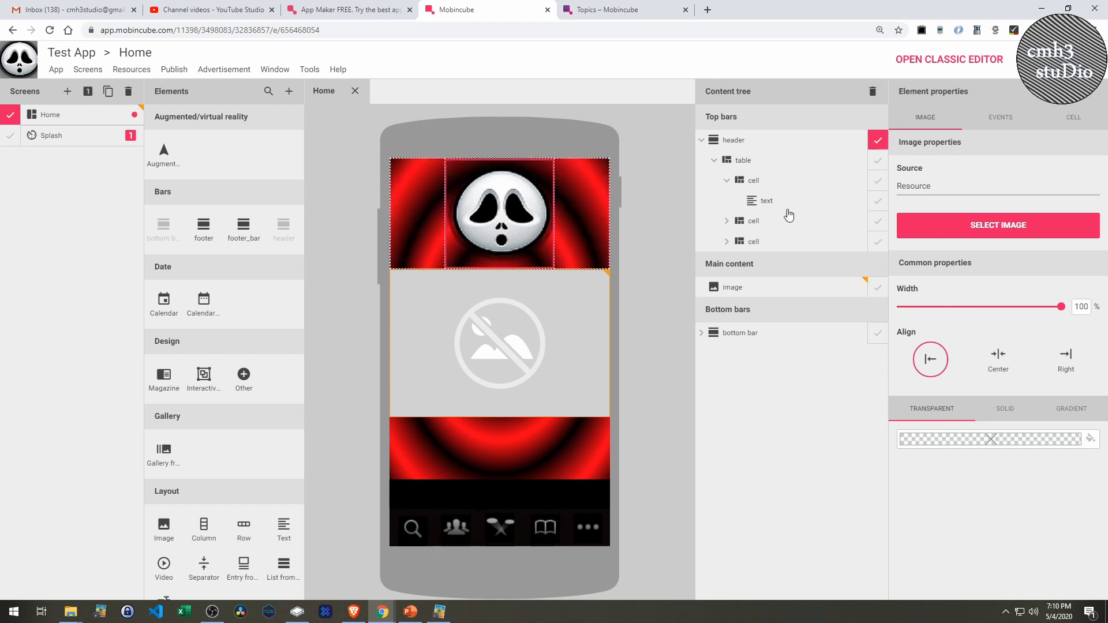
# Set the header icon's width to 42% with centered alignment, and collapse the table in the content tree
pyautogui.moveTo(1061, 307); pyautogui.dragTo(959, 327)
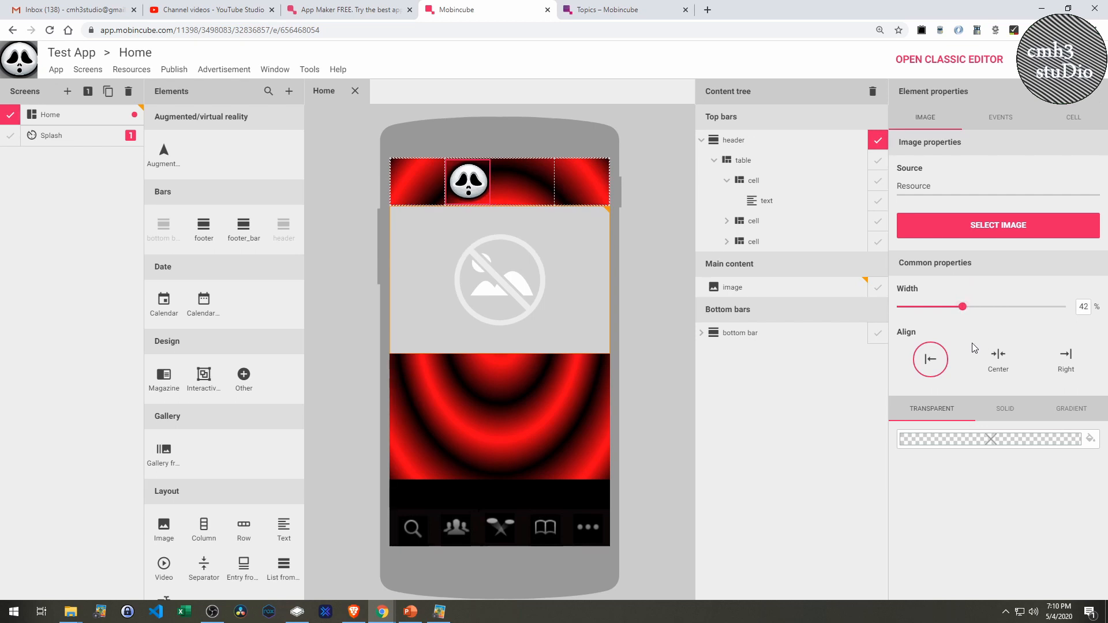
pyautogui.click(998, 357)
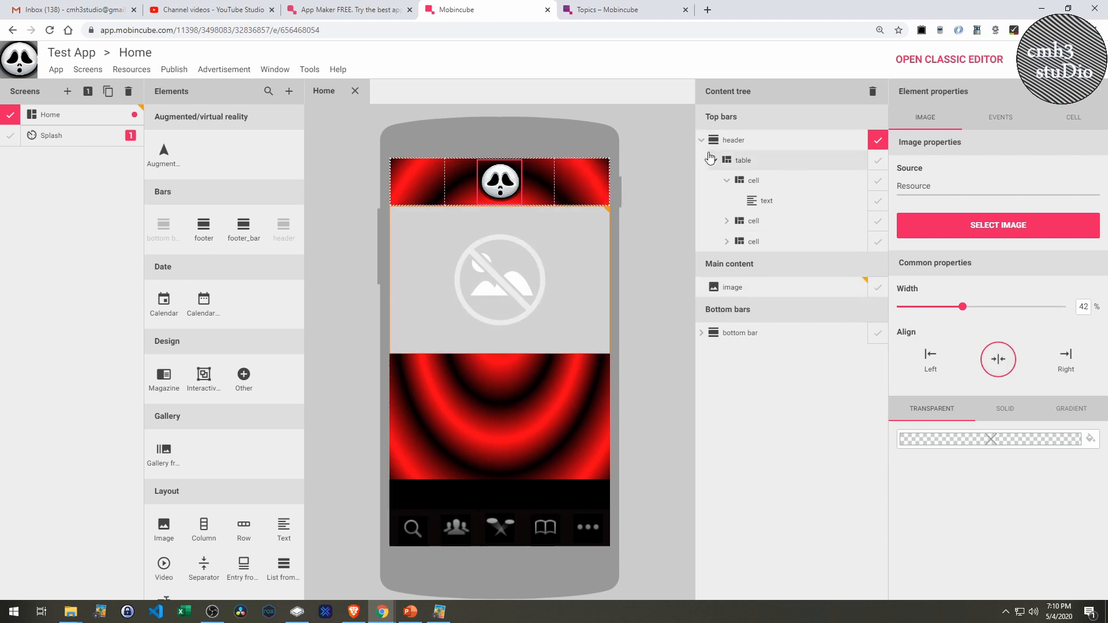
pyautogui.click(715, 161)
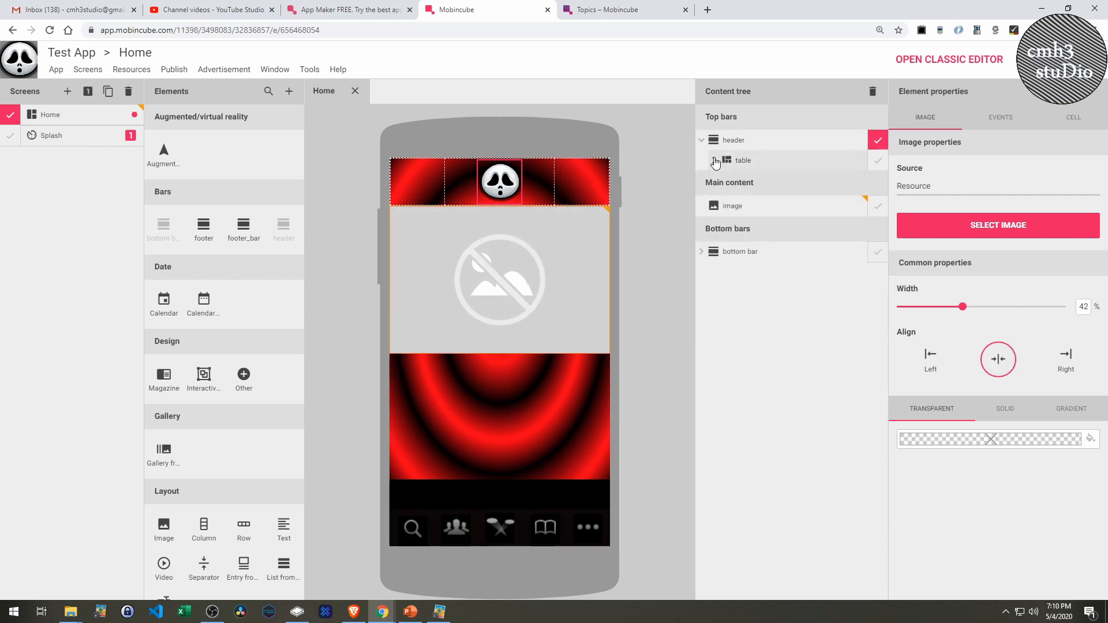
pyautogui.click(715, 160)
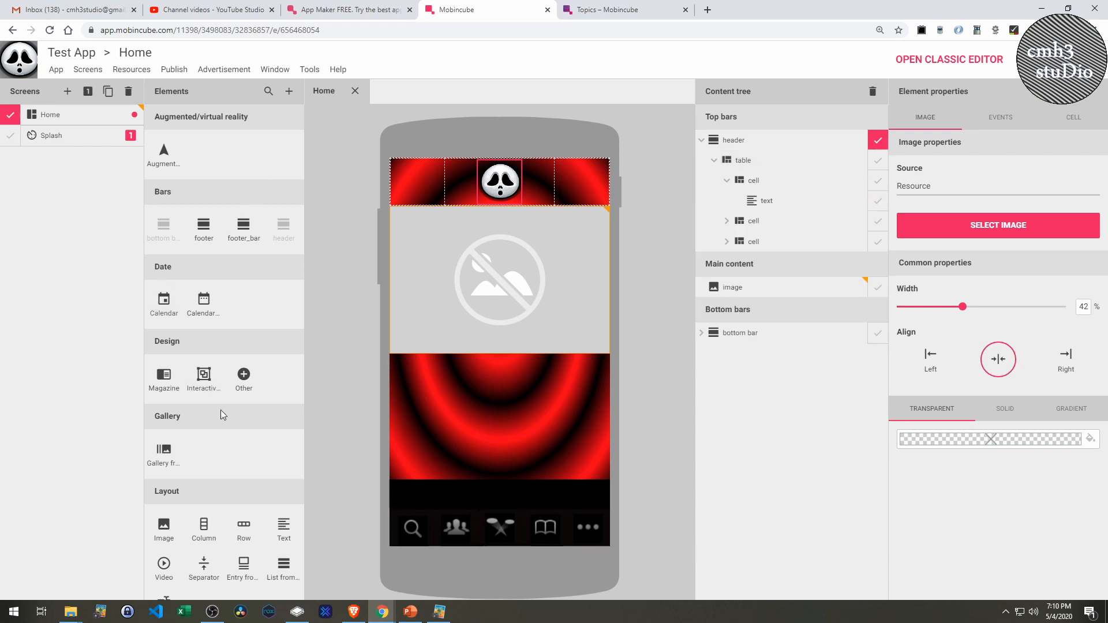
pyautogui.moveTo(244, 523); pyautogui.dragTo(708, 252)
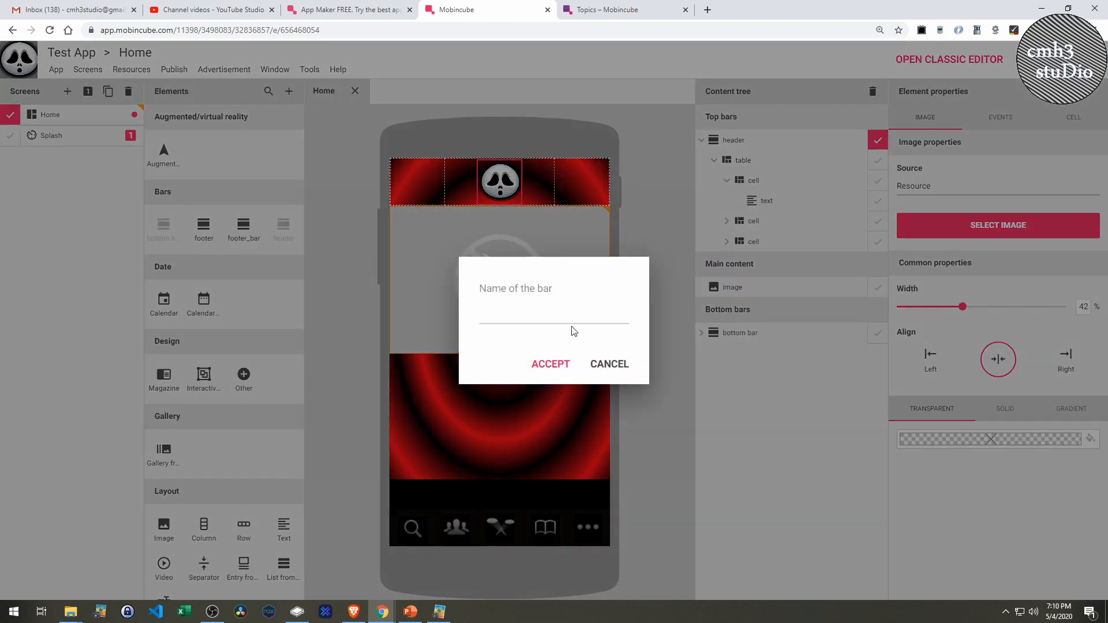
pyautogui.click(610, 364)
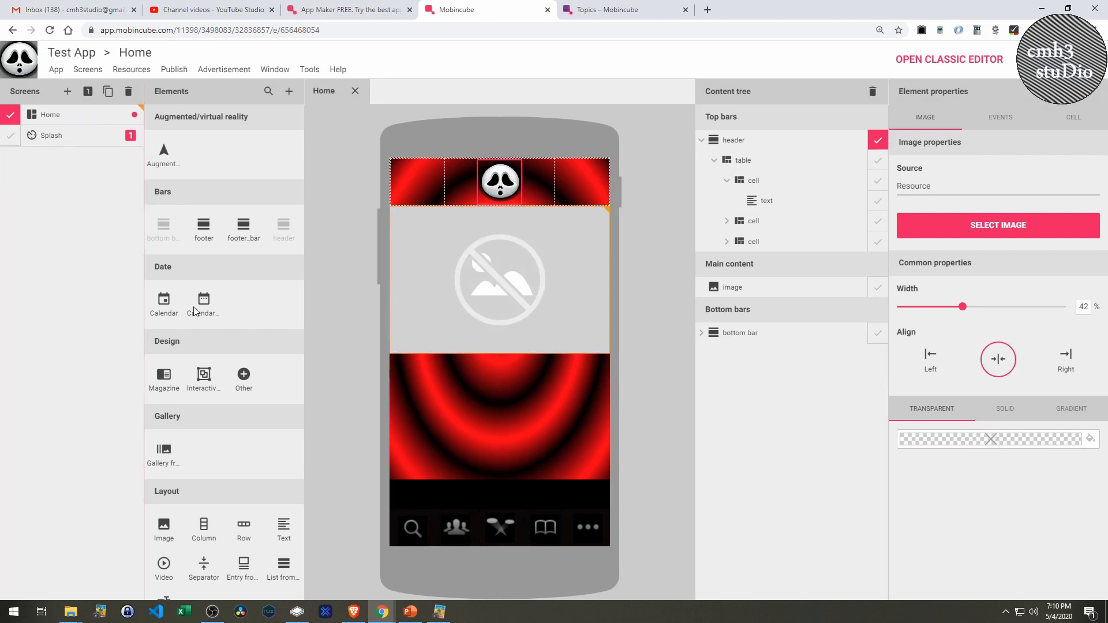
# Add a row to the header with a solid background and place it below the icon table
pyautogui.moveTo(238, 523); pyautogui.dragTo(759, 164)
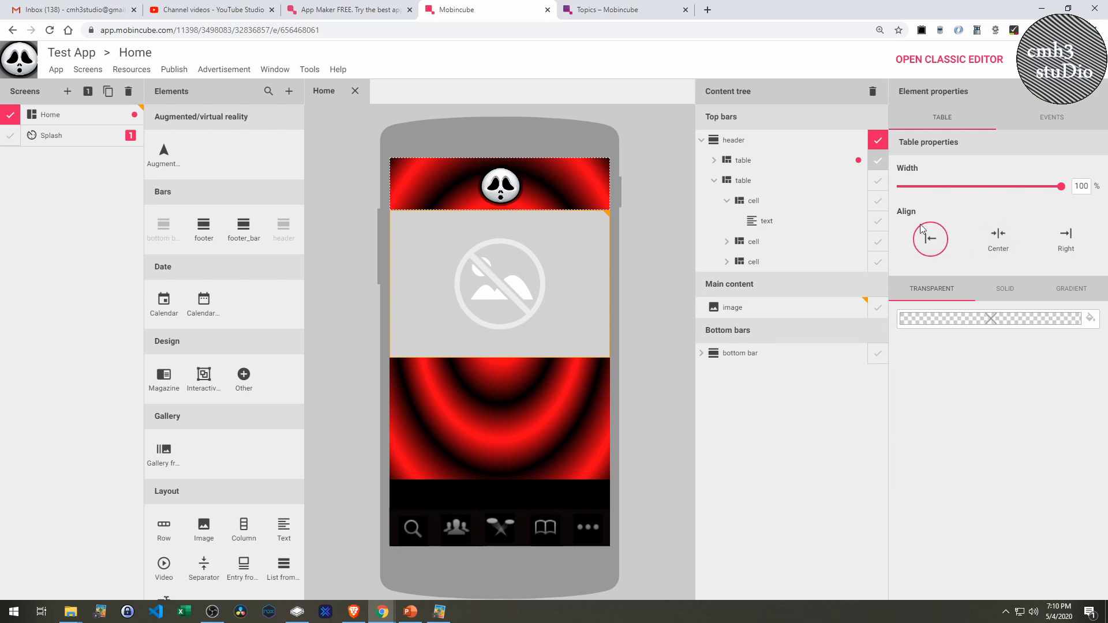
pyautogui.click(1006, 290)
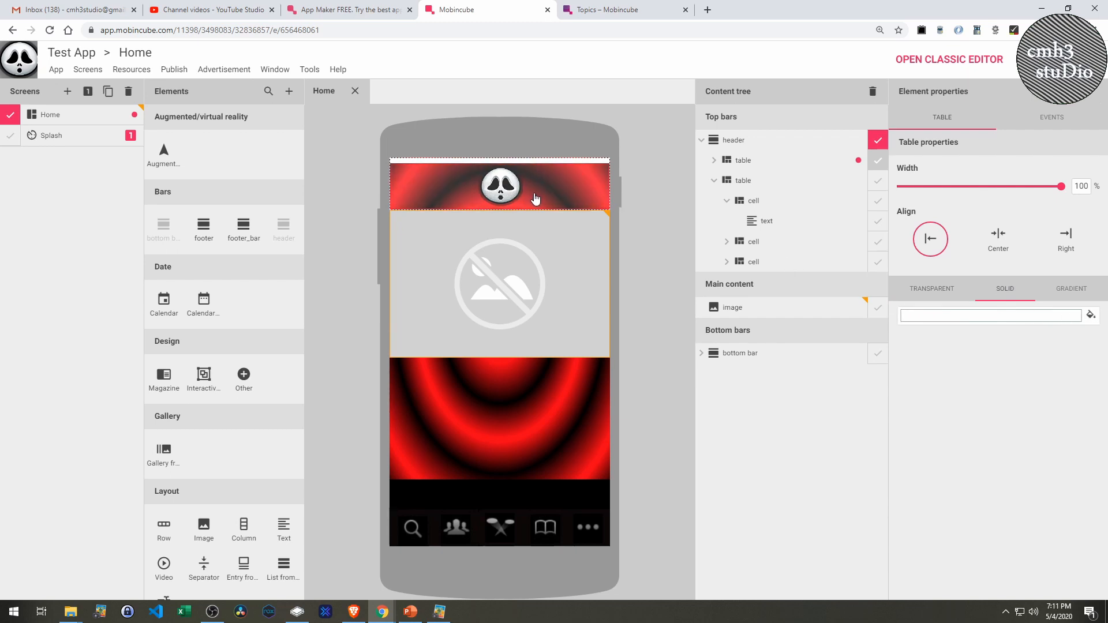
pyautogui.moveTo(739, 162); pyautogui.dragTo(727, 251)
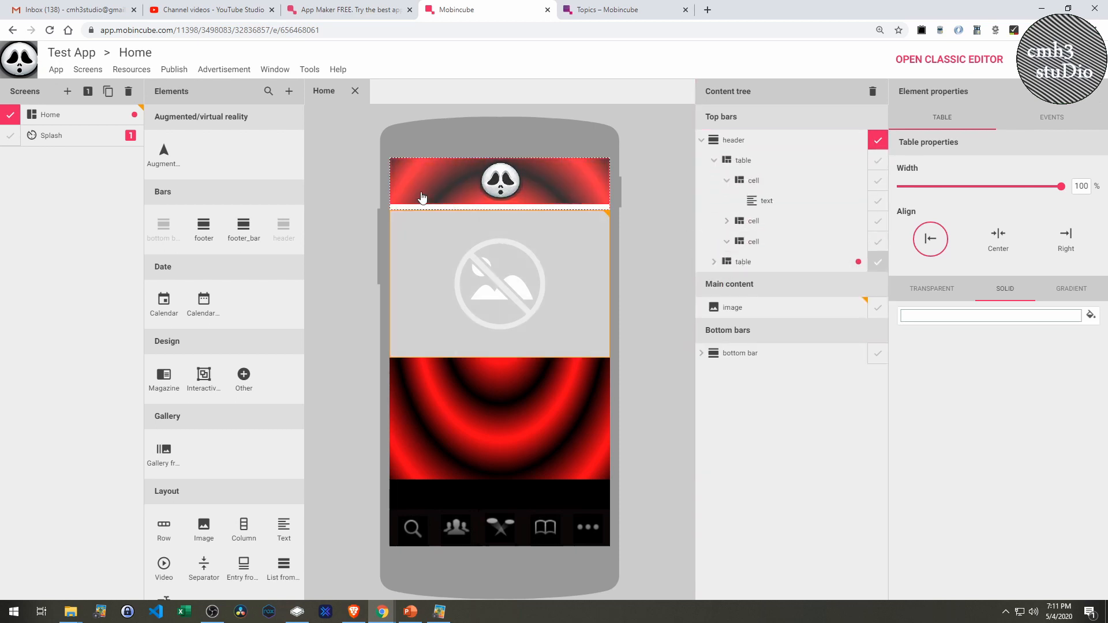
# Place an image element inside the cell of the header's second table
pyautogui.scroll(-2, 255, 338)
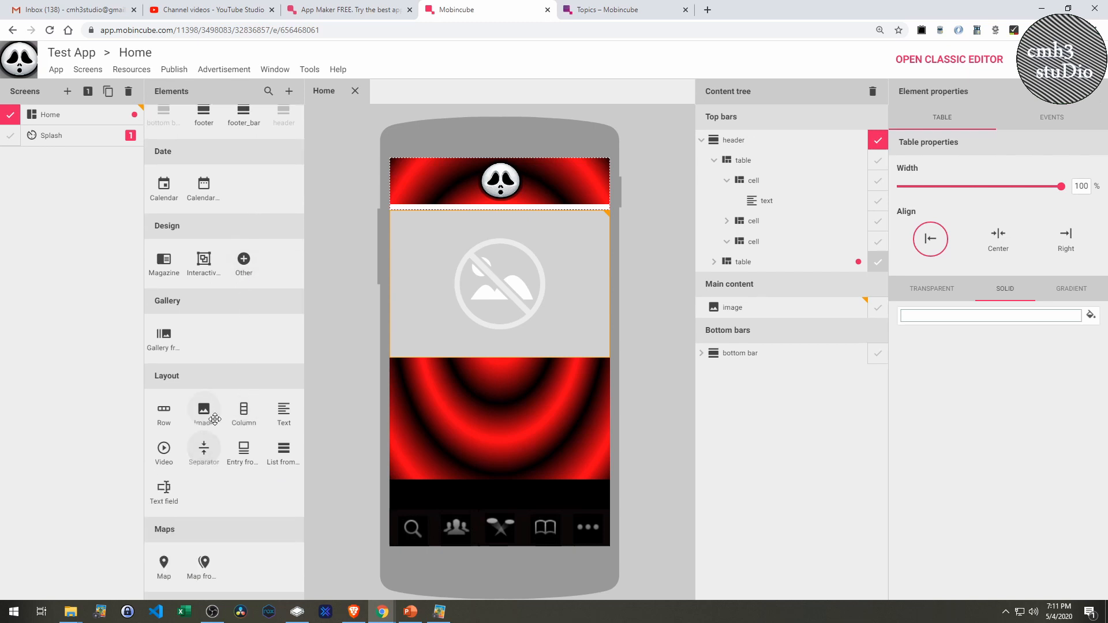
pyautogui.moveTo(204, 410); pyautogui.dragTo(808, 272)
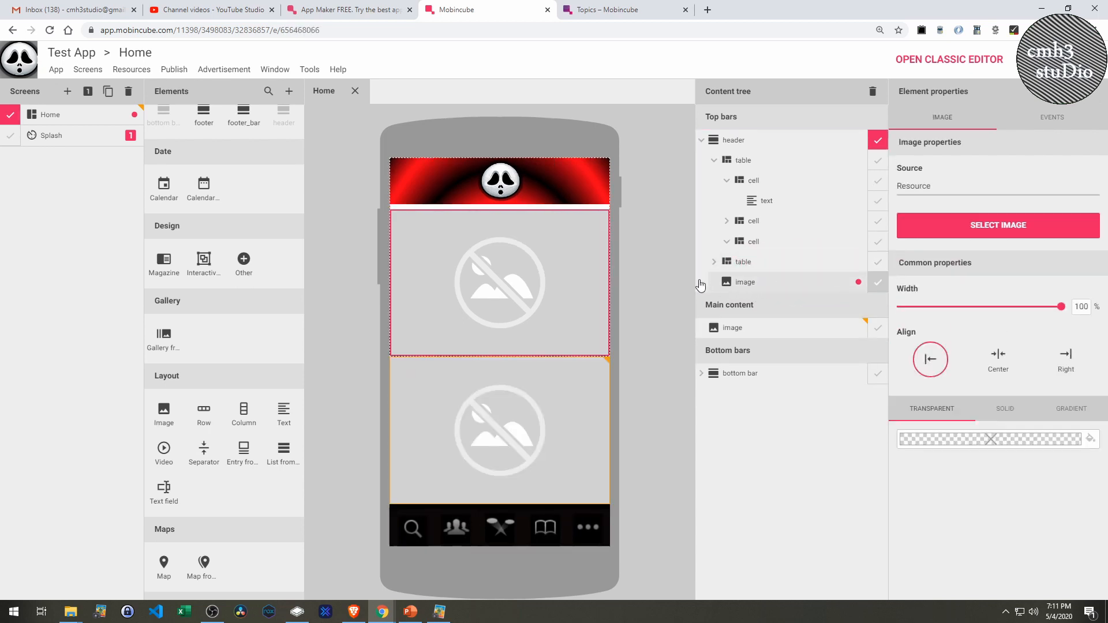
pyautogui.moveTo(743, 288); pyautogui.dragTo(761, 273)
pyautogui.moveTo(757, 272); pyautogui.dragTo(758, 277)
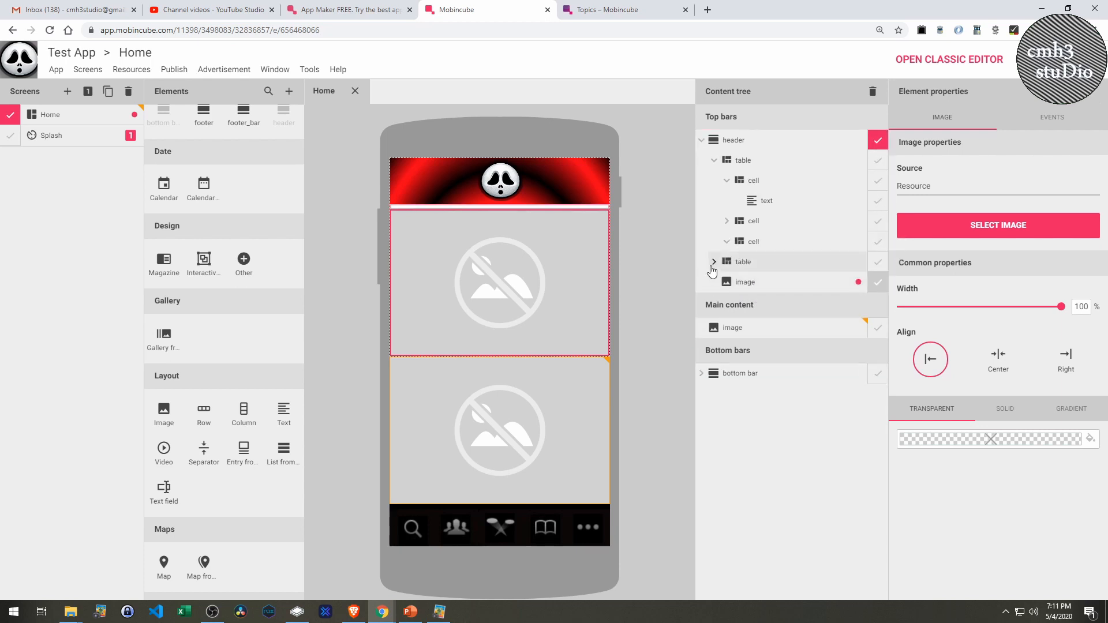
pyautogui.moveTo(734, 283); pyautogui.dragTo(768, 267)
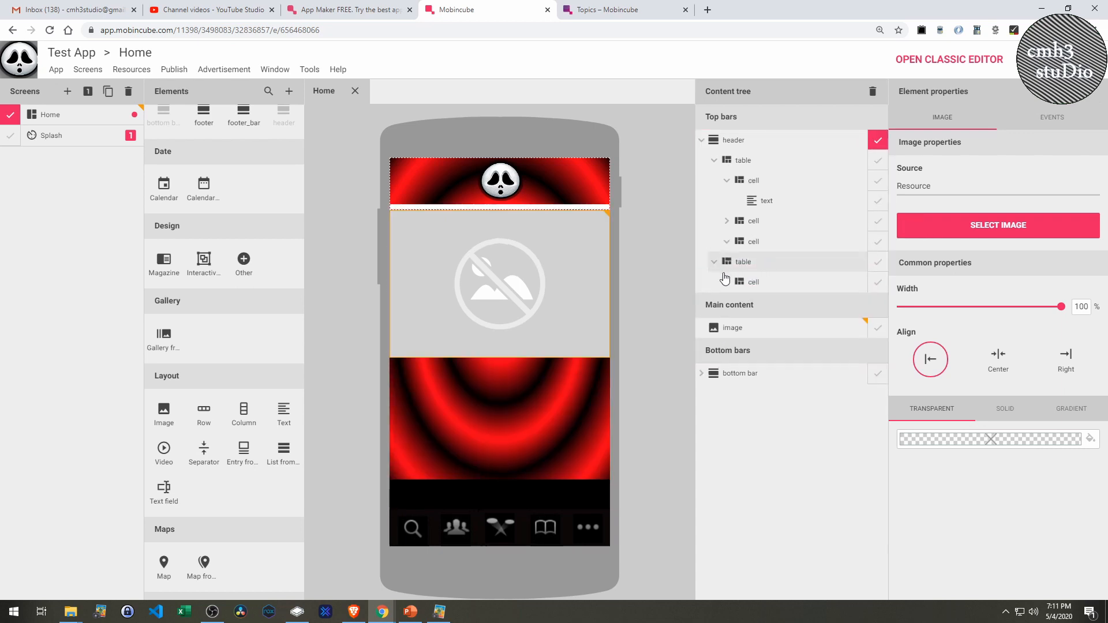
pyautogui.click(726, 284)
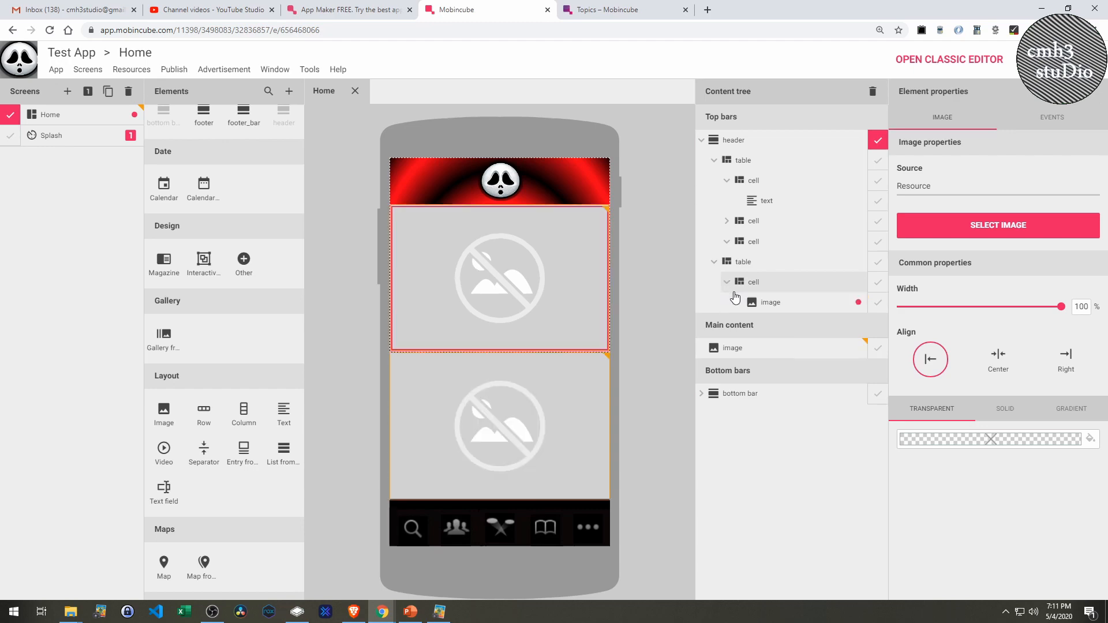
# Upload tghtitle.png from the computer's images folder and assign it to the image in the header's second table
pyautogui.click(970, 227)
pyautogui.click(190, 199)
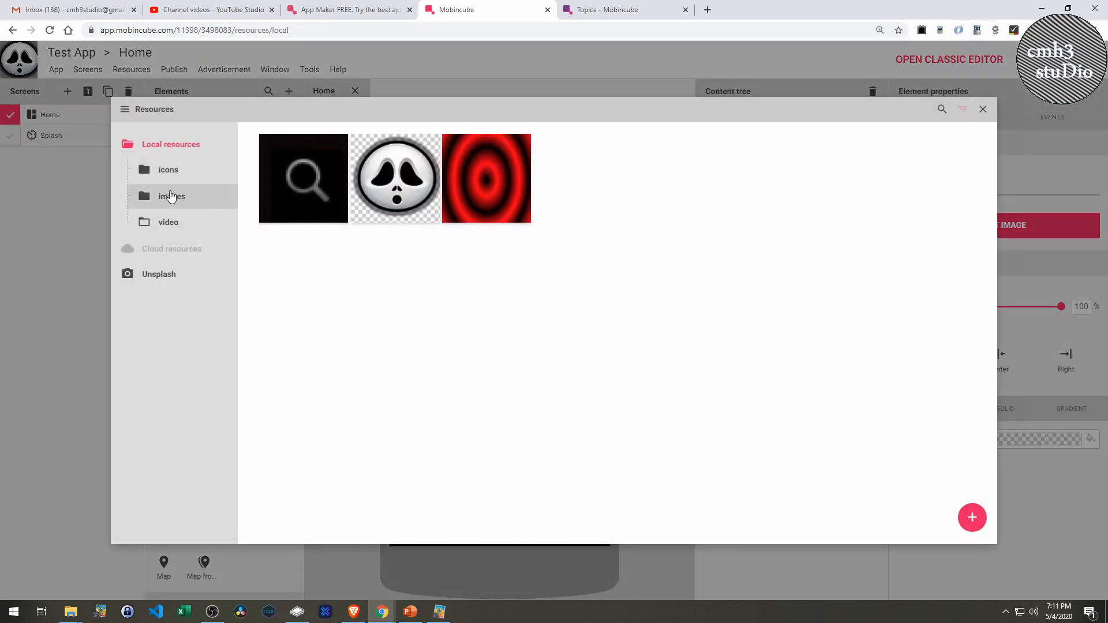
pyautogui.click(180, 177)
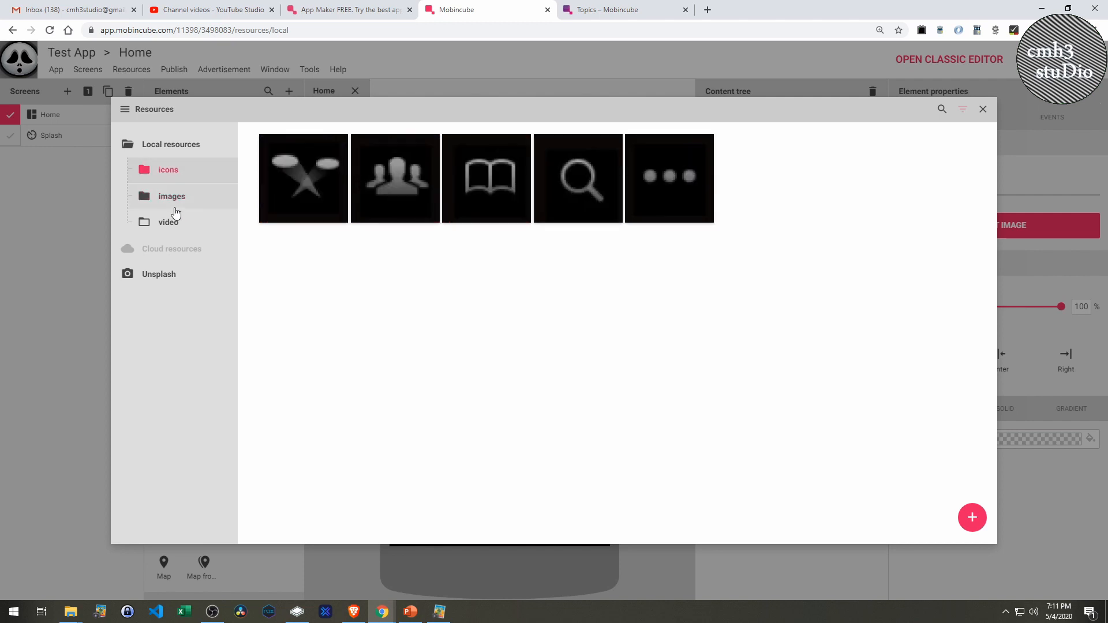
pyautogui.click(174, 201)
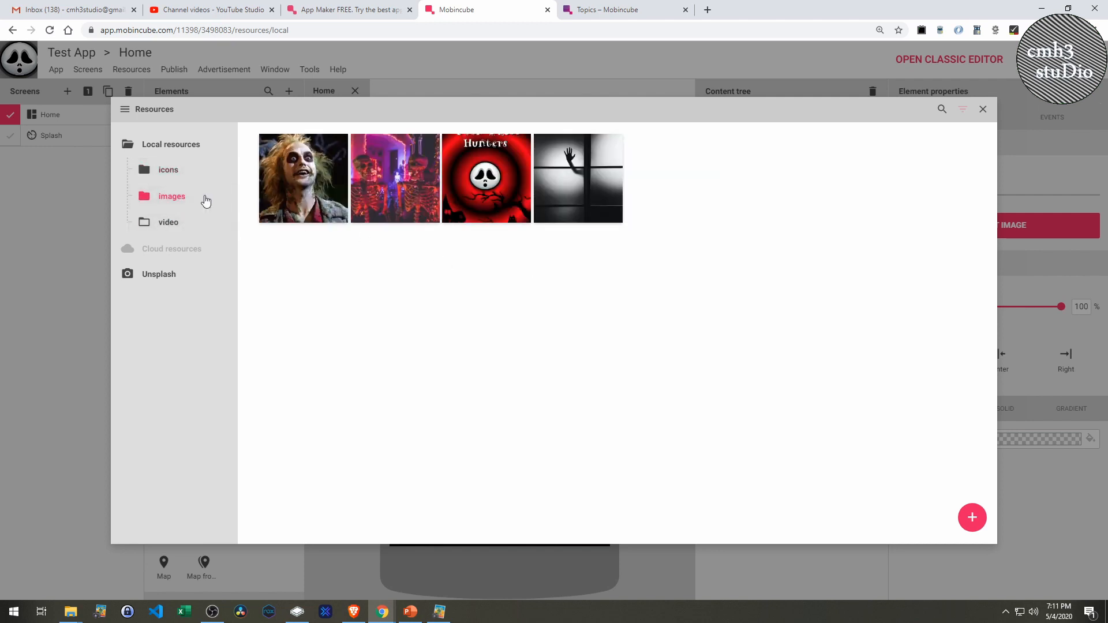
pyautogui.click(164, 147)
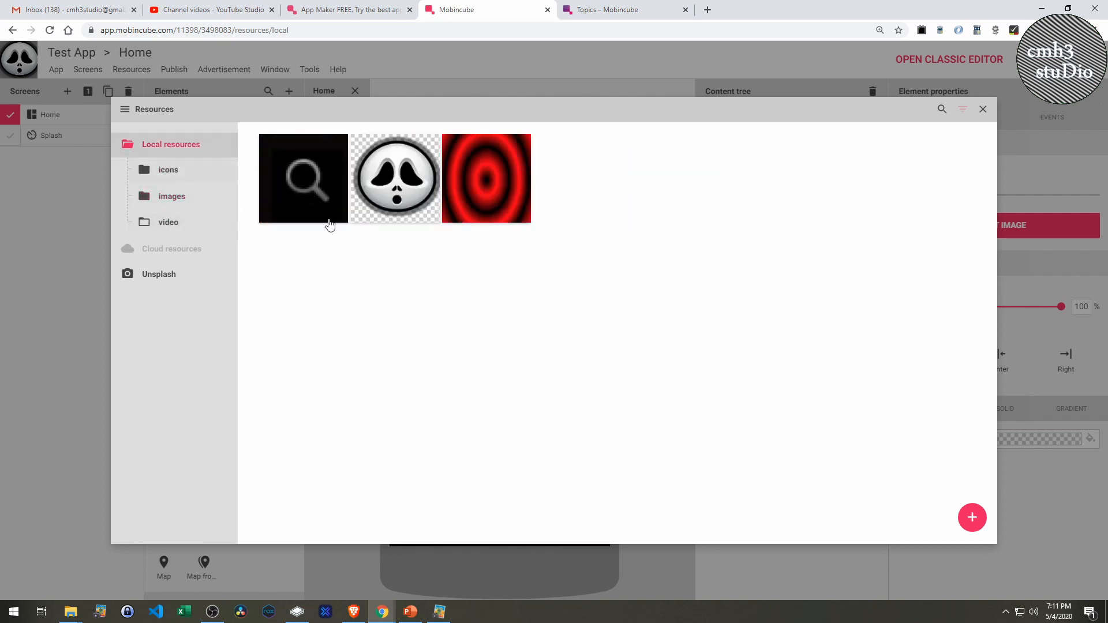
pyautogui.click(971, 517)
pyautogui.click(883, 444)
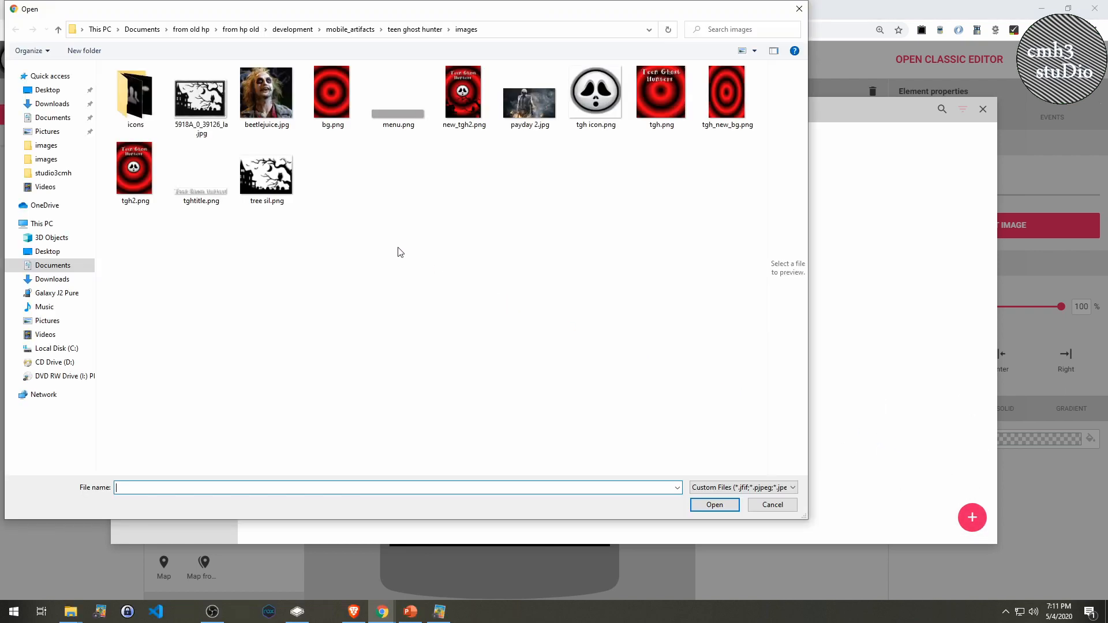
pyautogui.doubleClick(197, 193)
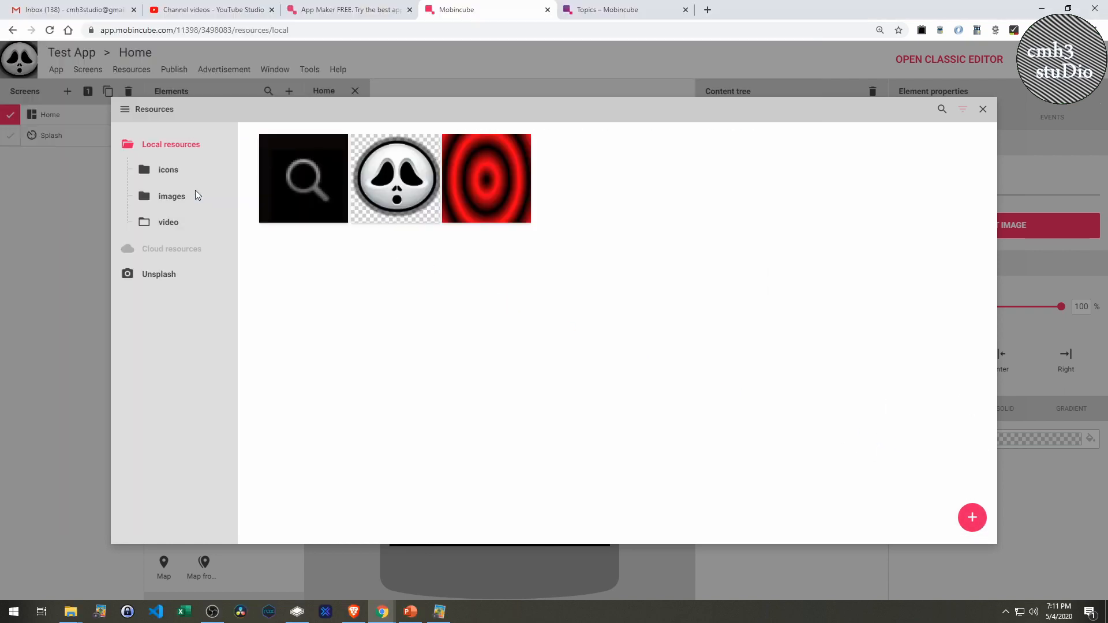
pyautogui.click(585, 205)
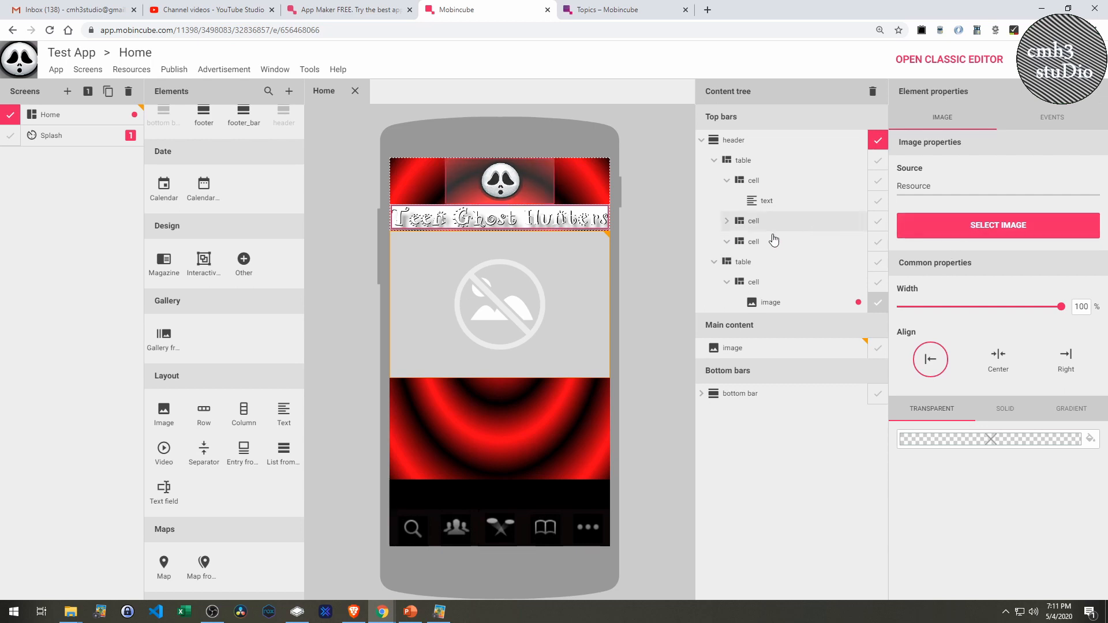
# Center the title image and make the second header table's background transparent
pyautogui.click(999, 367)
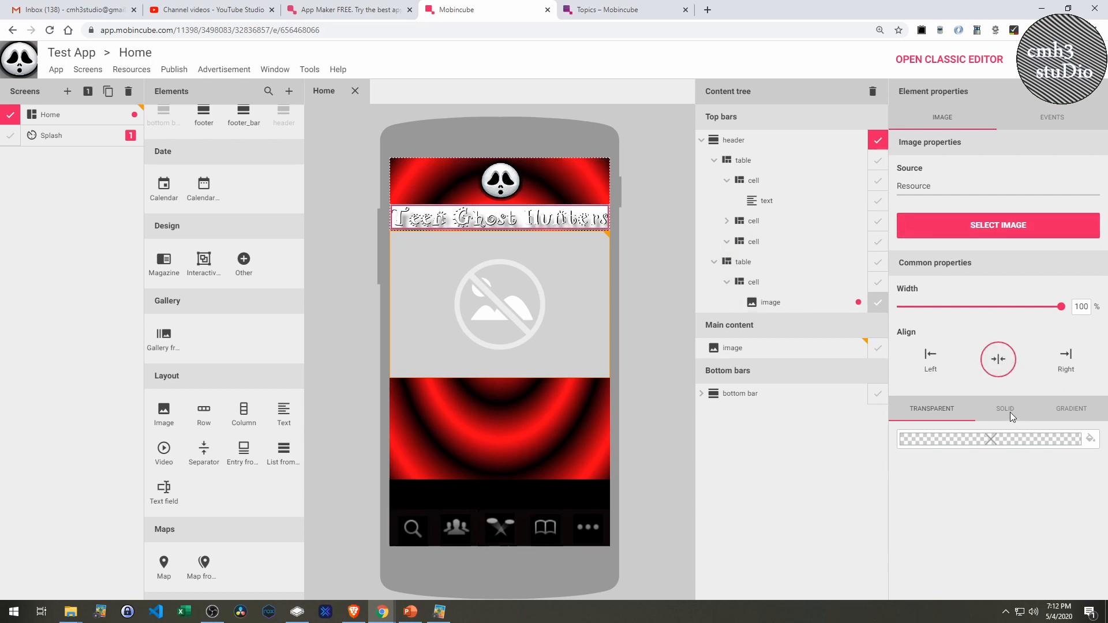
pyautogui.click(757, 262)
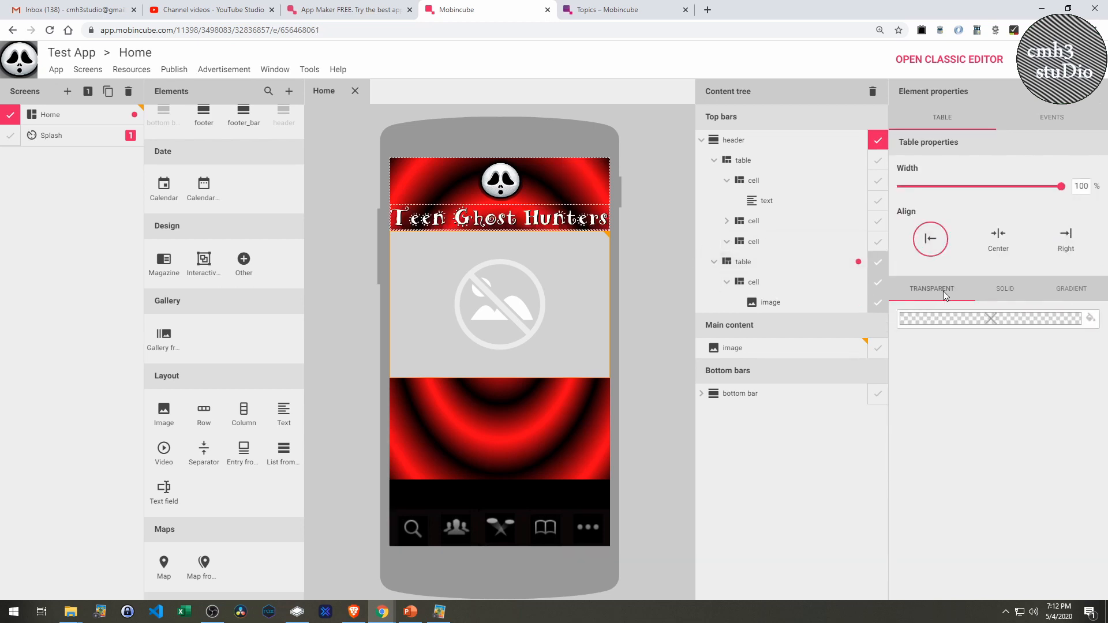
pyautogui.click(660, 268)
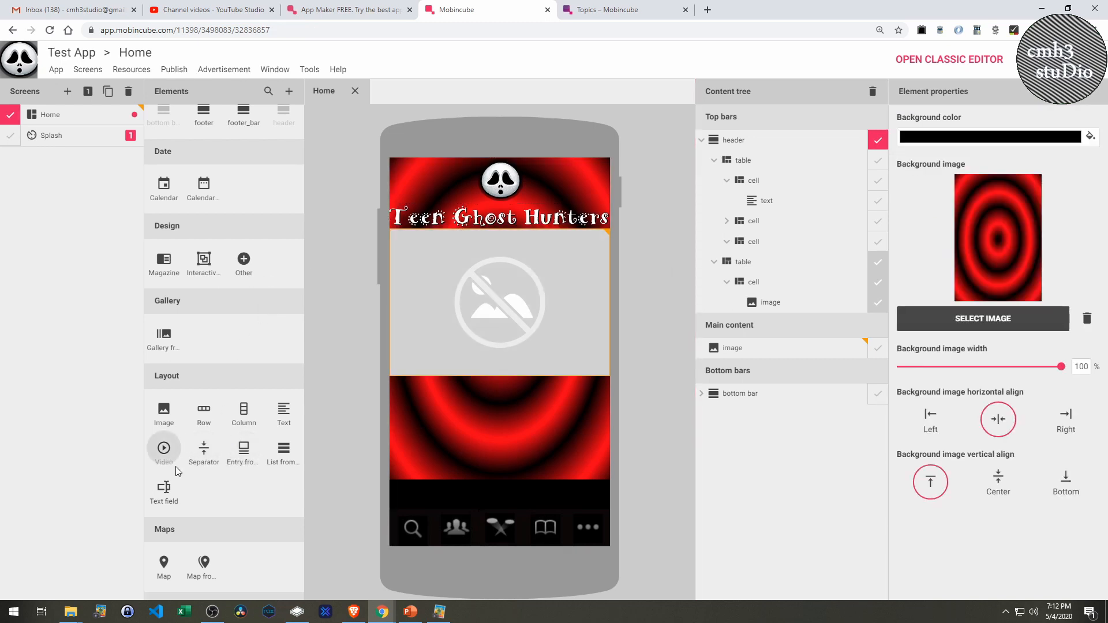
# Add a text element reading "This is tesxt" below the main content image and select it
pyautogui.moveTo(283, 411); pyautogui.dragTo(500, 423)
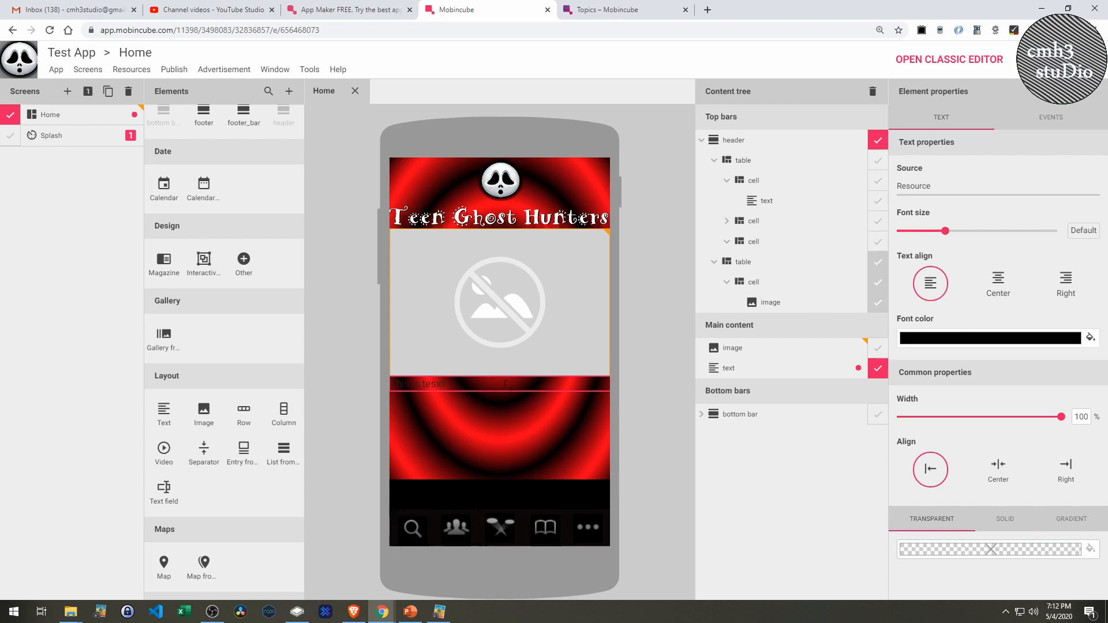
pyautogui.click(376, 393)
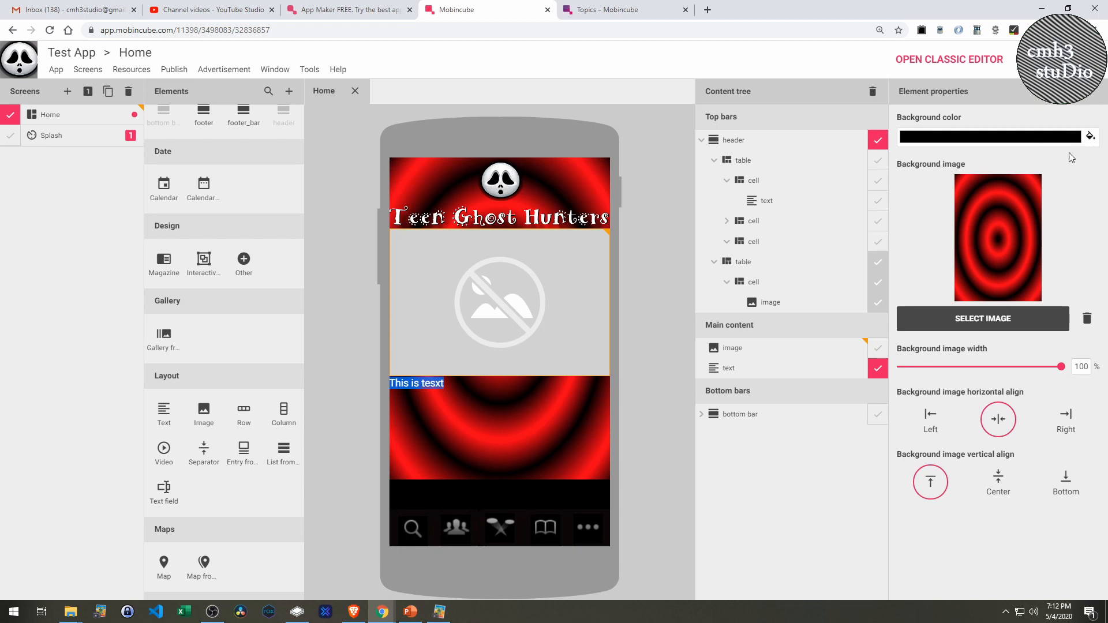
pyautogui.click(463, 389)
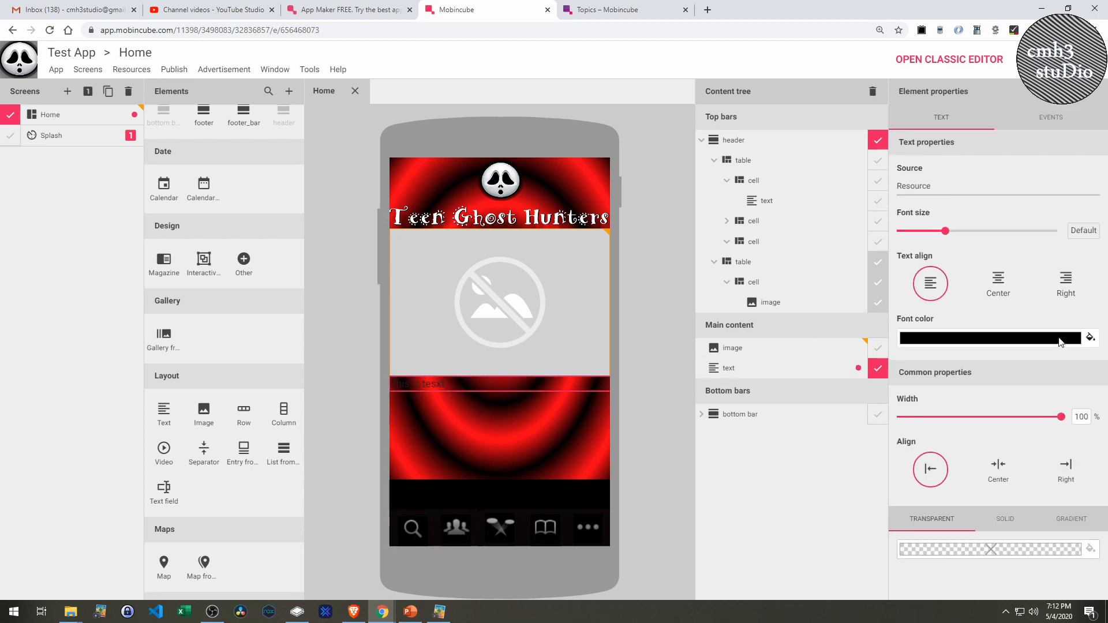
# Set the text element's font color to white and center both its text and its alignment
pyautogui.click(1092, 342)
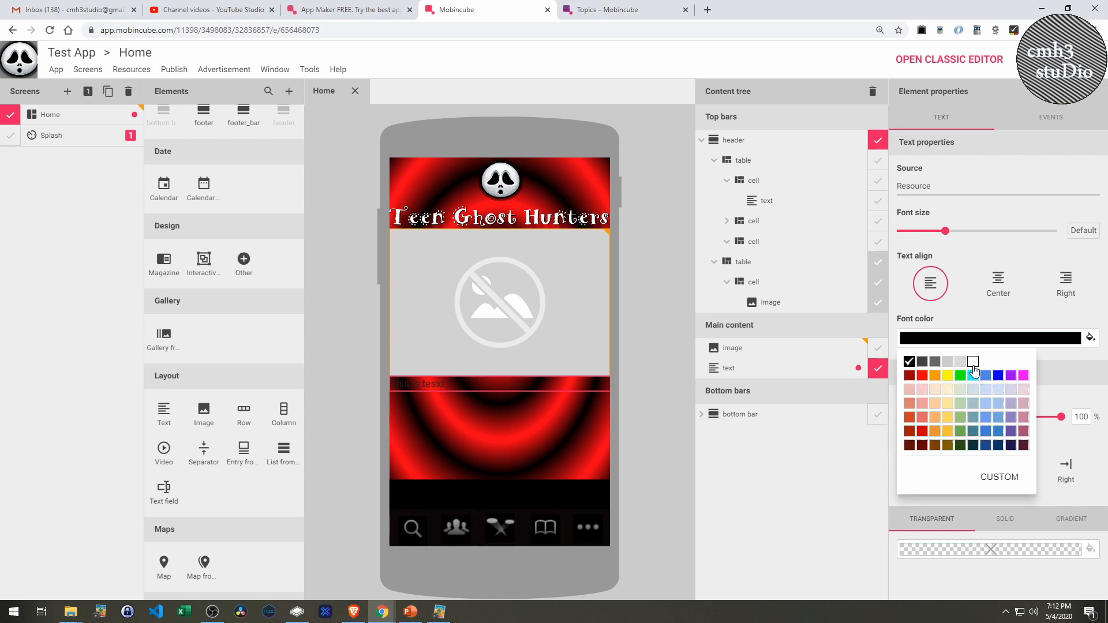
pyautogui.click(971, 365)
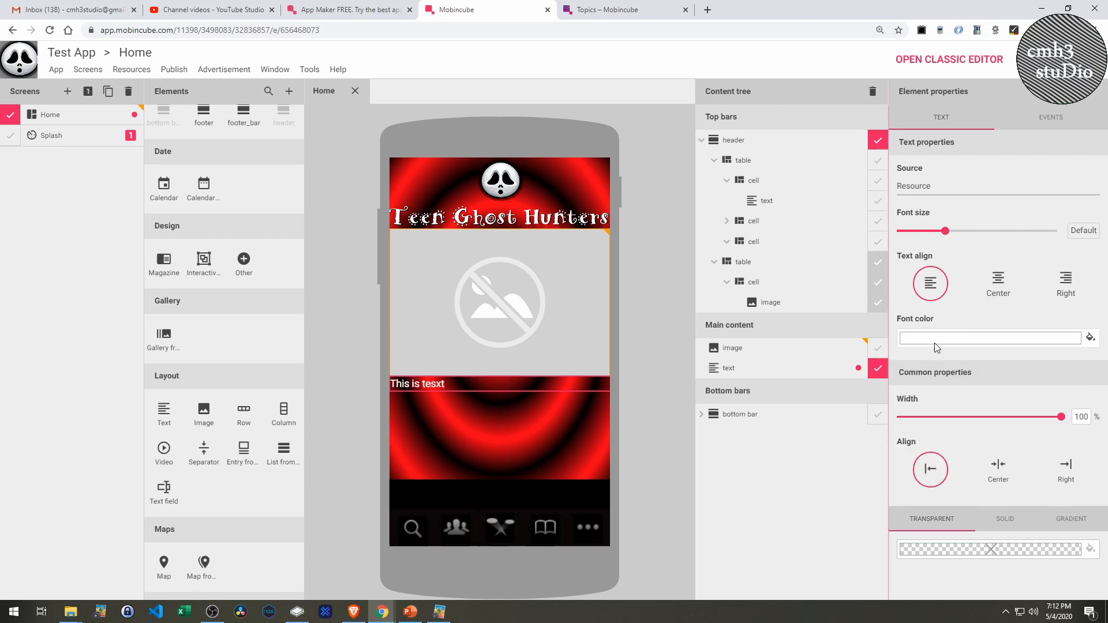
pyautogui.click(992, 294)
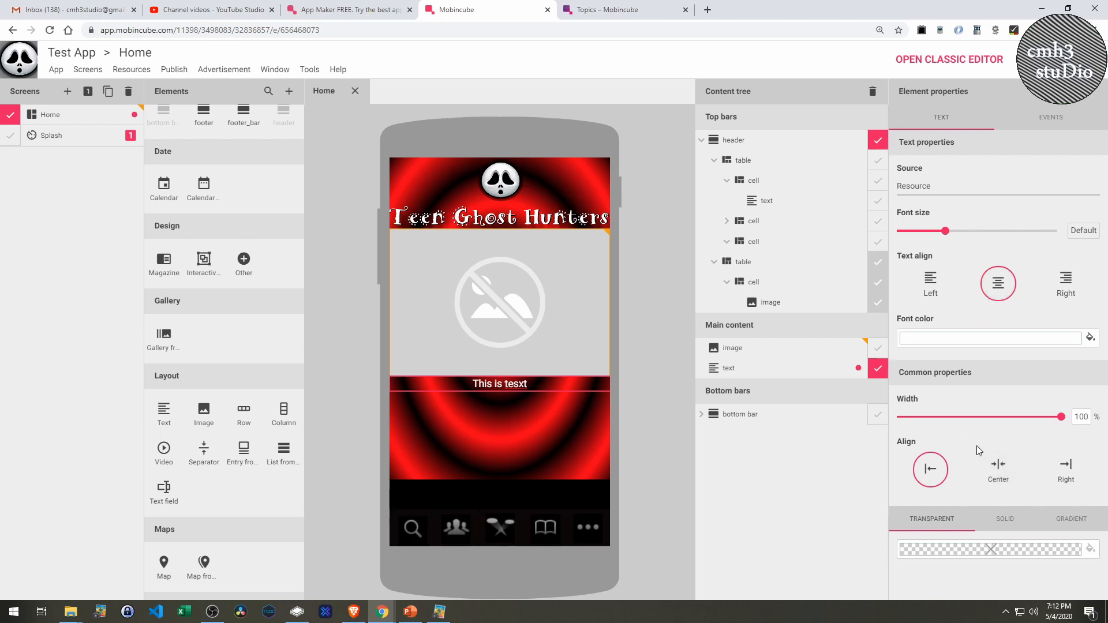
pyautogui.click(1004, 459)
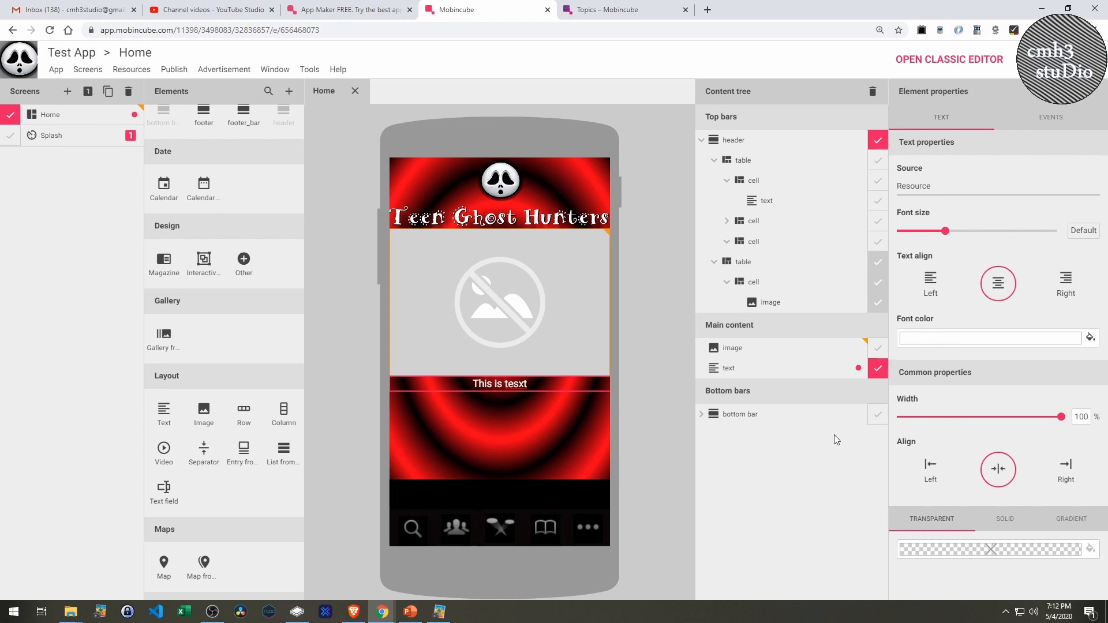
# Replace the misspelled last word so the text reads "This is the Teen Ghost Hunter app"
pyautogui.doubleClick(505, 384)
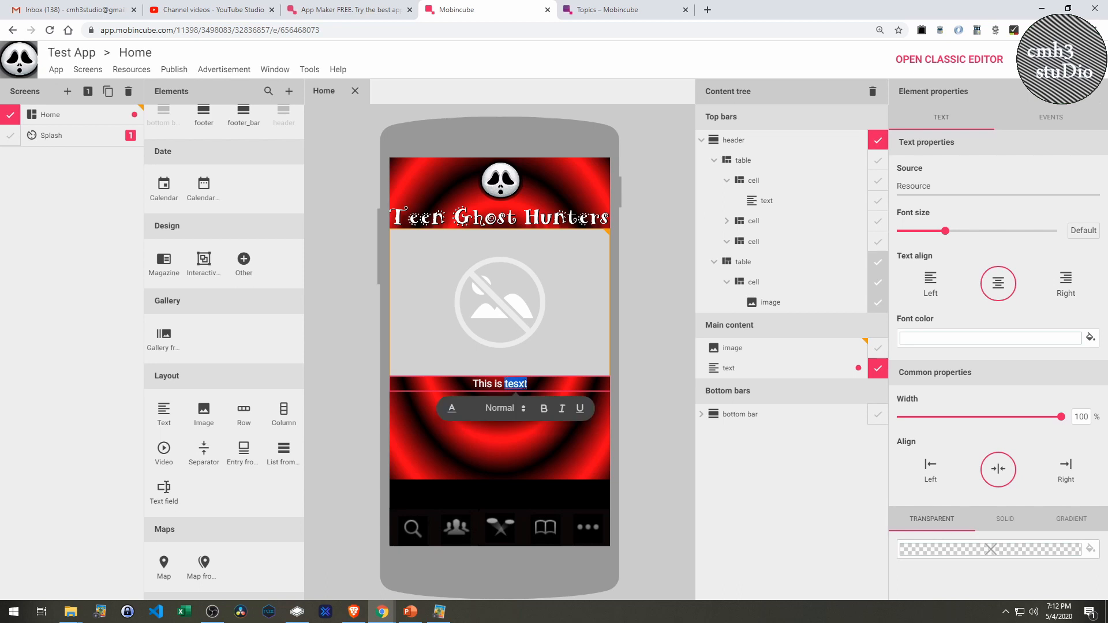
pyautogui.press('BackSpace')
pyautogui.write('th')
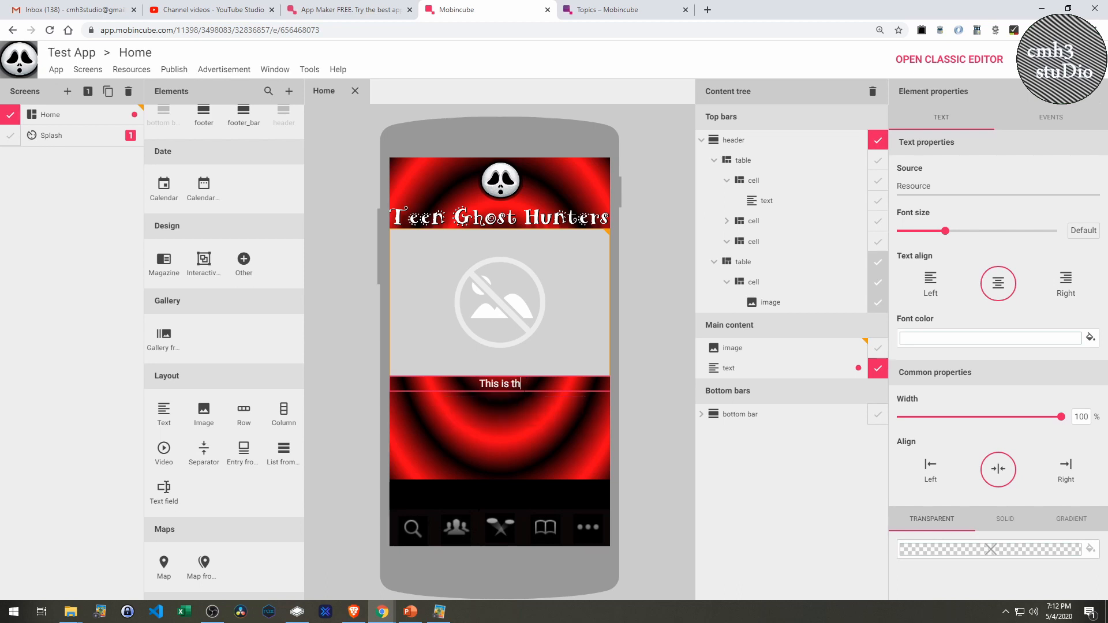
pyautogui.write('e Teen G')
pyautogui.write('ohs')
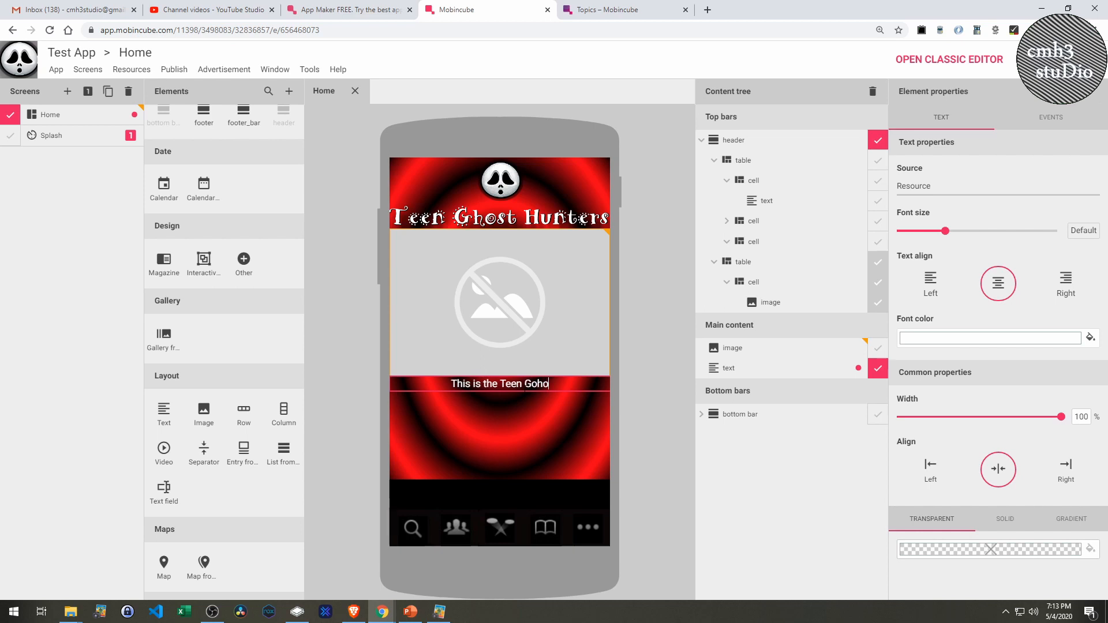
pyautogui.press('BackSpace')
pyautogui.press('BackSpace')
pyautogui.press('BackSpace')
pyautogui.write('host Hunter app')
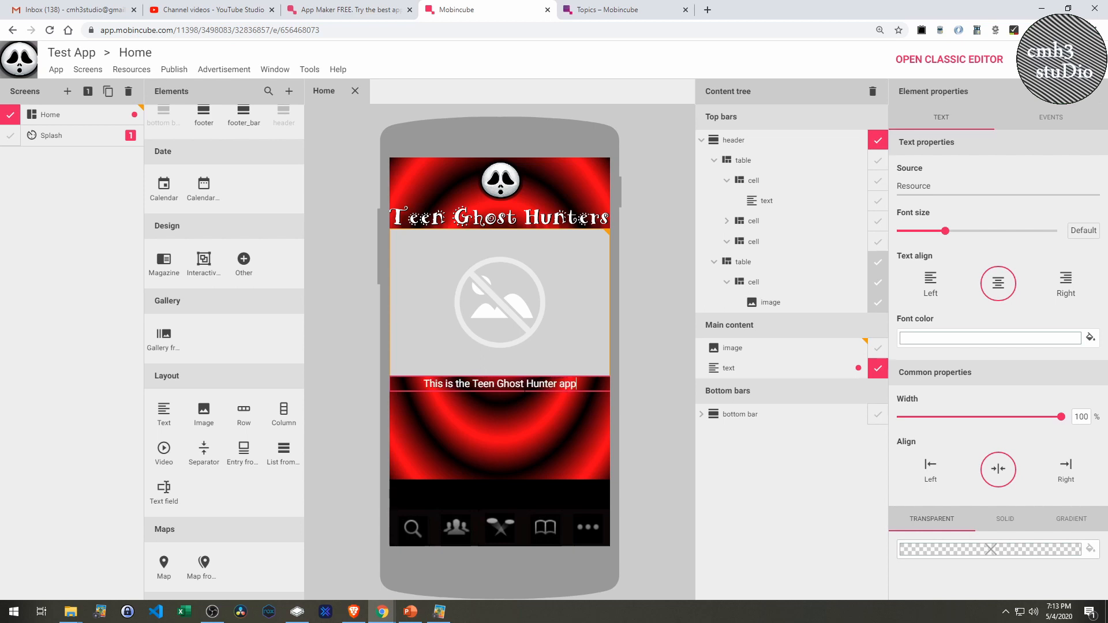
# Add a second line to the text element reading "Welcome and have fun"
pyautogui.press('Return')
pyautogui.write('Welcome')
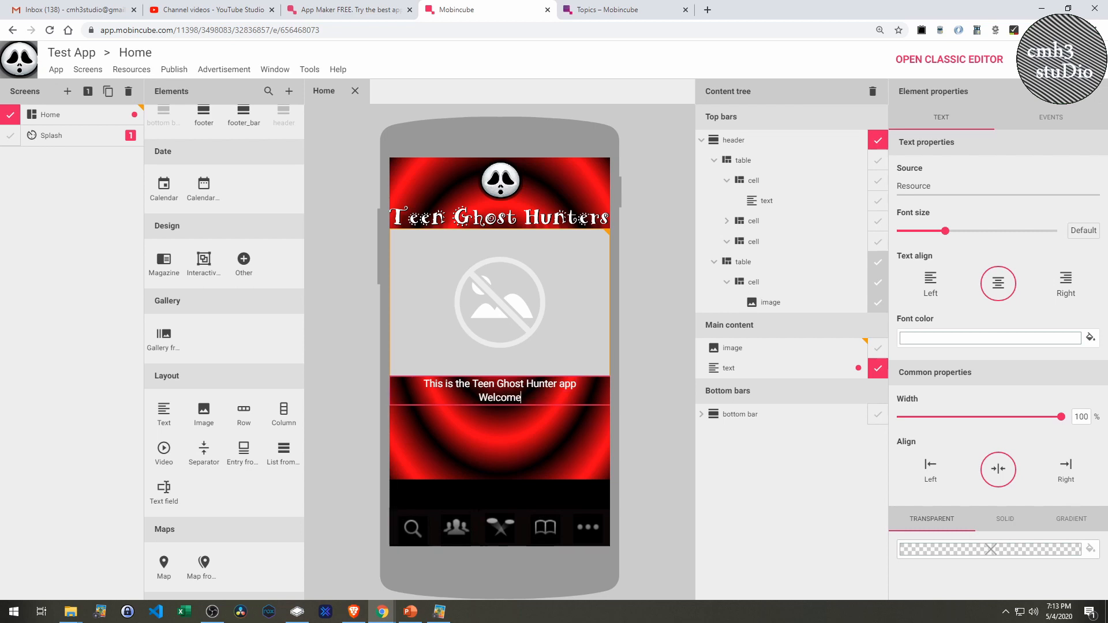
pyautogui.write(' and have fun')
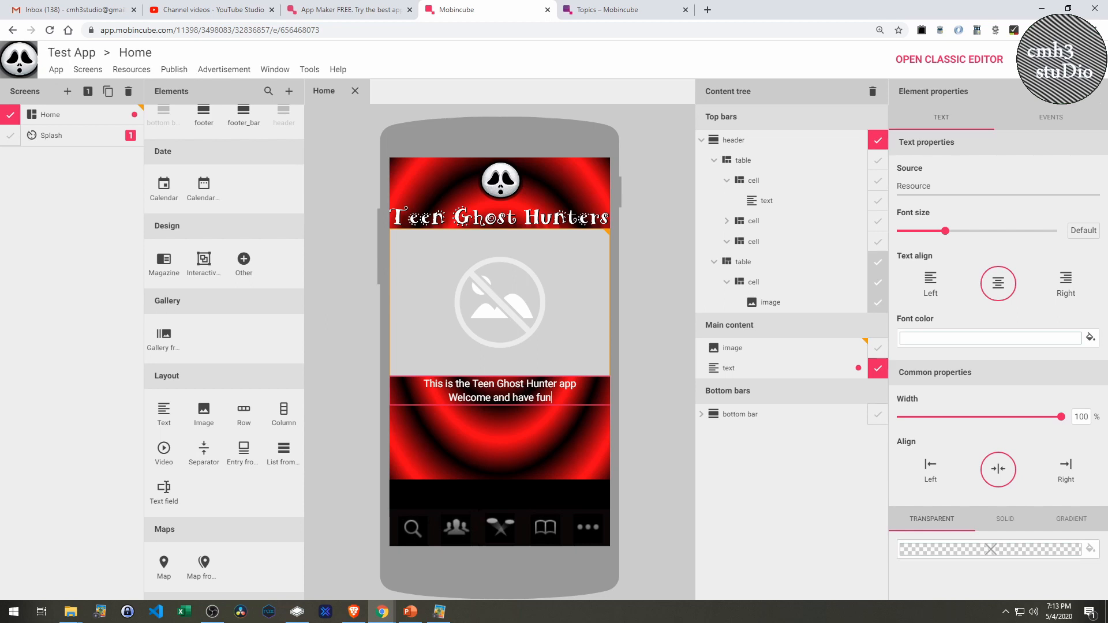
# Add a third line to the text element reading "Please be sure to share with your friends", without a final period
pyautogui.press('Return')
pyautogui.write('Please ')
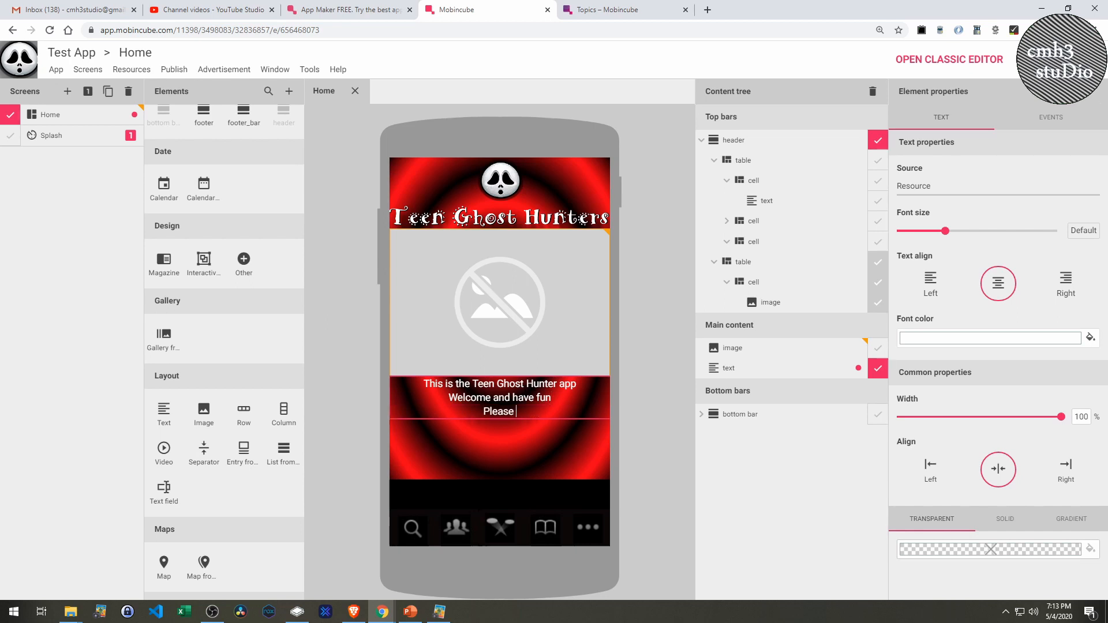
pyautogui.write('be sure to share with yo')
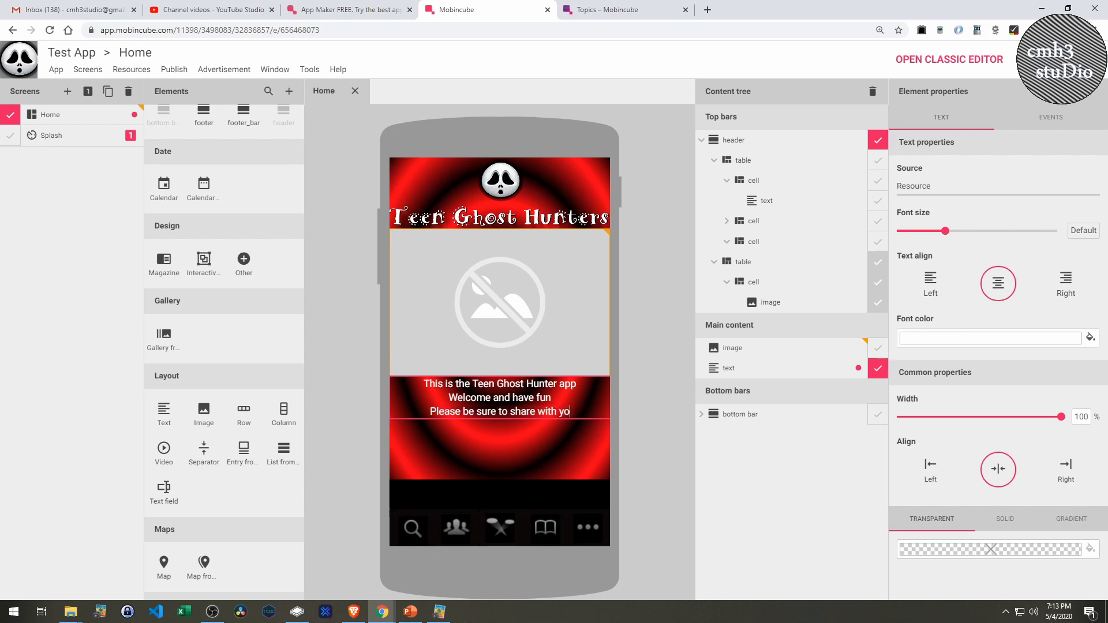
pyautogui.write('ur freind')
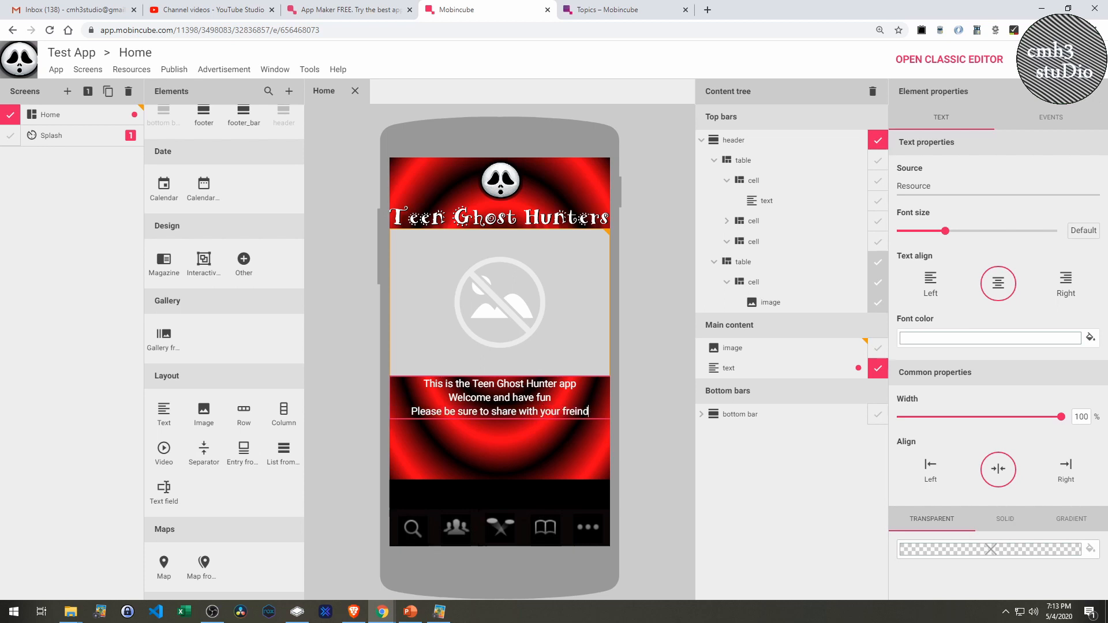
pyautogui.press('BackSpace')
pyautogui.press('BackSpace')
pyautogui.press('BackSpace')
pyautogui.press('BackSpace')
pyautogui.write('iends.')
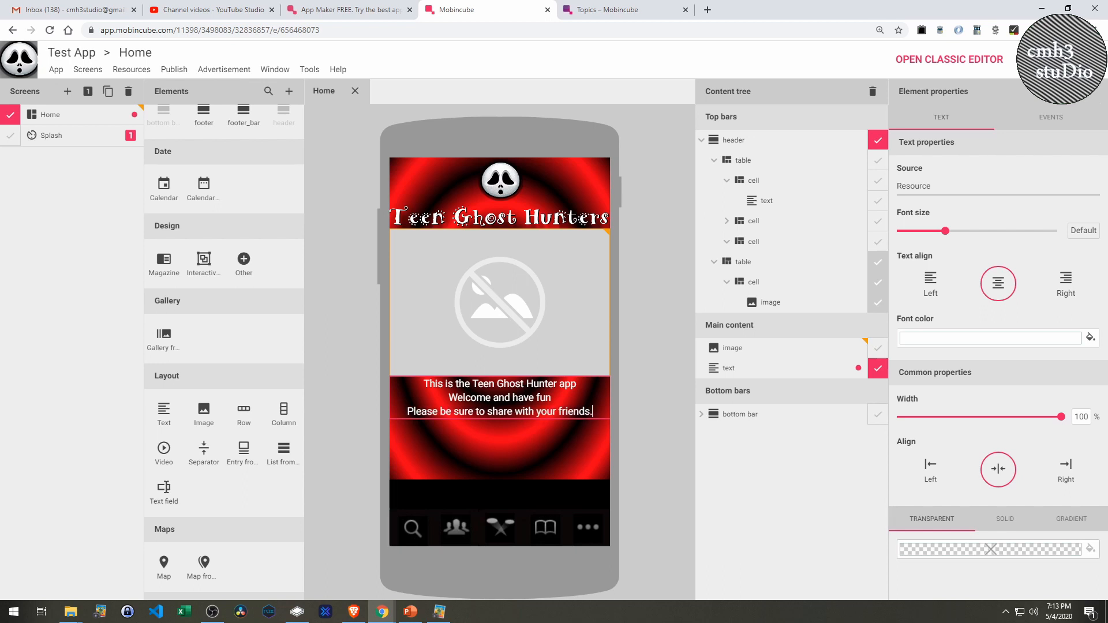
pyautogui.press('BackSpace')
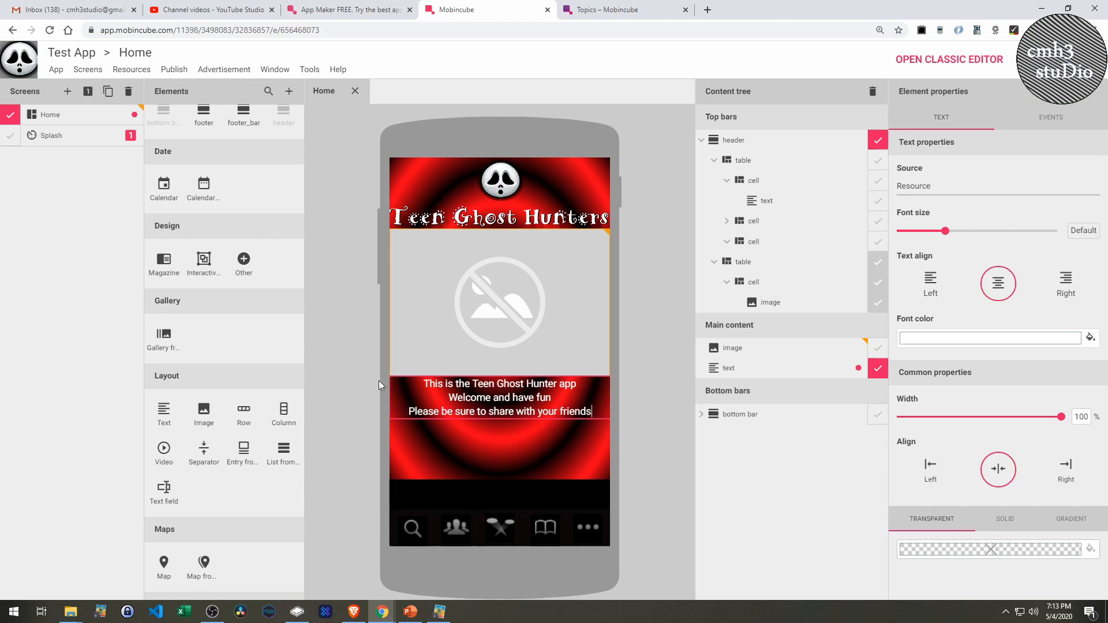
# Move the welcome text above the placeholder image in the main content and delete that image
pyautogui.click(519, 391)
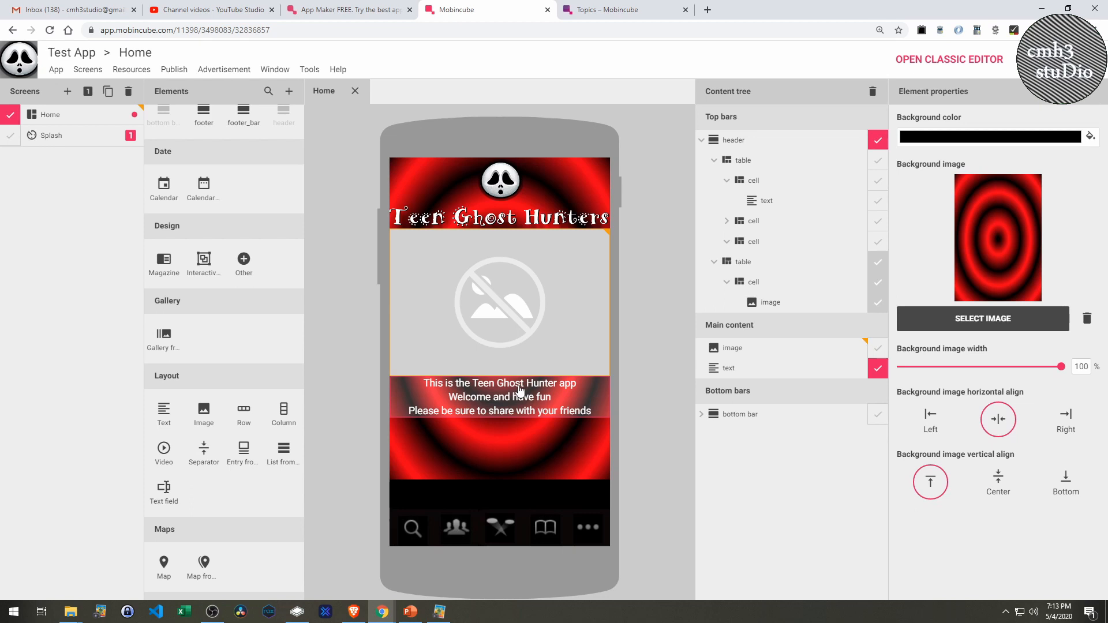
pyautogui.click(570, 401)
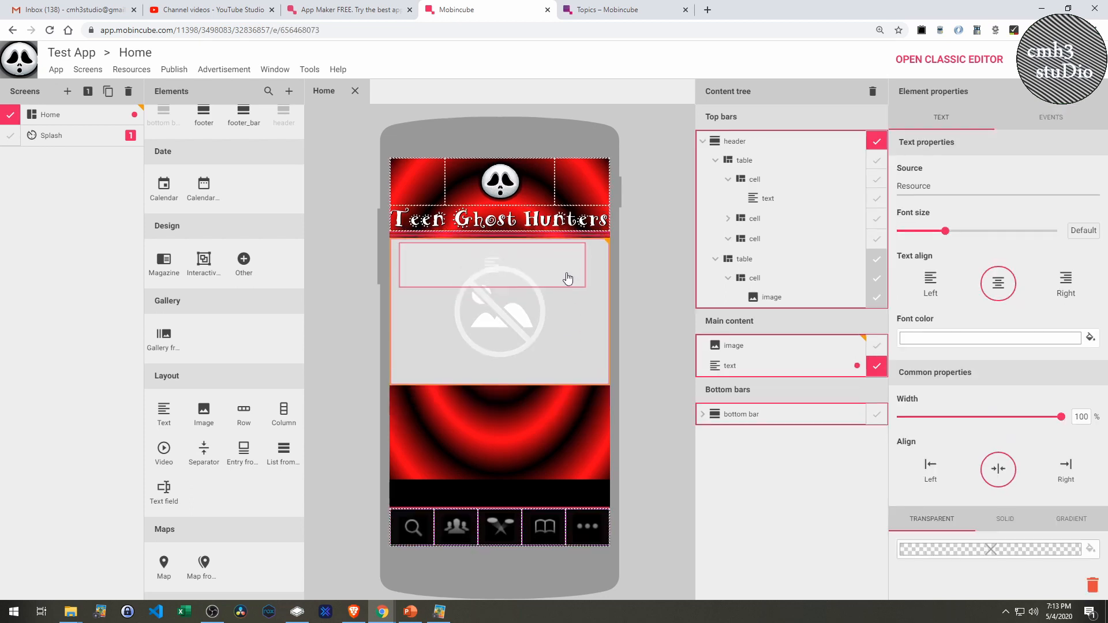
pyautogui.moveTo(568, 278)
pyautogui.mouseDown()
pyautogui.moveTo(569, 268)
pyautogui.moveTo(569, 283)
pyautogui.mouseUp()
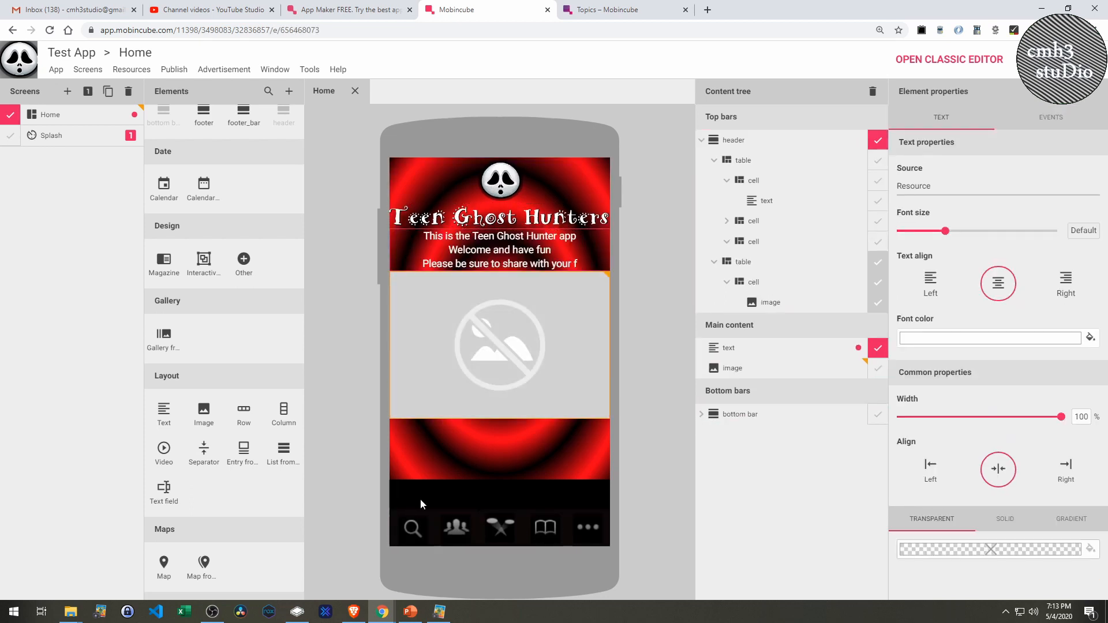
pyautogui.click(493, 355)
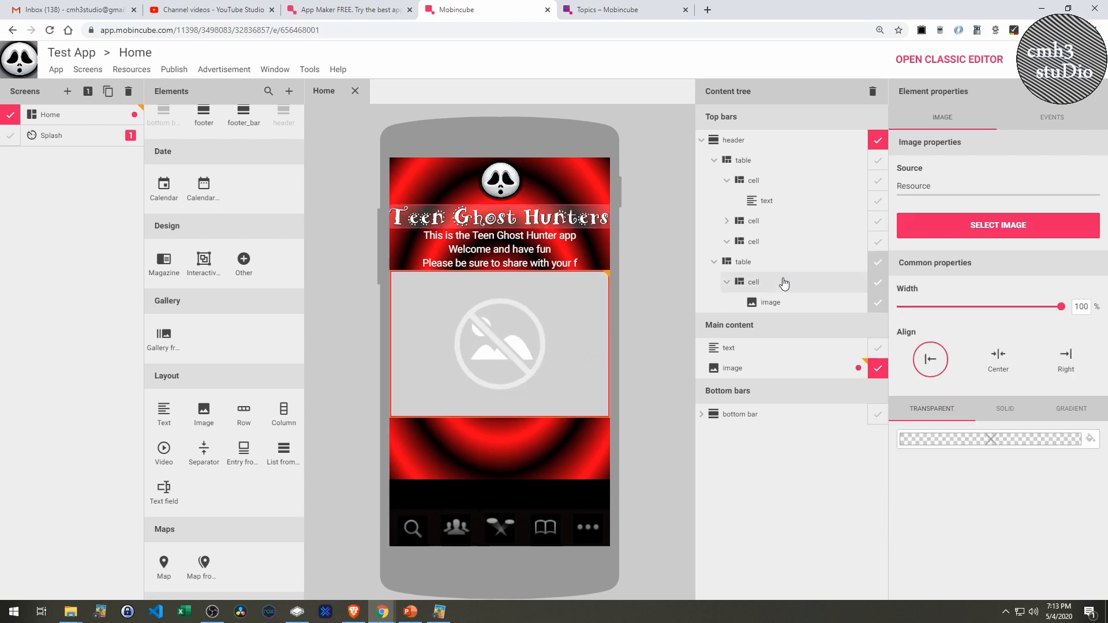
pyautogui.press('Delete')
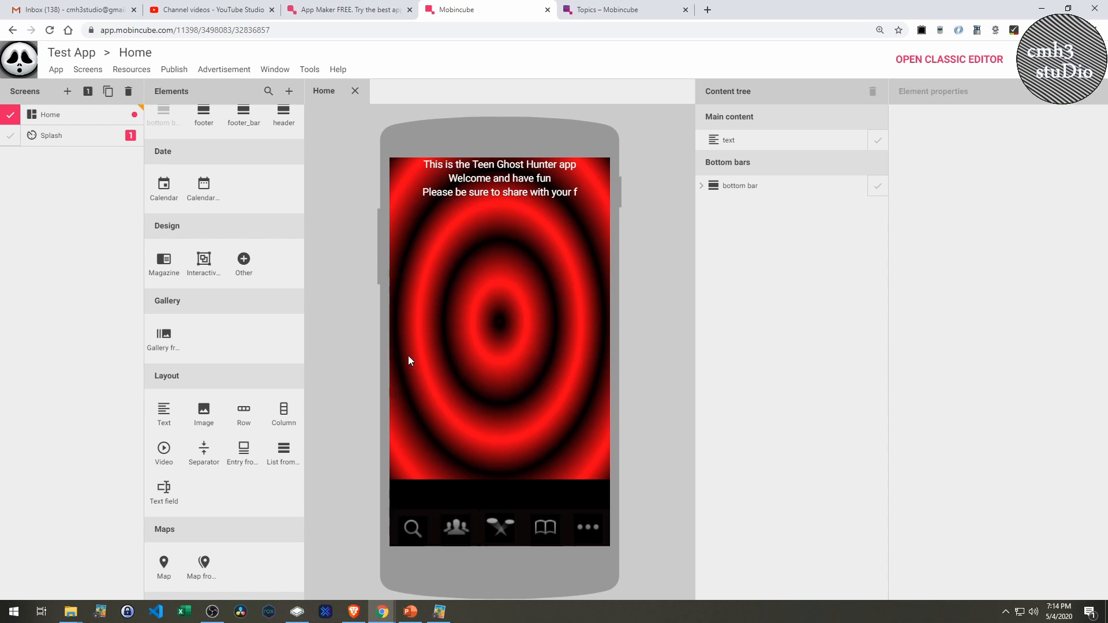
# Add the header element back to the top bars of the Home screen
pyautogui.click(721, 146)
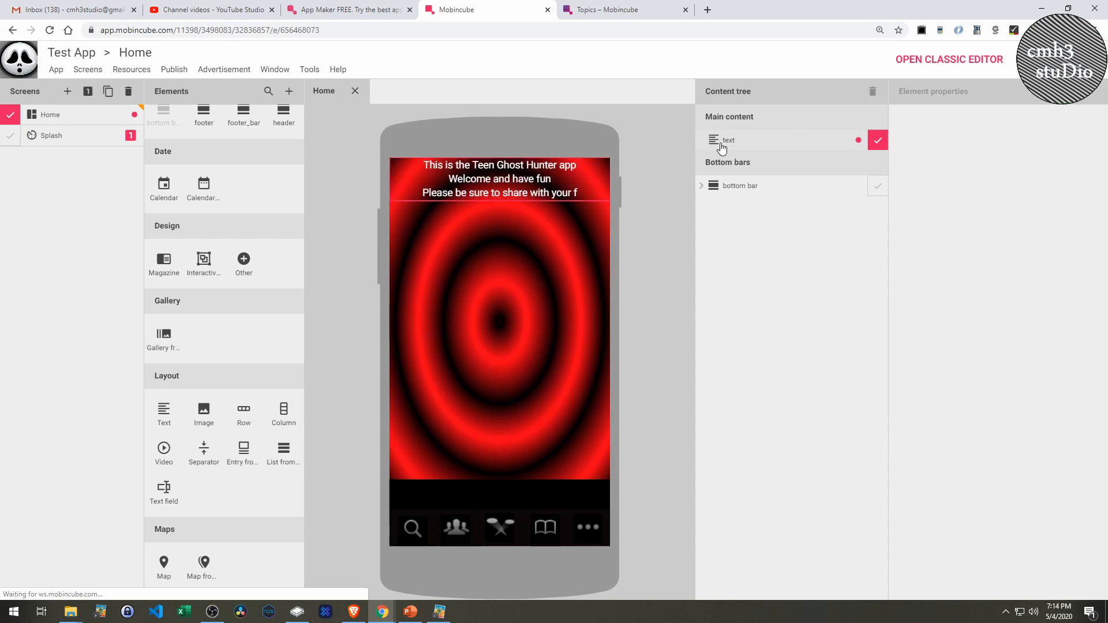
pyautogui.click(330, 298)
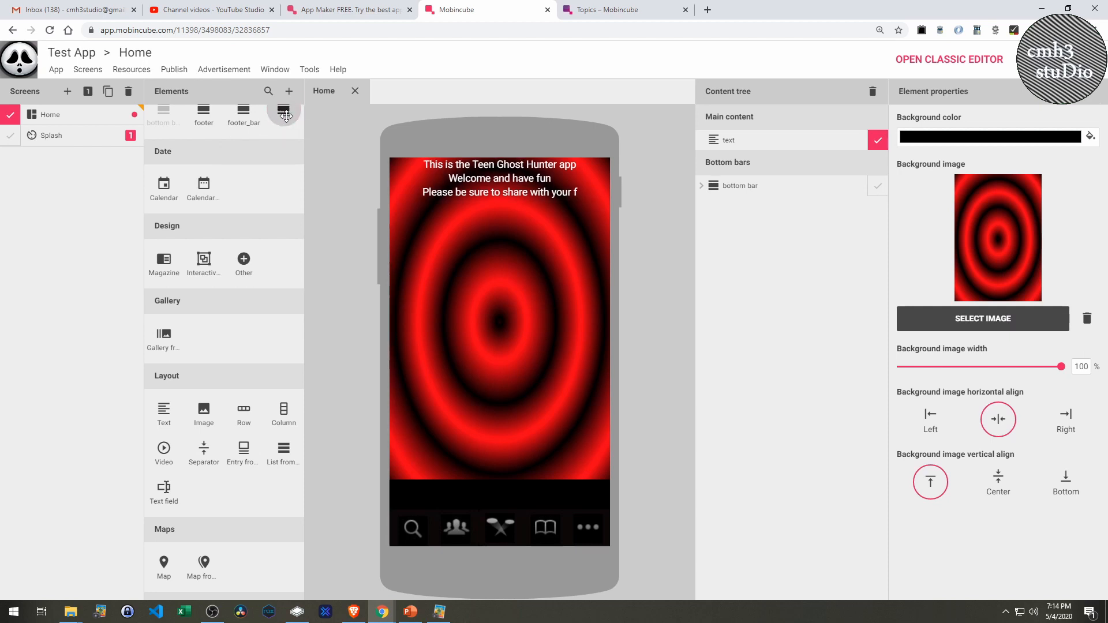
pyautogui.moveTo(274, 113); pyautogui.dragTo(666, 157)
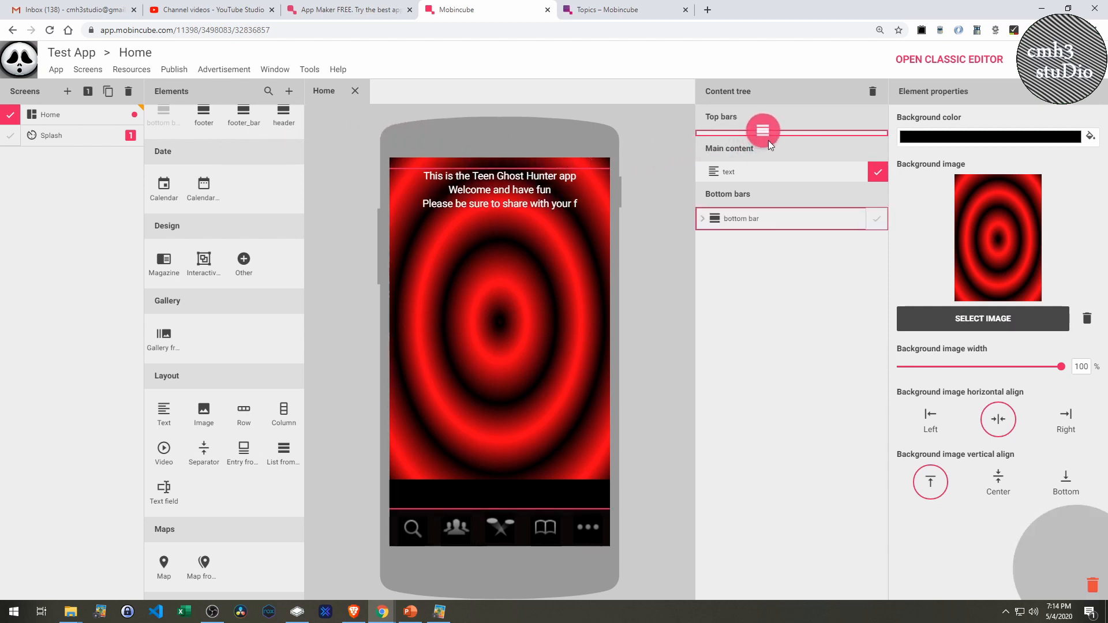
pyautogui.moveTo(767, 140); pyautogui.dragTo(771, 137)
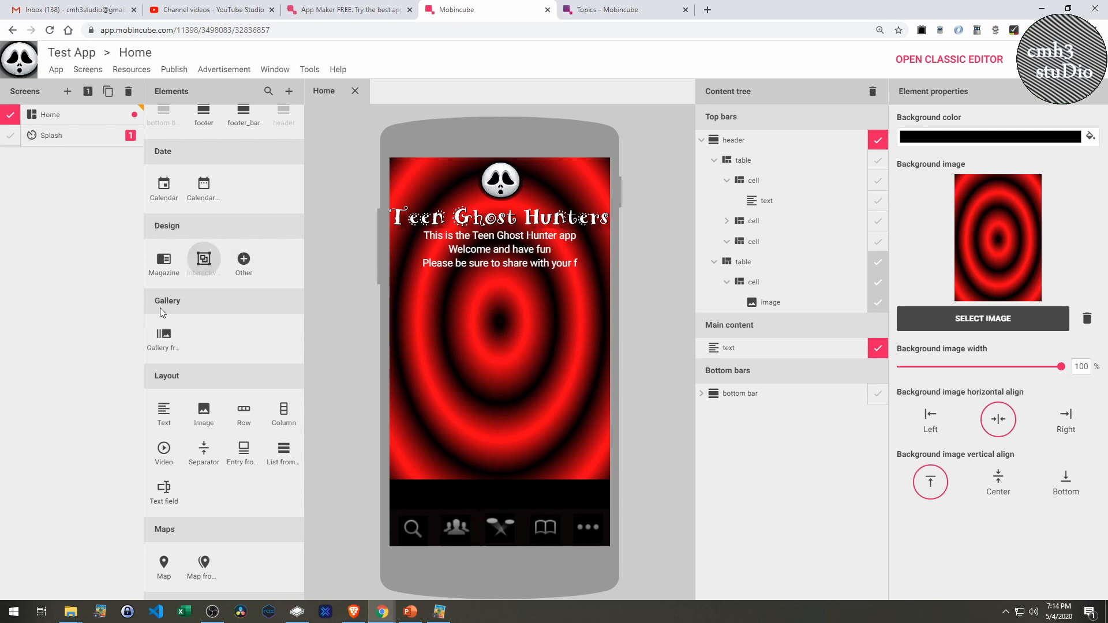
# Add a video element below the welcome text, set to play on load, 76% wide and center-aligned
pyautogui.moveTo(164, 448); pyautogui.dragTo(498, 355)
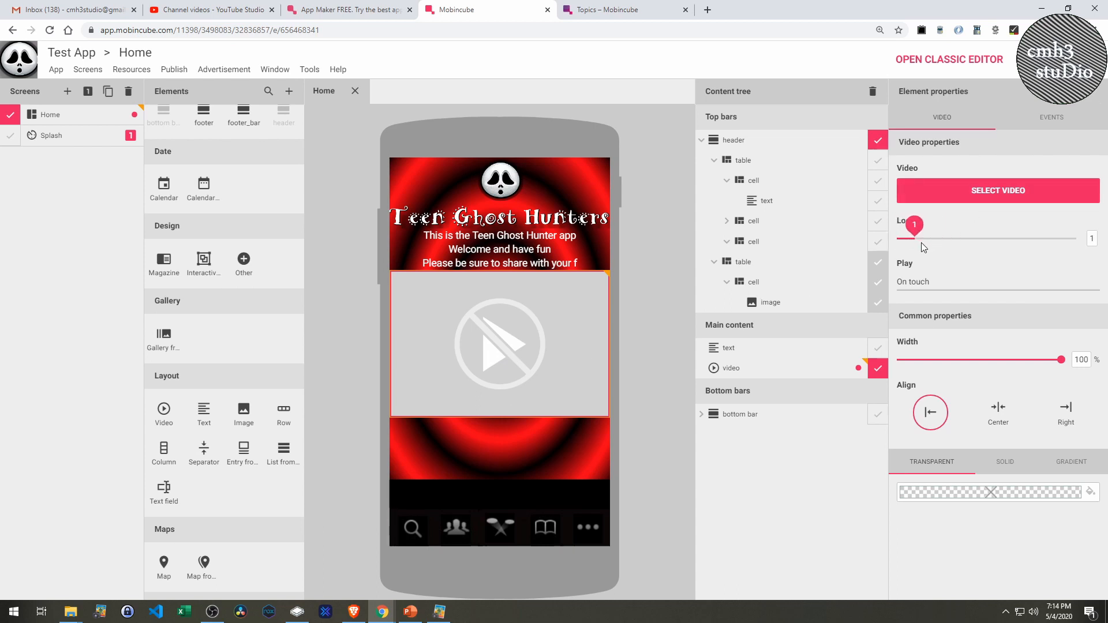
pyautogui.click(929, 282)
pyautogui.click(920, 306)
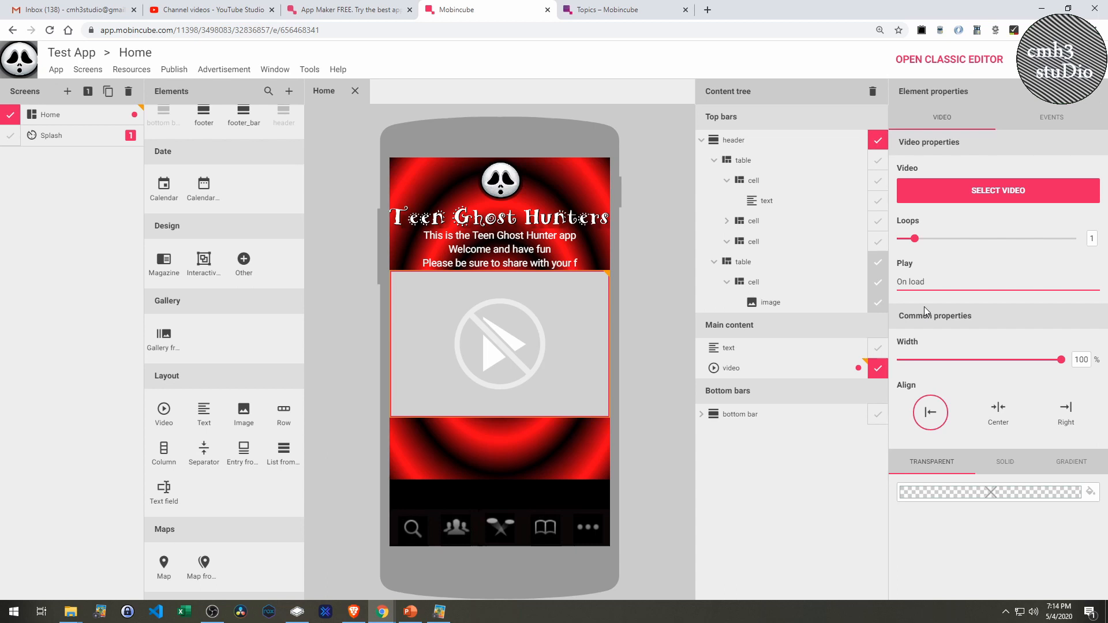
pyautogui.moveTo(1064, 361); pyautogui.dragTo(1017, 369)
pyautogui.click(997, 411)
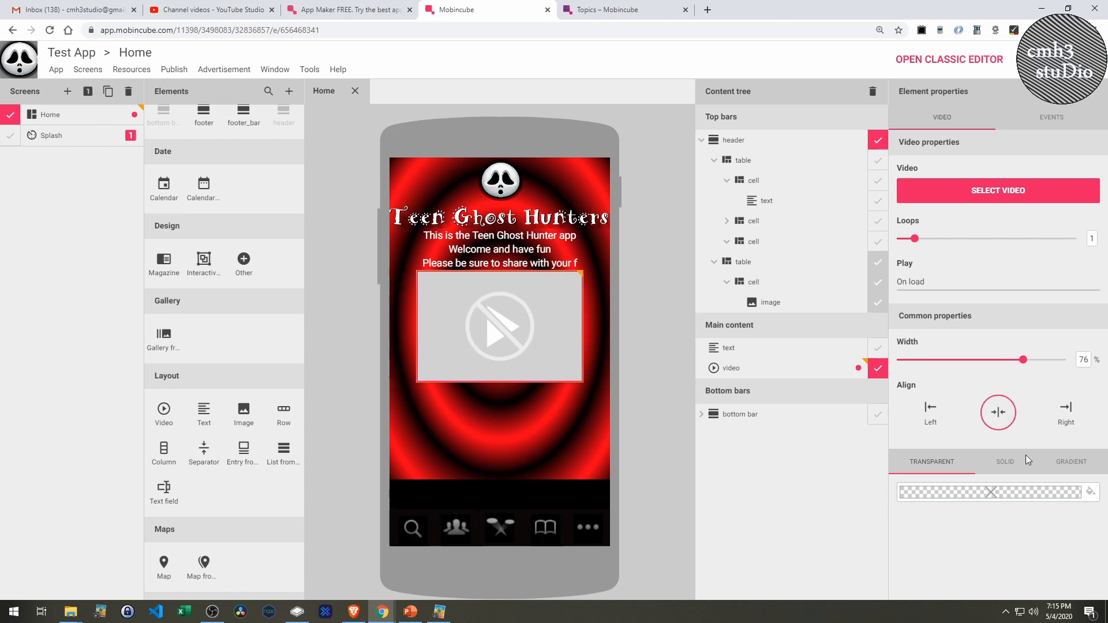
# Open the video folder of the local resources to choose the video element's source
pyautogui.click(985, 199)
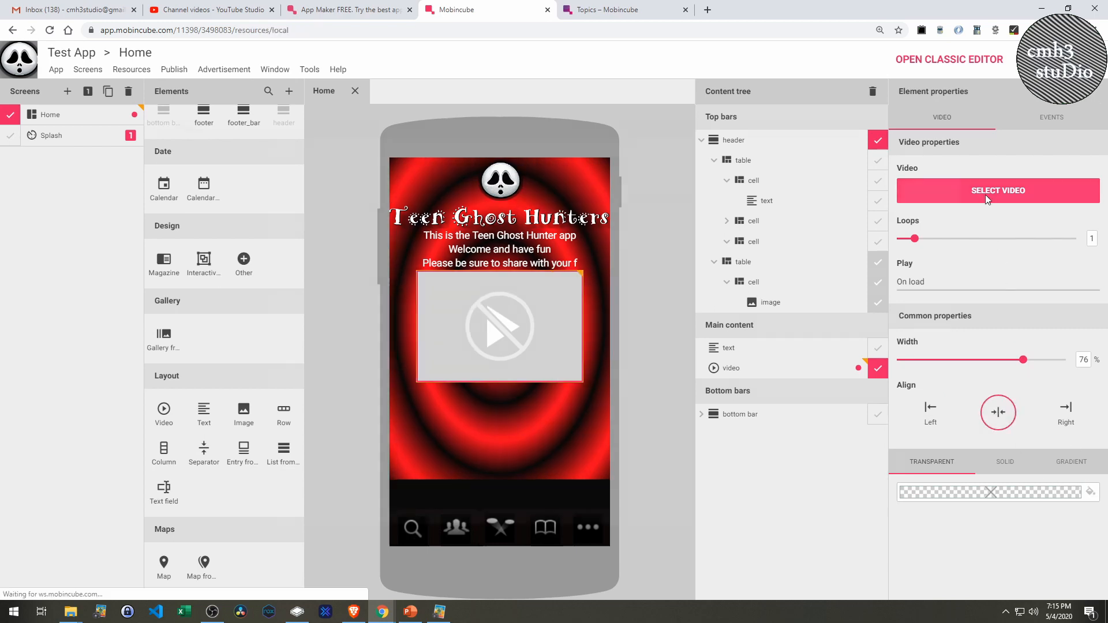
pyautogui.click(172, 225)
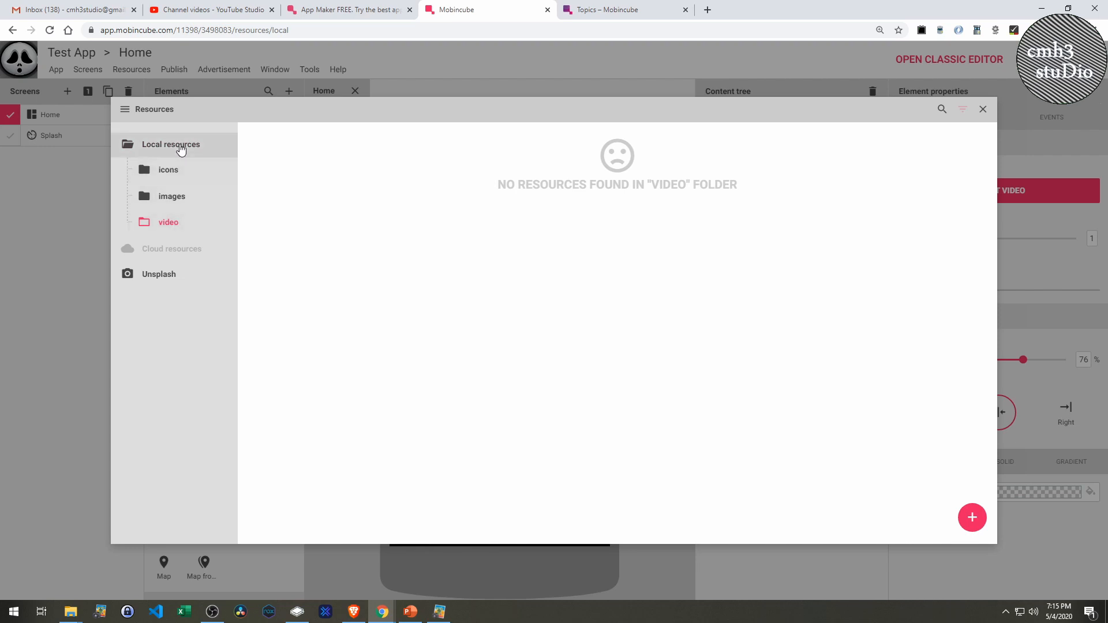
pyautogui.click(179, 146)
pyautogui.click(172, 225)
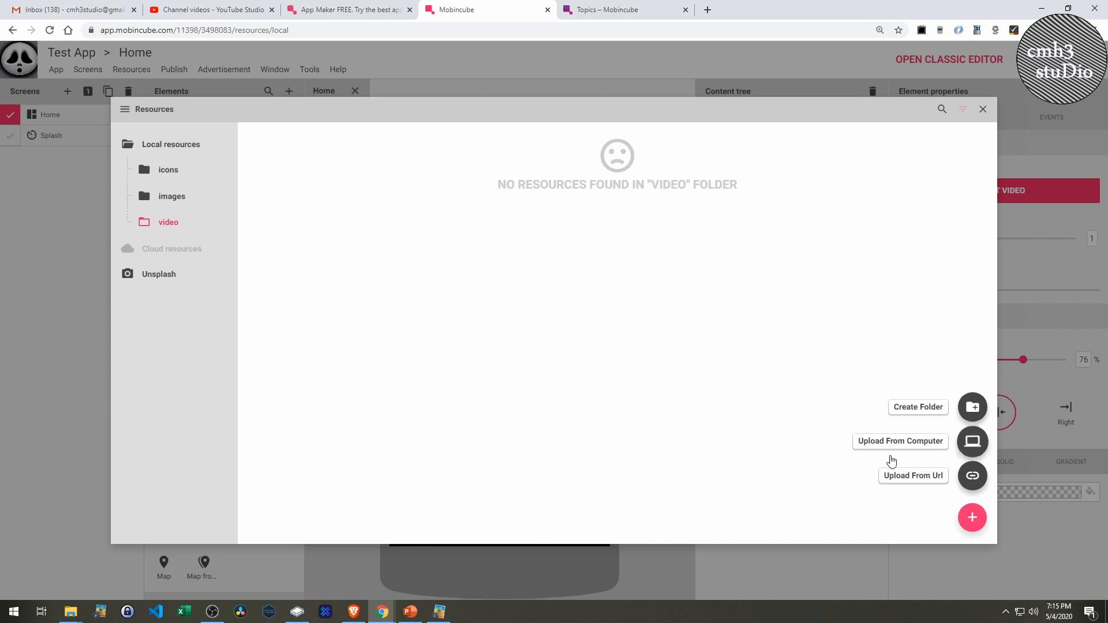
# Try to upload My Movie.wmv from the teen ghost hunter video folder, listing all file types, and close the resources
pyautogui.click(907, 443)
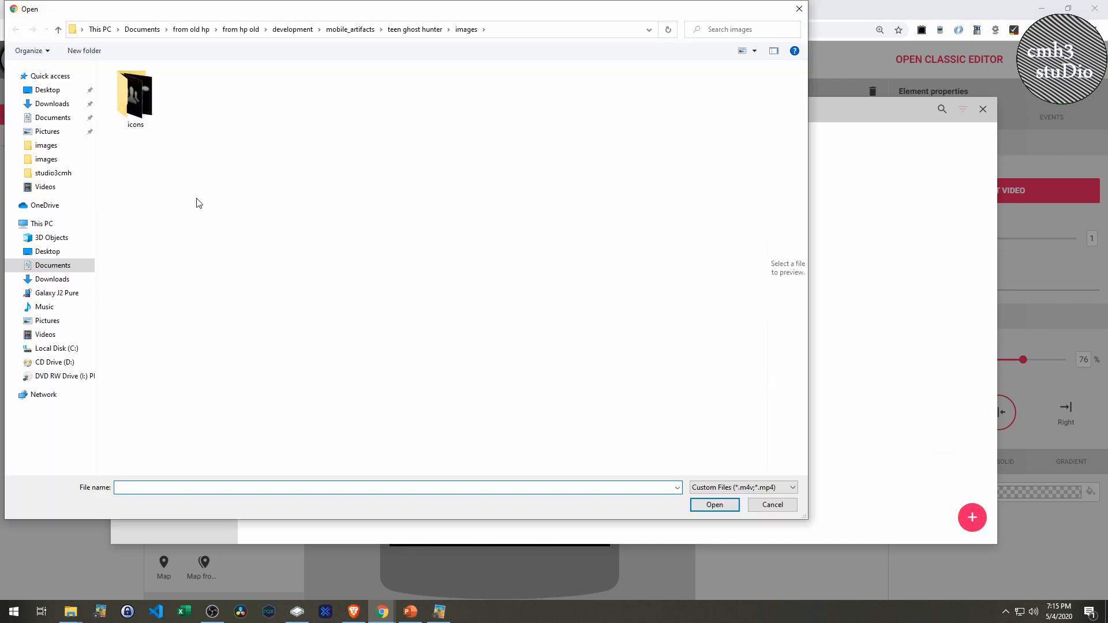
pyautogui.click(414, 29)
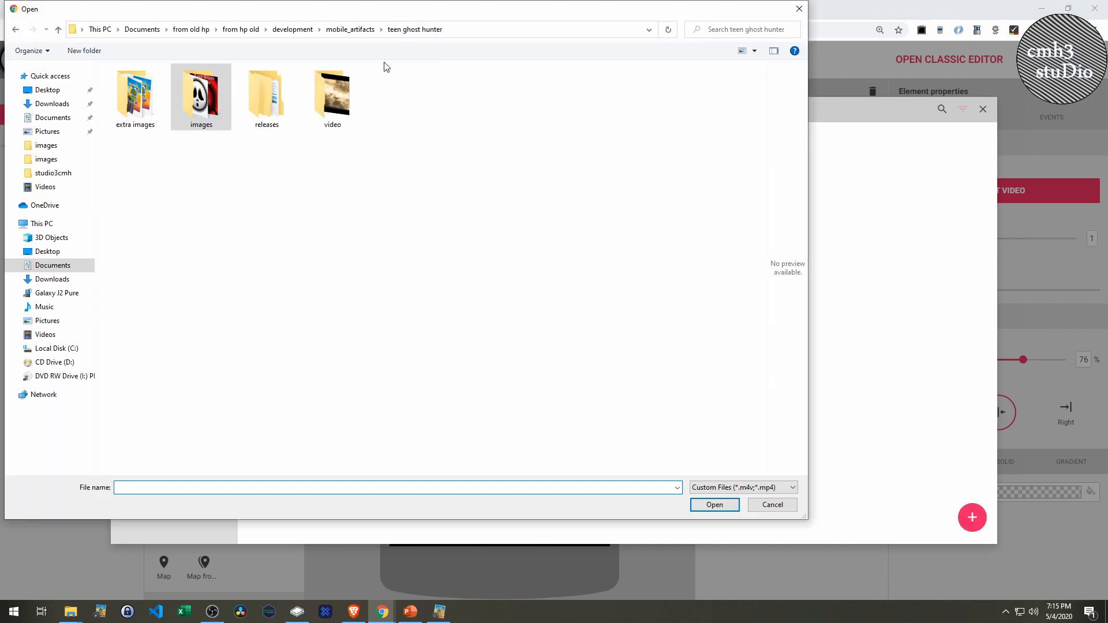
pyautogui.doubleClick(332, 96)
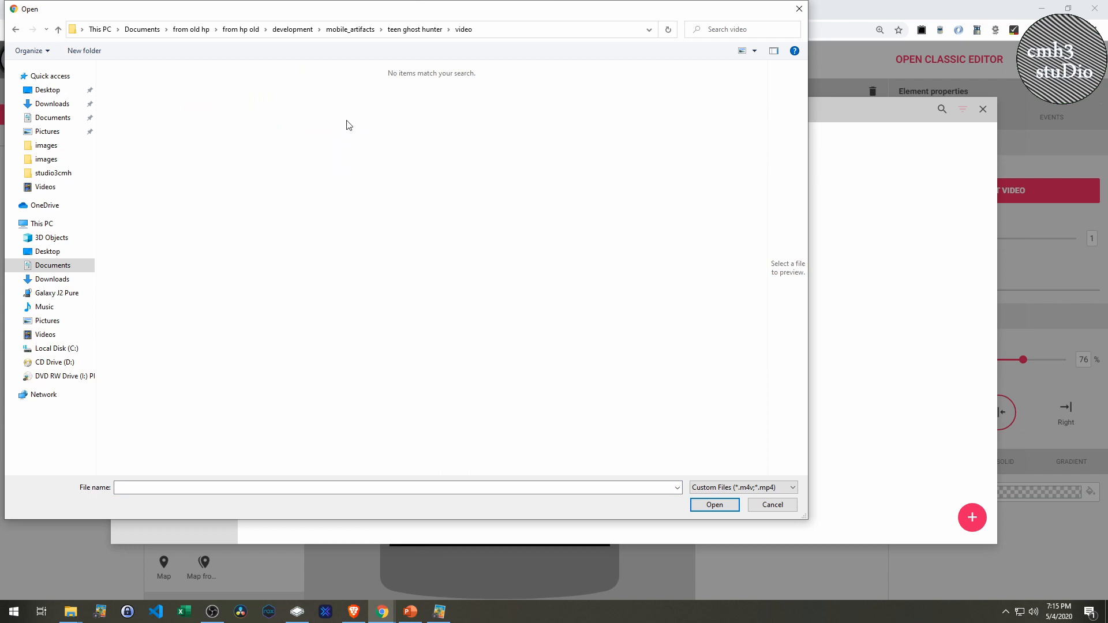
pyautogui.click(727, 488)
pyautogui.click(728, 506)
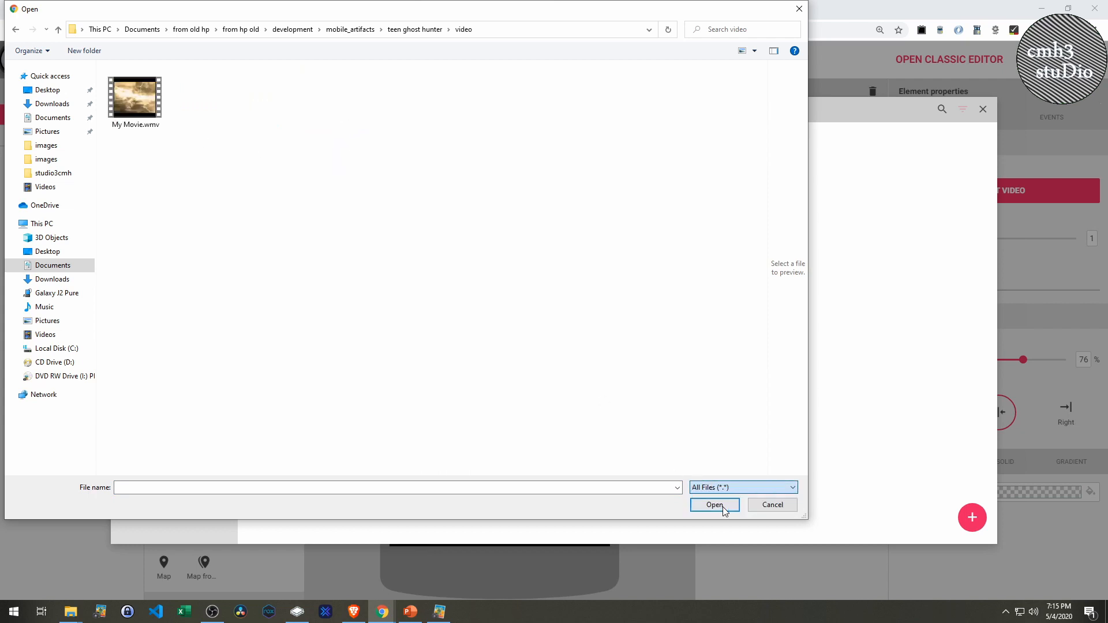
pyautogui.click(127, 98)
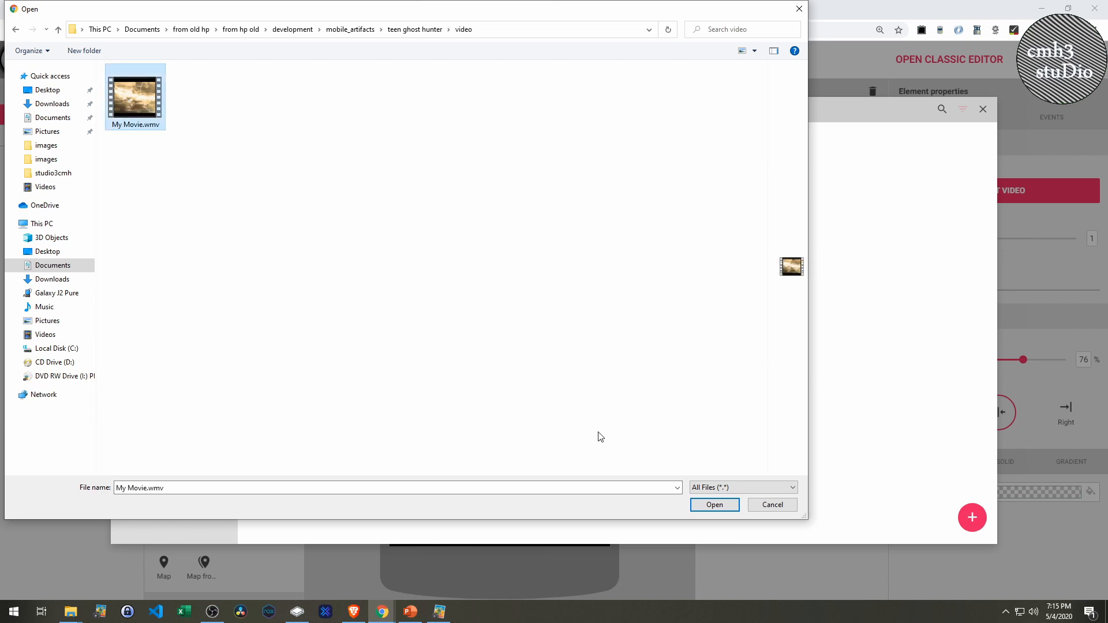
pyautogui.click(702, 505)
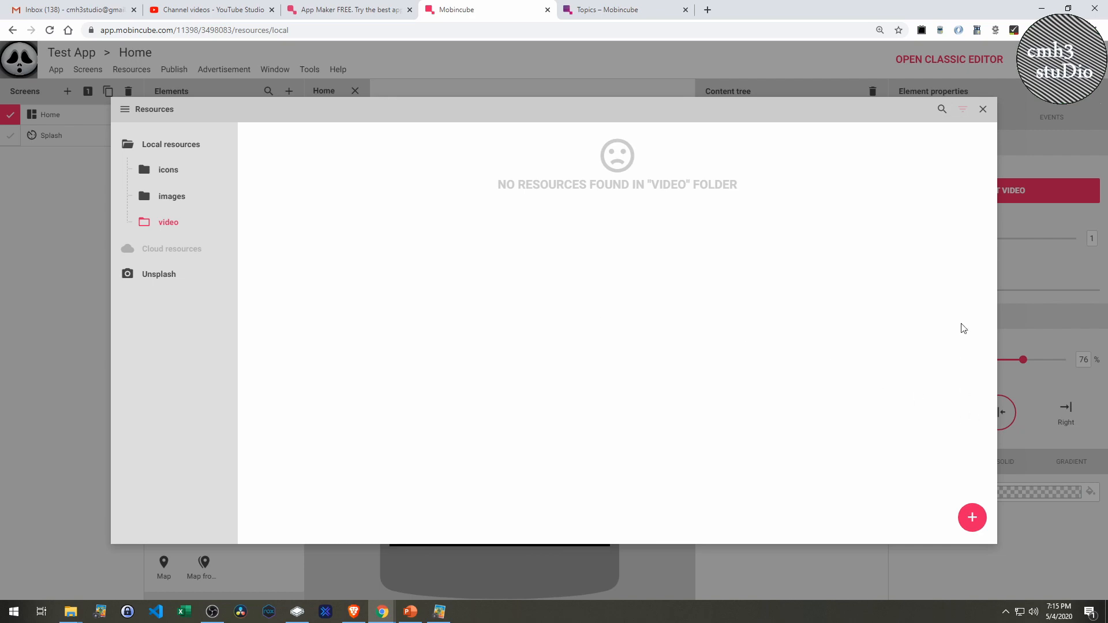
pyautogui.click(983, 109)
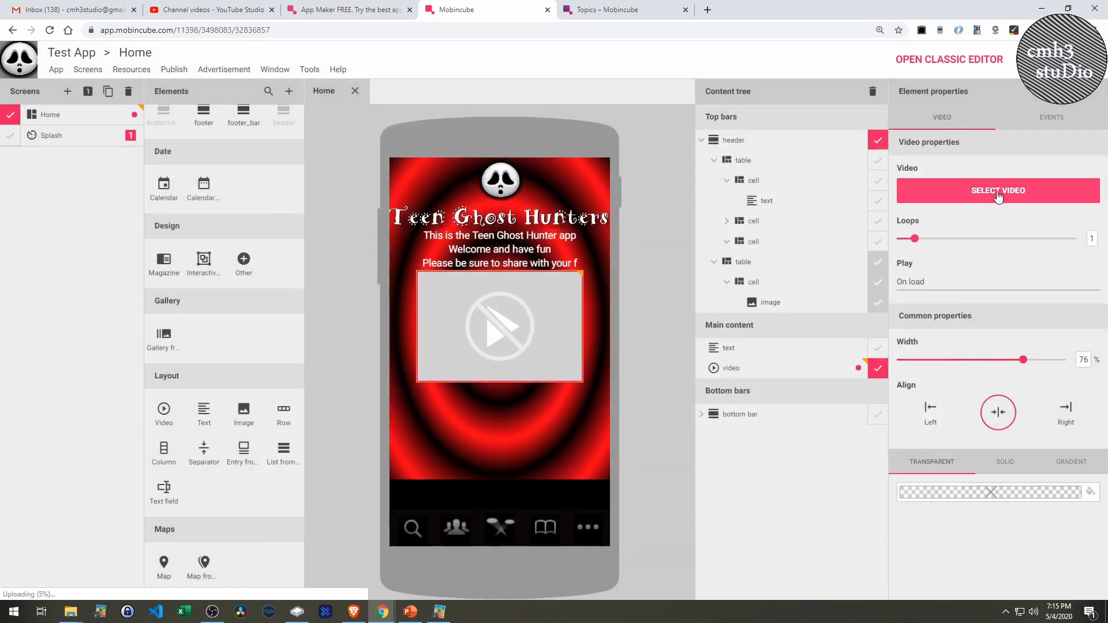
# Reopen the video element's resources and check the video, images and icons folders for the uploaded movie
pyautogui.click(996, 195)
pyautogui.click(167, 226)
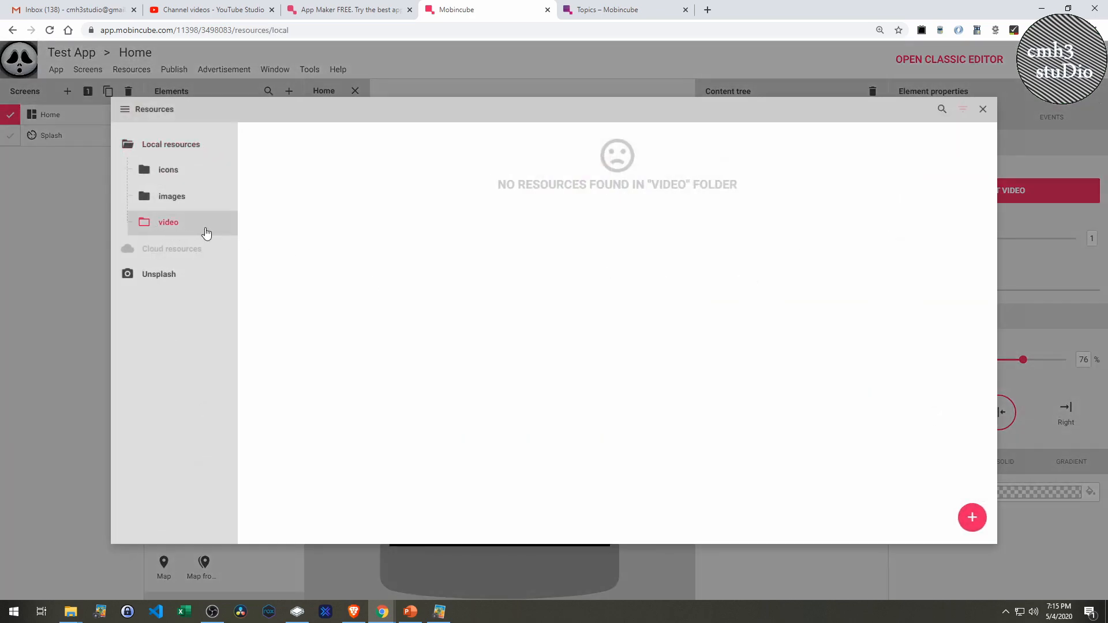
pyautogui.click(174, 196)
pyautogui.click(180, 172)
pyautogui.click(171, 226)
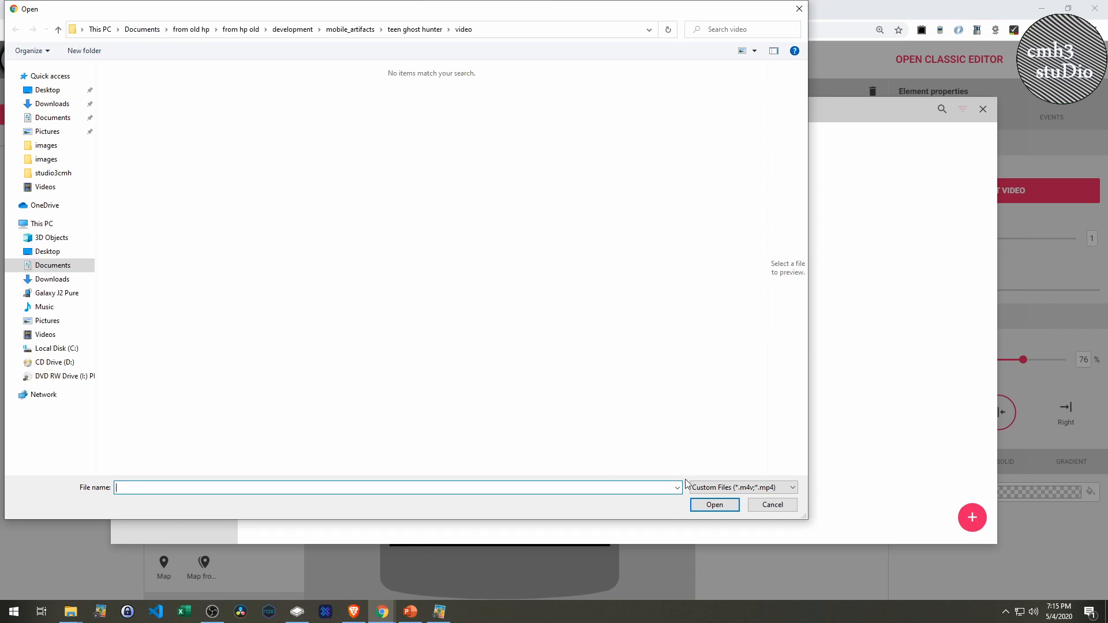
# Try again to upload My Movie.wmv to the video folder, listing all file types, and close the resources
pyautogui.click(755, 489)
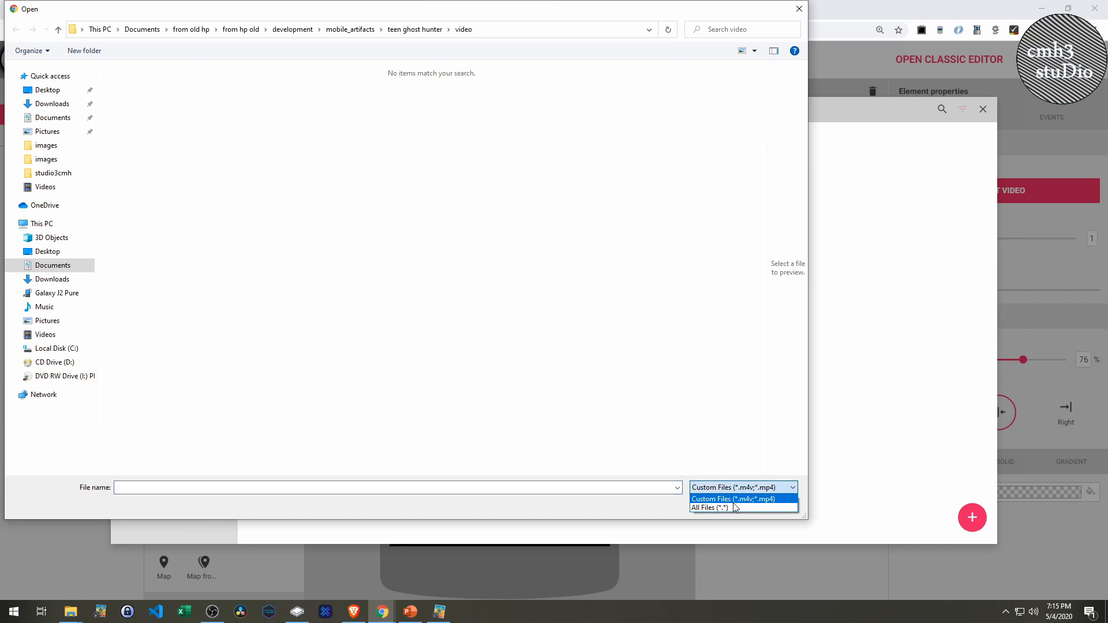
pyautogui.click(732, 511)
pyautogui.click(144, 110)
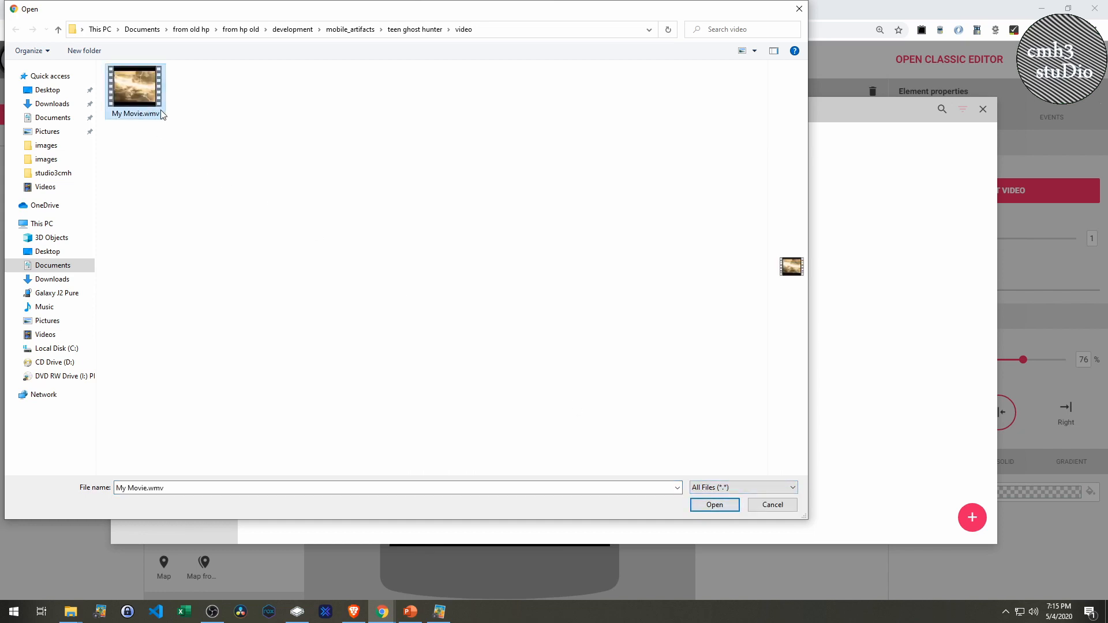
pyautogui.click(716, 506)
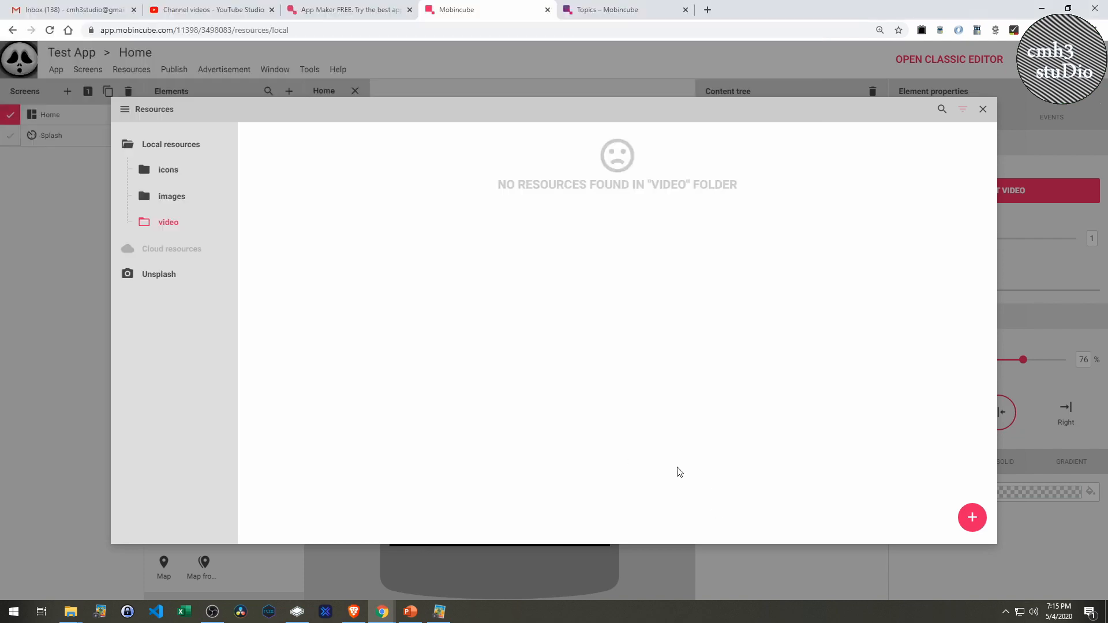
pyautogui.click(982, 110)
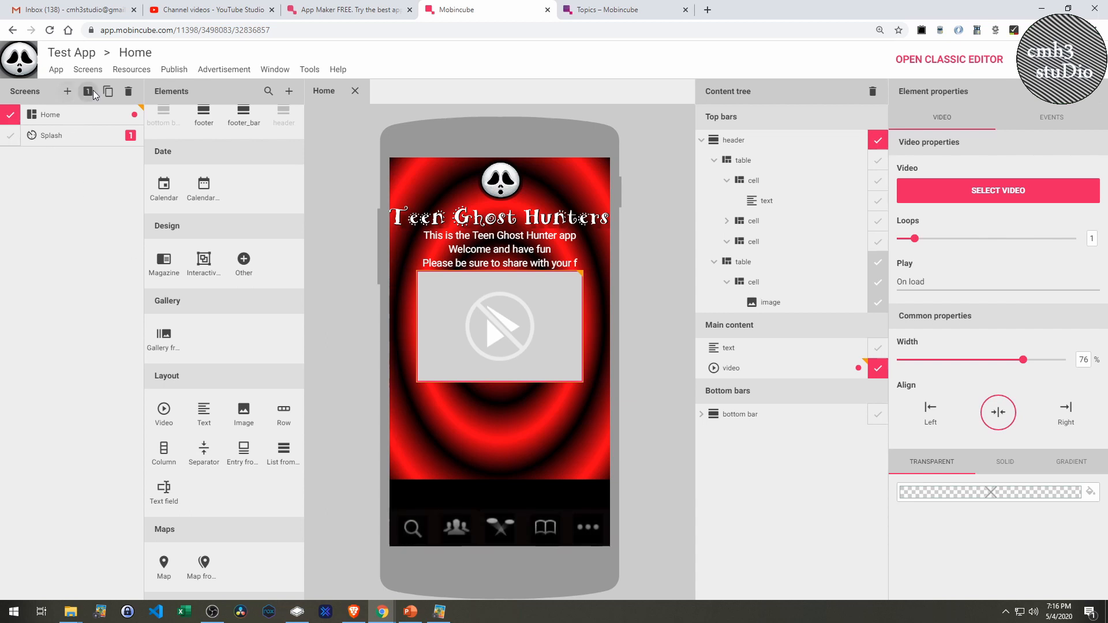
# Add five new blank screens to the test app, keeping their default names
pyautogui.click(68, 93)
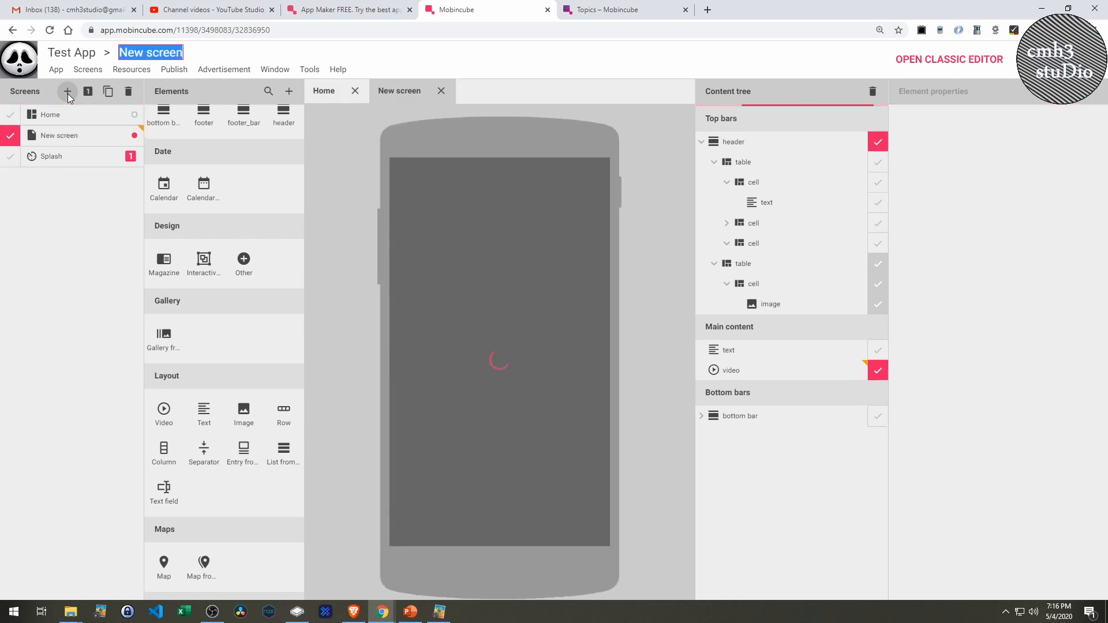
pyautogui.click(68, 94)
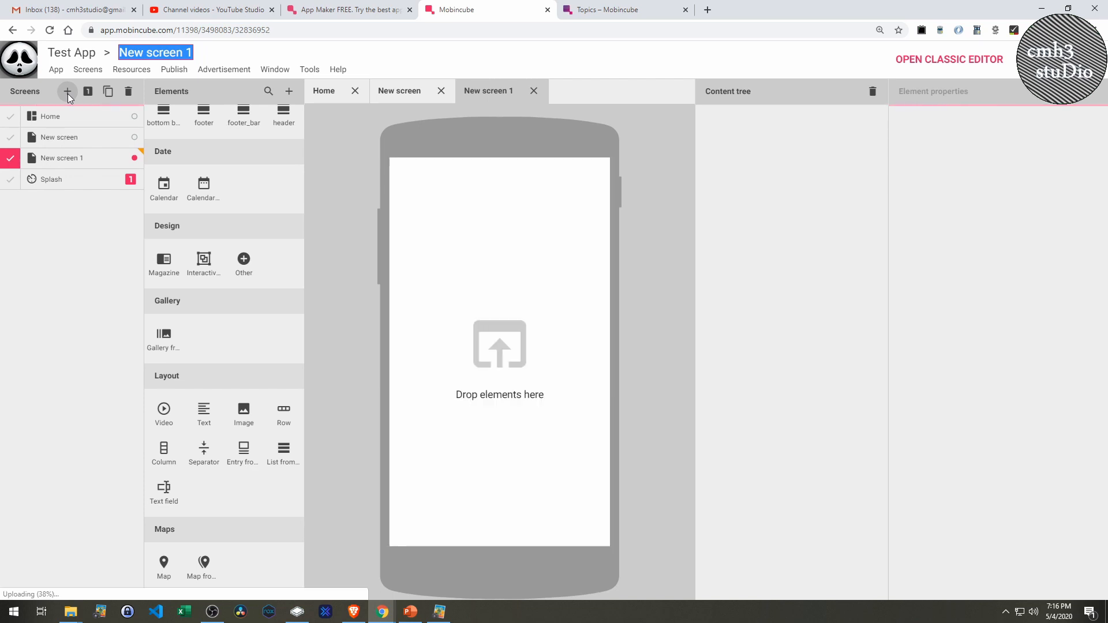
pyautogui.click(68, 93)
pyautogui.click(68, 93)
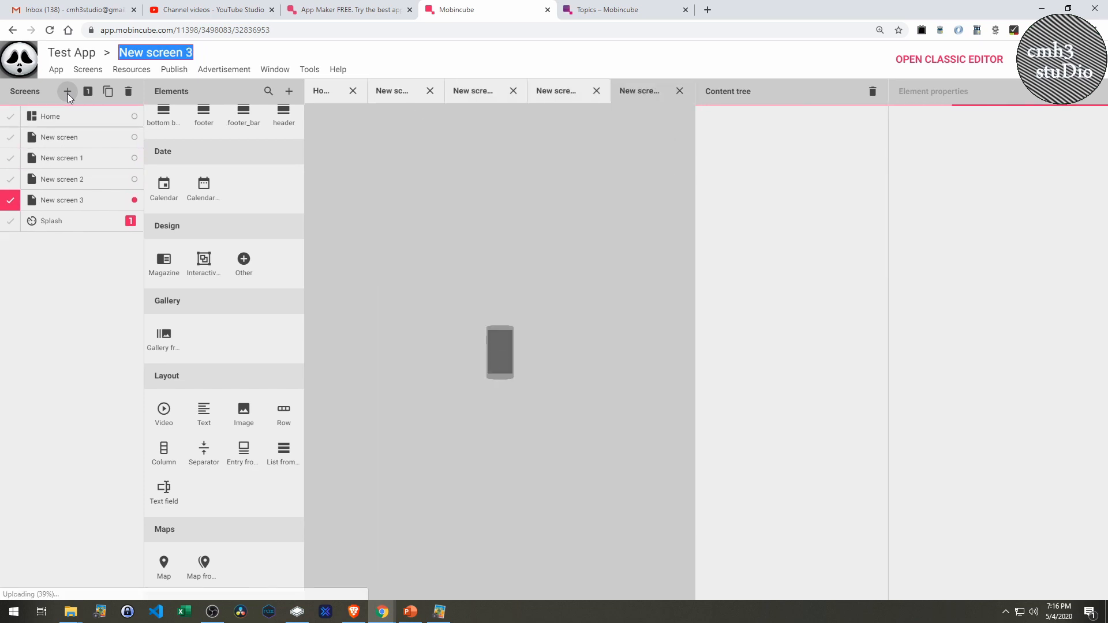
pyautogui.click(68, 93)
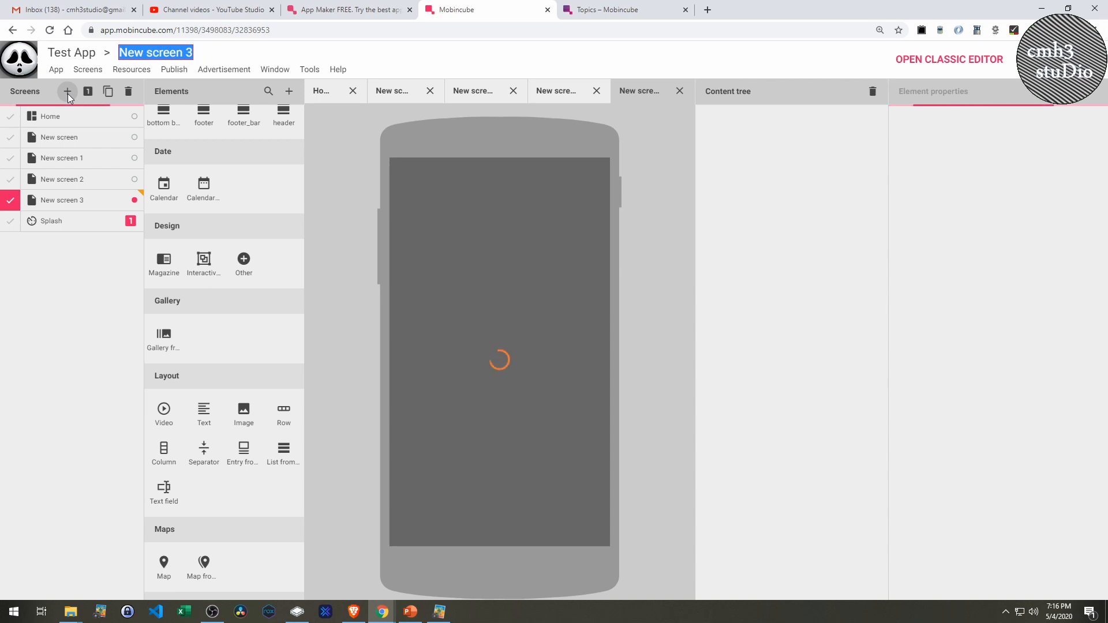
# Turn the first added screen, New screen, into a menu screen using the Basic menu element
pyautogui.click(74, 139)
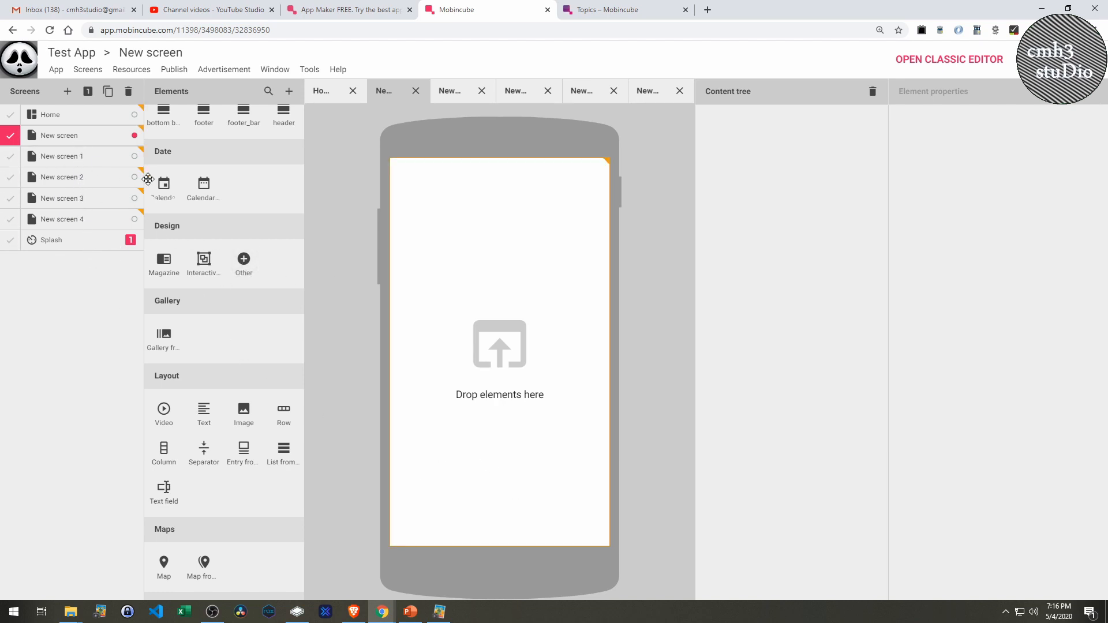
pyautogui.scroll(2, 248, 260)
pyautogui.scroll(-6, 257, 256)
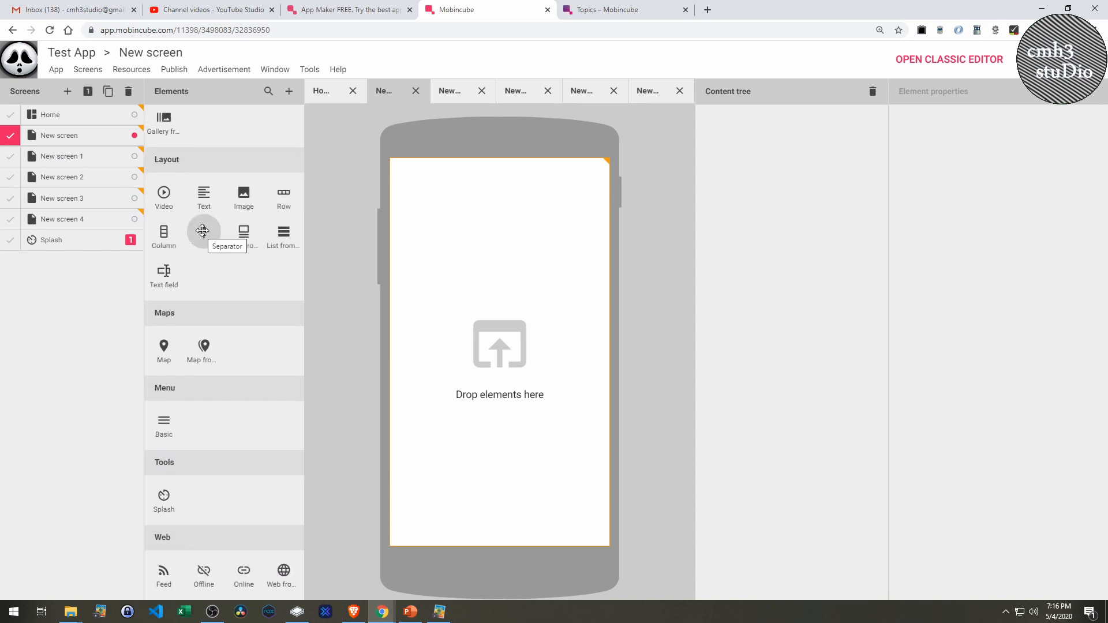
pyautogui.scroll(3, 257, 326)
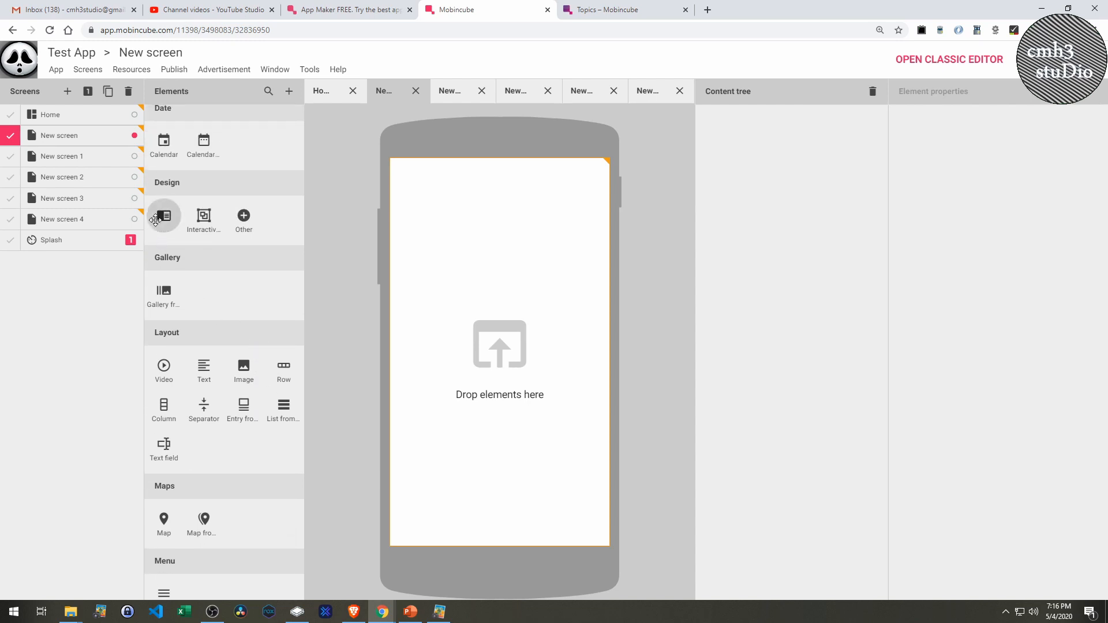
pyautogui.moveTo(165, 217); pyautogui.dragTo(195, 271)
pyautogui.scroll(-3, 245, 429)
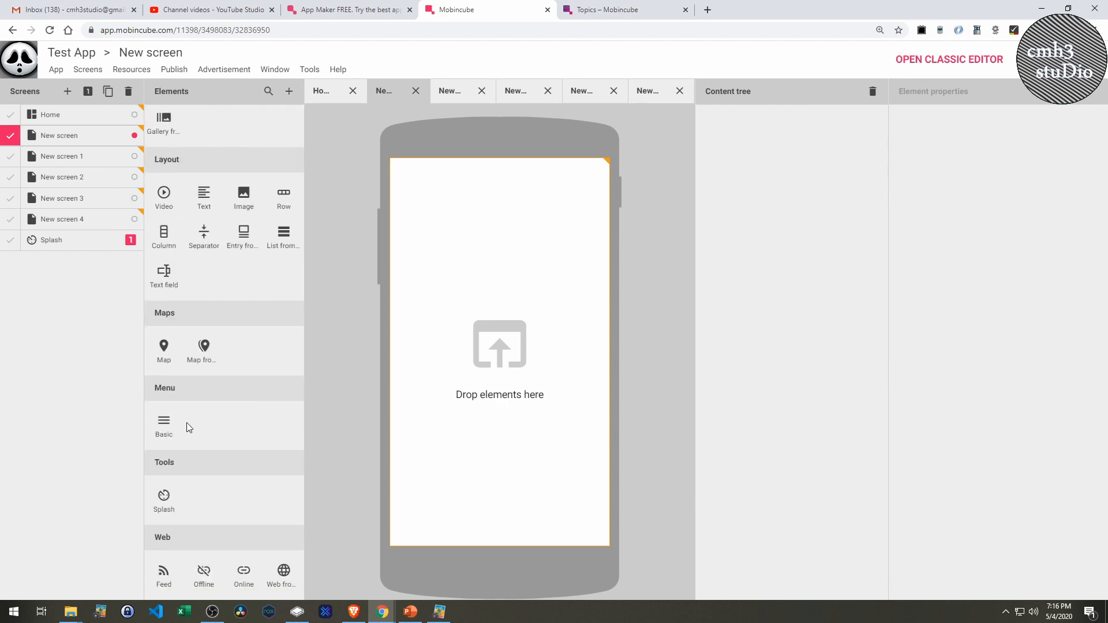
pyautogui.moveTo(153, 412); pyautogui.dragTo(462, 327)
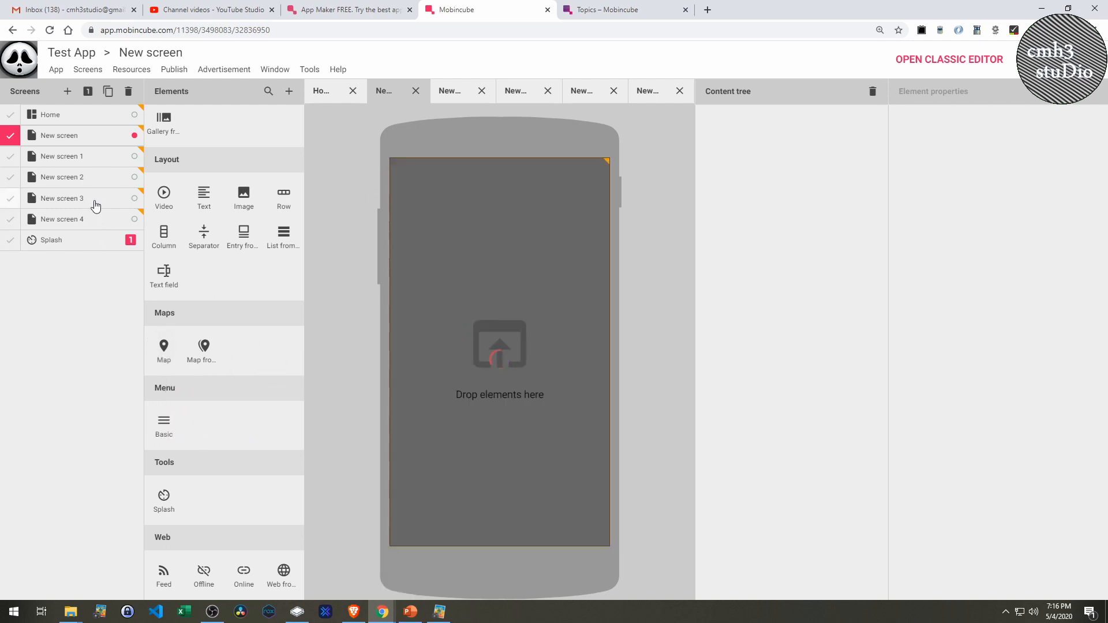
# Place a Map element on New screen 1 and a Magazine element on New screen 2
pyautogui.click(90, 157)
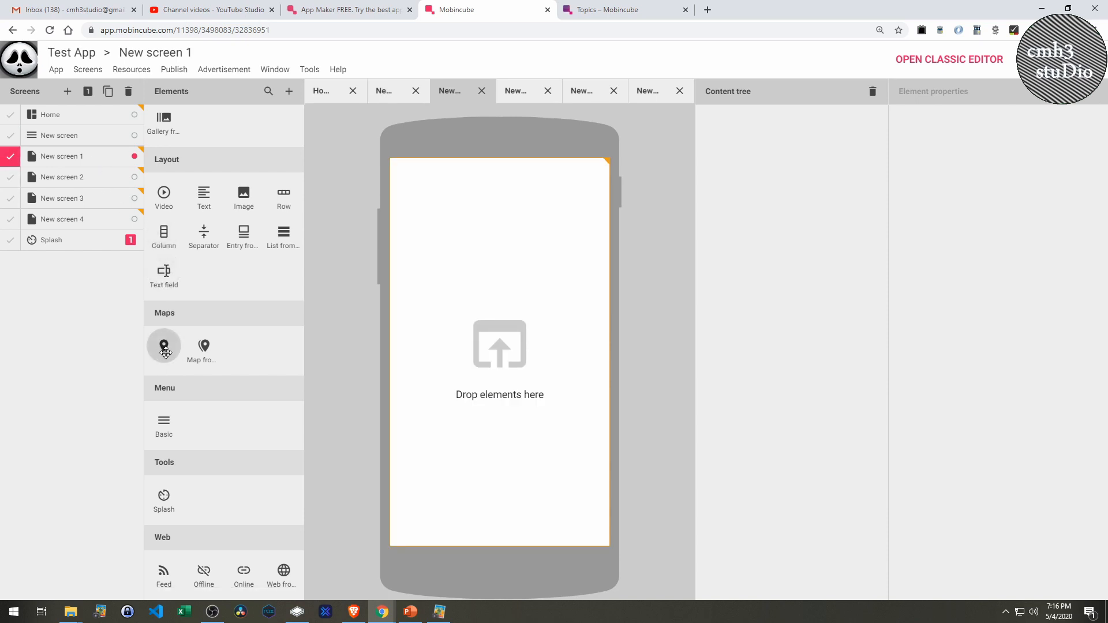
pyautogui.moveTo(154, 353); pyautogui.dragTo(467, 319)
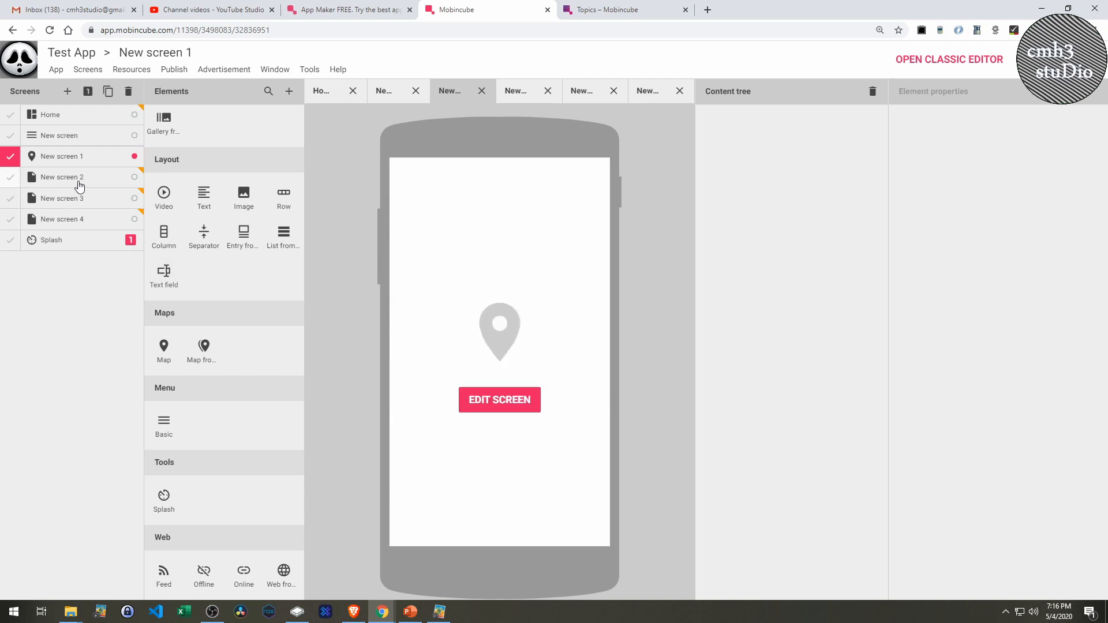
pyautogui.click(79, 184)
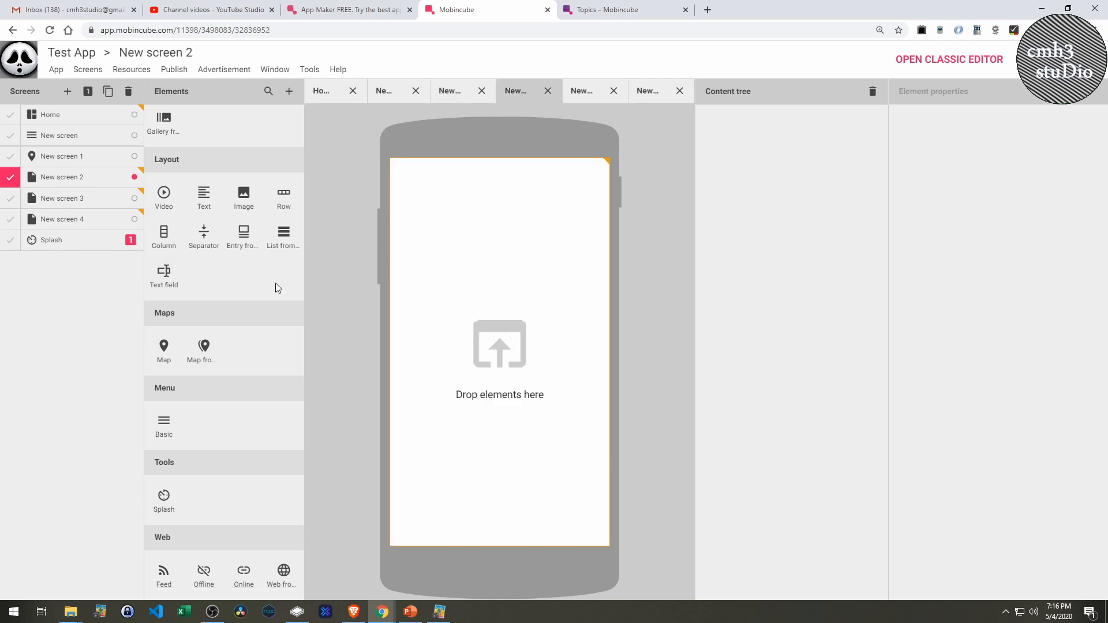
pyautogui.scroll(3, 214, 281)
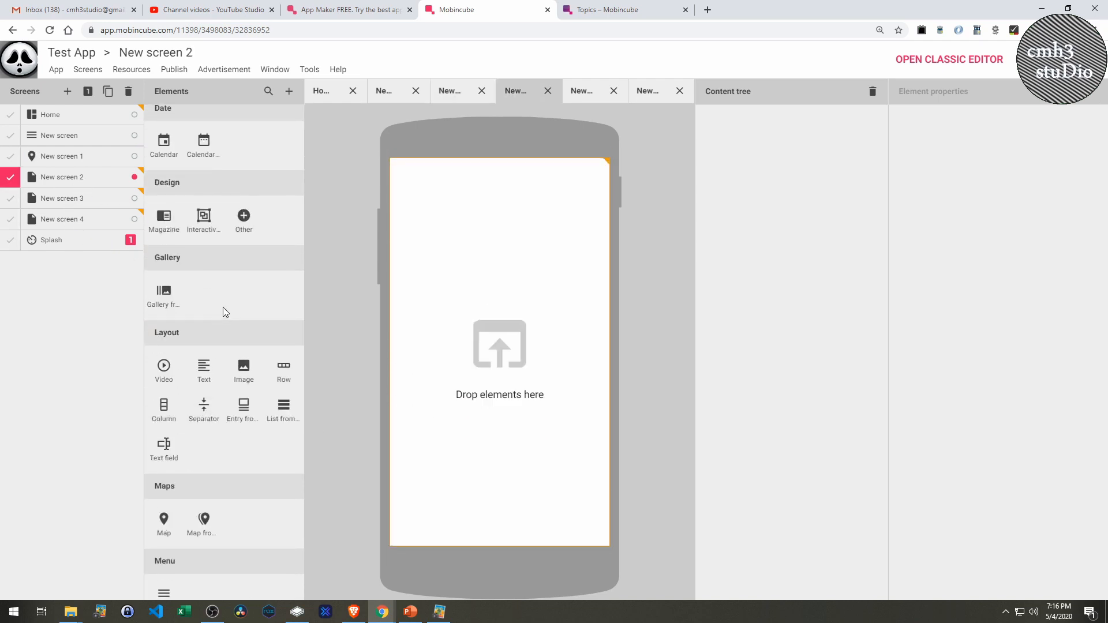
pyautogui.scroll(1, 222, 307)
pyautogui.moveTo(164, 273); pyautogui.dragTo(520, 317)
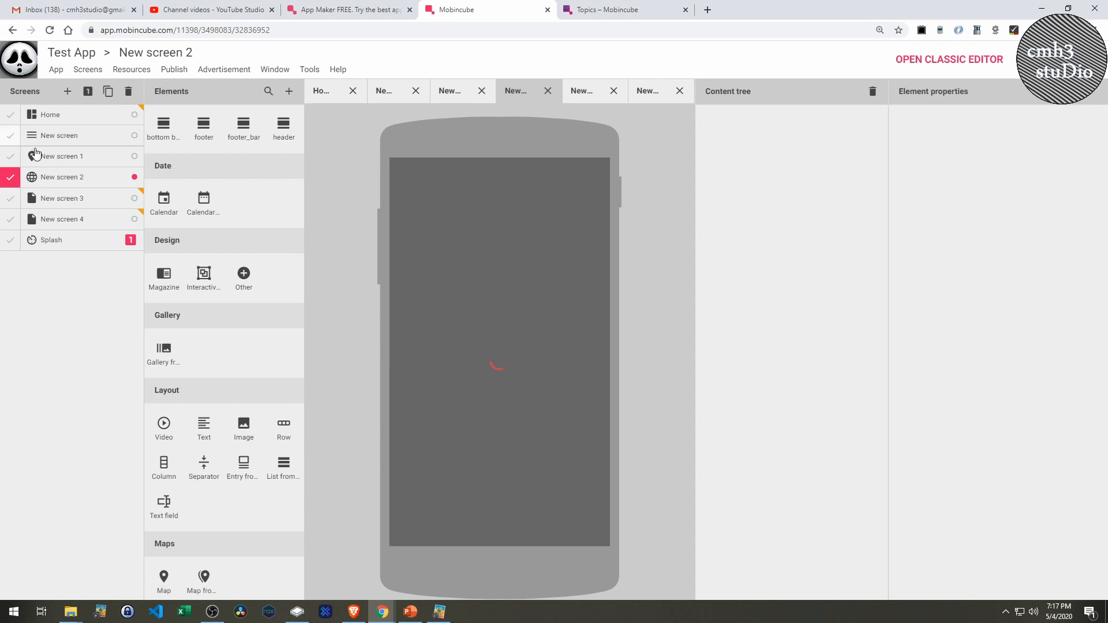
# Place the interactive design element on New screen 3 and the zoomable text element from the other design elements on New screen 4
pyautogui.click(71, 201)
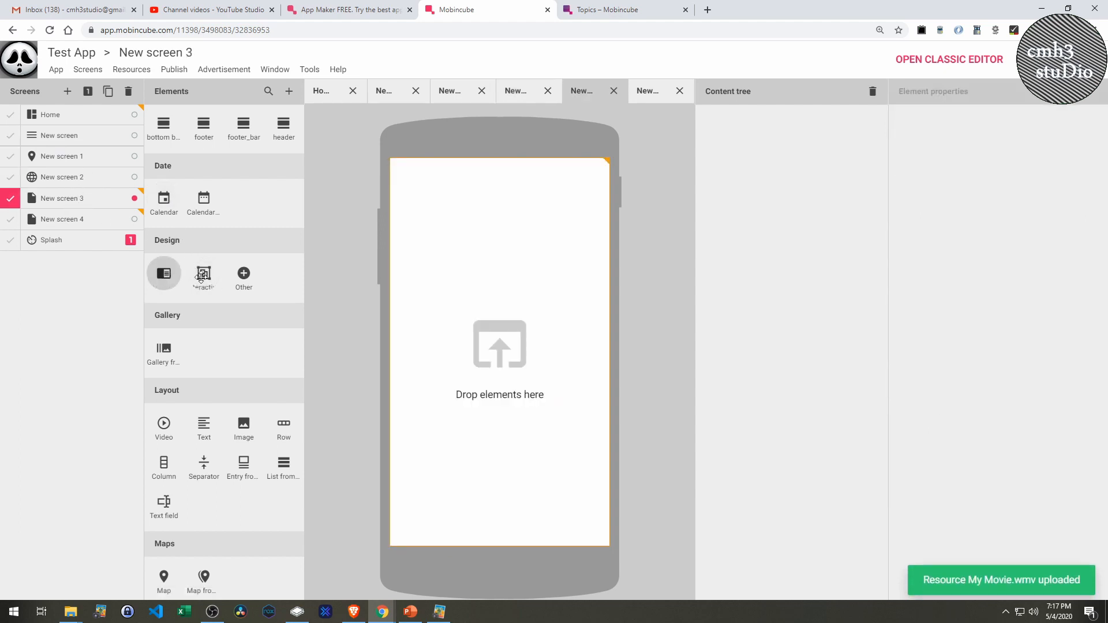
pyautogui.moveTo(201, 277); pyautogui.dragTo(479, 289)
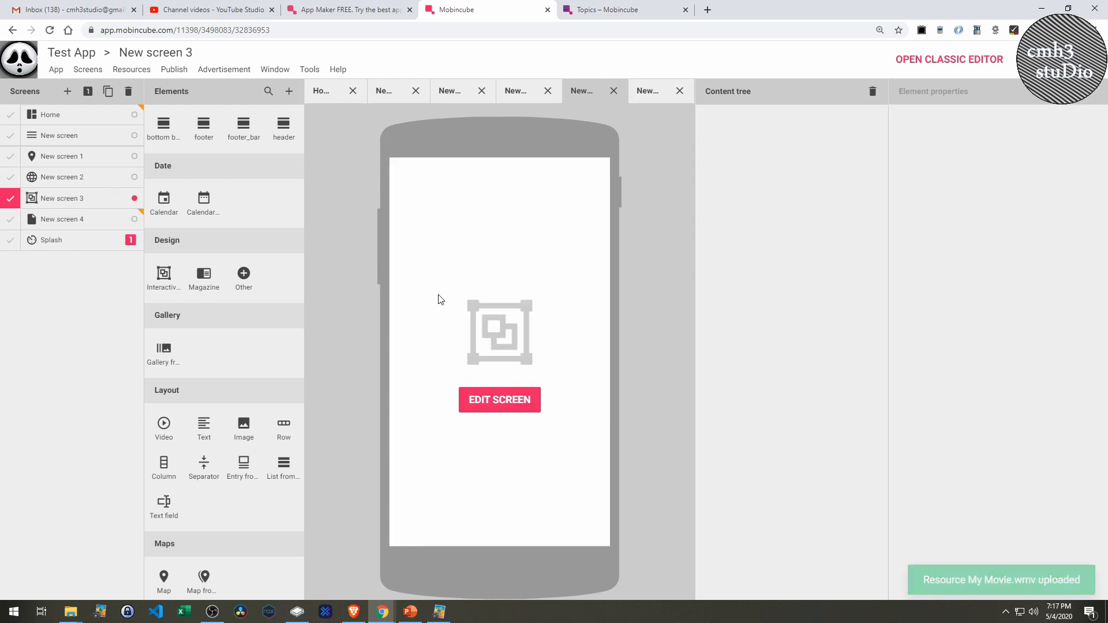
pyautogui.click(82, 222)
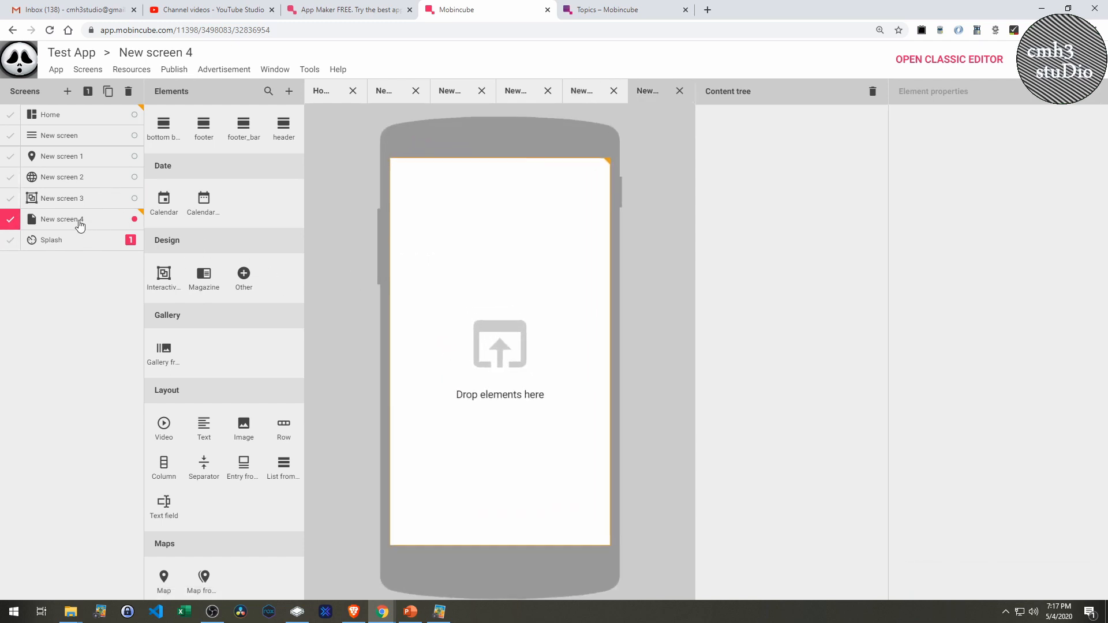
pyautogui.scroll(2, 235, 281)
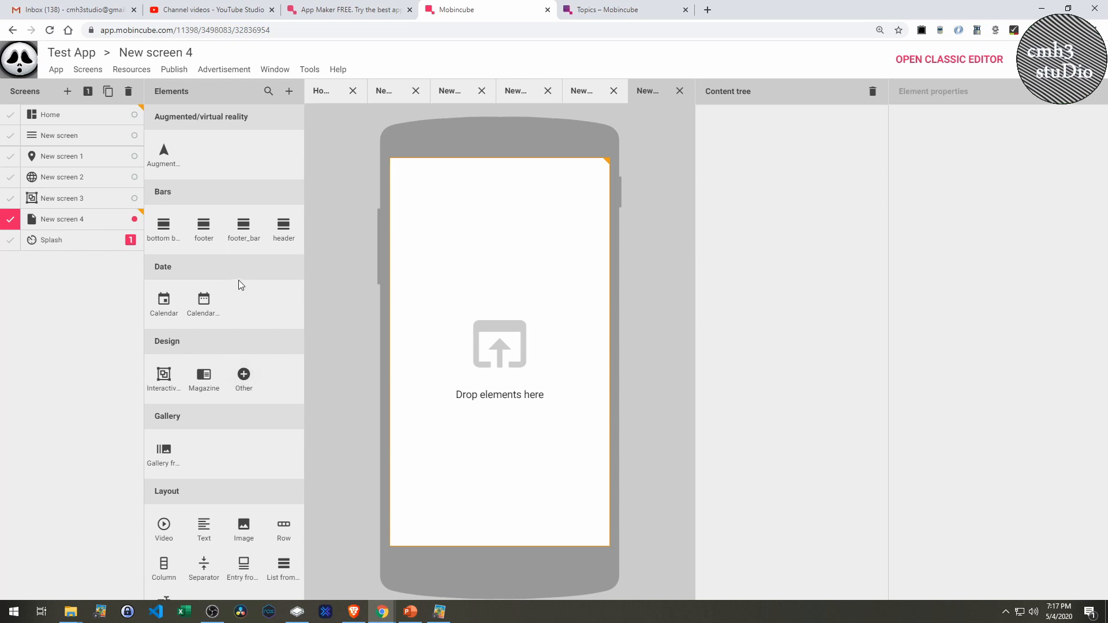
pyautogui.scroll(-3, 242, 280)
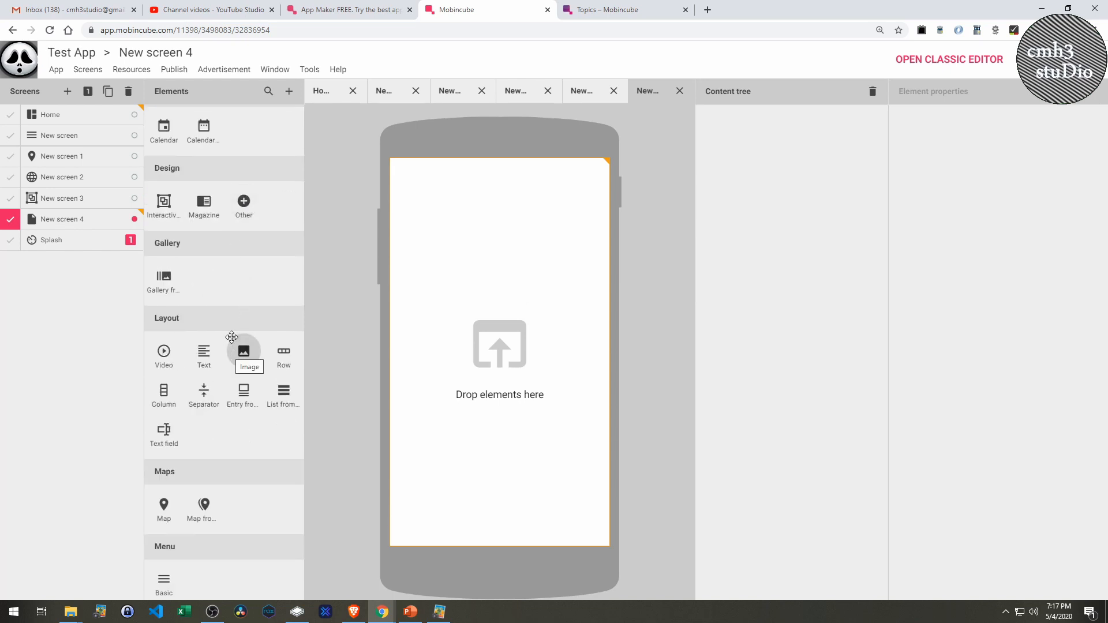
pyautogui.moveTo(237, 205); pyautogui.dragTo(469, 297)
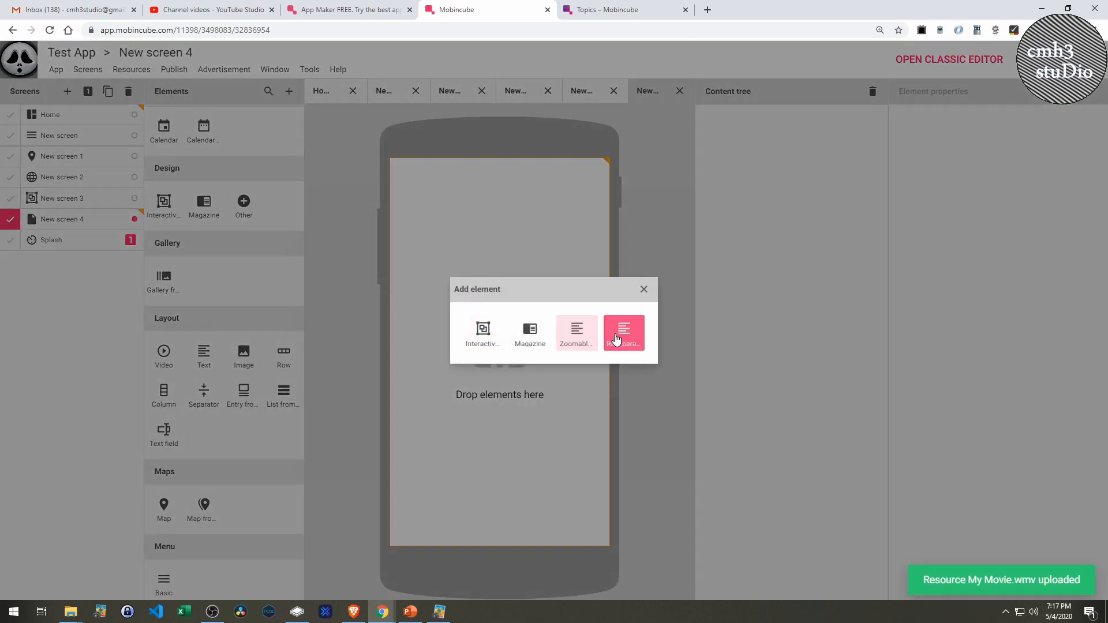
pyautogui.click(577, 333)
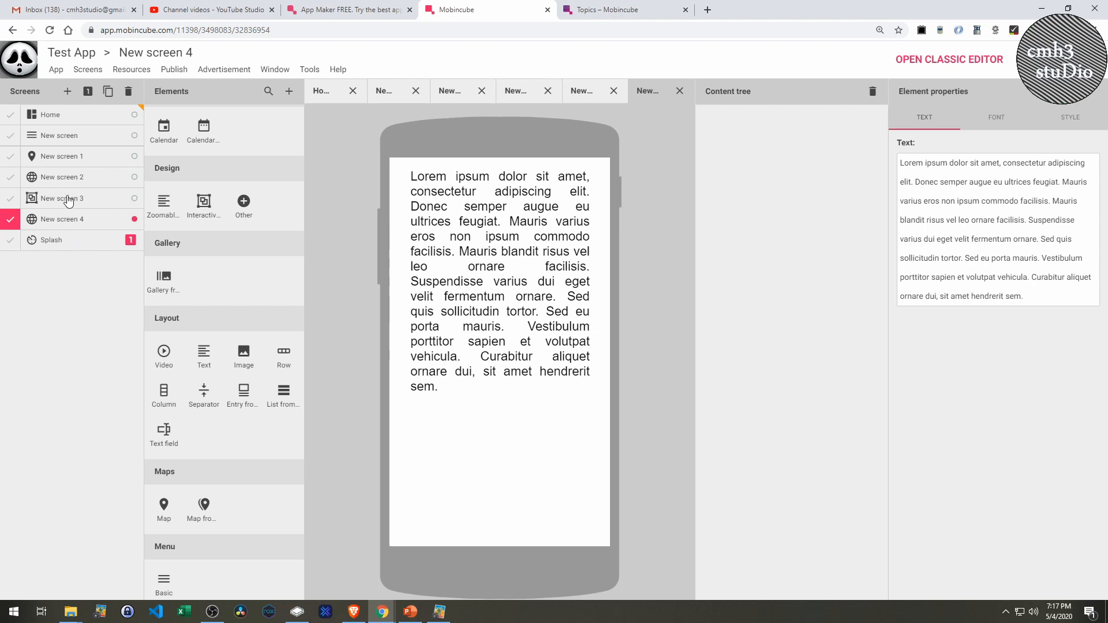
# Change the solid background color of the table in the Home screen's bottom bar to transparent
pyautogui.click(74, 119)
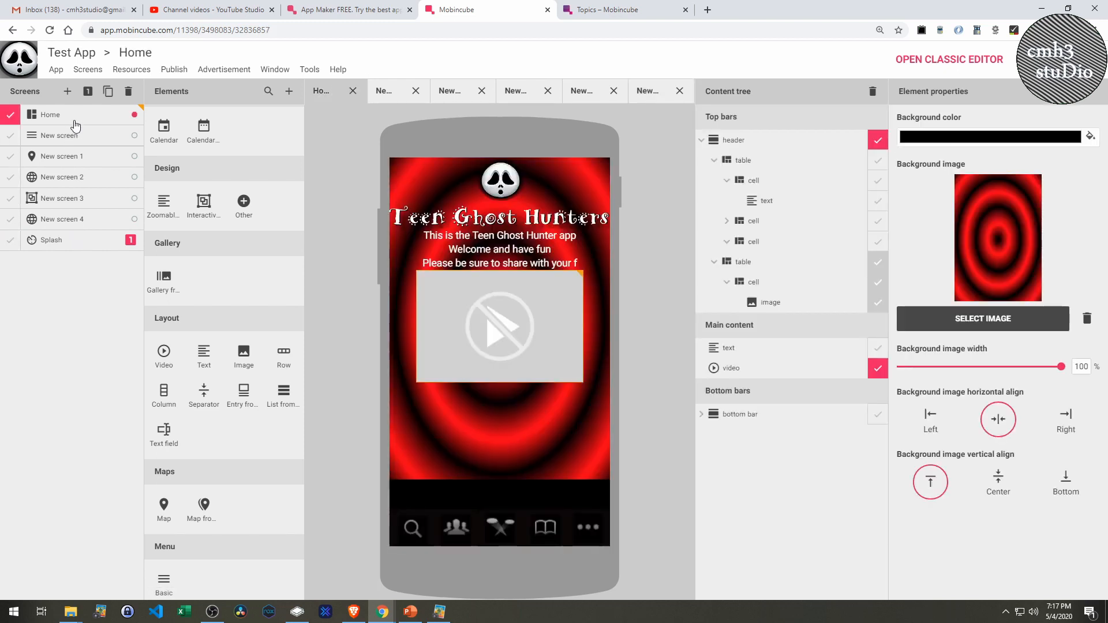
pyautogui.click(747, 423)
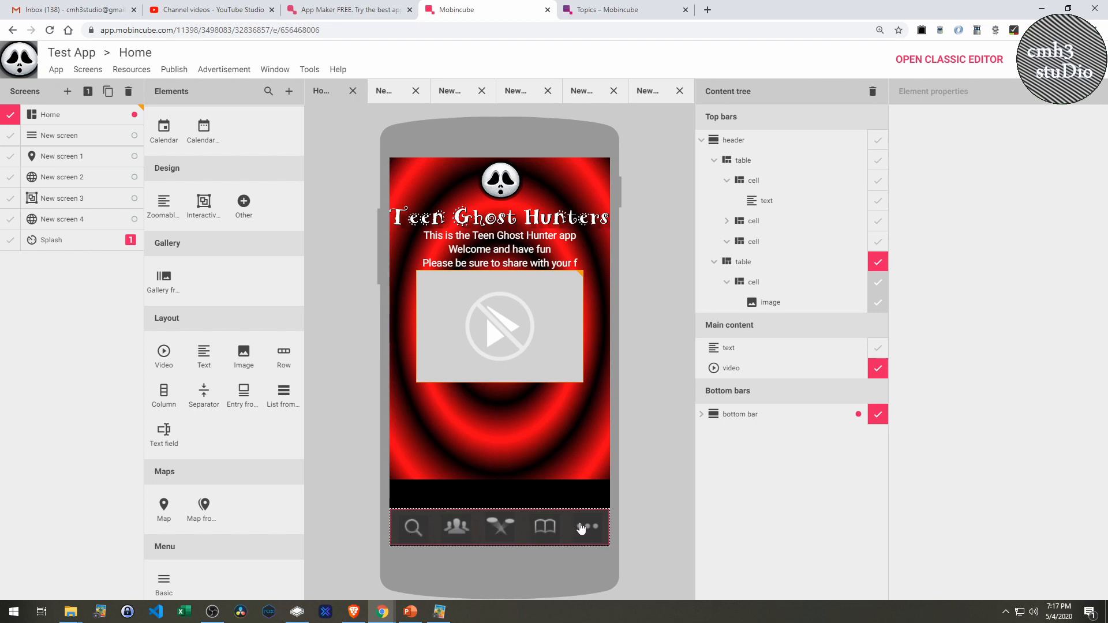
pyautogui.click(414, 529)
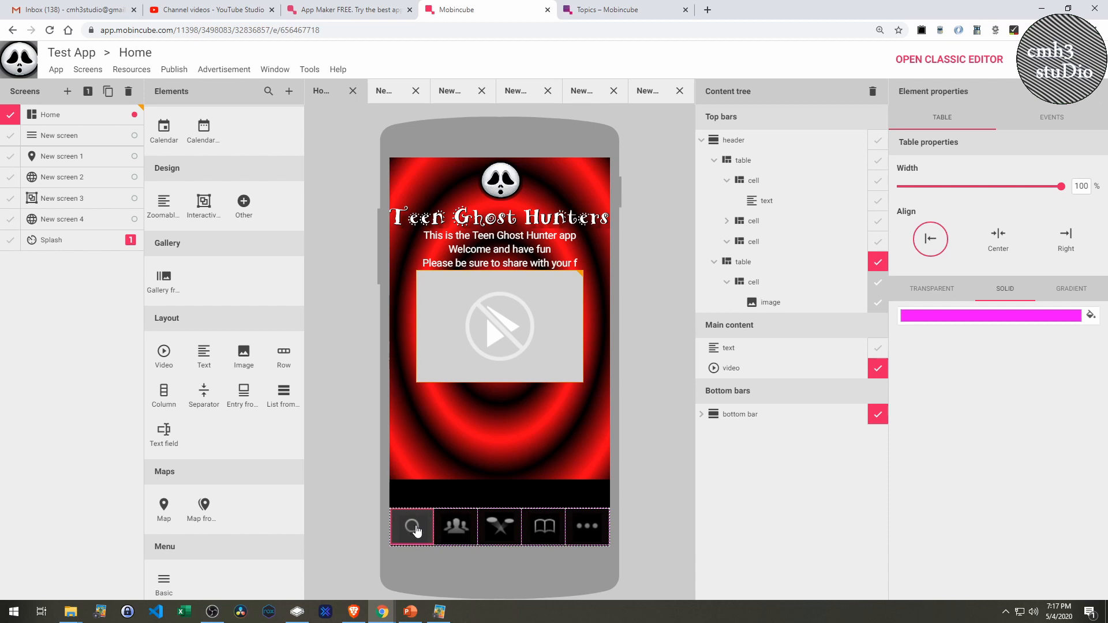
pyautogui.click(1090, 315)
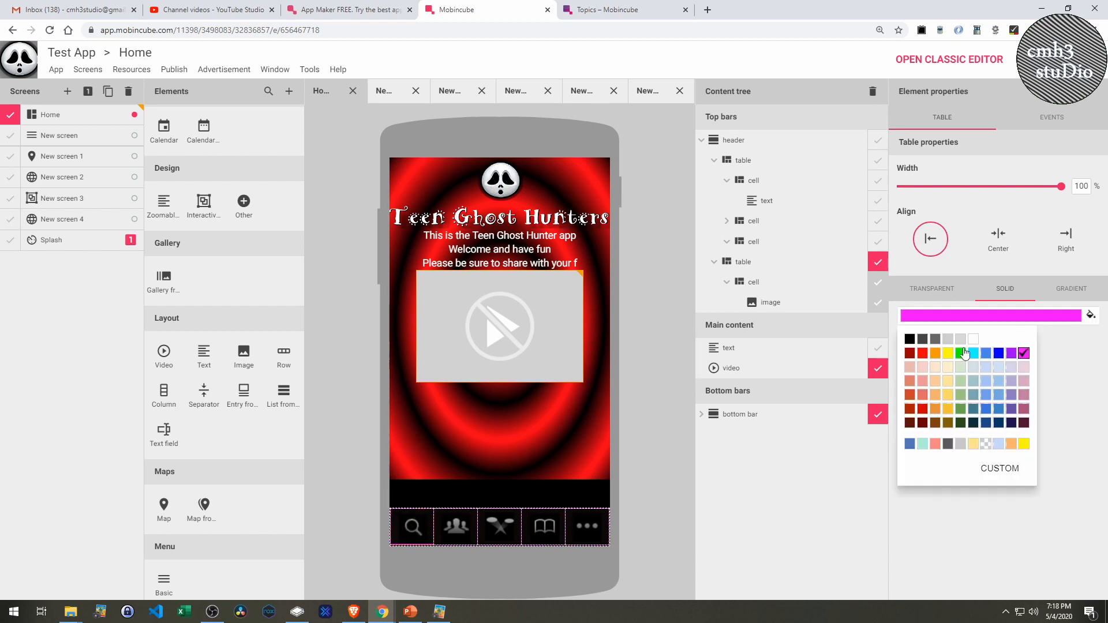
pyautogui.click(985, 444)
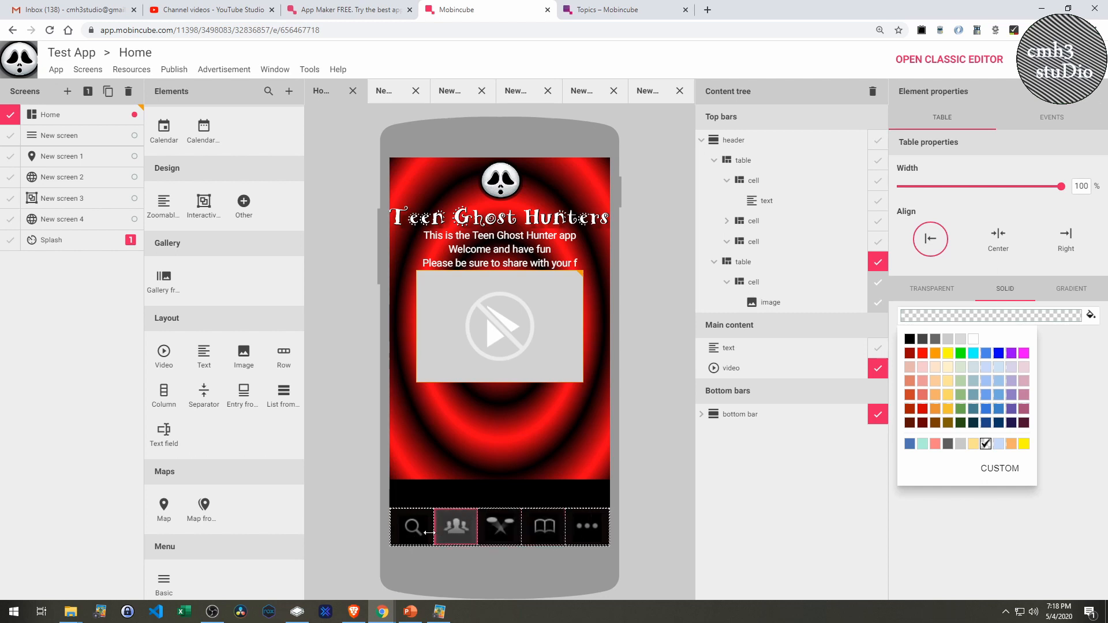
# Set the bottom bar's search icon to open New screen on tap, using the Open screen action
pyautogui.click(412, 534)
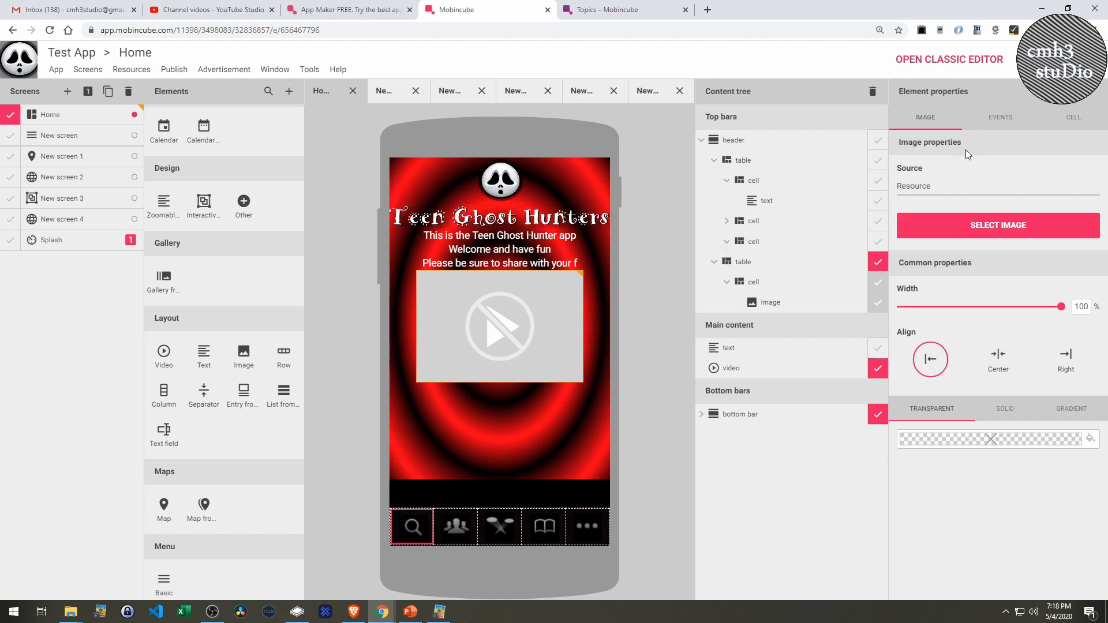
pyautogui.click(1007, 116)
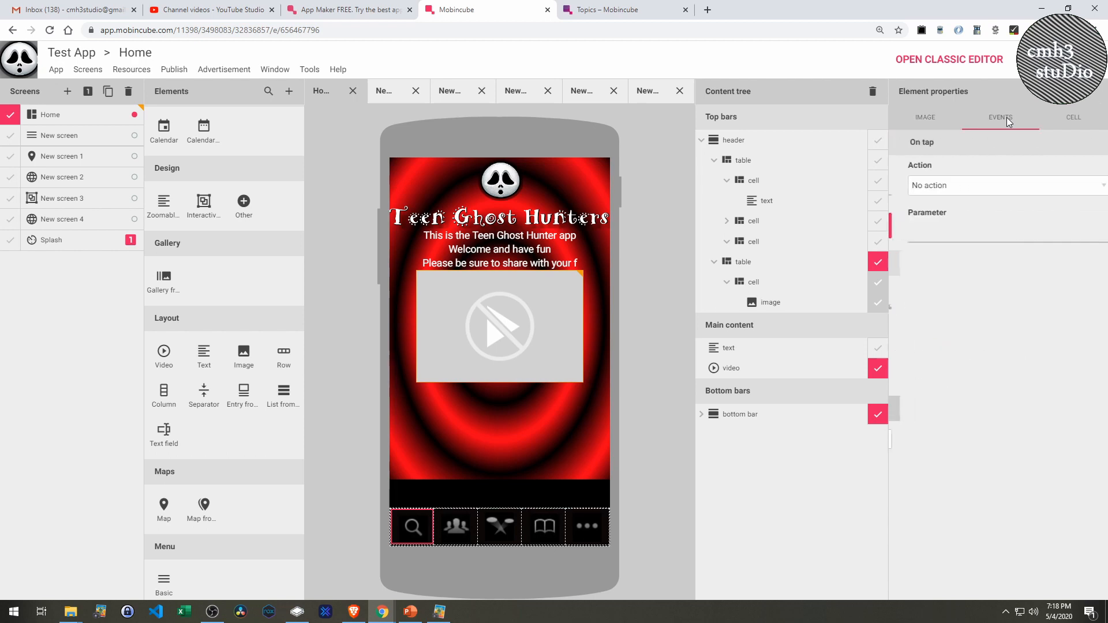
pyautogui.click(986, 187)
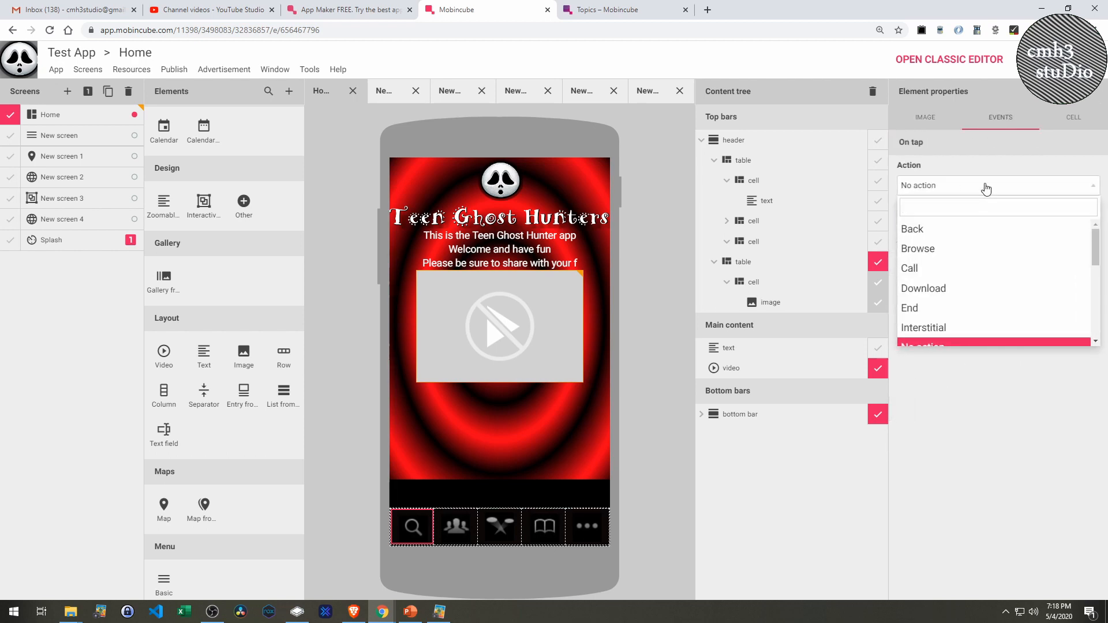
pyautogui.scroll(-1, 936, 290)
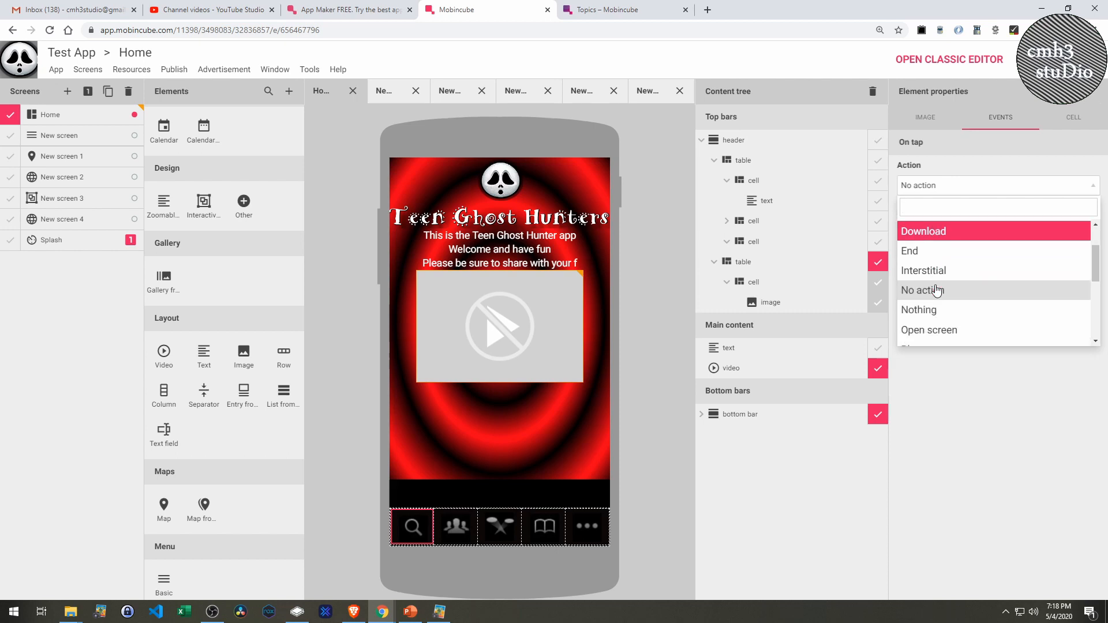
pyautogui.scroll(-1, 944, 287)
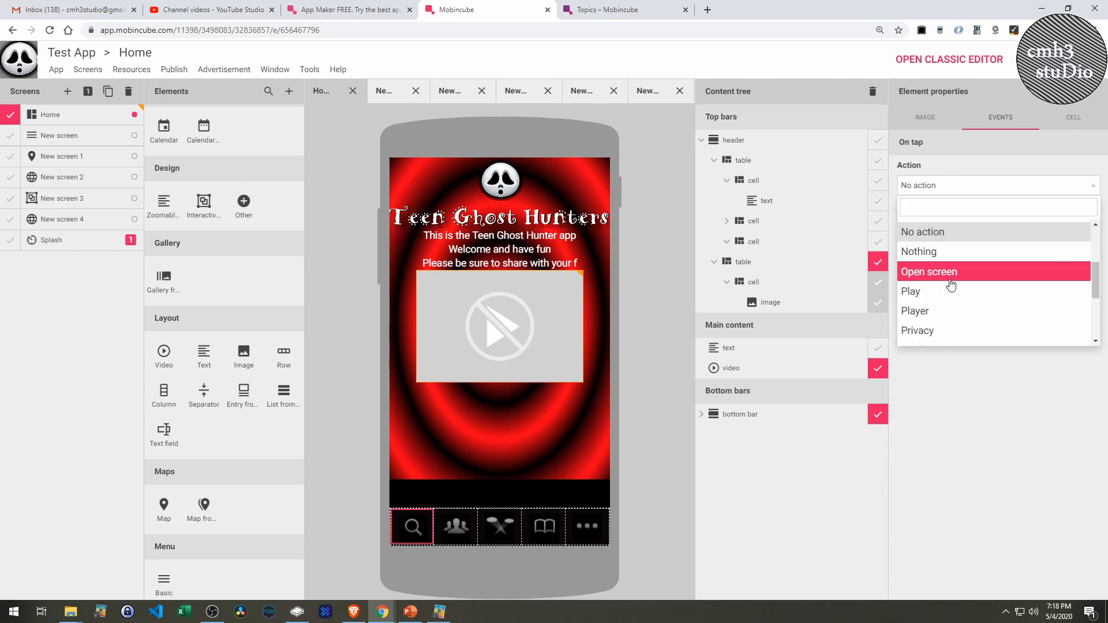
pyautogui.click(949, 282)
pyautogui.click(965, 236)
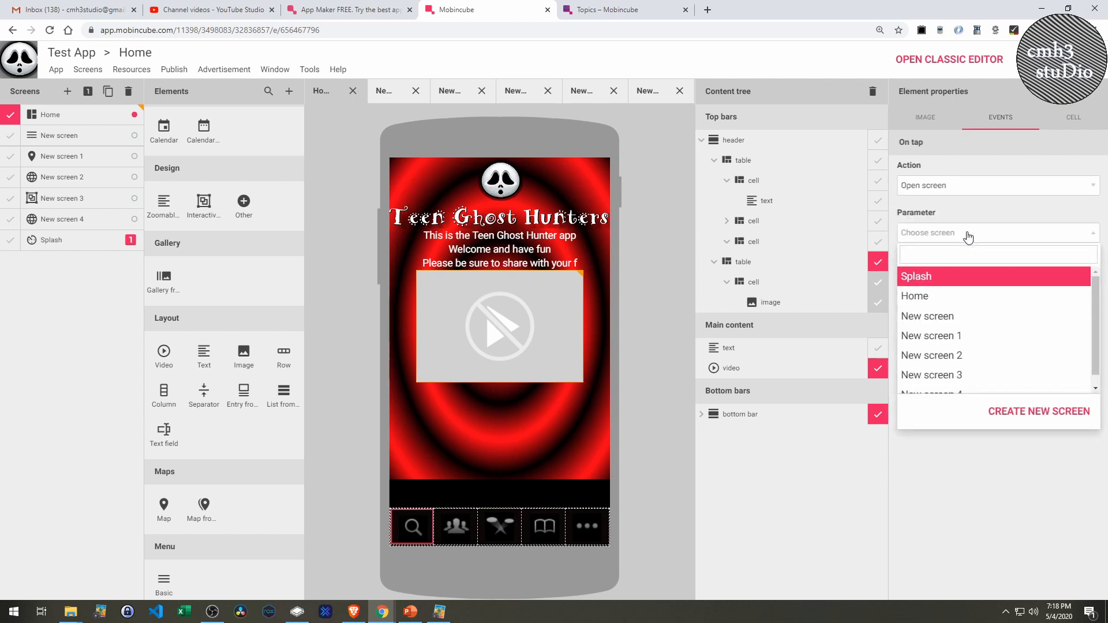
pyautogui.click(937, 319)
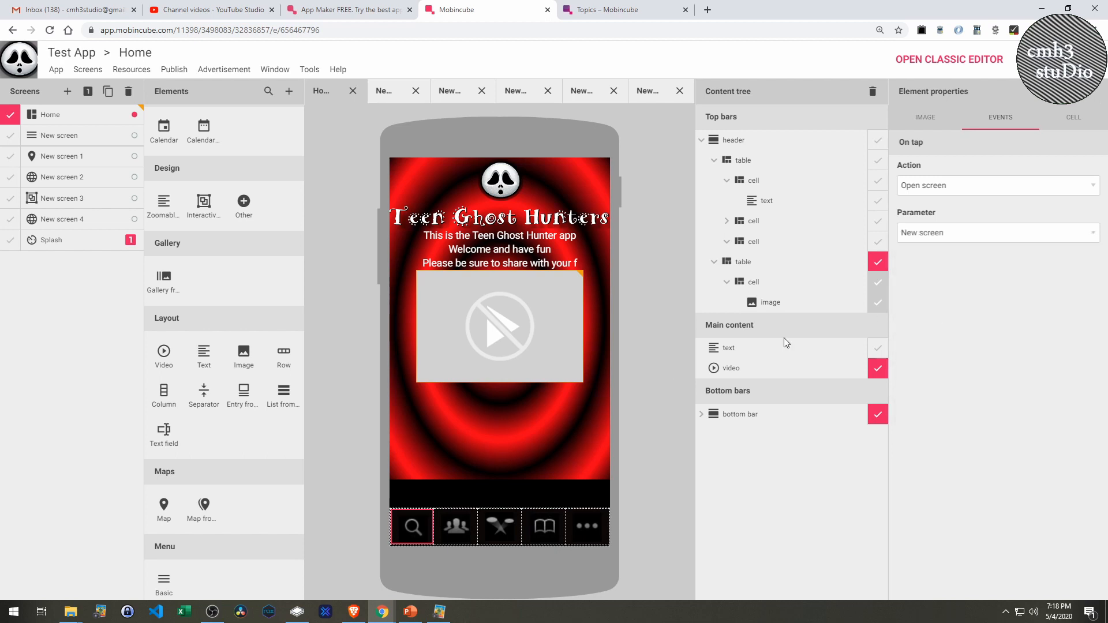
# Set the bottom bar's people icon to open New screen 1 on tap, using the Open screen action
pyautogui.click(456, 527)
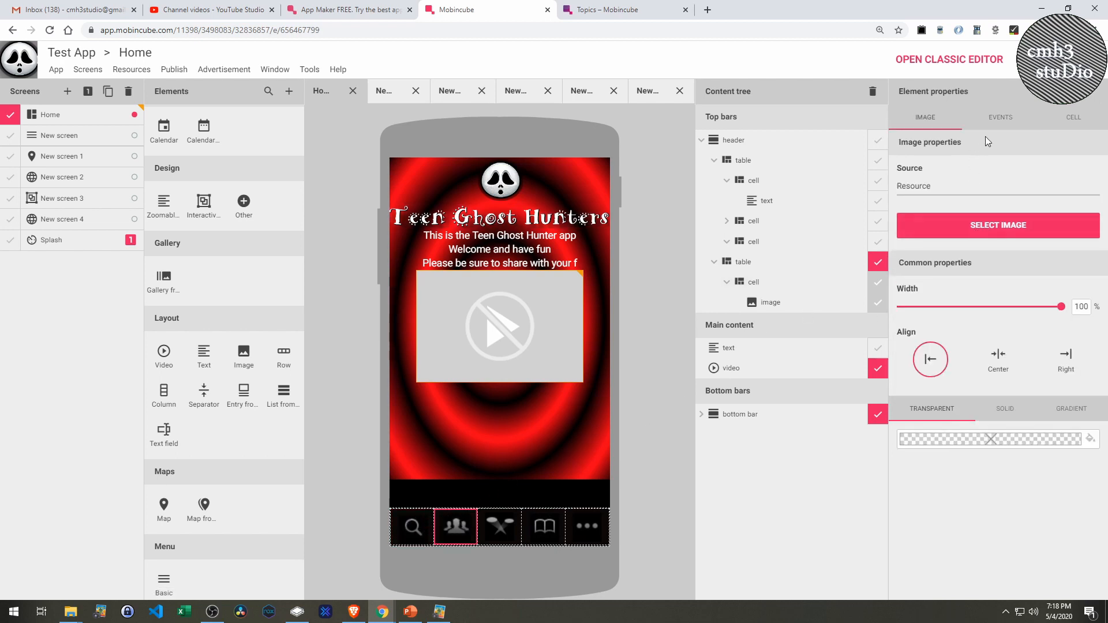
pyautogui.click(999, 121)
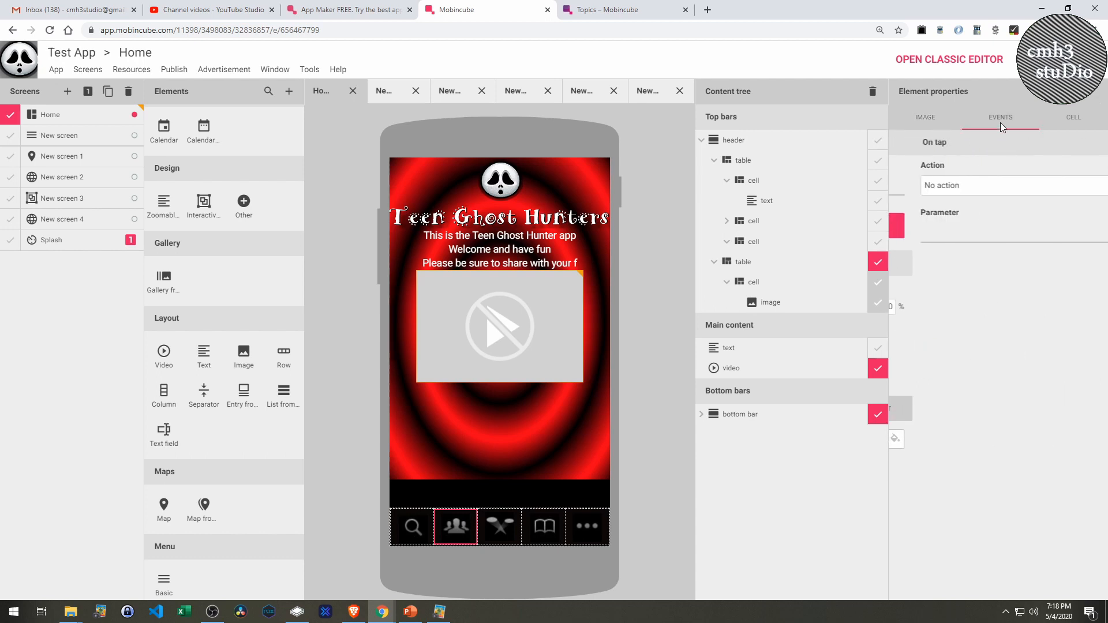
pyautogui.click(960, 187)
pyautogui.scroll(-3, 954, 277)
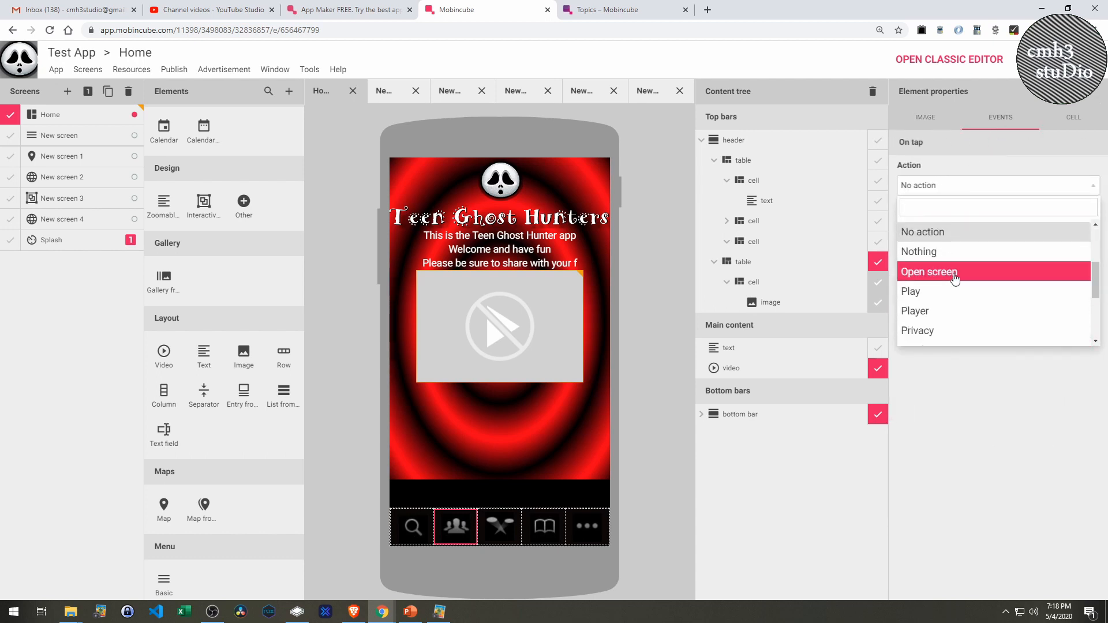
pyautogui.click(955, 277)
pyautogui.click(957, 232)
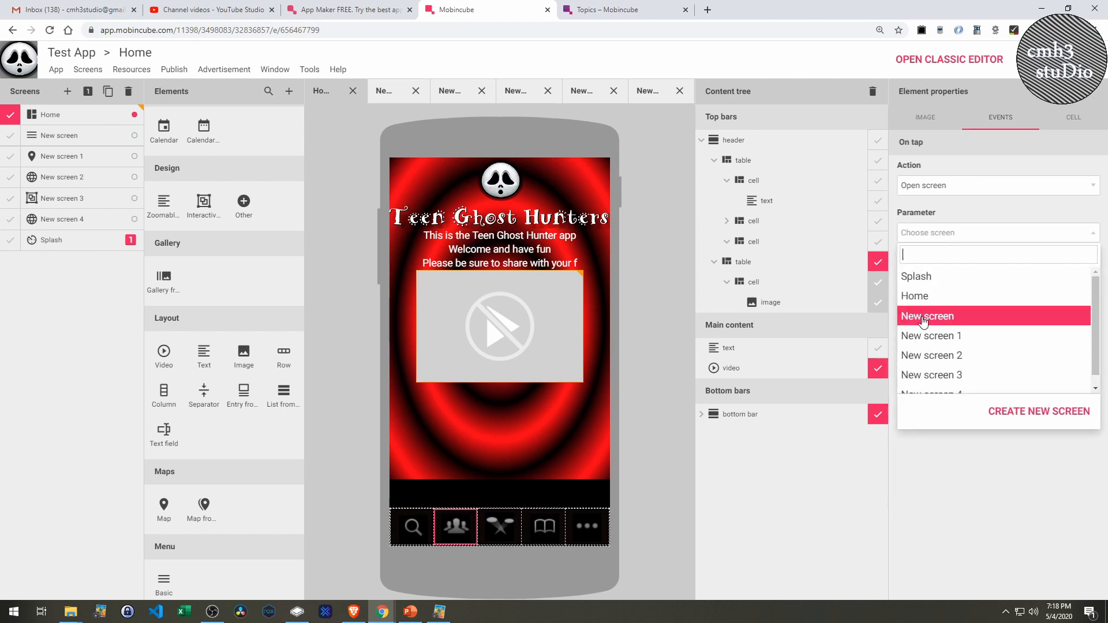
pyautogui.click(933, 339)
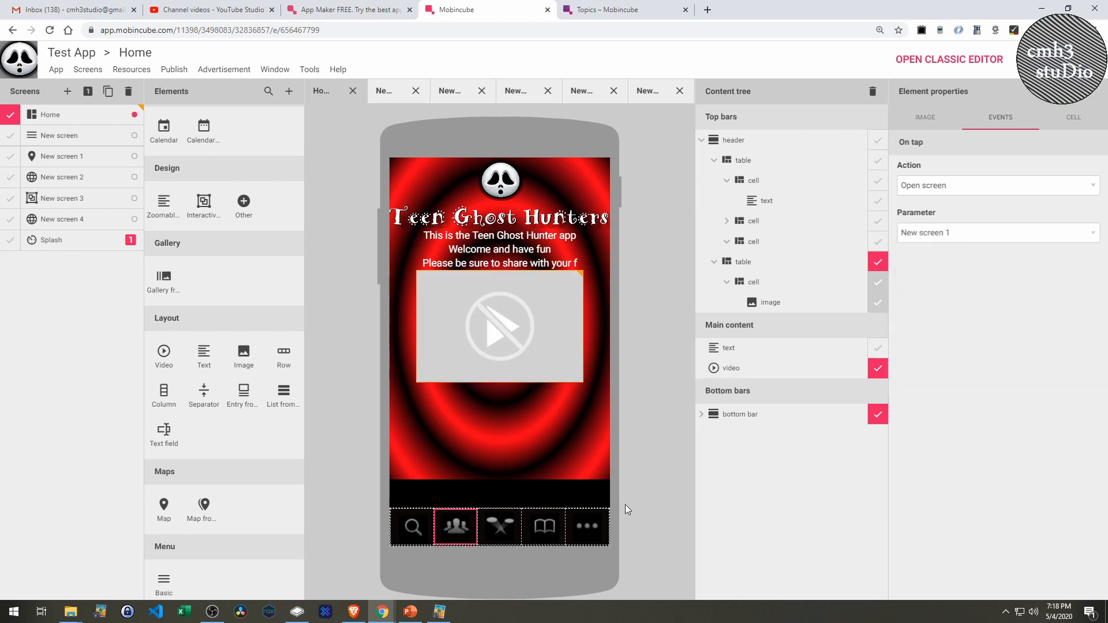
# Set the middle icon of the bottom bar to open New screen 2 on tap, using the Open screen action
pyautogui.click(511, 534)
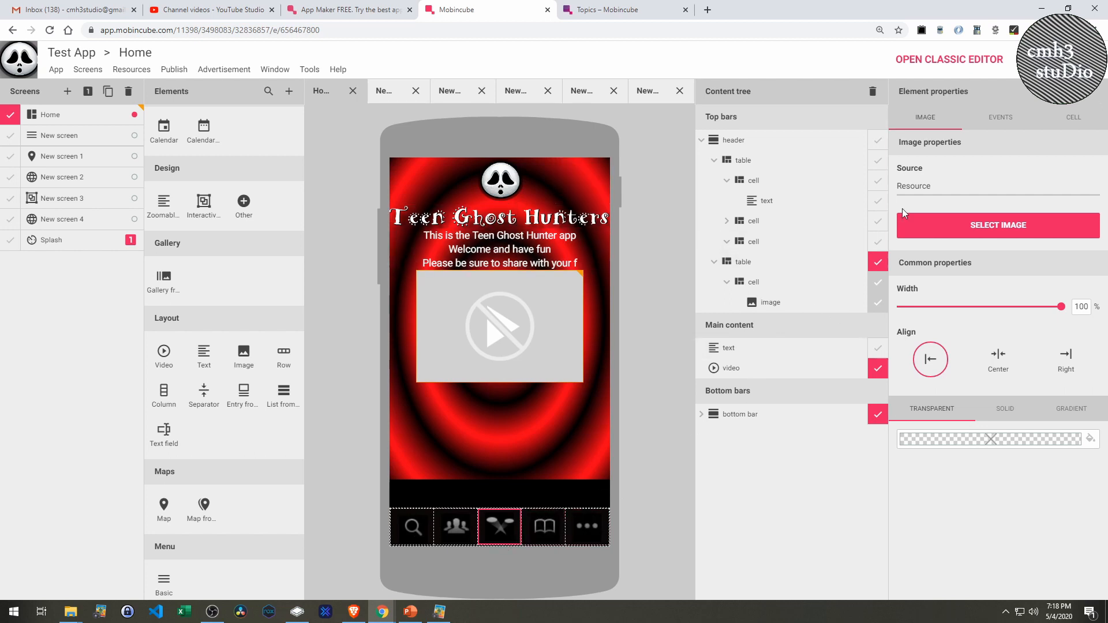
pyautogui.click(999, 120)
pyautogui.click(943, 186)
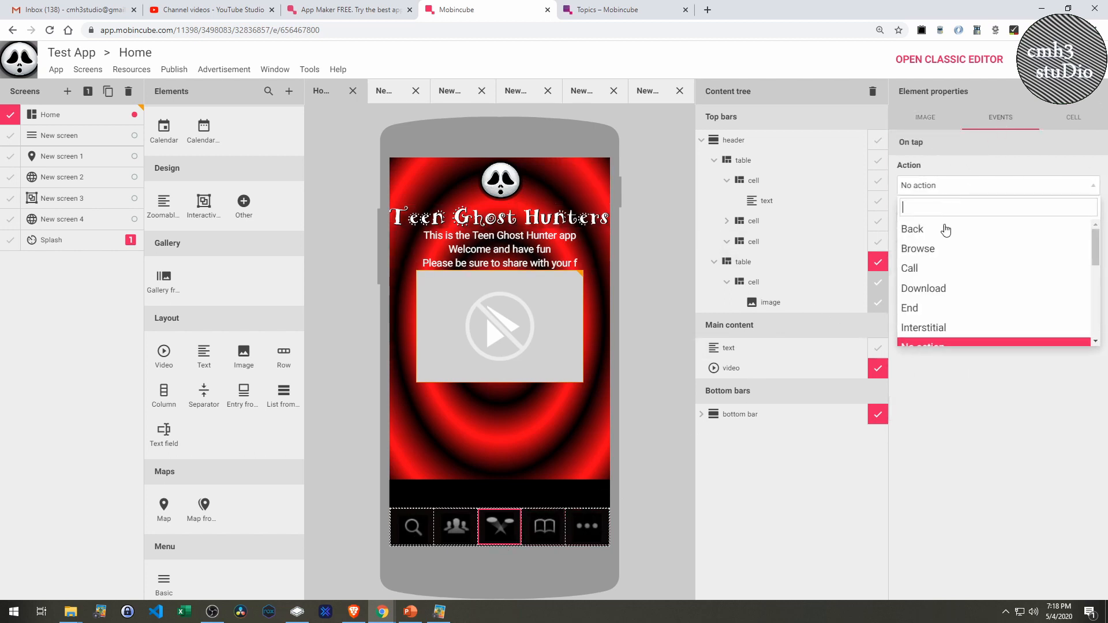
pyautogui.scroll(-3, 940, 278)
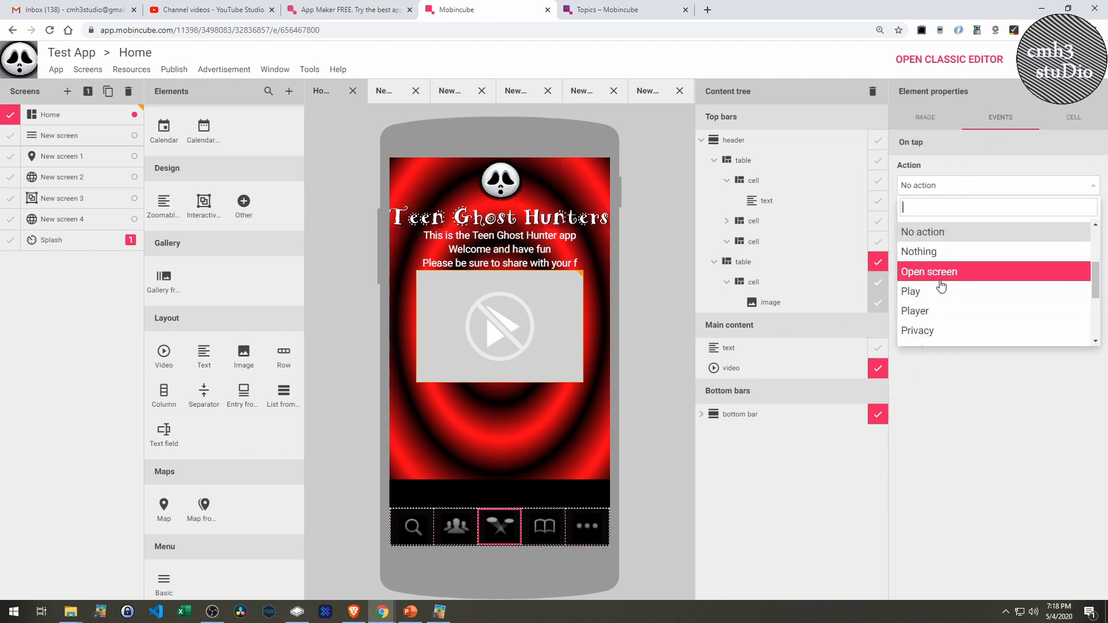
pyautogui.click(940, 272)
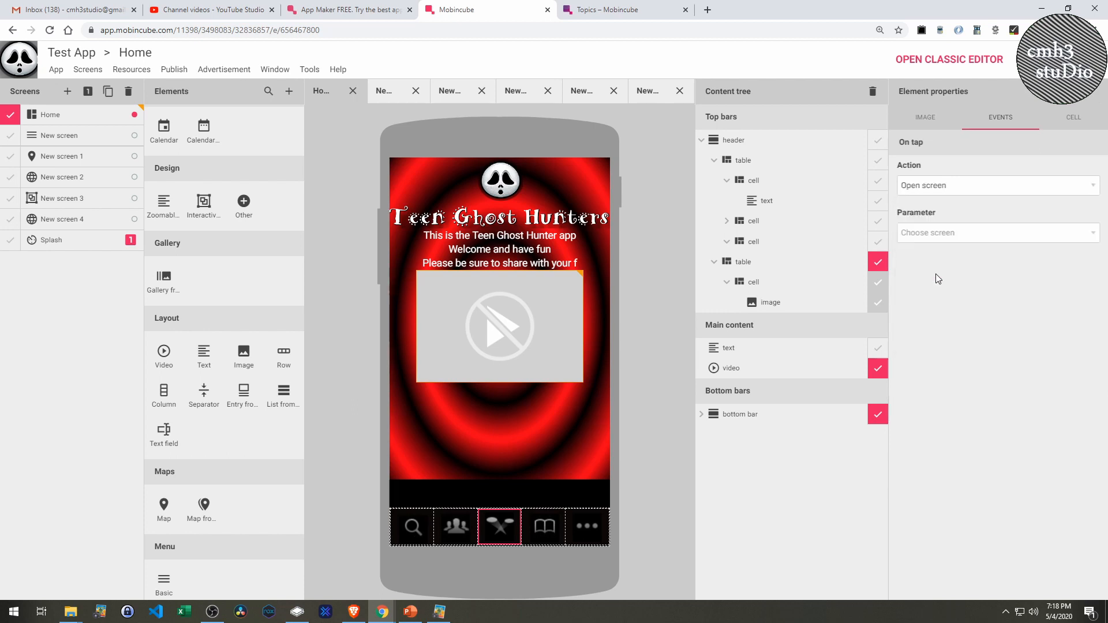
pyautogui.click(950, 233)
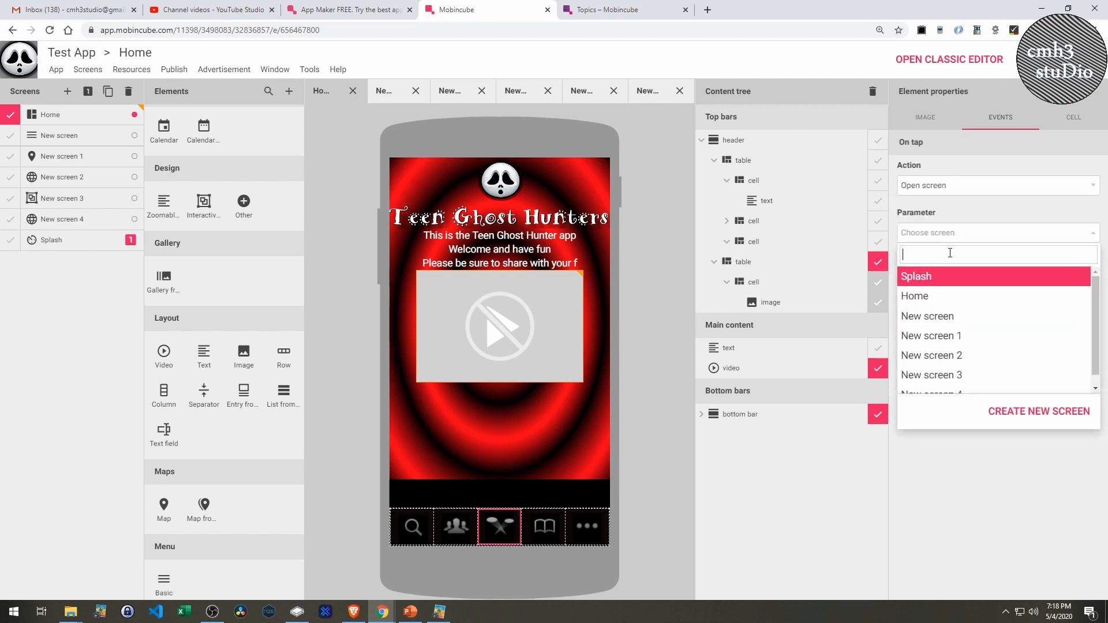
pyautogui.click(936, 356)
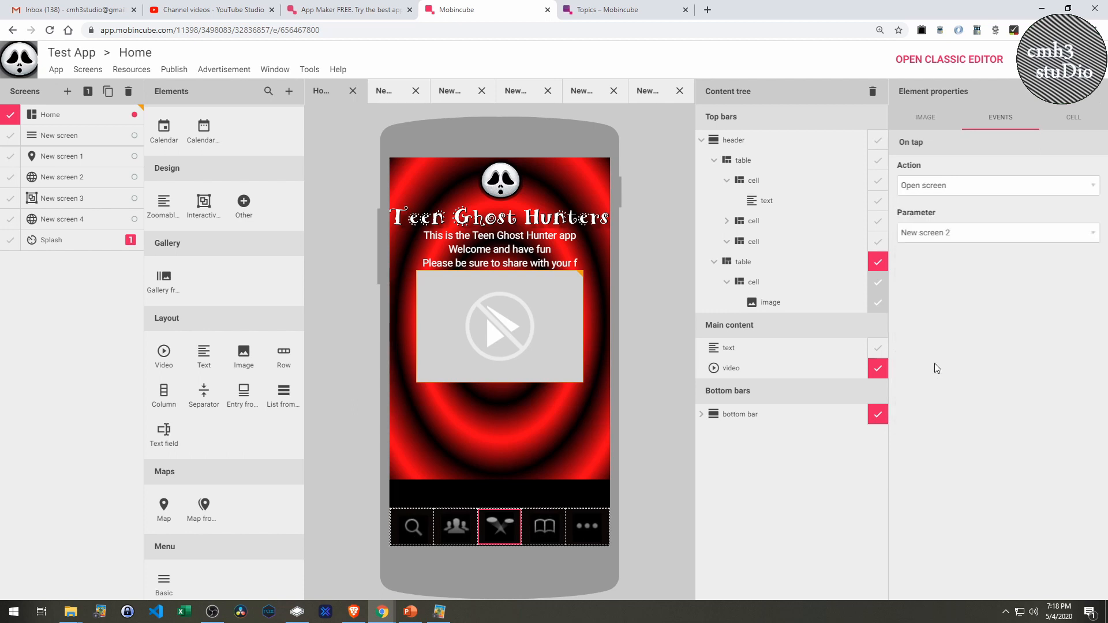
pyautogui.click(670, 351)
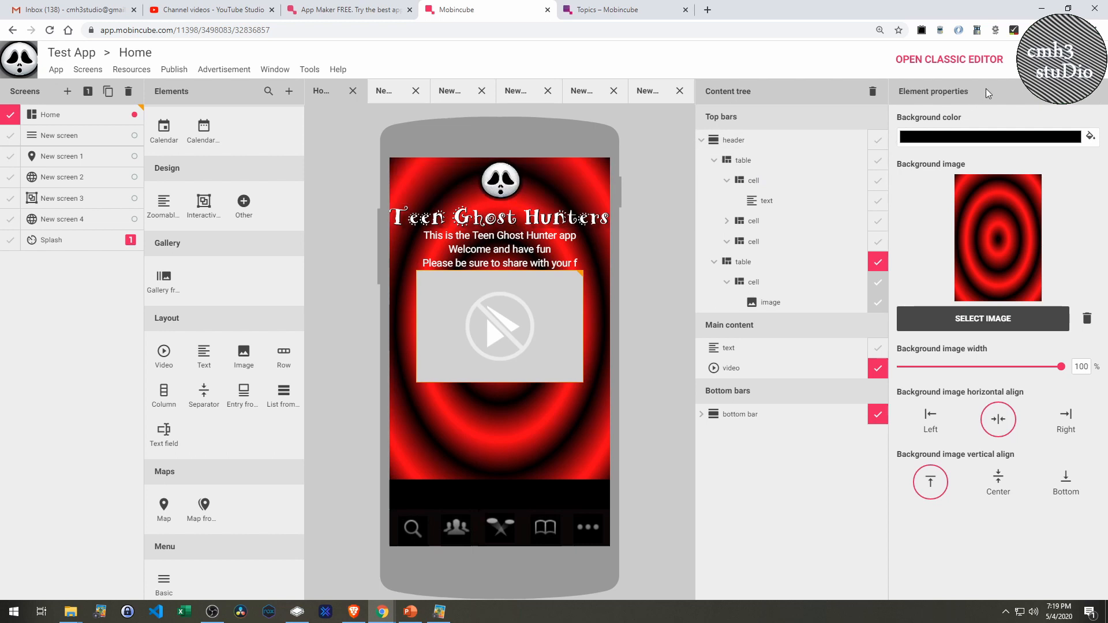
# Open the Home screen in the classic editor and center-align its video element, executing the video when the section loads
pyautogui.click(972, 69)
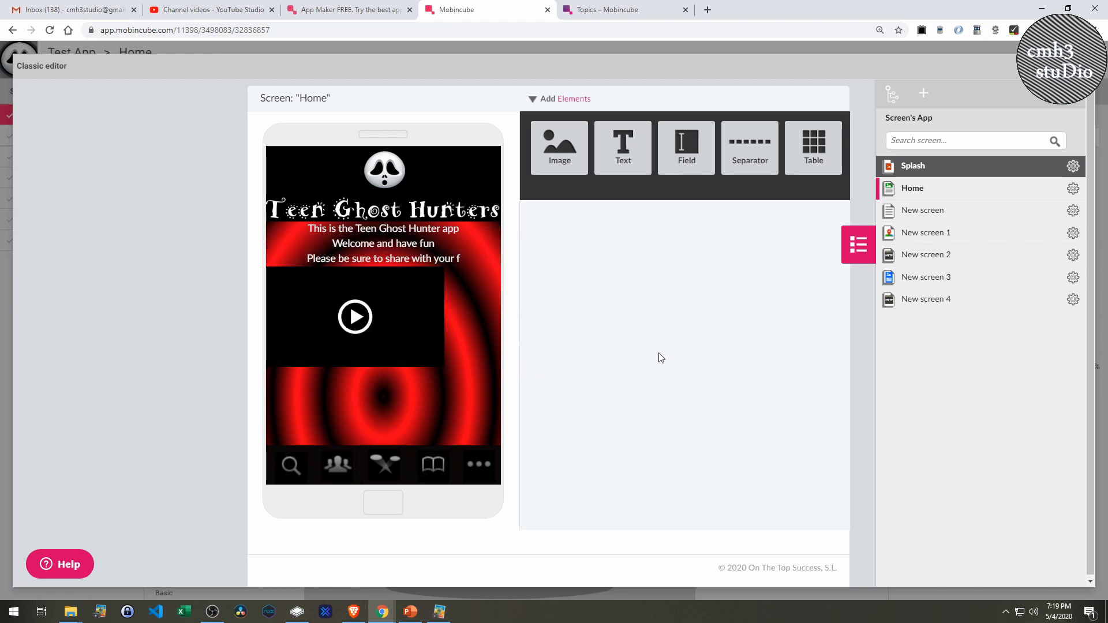
pyautogui.click(394, 322)
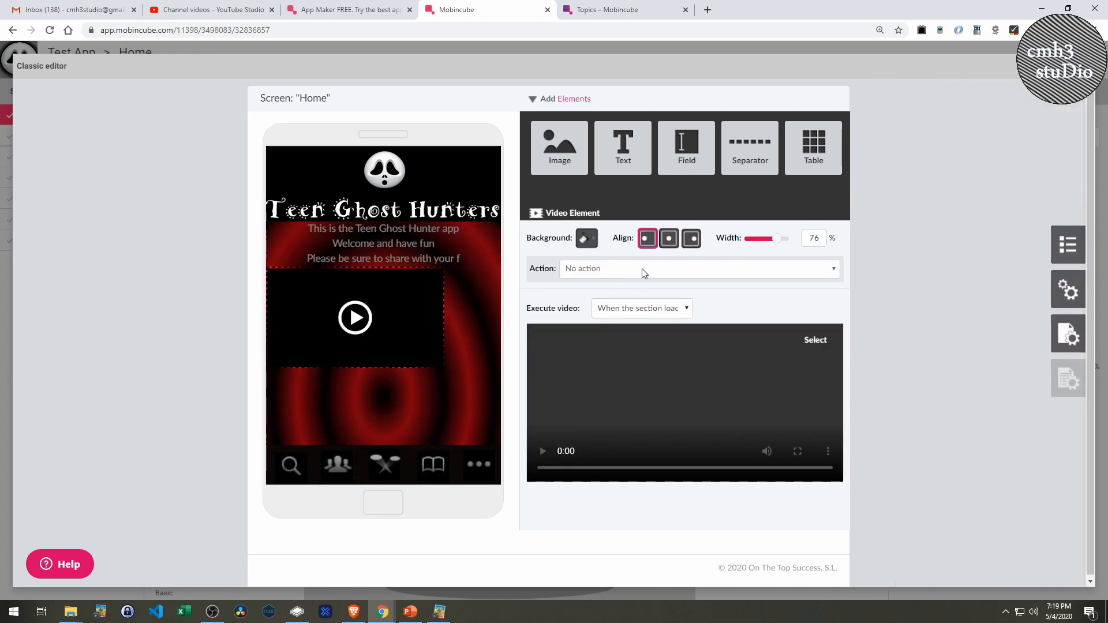
pyautogui.click(668, 239)
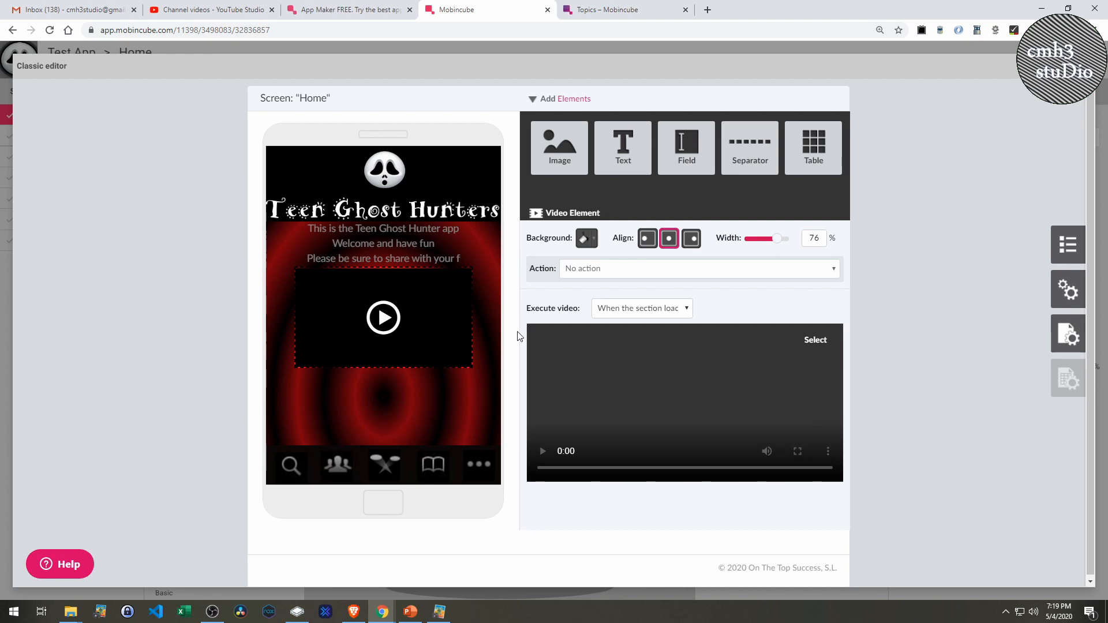
pyautogui.click(611, 270)
pyautogui.click(611, 270)
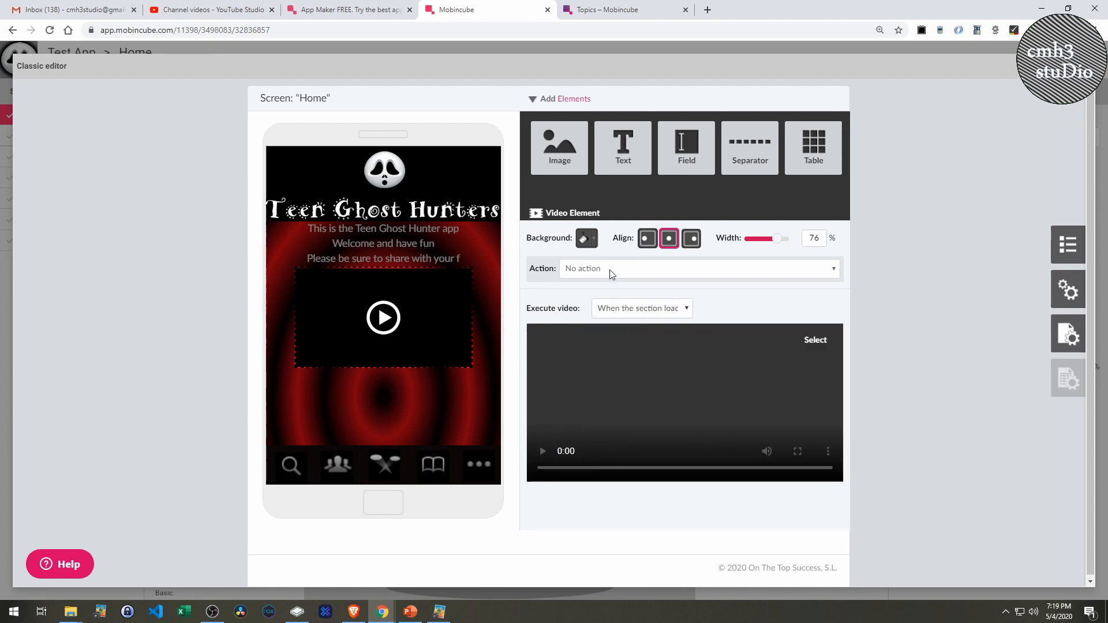
pyautogui.click(607, 308)
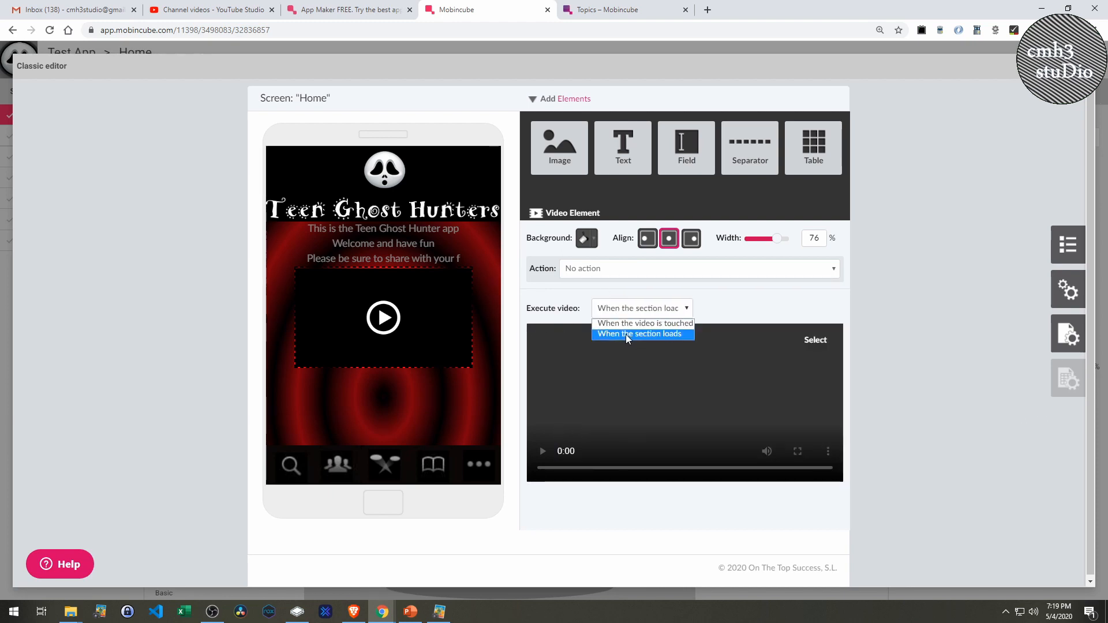
pyautogui.click(627, 334)
pyautogui.click(516, 345)
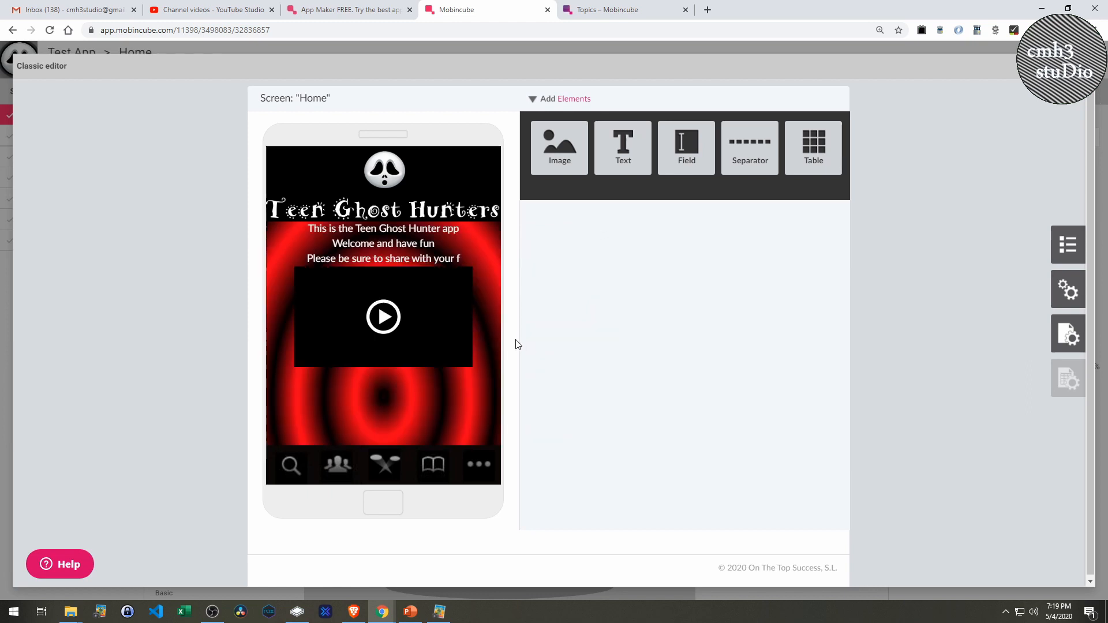
# Try to upload the local file My Movie.wmv into the video resource folder as the video element's source
pyautogui.click(448, 331)
pyautogui.click(808, 341)
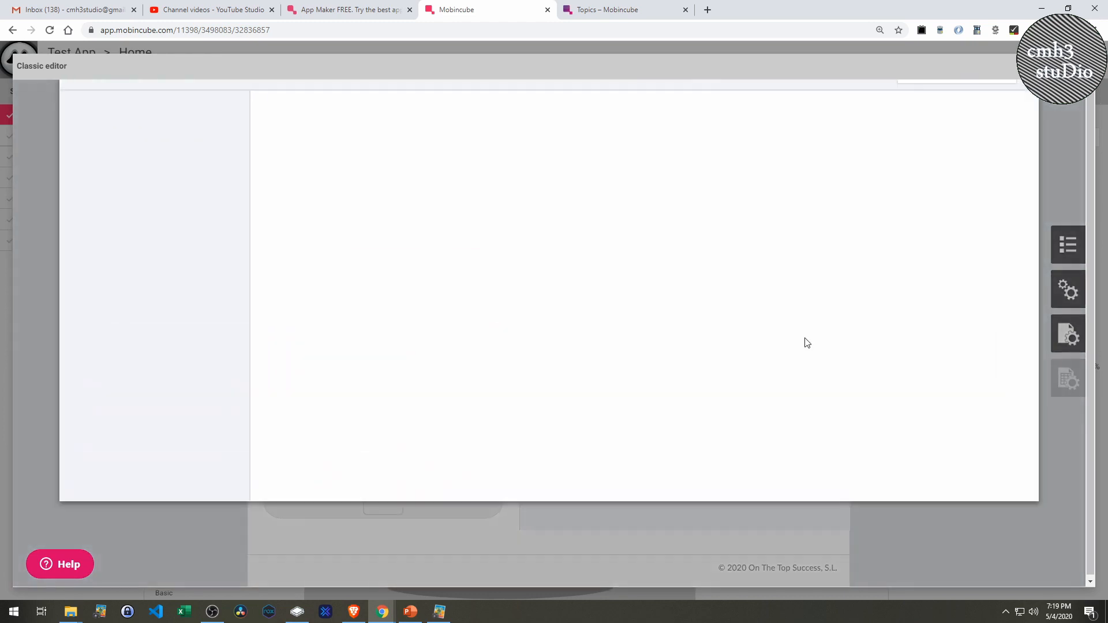
pyautogui.doubleClick(460, 218)
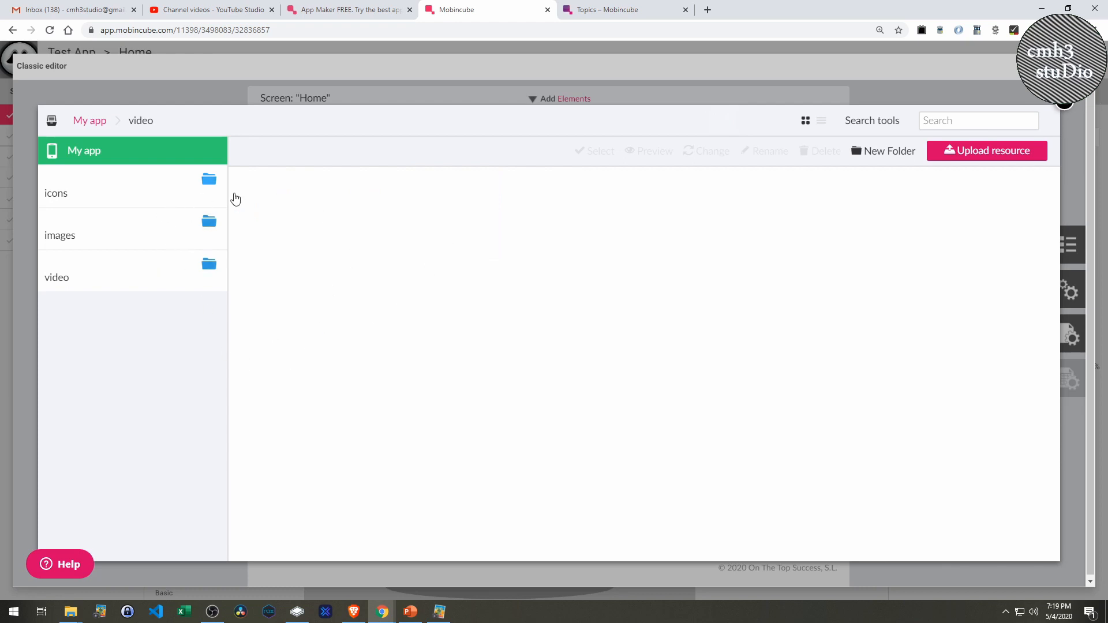
pyautogui.click(994, 151)
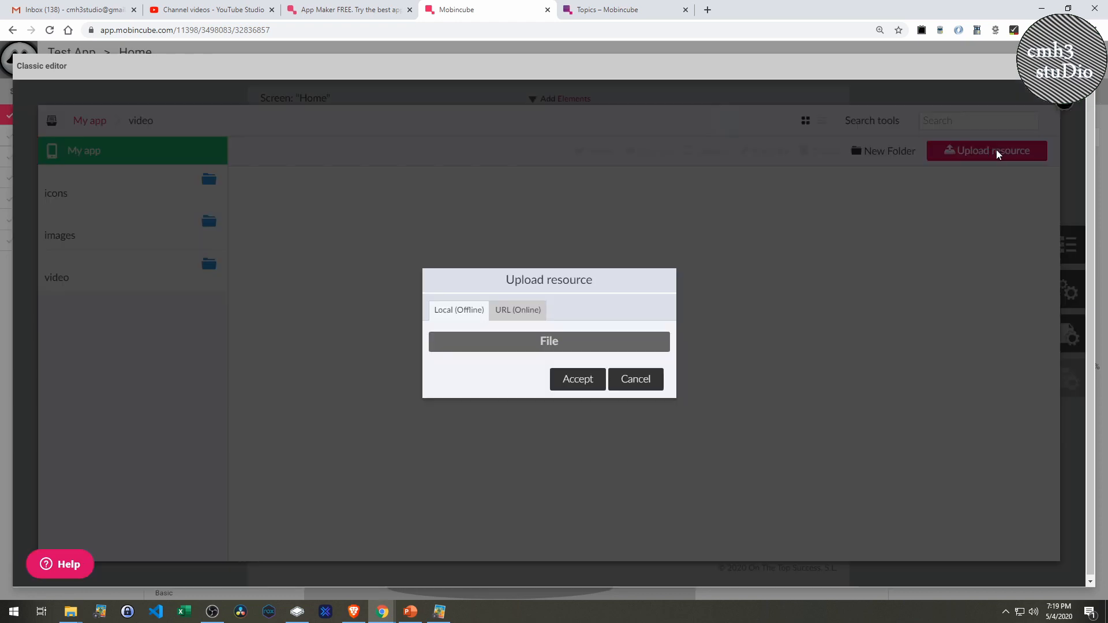
pyautogui.click(515, 339)
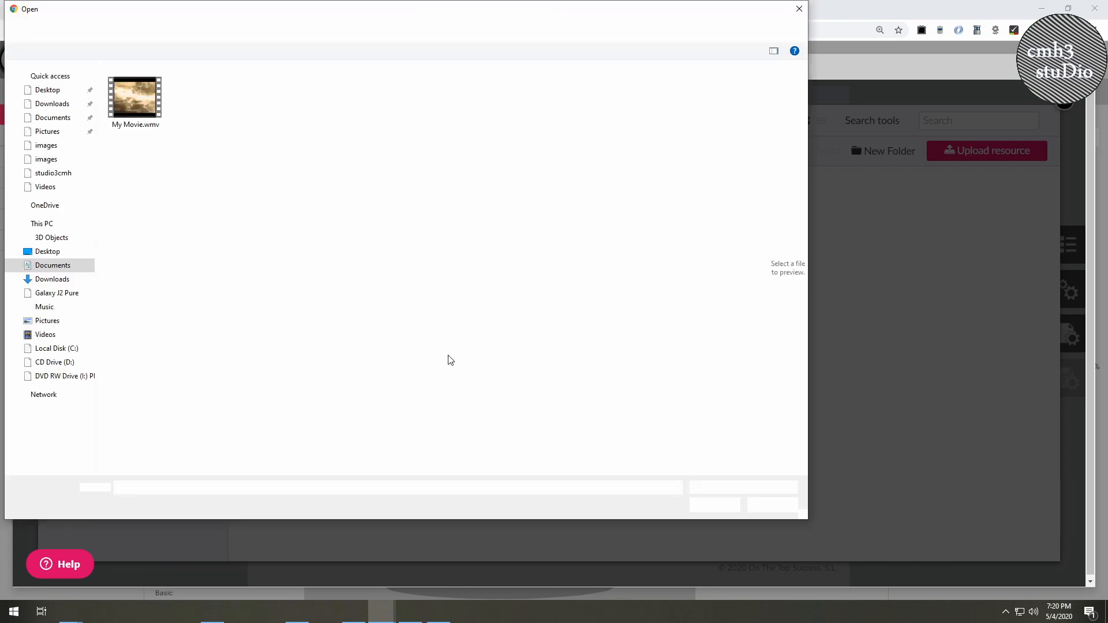
pyautogui.click(155, 96)
pyautogui.doubleClick(154, 96)
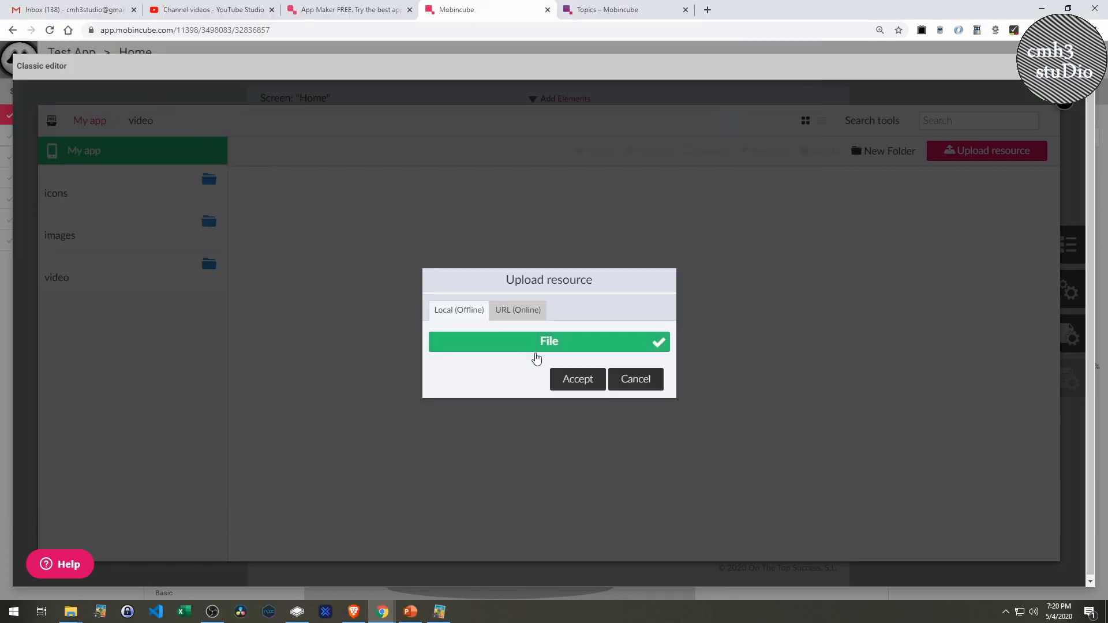
pyautogui.click(566, 379)
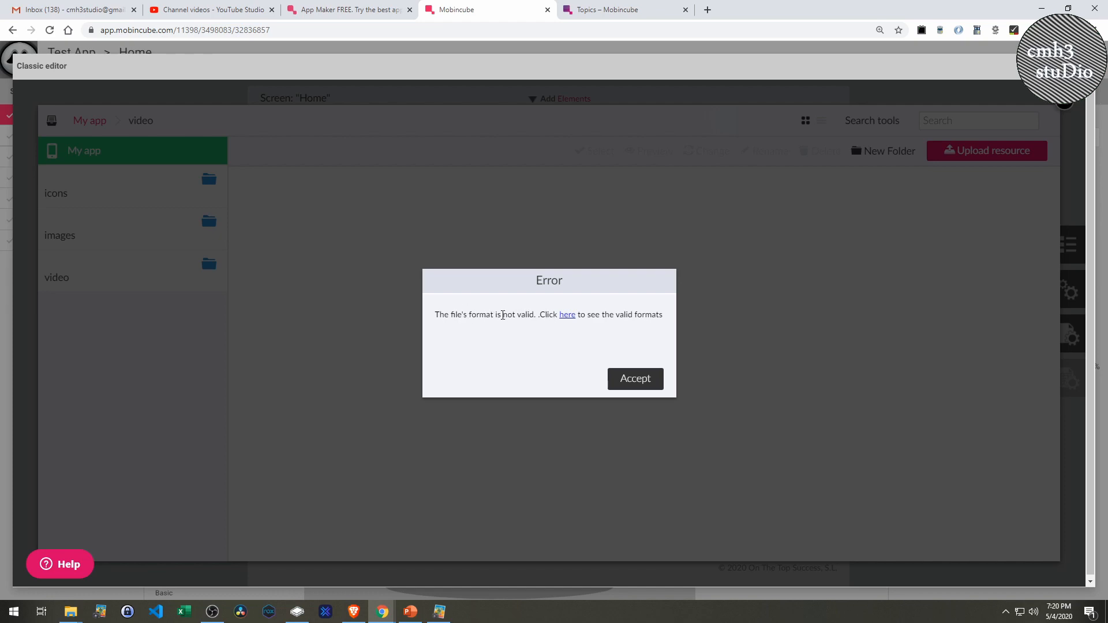
# Check the supported image, audio and video formats in the linked support article, then return to the Mobincube editor
pyautogui.click(568, 315)
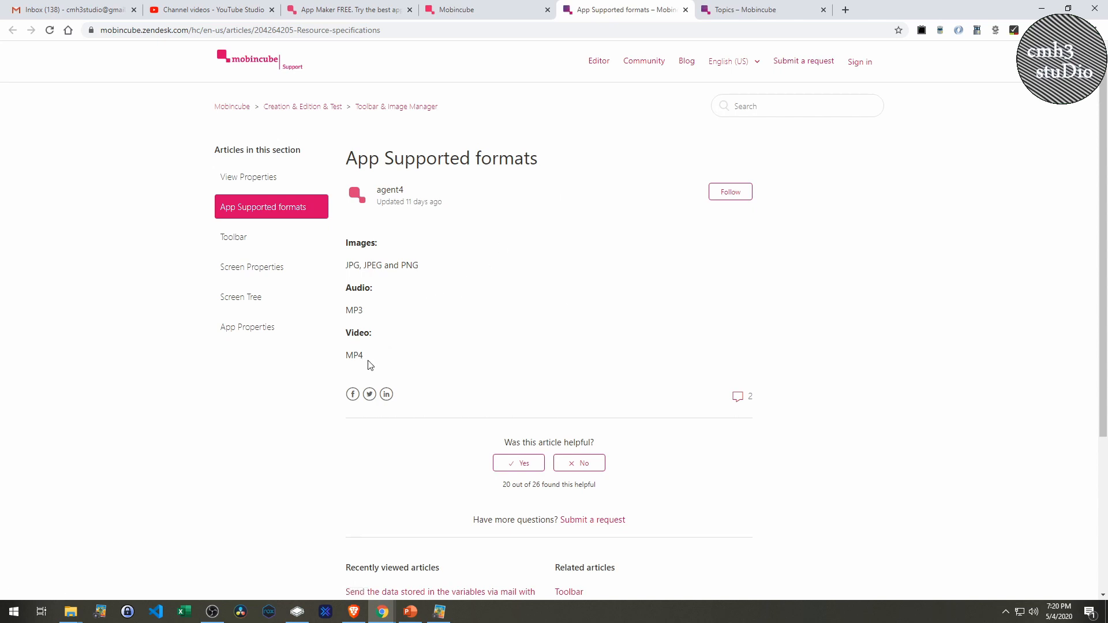
pyautogui.moveTo(368, 361); pyautogui.dragTo(341, 363)
pyautogui.moveTo(374, 311); pyautogui.dragTo(333, 314)
pyautogui.moveTo(419, 266); pyautogui.dragTo(344, 275)
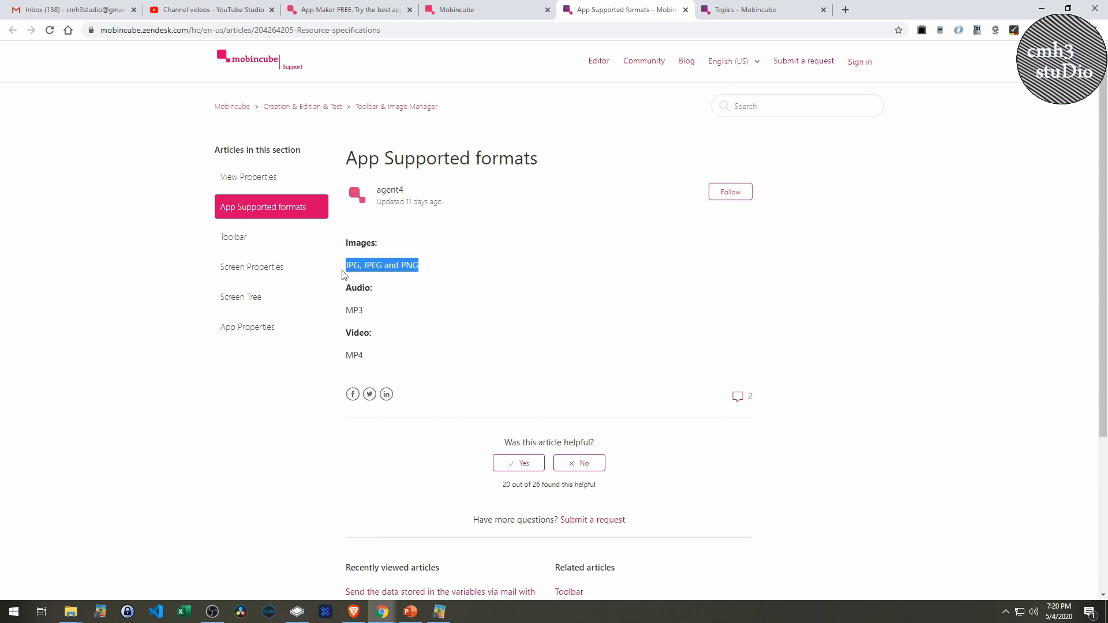
pyautogui.click(491, 235)
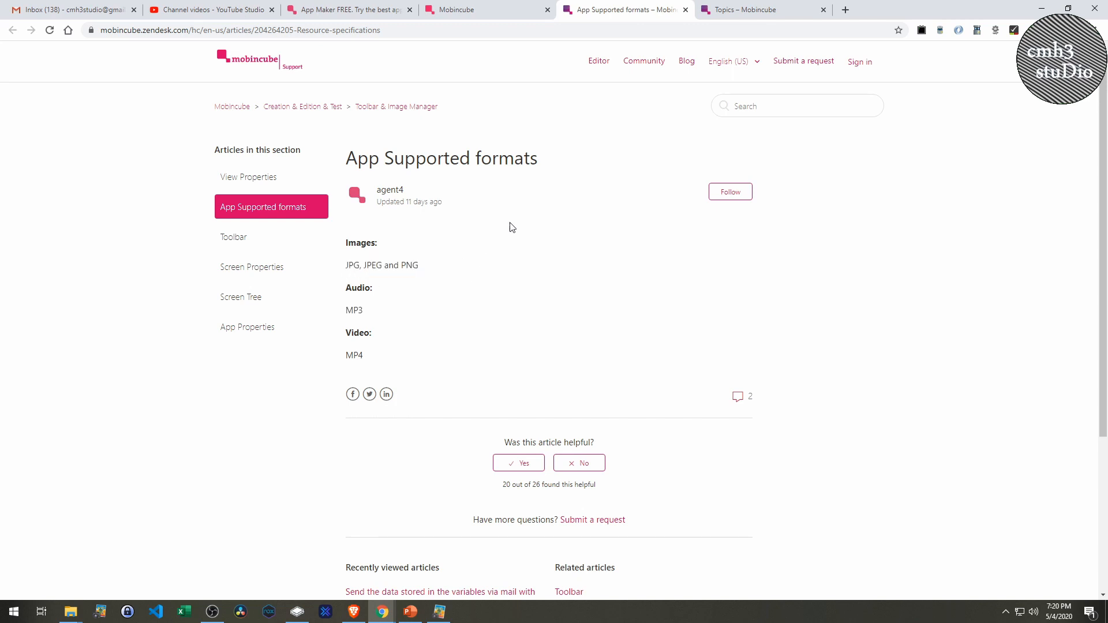
pyautogui.click(500, 15)
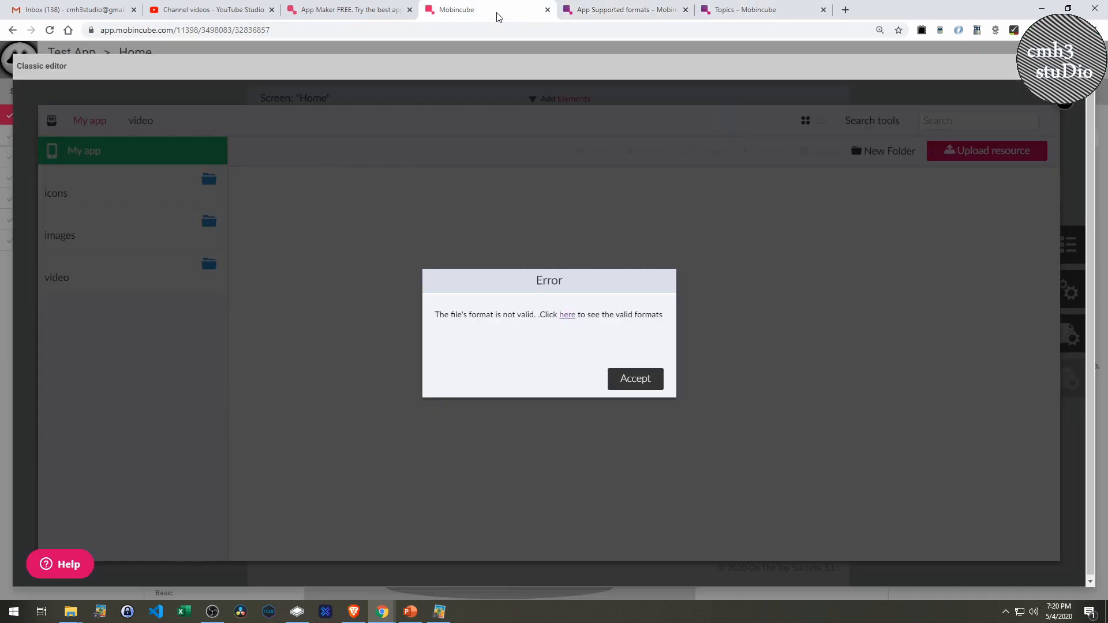
# Close the resource library without choosing a file and delete the video element from the Home screen
pyautogui.click(635, 382)
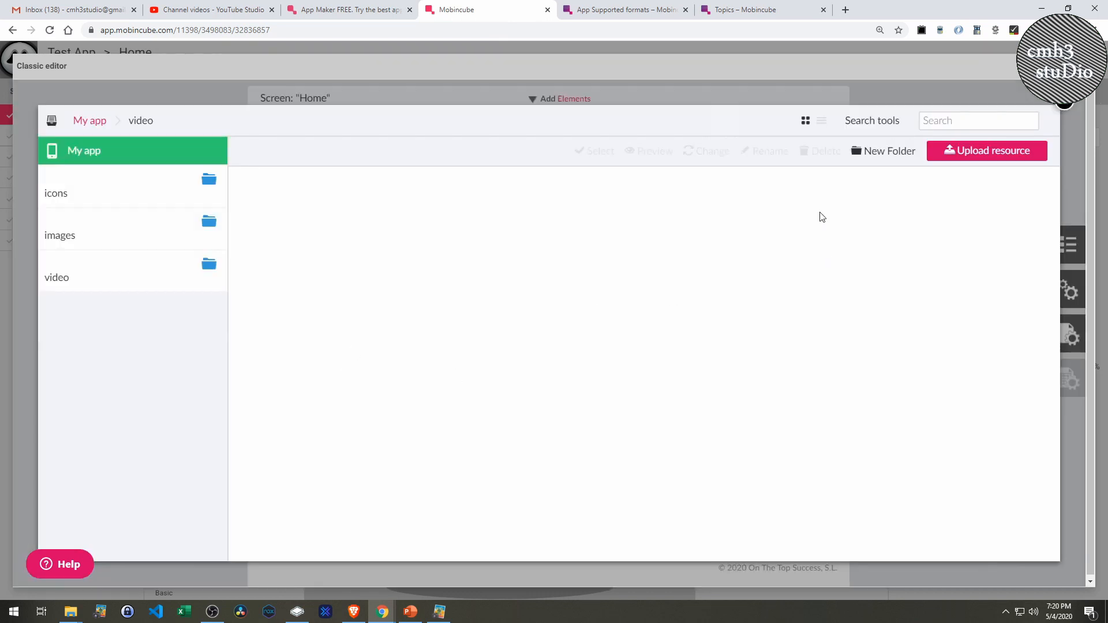
pyautogui.click(1064, 110)
pyautogui.moveTo(463, 282)
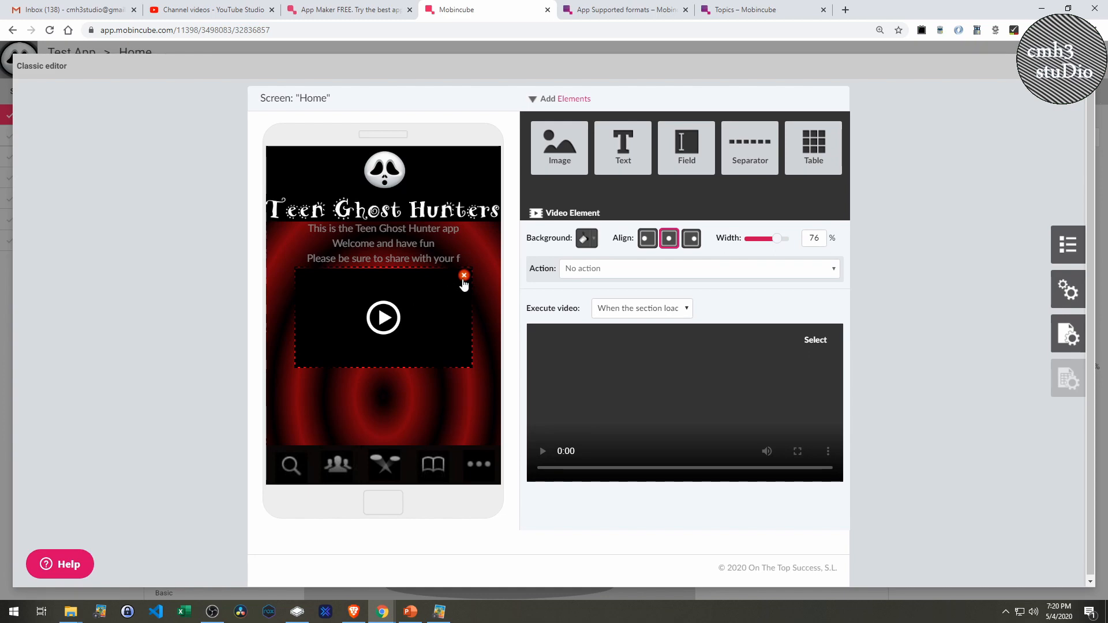
pyautogui.click(464, 276)
pyautogui.click(554, 361)
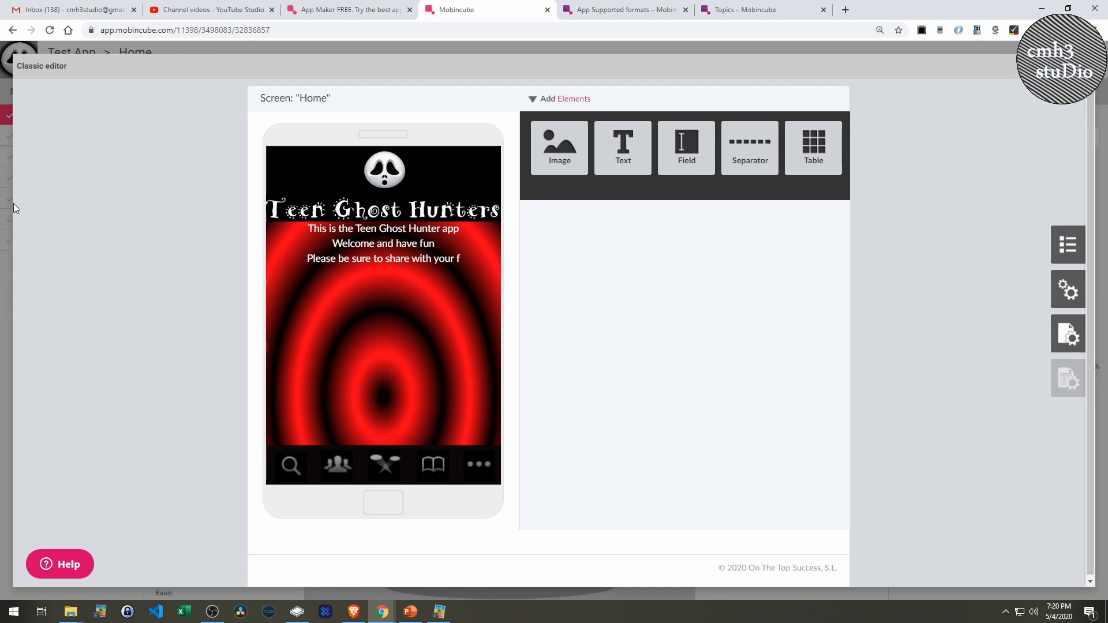
# Add an image element below the welcome text on the Home screen and assign it beetlejuice.jpg from the images folder
pyautogui.moveTo(554, 151)
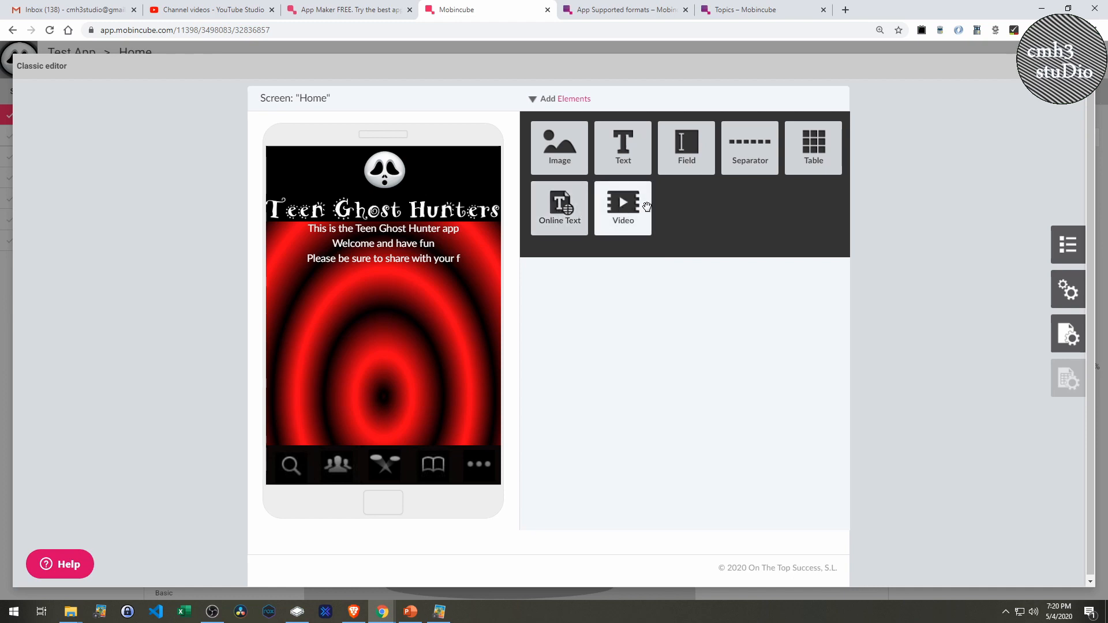
pyautogui.moveTo(563, 144); pyautogui.dragTo(395, 352)
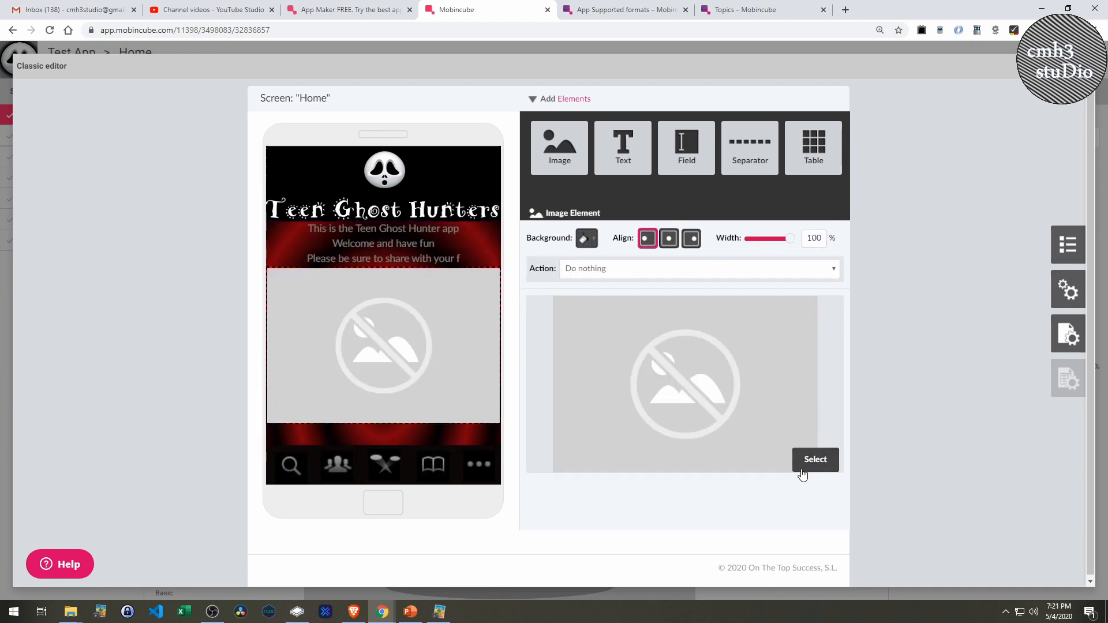
pyautogui.click(807, 461)
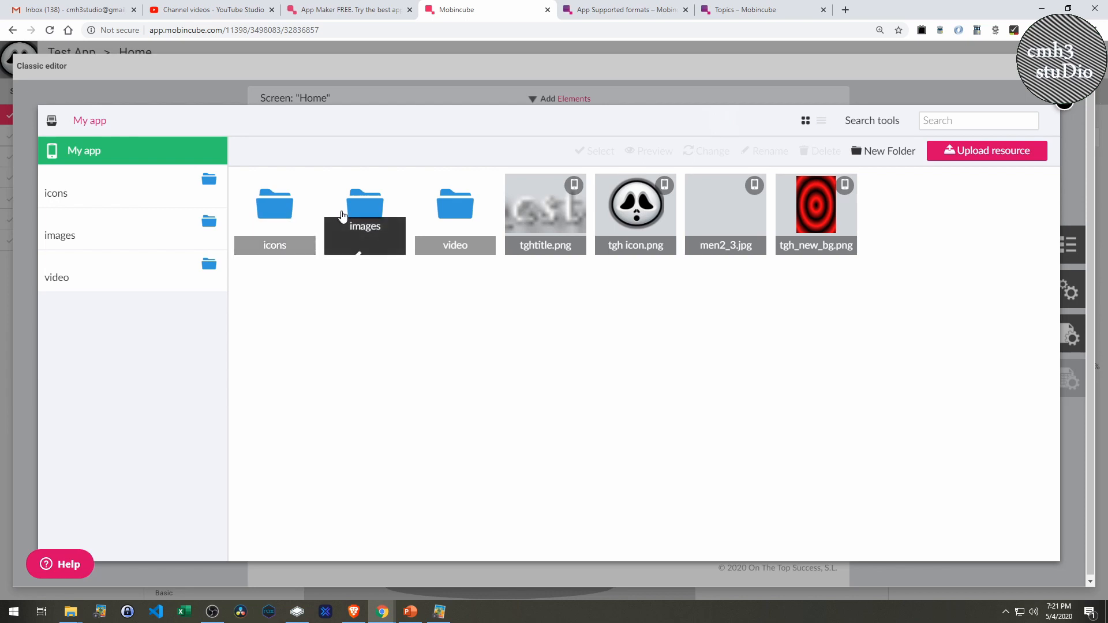
pyautogui.doubleClick(343, 215)
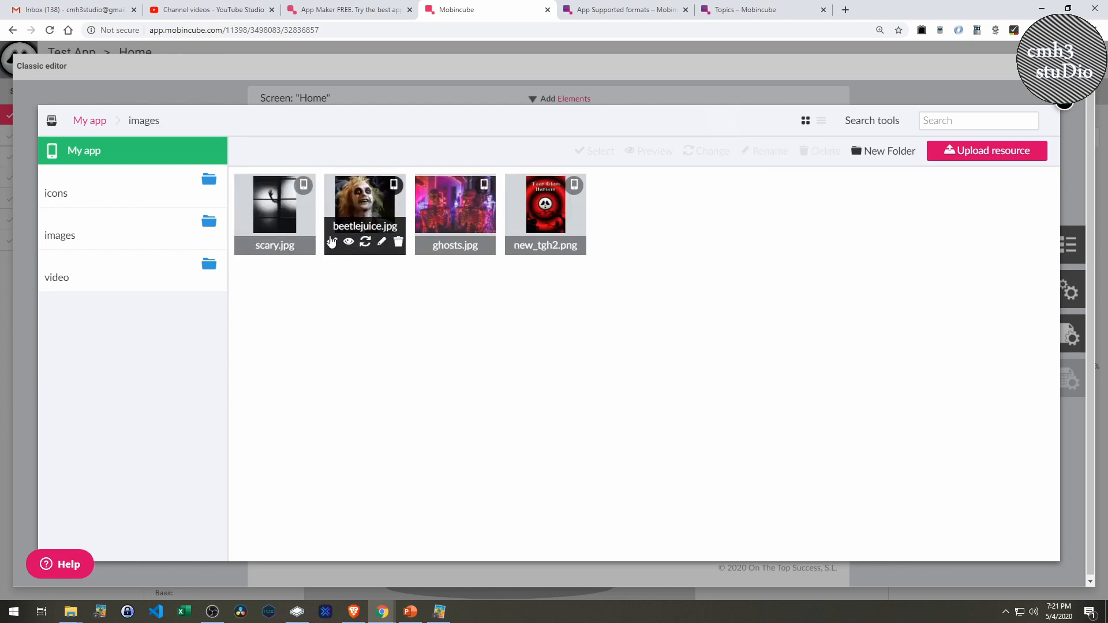
pyautogui.click(332, 243)
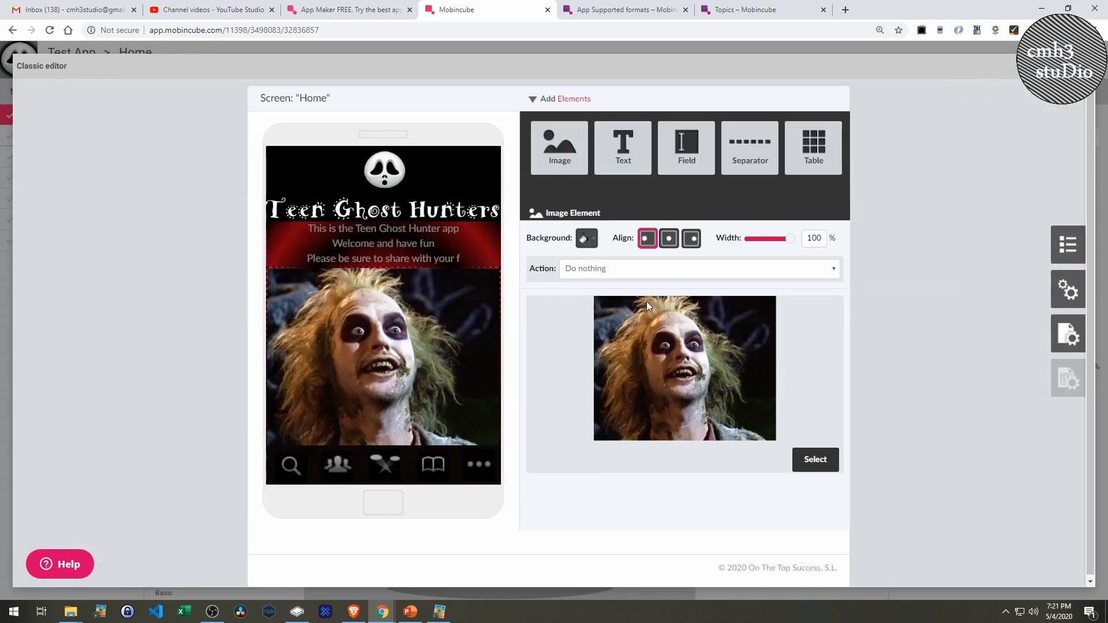
# Center-align the Home screen image and set its width to 50%
pyautogui.moveTo(792, 240); pyautogui.dragTo(760, 252)
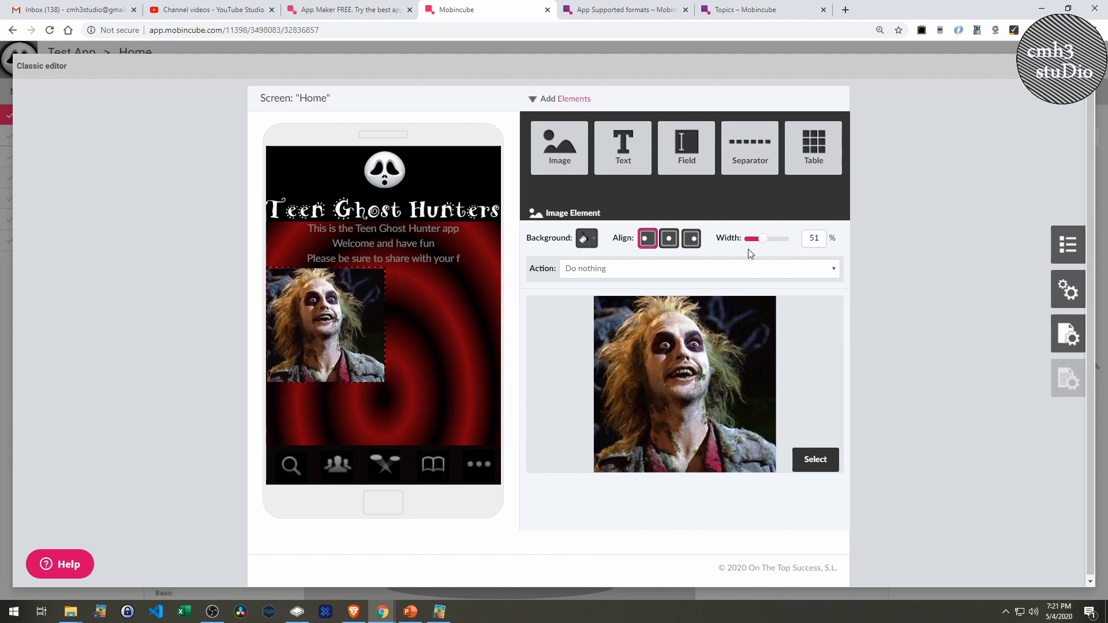
pyautogui.click(670, 240)
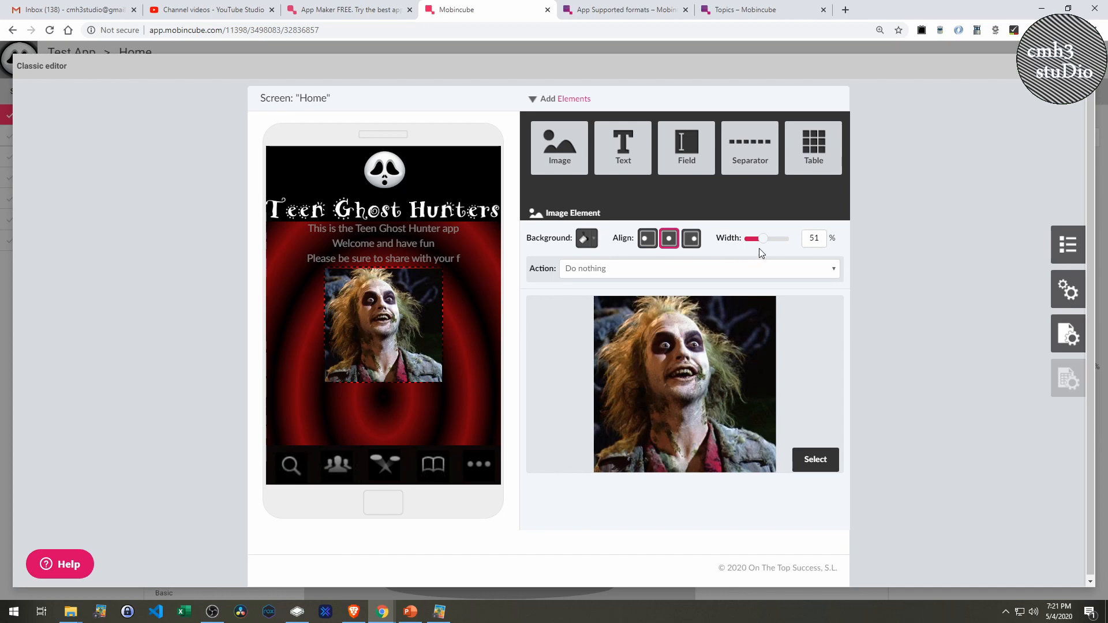
pyautogui.moveTo(761, 245); pyautogui.dragTo(758, 245)
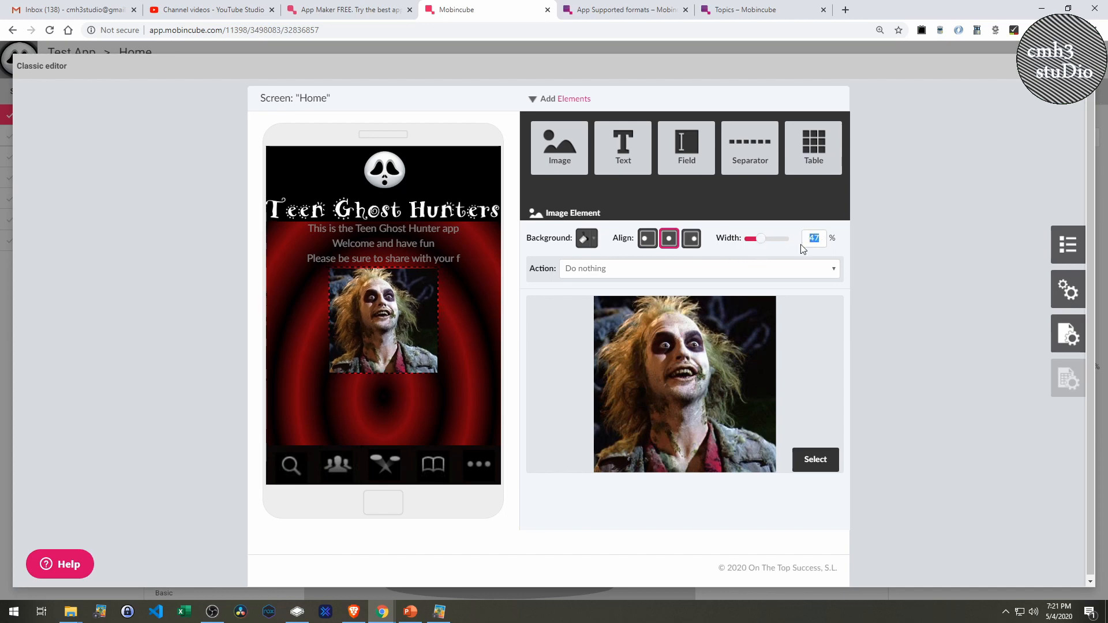
pyautogui.press('Return')
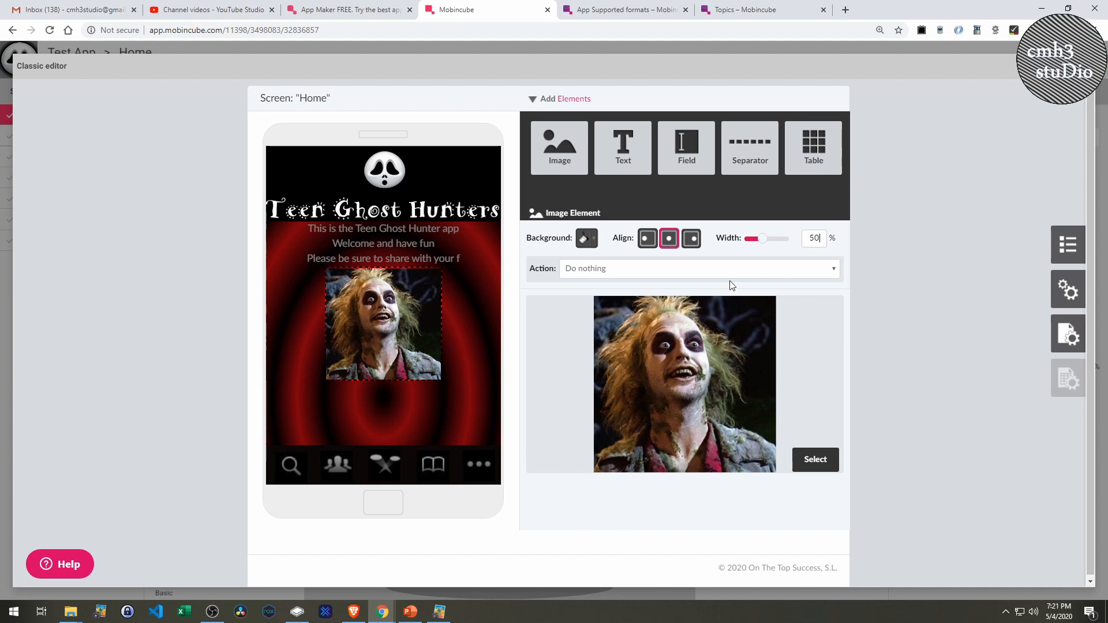
# Insert a separator between the welcome text and the image and set its line style to No line
pyautogui.moveTo(720, 176)
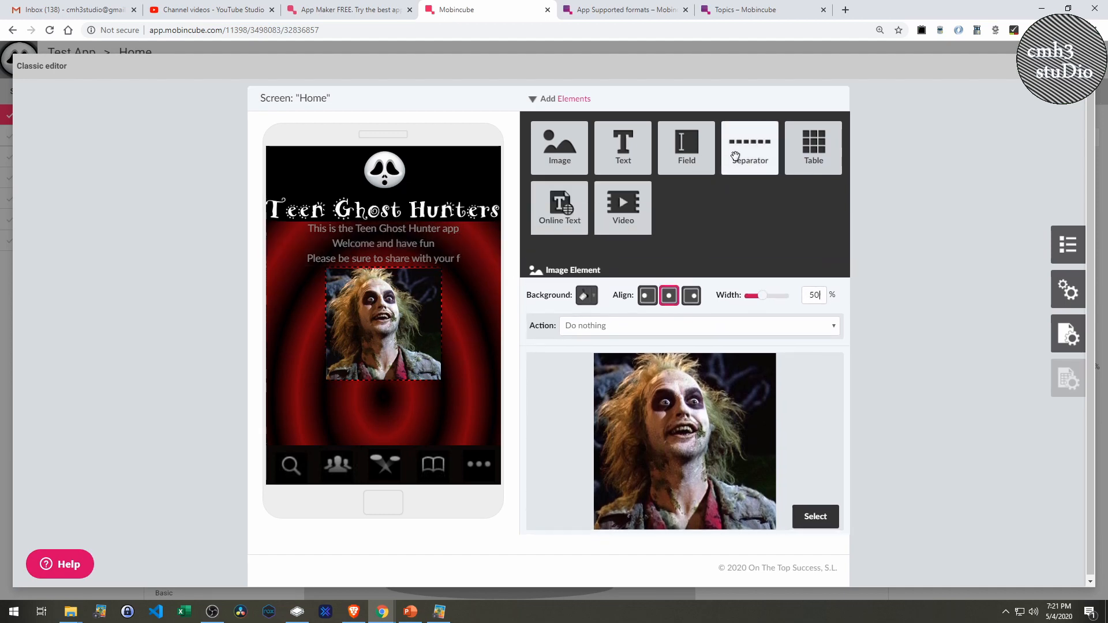
pyautogui.moveTo(735, 156); pyautogui.dragTo(378, 297)
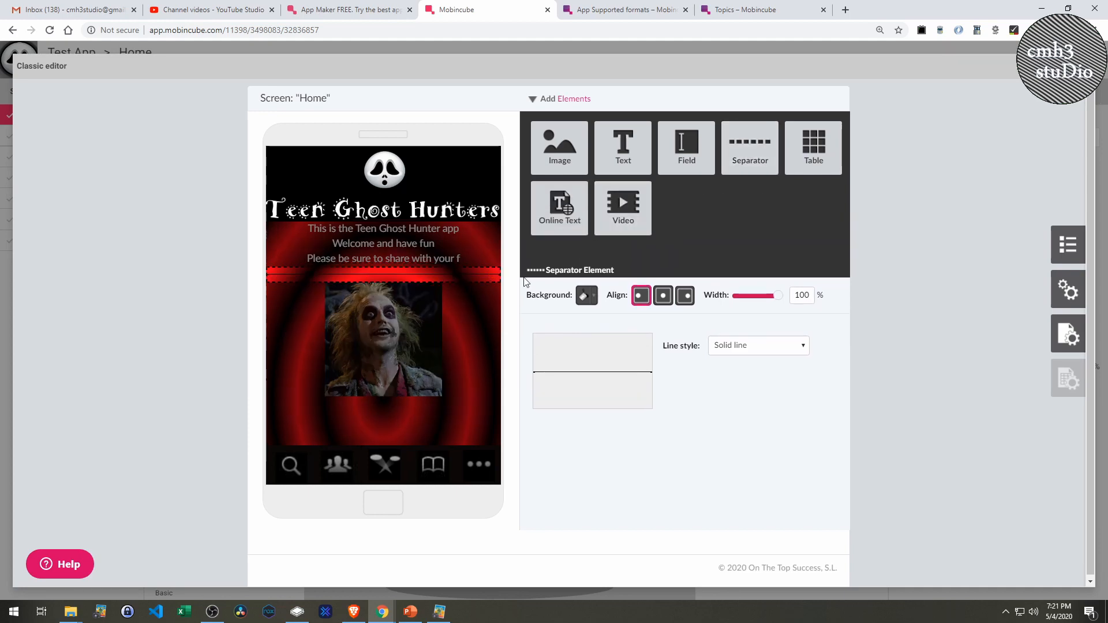
pyautogui.click(728, 297)
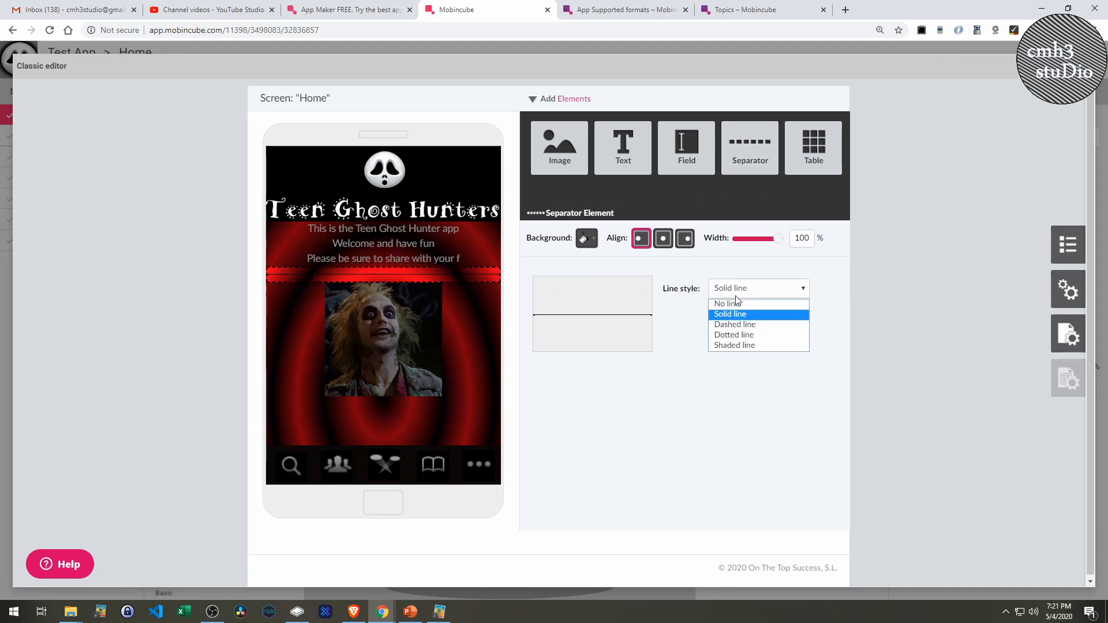
pyautogui.click(733, 334)
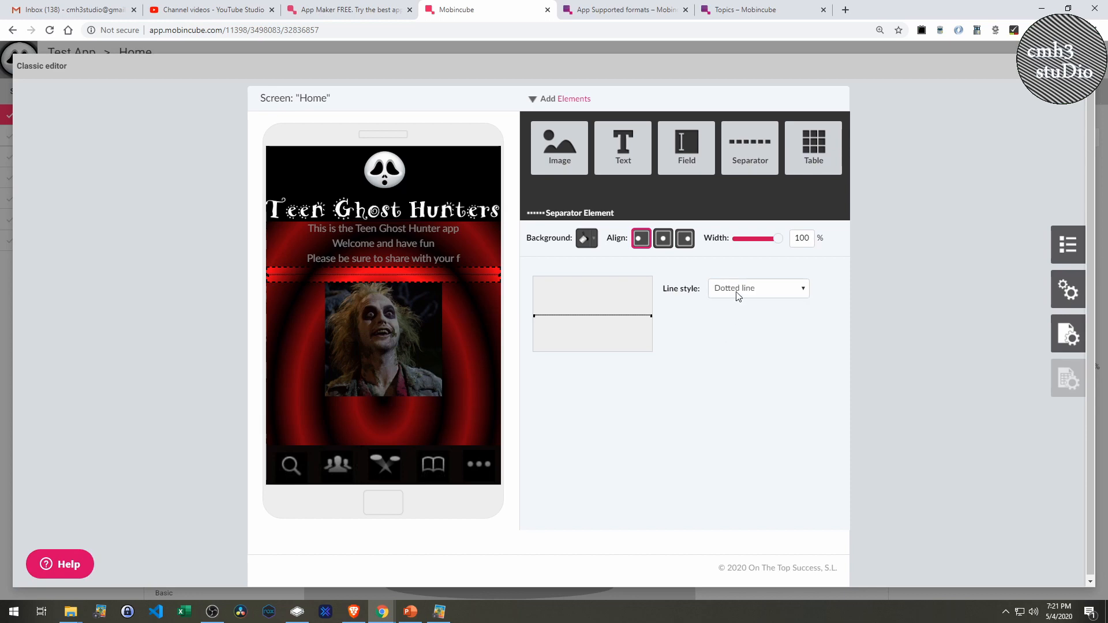
pyautogui.click(736, 295)
pyautogui.click(731, 314)
pyautogui.click(742, 293)
pyautogui.click(744, 304)
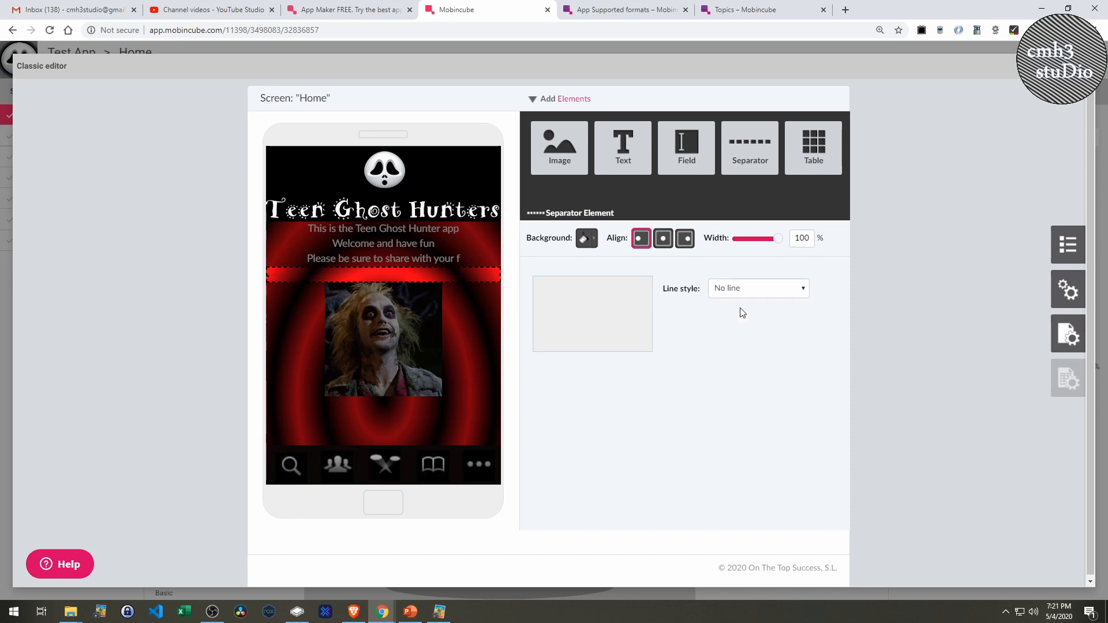
pyautogui.click(516, 318)
pyautogui.moveTo(334, 310)
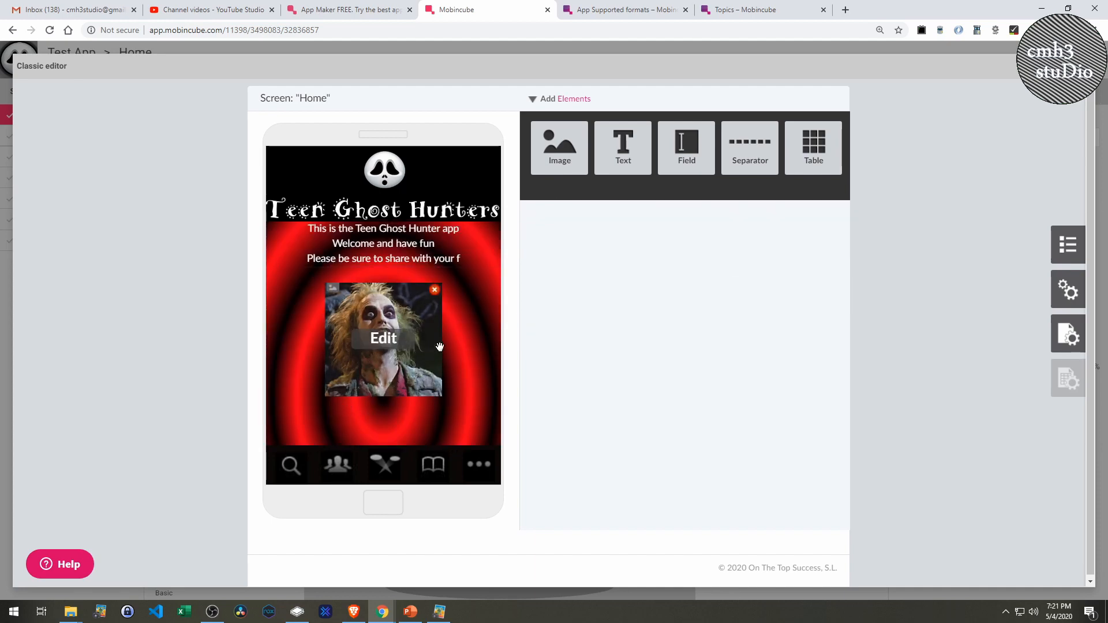
pyautogui.moveTo(444, 281)
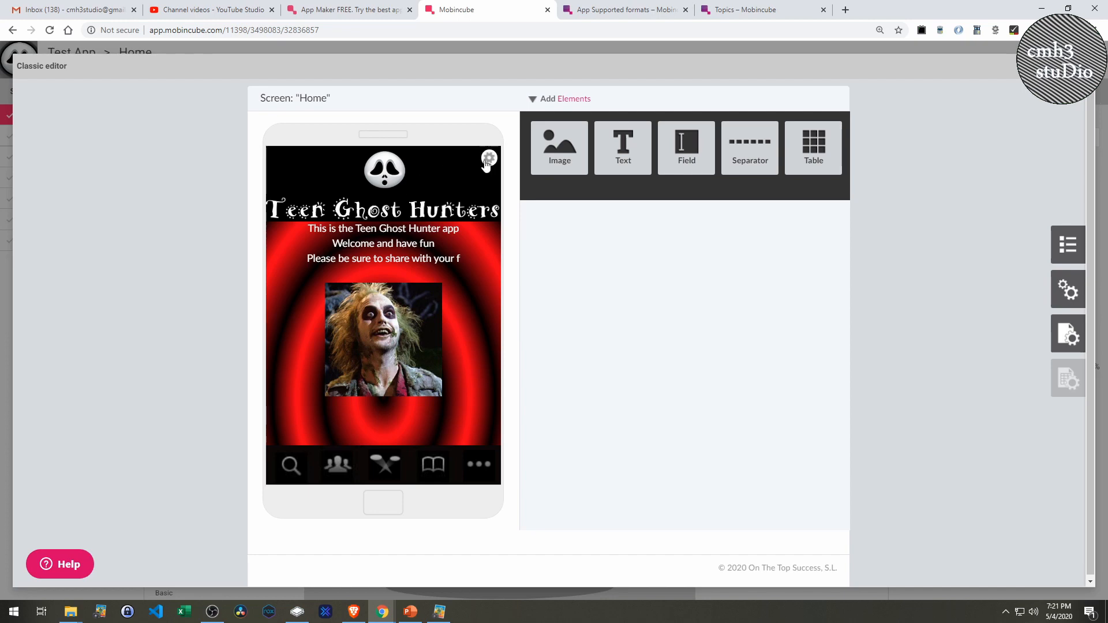
# Open the Home screen's bottom bar in the bar editor and open its icon table for editing
pyautogui.moveTo(479, 467)
pyautogui.click(489, 456)
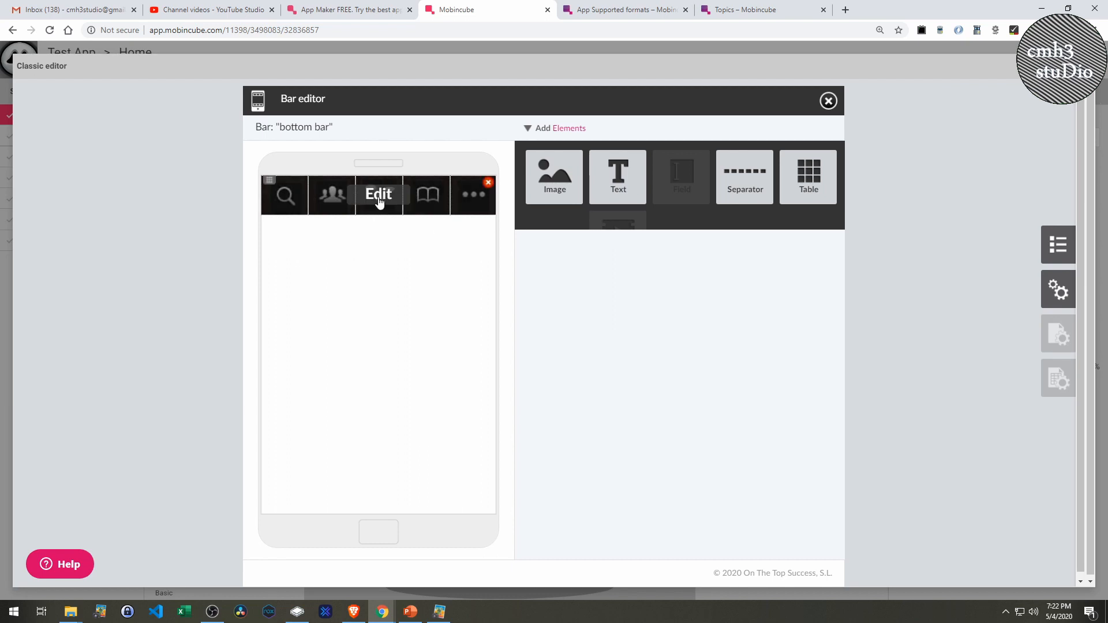
pyautogui.click(379, 201)
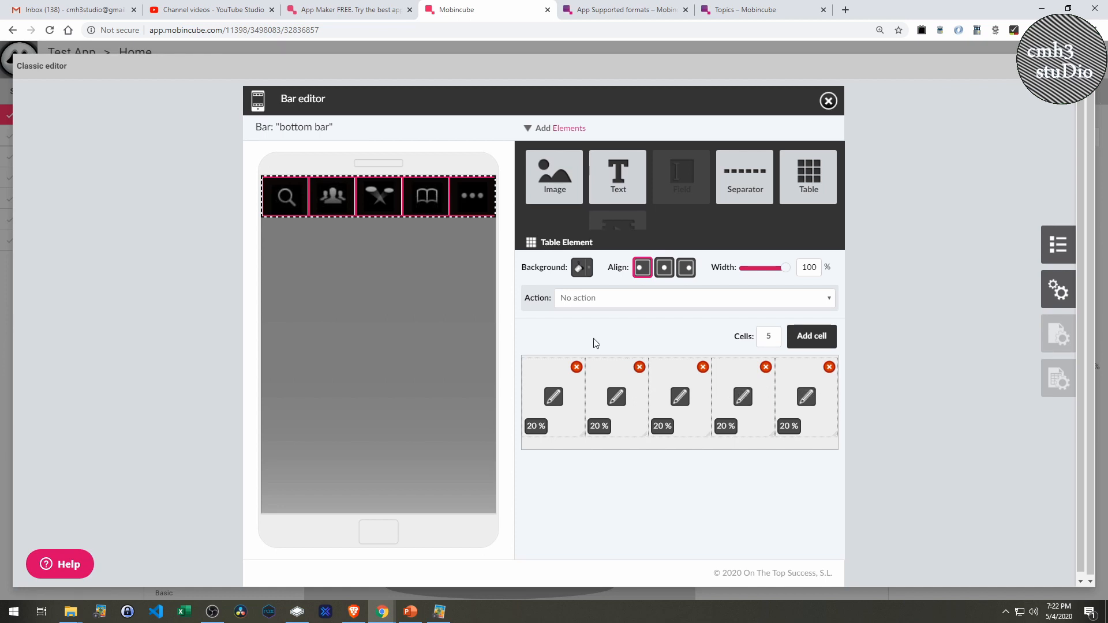
# Add a second table below the icon row in the bottom bar and give it five cells, each 20% wide
pyautogui.moveTo(762, 206)
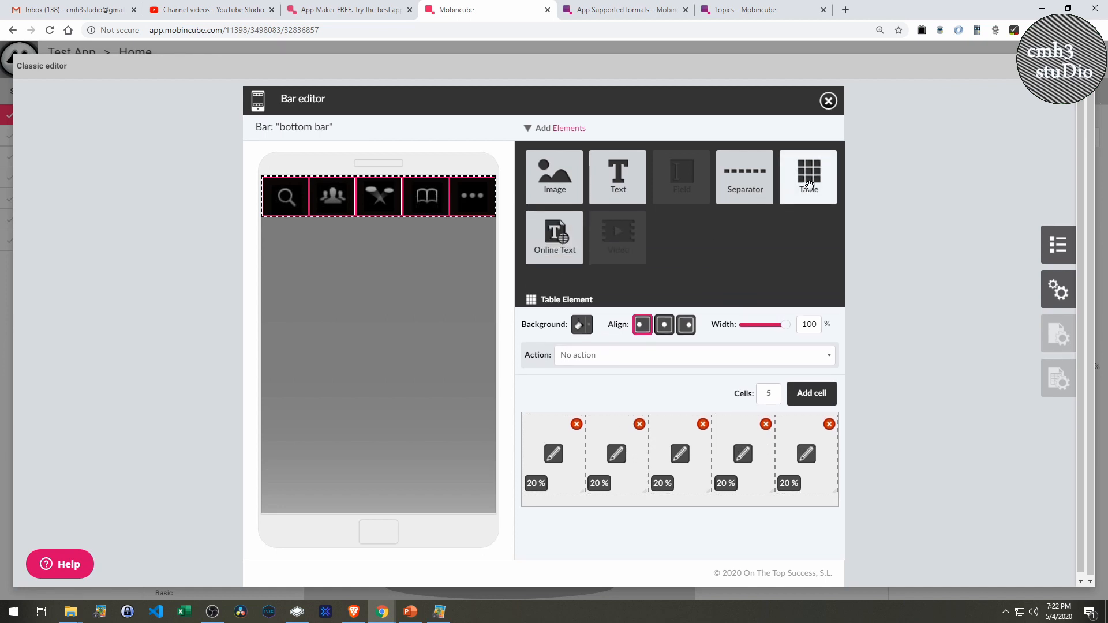
pyautogui.moveTo(811, 182); pyautogui.dragTo(388, 282)
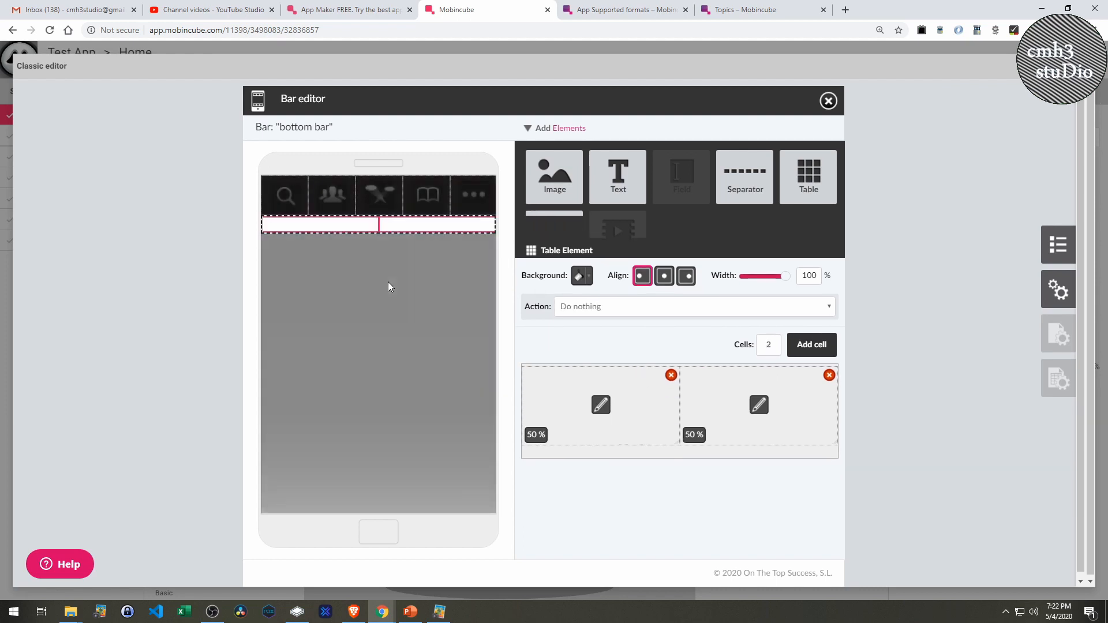
pyautogui.moveTo(679, 392); pyautogui.dragTo(589, 400)
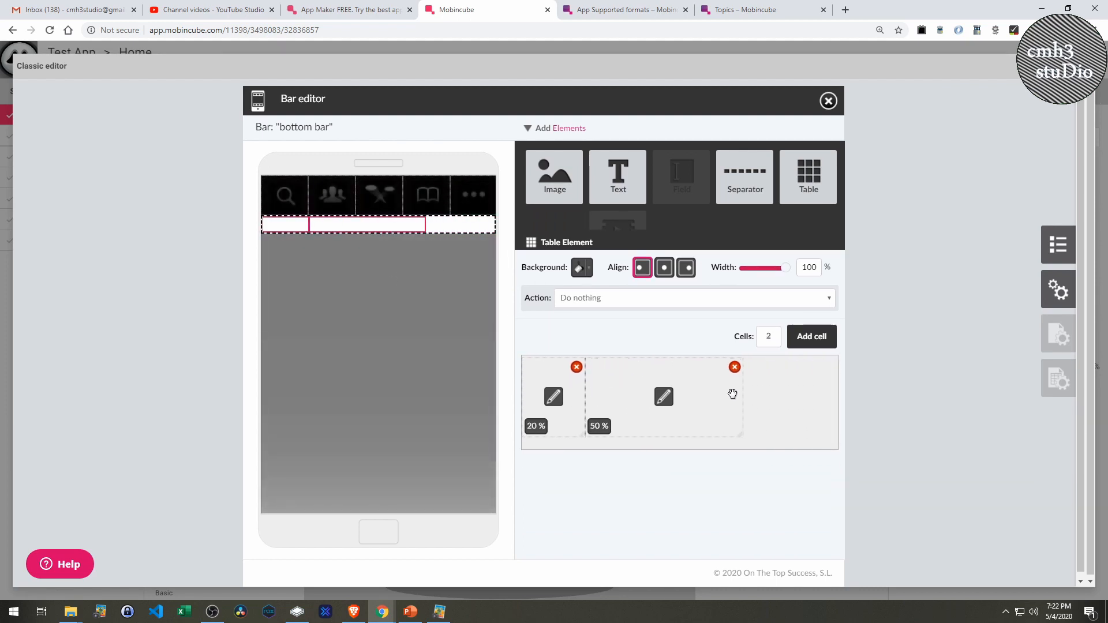
pyautogui.moveTo(743, 398); pyautogui.dragTo(651, 408)
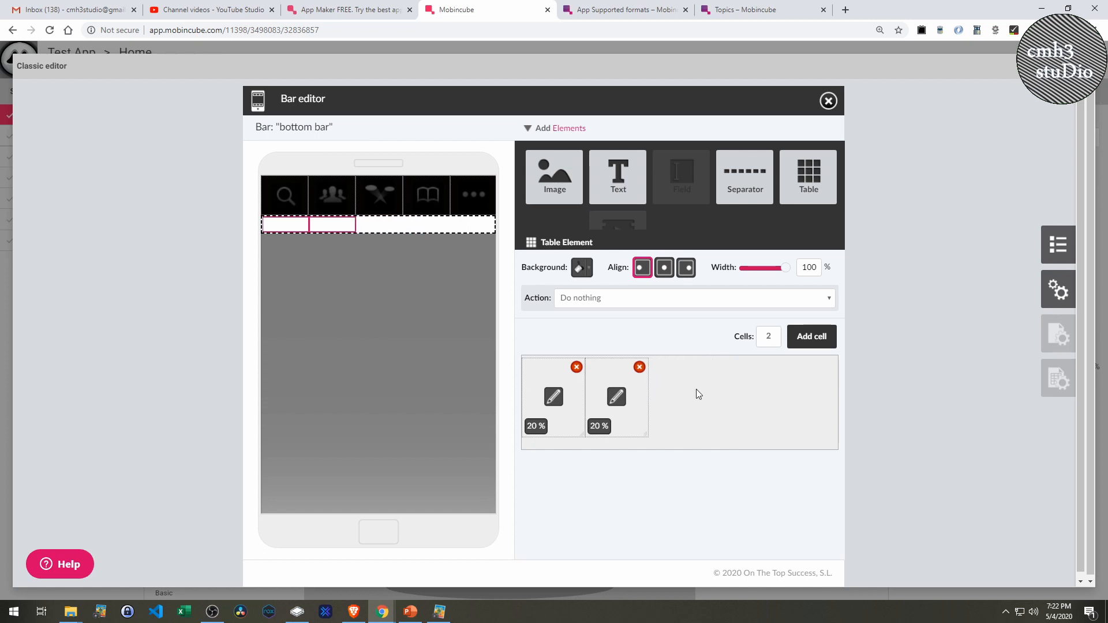
pyautogui.click(803, 339)
pyautogui.moveTo(725, 402); pyautogui.dragTo(714, 405)
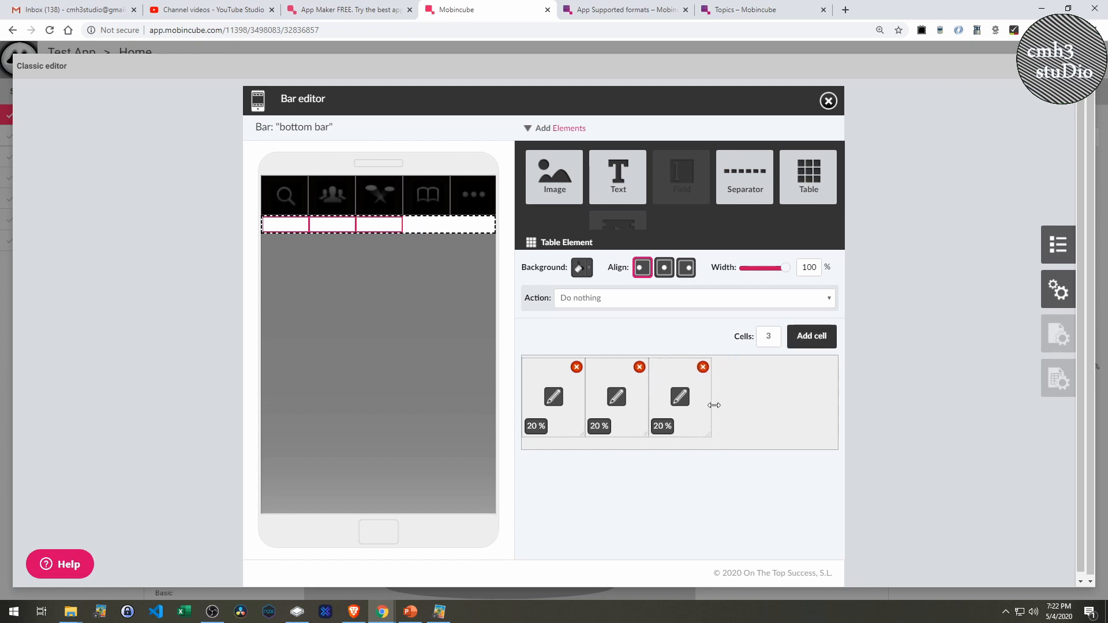
pyautogui.click(804, 339)
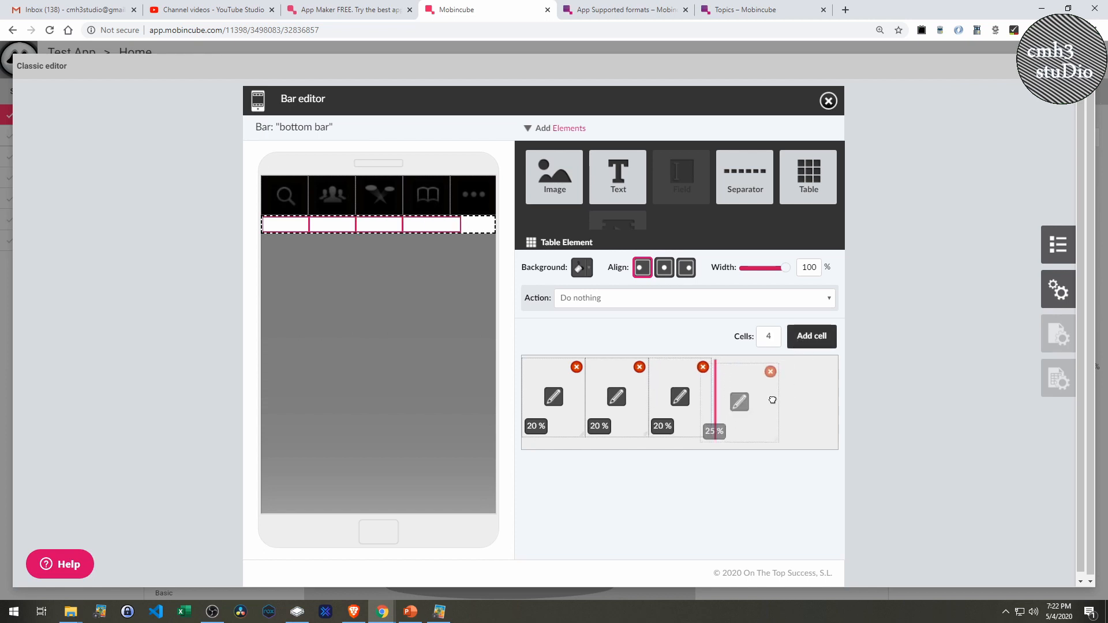
pyautogui.moveTo(790, 394); pyautogui.dragTo(776, 399)
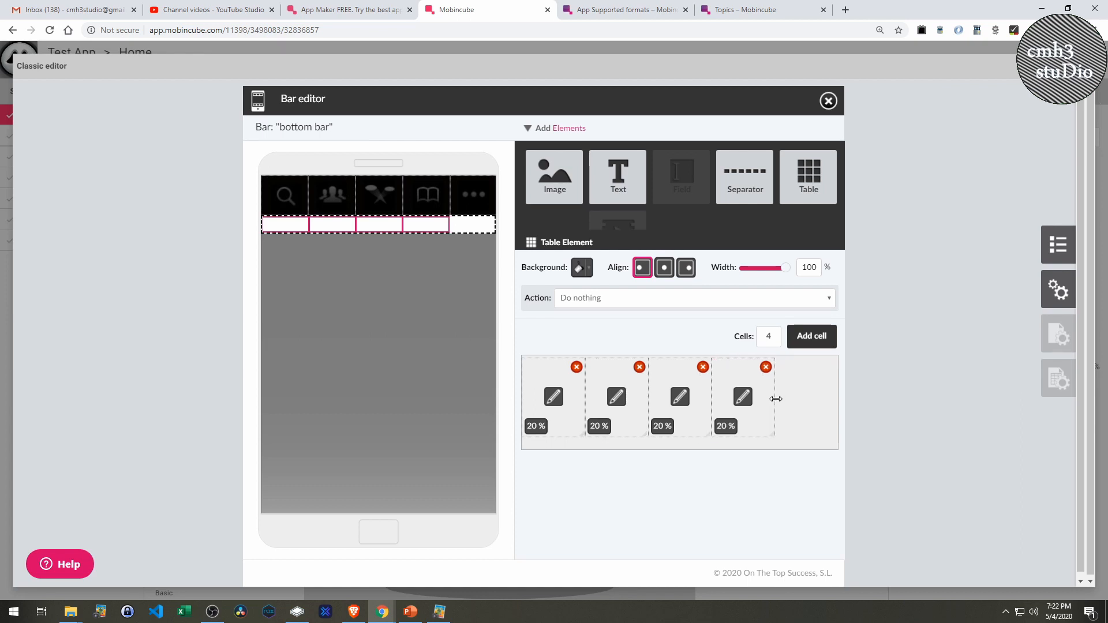
pyautogui.click(811, 336)
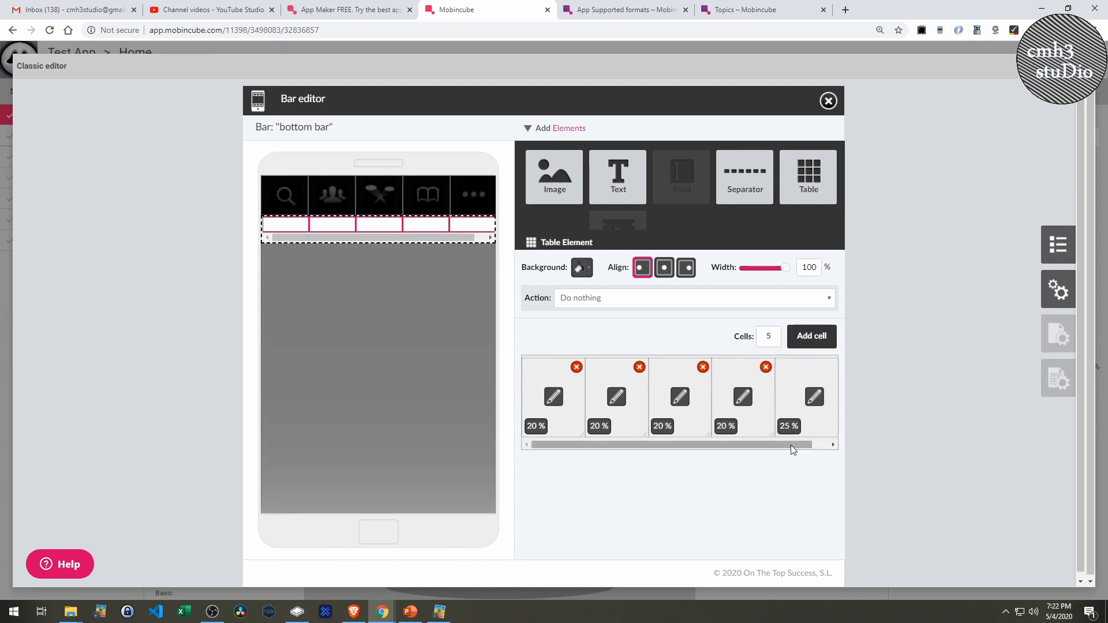
pyautogui.moveTo(794, 445); pyautogui.dragTo(818, 413)
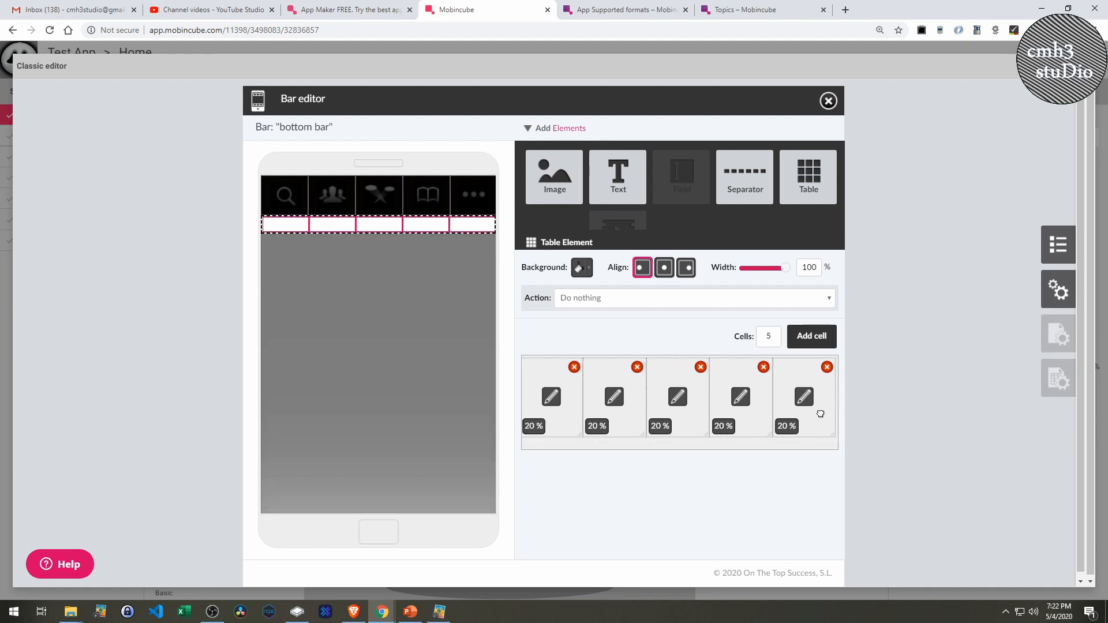
pyautogui.click(511, 376)
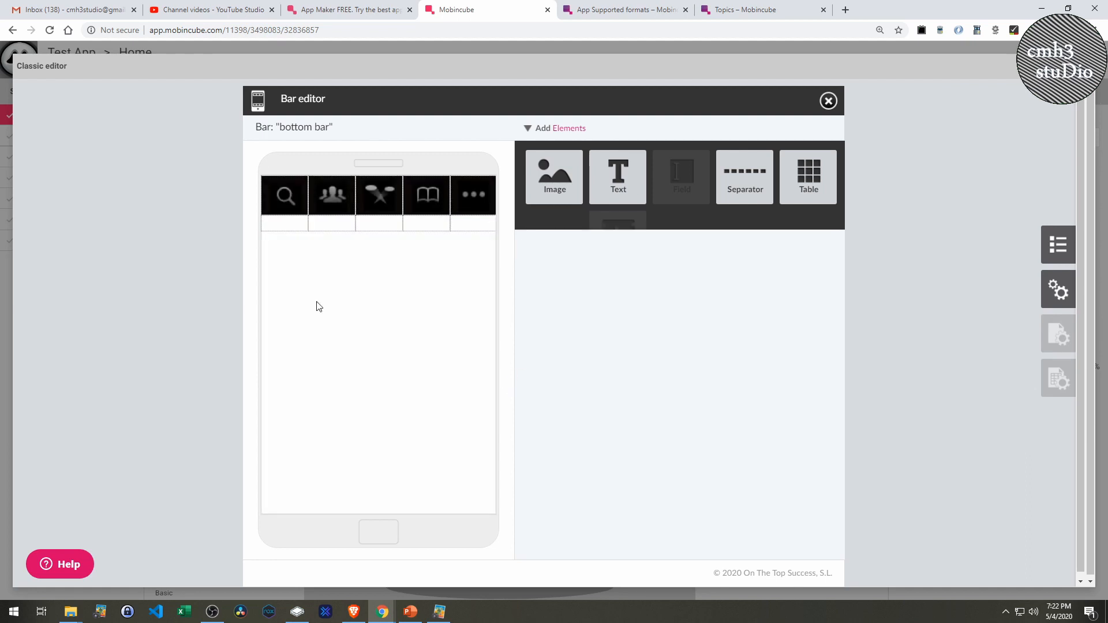
# Place an empty image element in each of the new table's five cells
pyautogui.moveTo(299, 226)
pyautogui.moveTo(555, 176); pyautogui.dragTo(285, 231)
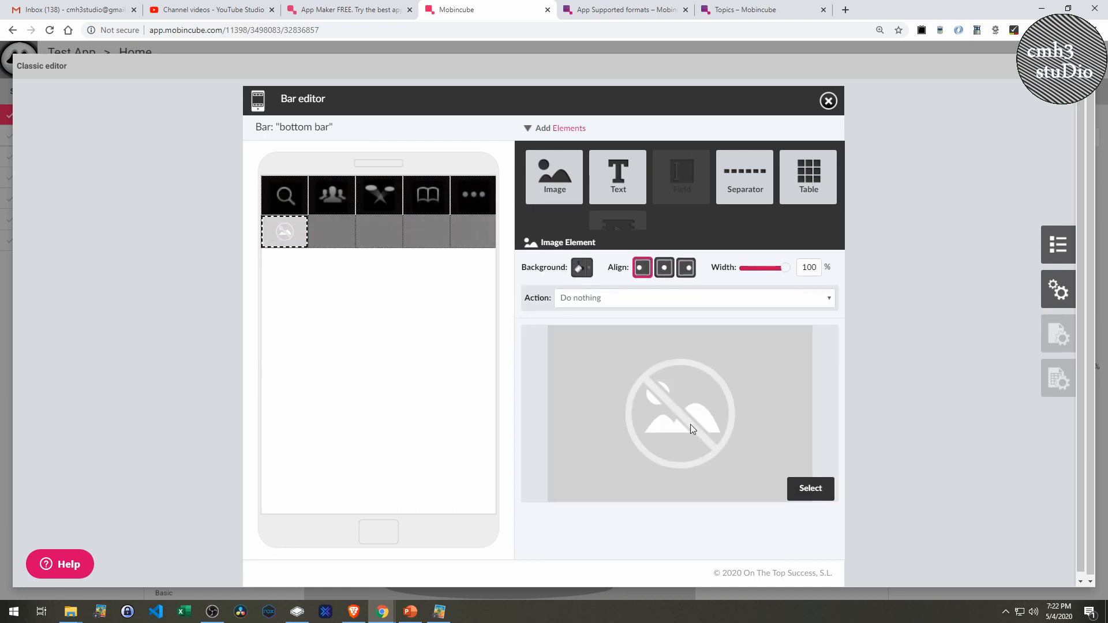
pyautogui.moveTo(555, 176); pyautogui.dragTo(438, 231)
pyautogui.moveTo(555, 176); pyautogui.dragTo(466, 239)
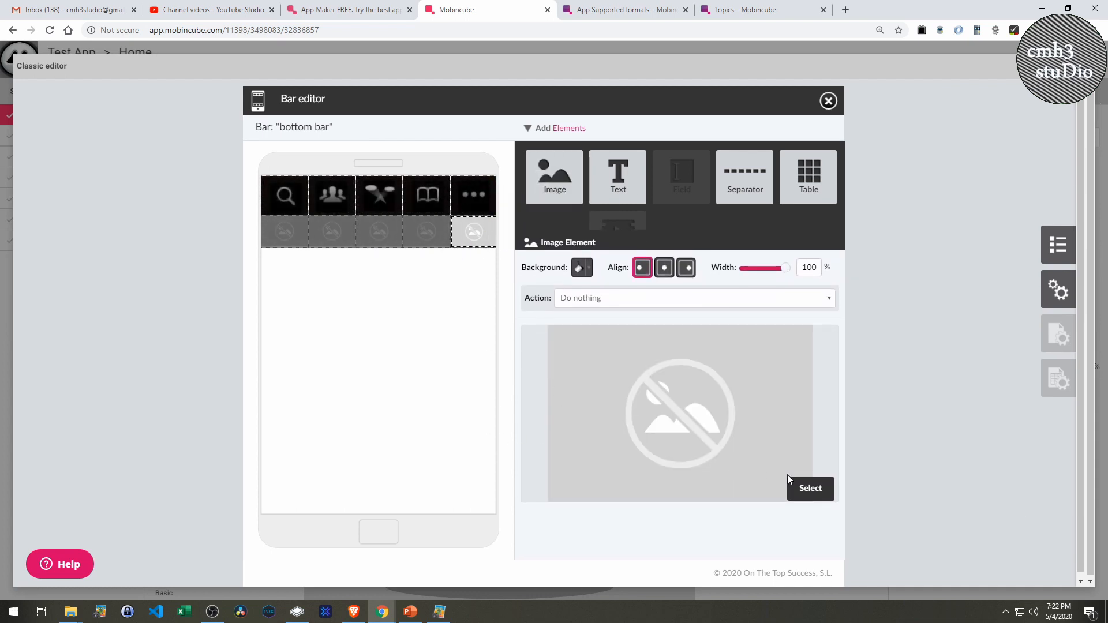
# Assign men2_4.png from the icons folder to the image in the new table's fifth cell, then leave element editing
pyautogui.click(804, 483)
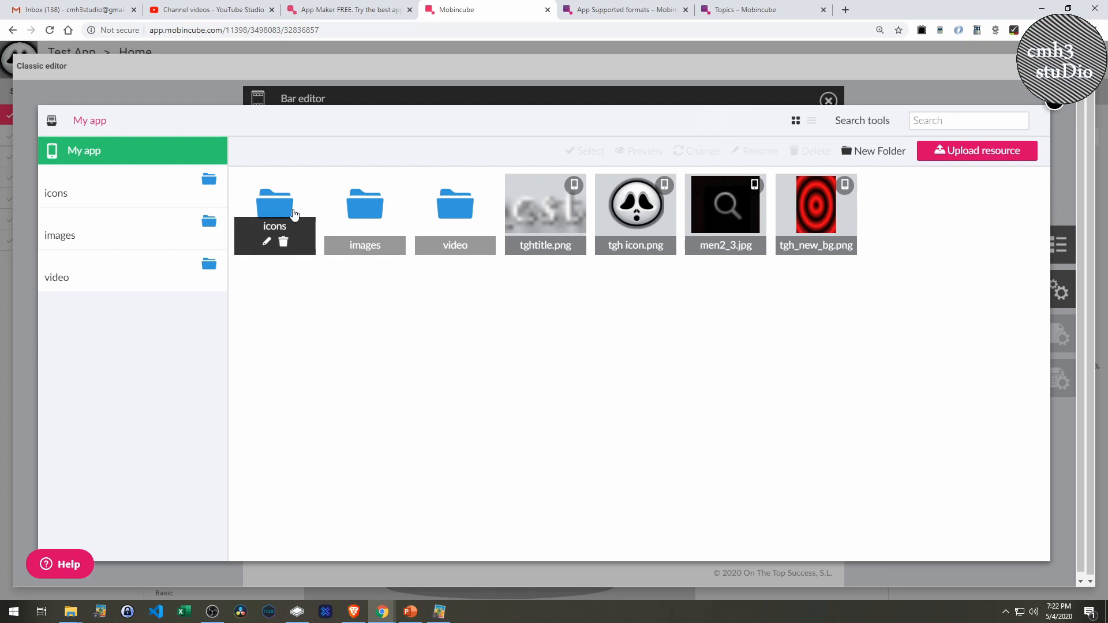
pyautogui.doubleClick(294, 214)
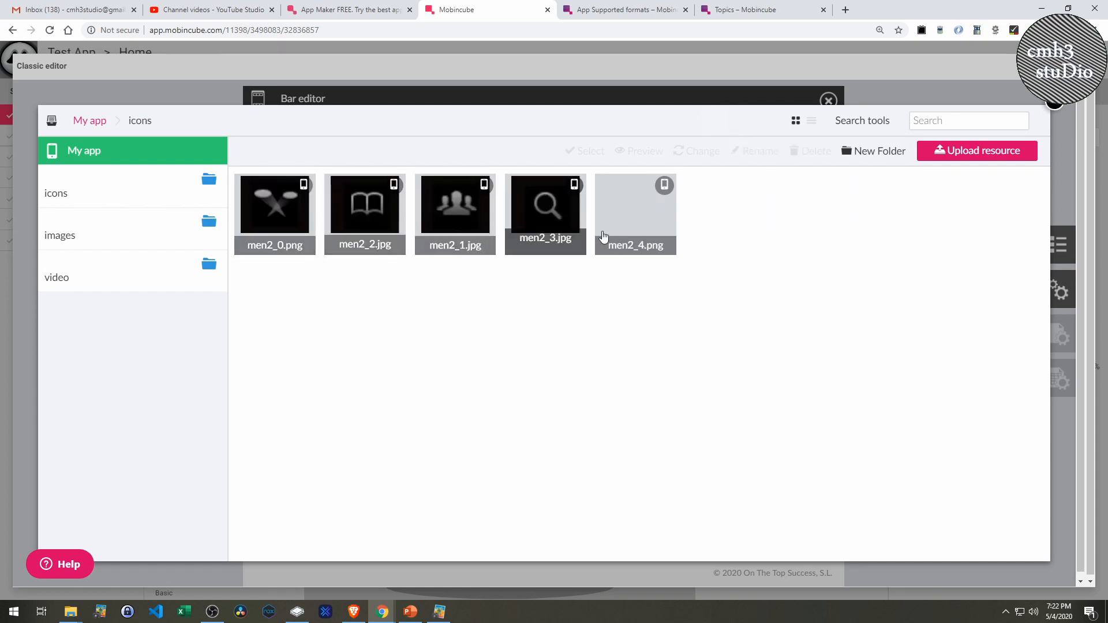
pyautogui.click(603, 245)
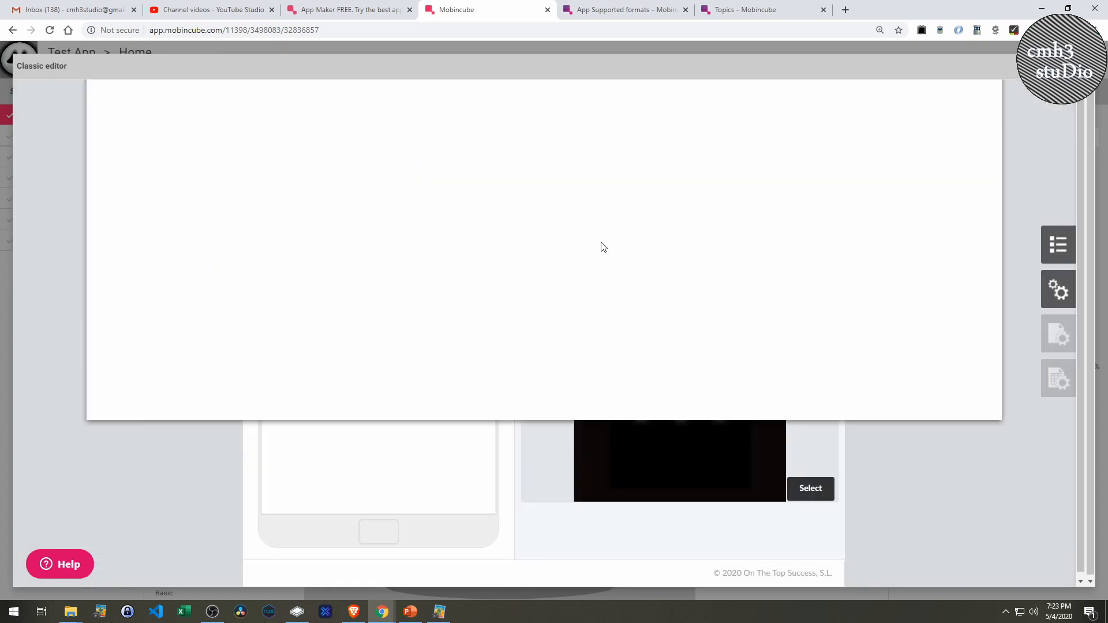
pyautogui.click(430, 231)
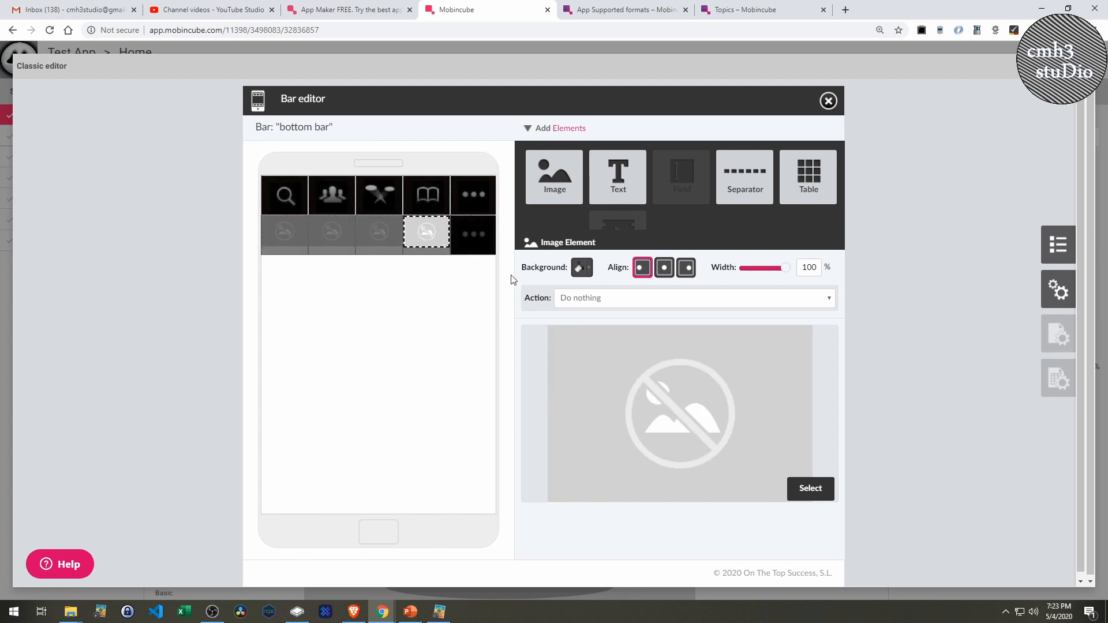
pyautogui.click(460, 264)
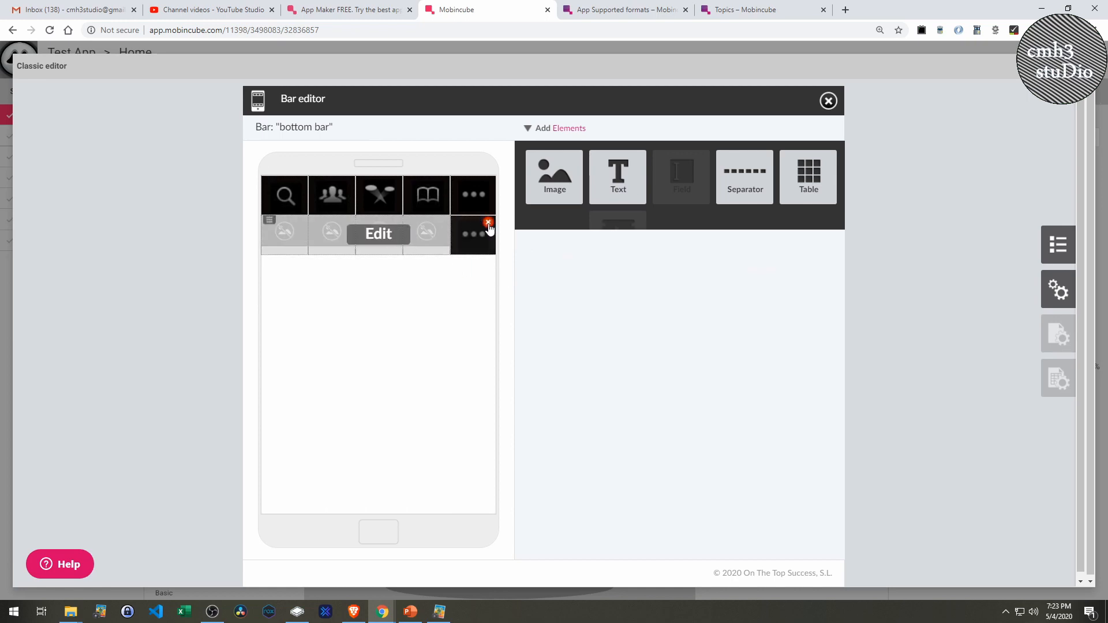
# Delete the second table from the bottom bar and open the remaining icon table for editing
pyautogui.click(491, 226)
pyautogui.click(555, 364)
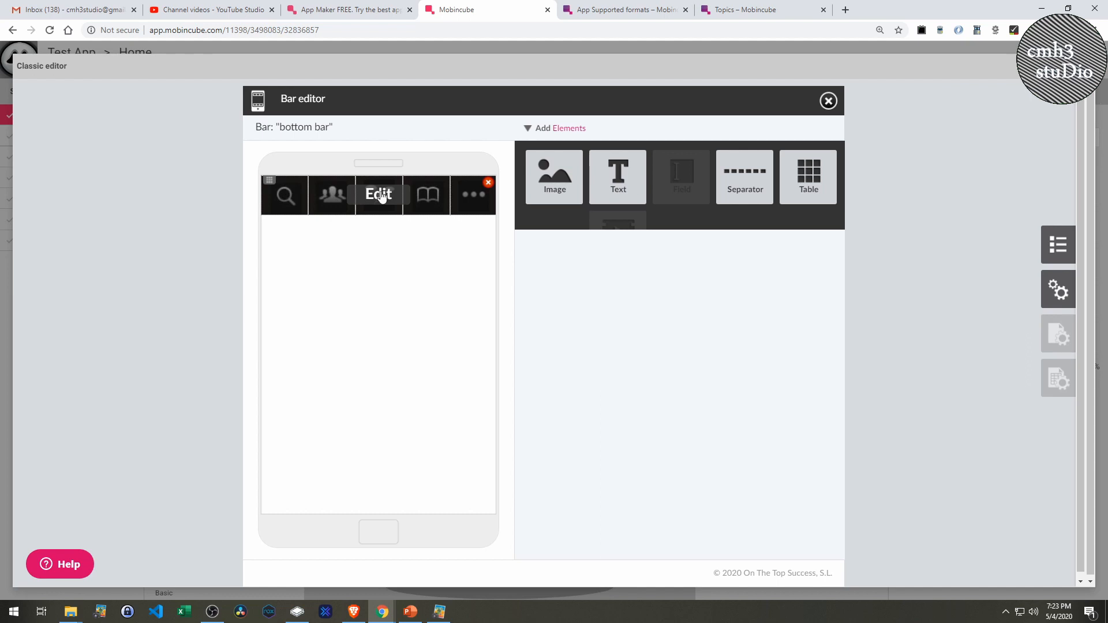
pyautogui.click(381, 196)
pyautogui.click(557, 400)
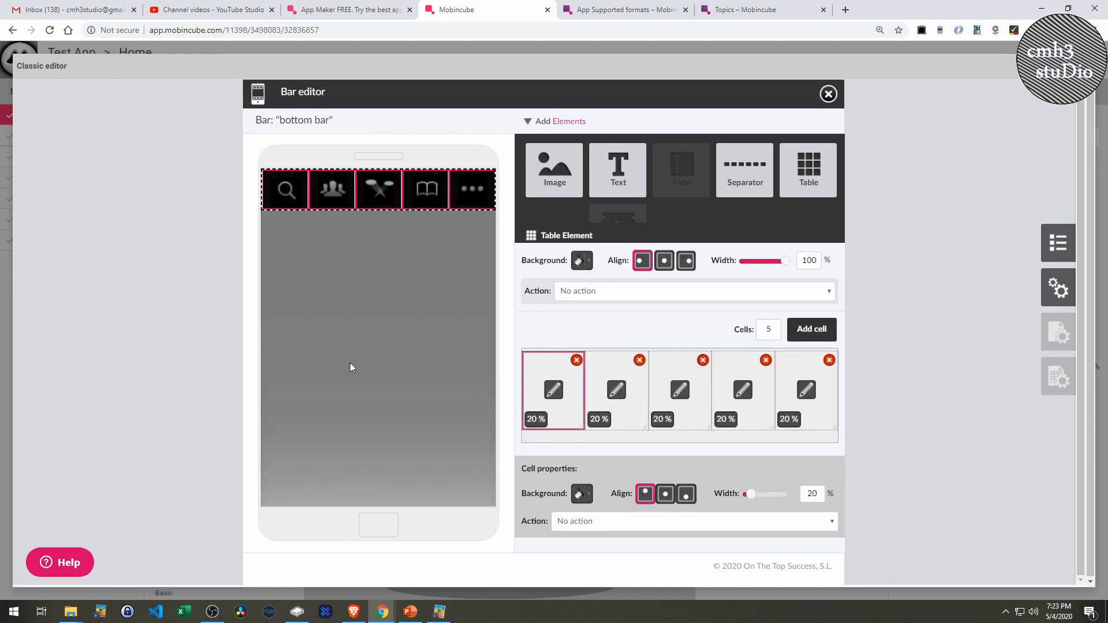
# Review the first three icons' actions and set the book icon to go to New screen 3
pyautogui.click(285, 186)
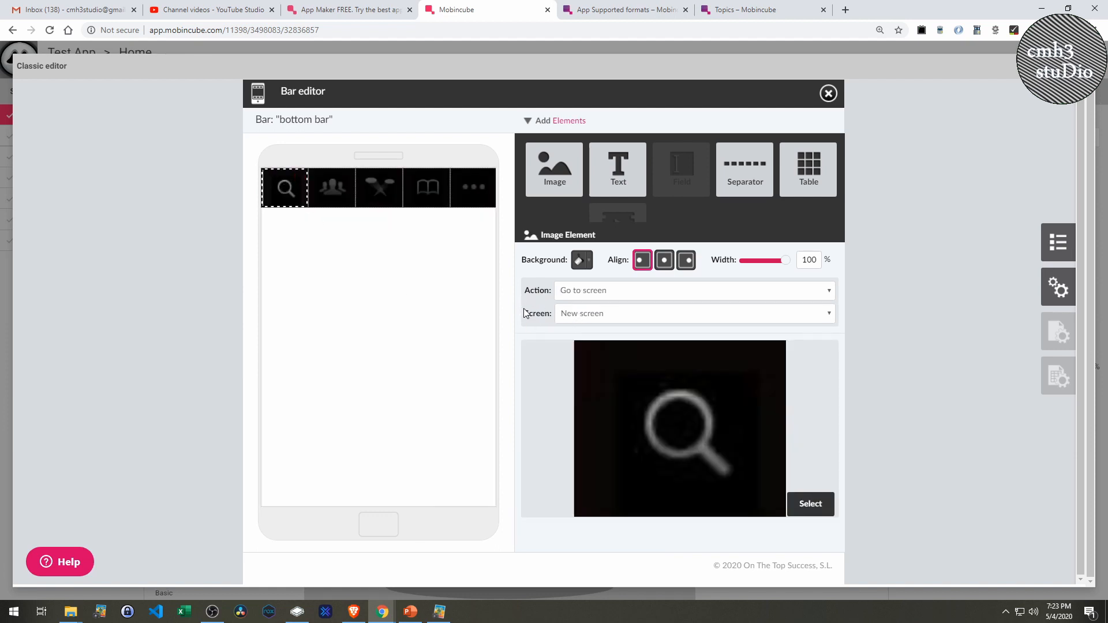
pyautogui.moveTo(286, 190)
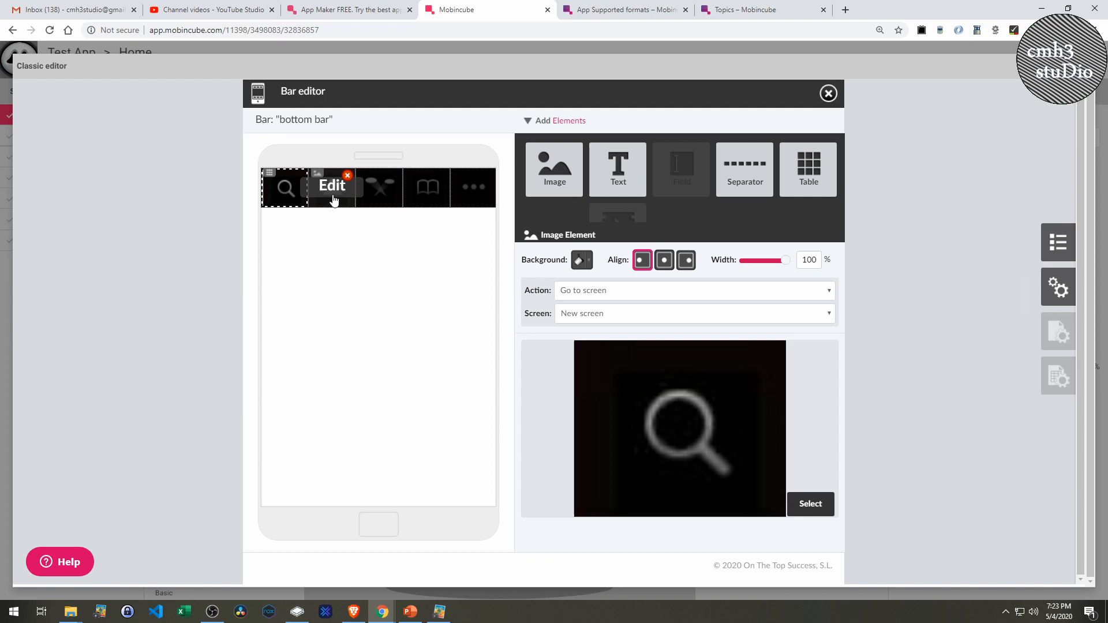
pyautogui.click(332, 191)
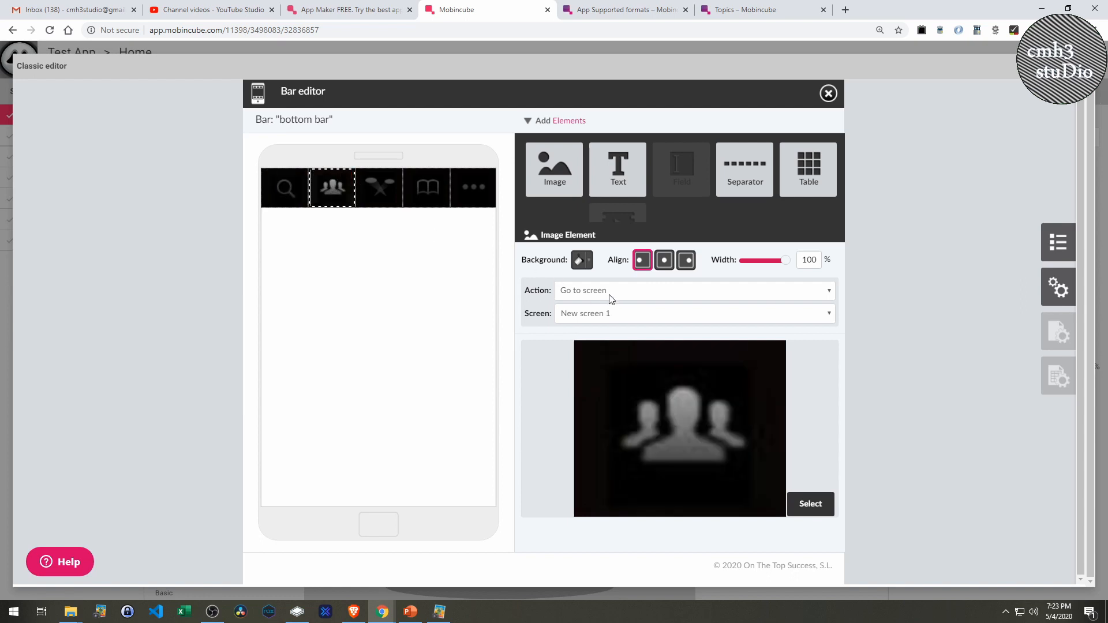
pyautogui.click(379, 189)
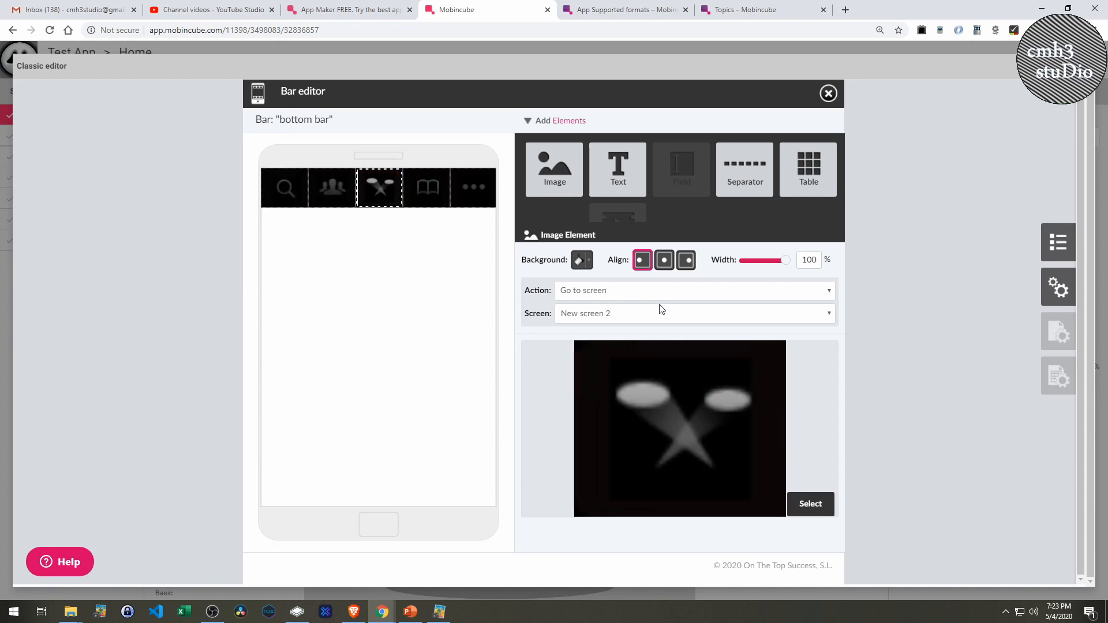
pyautogui.click(427, 187)
pyautogui.click(640, 291)
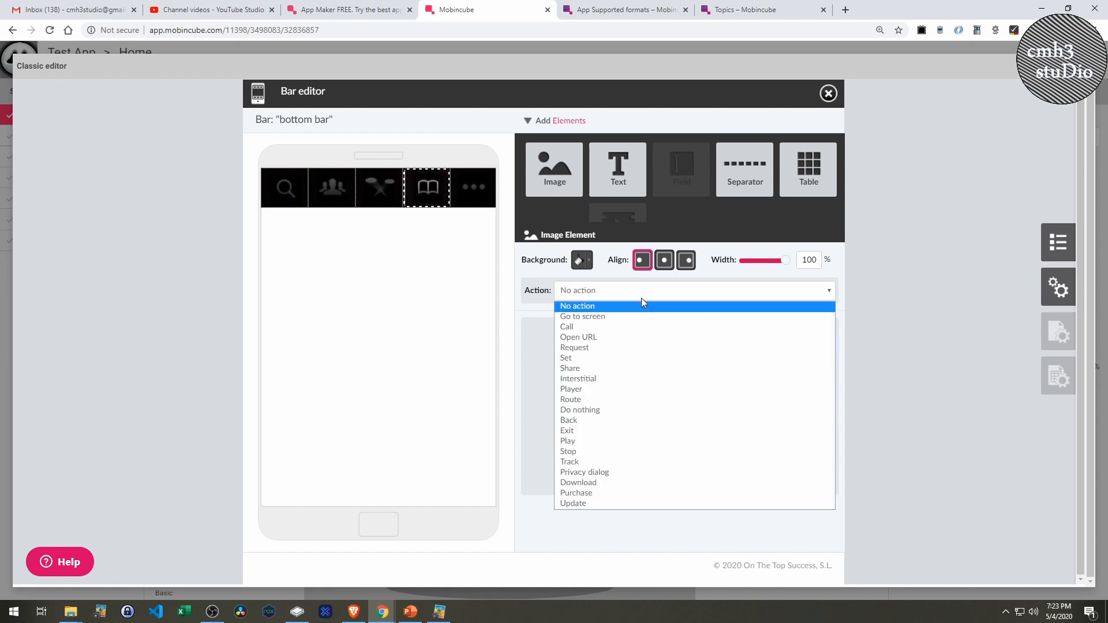
pyautogui.click(610, 321)
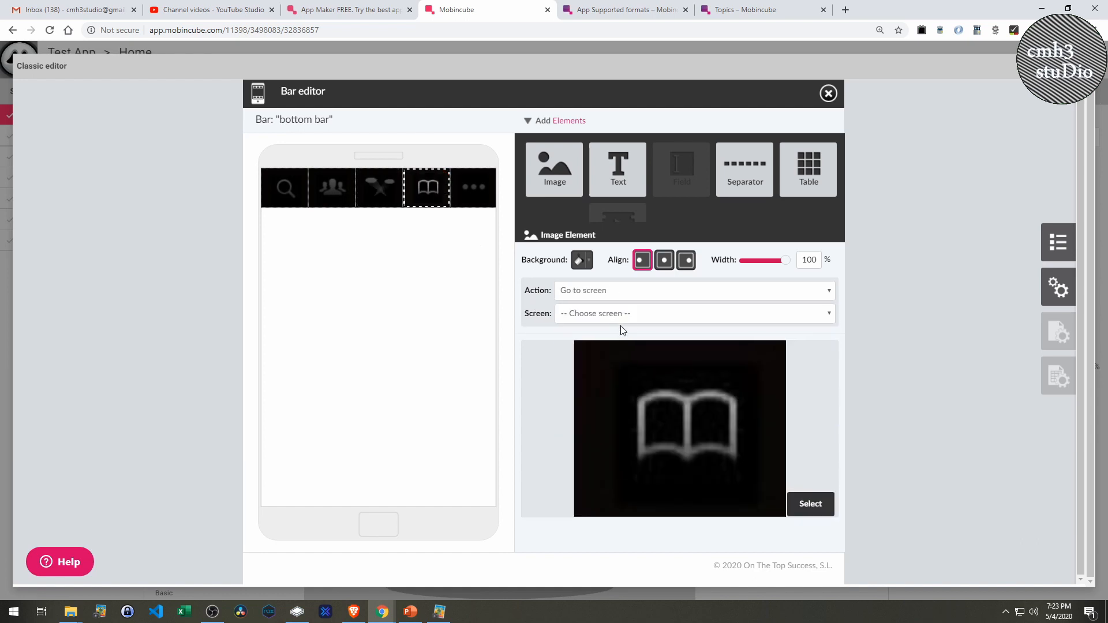
pyautogui.click(622, 318)
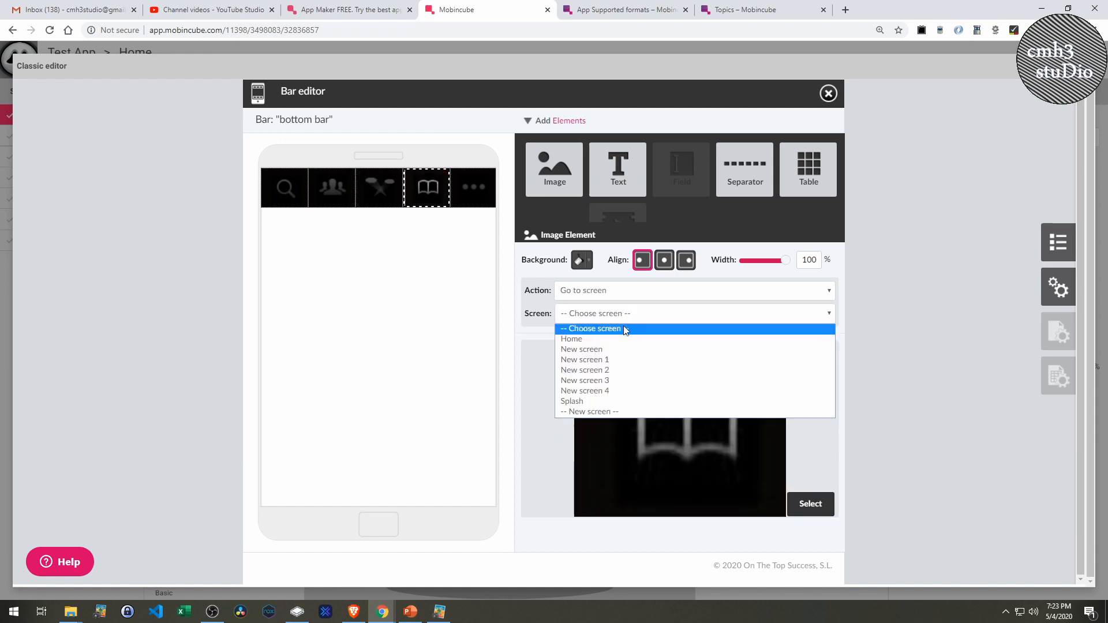
pyautogui.click(605, 382)
# Set the three-dot icon's action to go to New screen 4 and close the bar editor
pyautogui.click(472, 192)
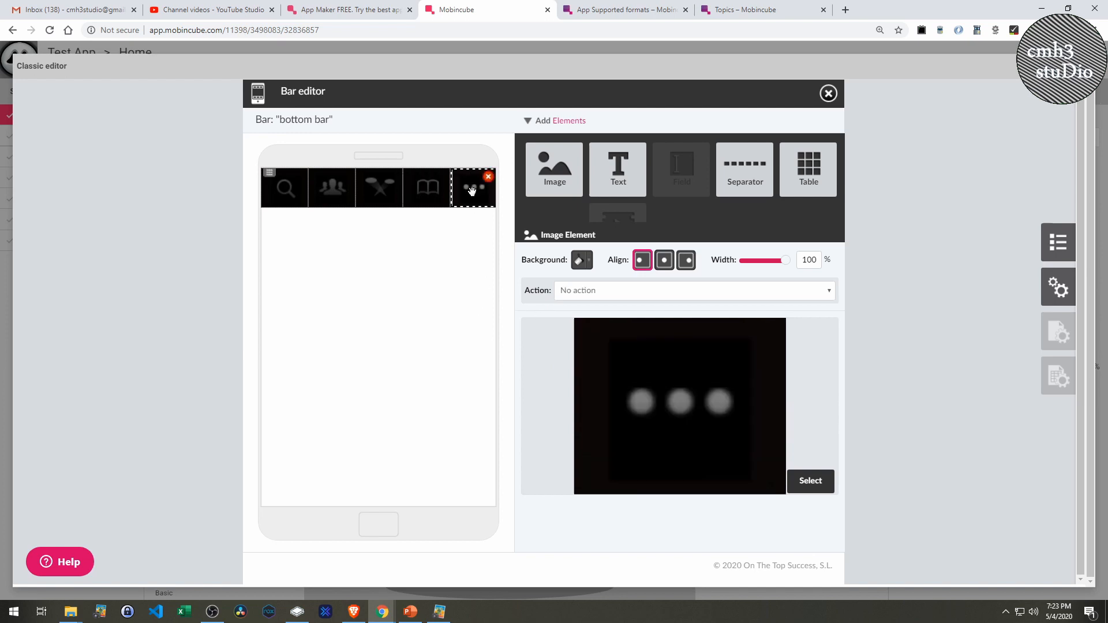
pyautogui.click(581, 291)
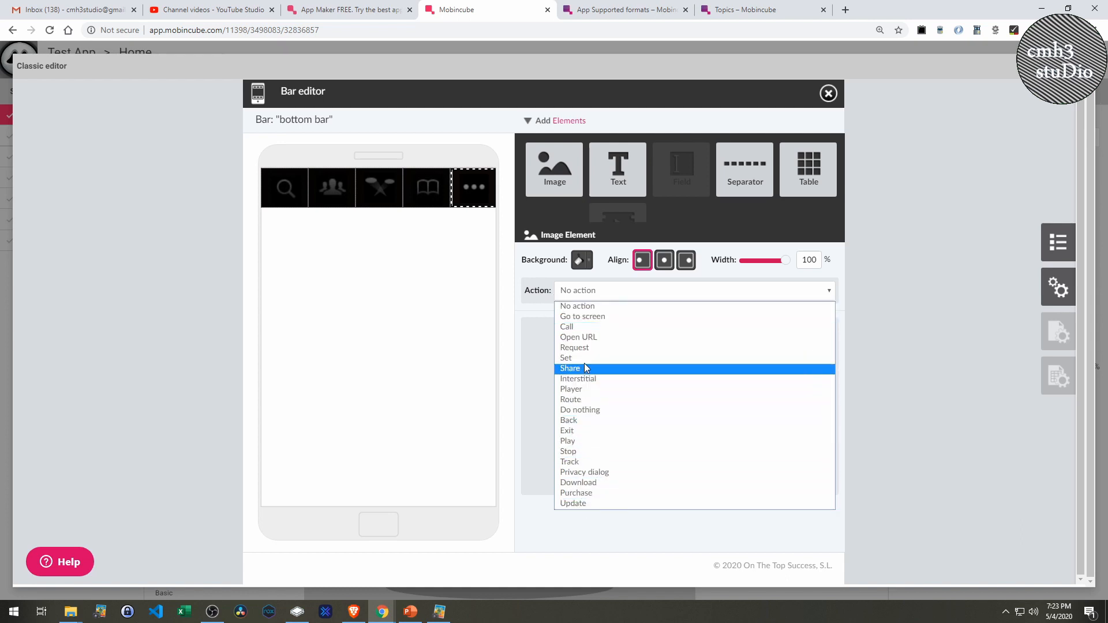
pyautogui.click(589, 319)
pyautogui.click(611, 315)
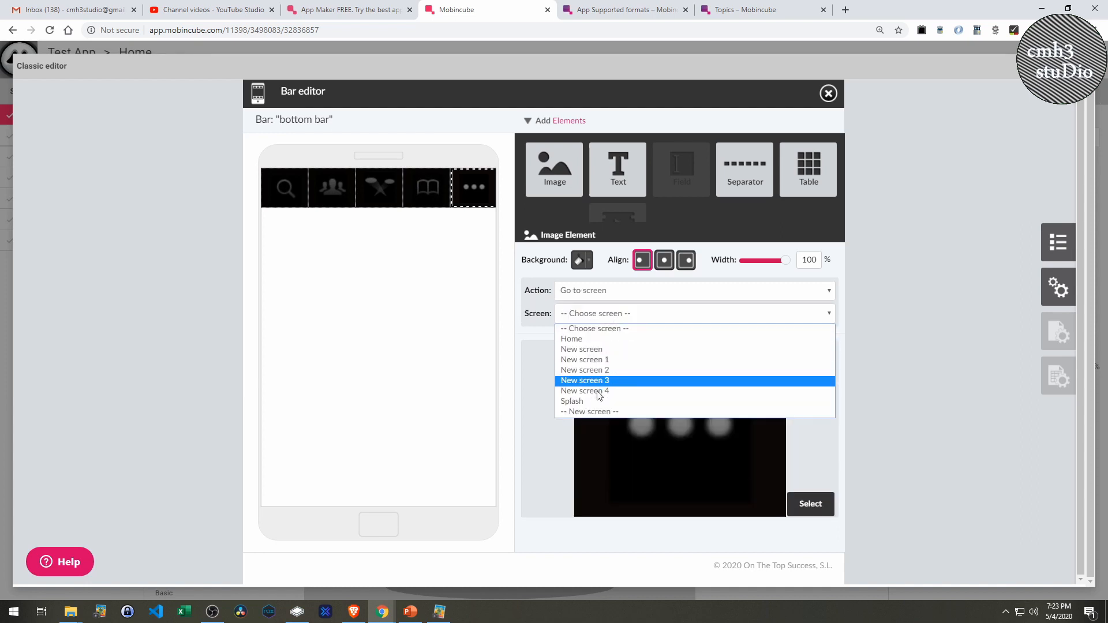
pyautogui.click(526, 346)
pyautogui.click(610, 316)
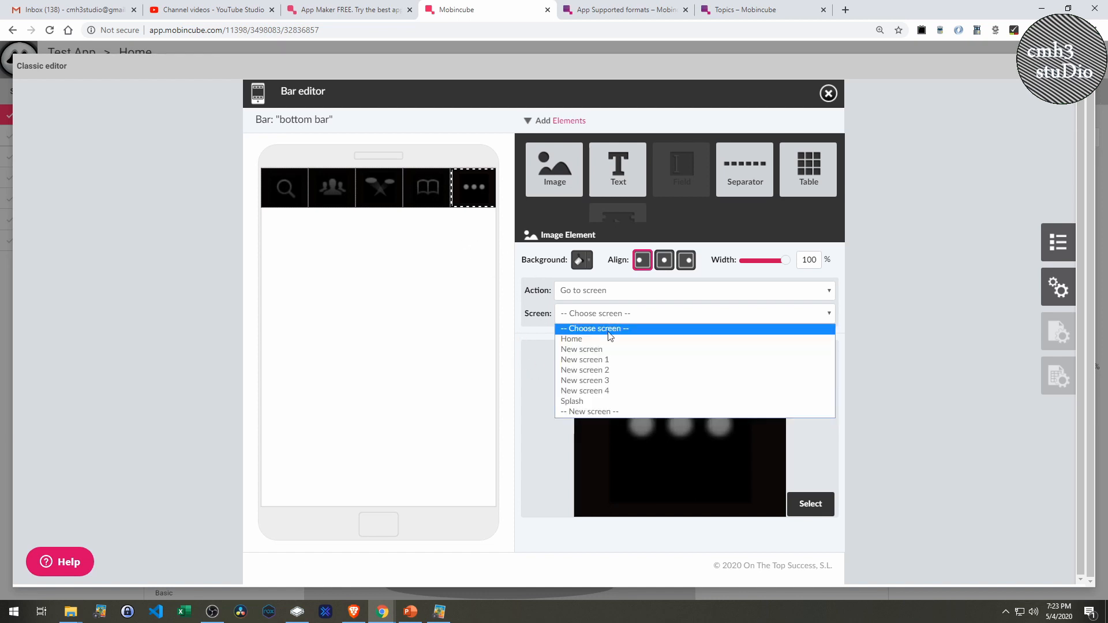
pyautogui.click(606, 388)
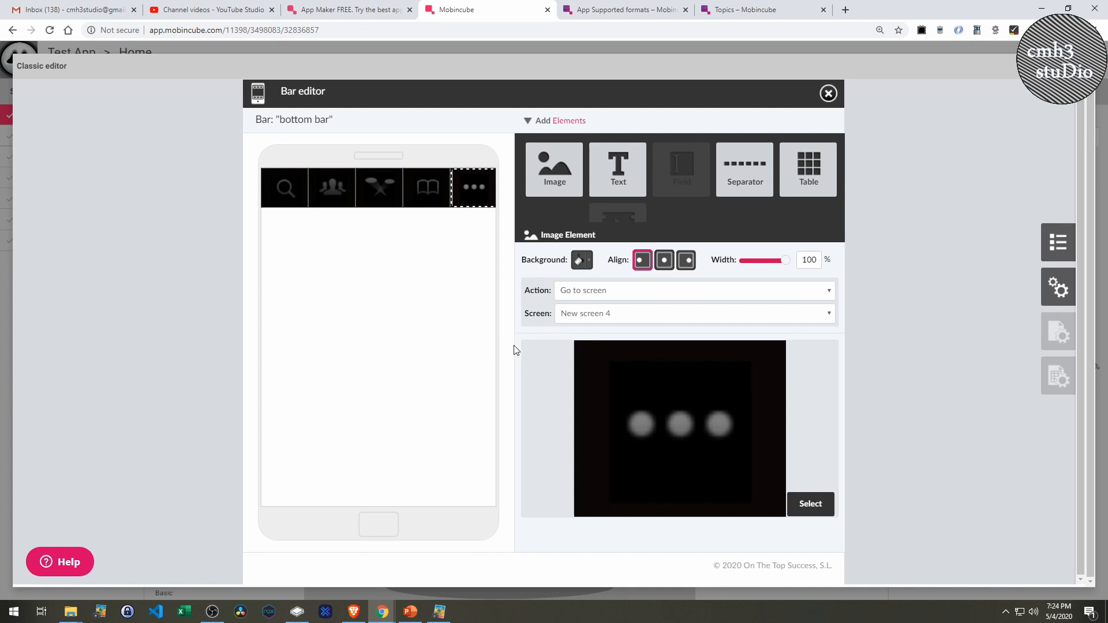
pyautogui.click(495, 294)
pyautogui.click(503, 297)
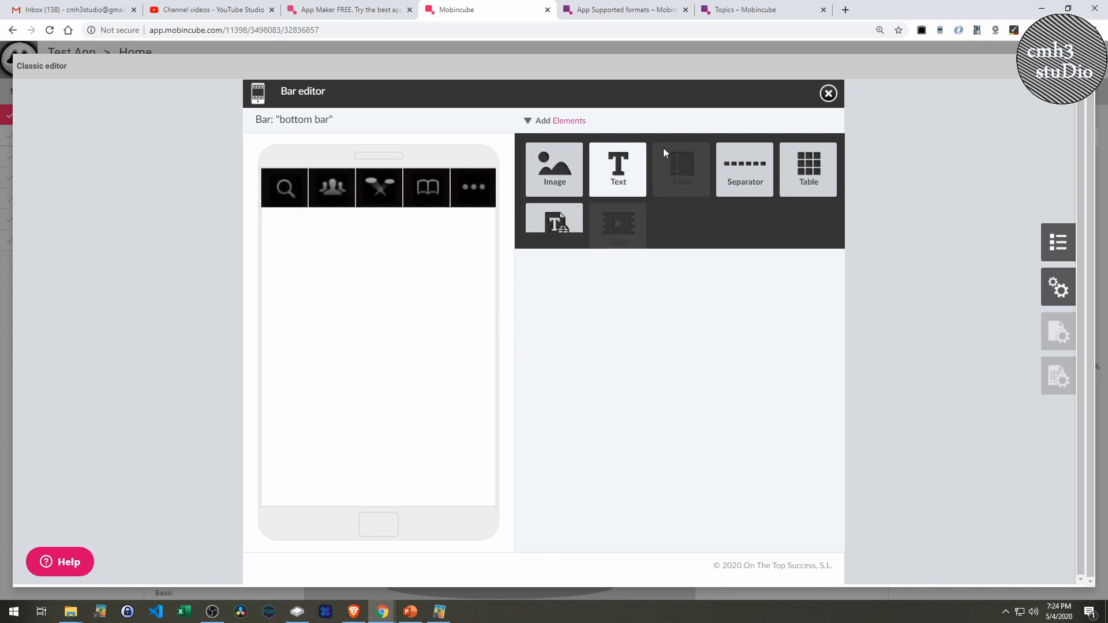
pyautogui.click(829, 94)
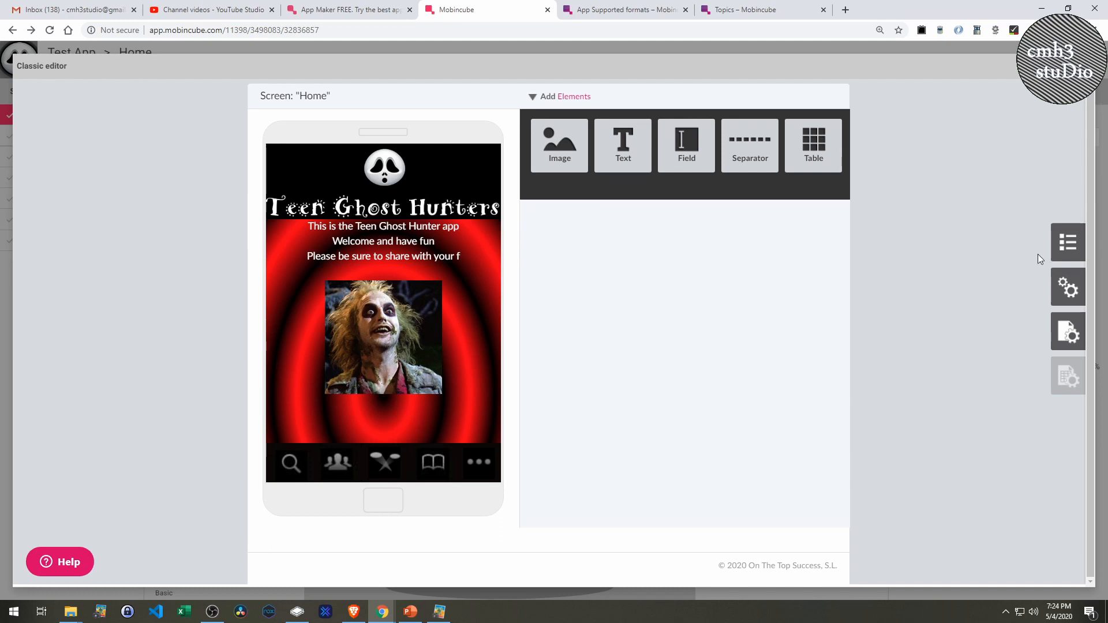
# Open the Home screen's bar settings and try to delete the unused footer_bar from the app
pyautogui.click(1068, 327)
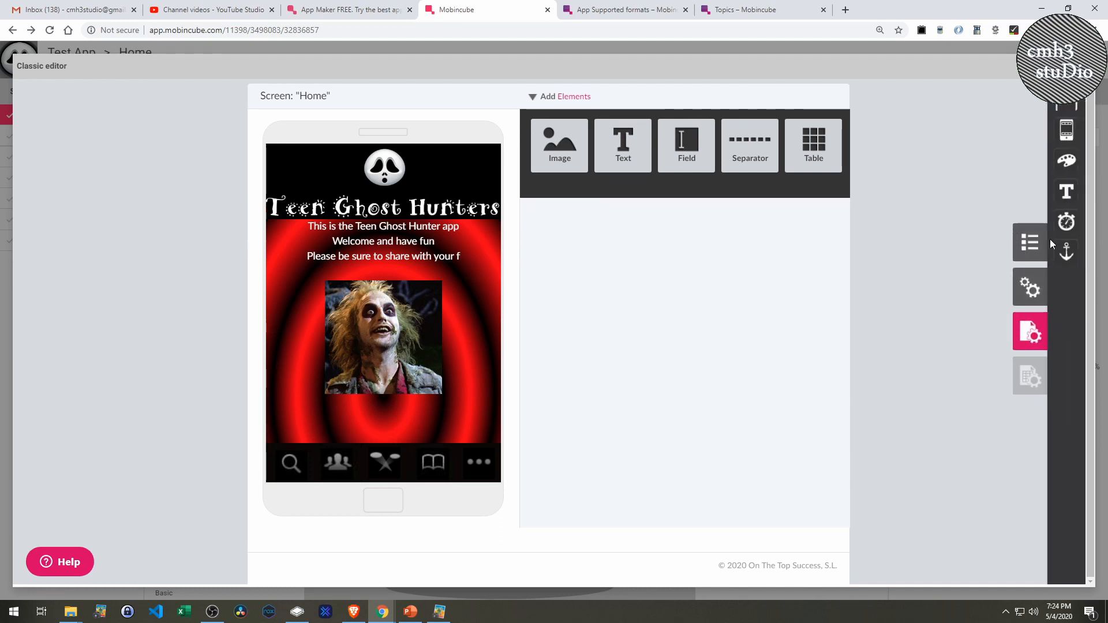
pyautogui.click(1063, 168)
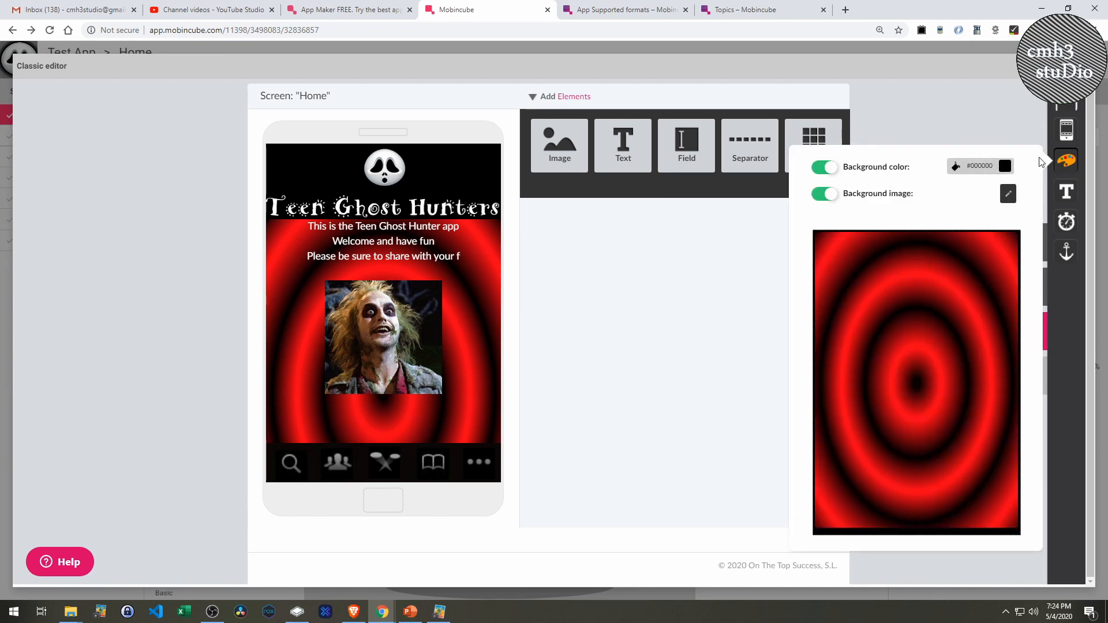
pyautogui.click(1067, 167)
pyautogui.click(1065, 133)
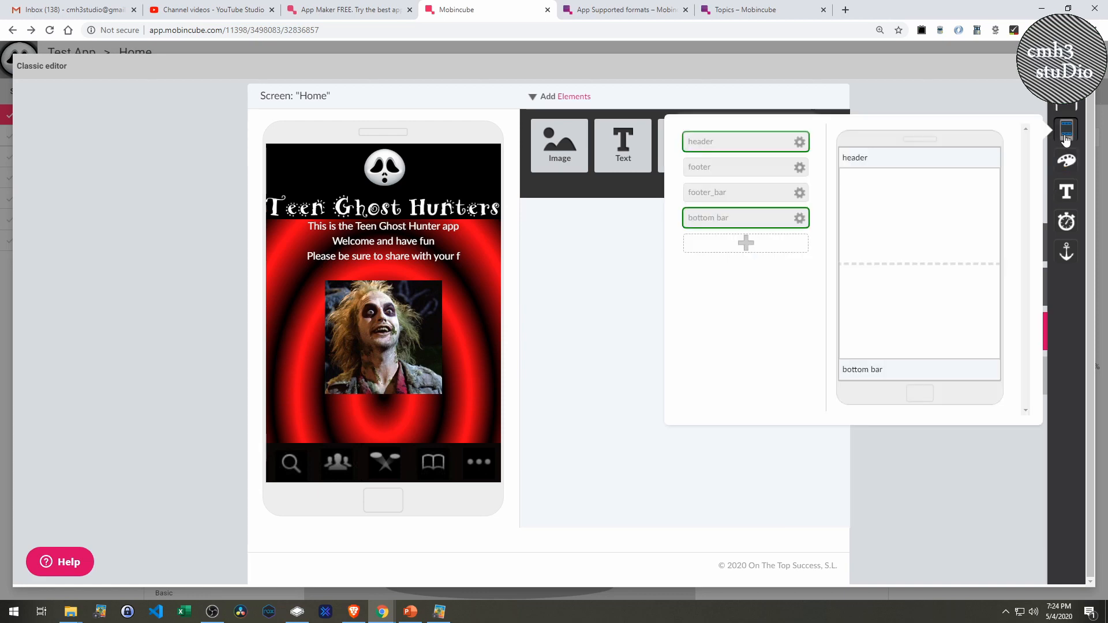
pyautogui.click(734, 173)
pyautogui.click(734, 144)
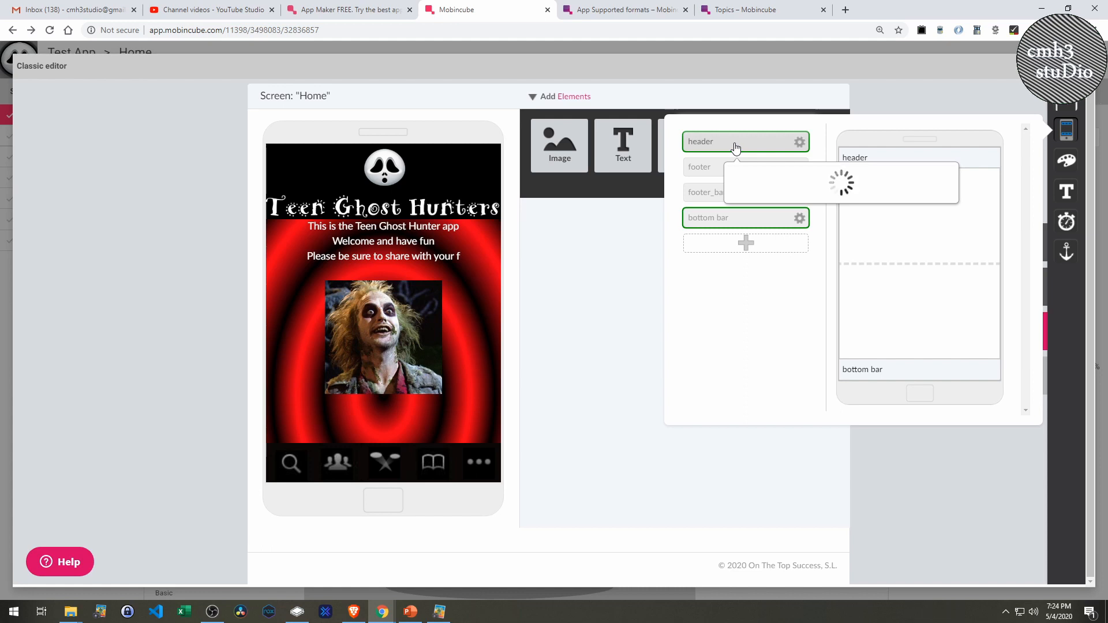
pyautogui.moveTo(730, 218)
pyautogui.moveTo(747, 198)
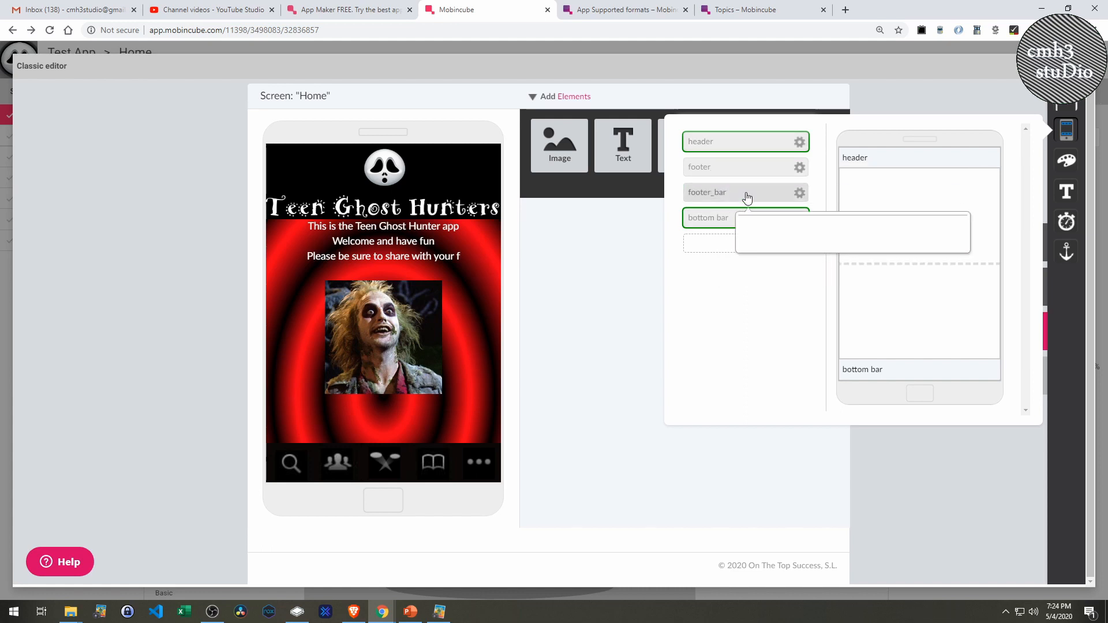
pyautogui.click(799, 194)
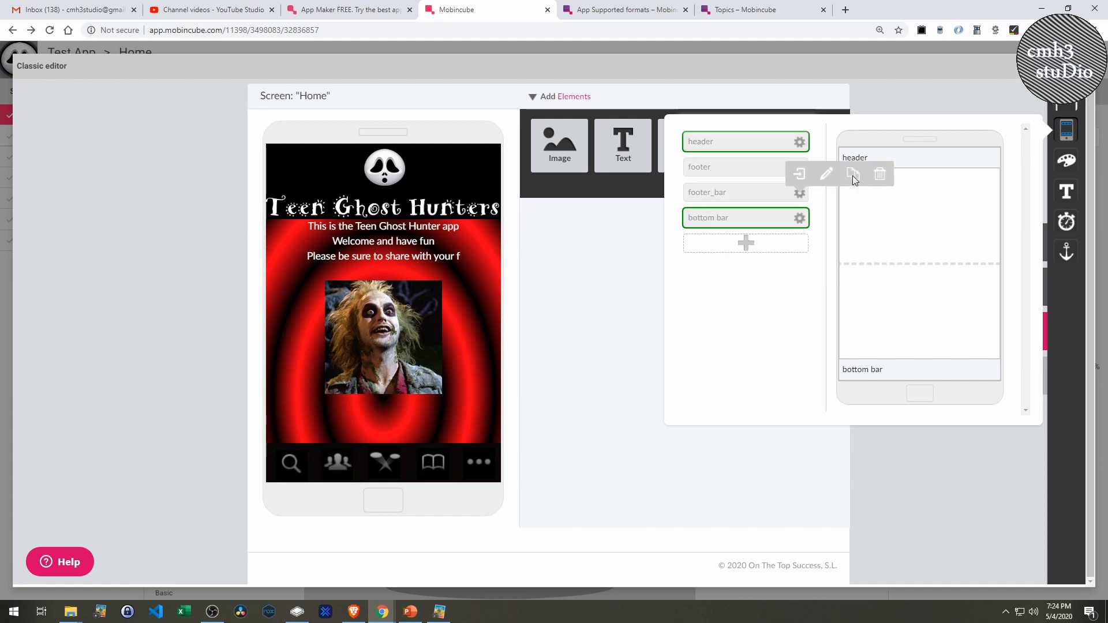
pyautogui.click(878, 175)
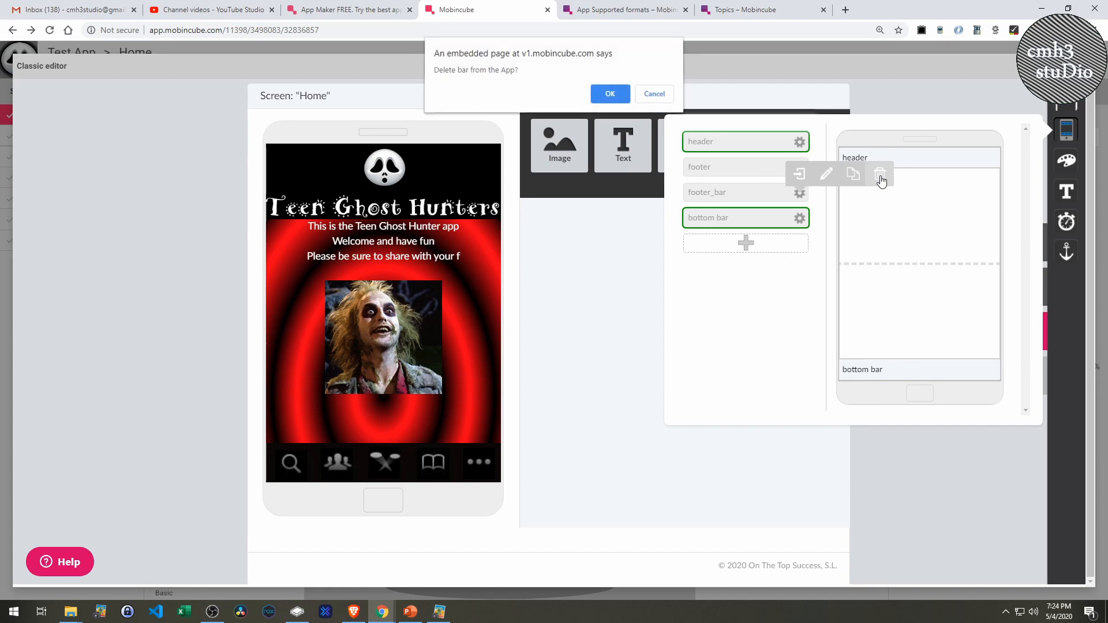
pyautogui.click(610, 94)
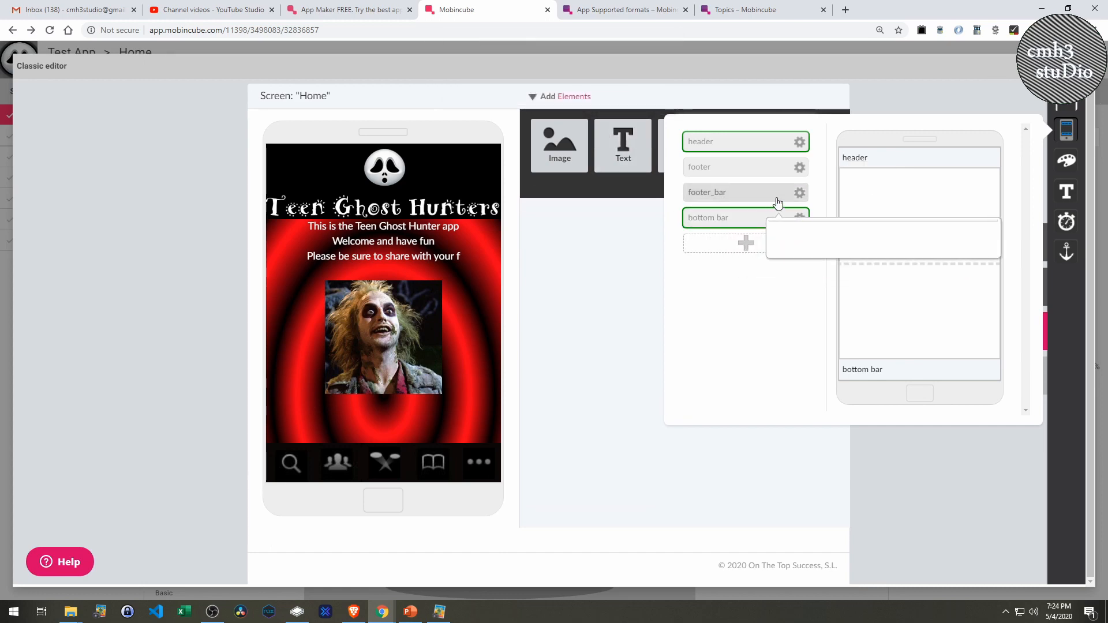
# Try to delete the unused footer bar from the app, then leave the bar settings
pyautogui.click(802, 171)
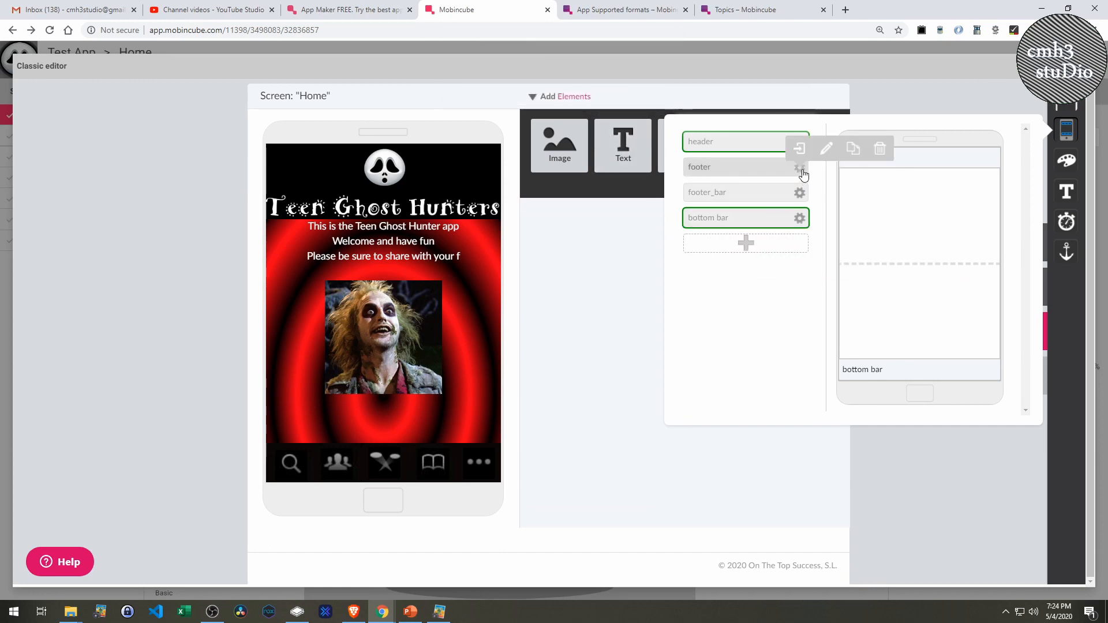
pyautogui.click(879, 151)
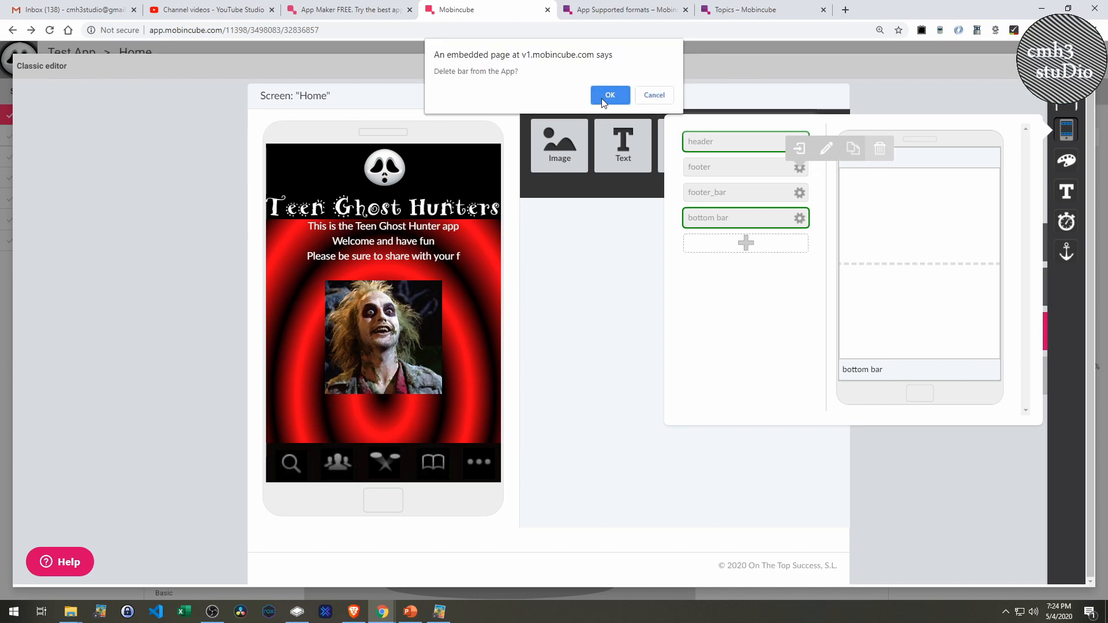
pyautogui.click(603, 96)
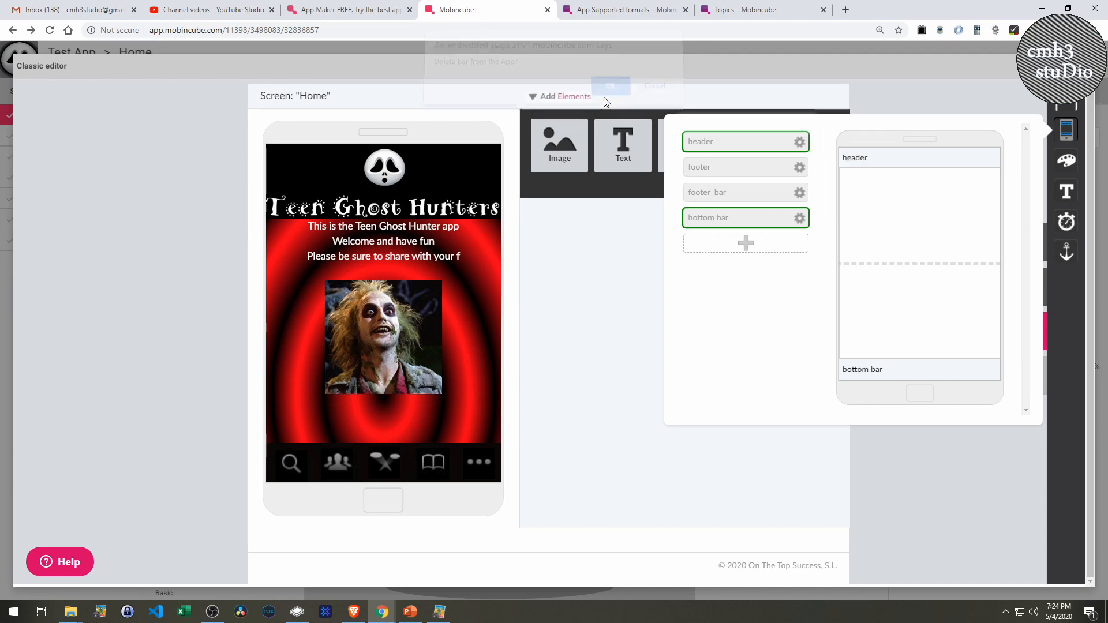
pyautogui.click(1065, 166)
pyautogui.click(1062, 167)
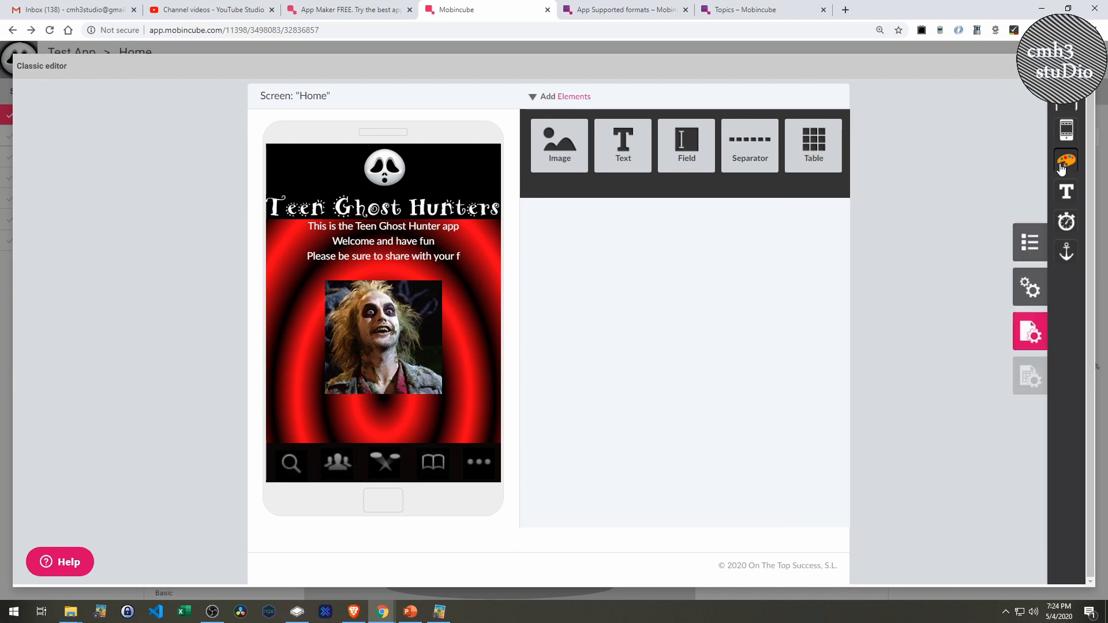
# Try to open the Splash screen and New screen 3 from the app's screen list
pyautogui.click(1029, 242)
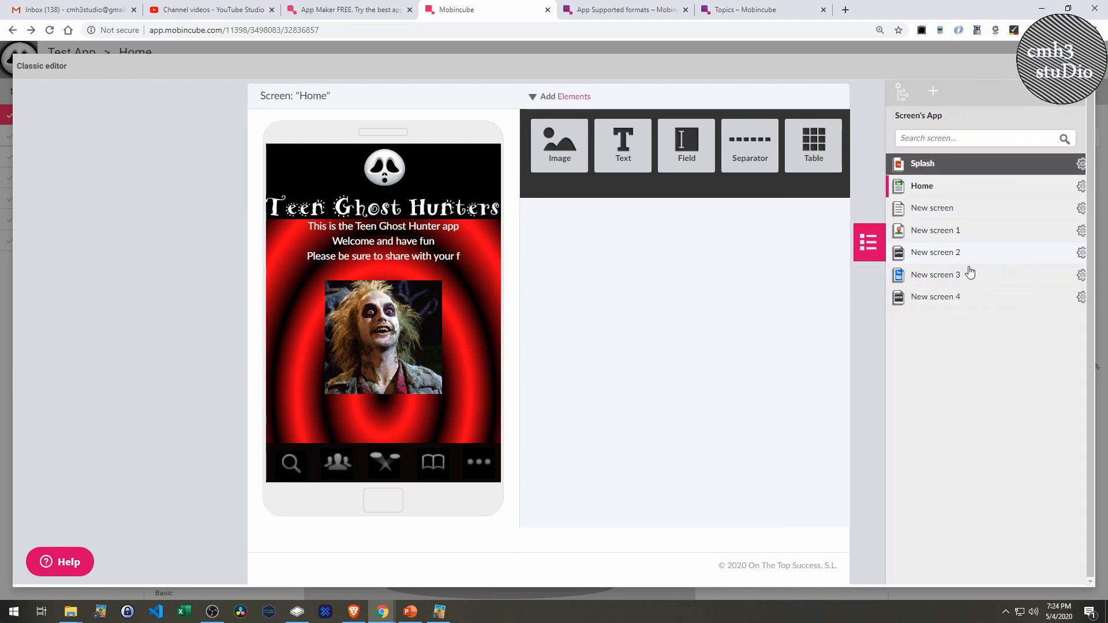
pyautogui.click(911, 173)
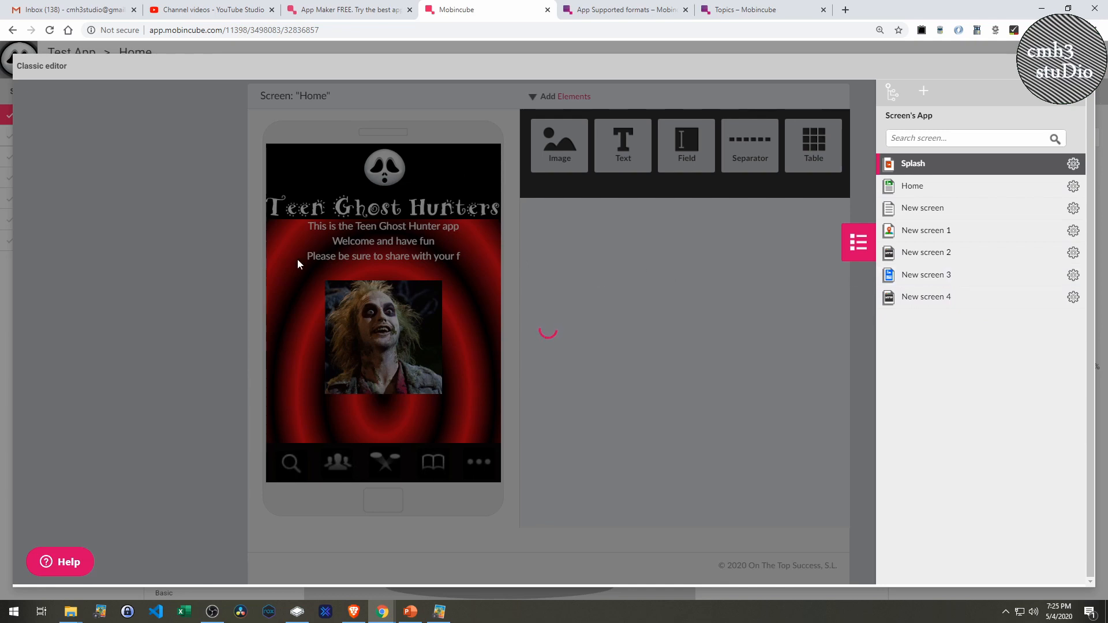
pyautogui.click(856, 255)
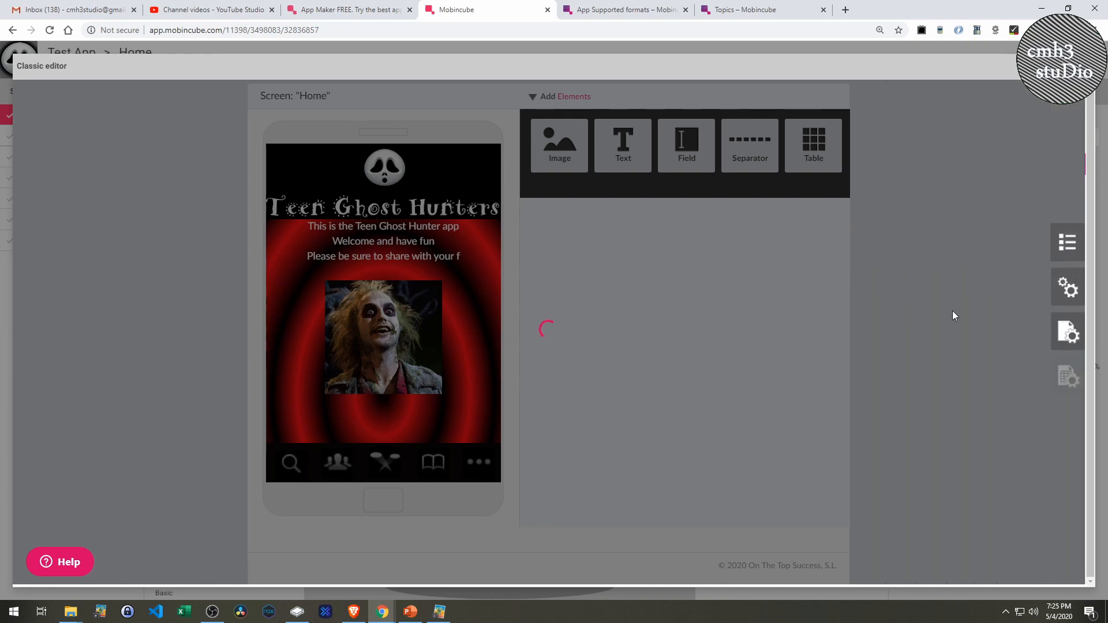
pyautogui.click(1058, 256)
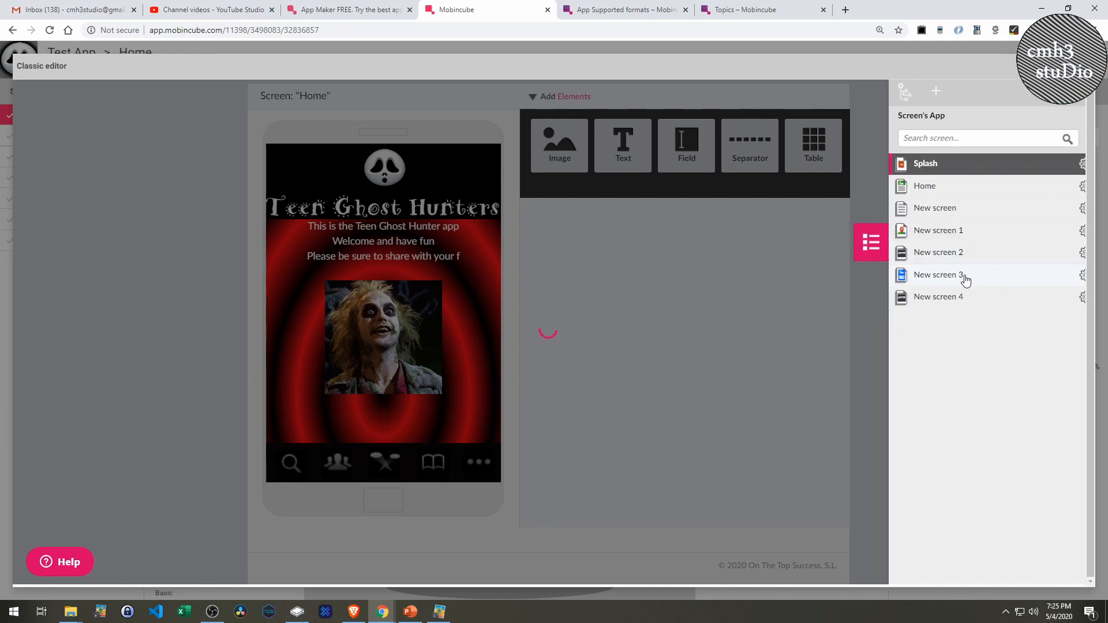
pyautogui.click(905, 278)
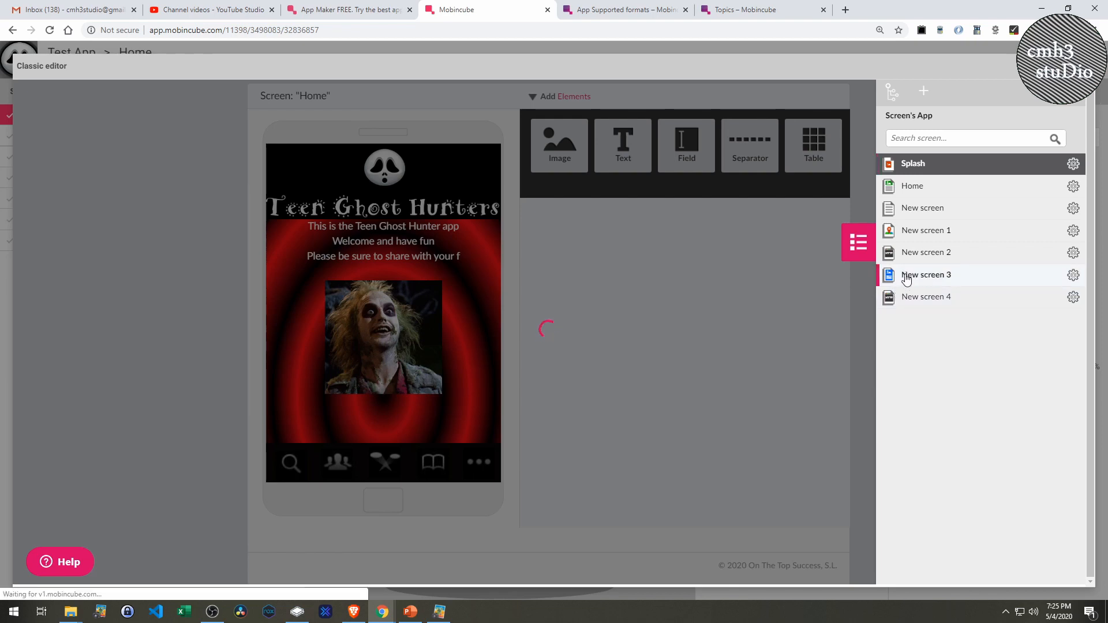
pyautogui.click(858, 254)
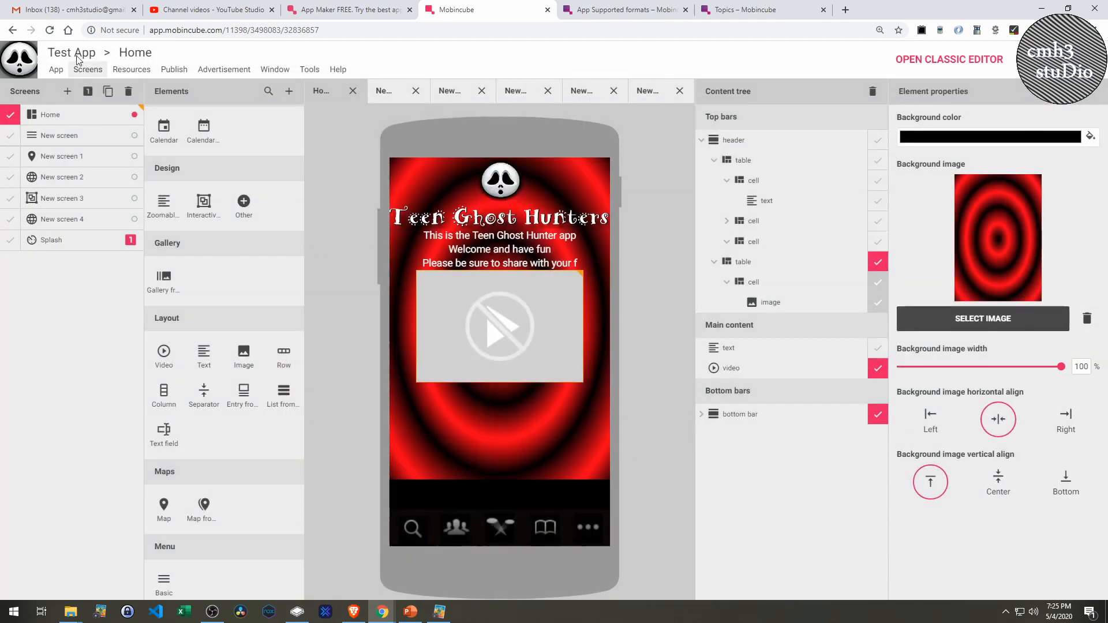
# Reload the app's page in the main editor to refresh the Home screen
pyautogui.click(50, 30)
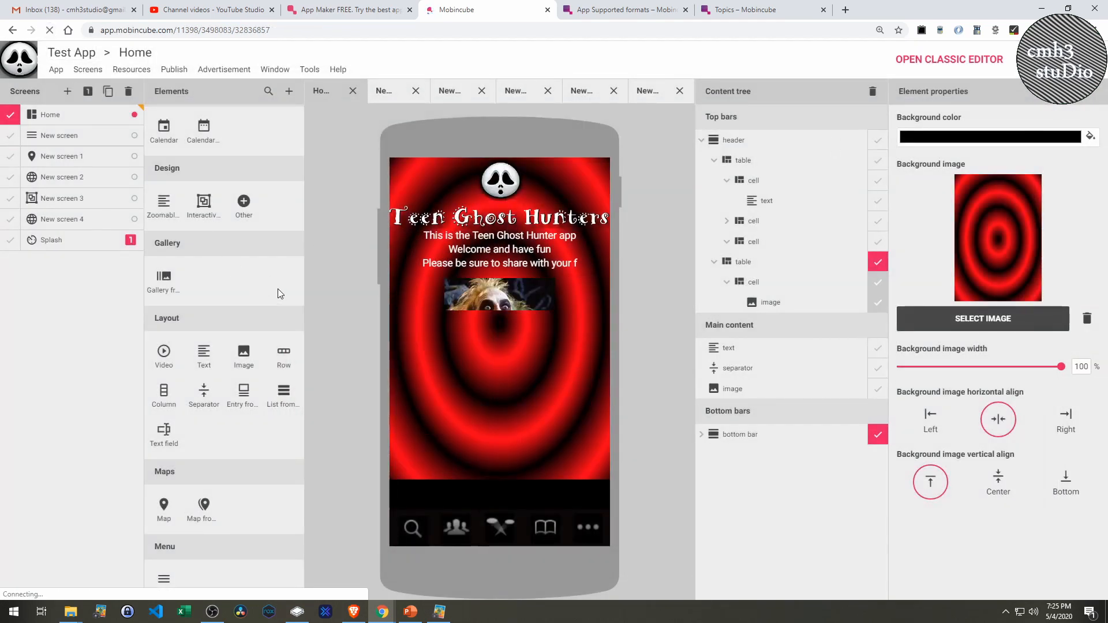
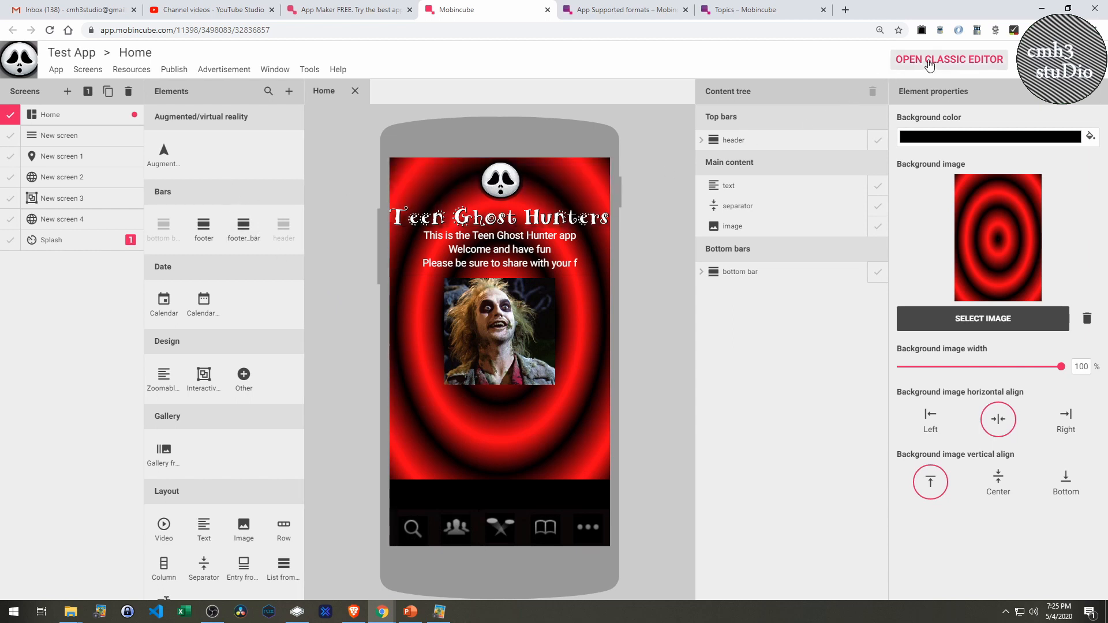
# Open the app in the classic editor and bring up New screen 2
pyautogui.click(949, 59)
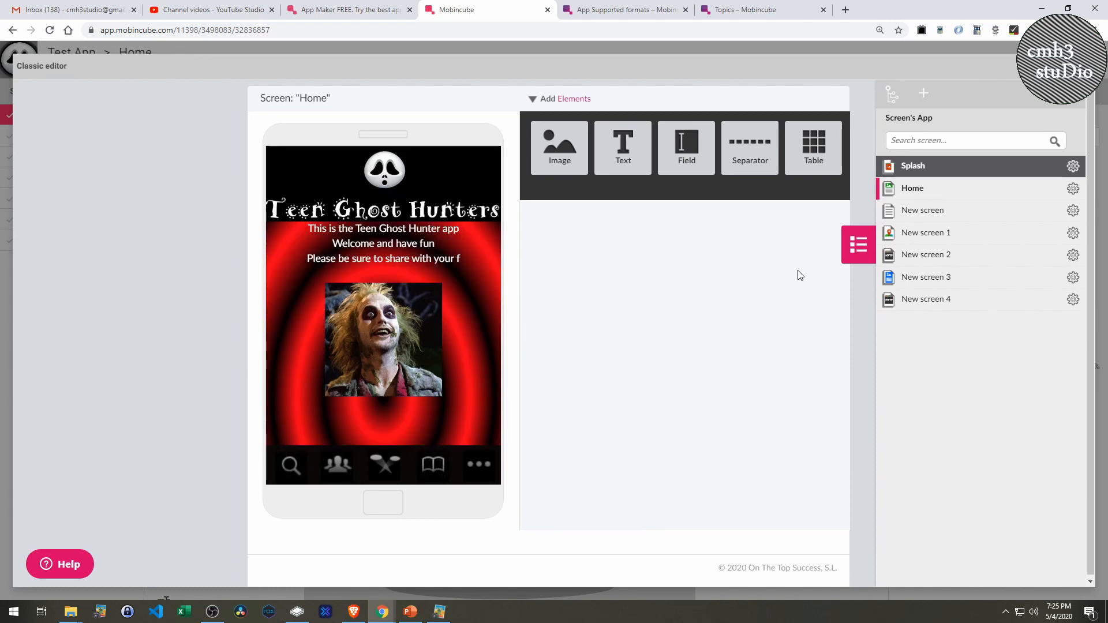
pyautogui.click(852, 250)
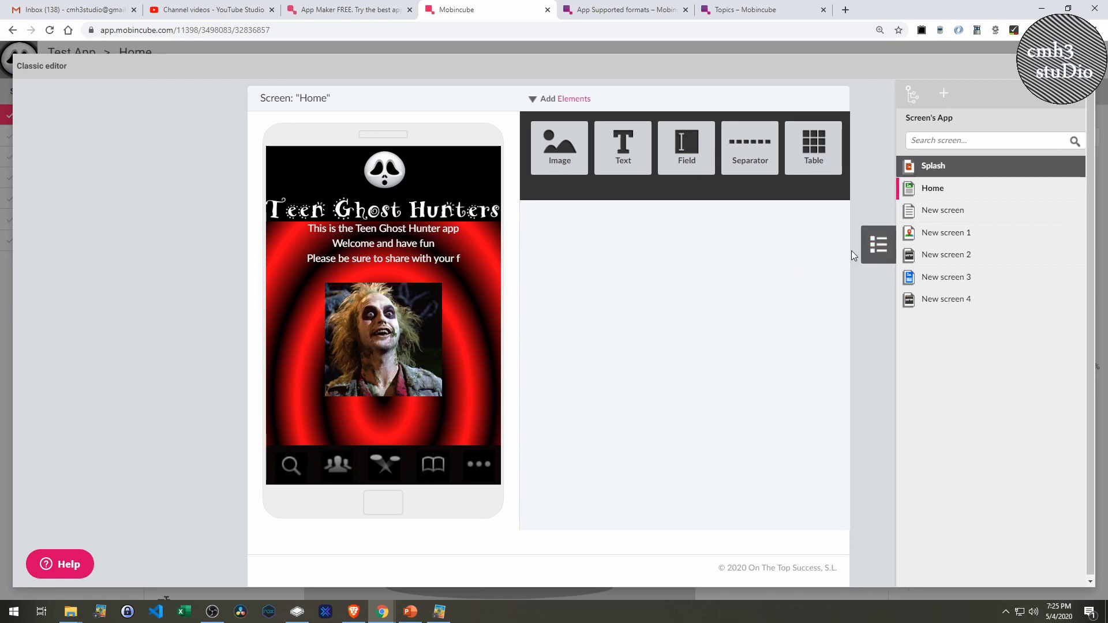
pyautogui.click(1068, 244)
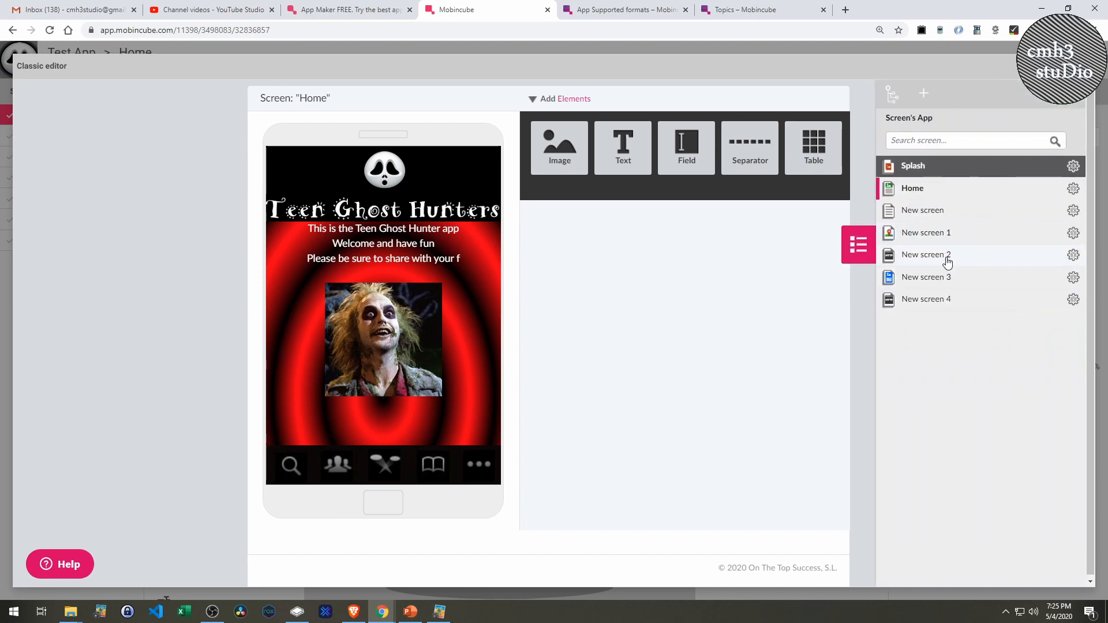
pyautogui.click(947, 261)
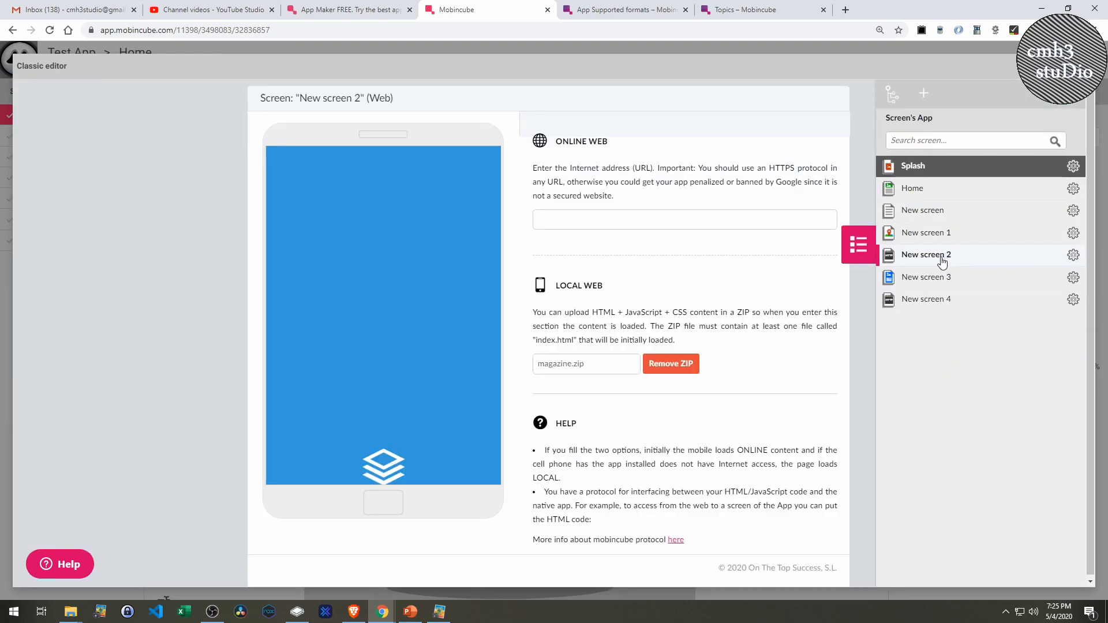
pyautogui.click(853, 248)
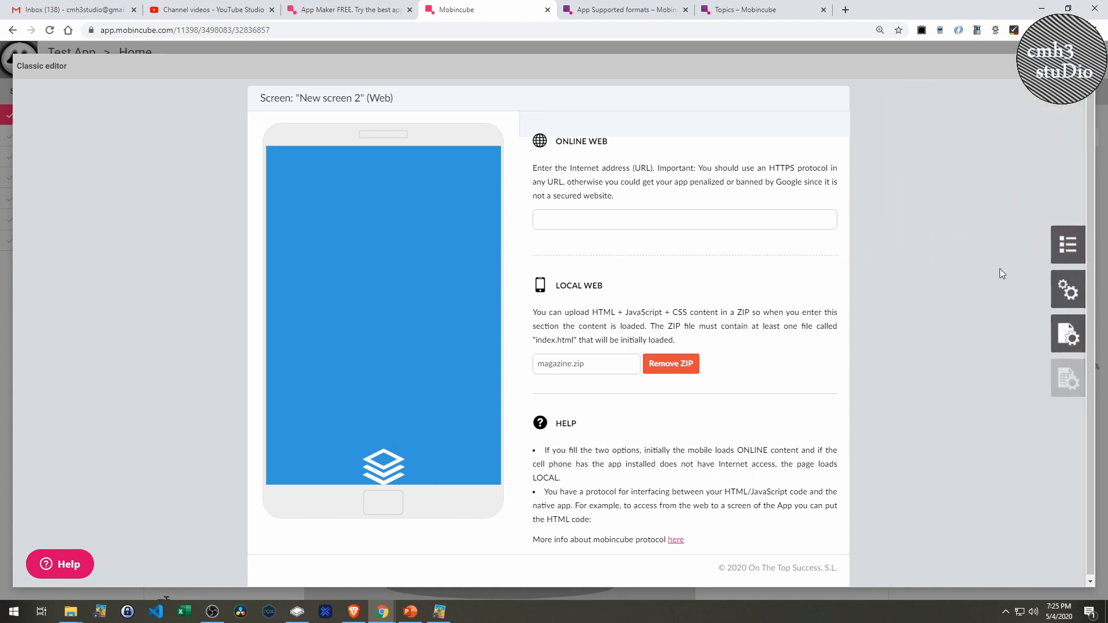
# Open New screen 3 and set its action image to scary.jpg from the app's images folder
pyautogui.click(1063, 257)
pyautogui.click(928, 281)
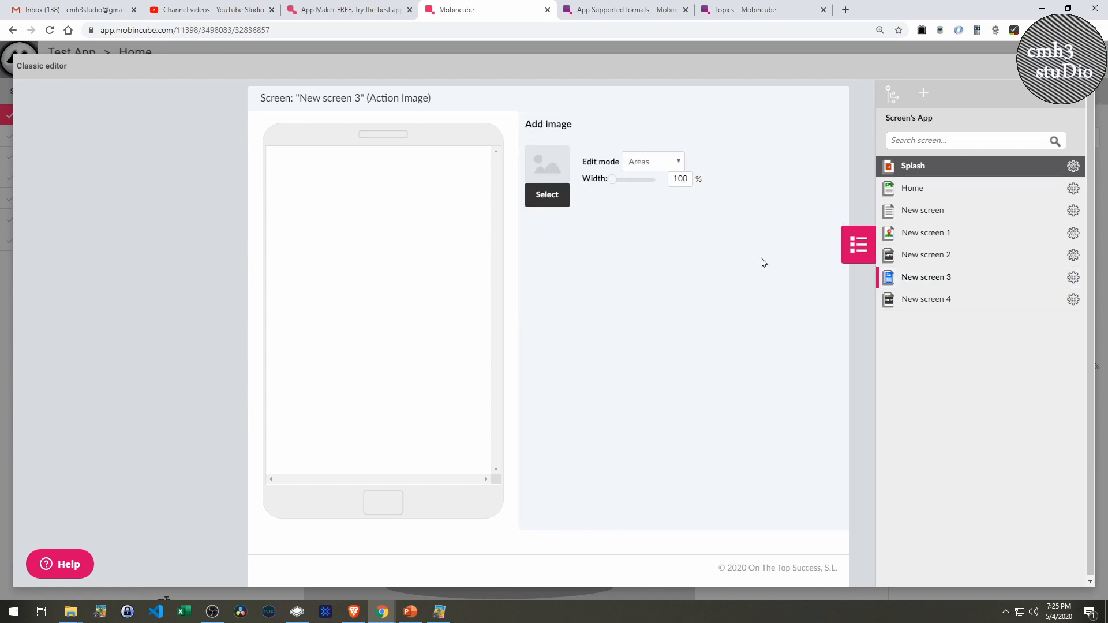
pyautogui.click(548, 197)
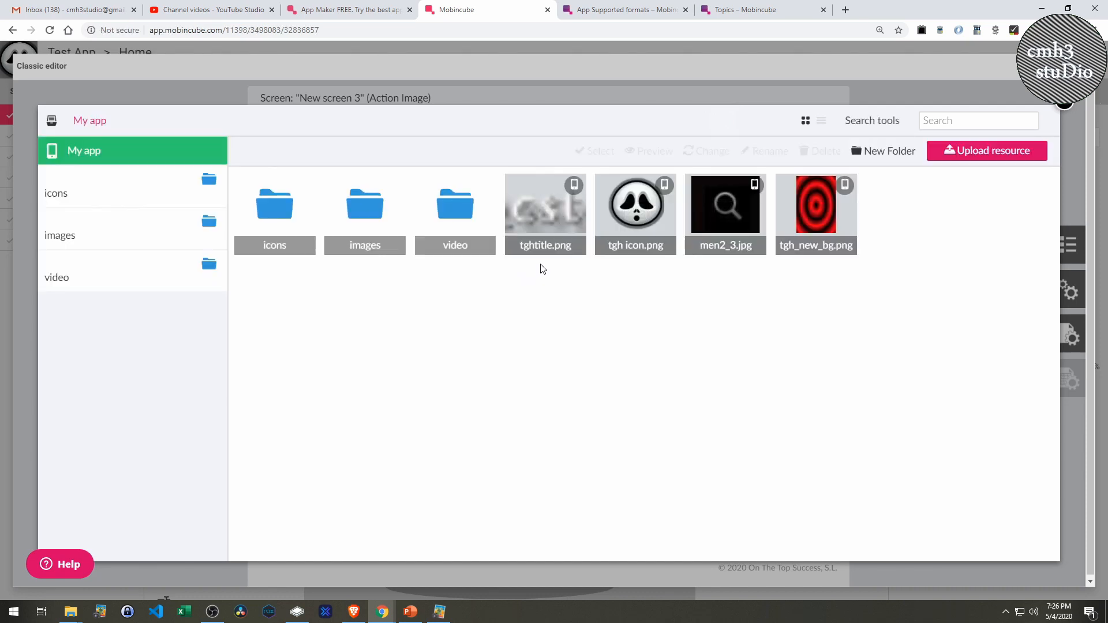
pyautogui.doubleClick(363, 228)
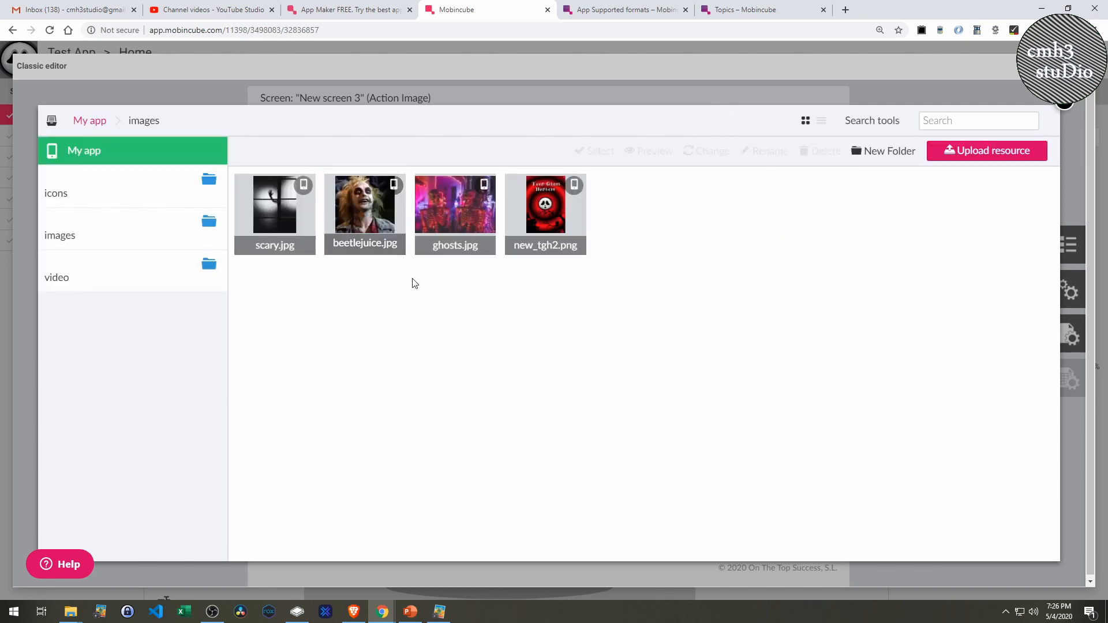
pyautogui.moveTo(264, 203)
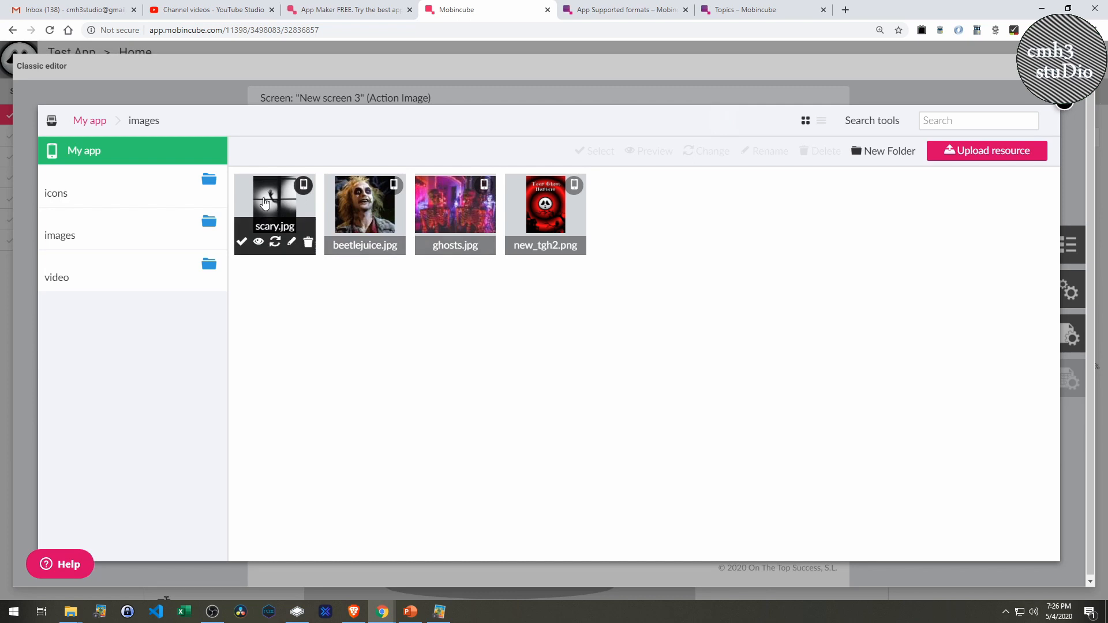
pyautogui.click(242, 242)
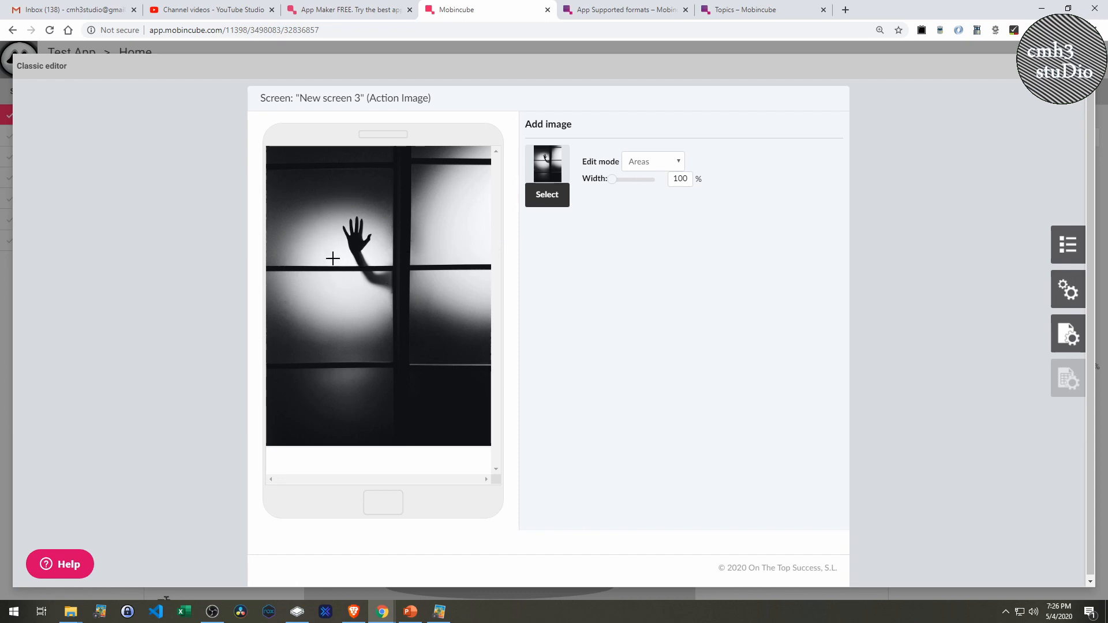
# Draw a rectangular area around the hand in the image and set its action to Play
pyautogui.moveTo(334, 206); pyautogui.dragTo(399, 291)
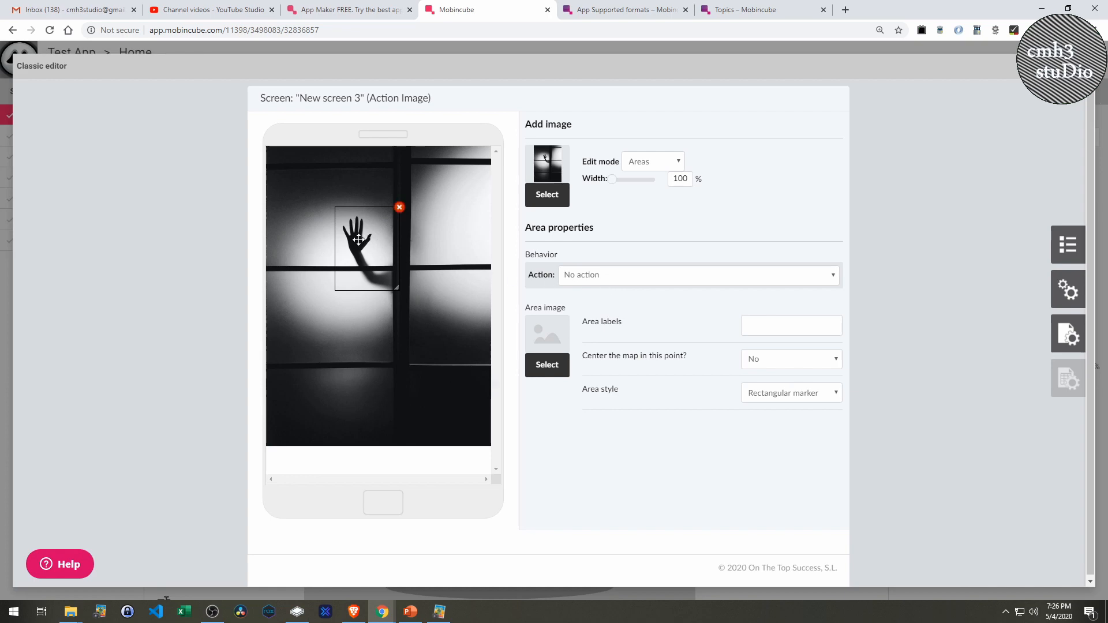
pyautogui.click(661, 280)
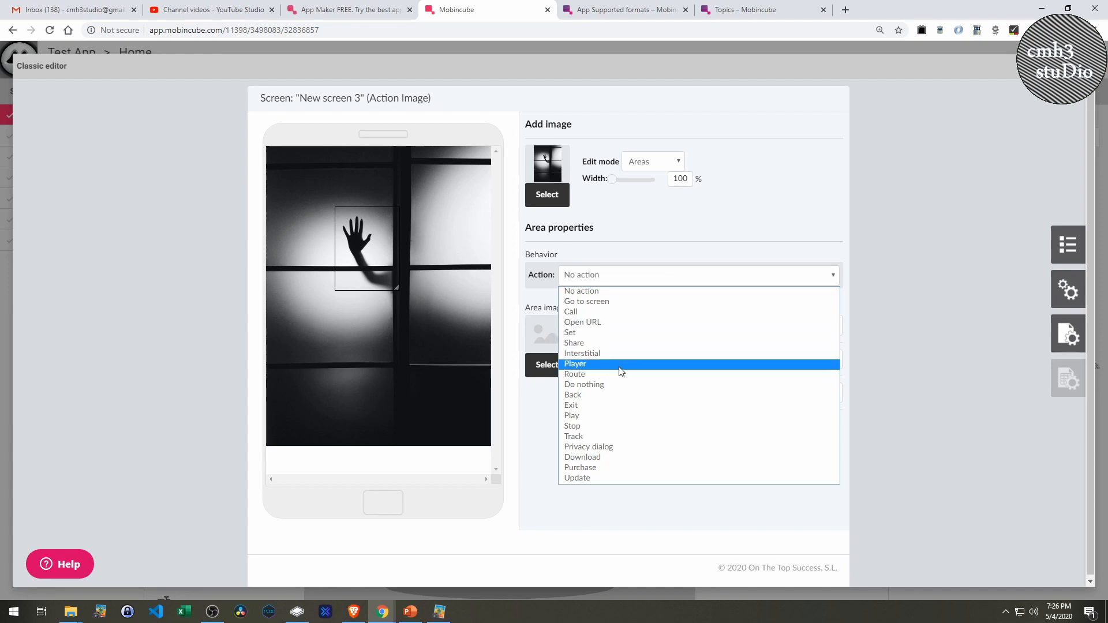
pyautogui.click(621, 416)
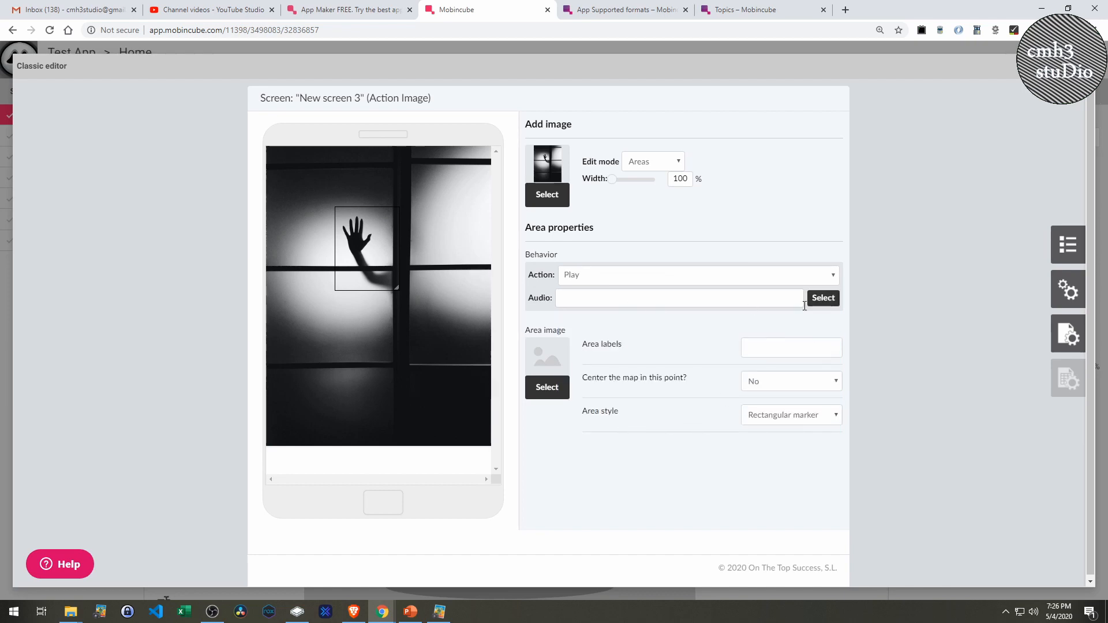
# Upload EC-19910813_Universal_City-14-Veronica.mp3 from the Elvis Costello folder in Music as a local app resource for the area's audio
pyautogui.click(824, 298)
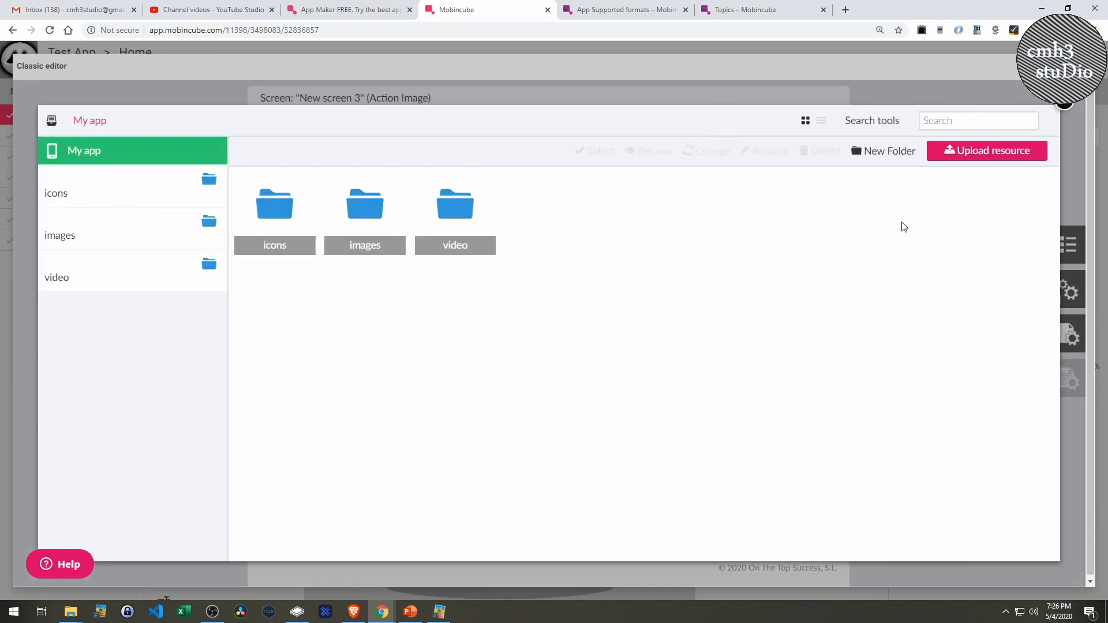
pyautogui.click(977, 151)
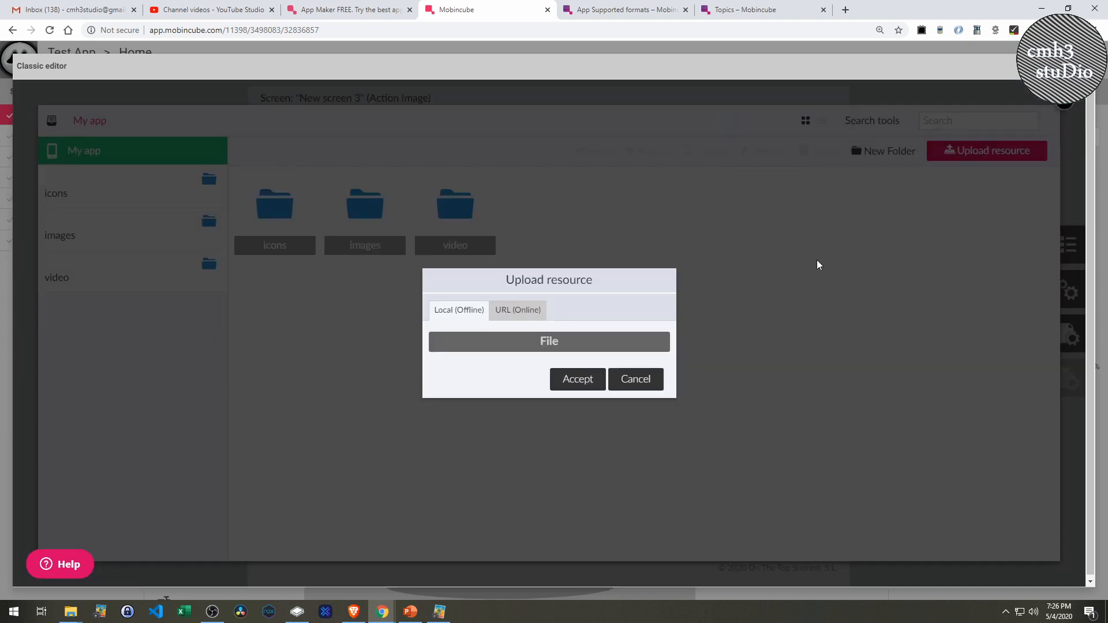
pyautogui.click(524, 350)
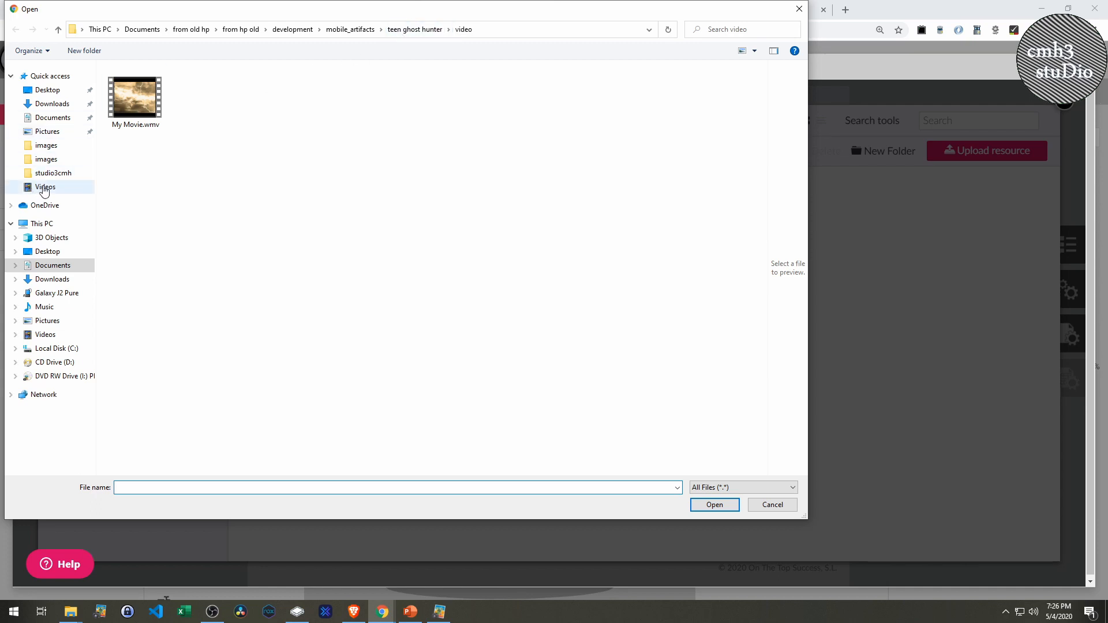
pyautogui.click(60, 306)
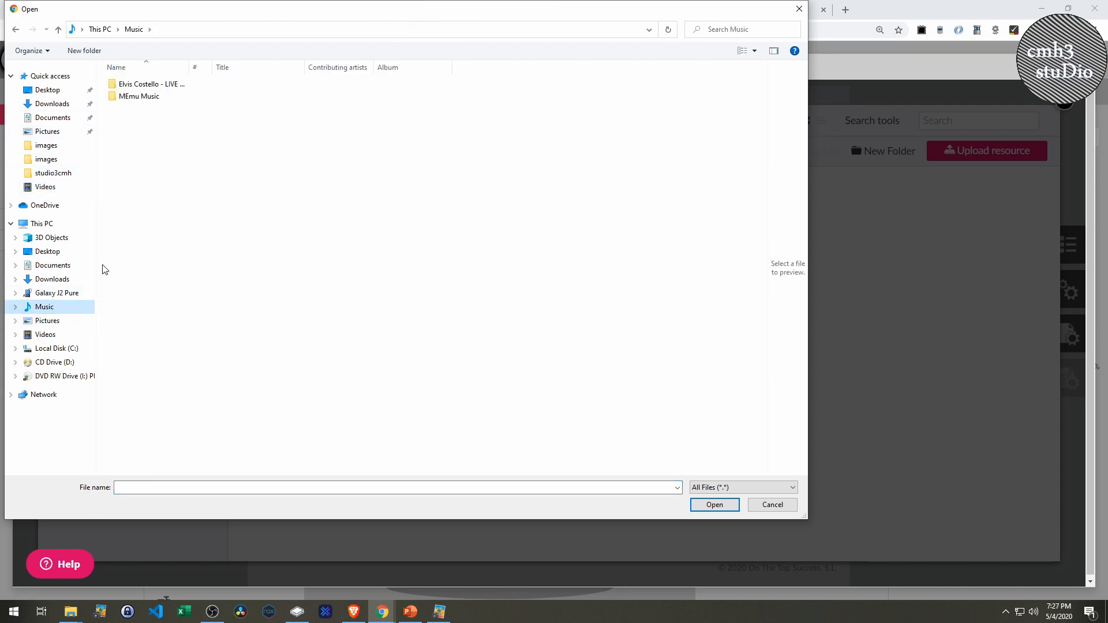
pyautogui.doubleClick(150, 84)
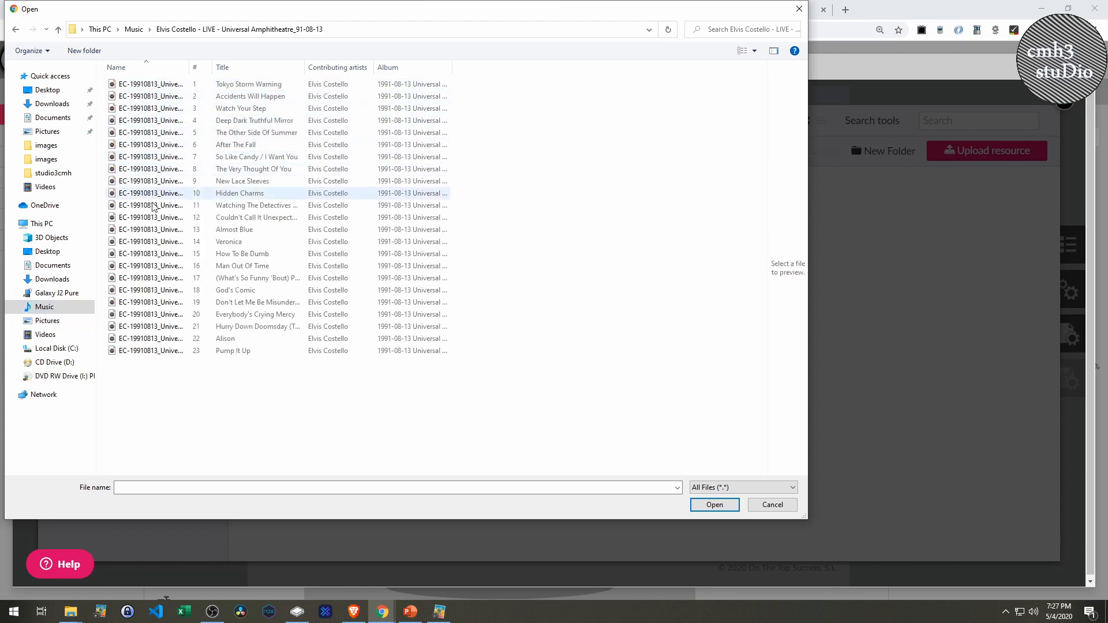
pyautogui.click(147, 243)
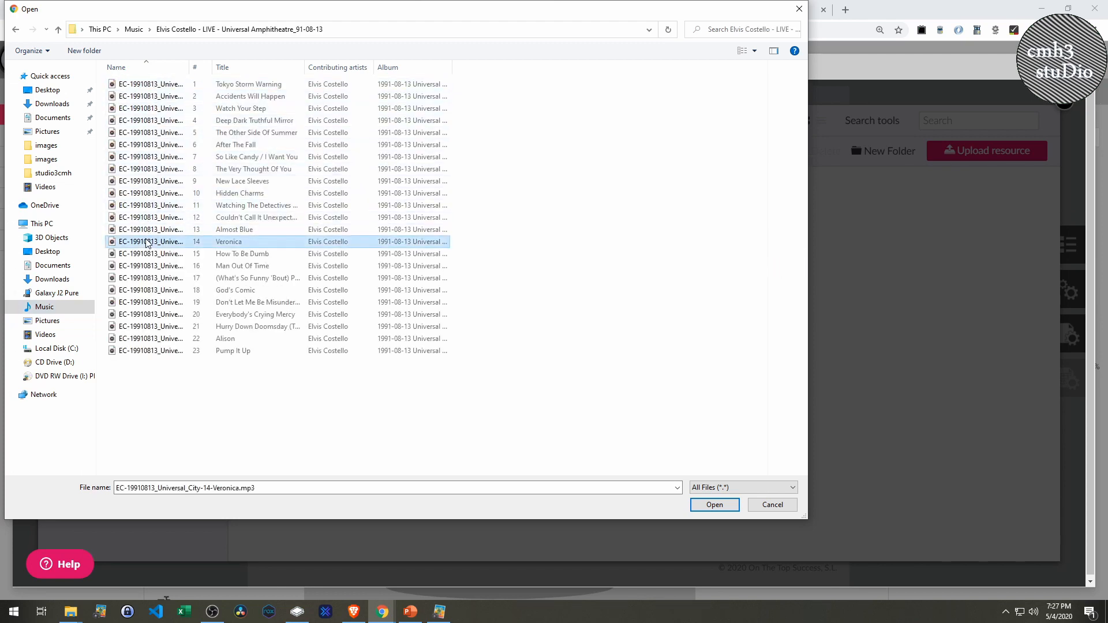
pyautogui.doubleClick(147, 243)
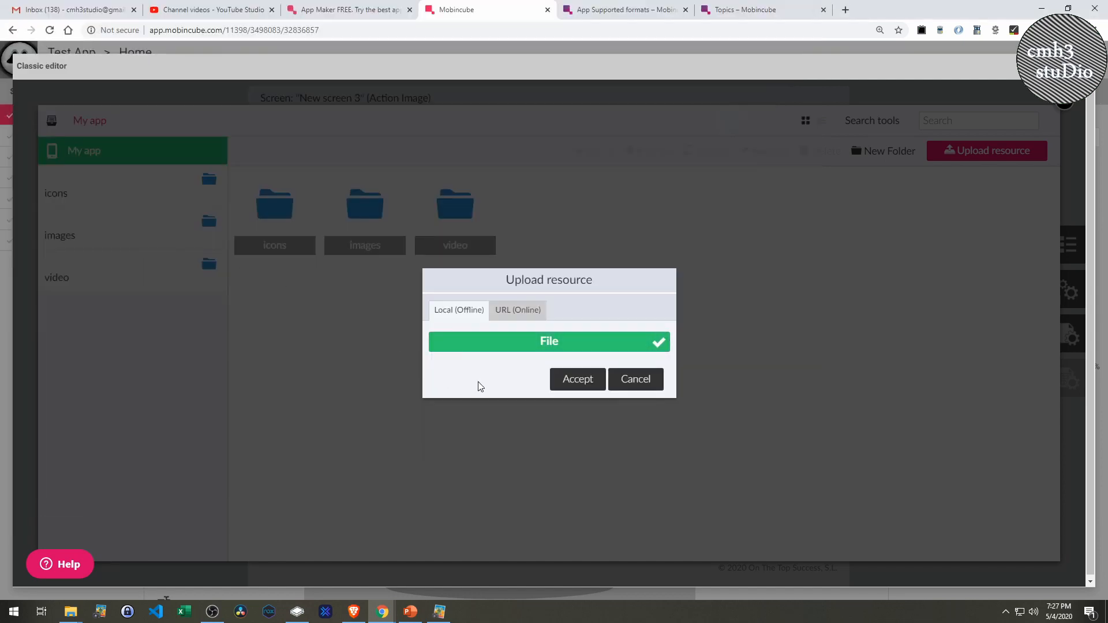
pyautogui.click(558, 387)
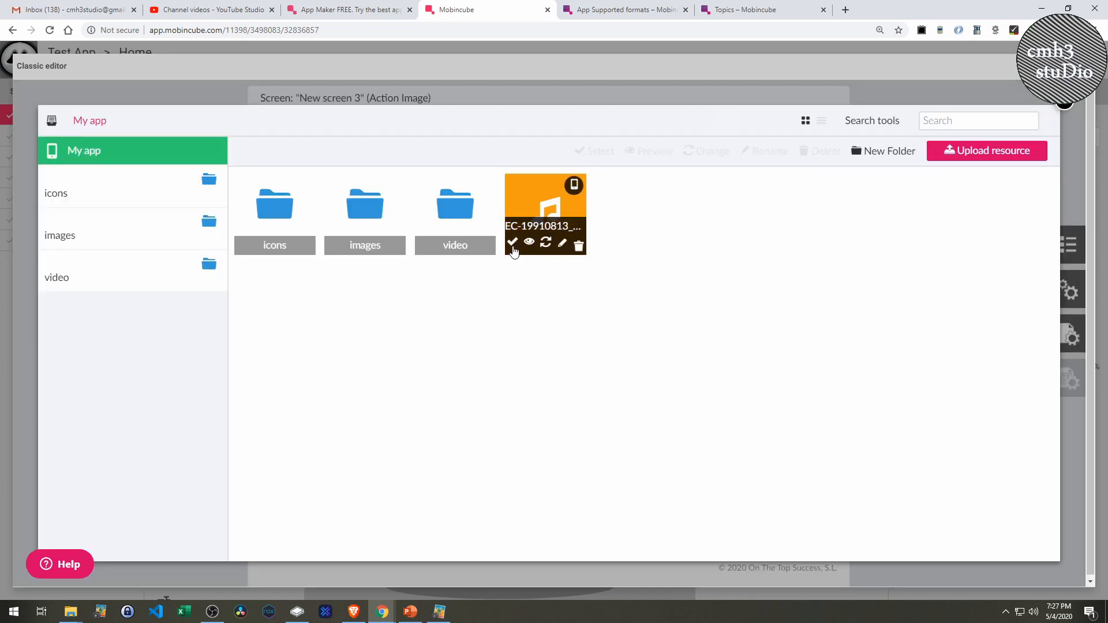
# Assign the uploaded Veronica mp3 as the audio that the hand area plays
pyautogui.click(514, 251)
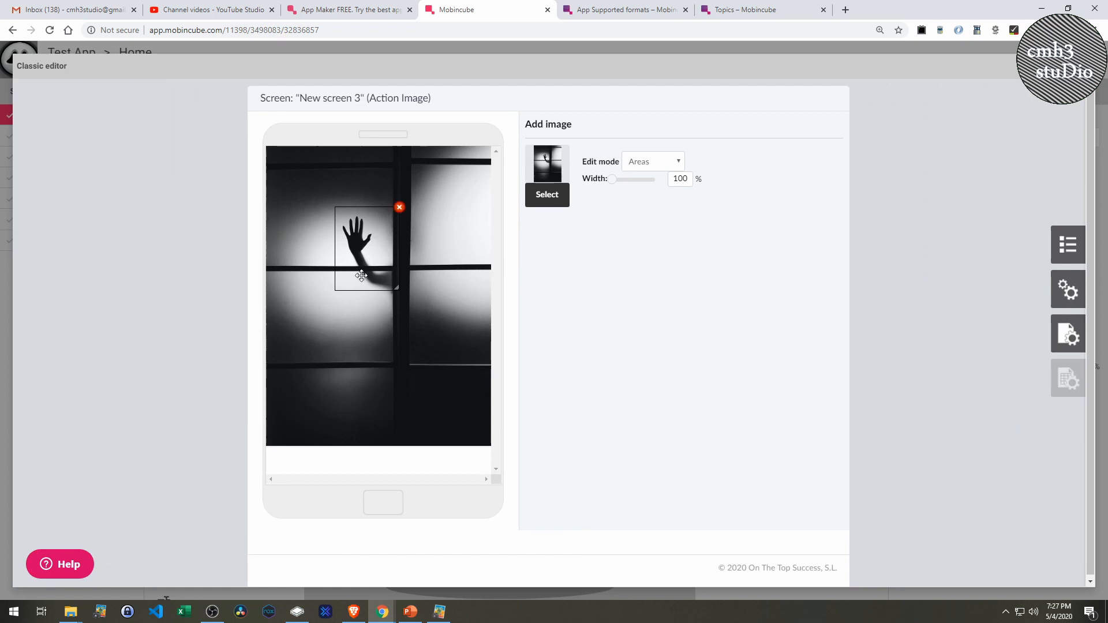
pyautogui.click(372, 263)
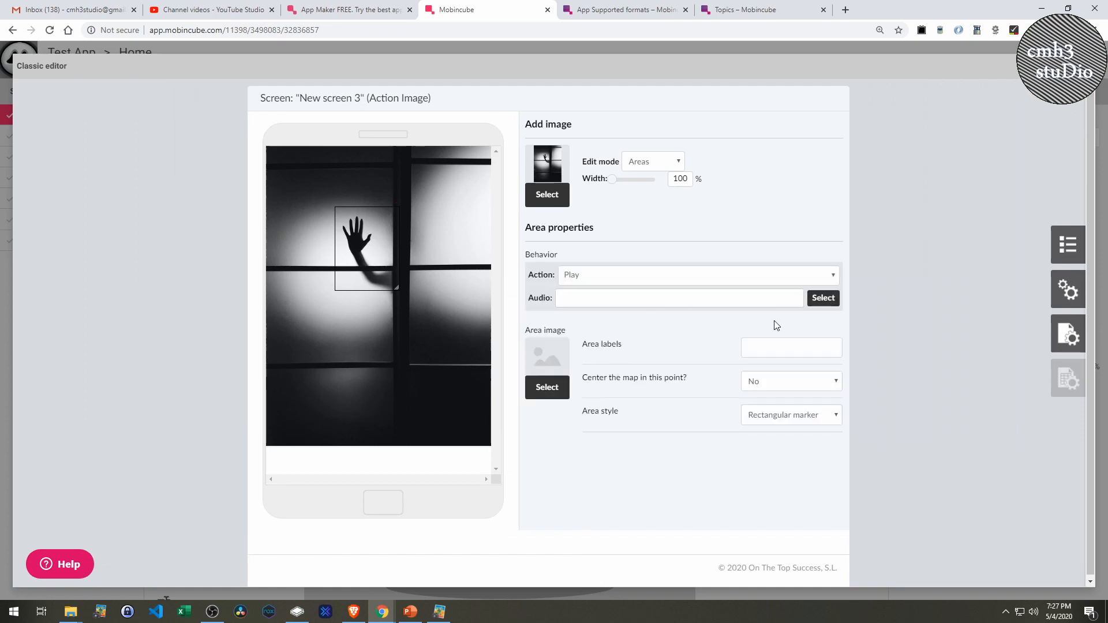
pyautogui.click(823, 298)
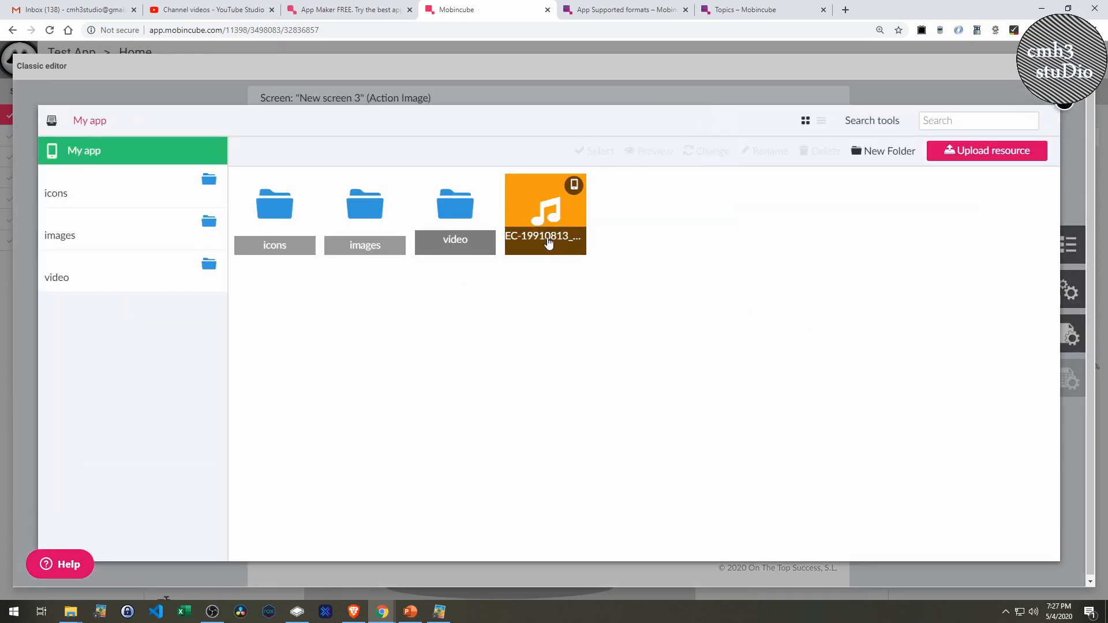
pyautogui.click(515, 252)
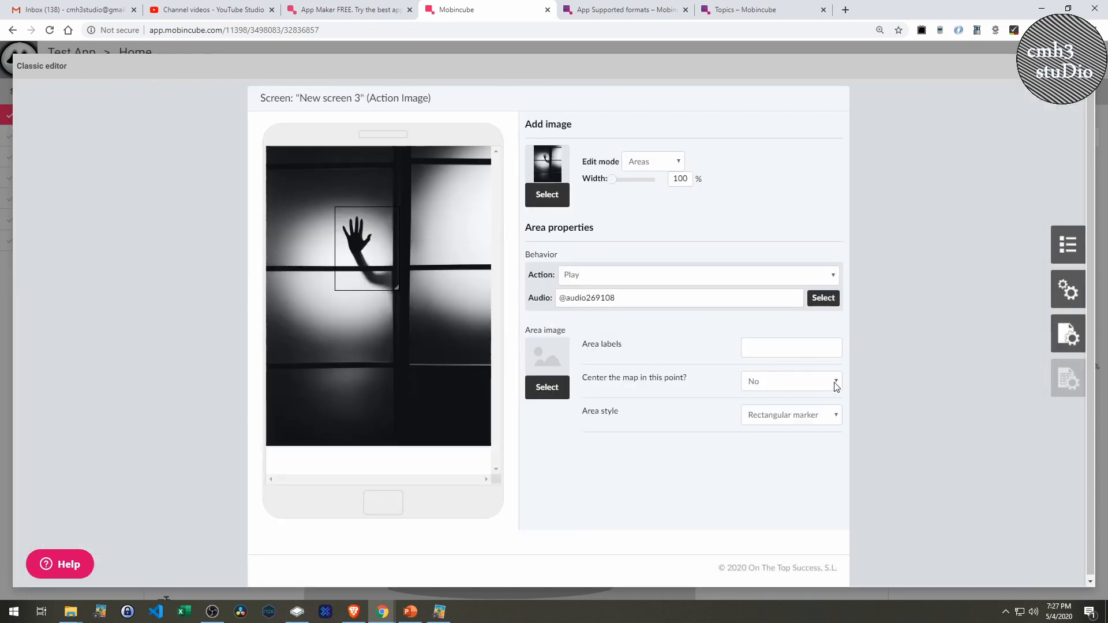
# Set the hand area's style to Hide the area and slightly shrink its lower corner
pyautogui.click(771, 420)
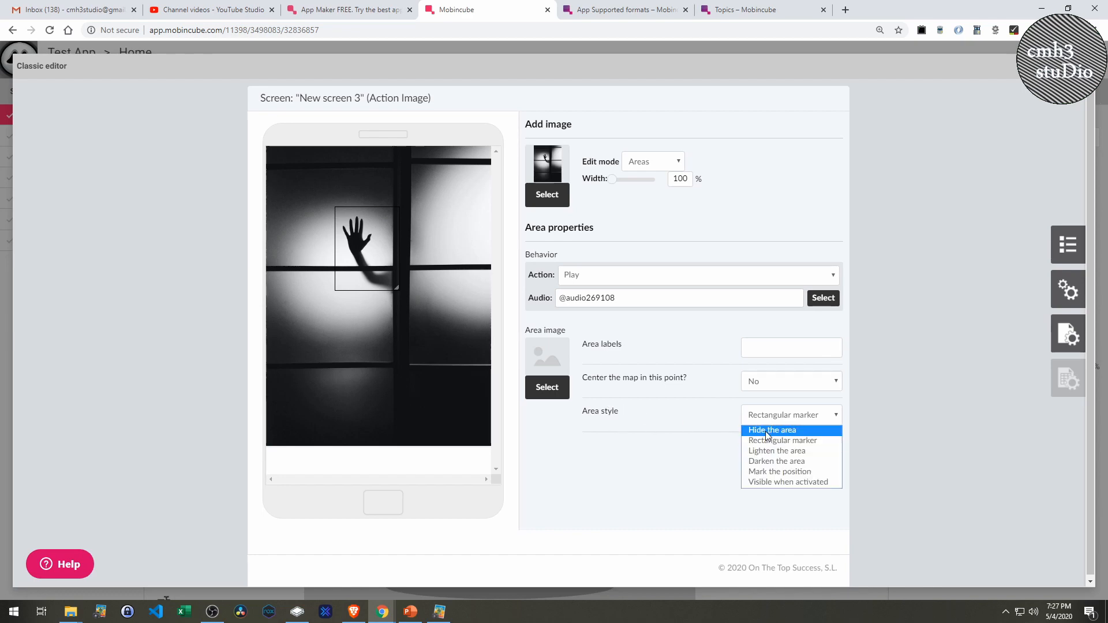
pyautogui.click(767, 434)
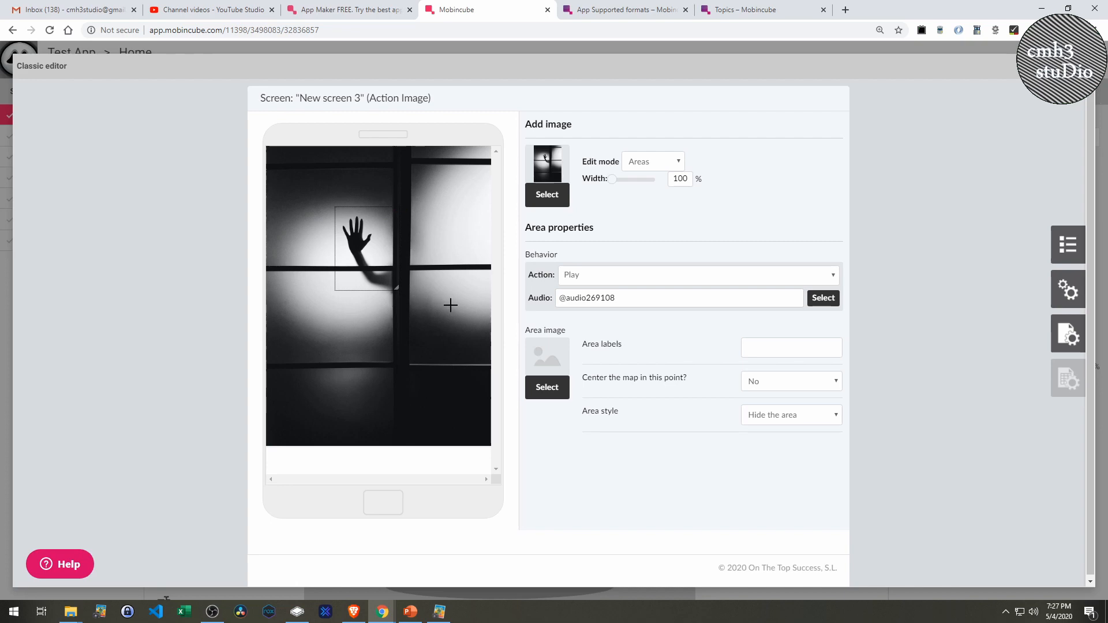
pyautogui.moveTo(395, 288); pyautogui.dragTo(394, 287)
# Look over the web settings of New screen 4 and New screen 2
pyautogui.click(1065, 248)
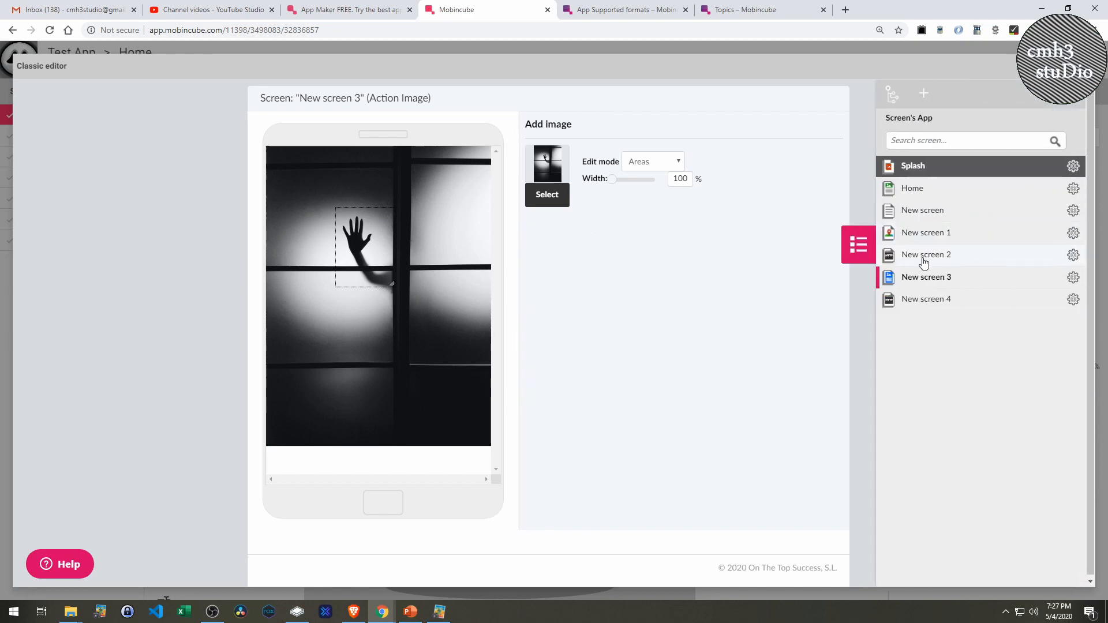
pyautogui.click(931, 301)
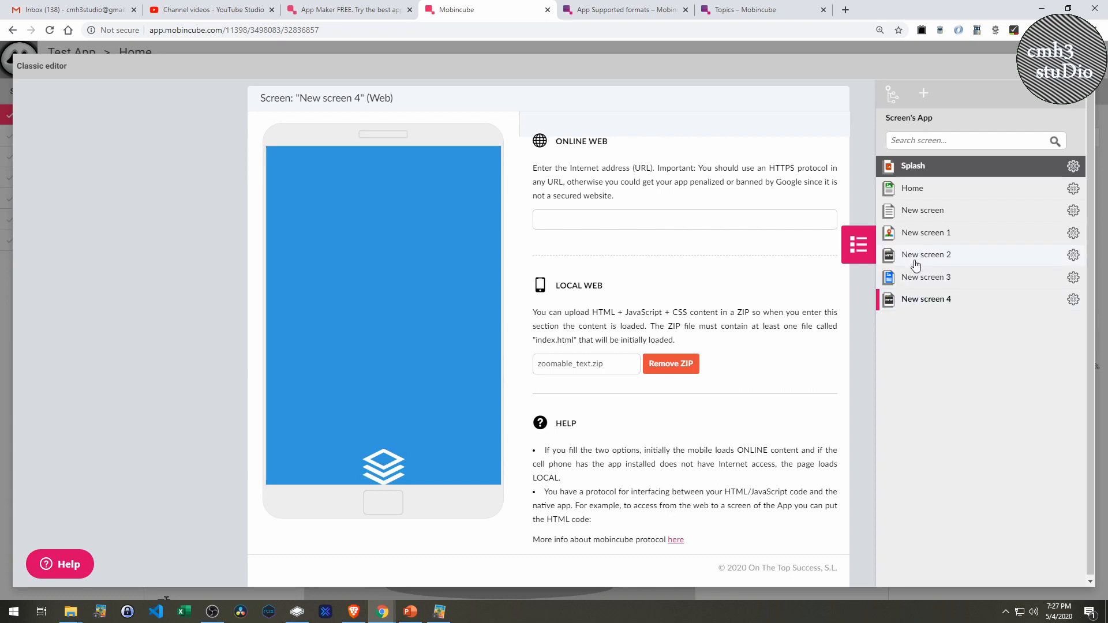
pyautogui.click(916, 264)
# Open the option list New screen and add three options named option 1, option 2 and option 3
pyautogui.click(920, 221)
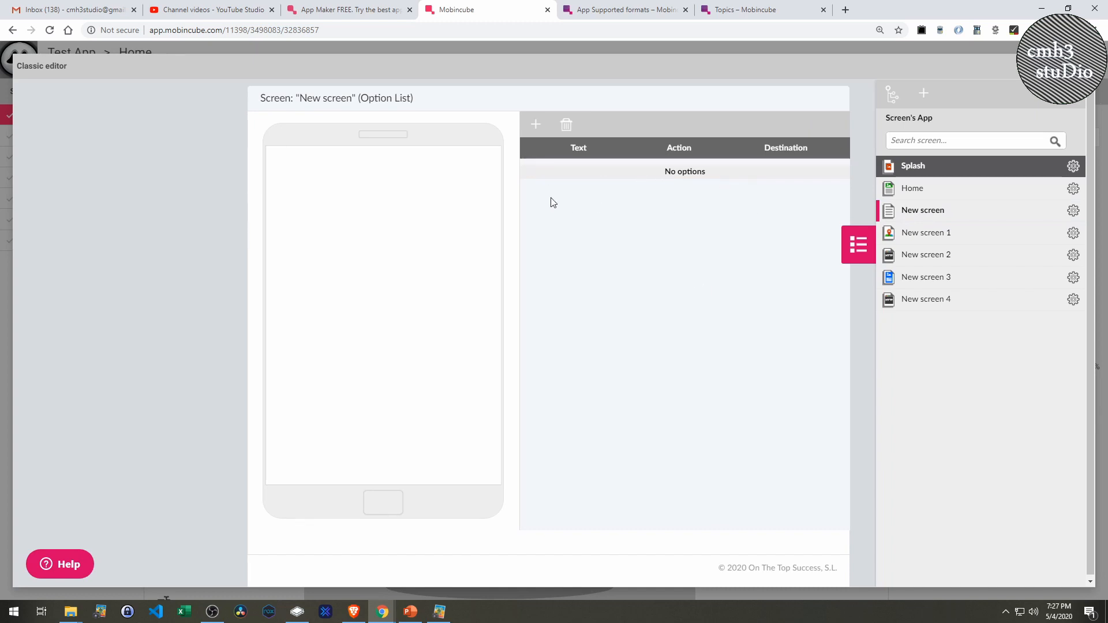
pyautogui.click(530, 133)
pyautogui.click(613, 185)
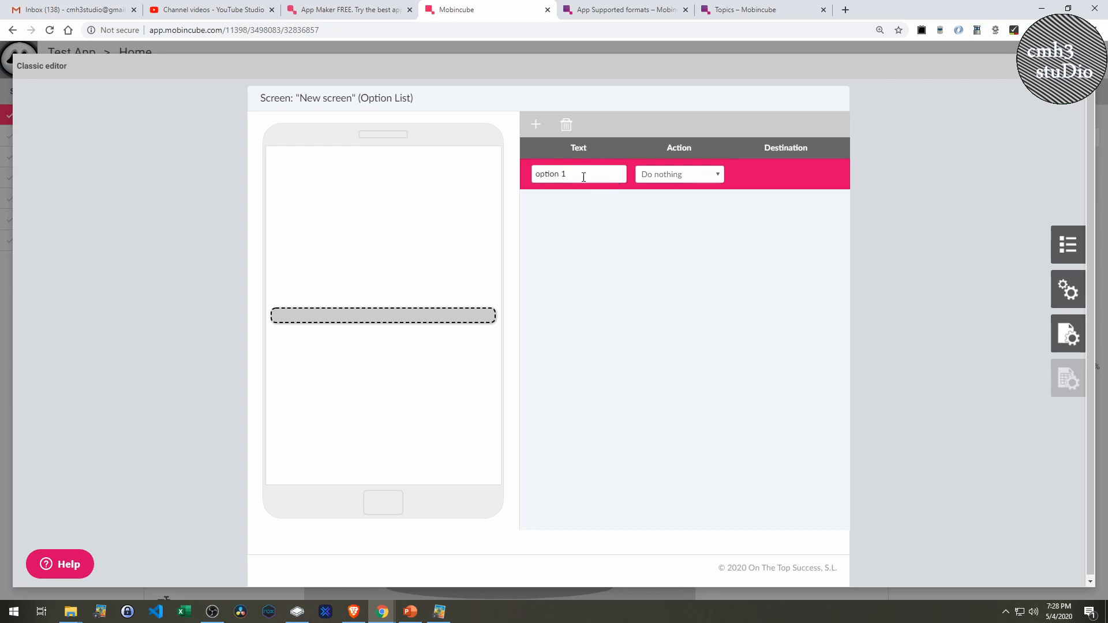
pyautogui.click(543, 135)
pyautogui.click(582, 200)
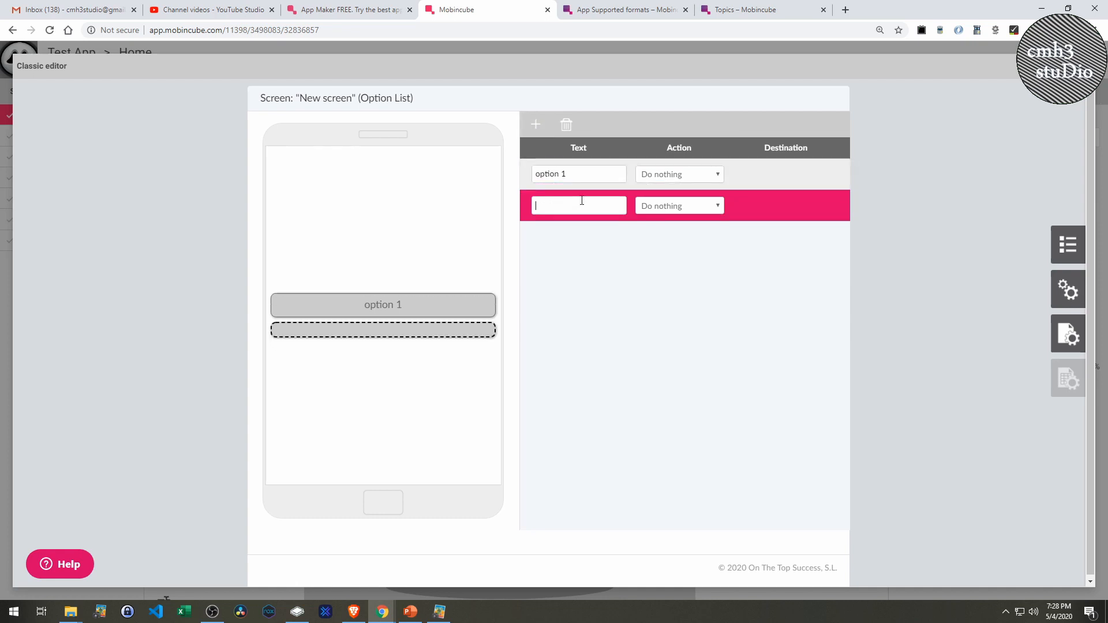
pyautogui.write('option 2')
pyautogui.click(537, 124)
pyautogui.click(574, 240)
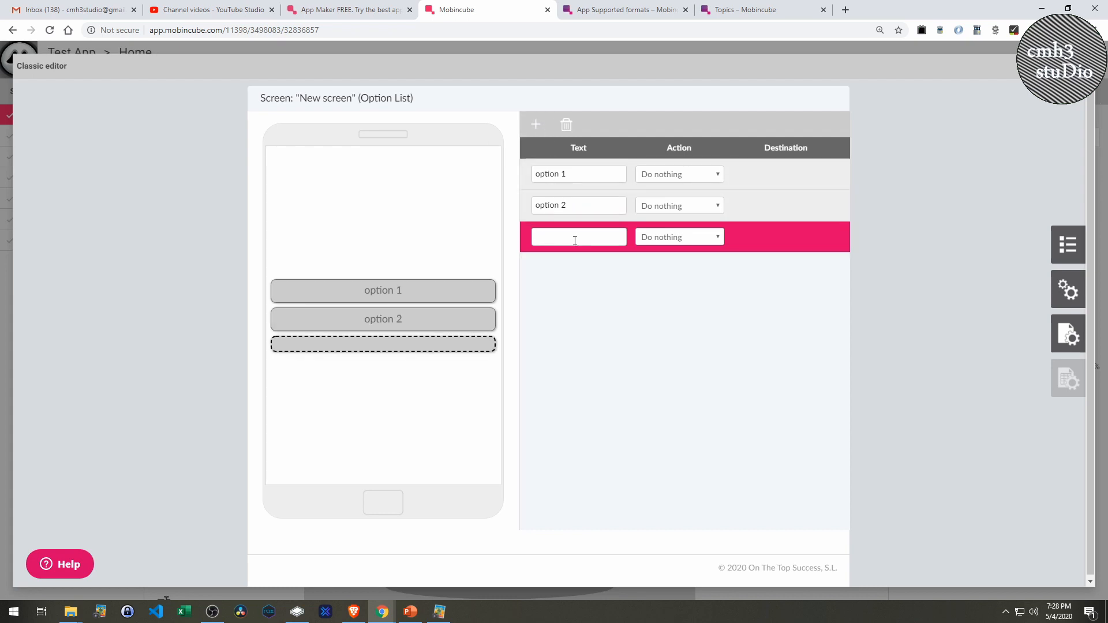
pyautogui.write('option 3')
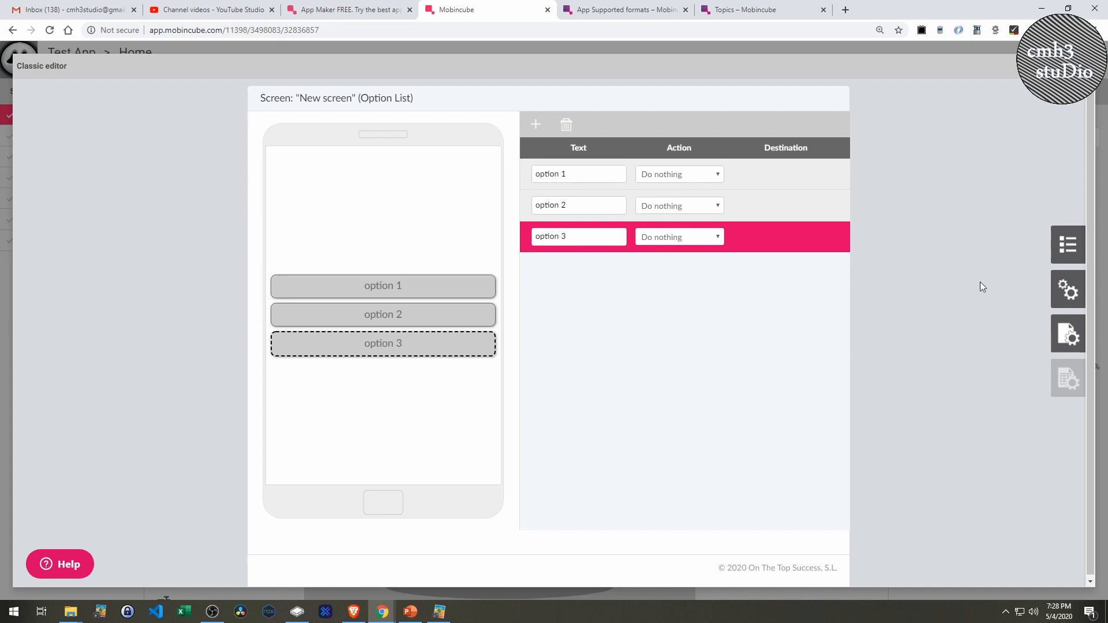
# Enable a screen-specific menu button fill for the option list, try the muted purple #b3a5b3, and set it to #cccccc
pyautogui.click(1070, 294)
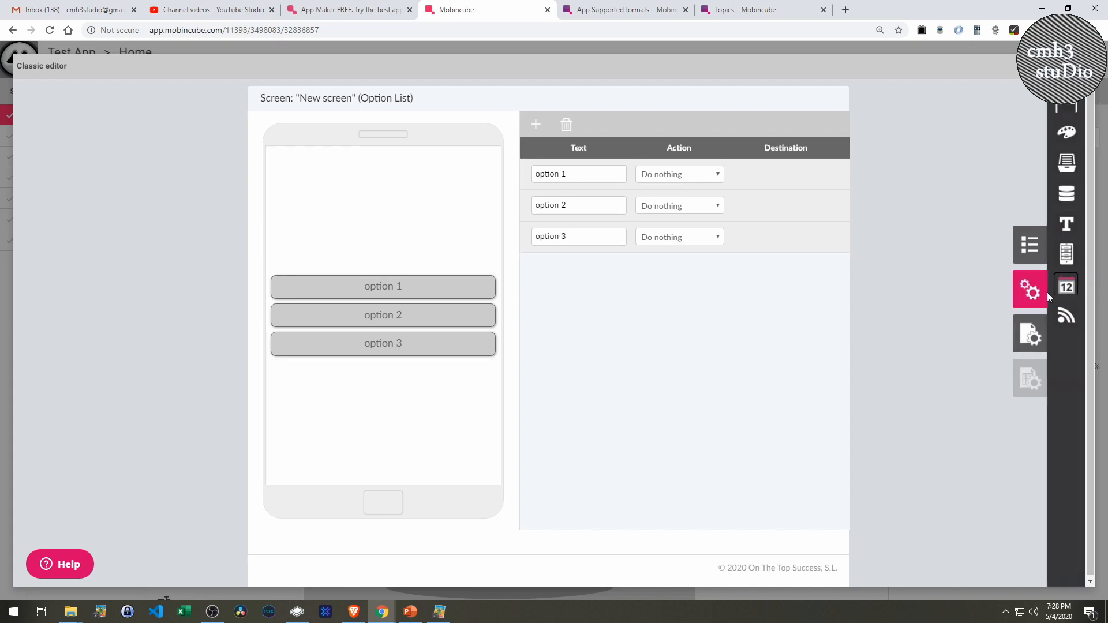
pyautogui.click(1032, 335)
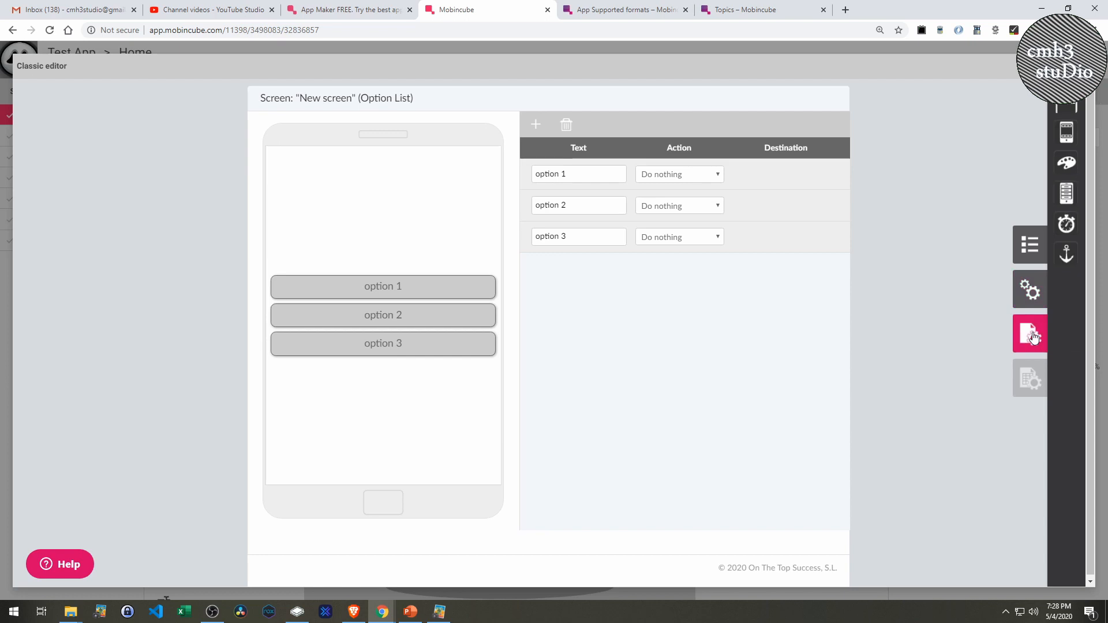
pyautogui.click(1065, 194)
pyautogui.click(712, 225)
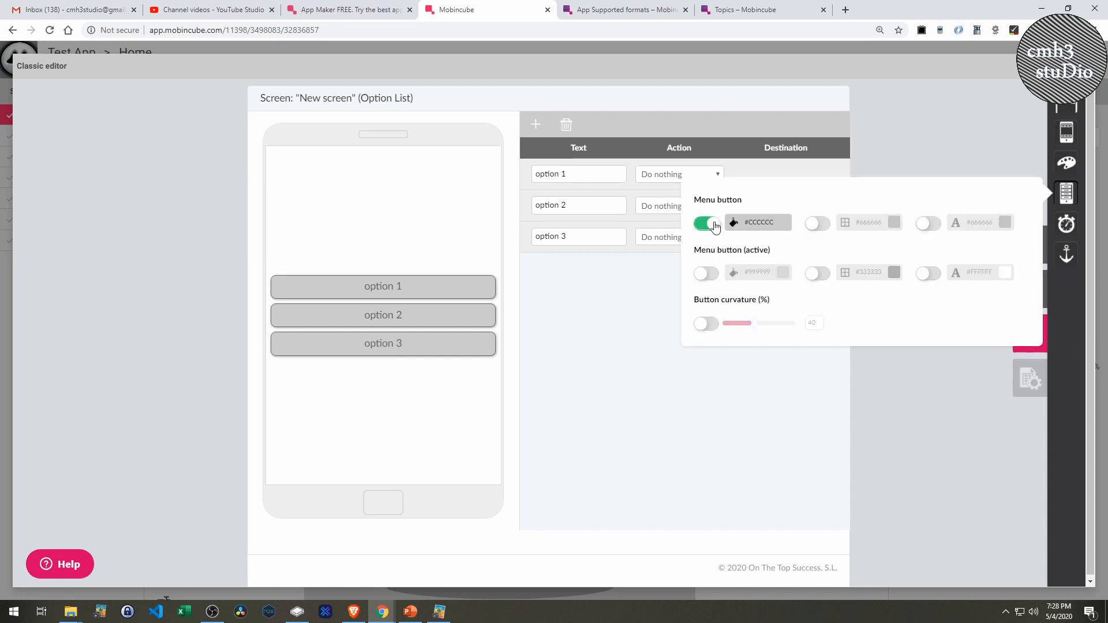
pyautogui.click(780, 225)
pyautogui.moveTo(816, 271)
pyautogui.mouseDown()
pyautogui.moveTo(859, 286)
pyautogui.moveTo(868, 249)
pyautogui.moveTo(847, 274)
pyautogui.moveTo(795, 266)
pyautogui.mouseUp()
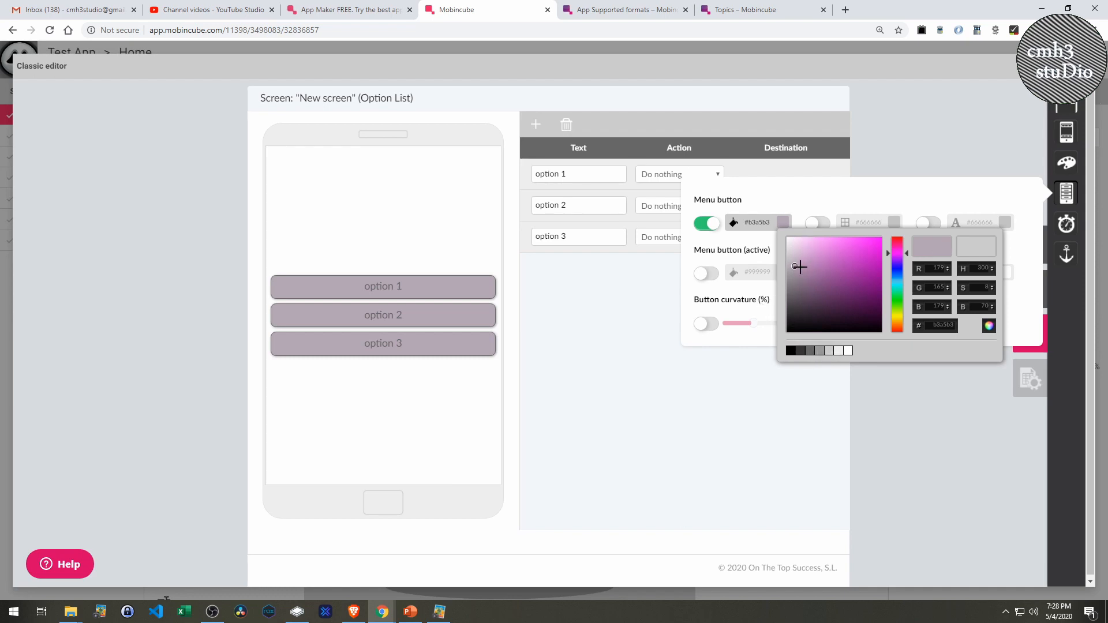
pyautogui.click(829, 350)
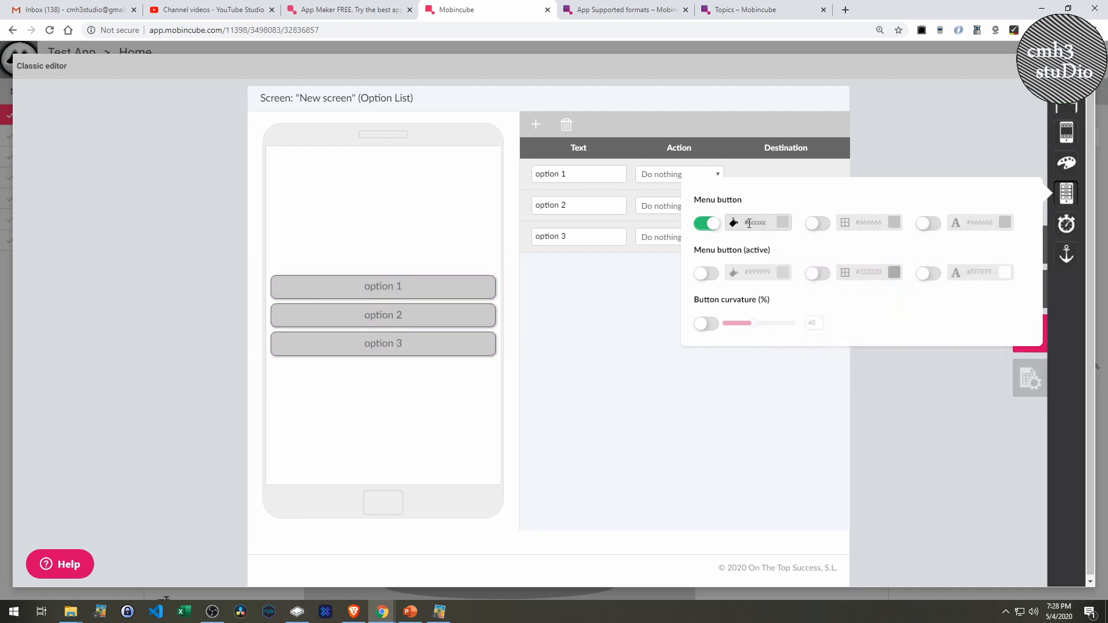
# Try yellow and the magenta #db09f2 as the screen's menu button fill and settle on #ab9eab
pyautogui.click(775, 226)
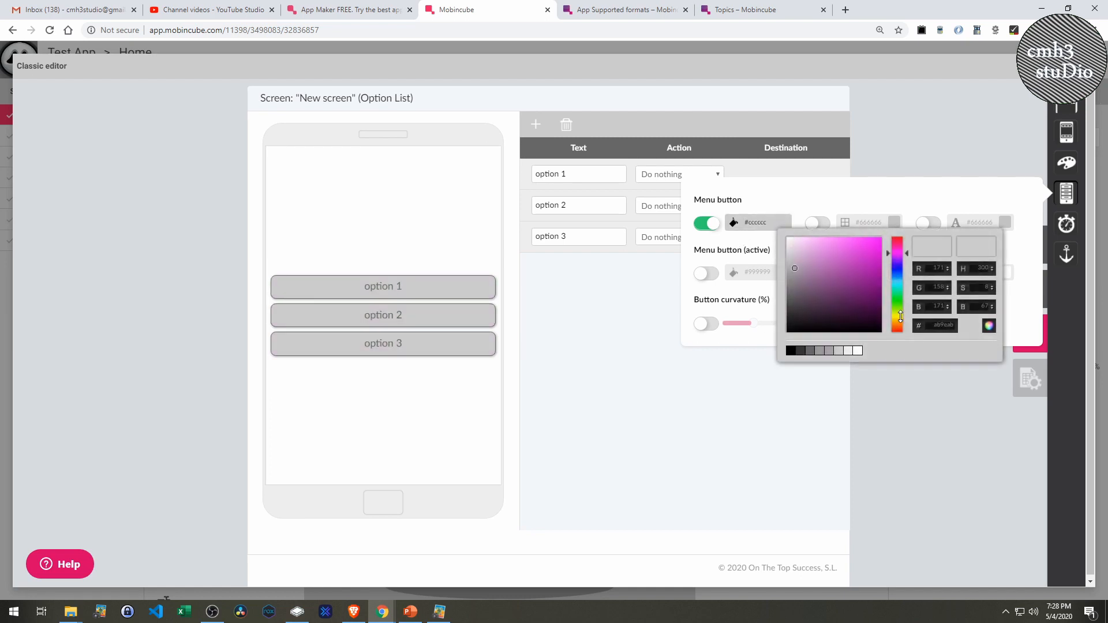
pyautogui.click(902, 314)
pyautogui.moveTo(861, 251); pyautogui.dragTo(893, 231)
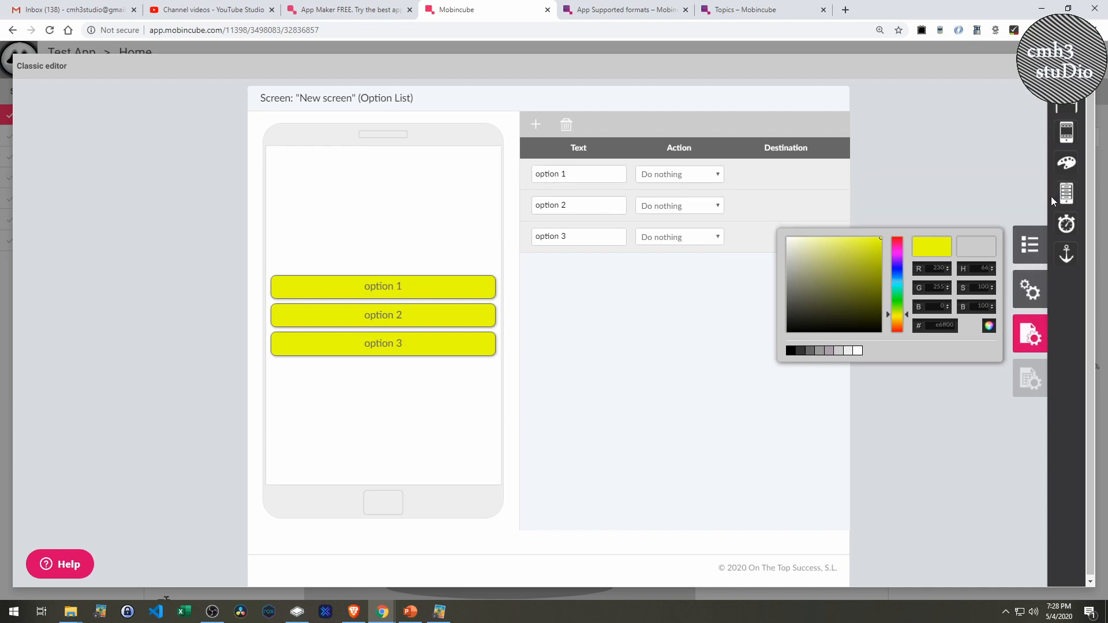
pyautogui.click(973, 243)
pyautogui.moveTo(895, 311)
pyautogui.mouseDown()
pyautogui.moveTo(904, 255)
pyautogui.moveTo(885, 234)
pyautogui.moveTo(879, 241)
pyautogui.mouseUp()
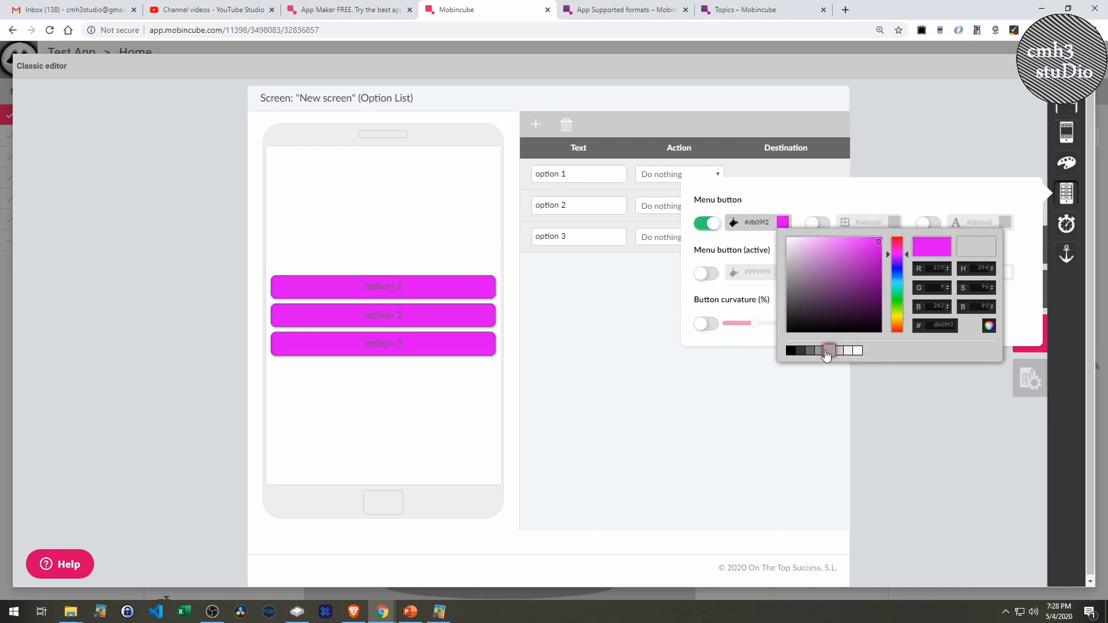
pyautogui.click(837, 351)
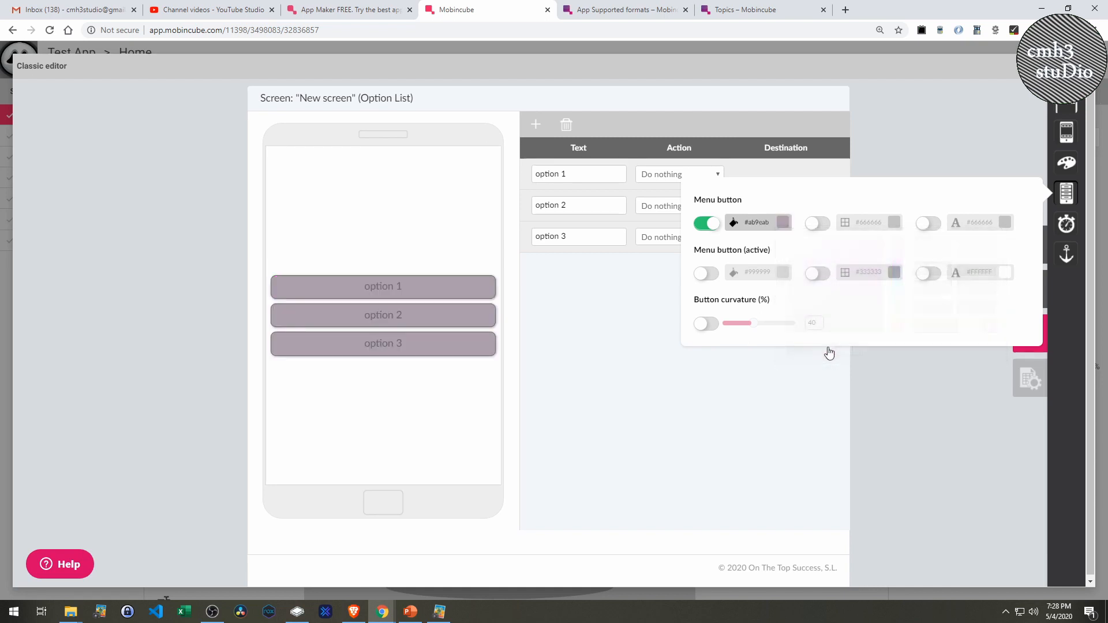
pyautogui.click(1065, 193)
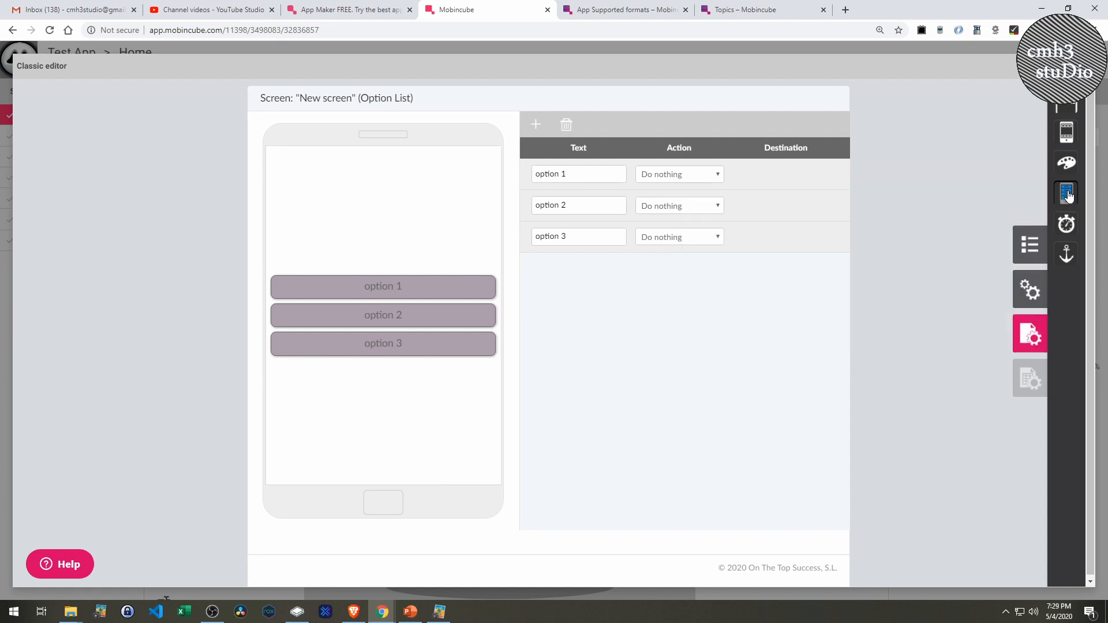
# Set the active button fill in the app-wide Basic option list style to #db09f2 and test the button curvature, ending at 40%
pyautogui.click(1029, 291)
pyautogui.click(1064, 263)
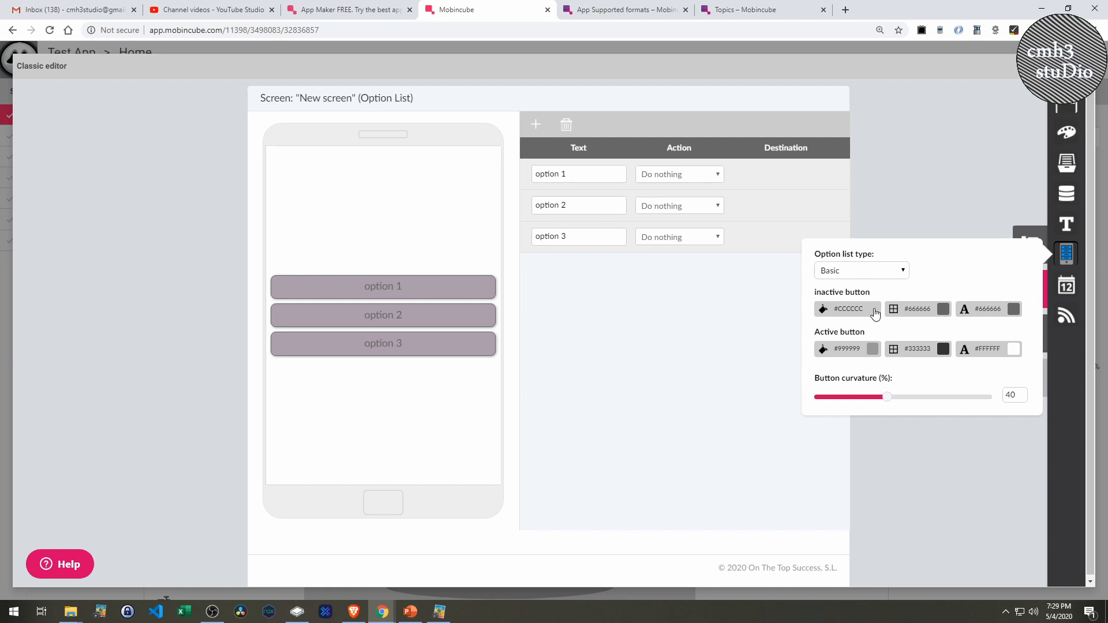
pyautogui.click(872, 349)
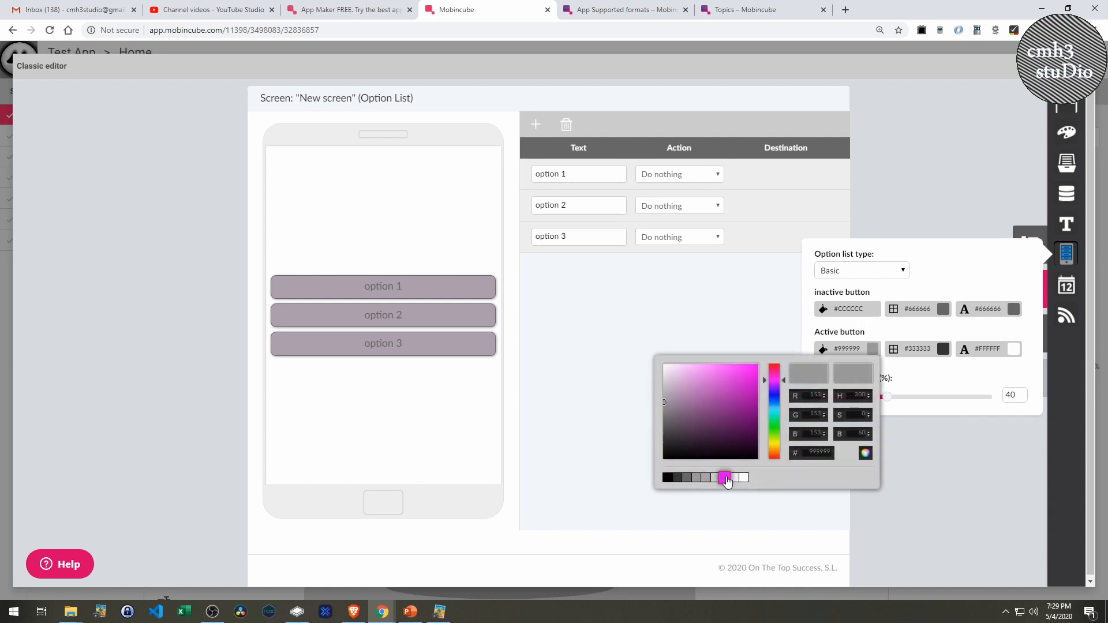
pyautogui.click(724, 477)
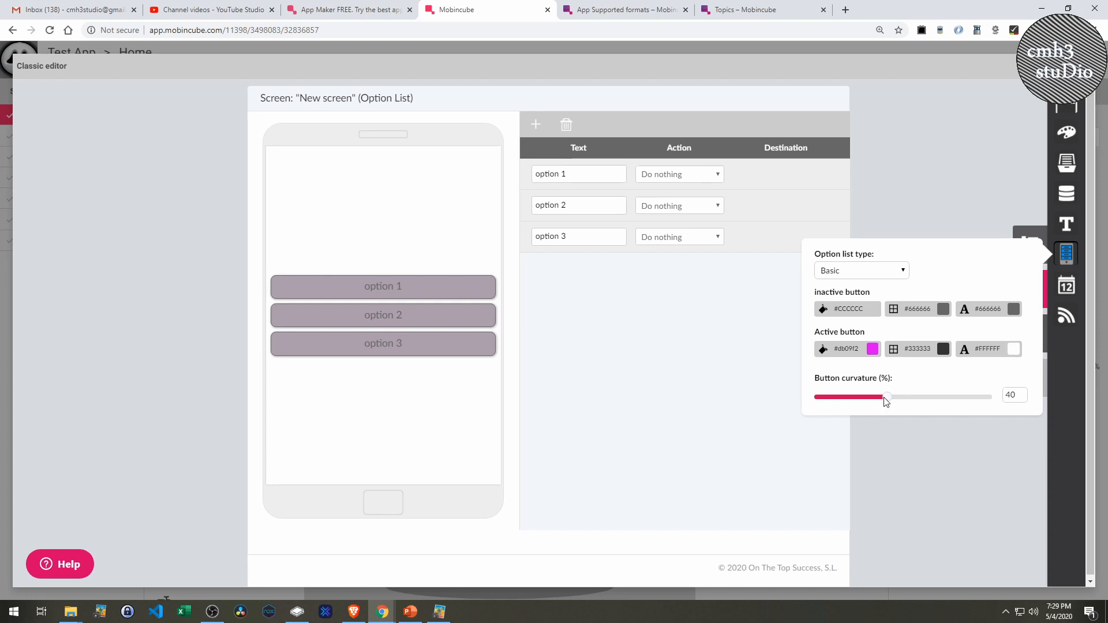
pyautogui.moveTo(953, 397); pyautogui.dragTo(888, 409)
# Try the List type, then make the option list Horizontal with button width 30% and button level 30%
pyautogui.click(885, 273)
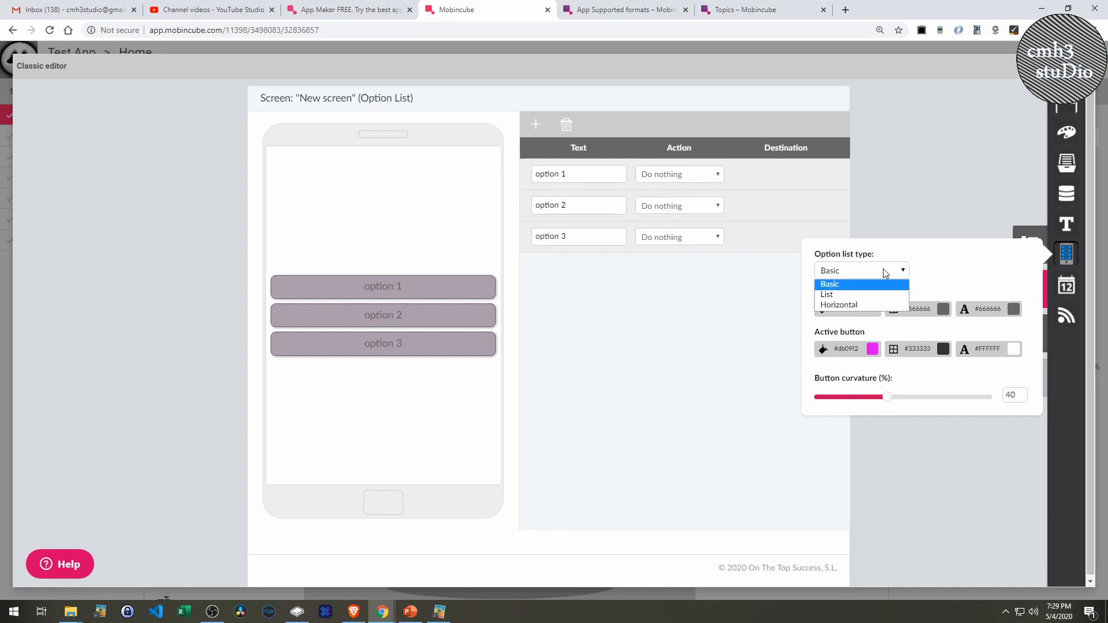
pyautogui.click(864, 295)
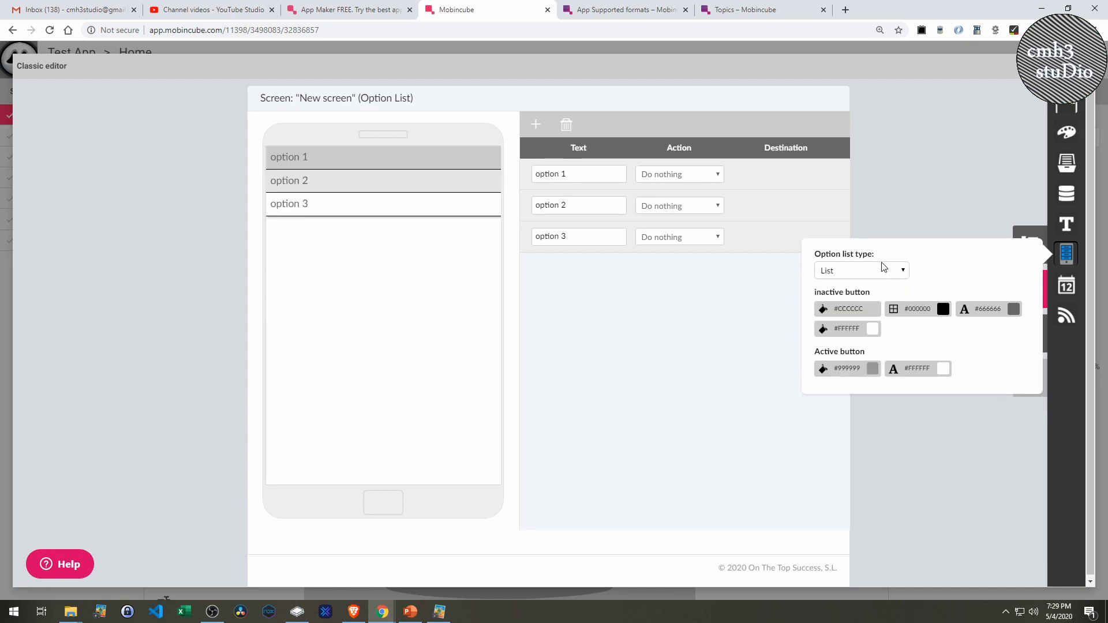
pyautogui.click(882, 271)
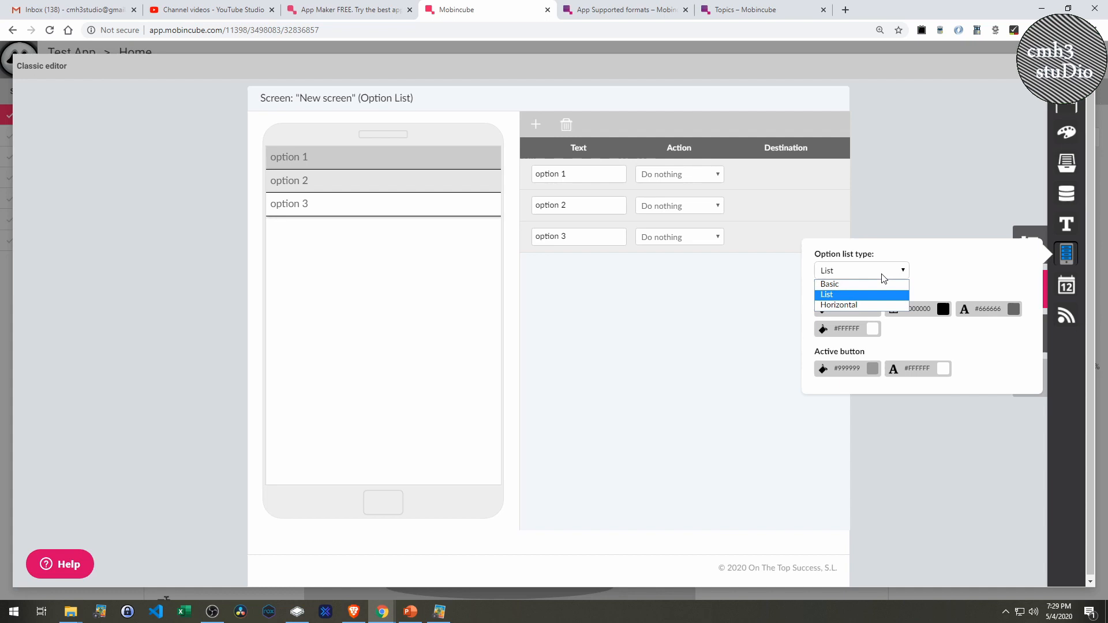
pyautogui.click(864, 305)
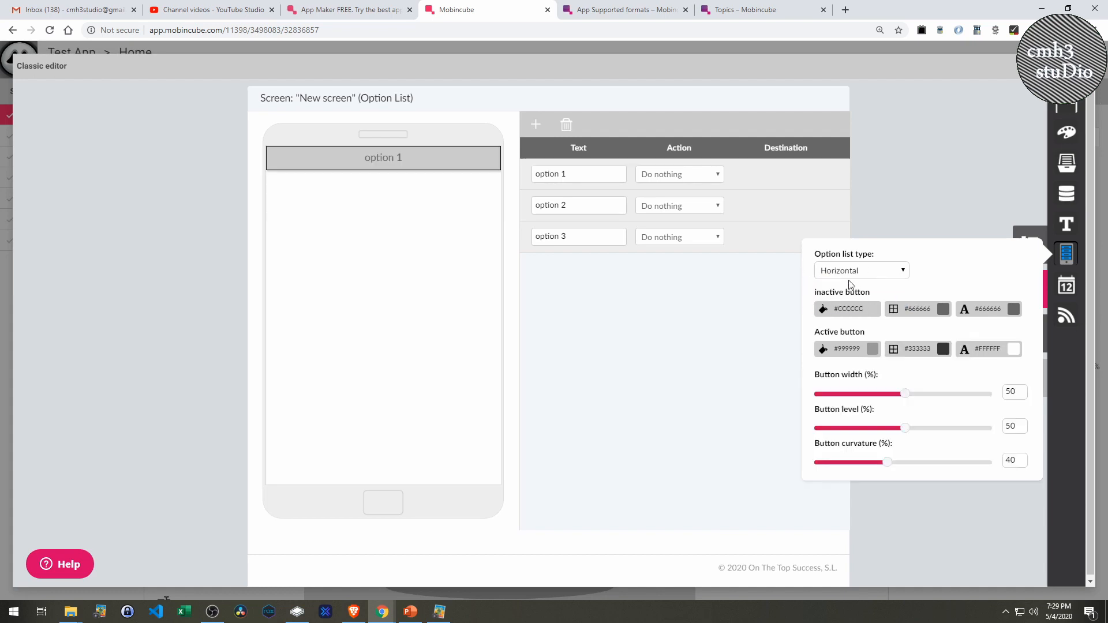
pyautogui.moveTo(902, 398); pyautogui.dragTo(868, 427)
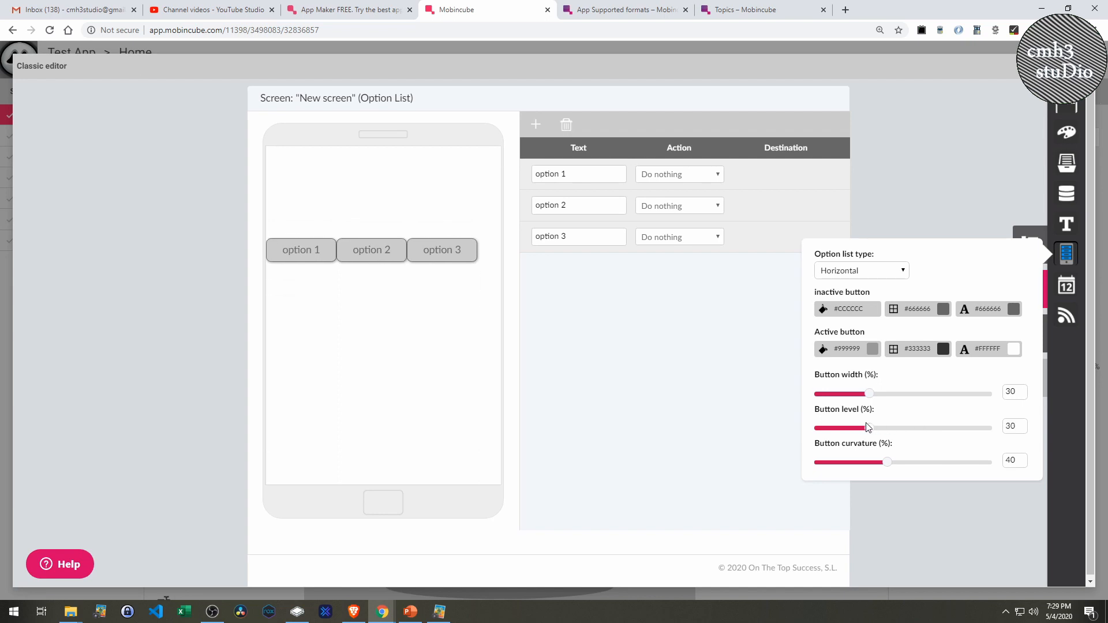
# Make option 1 go to New screen 1
pyautogui.click(657, 180)
pyautogui.click(676, 177)
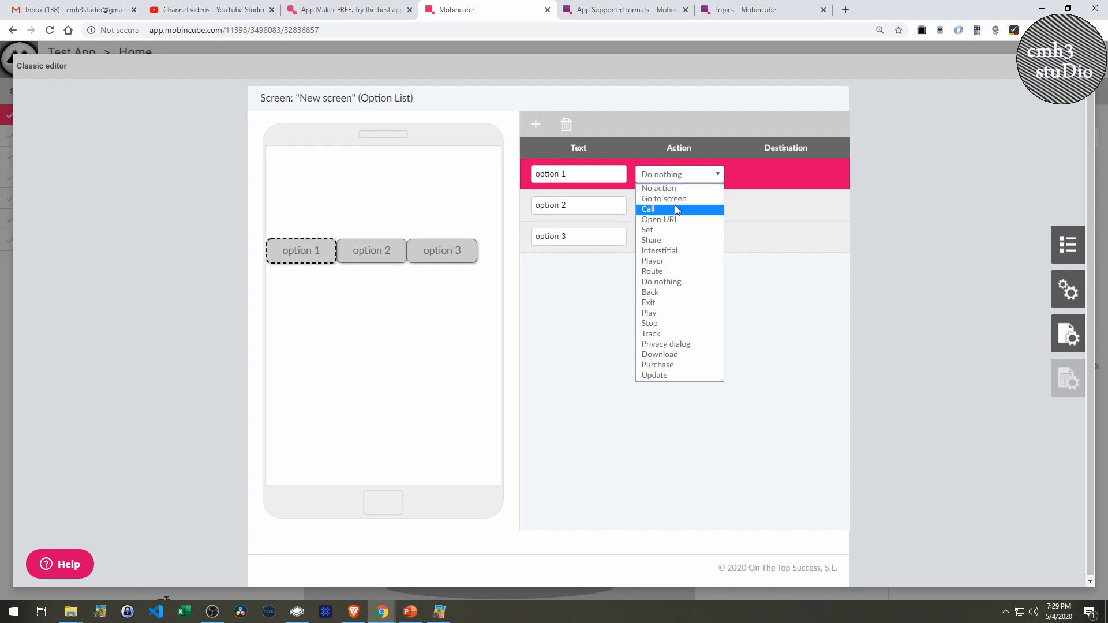
pyautogui.click(676, 199)
pyautogui.click(780, 181)
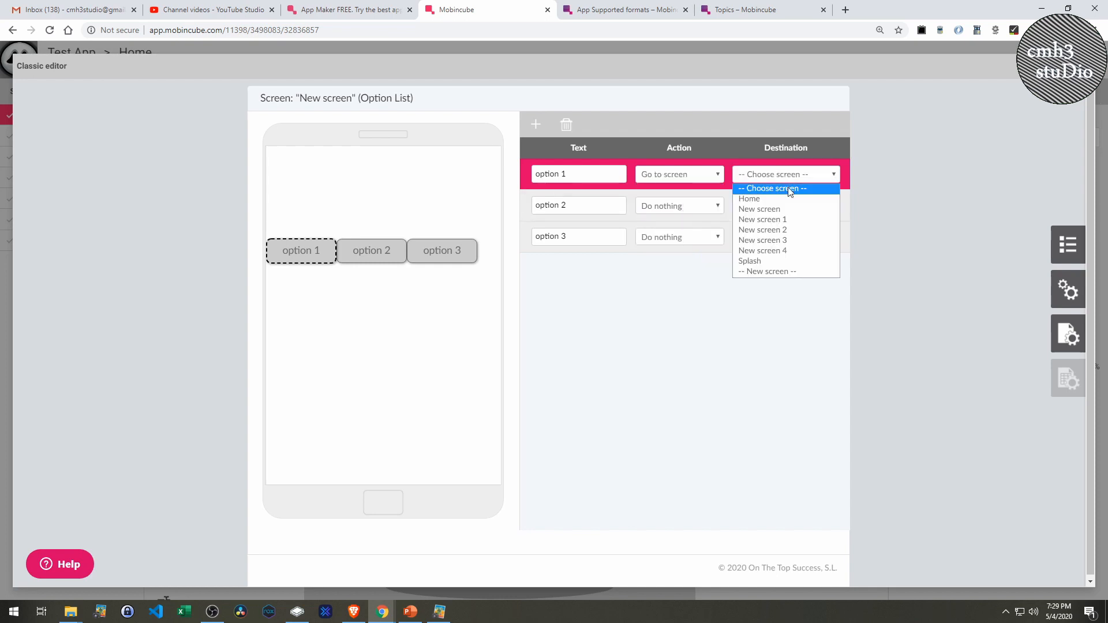
pyautogui.click(764, 219)
# Make option 2 go to New screen 2
pyautogui.click(699, 207)
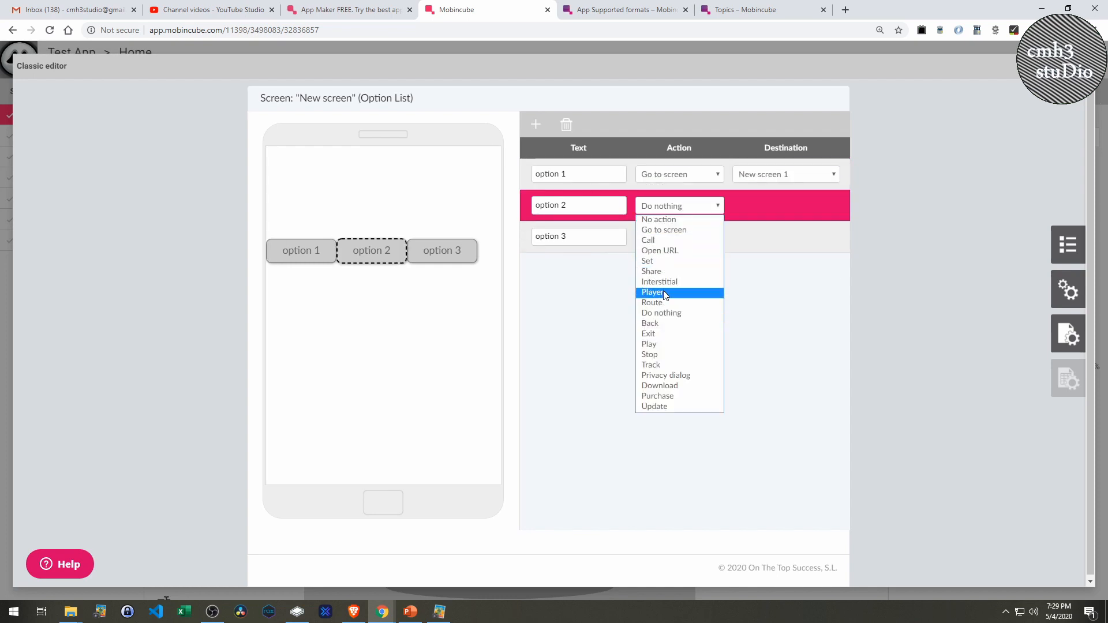
pyautogui.click(675, 232)
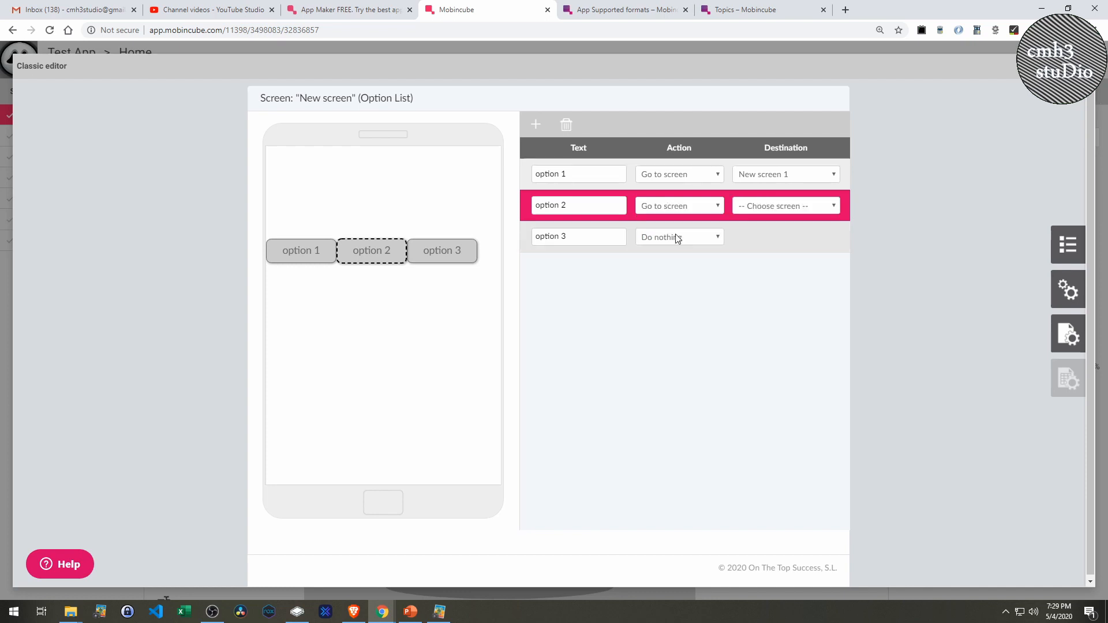
pyautogui.click(779, 213)
pyautogui.click(766, 257)
# Try the Interstitial action for option 3, make it go to New screen 3 instead, and close the classic editor
pyautogui.click(688, 242)
pyautogui.click(676, 312)
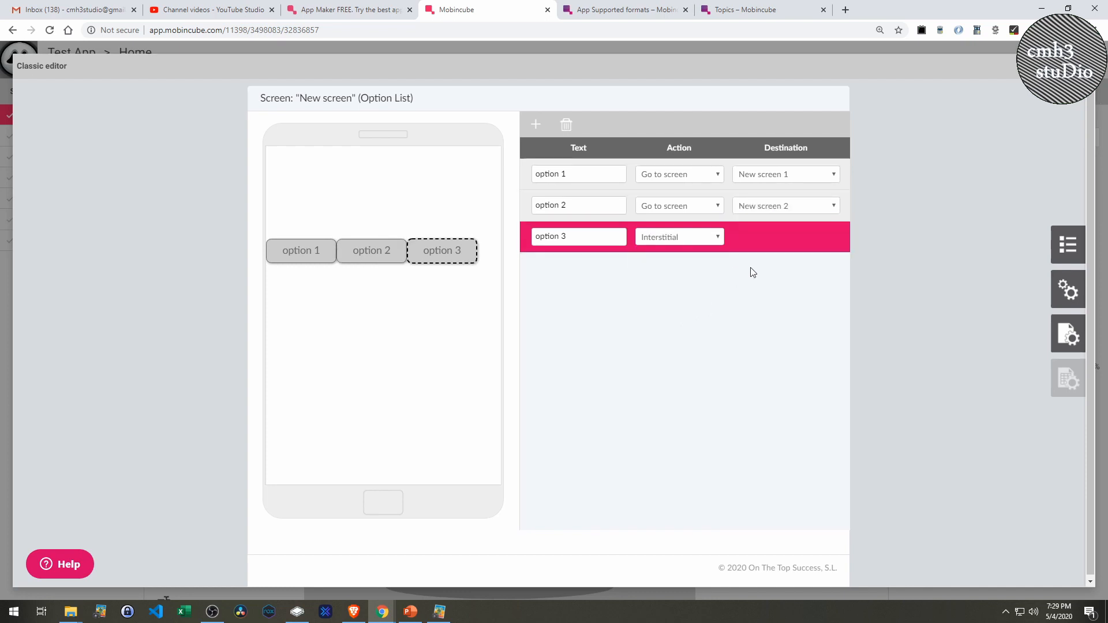
pyautogui.click(699, 243)
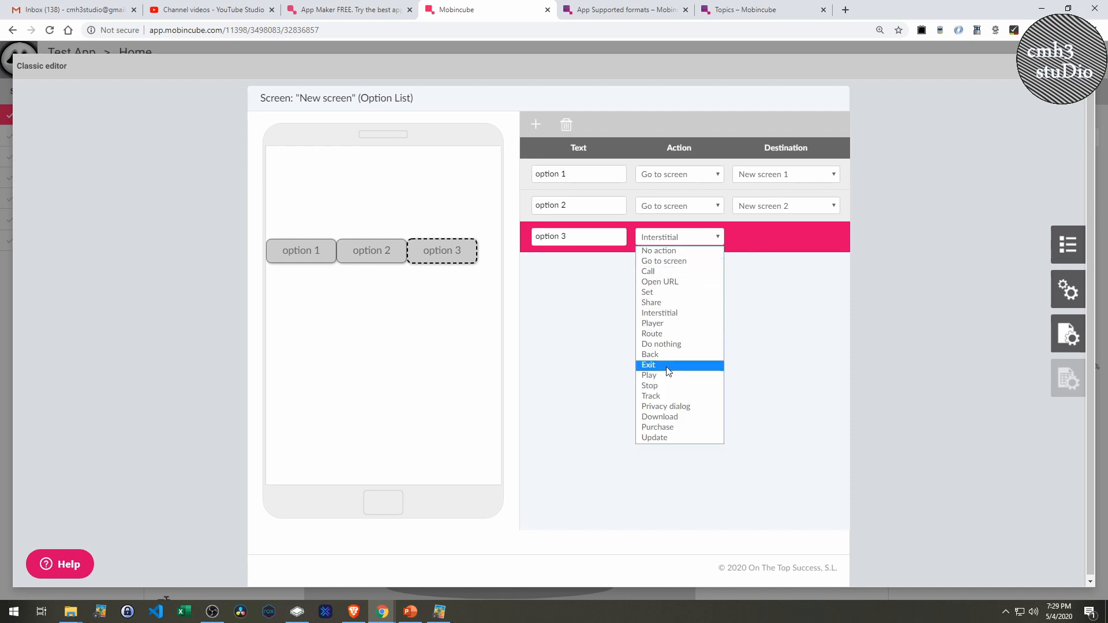
pyautogui.click(715, 260)
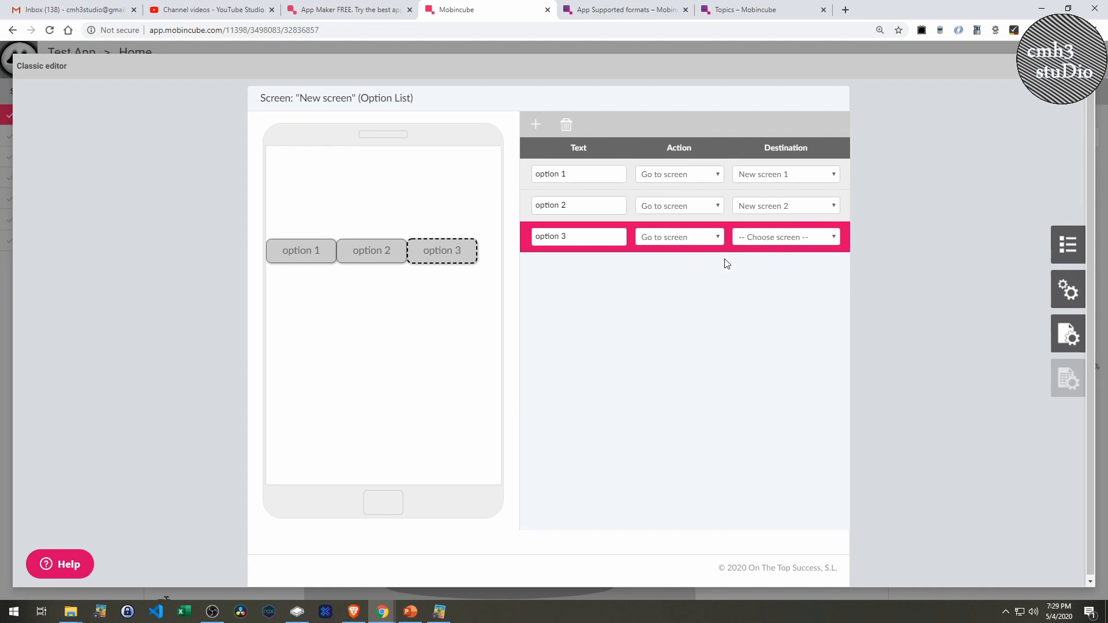
pyautogui.click(764, 236)
pyautogui.click(759, 304)
pyautogui.click(911, 221)
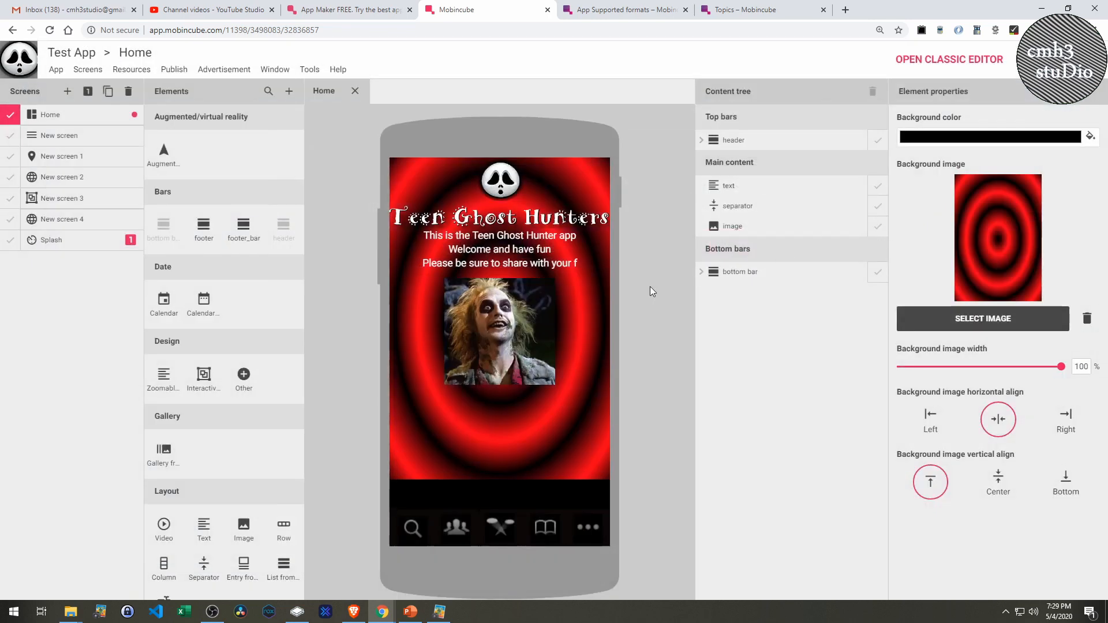